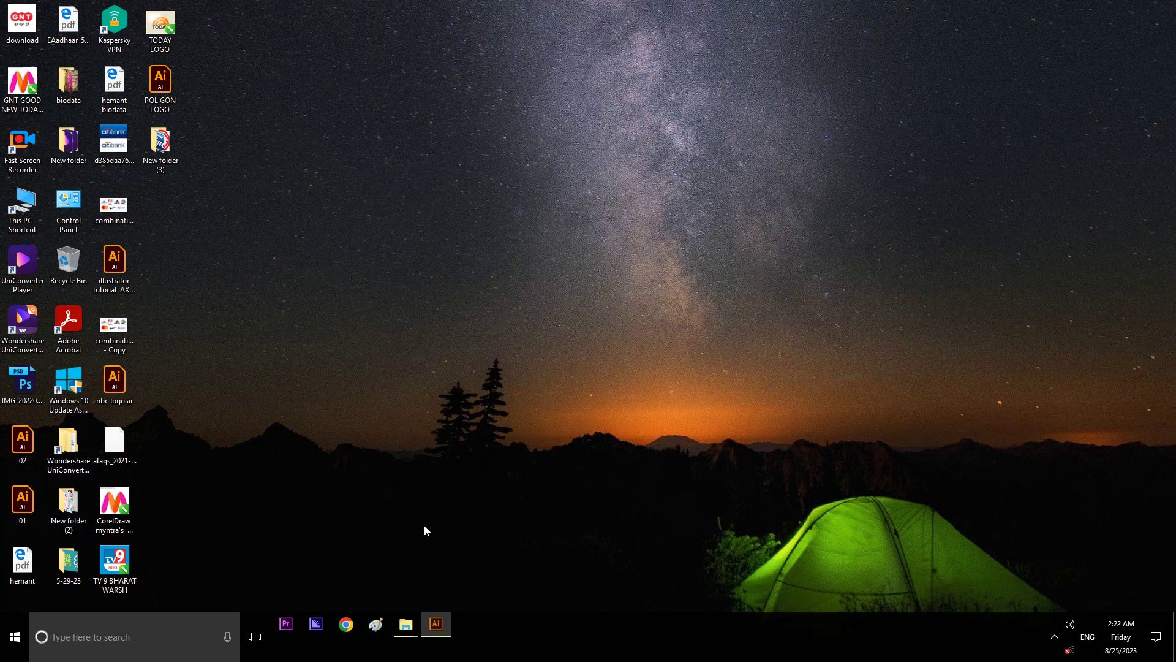
Step: Restore the Illustrator window showing the placed MG logo image (download.png) on the artboard
left_click(436, 631)
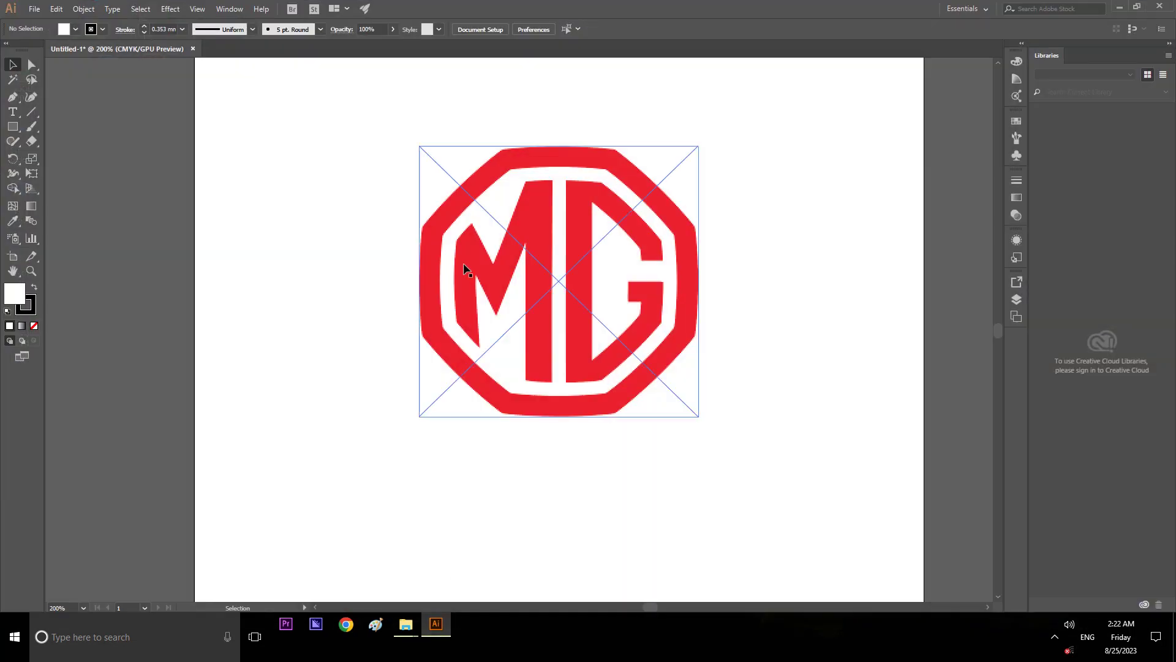
left_click(566, 311)
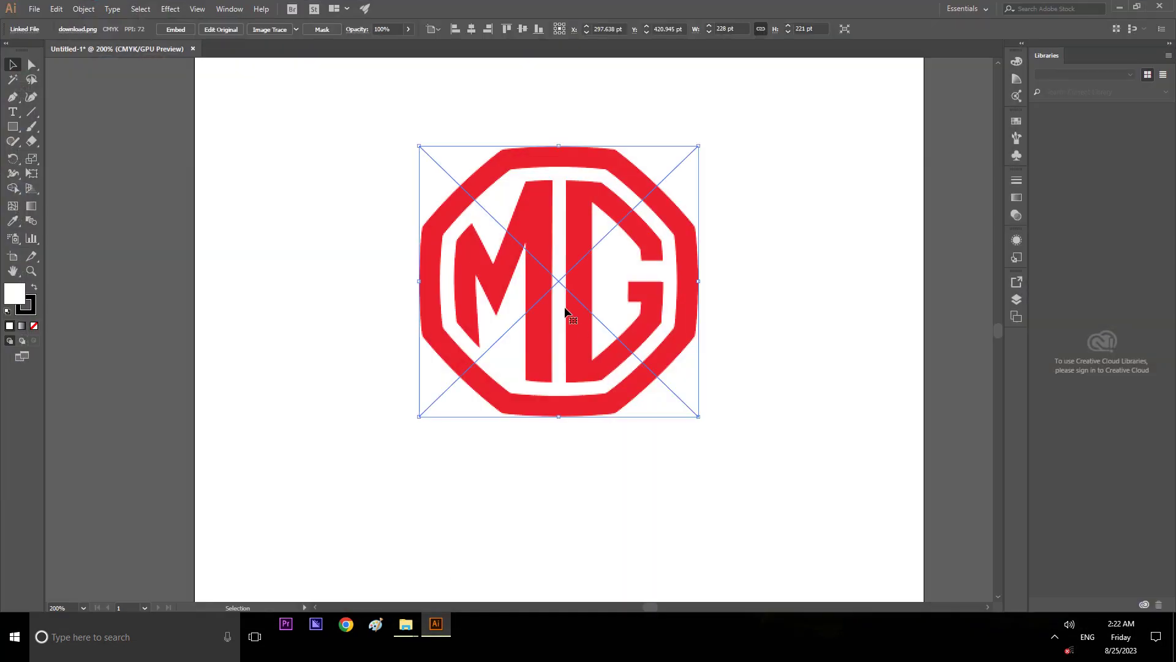
key("ctrl+shift+a")
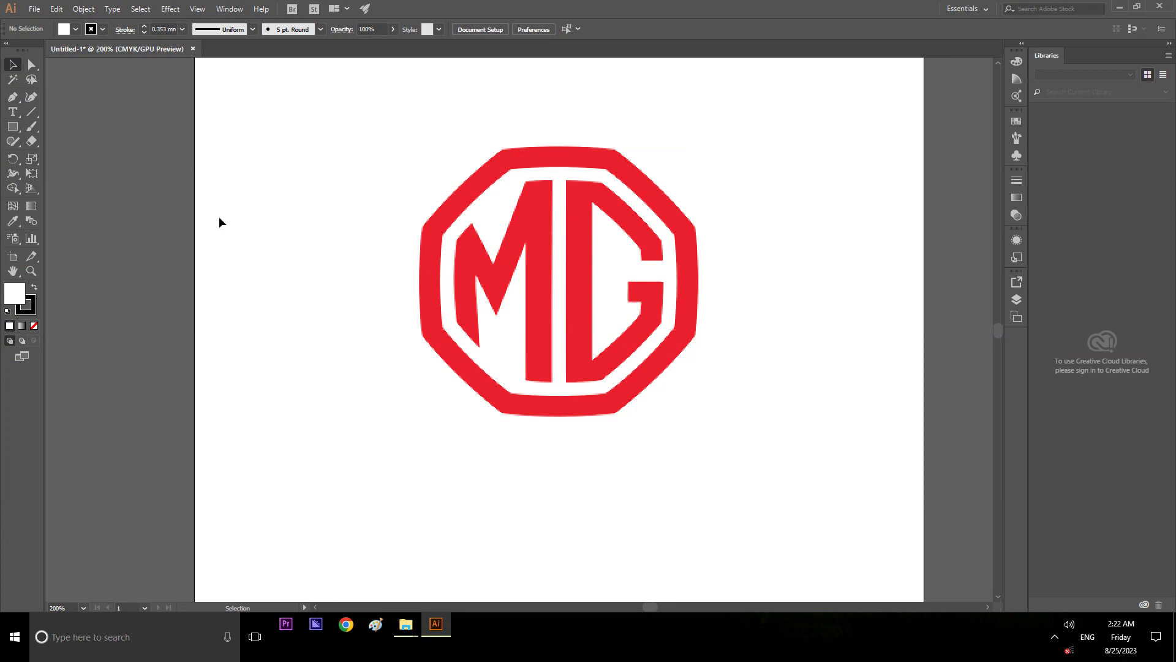
left_click_drag(13, 126, 64, 172)
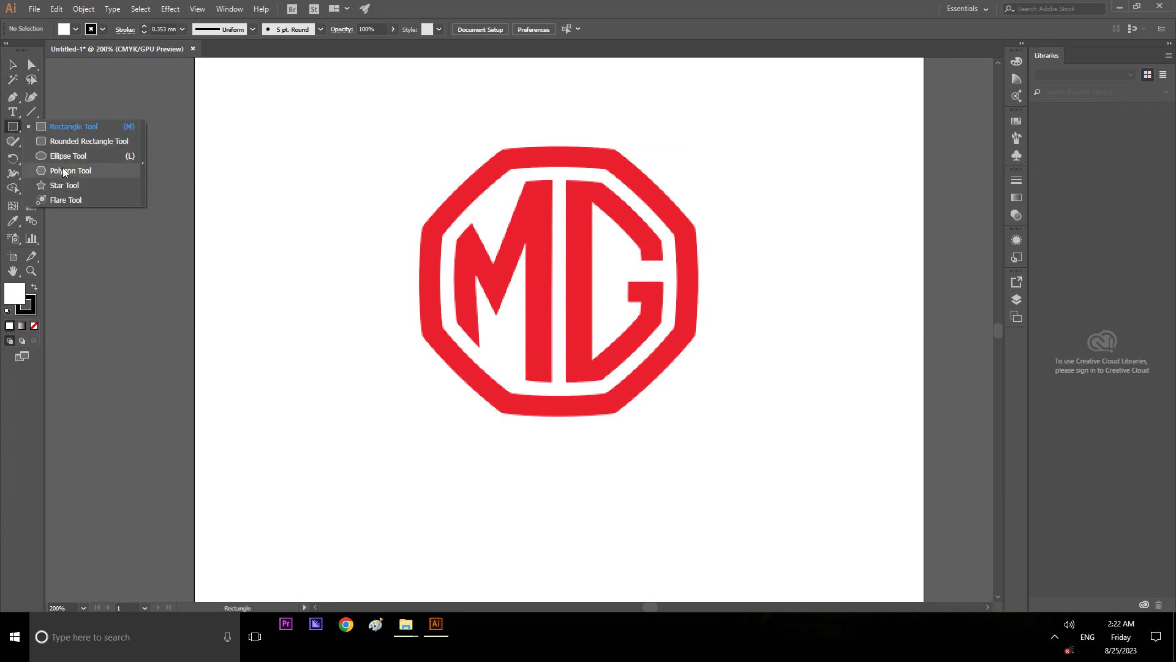
Step: Draw an 8-sided polygon beside the MG logo and scale it up to about 186 pt
left_click(63, 170)
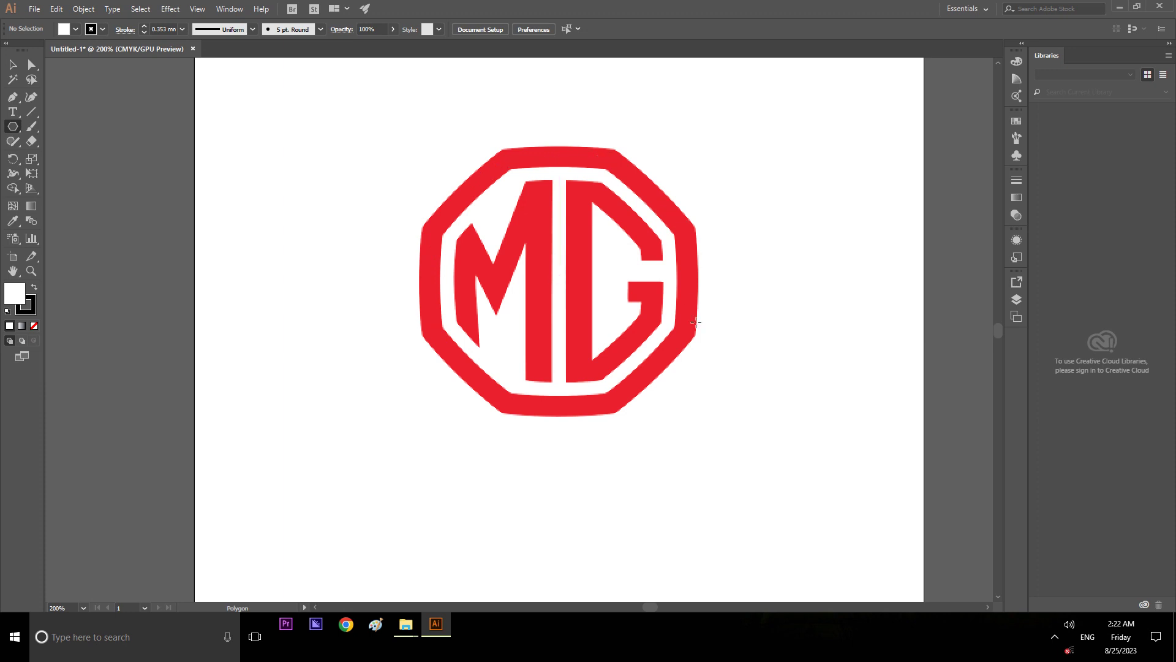
left_click(257, 297)
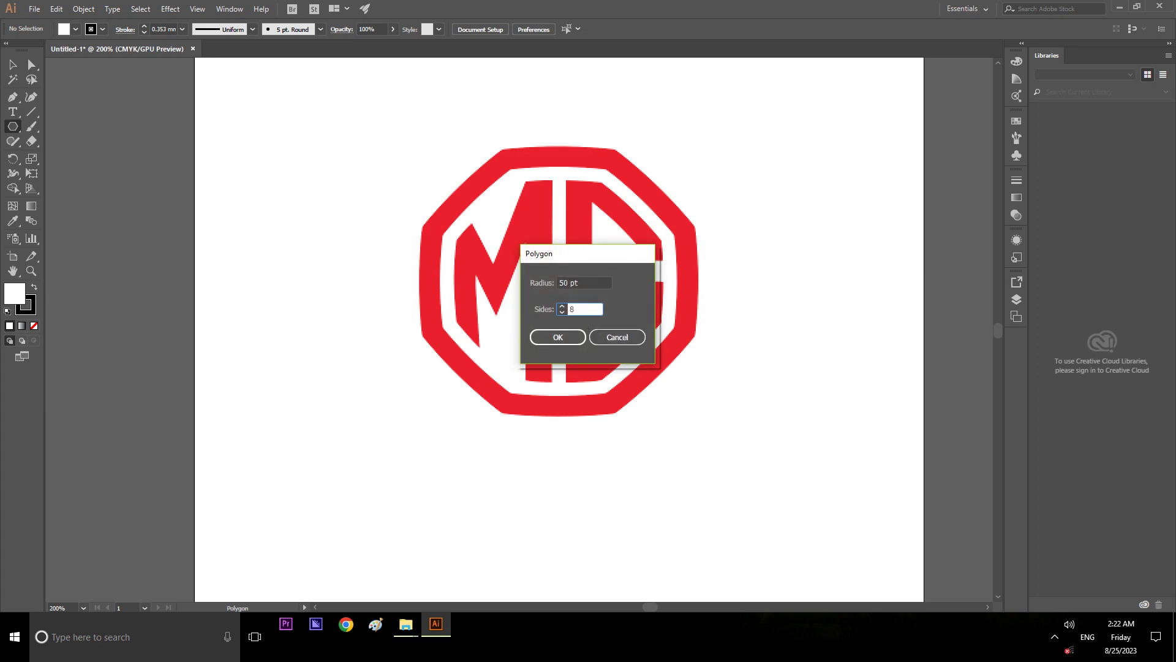
key("Return")
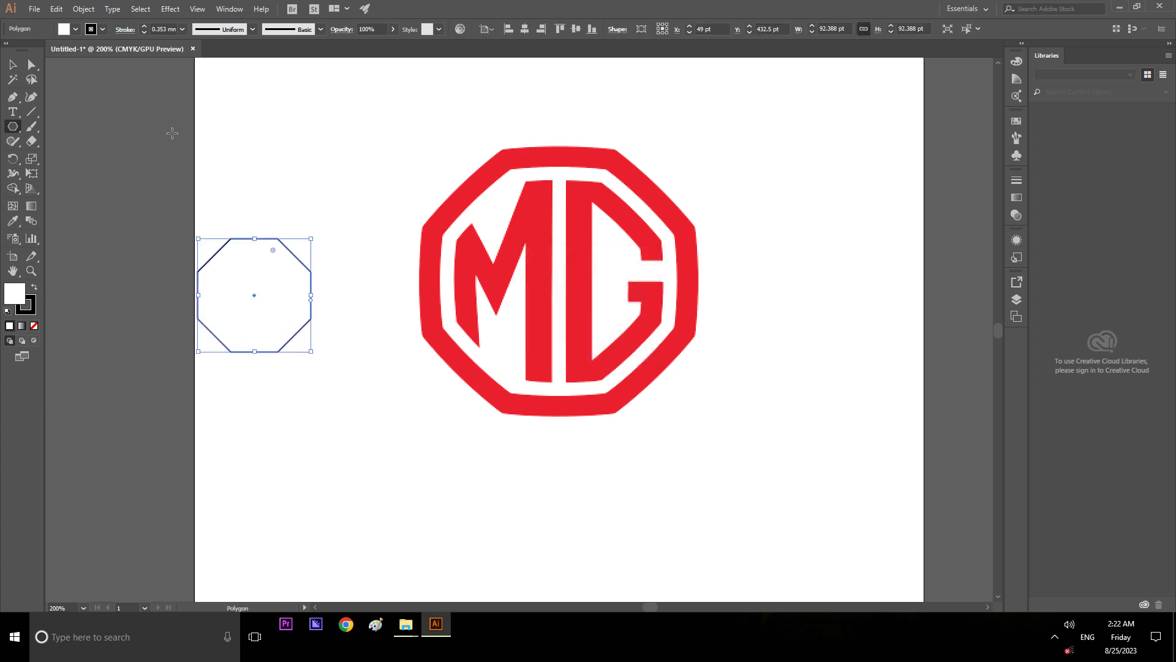
left_click(13, 64)
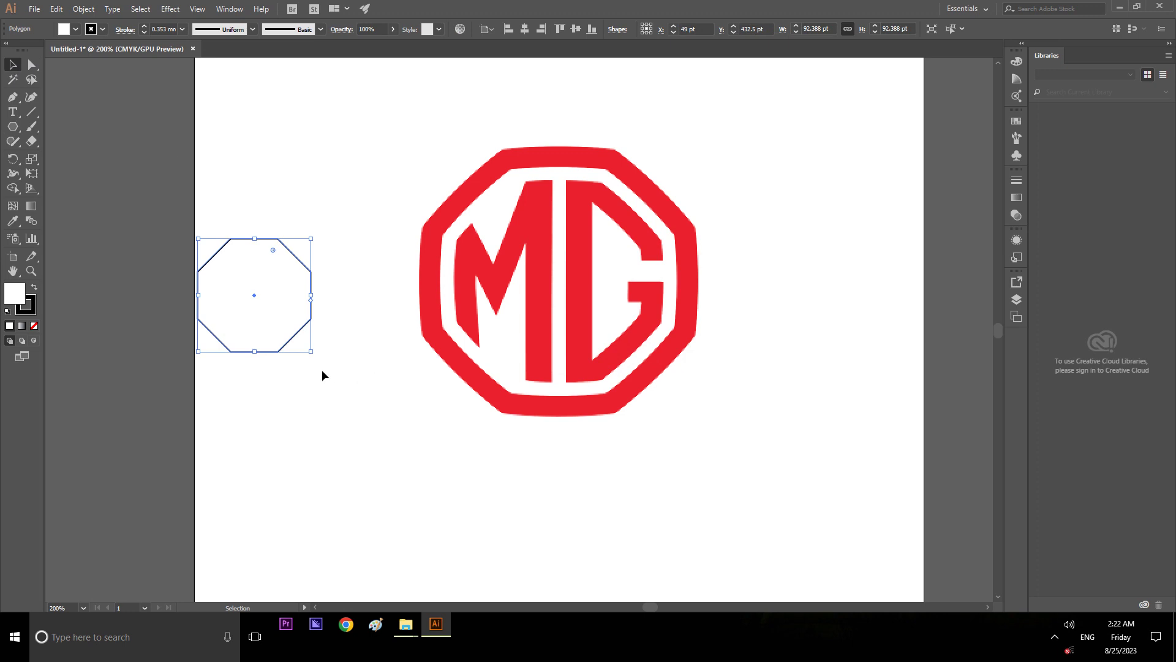
left_click_drag(310, 352, 513, 468)
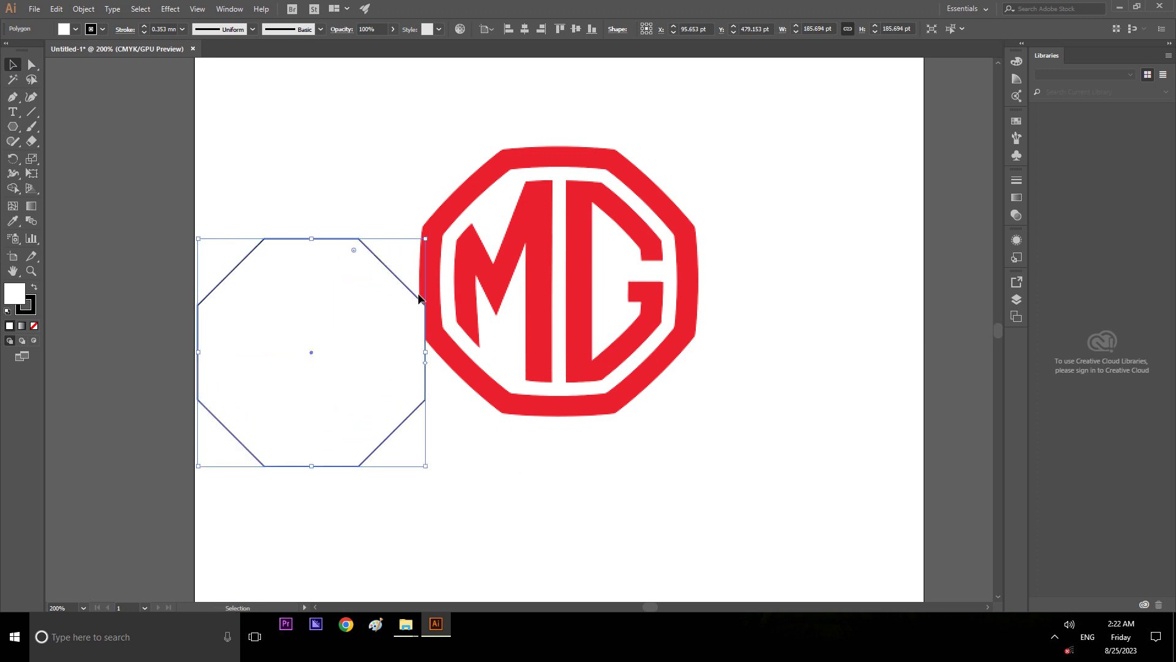
Step: Centre the octagon on the MG badge and resize it to 221 pt square
left_click(527, 30)
left_click(572, 30)
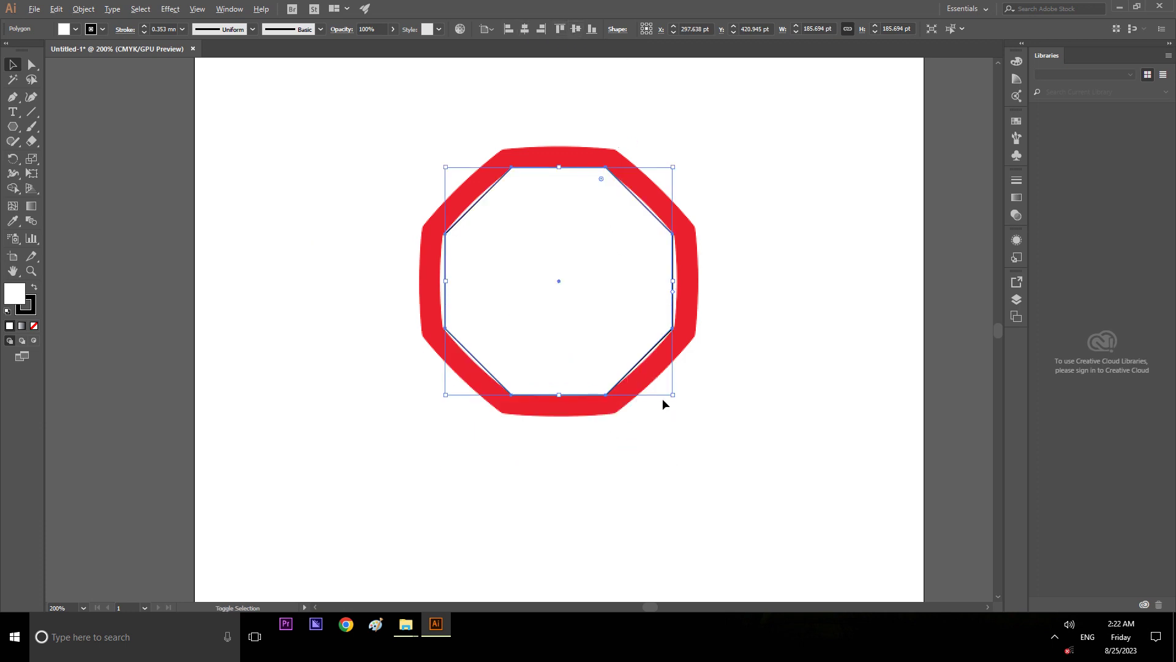
left_click_drag(673, 394, 702, 418)
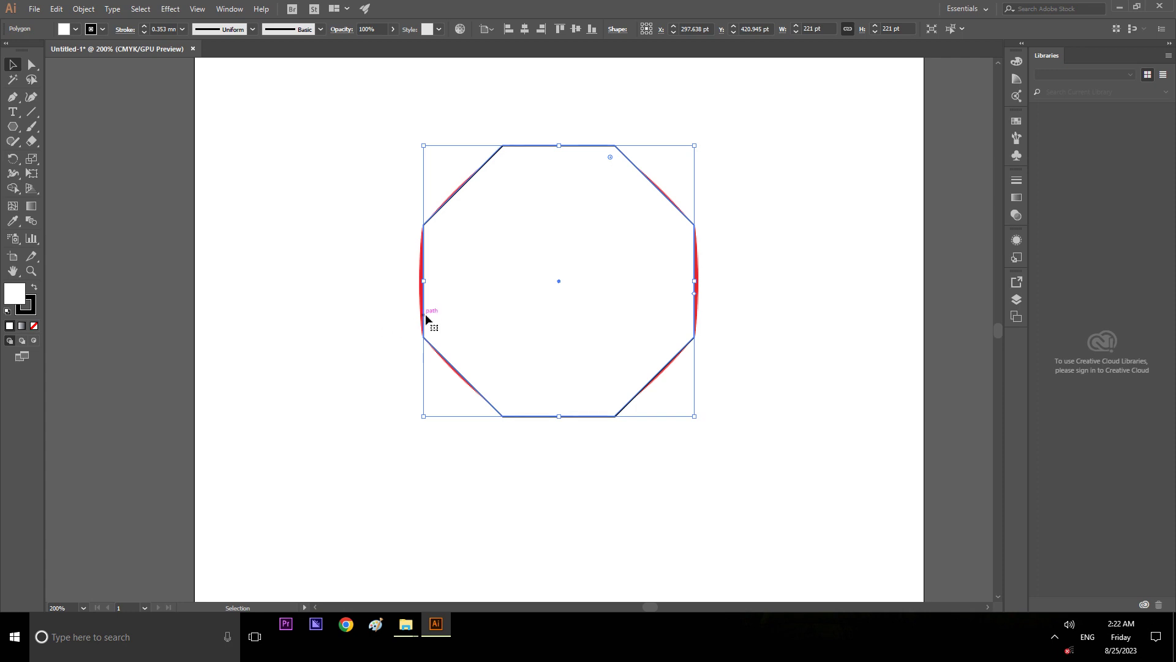
scroll(289, 288, "down", 1)
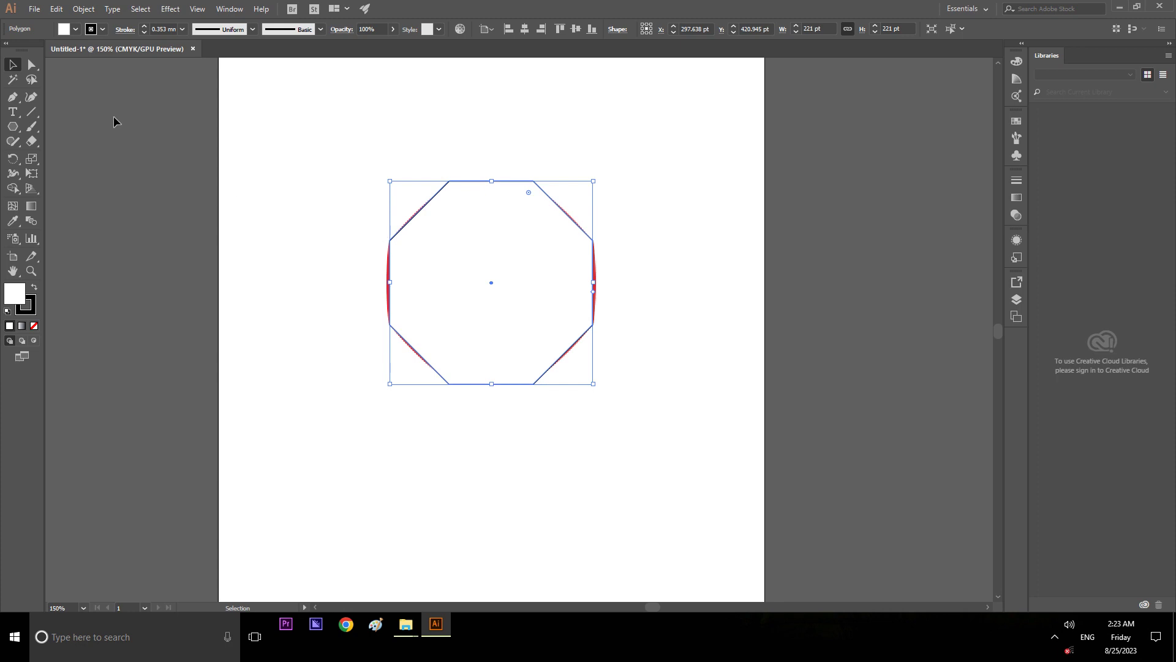
Step: Try rounding the octagon's live corners, then undo to keep 0 pt corners
left_click(32, 65)
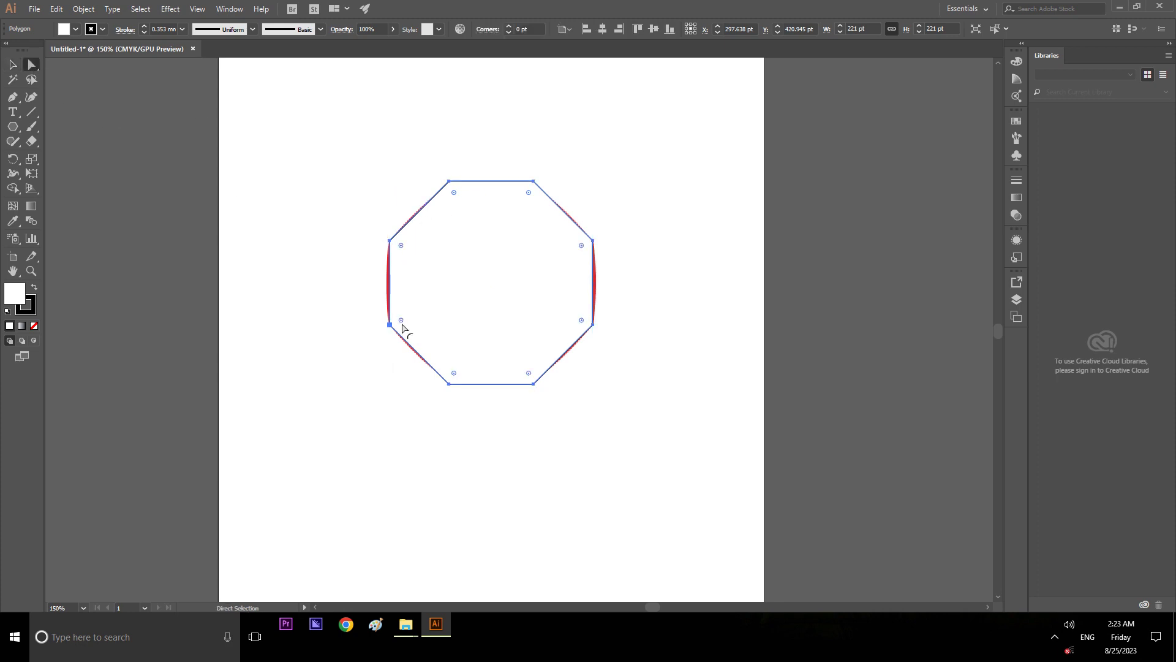
left_click(400, 246)
left_click_drag(400, 320, 429, 312)
key("v")
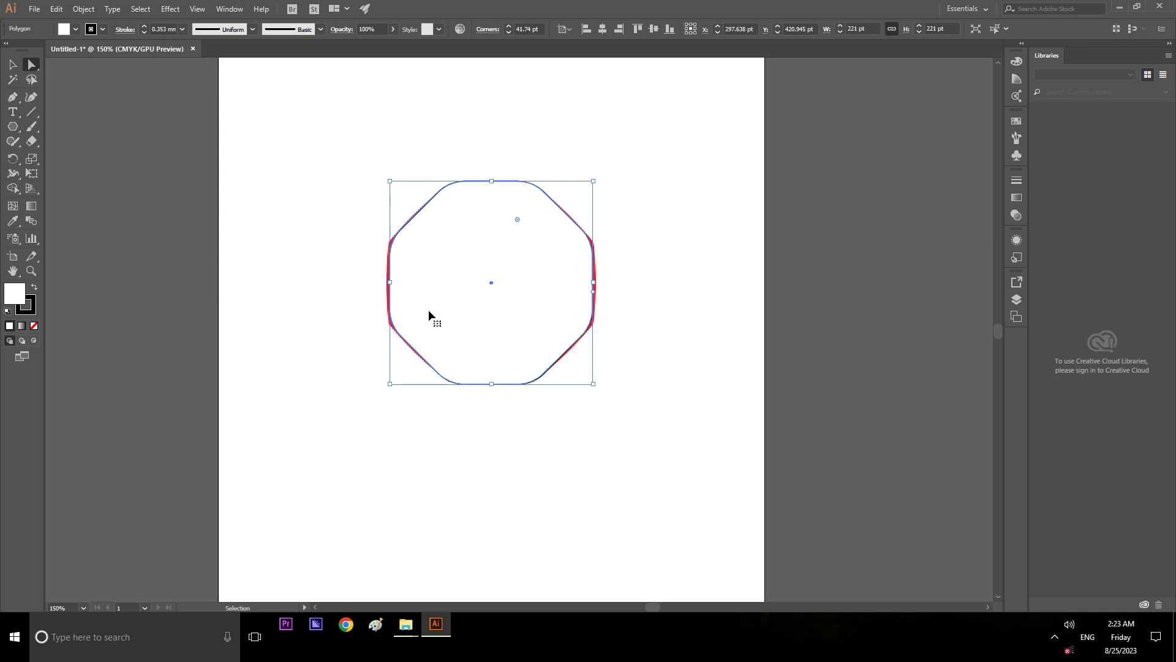
key("ctrl+z")
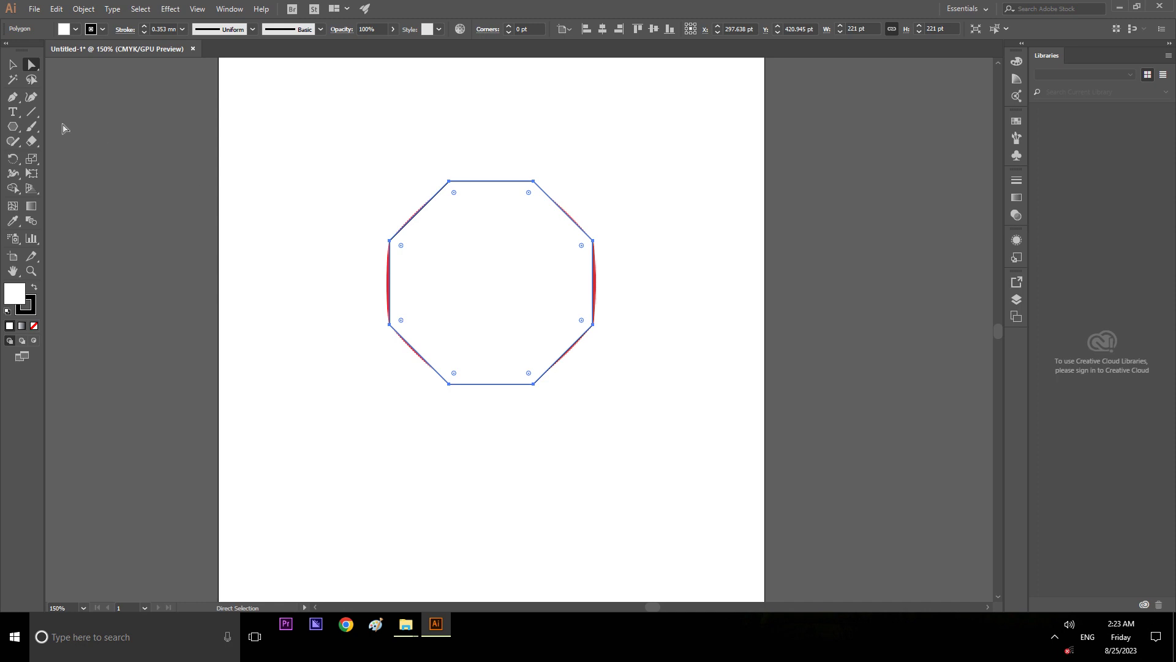
Step: Move the octagon to the right of the badge and set its fill to None
left_click(13, 64)
left_click(500, 166)
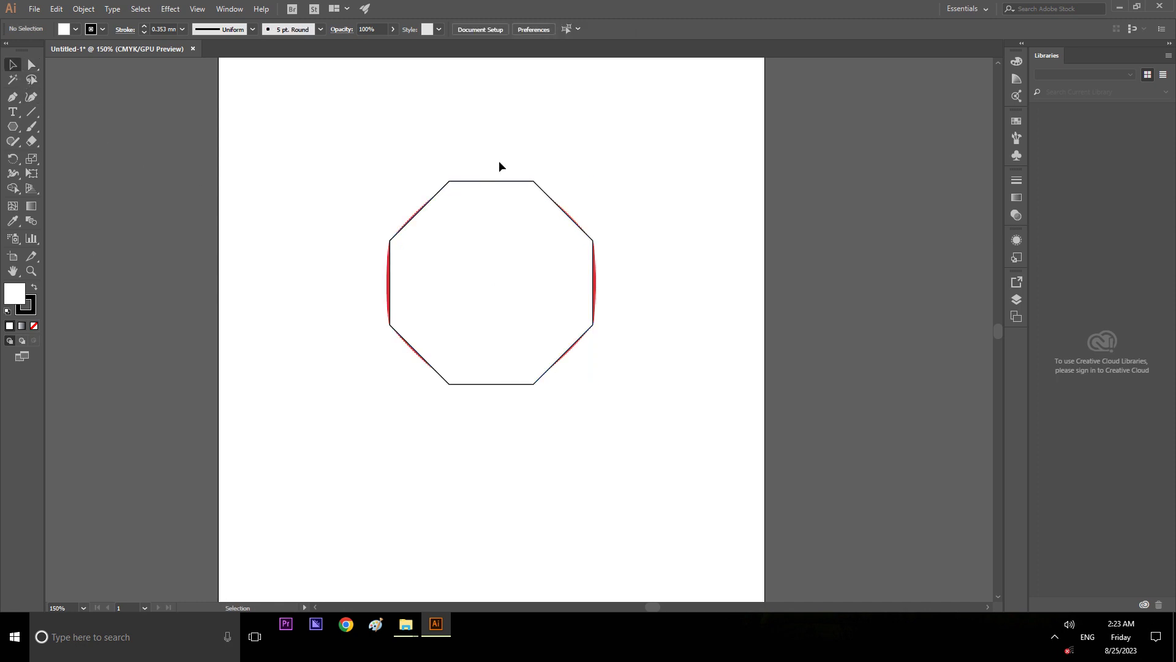
left_click(493, 182)
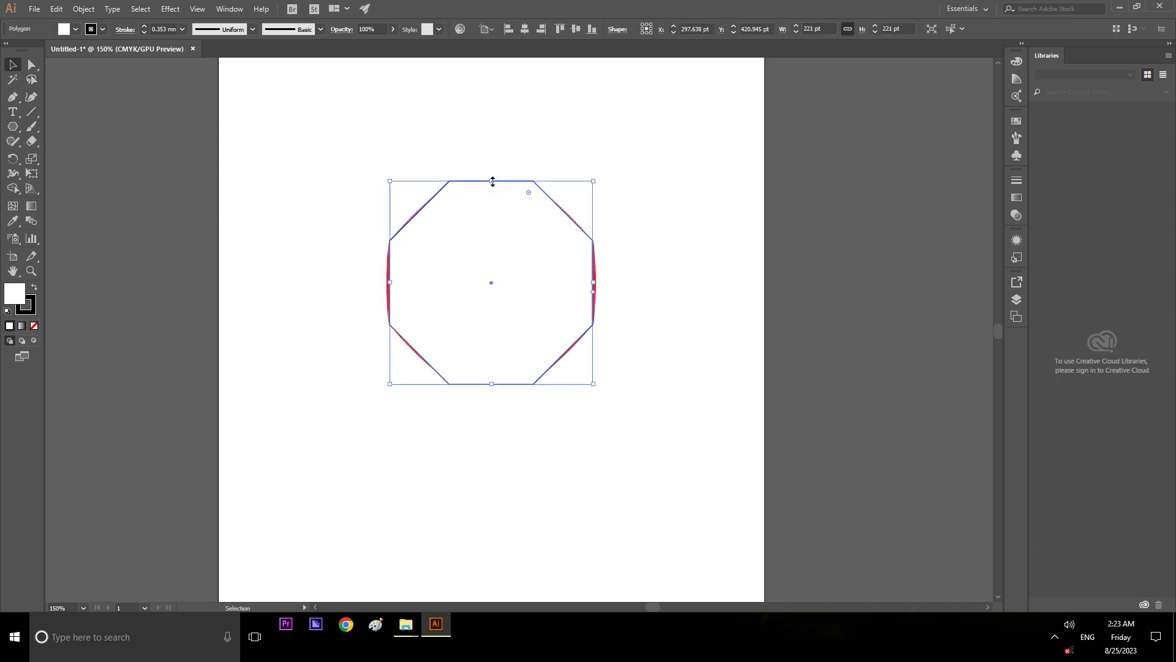
left_click_drag(456, 183, 799, 169)
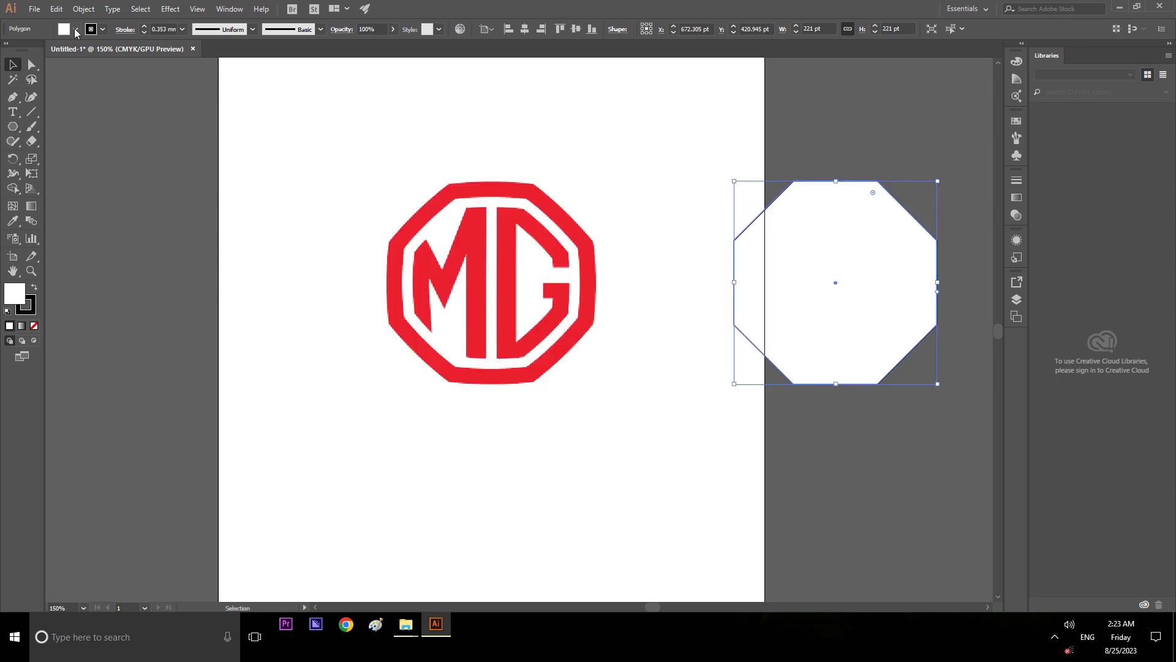
left_click(75, 30)
left_click(11, 57)
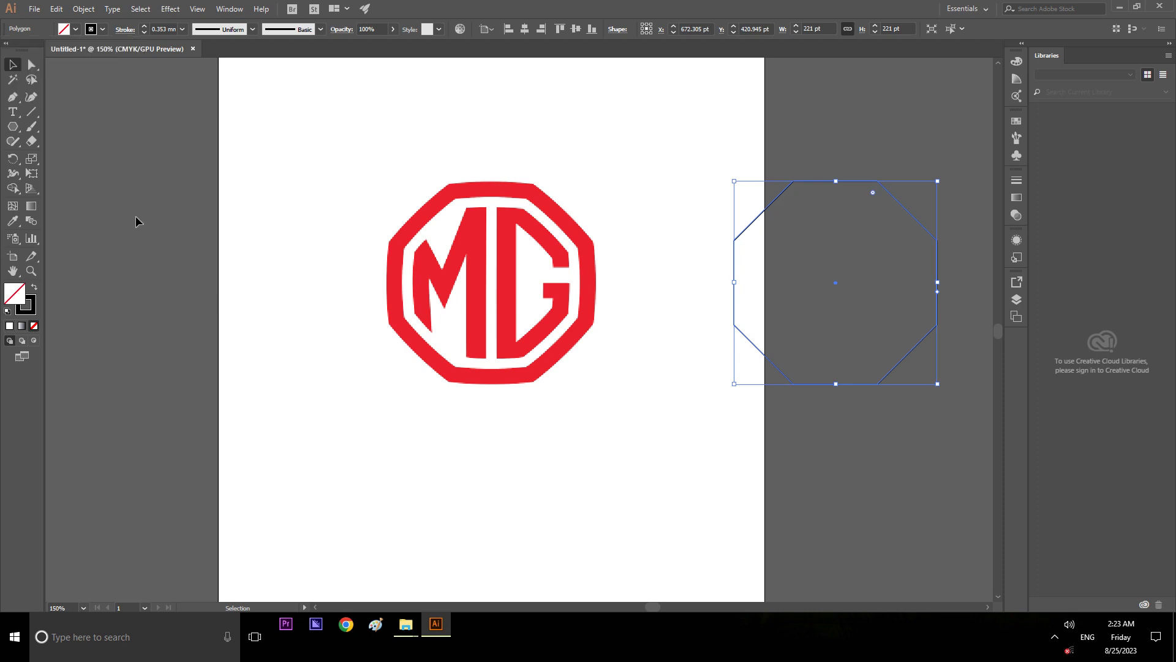
left_click(174, 214)
Step: Pan to the moved octagon, try rounding its corners, and undo the changes
left_click_drag(888, 457, 755, 459)
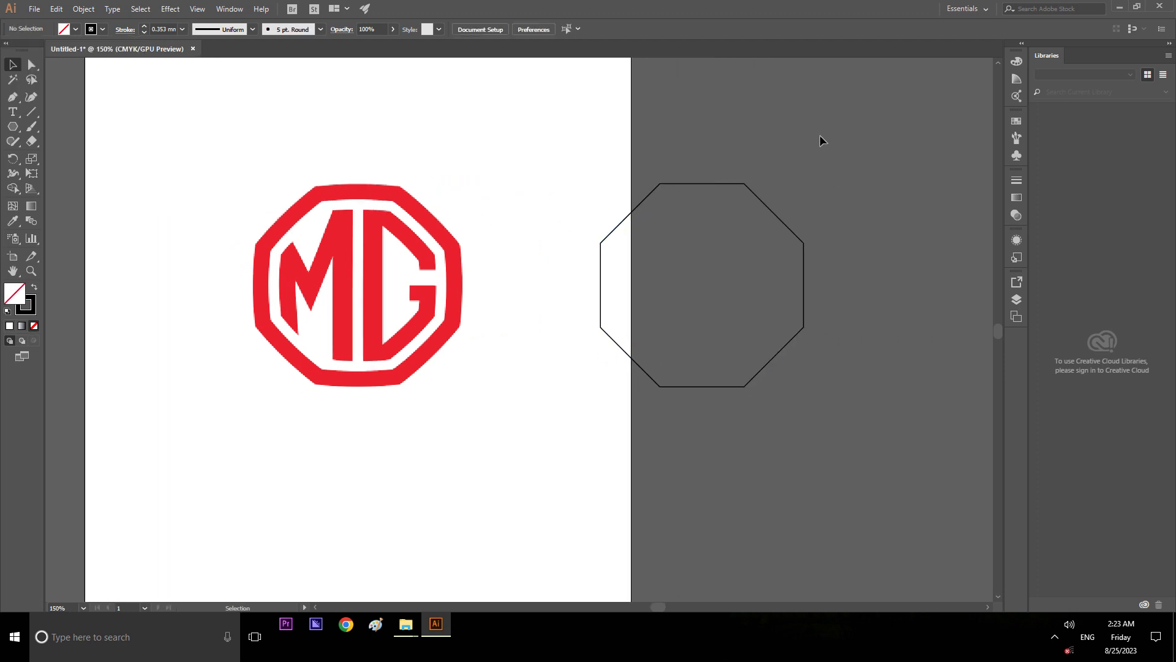
left_click(683, 186)
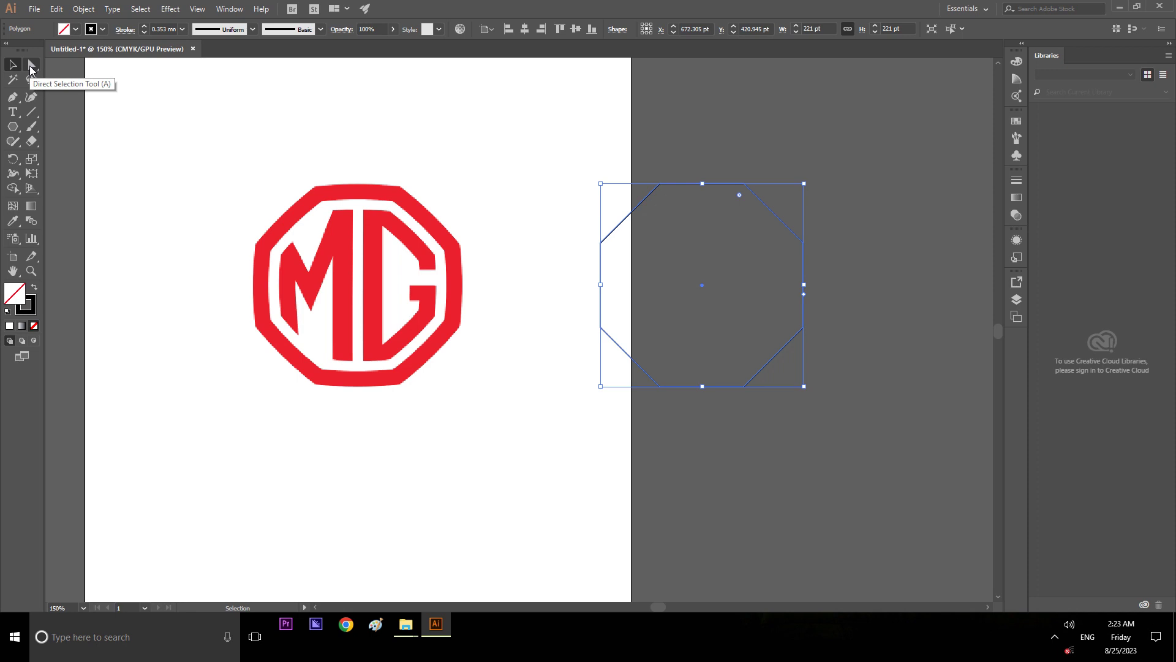
left_click(680, 134)
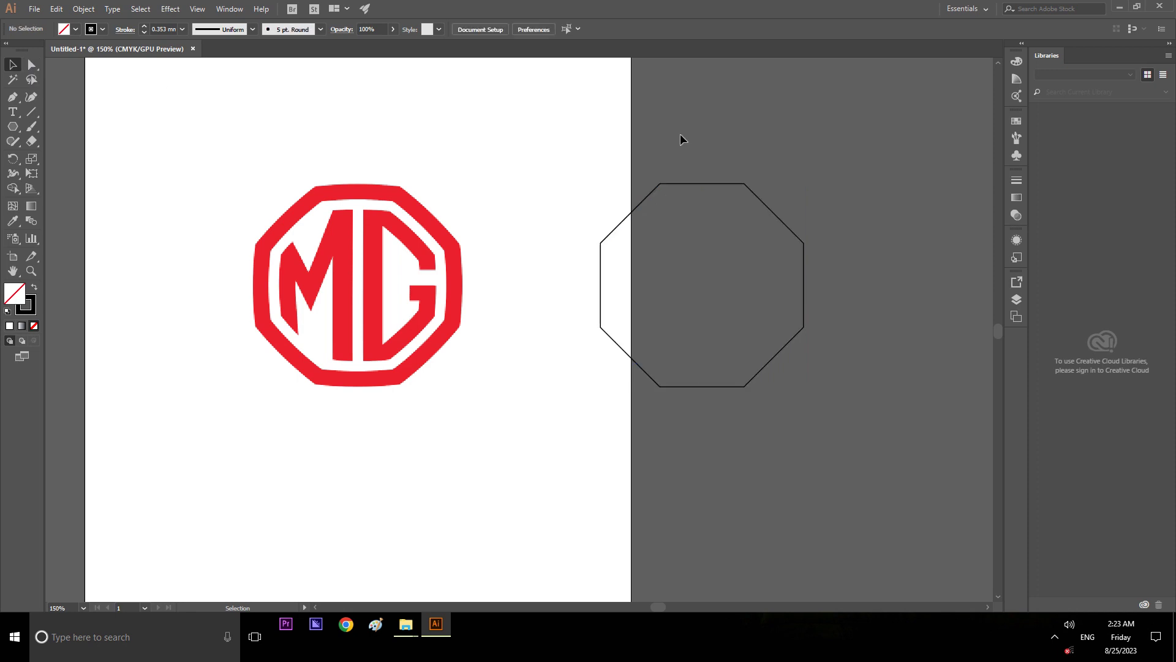
left_click(686, 186)
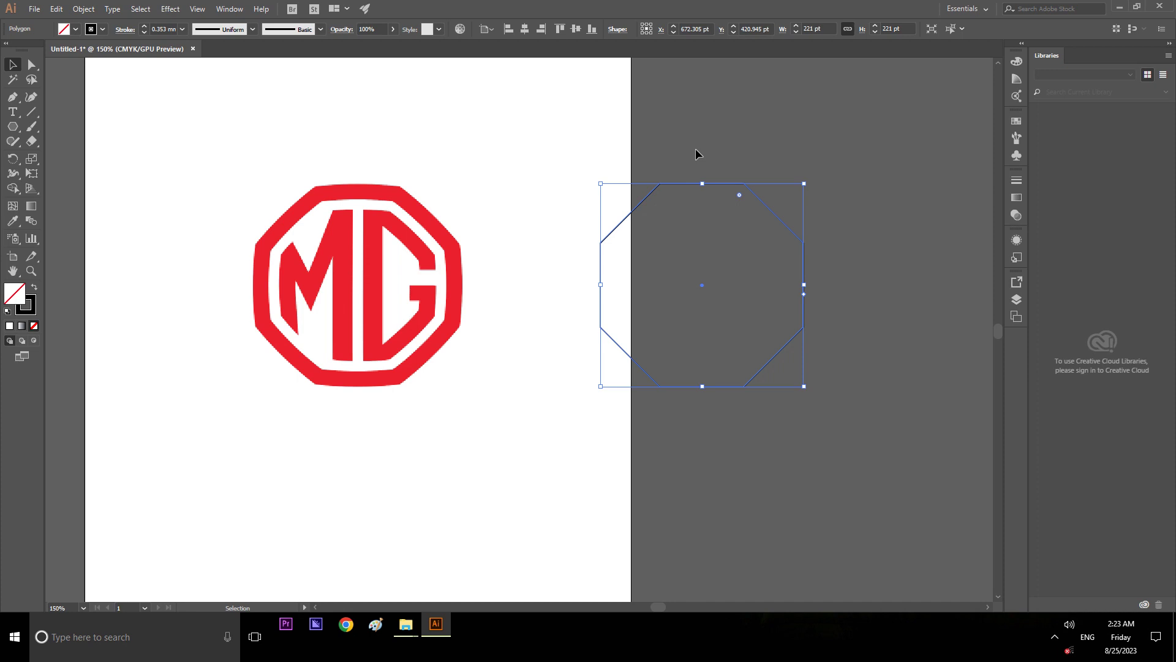
left_click(31, 64)
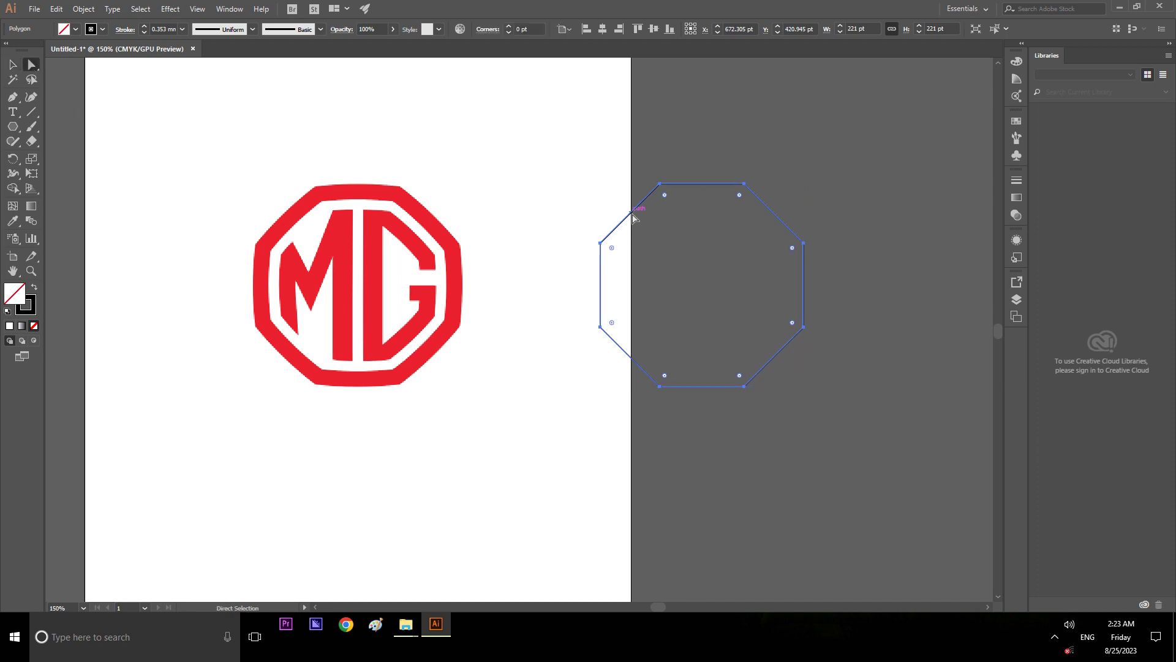
left_click_drag(633, 216, 628, 214)
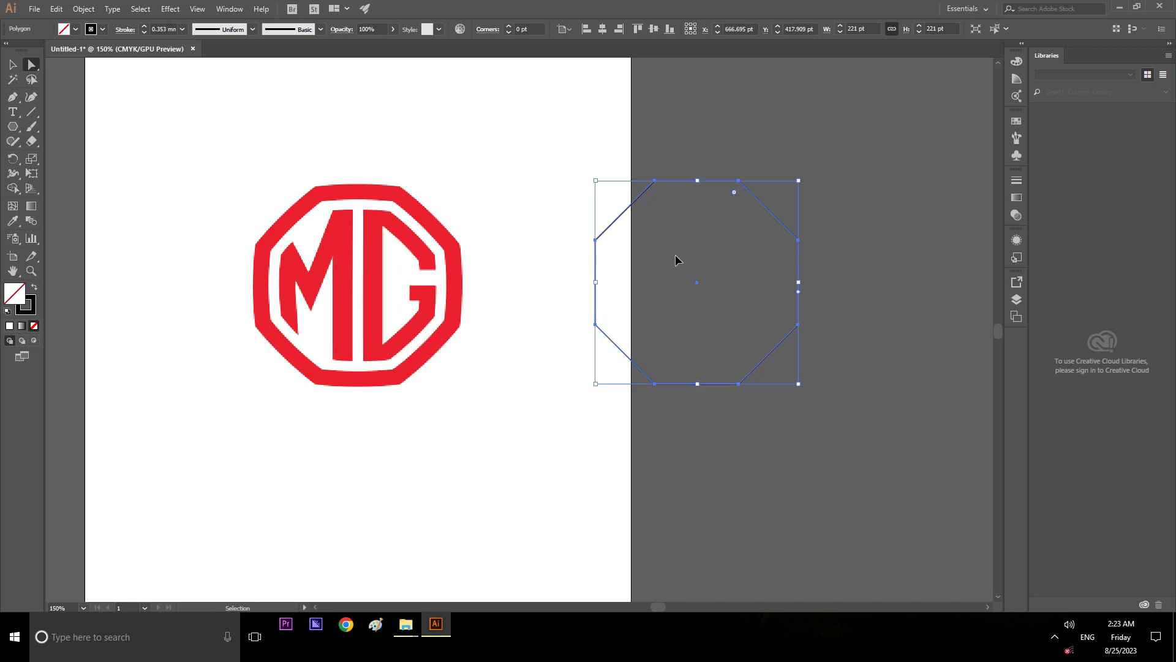
key("ctrl+z")
left_click_drag(664, 195, 676, 211)
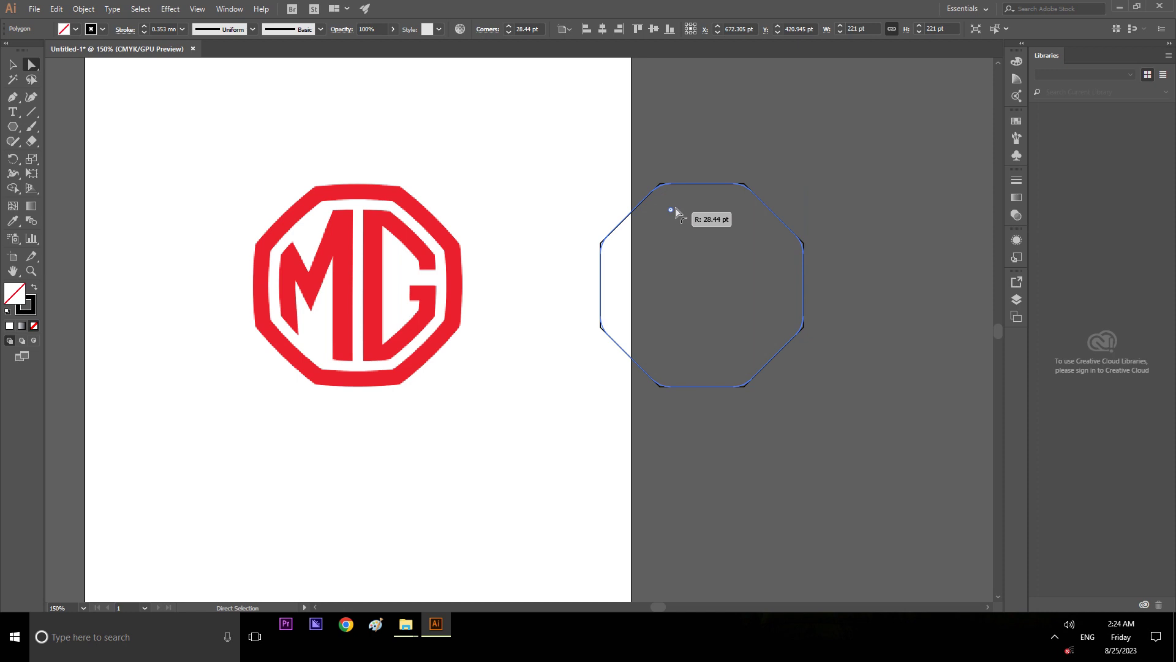
key("ctrl+z")
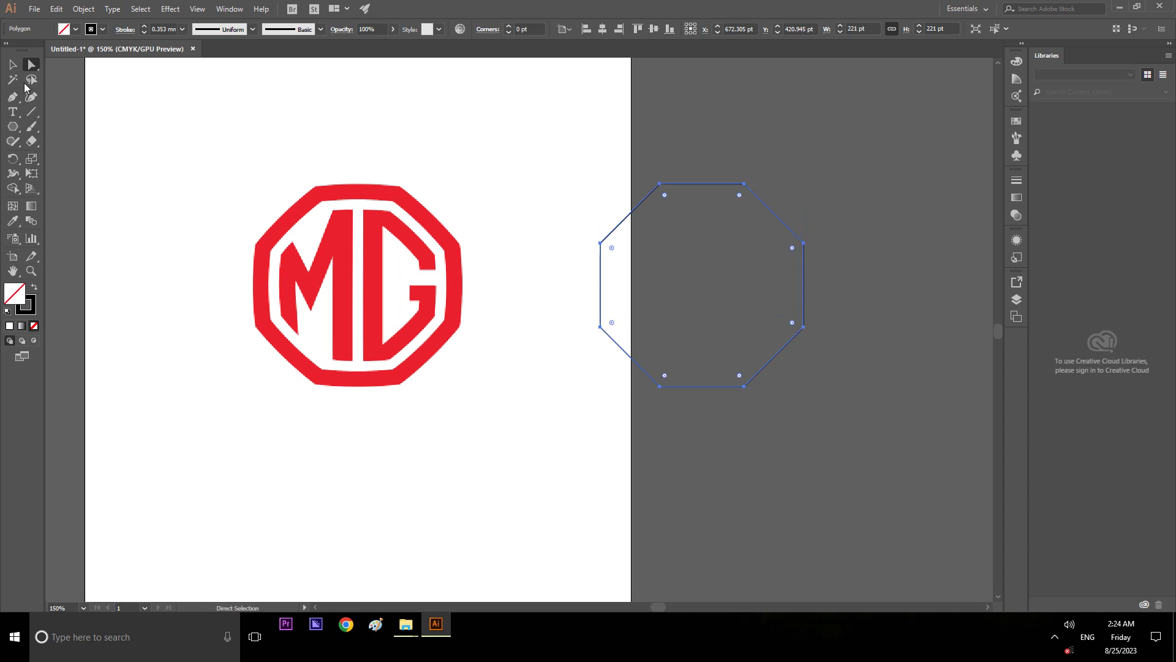
Step: Return to the Selection tool and leave the octagon outline deselected
left_click(12, 64)
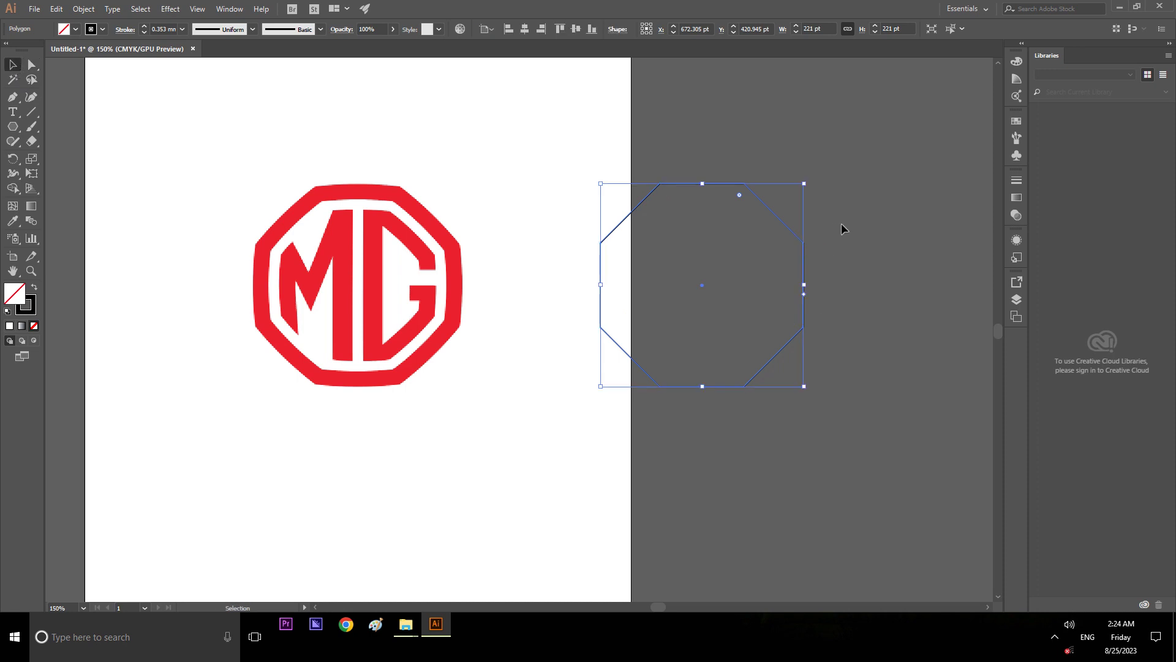
left_click(791, 219)
left_click(786, 224)
left_click(923, 273)
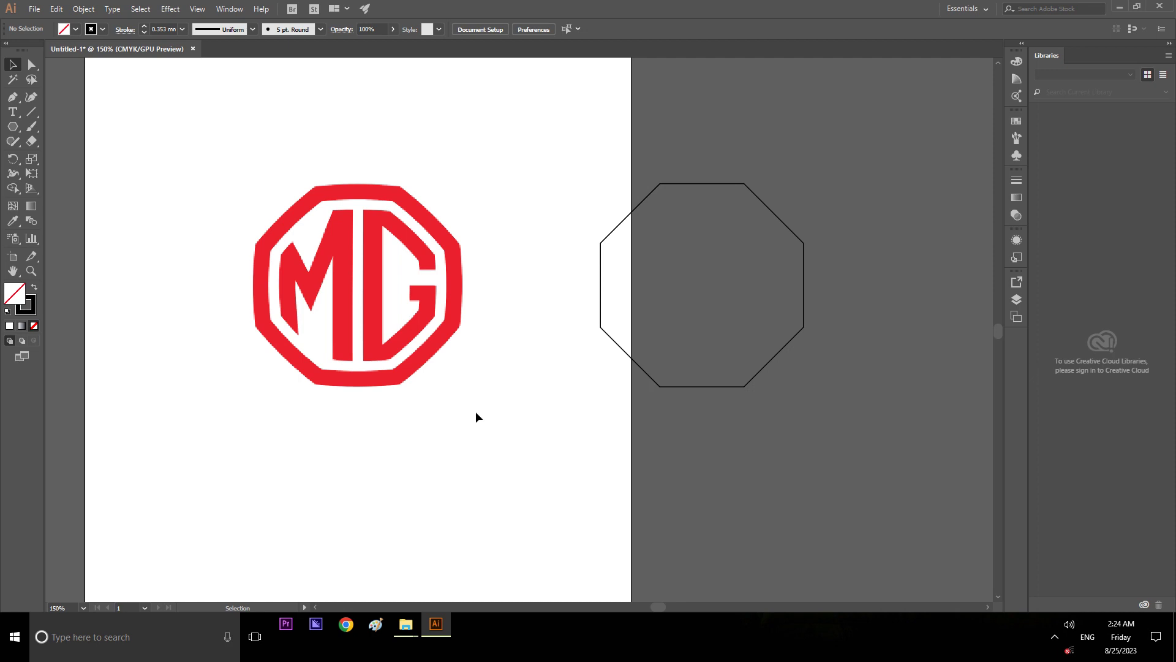
Step: Draw a 186.667 pt circle over the octagon with the Ellipse tool
mouse_move(12, 126)
left_mouse_down()
mouse_move(47, 138)
mouse_move(50, 155)
left_mouse_up()
left_click(773, 351)
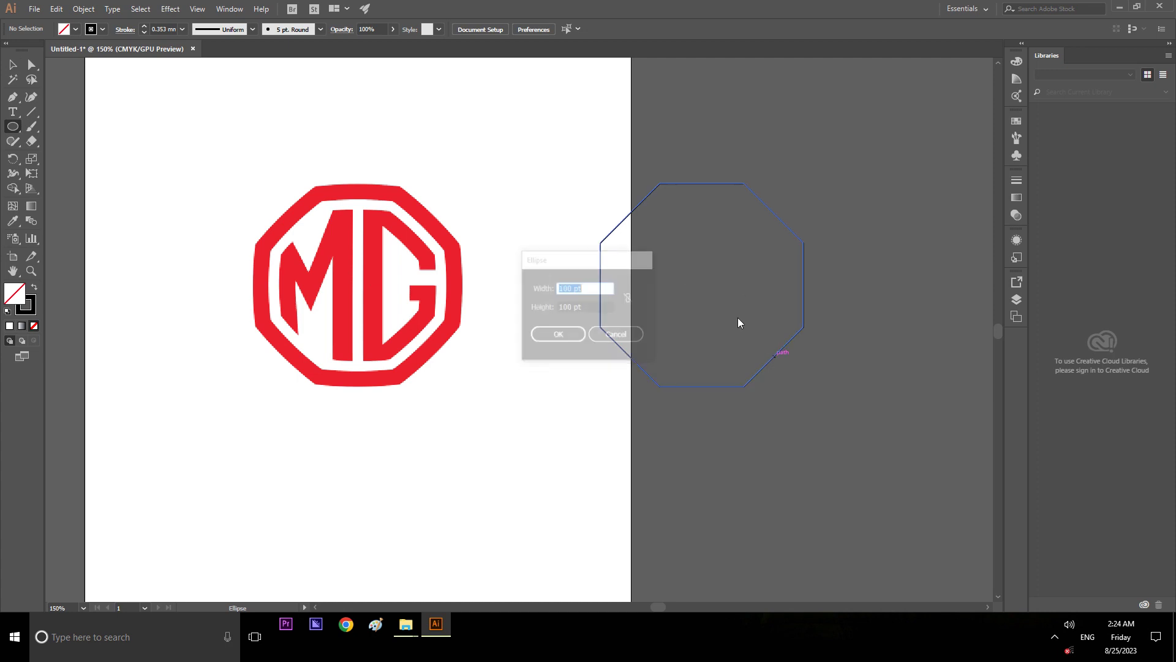
left_click(614, 335)
mouse_move(788, 365)
left_mouse_down()
mouse_move(626, 252)
mouse_move(616, 193)
left_mouse_up()
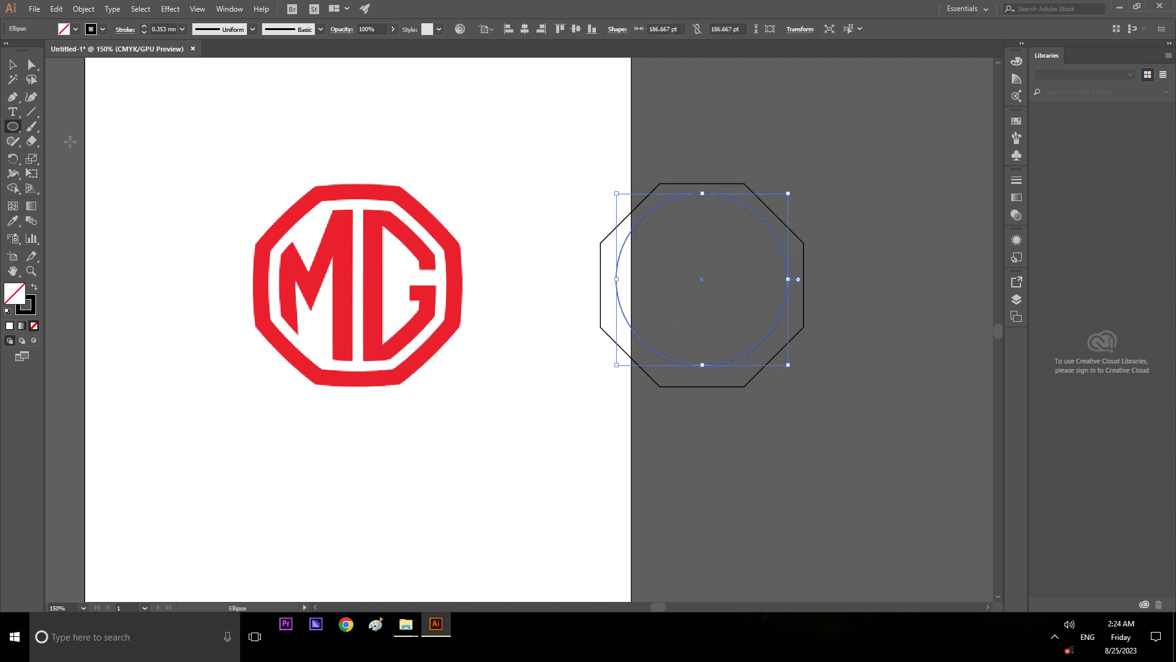
left_click(11, 66)
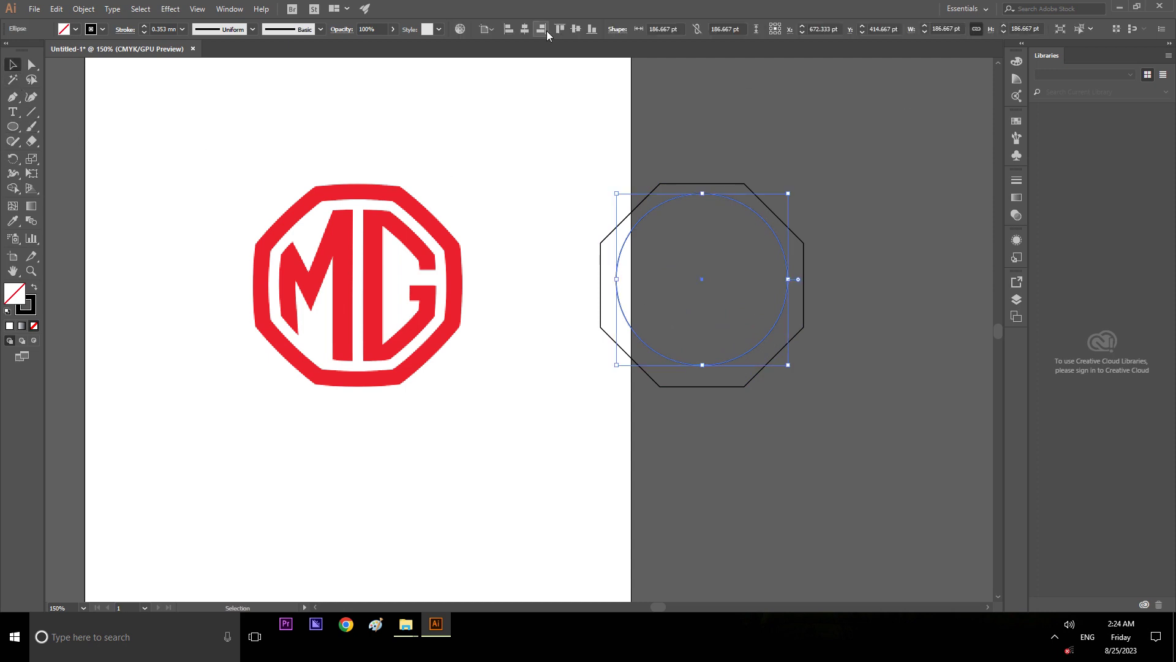
left_click(856, 366)
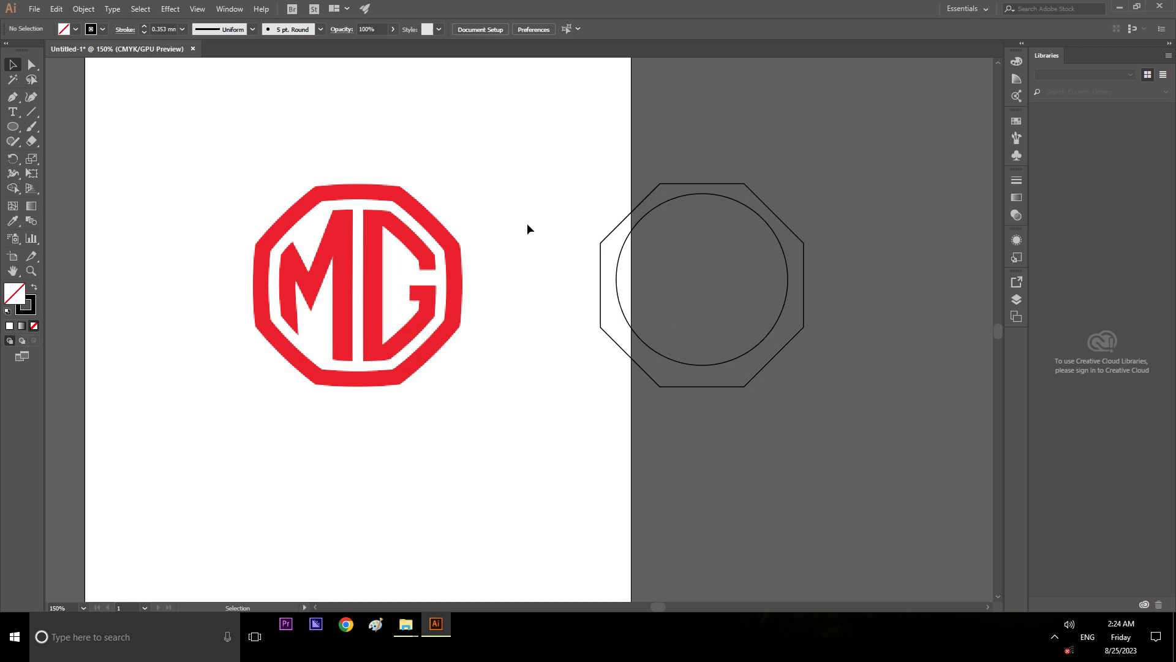
Step: Centre the octagon and the circle horizontally and vertically on the MG logo
left_click(737, 388)
left_click(525, 28)
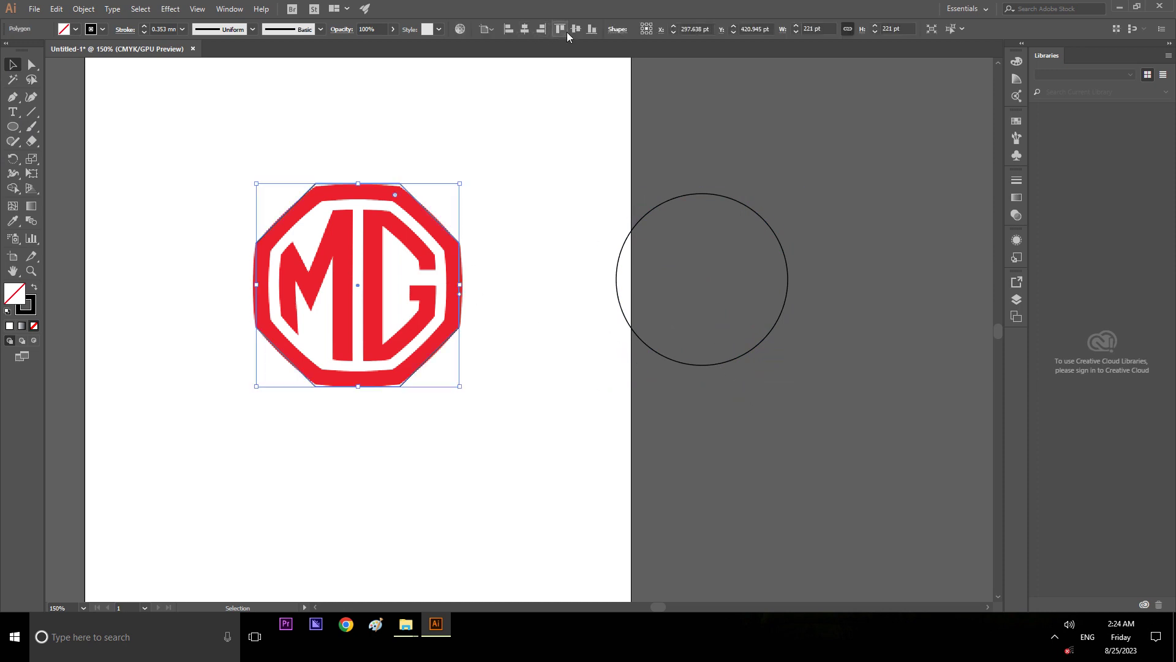
left_click(711, 190)
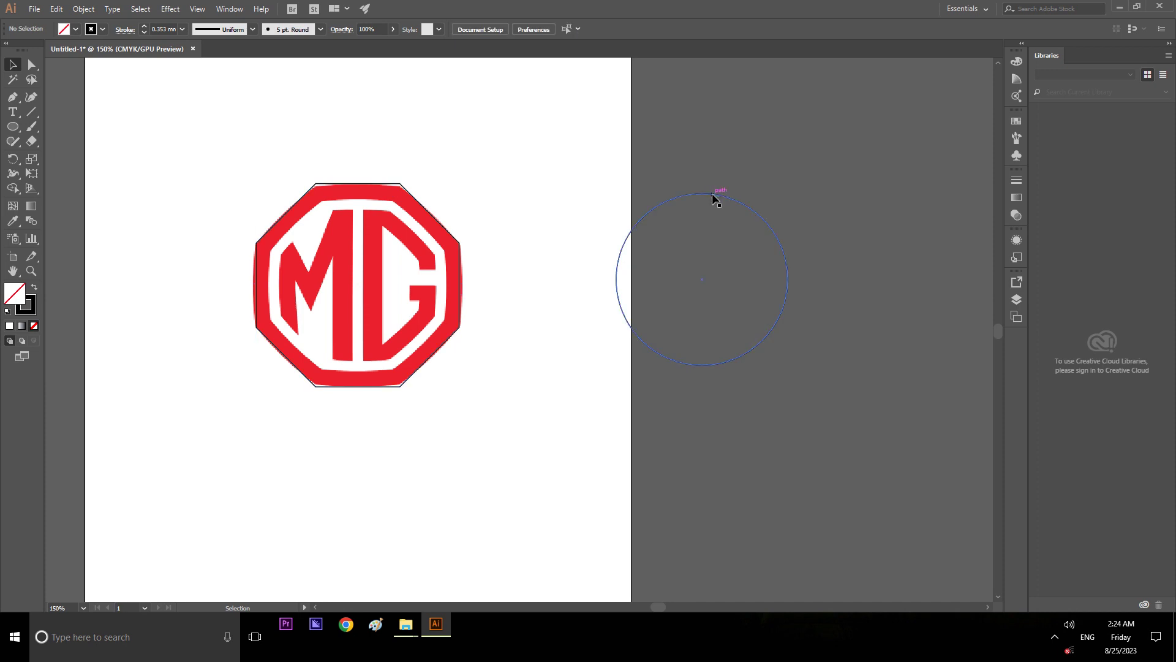
left_click(525, 28)
left_click(576, 29)
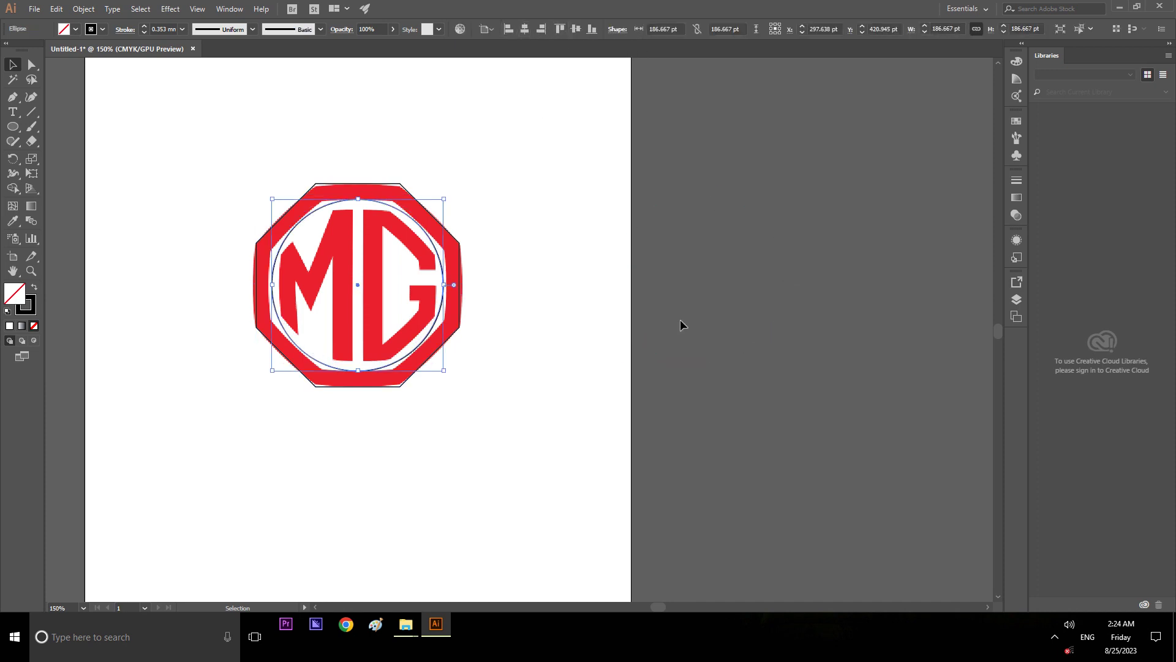
left_click(681, 321)
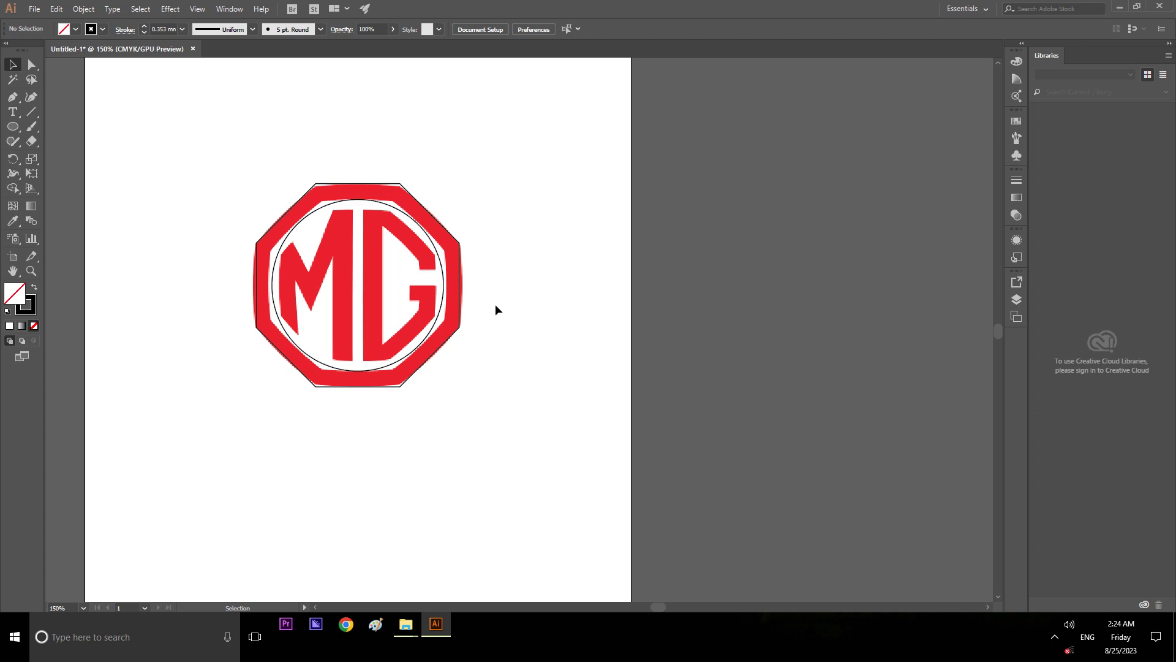
Step: Enlarge the circle to about 228 pt to match the badge's outer edge
left_click(444, 274)
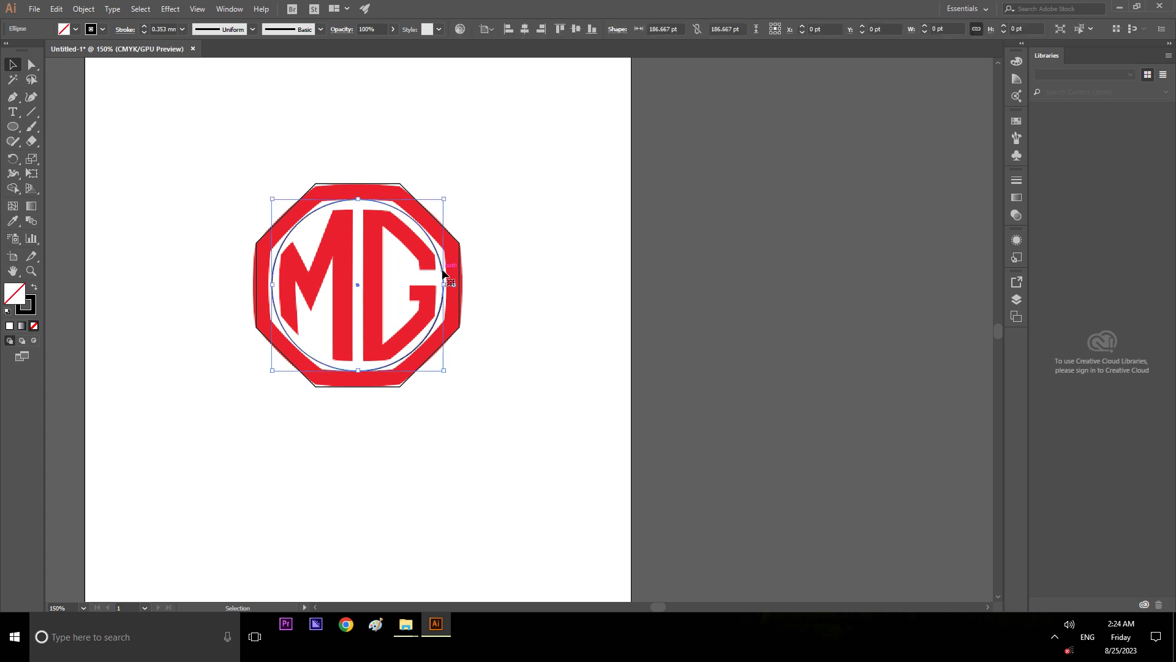
left_click_drag(444, 372, 468, 386)
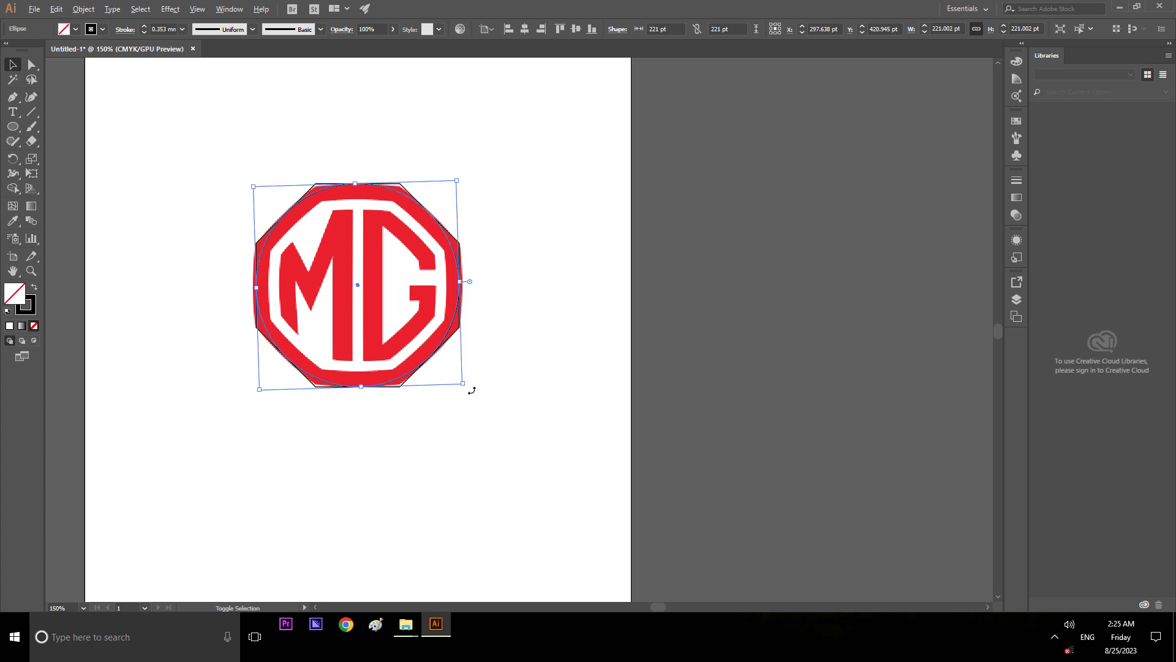
left_click_drag(463, 386, 467, 386)
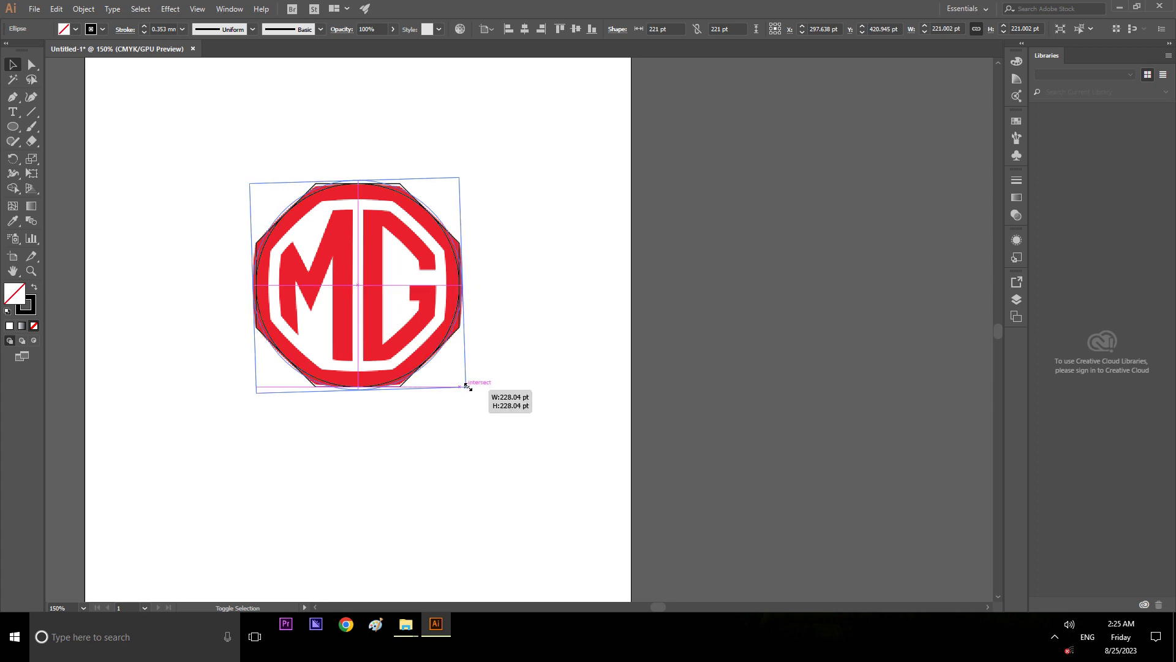
left_click_drag(467, 386, 468, 386)
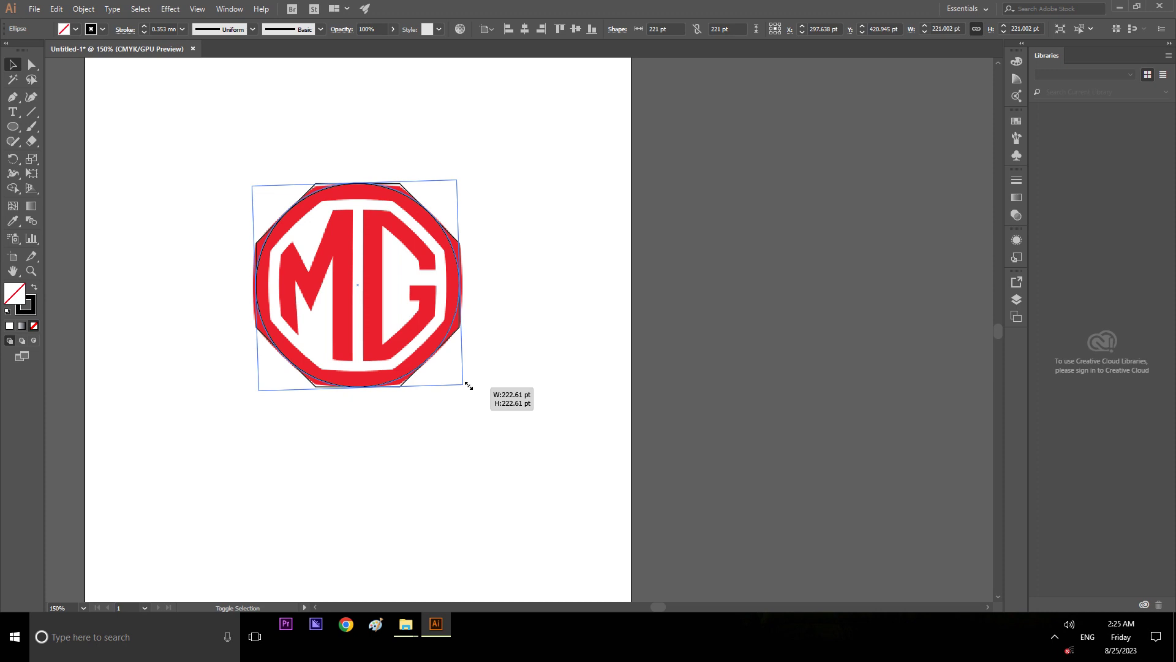
left_click_drag(469, 386, 472, 388)
left_click(797, 312)
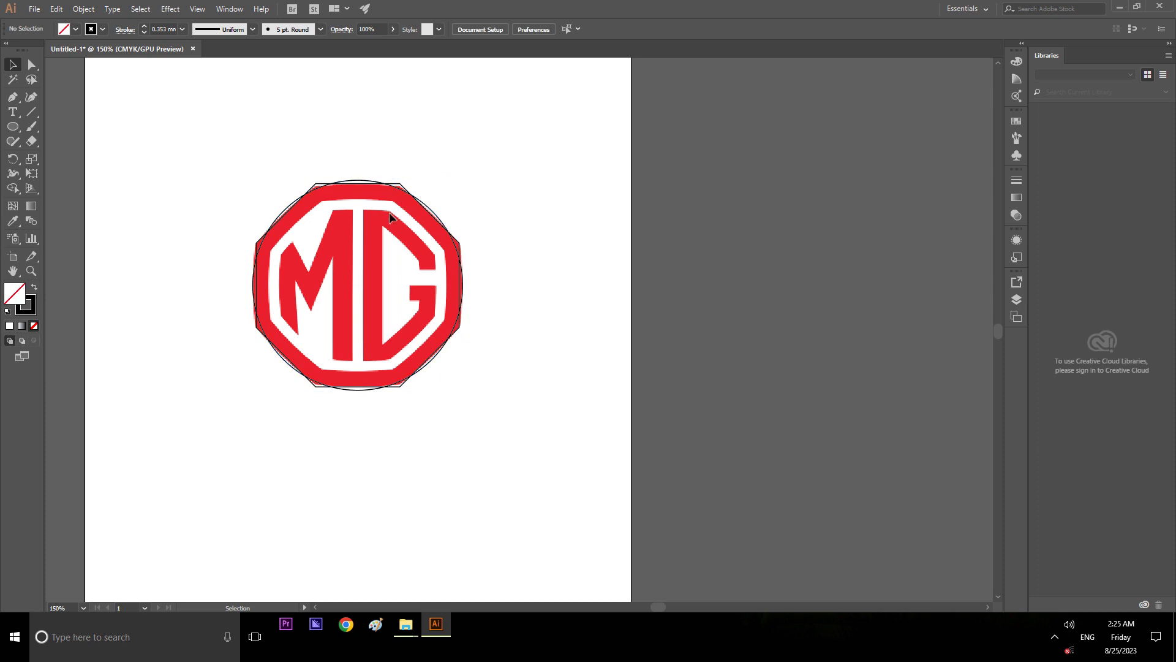
Step: Move the circle and octagon outlines together onto the pasteboard right of the logo
left_click(312, 190)
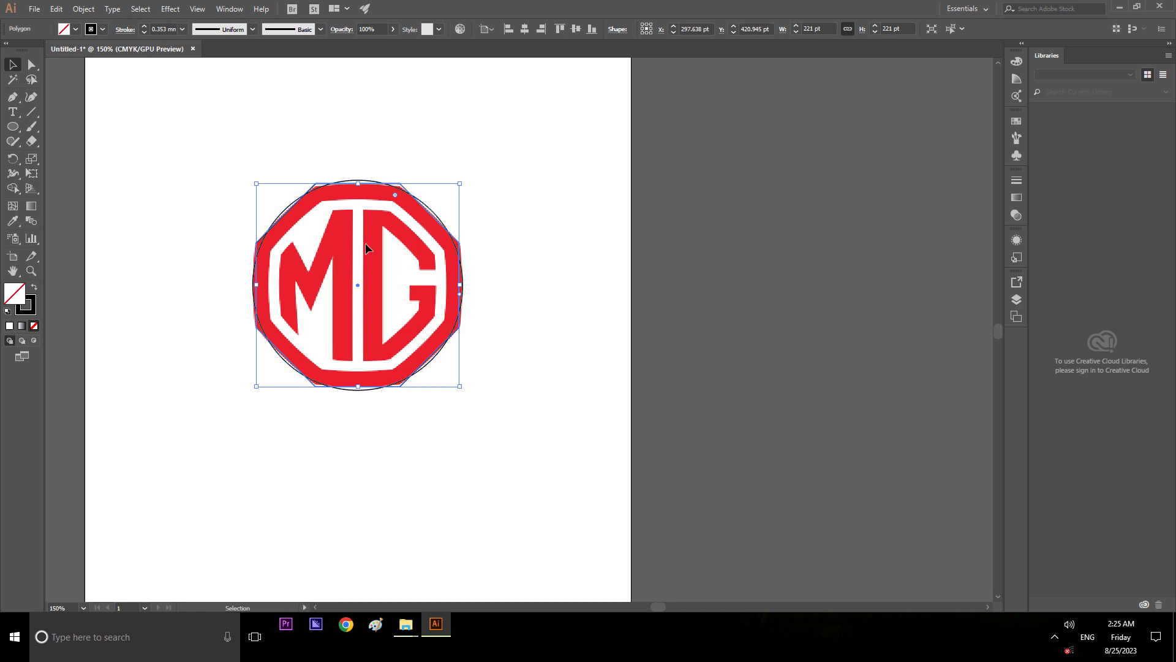
left_click(729, 305)
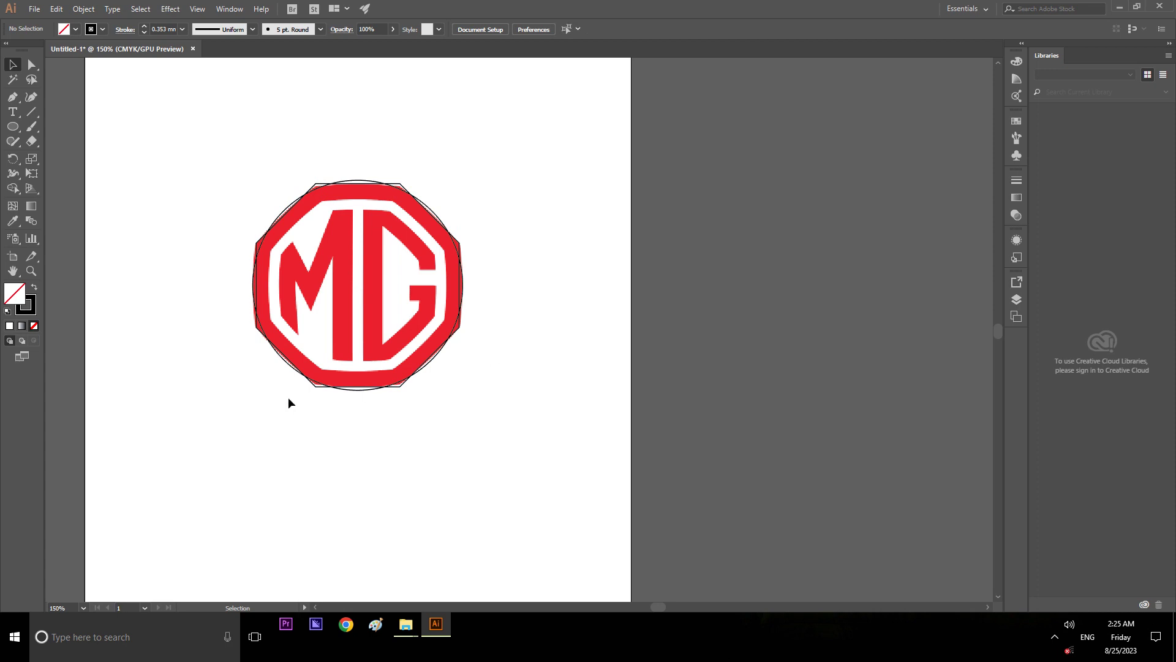
left_click_drag(203, 147, 539, 417)
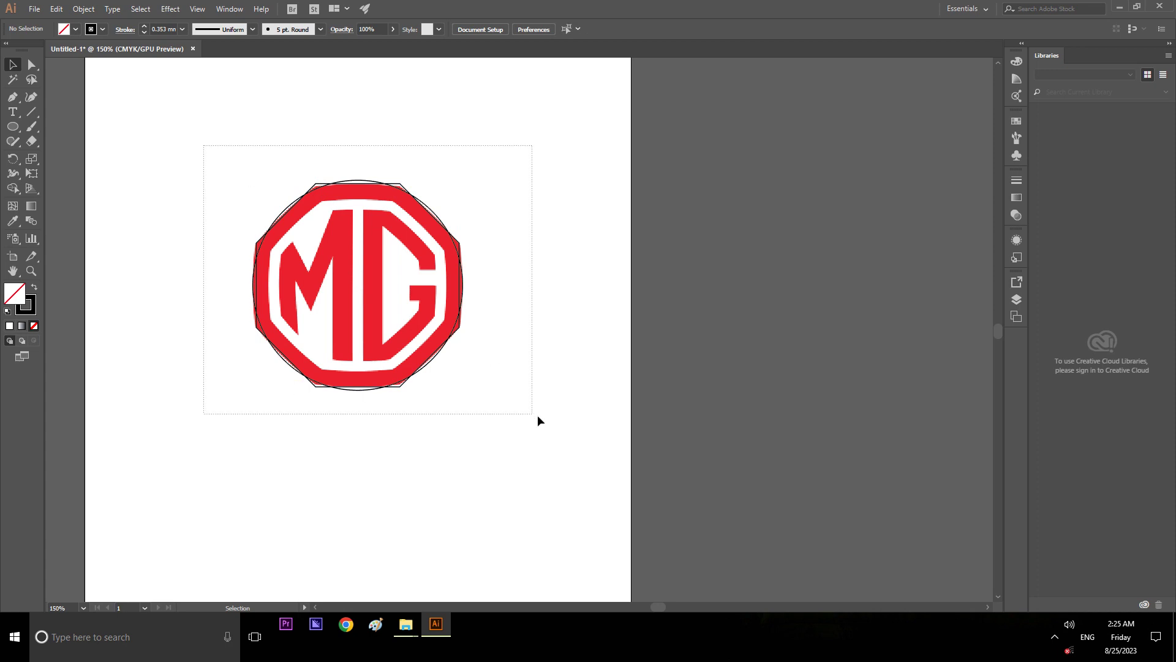
left_click_drag(458, 337, 856, 338)
left_click(911, 419)
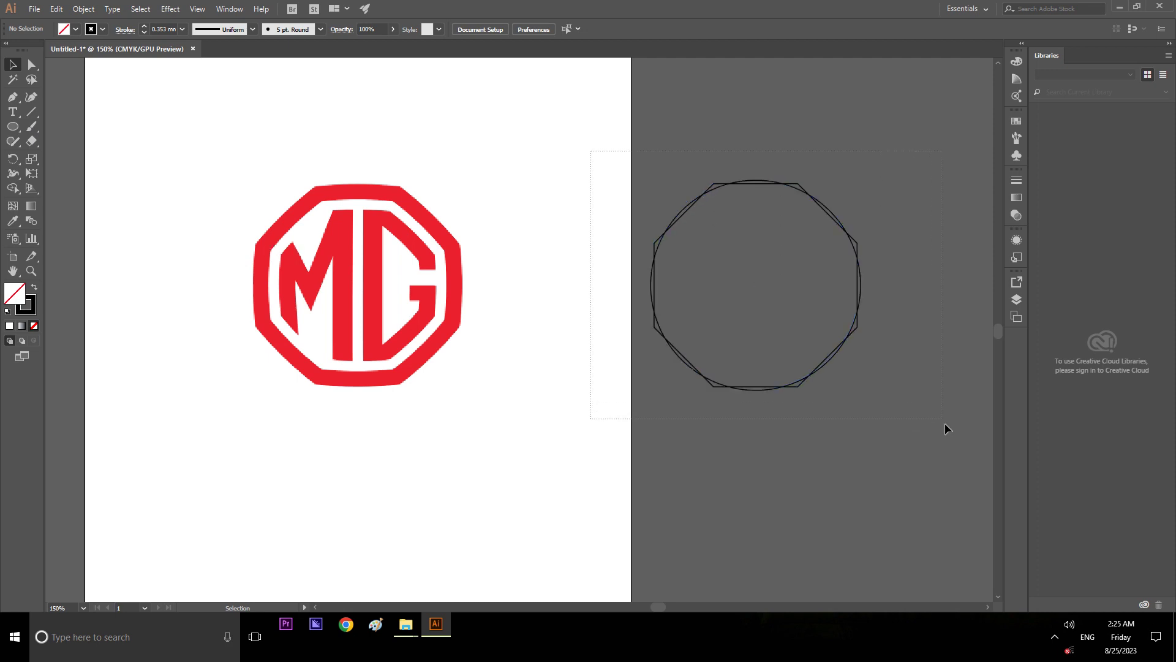
left_click_drag(635, 188, 944, 423)
scroll(883, 340, "up", 1)
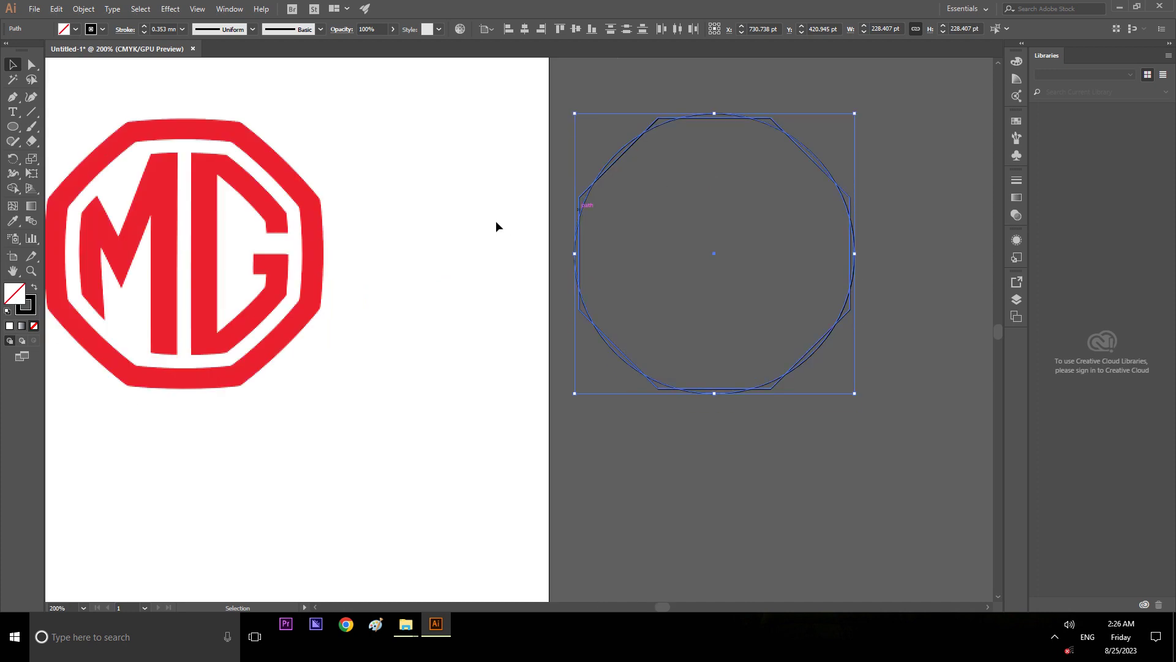
Step: Use Shape Builder on the overlapping outlines to separate the circle from eight corner slivers
left_click(13, 190)
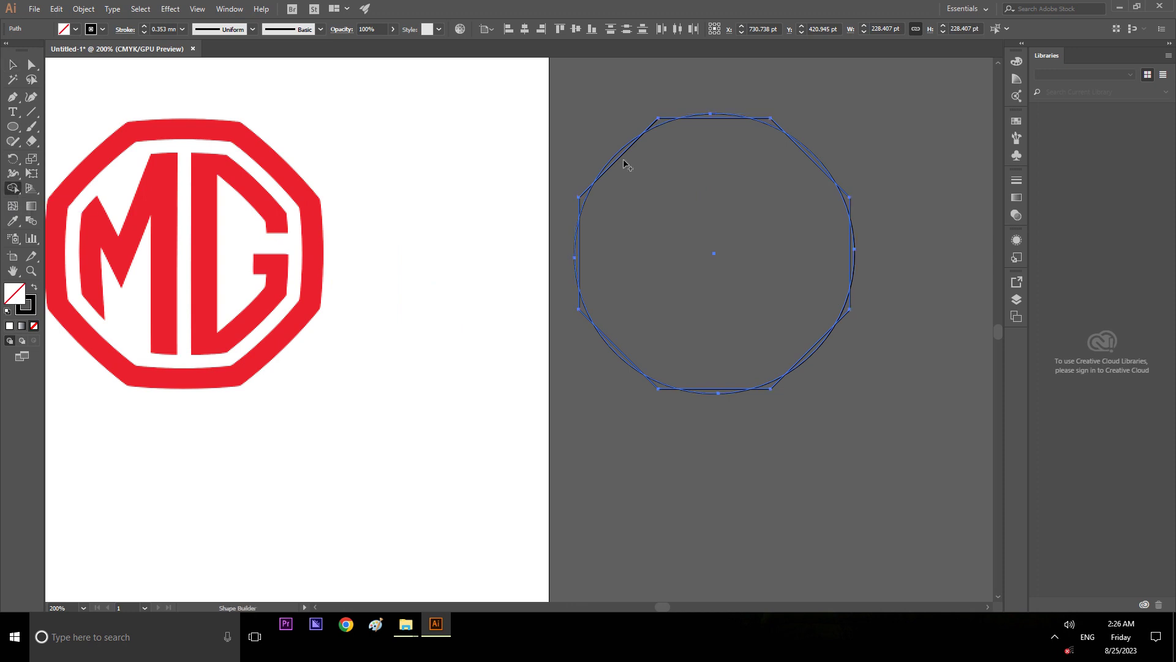
left_click(644, 162)
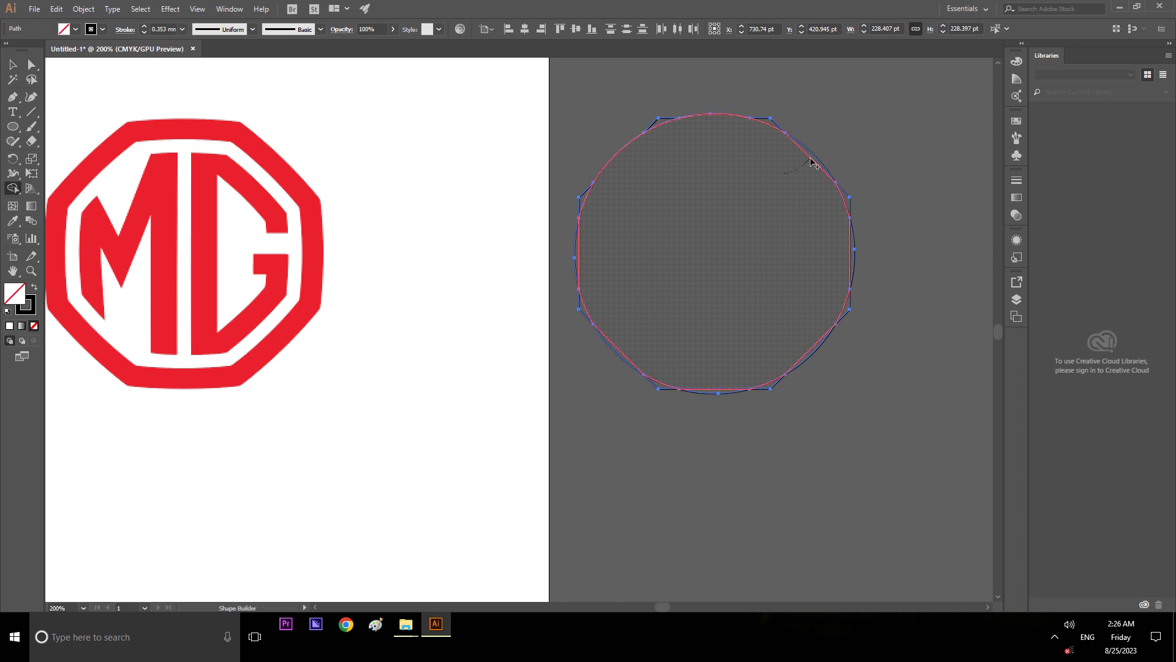
mouse_move(809, 247)
left_mouse_down()
mouse_move(856, 264)
mouse_move(848, 279)
left_mouse_up()
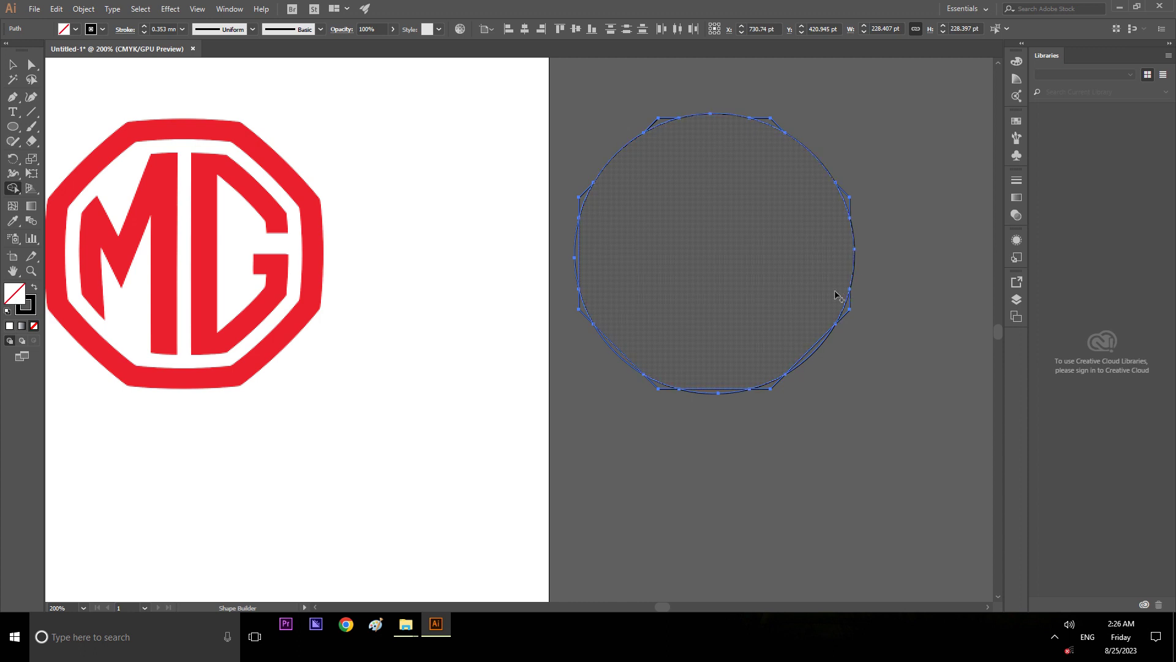
left_click_drag(721, 340, 721, 393)
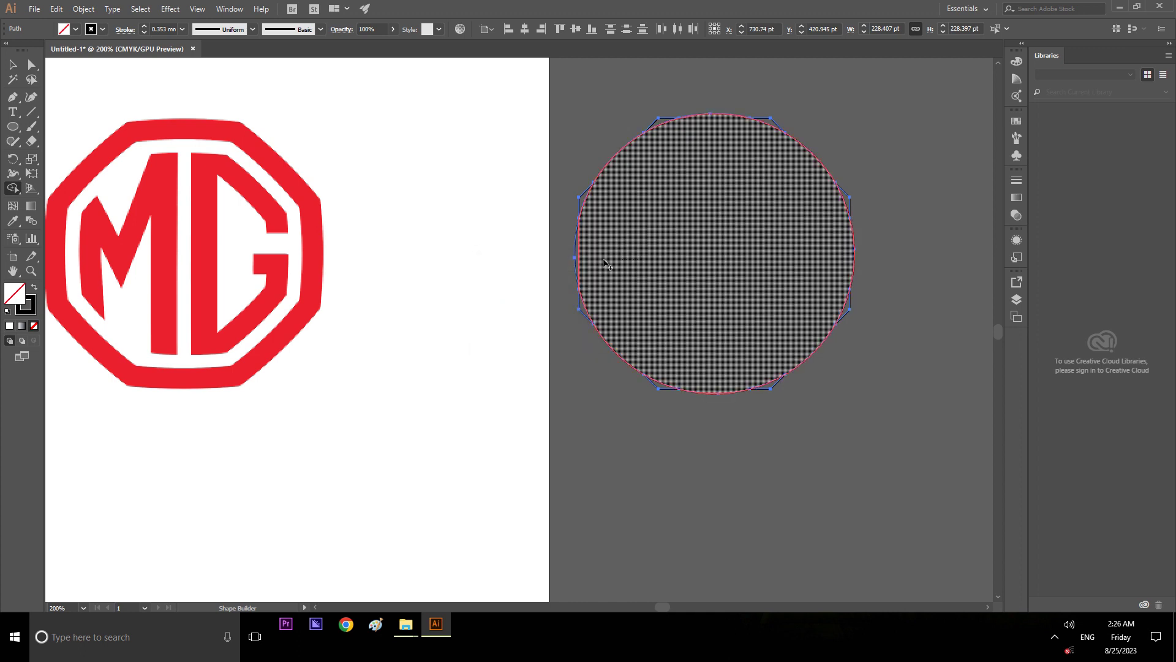
left_click(626, 270)
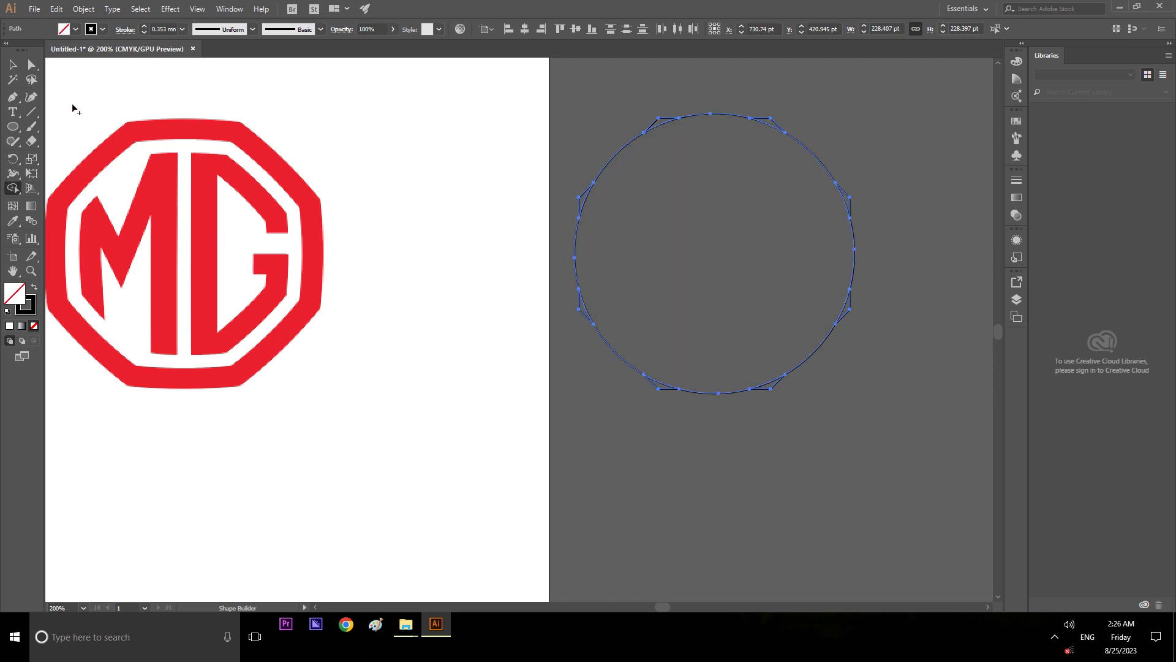
left_click(11, 67)
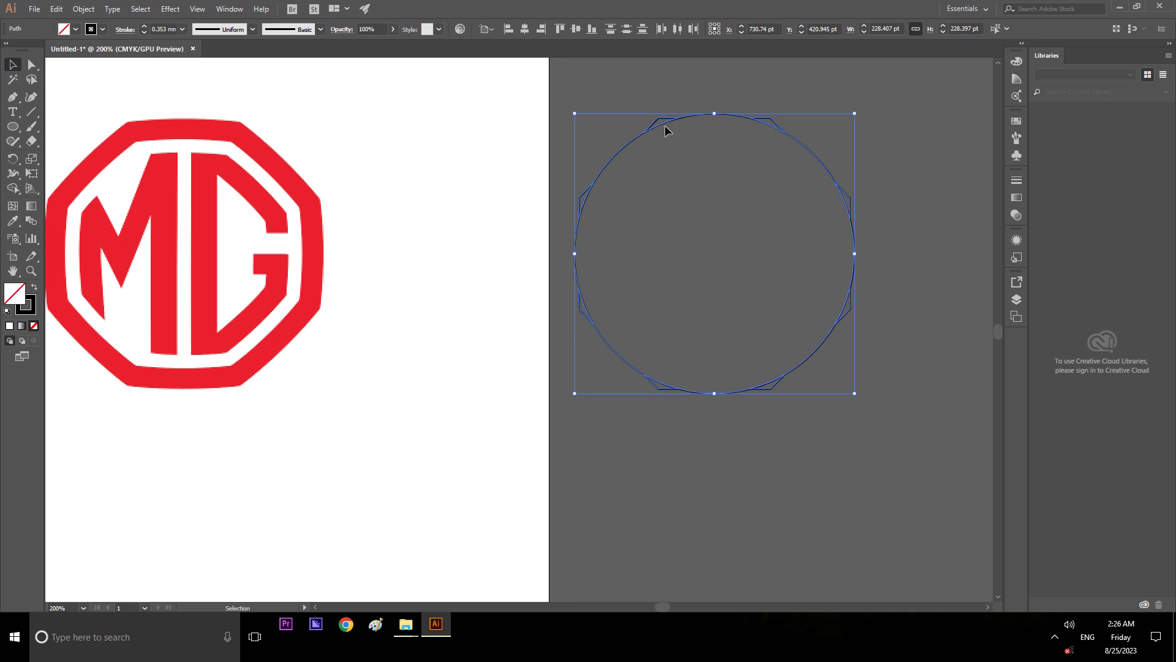
left_click(679, 76)
scroll(660, 105, "down", 1)
scroll(656, 128, "up", 1)
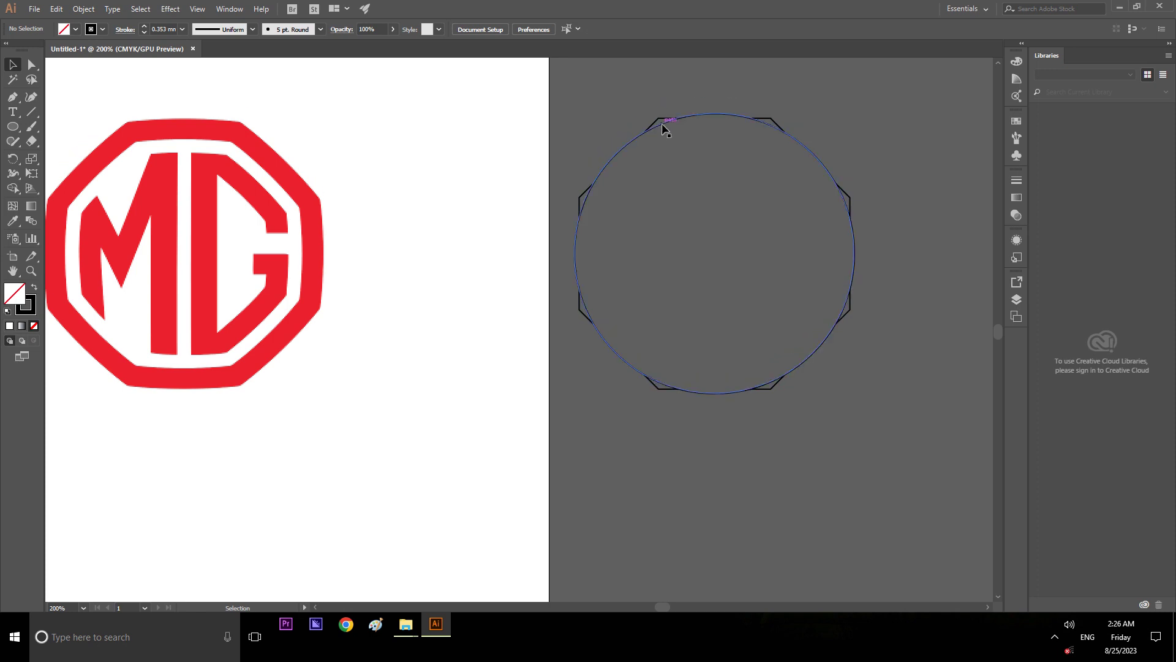
left_click(663, 128)
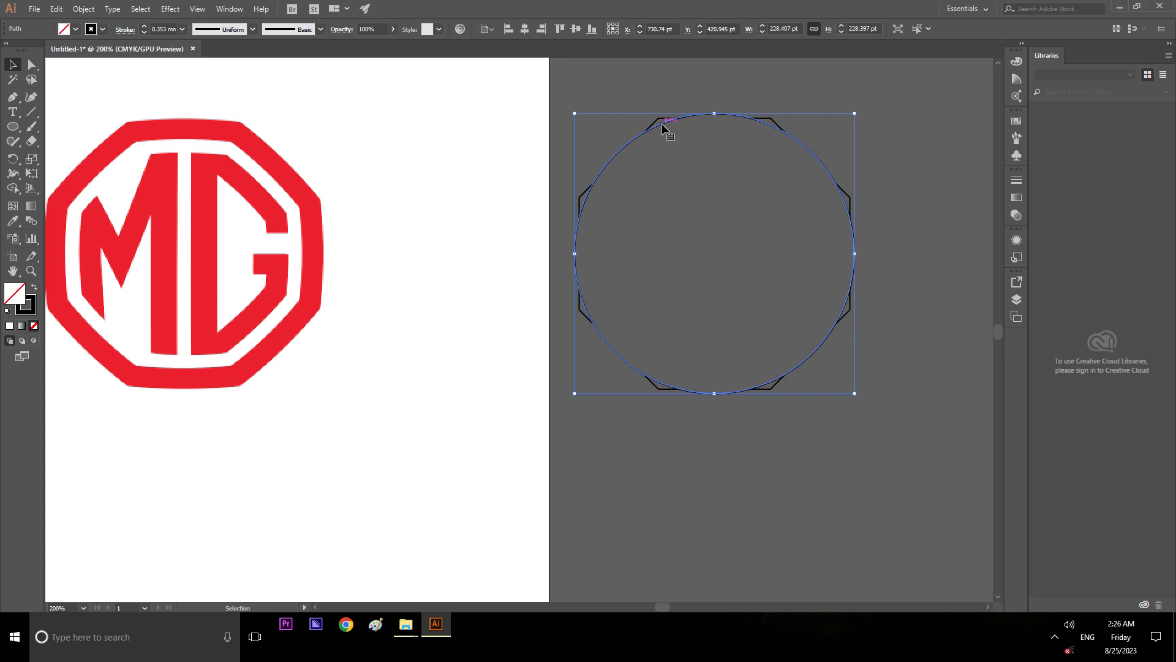
key("Delete")
key("ctrl")
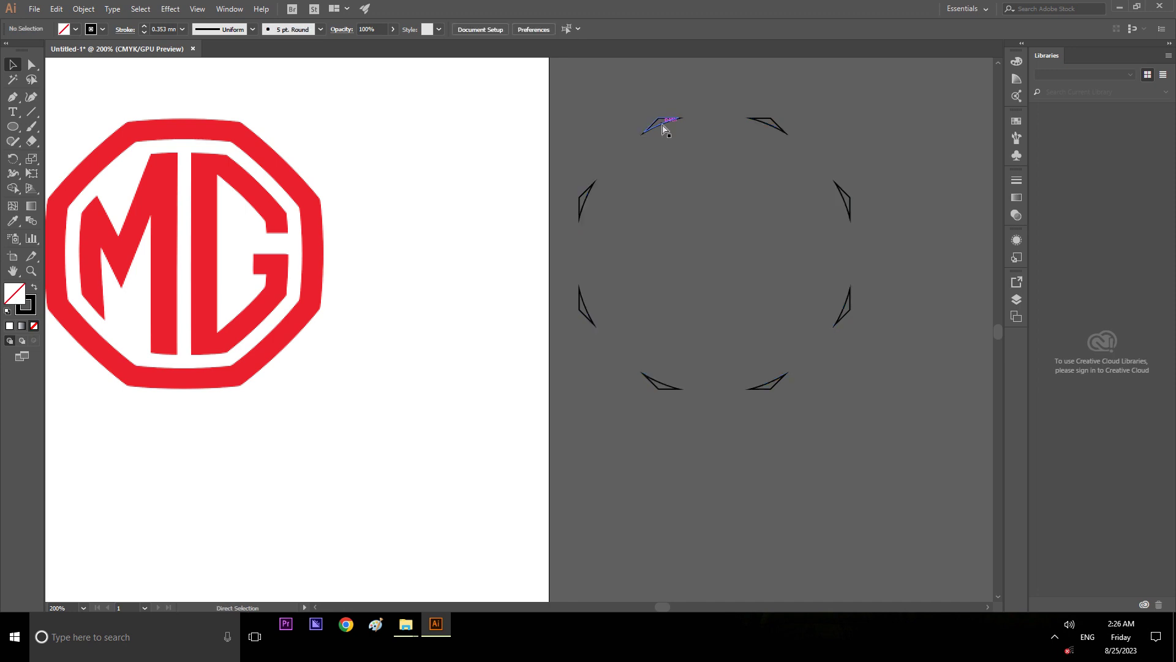
key("ctrl+z")
left_click(671, 93)
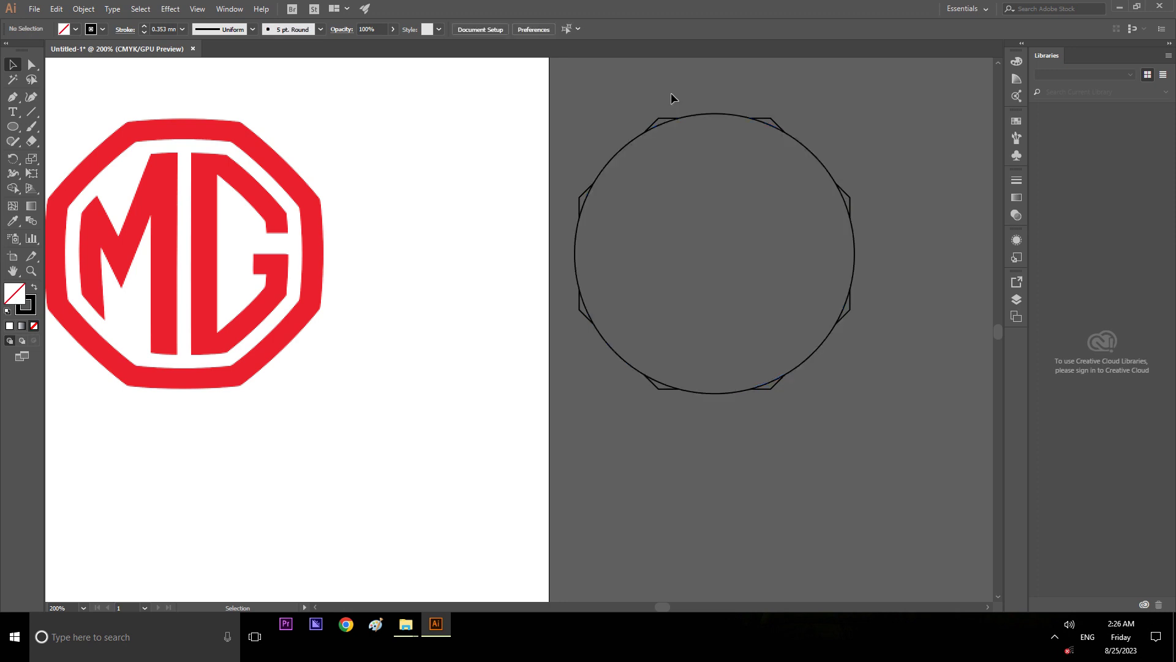
scroll(638, 202, "down", 1)
left_click_drag(511, 99, 884, 385)
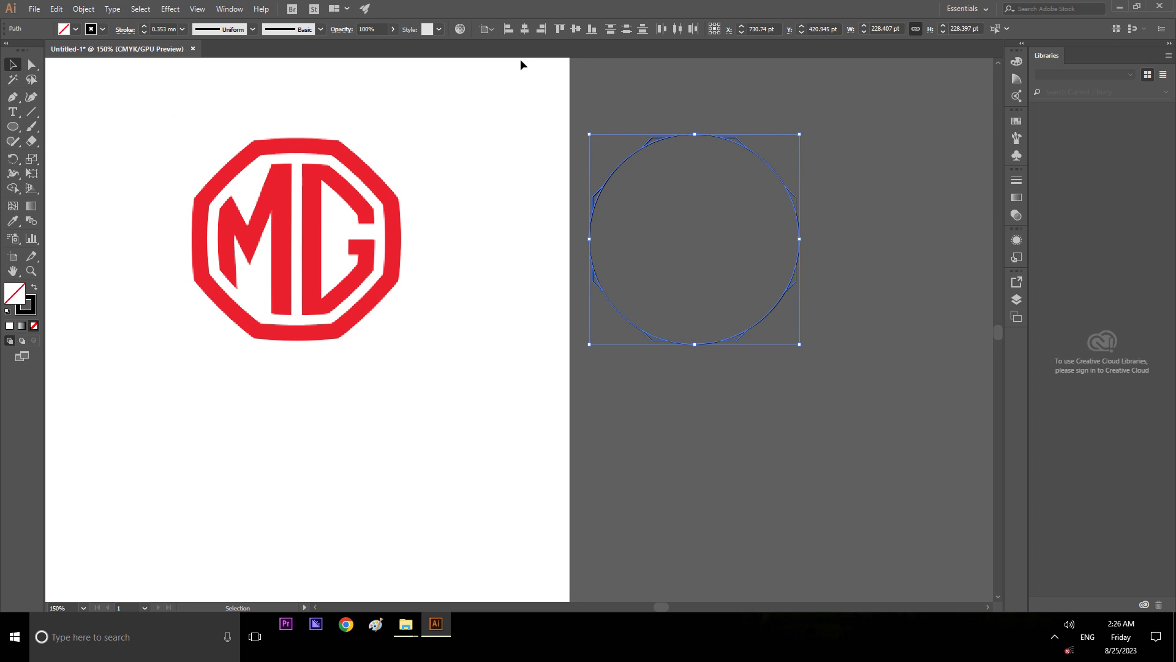
left_click(492, 31)
left_click(491, 31)
left_click(230, 9)
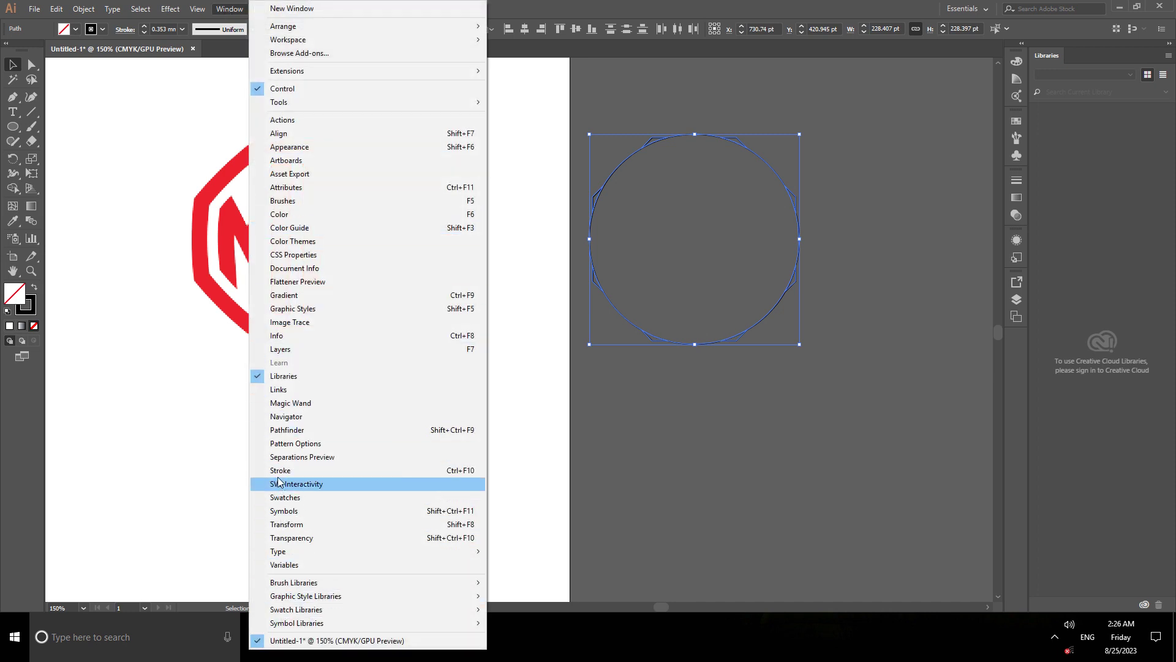
left_click(283, 430)
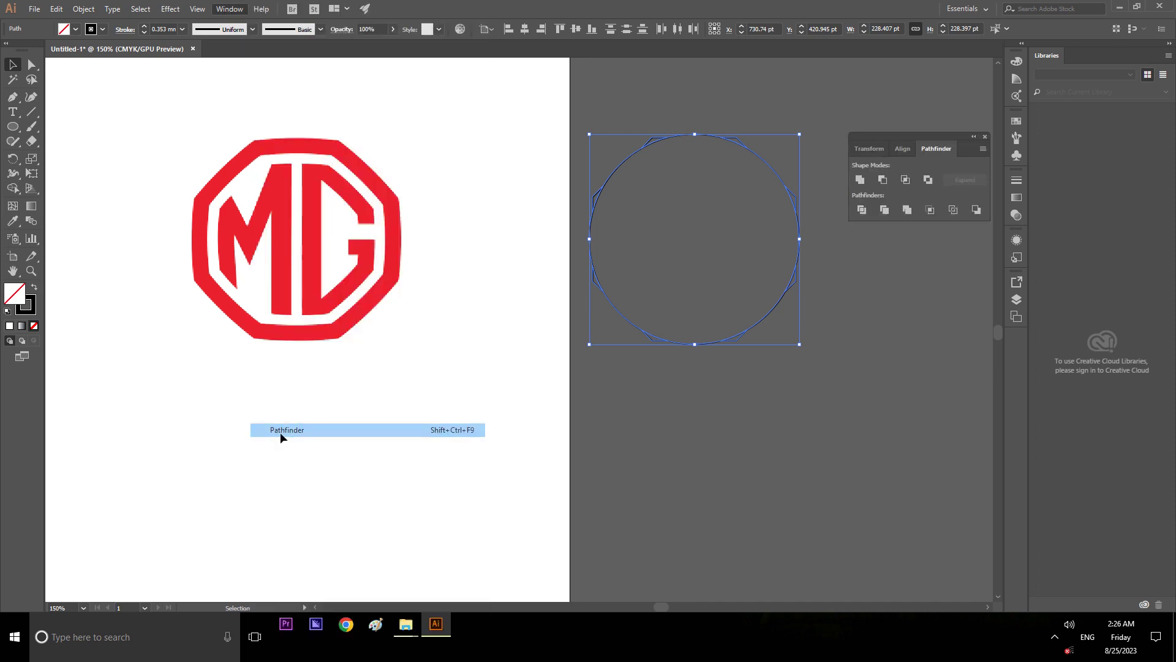
left_click(860, 179)
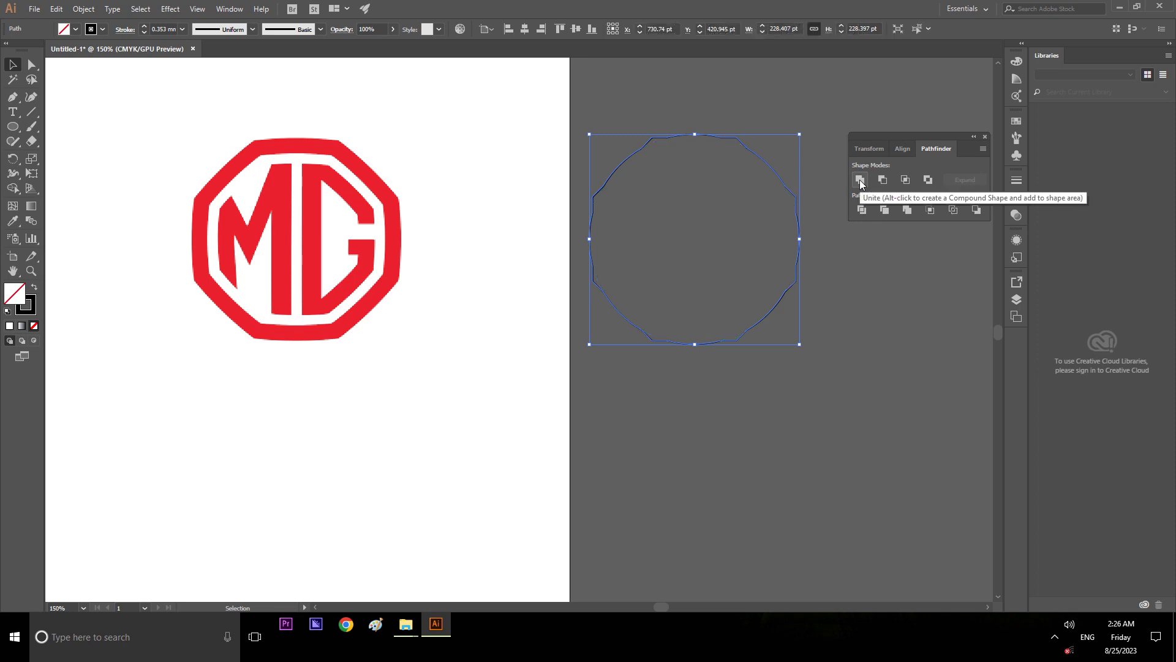
left_click(881, 308)
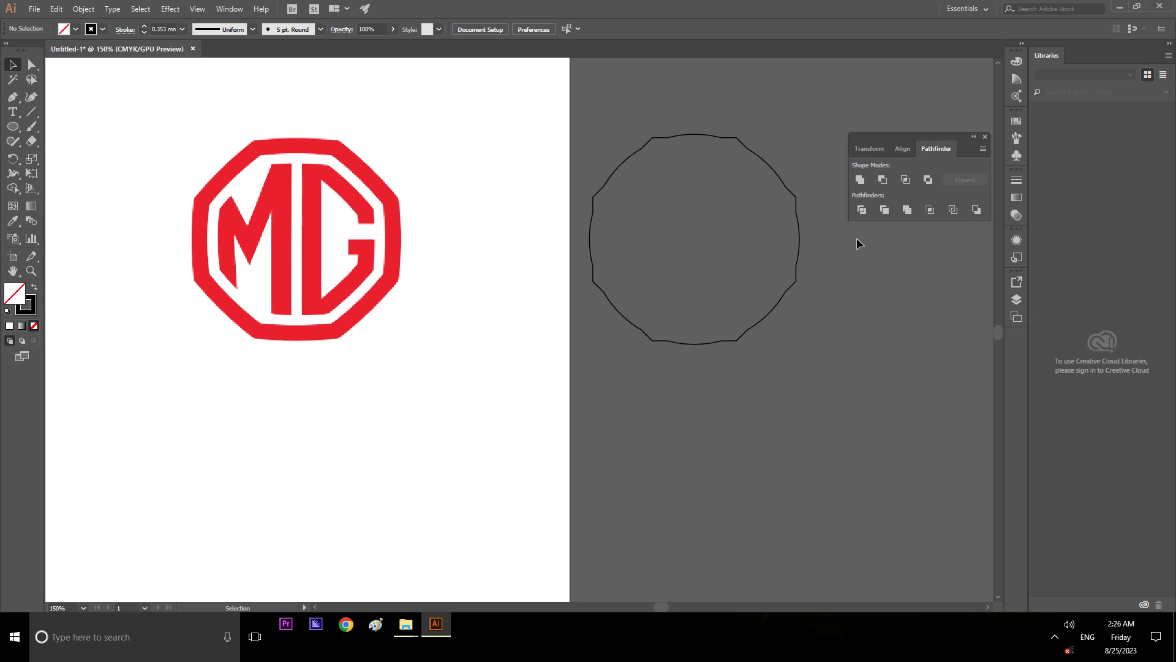
left_click(748, 153)
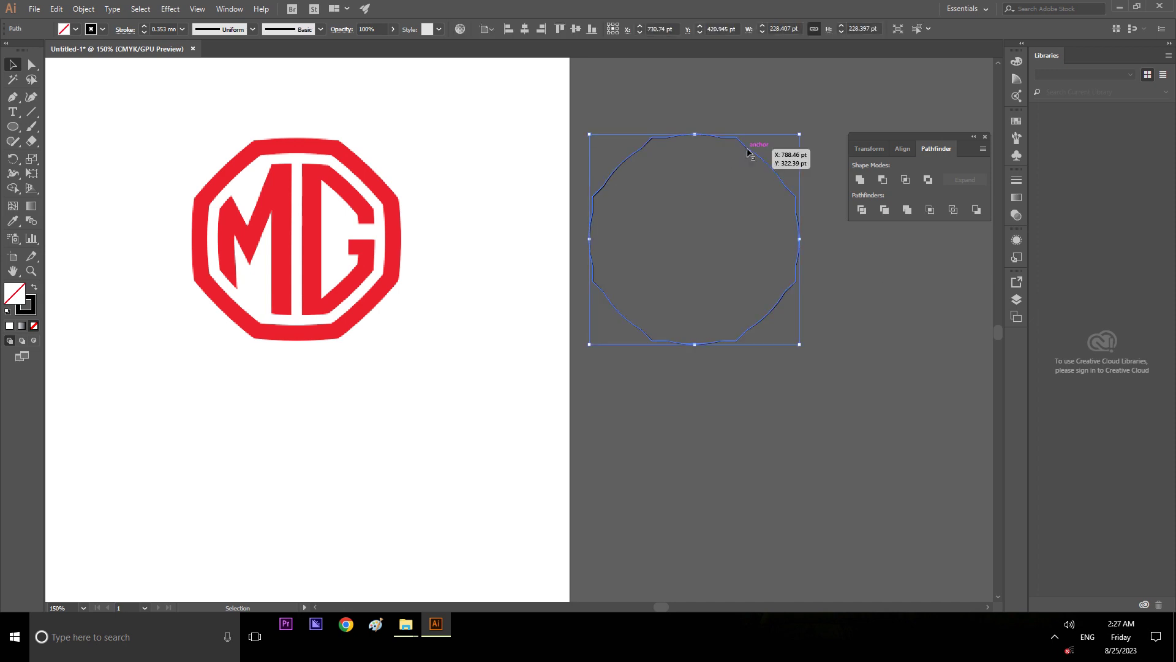
left_click(874, 357)
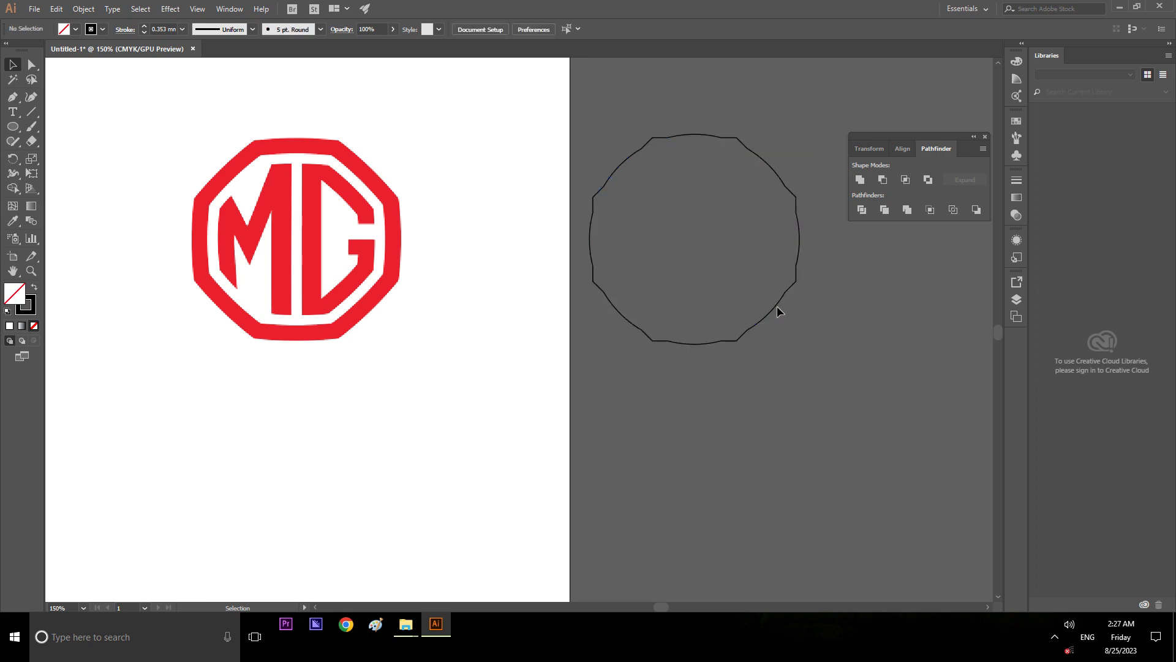
left_click(776, 310)
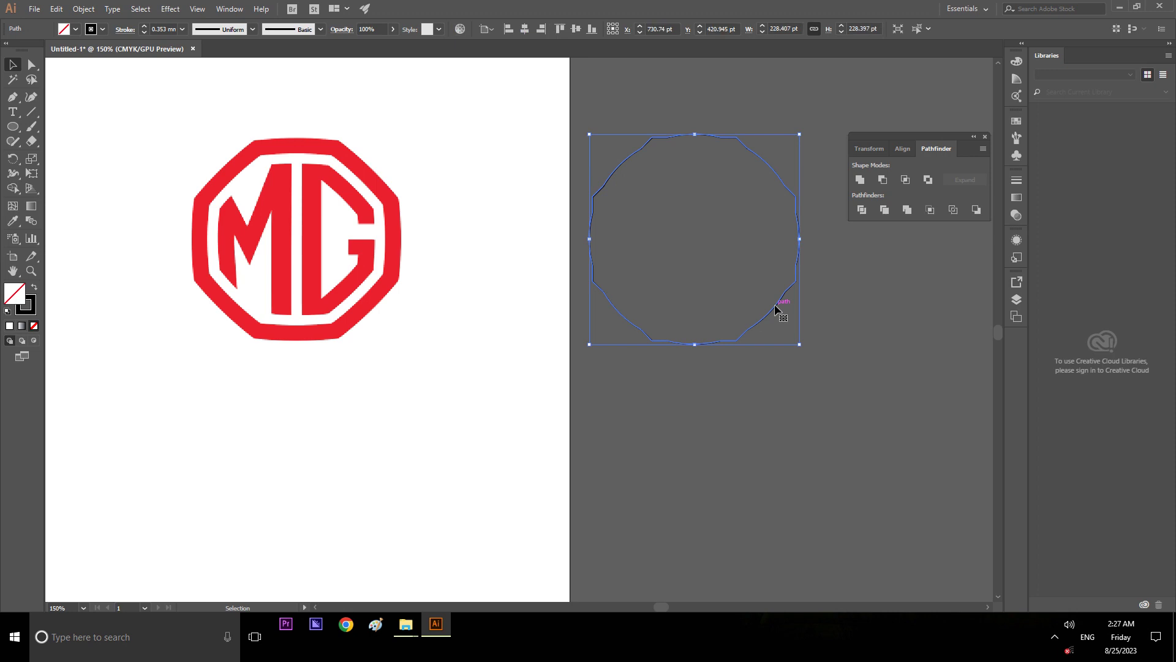
left_click(924, 380)
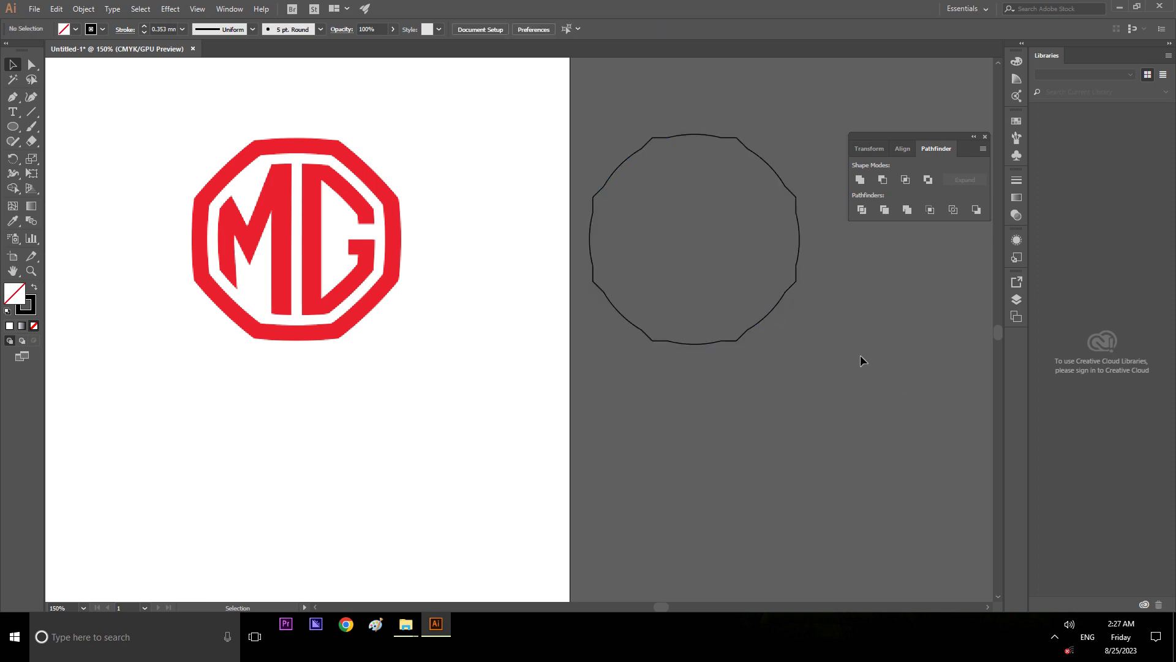
scroll(153, 214, "up", 1)
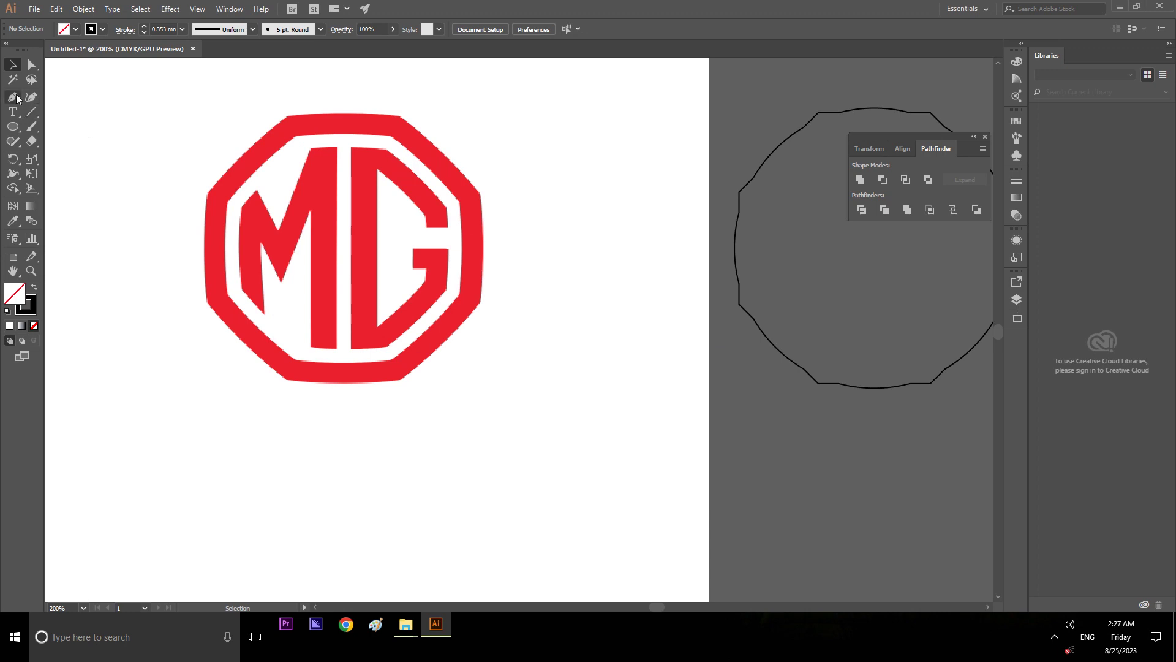
Step: With the Pen tool, trace the badge's left half from the top edge to the bottom-left corner
left_click_drag(17, 98, 37, 104)
left_click(286, 116)
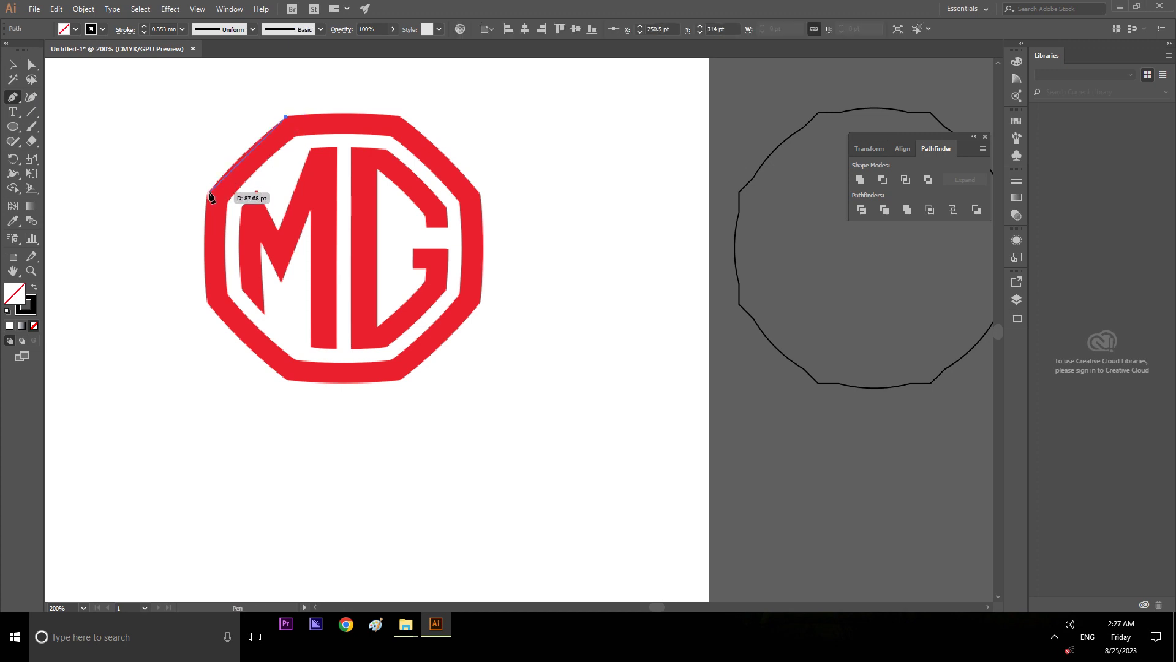
left_click(210, 193)
left_click_drag(203, 198, 162, 245)
left_click(207, 193)
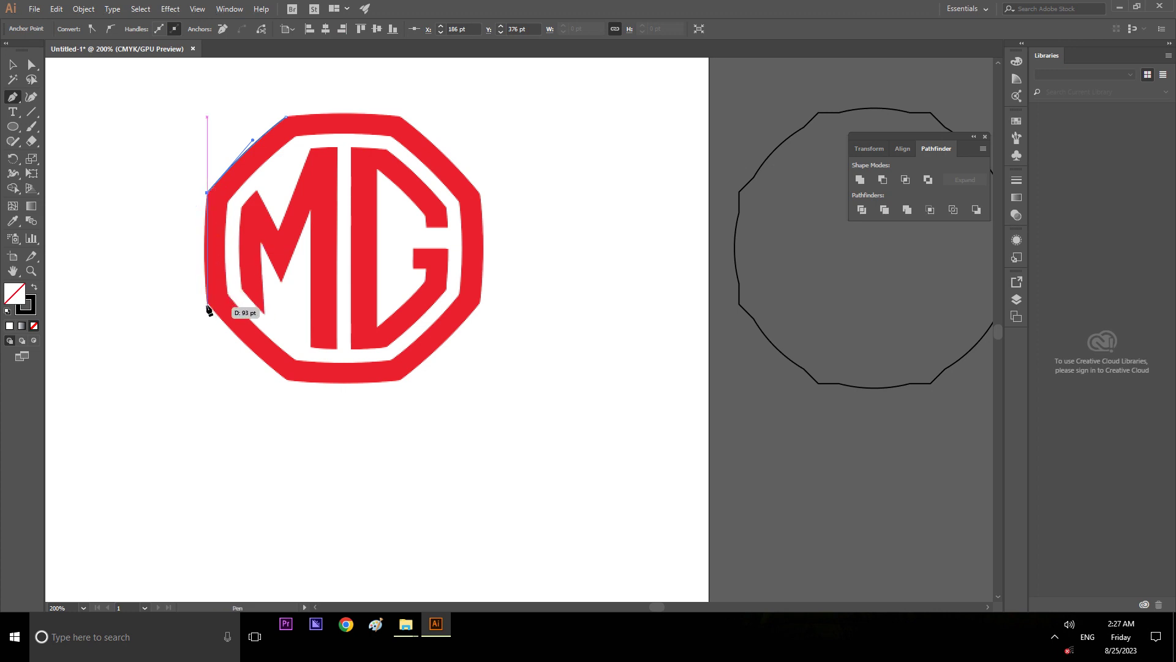
left_click(206, 302, "ctrl")
left_click_drag(207, 301, 214, 353)
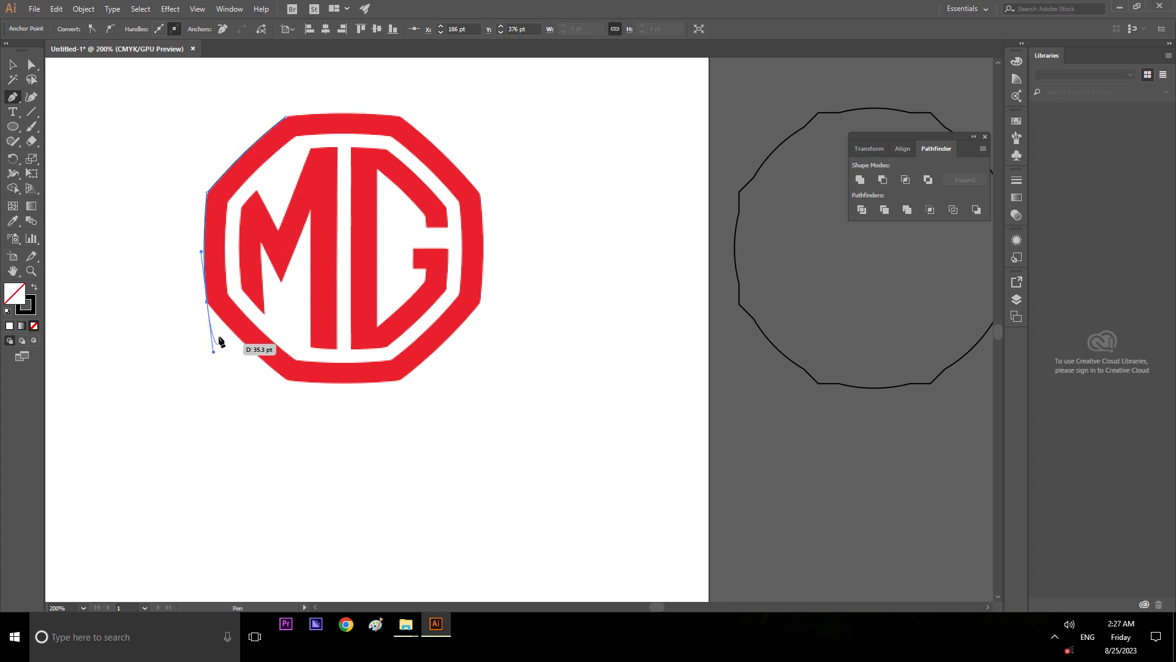
left_click(207, 302)
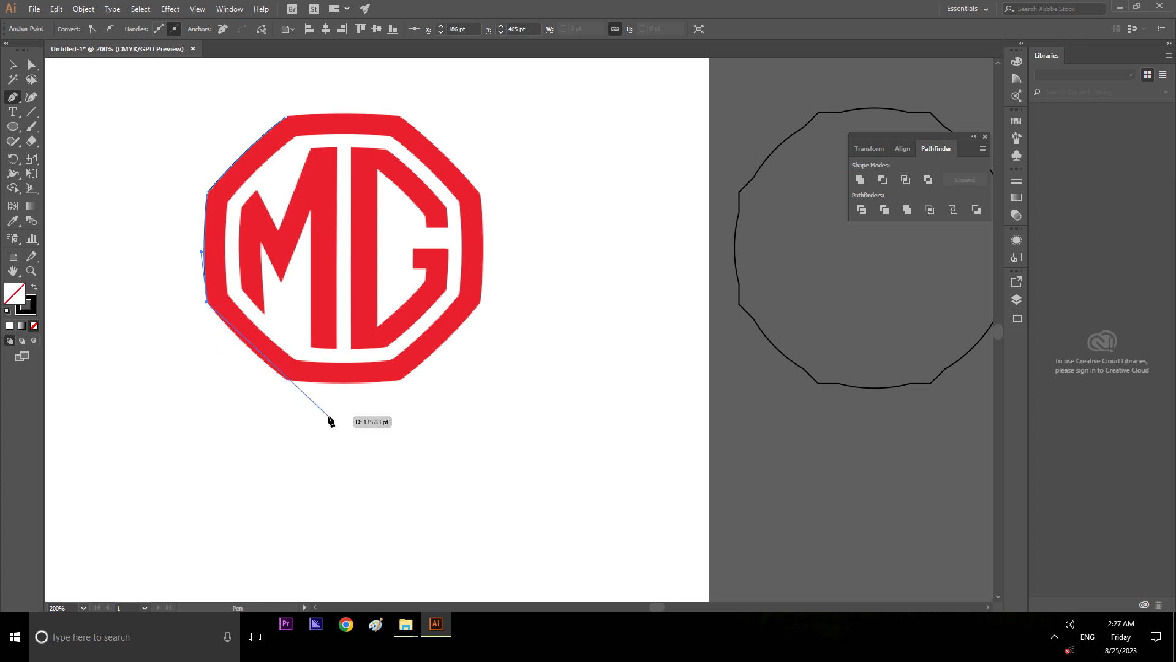
left_click(287, 381)
left_click_drag(306, 396, 320, 404)
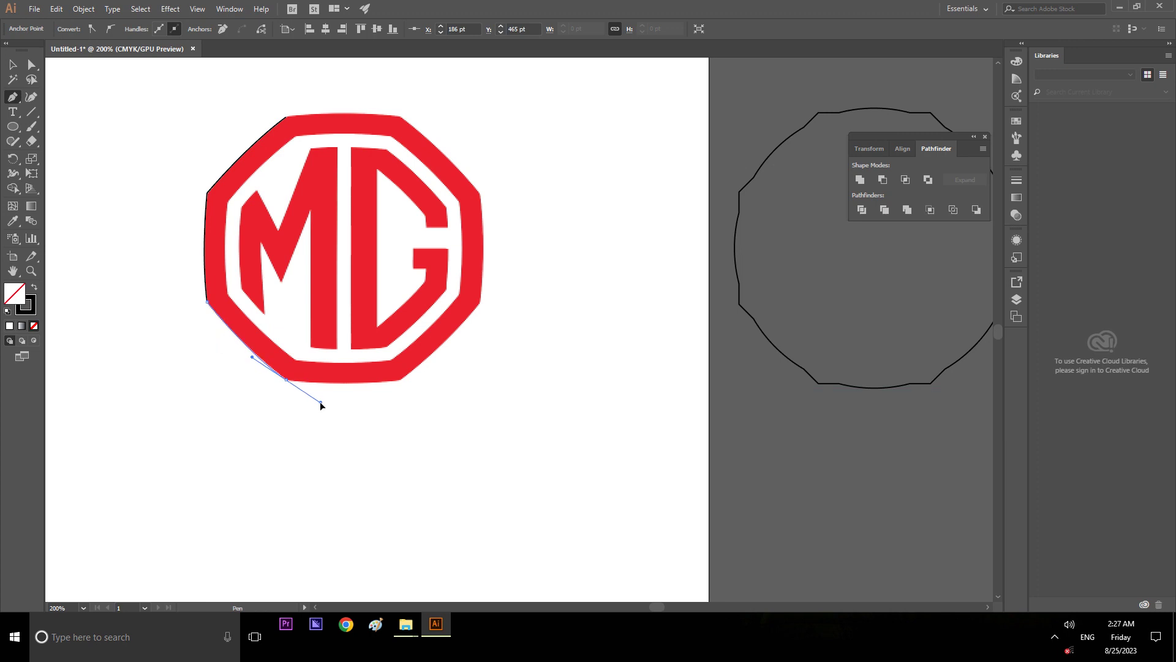
left_click(284, 380)
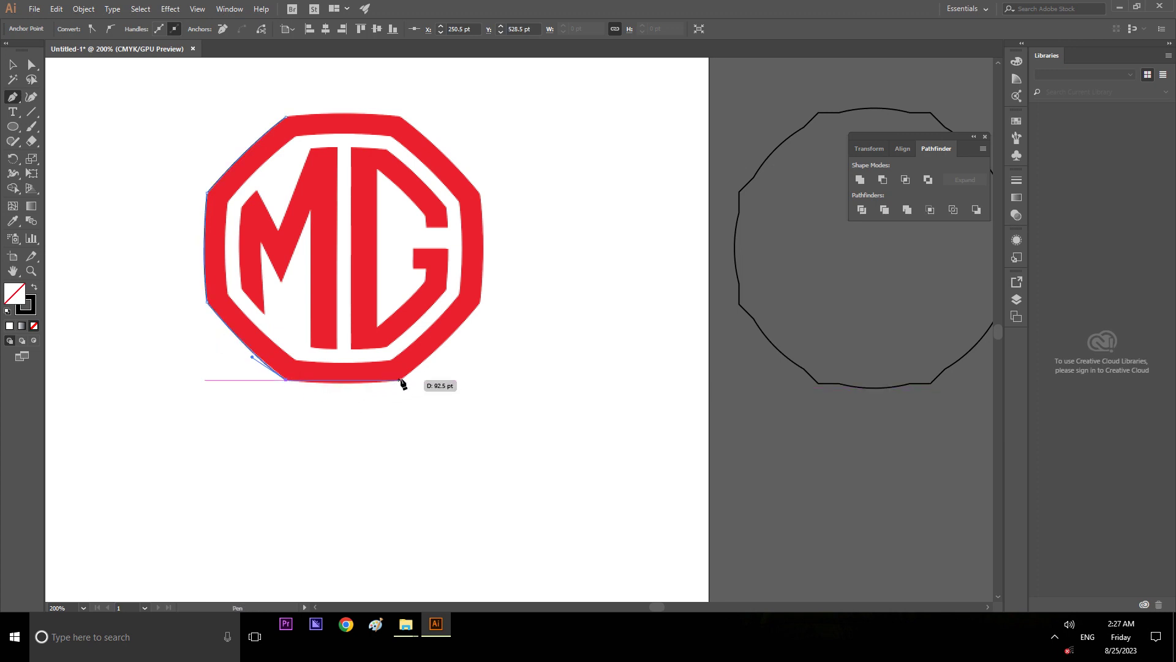
Step: Trace the badge's bottom and right edges with corner points and close the path at the start
left_click_drag(402, 381, 455, 375)
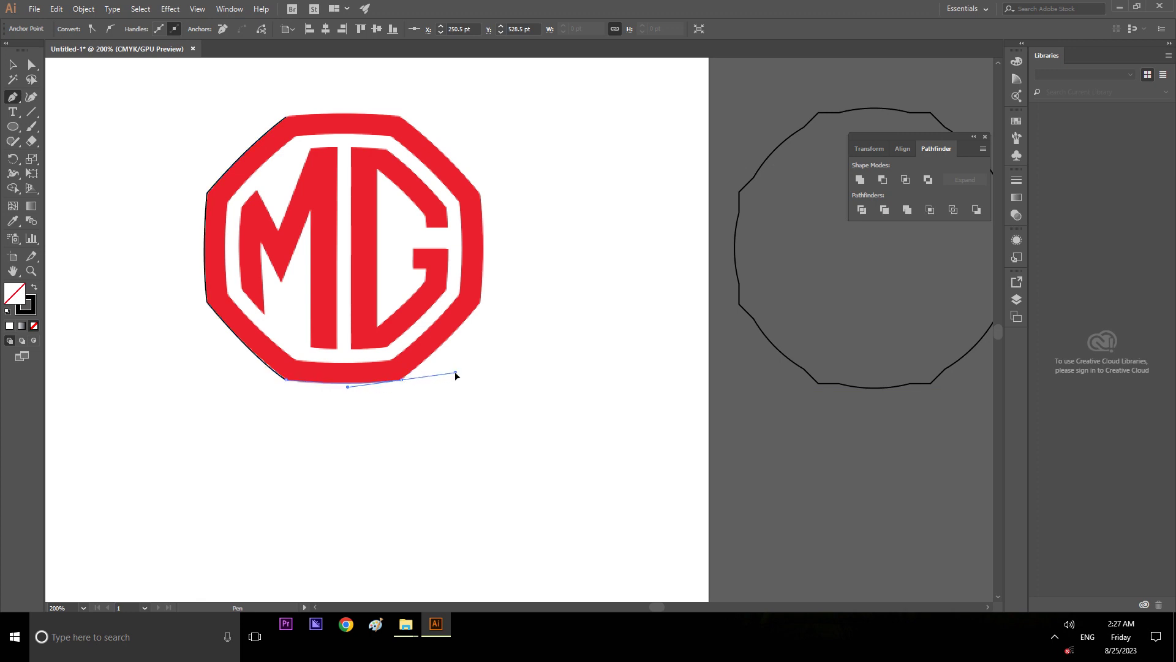
left_click(403, 381)
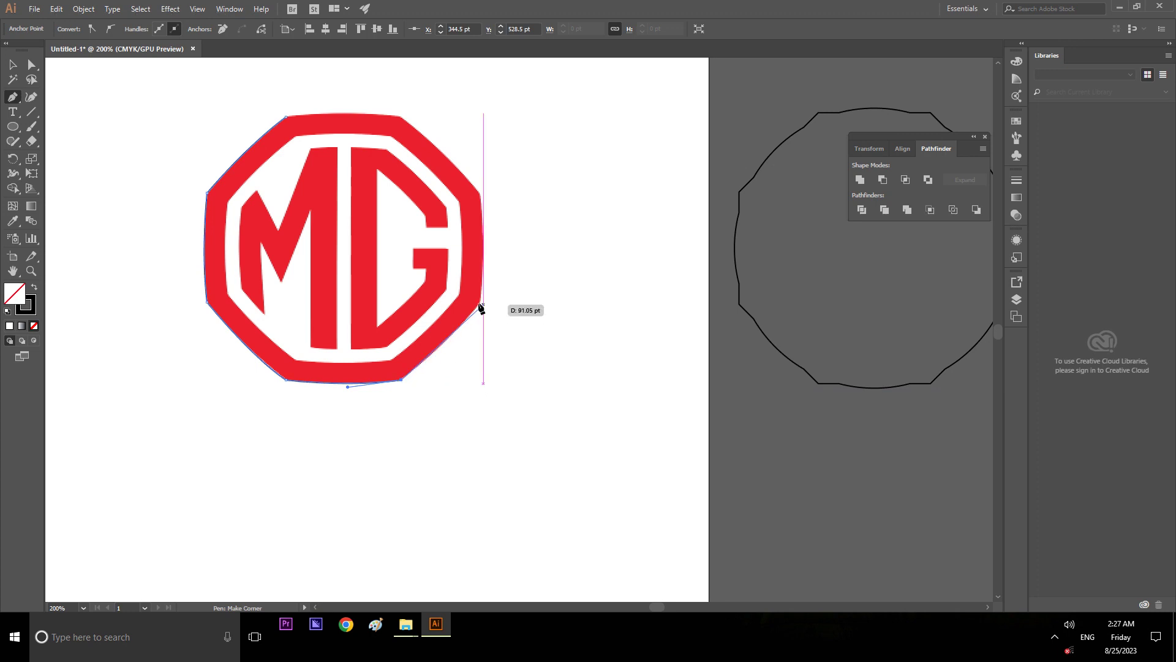
left_click_drag(480, 302, 506, 241)
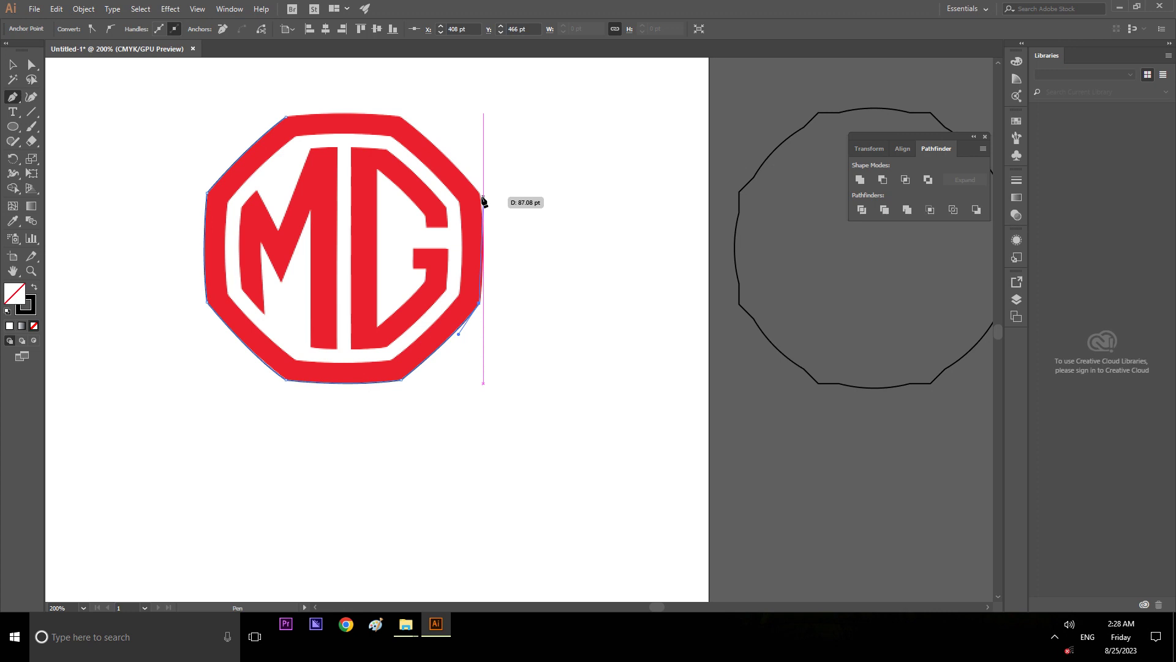
left_click_drag(479, 195, 472, 166)
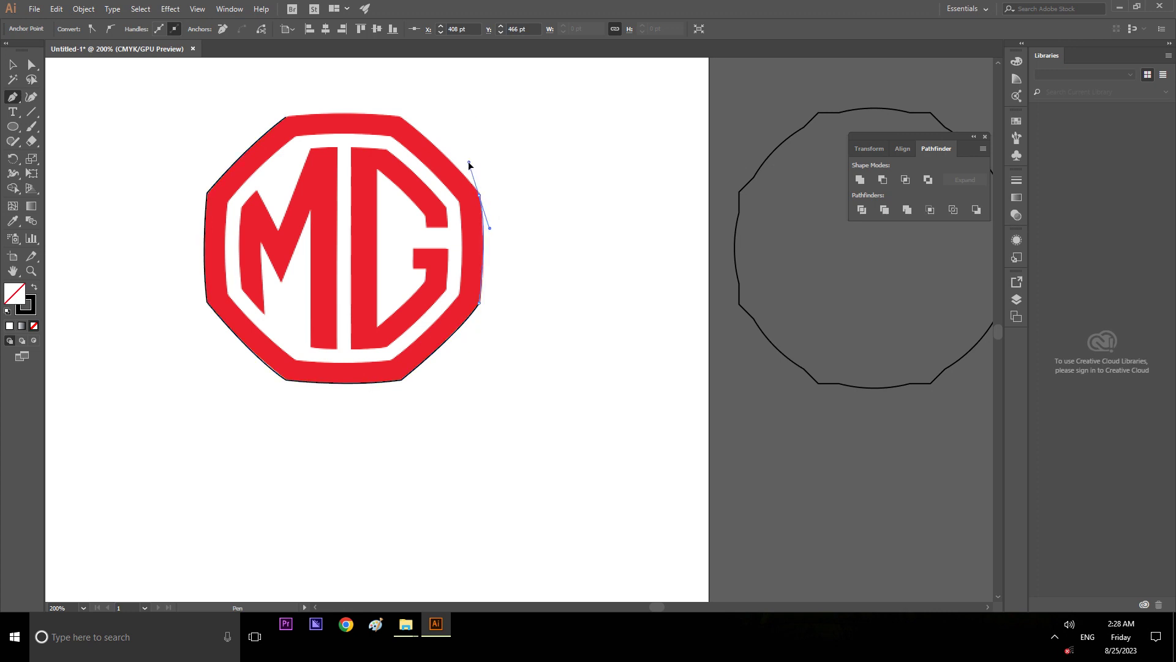
left_click_drag(471, 165, 469, 145)
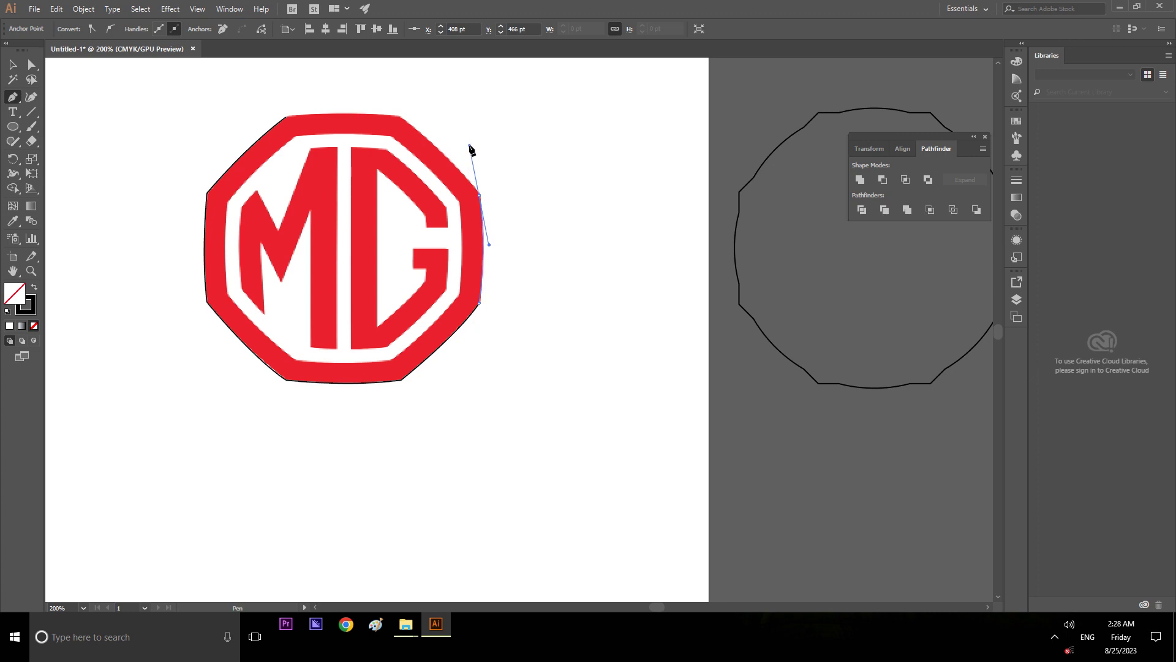
left_click(480, 195)
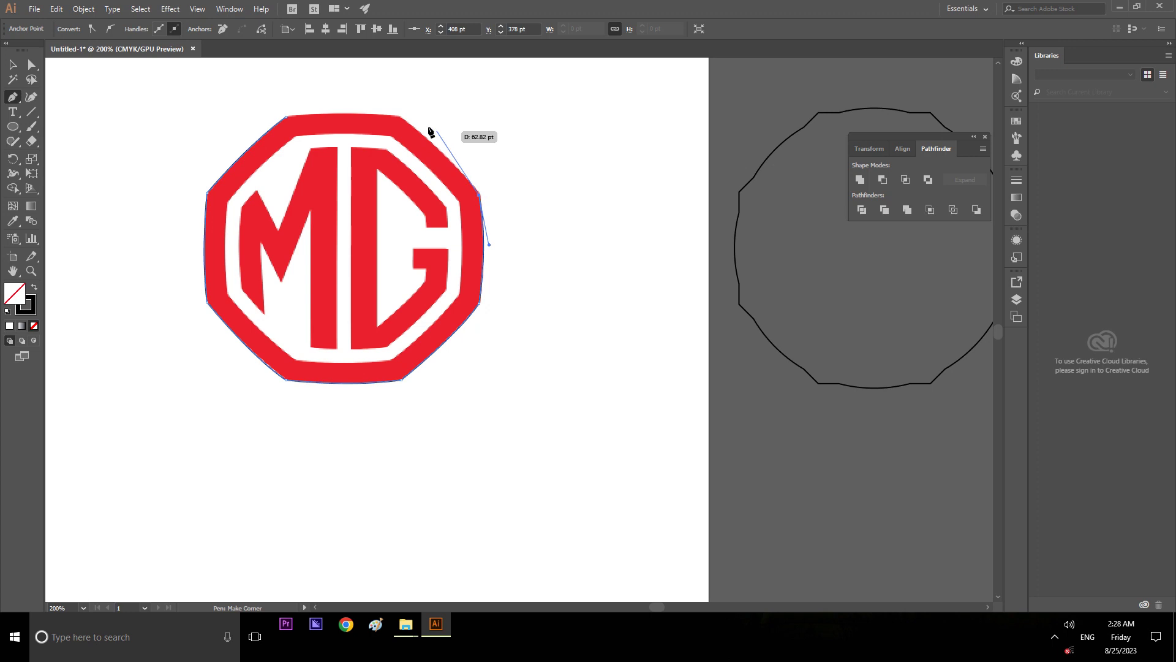
left_click_drag(402, 116, 359, 85)
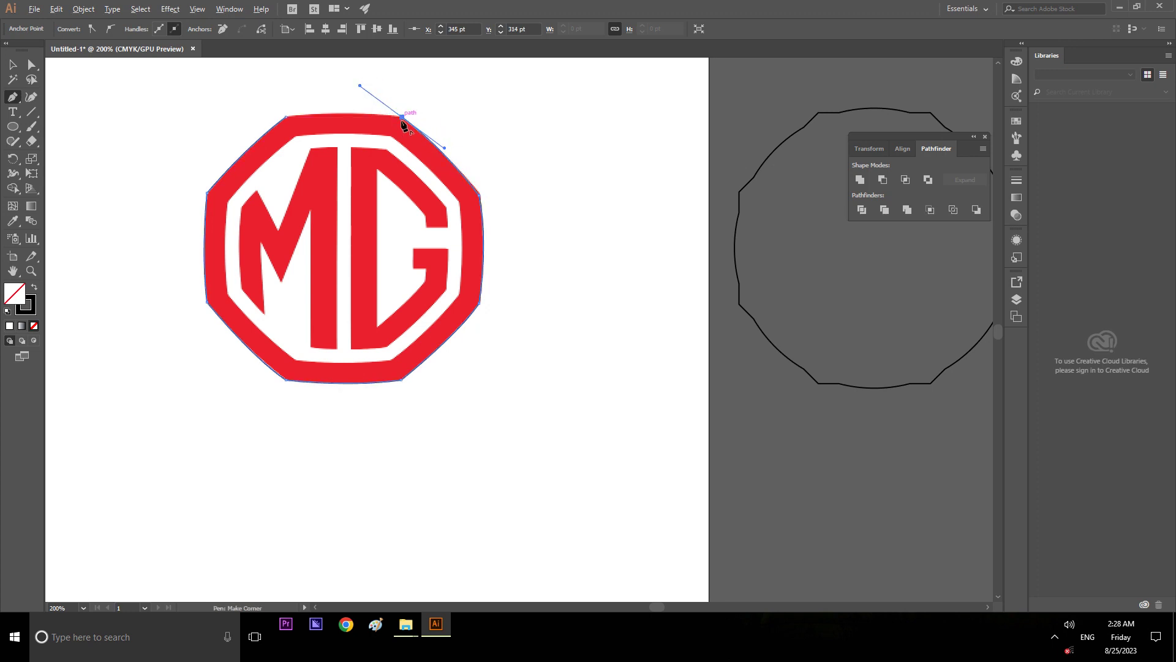
left_click(402, 117)
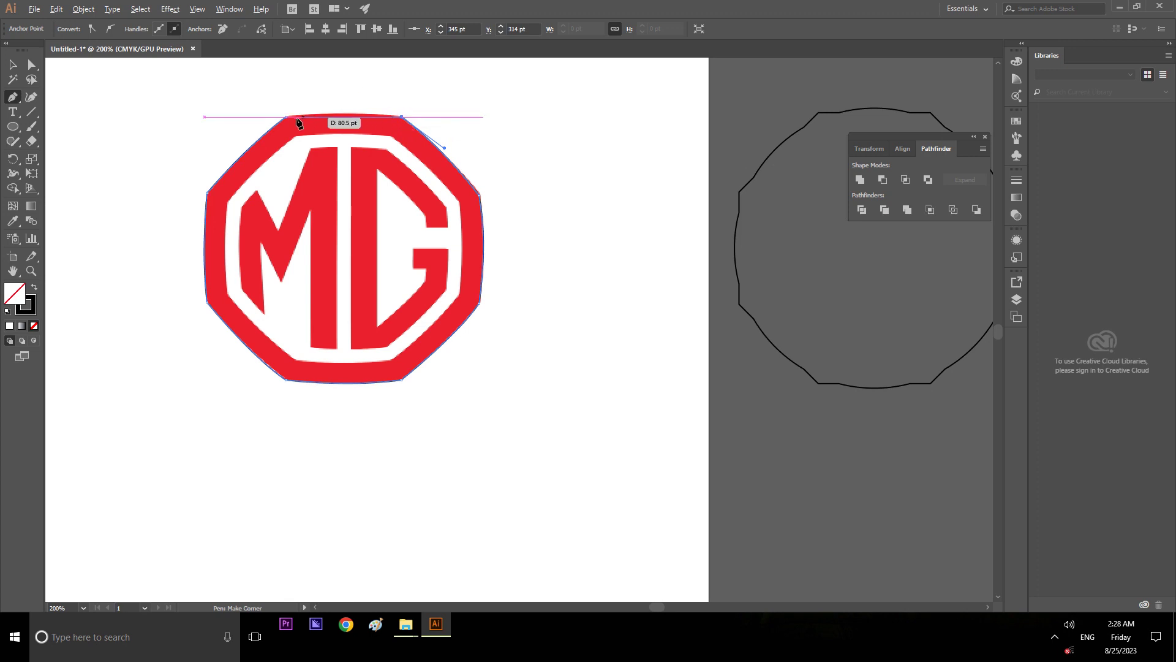
left_click_drag(286, 116, 253, 140)
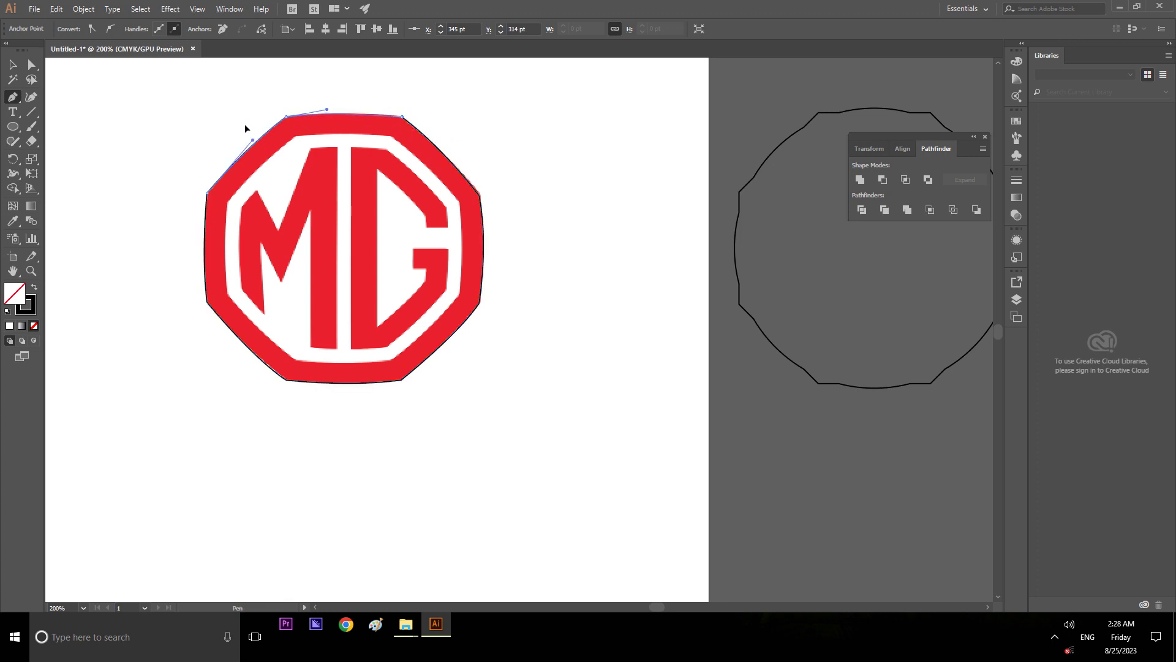
left_click(13, 65)
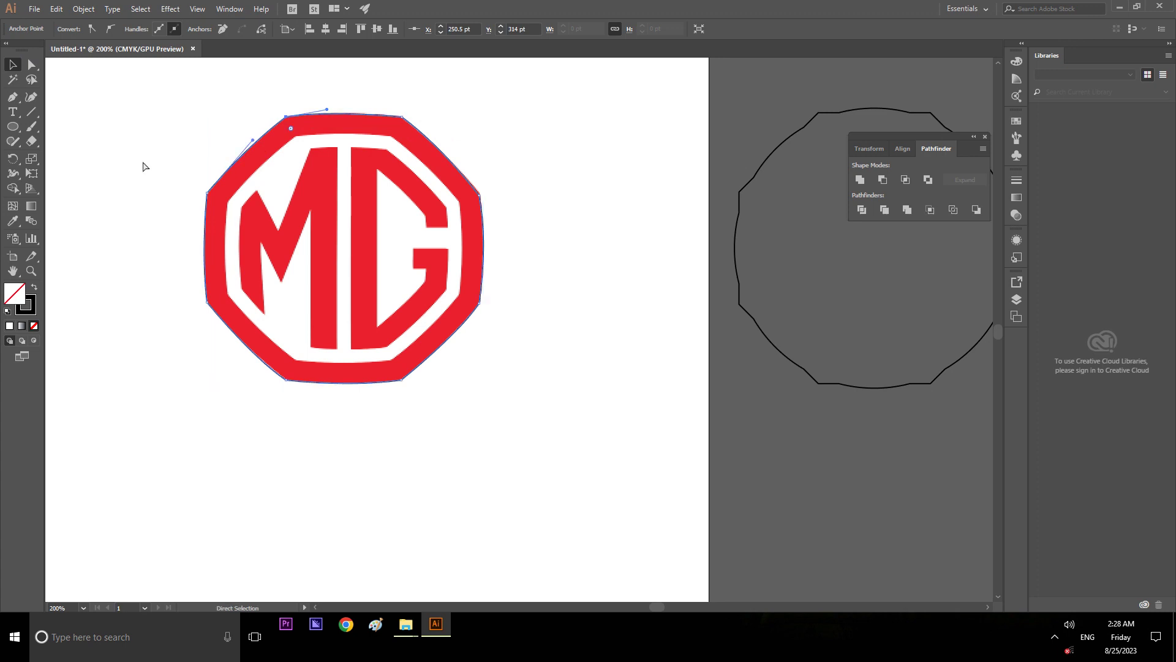
Step: Scale a traced octagon outline down to match the badge's inner edge
left_click(542, 176)
left_click(331, 115)
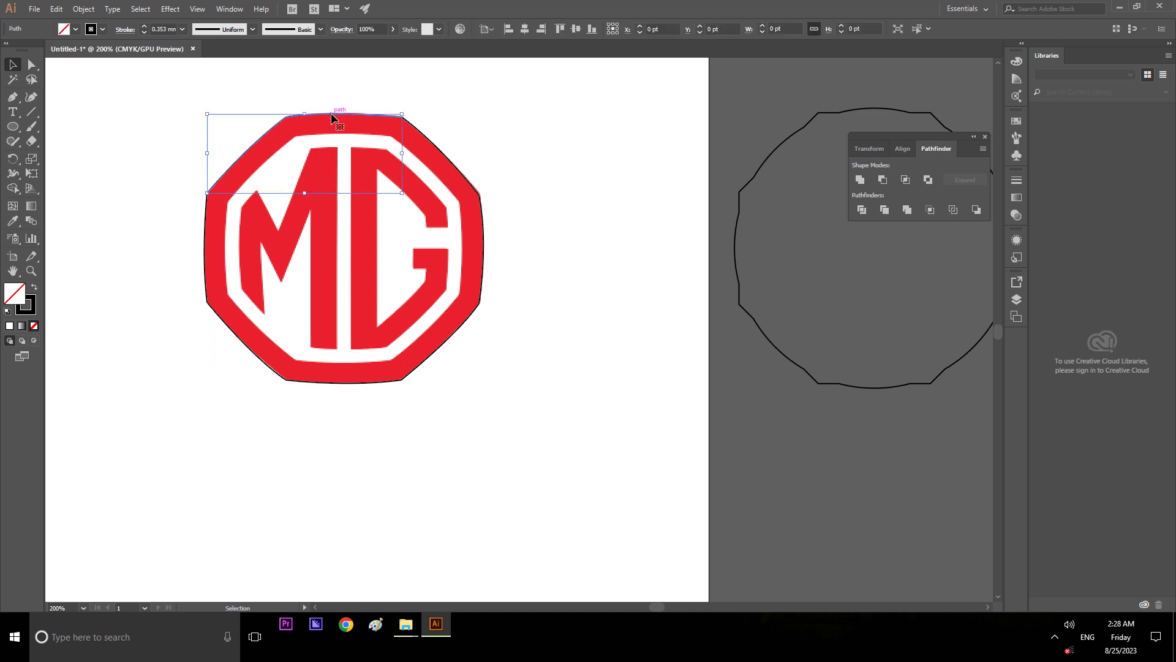
left_click_drag(331, 115, 396, 249)
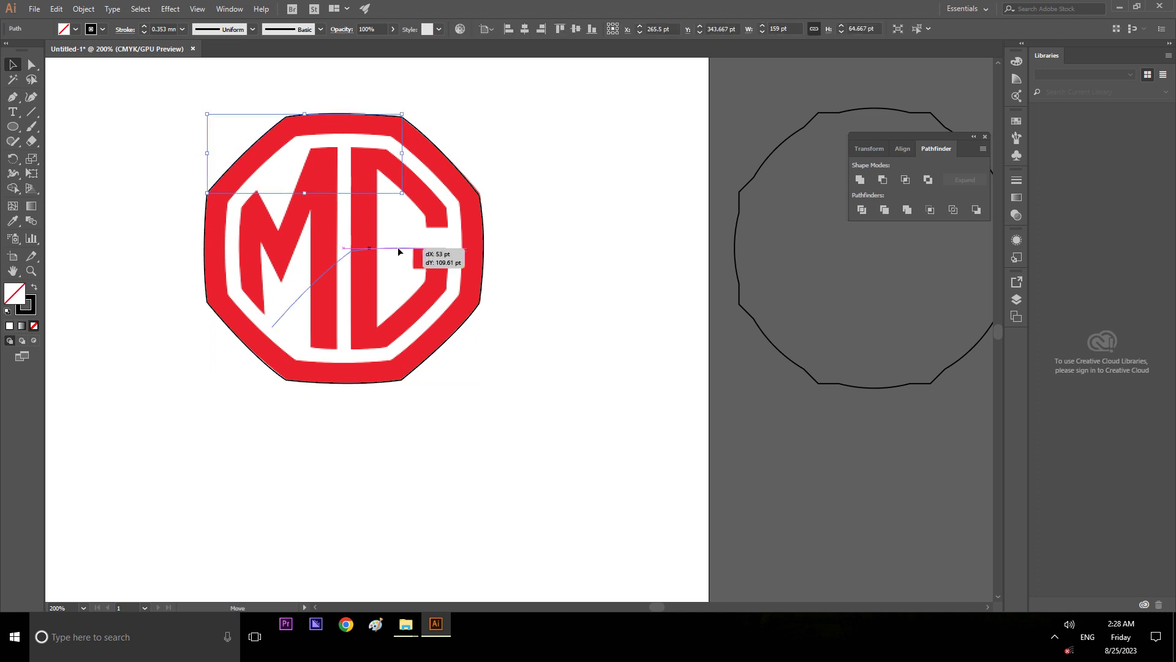
left_click(575, 218)
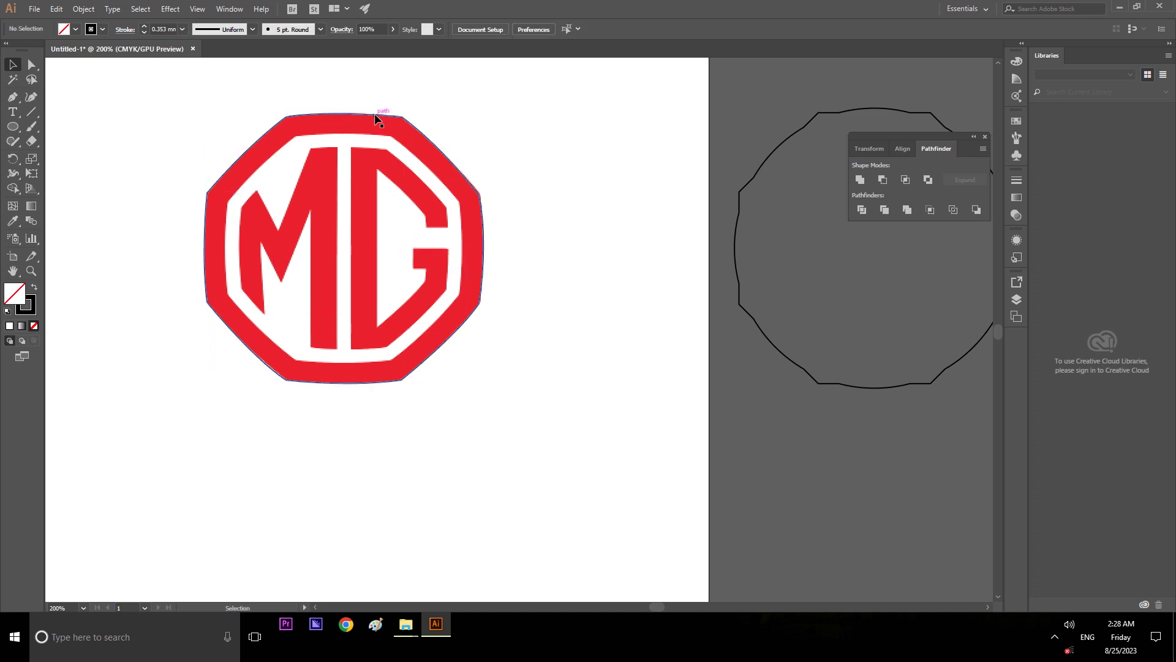
left_click_drag(376, 117, 431, 243)
key("ctrl+z")
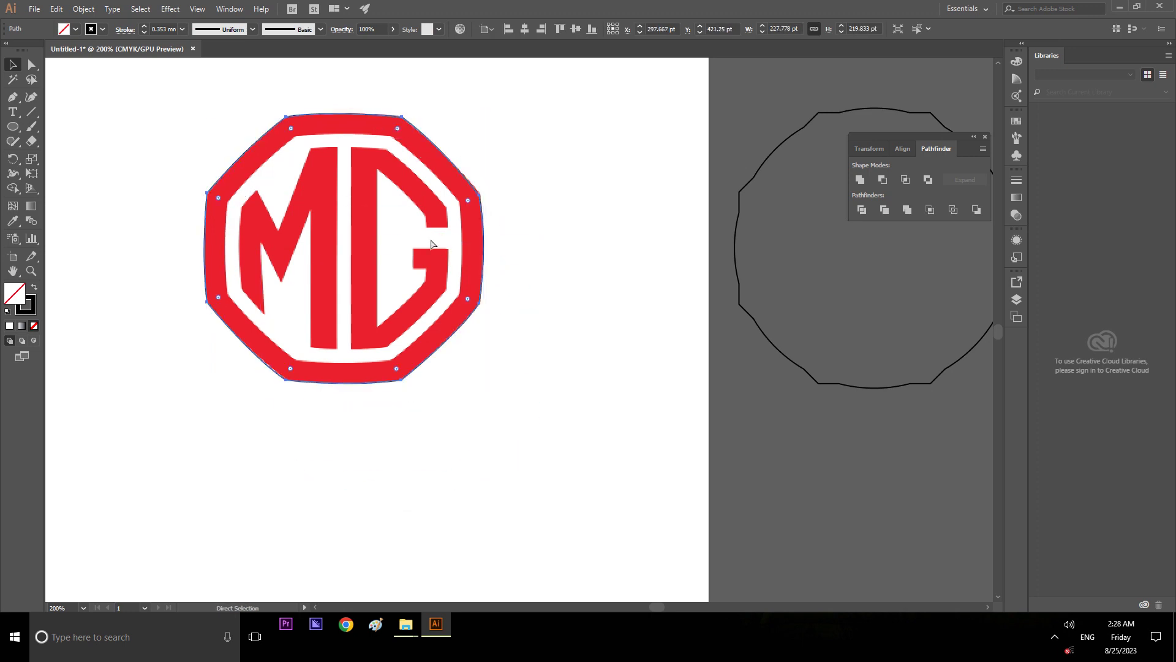
key("v")
left_click_drag(483, 114, 465, 128)
left_click(516, 140)
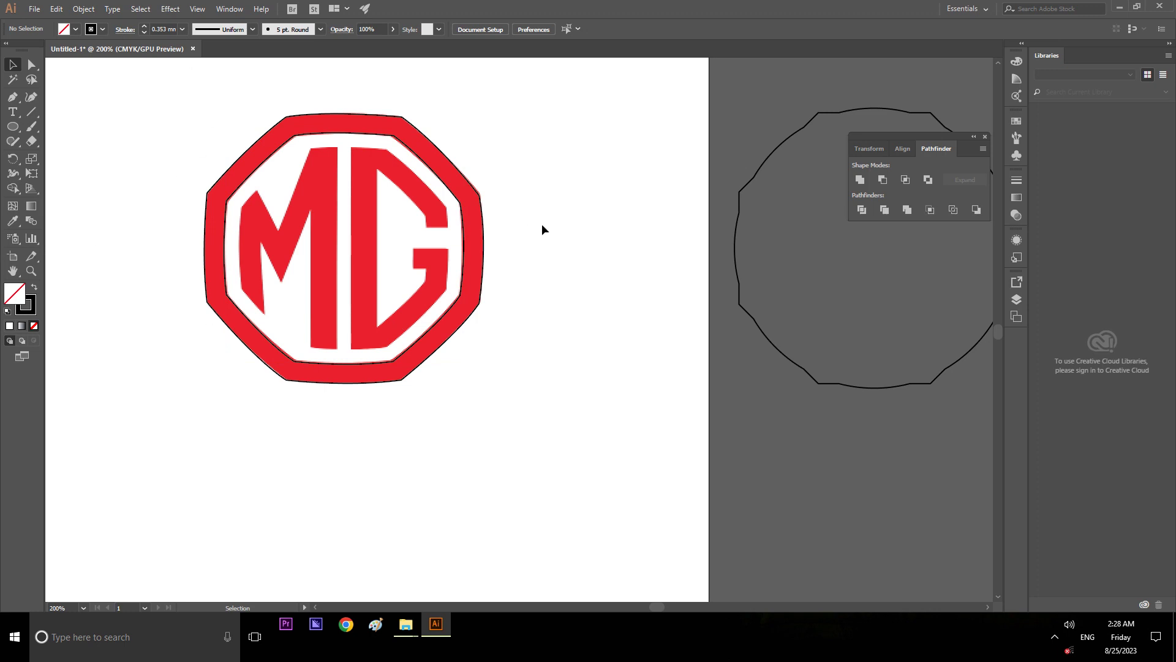
Step: Combine both octagon outlines into one compound path and move it right of the logo
left_click_drag(131, 96, 553, 411)
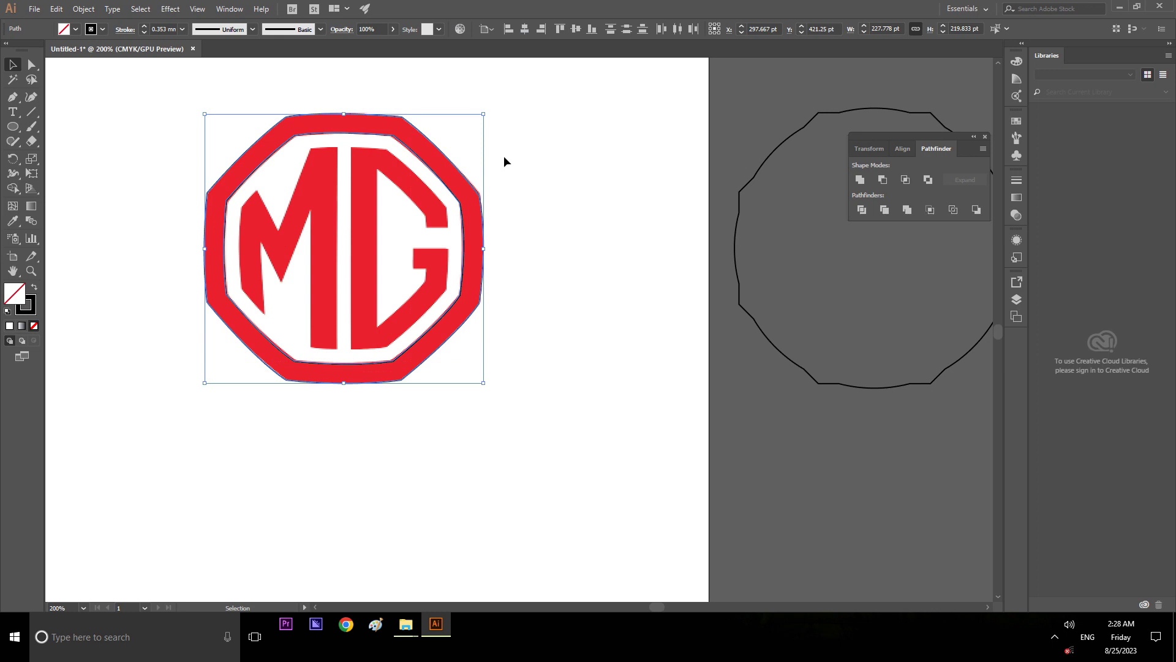
left_click(882, 180)
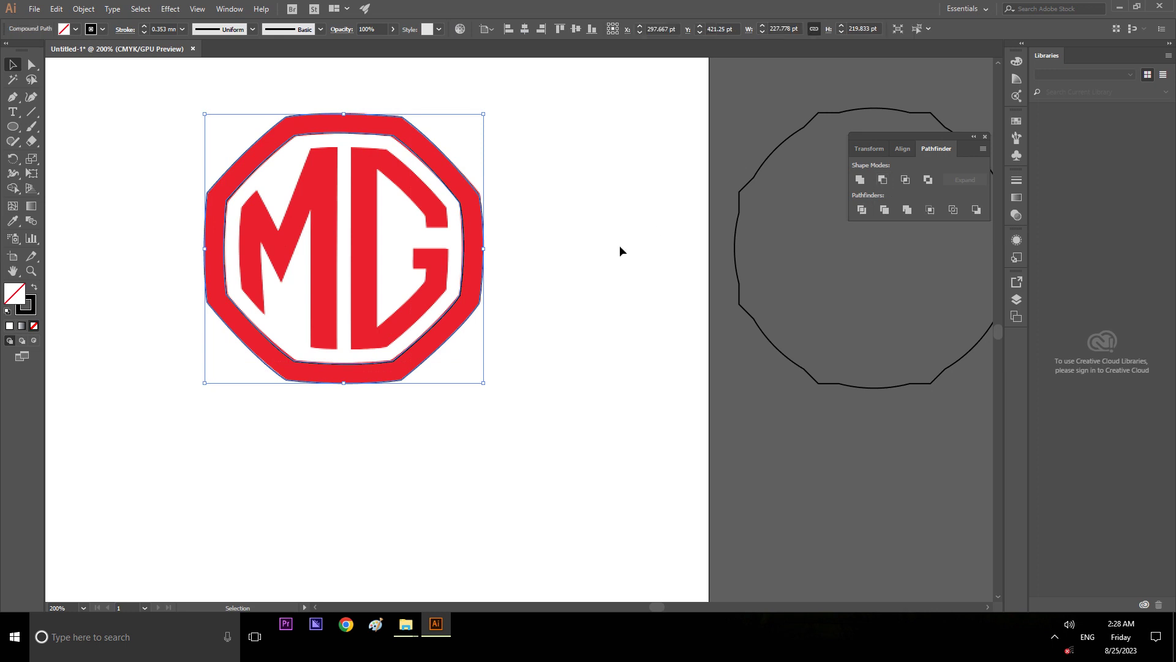
left_click(642, 226)
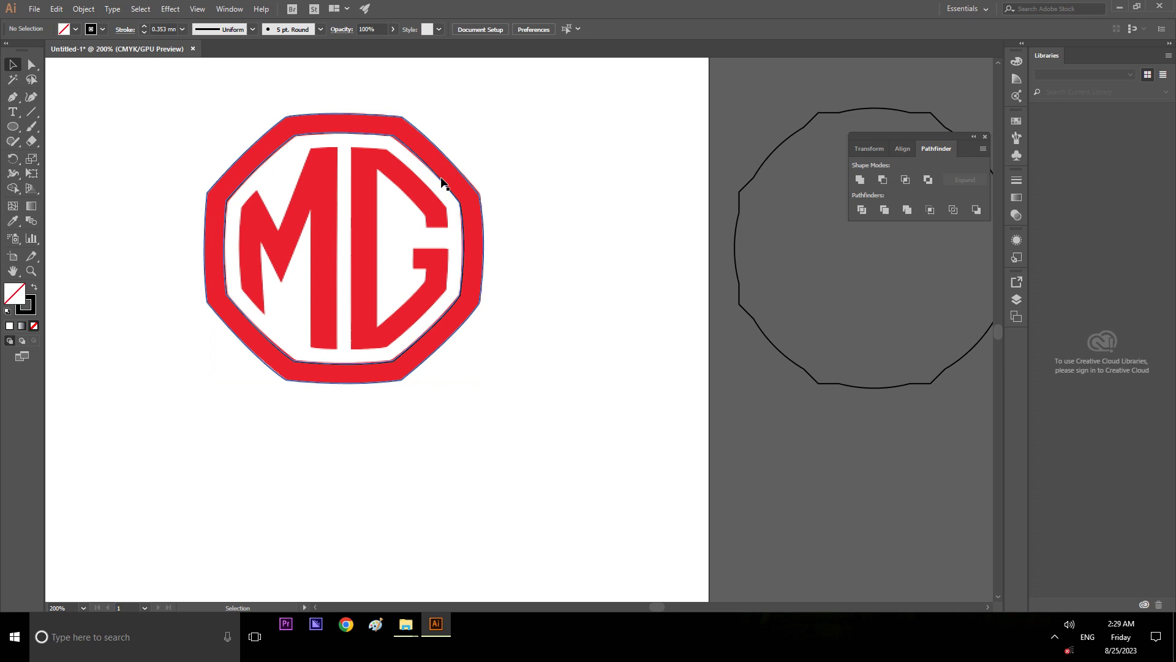
left_click(441, 180)
left_click_drag(483, 179, 587, 215)
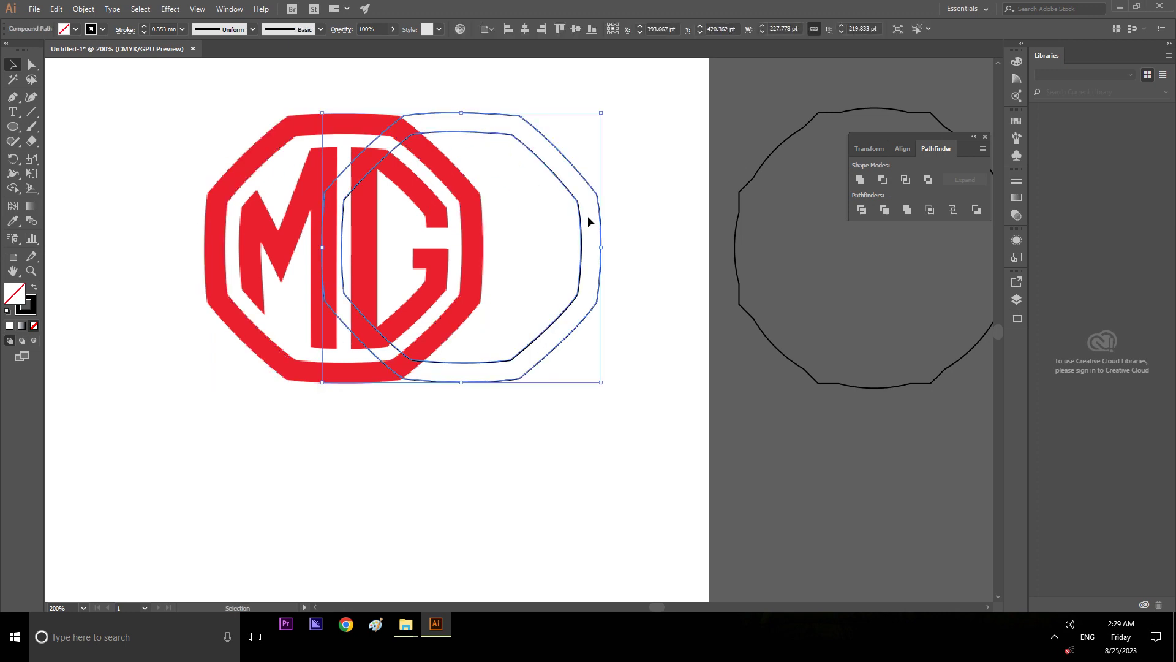
Step: Put the ring back on the MG logo and split the overlapping shapes with Pathfinder Divide
key("ctrl+z")
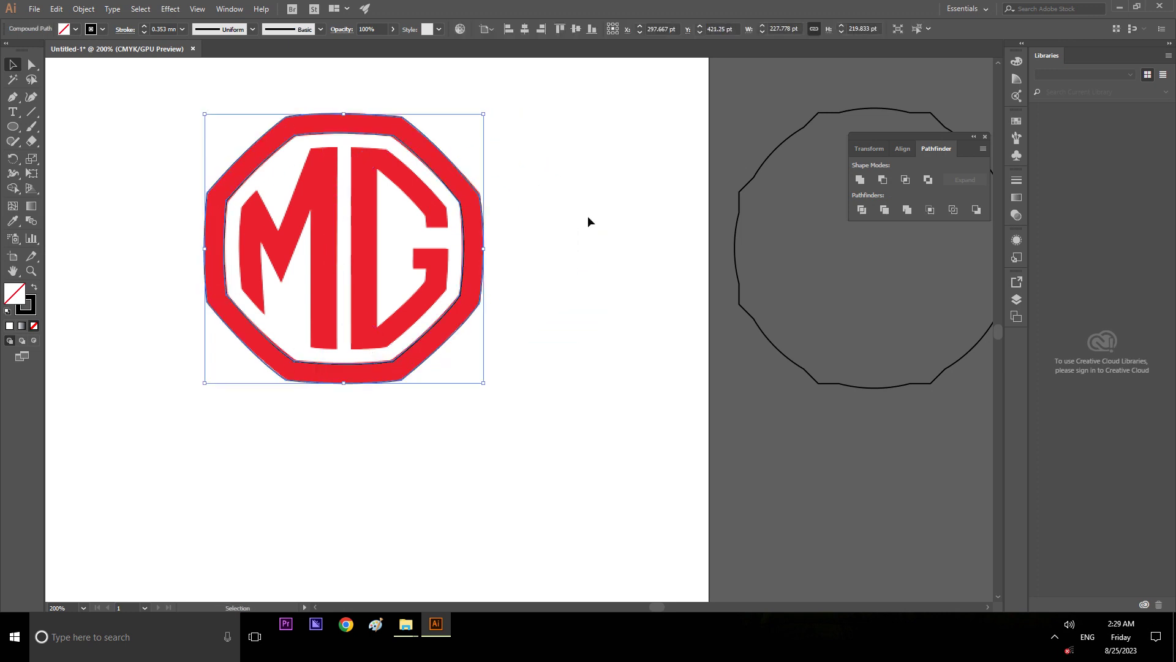
left_click(863, 210)
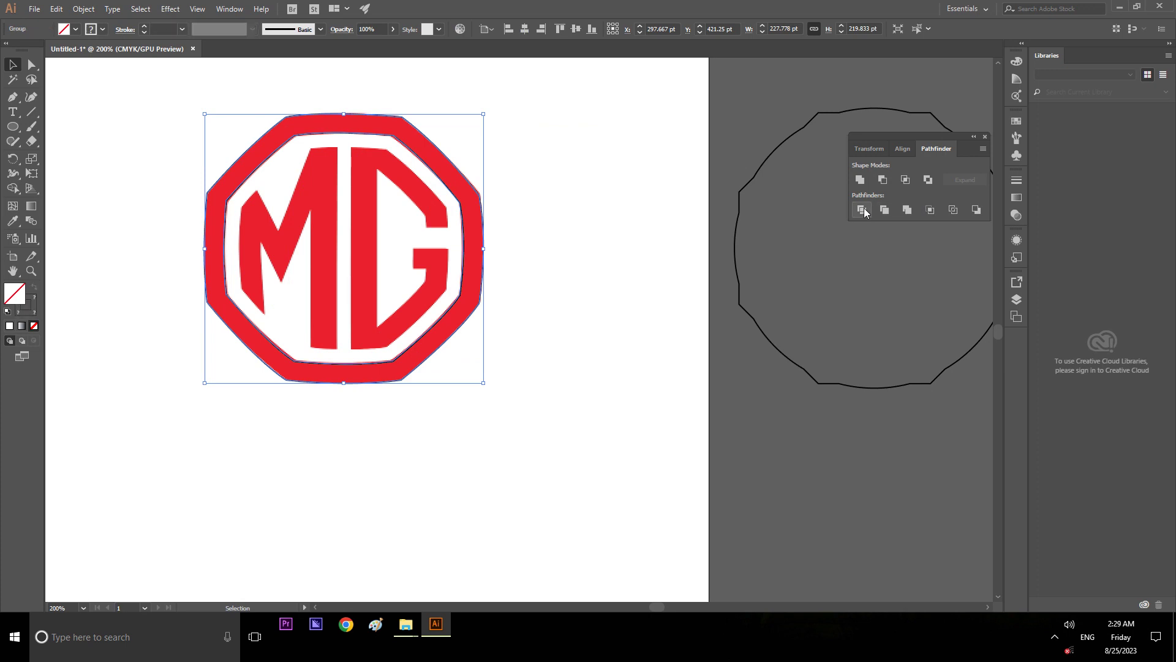
left_click(574, 205)
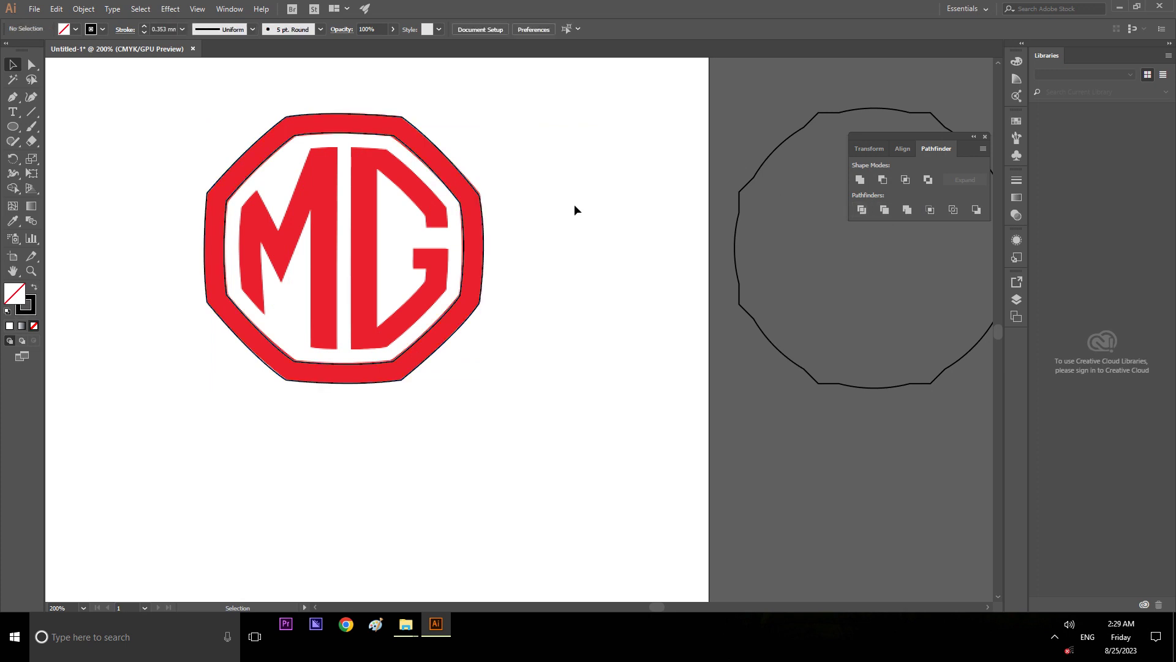
double_click(463, 211)
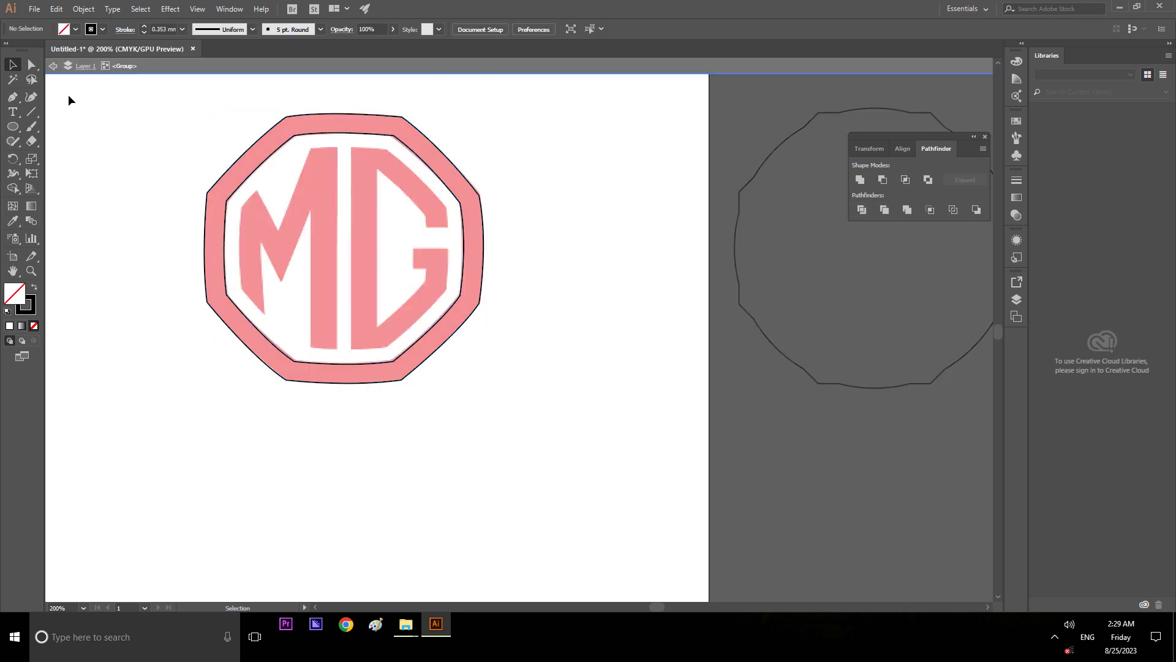
left_click(52, 66)
Step: Give the divided logo group a red stroke
left_click(417, 161)
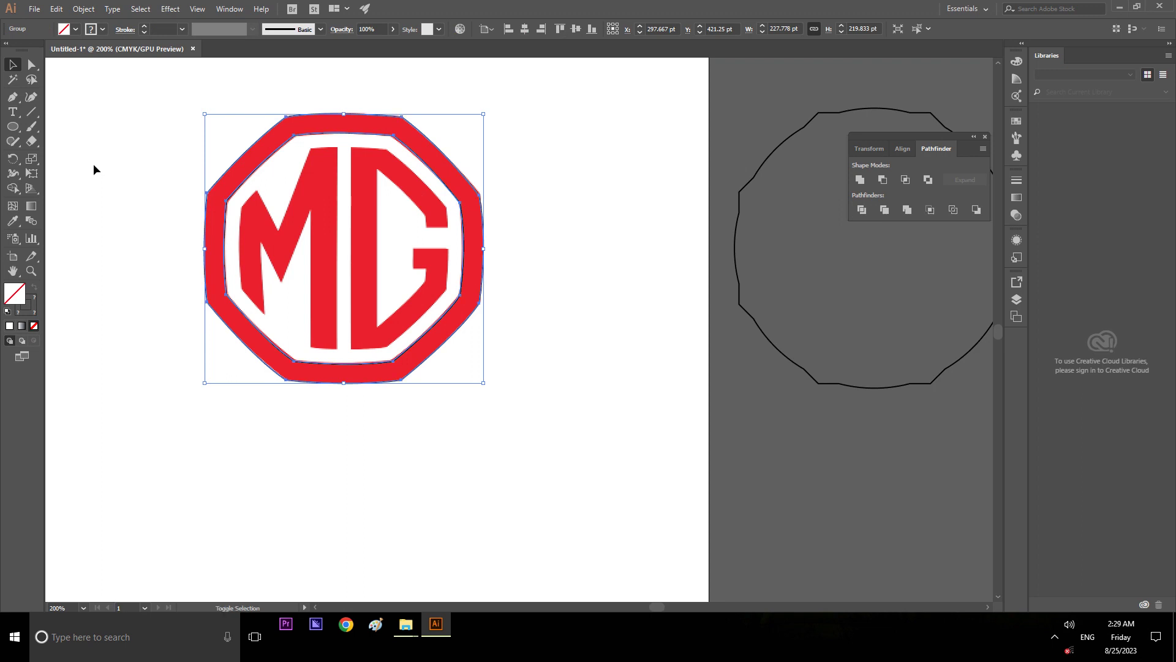
left_click(102, 28)
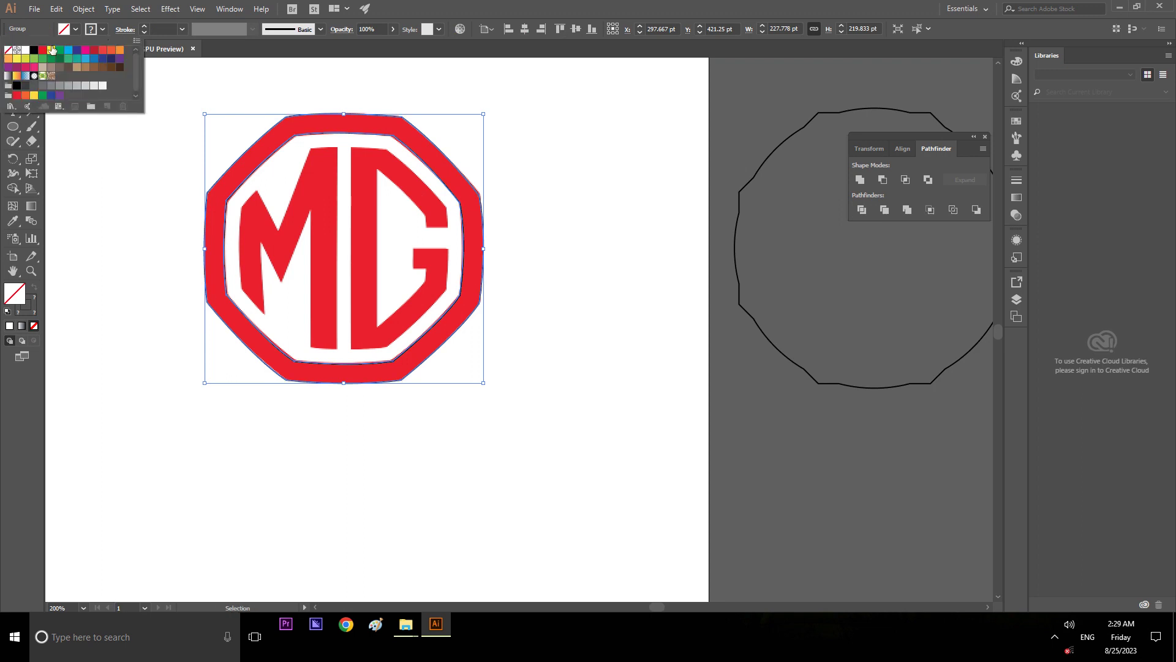
left_click(41, 51)
left_click(118, 219)
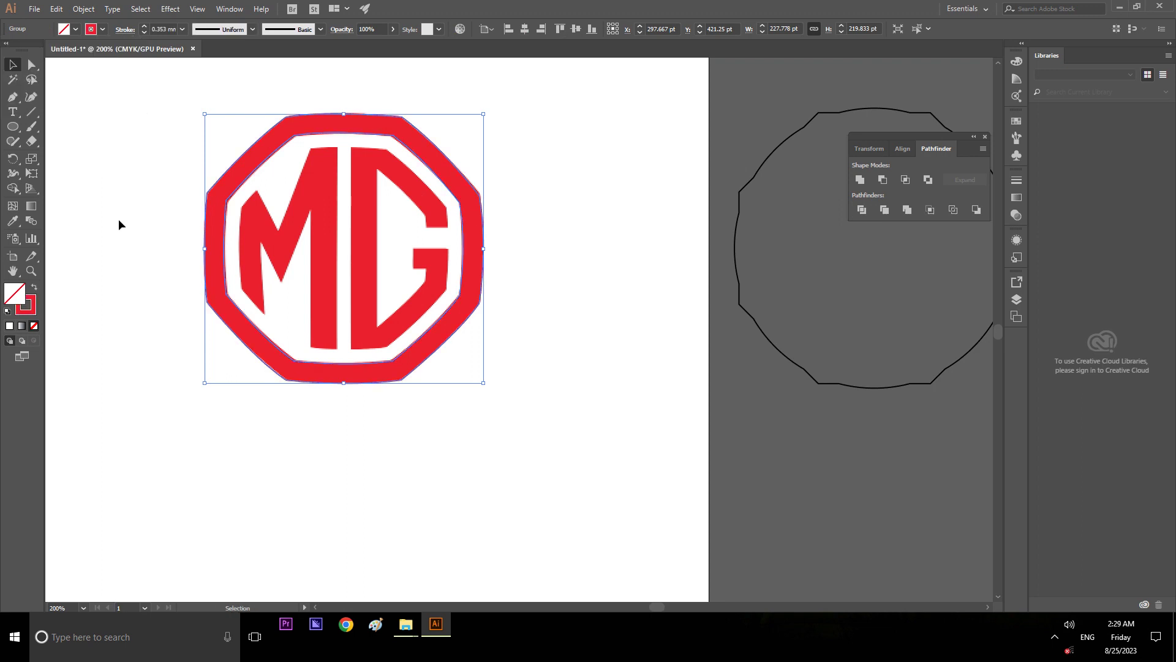
left_click(175, 189)
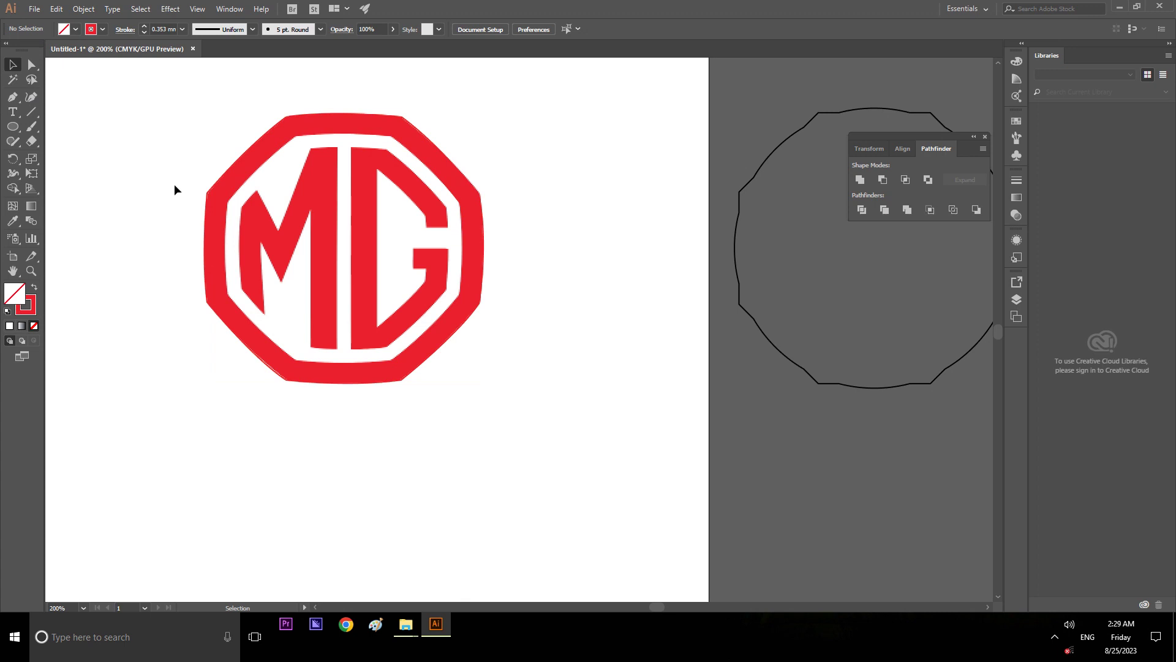
left_click(251, 178)
Step: Alt-drag a copy of the logo group to the right and fill its octagon red
left_click_drag(250, 173, 571, 149)
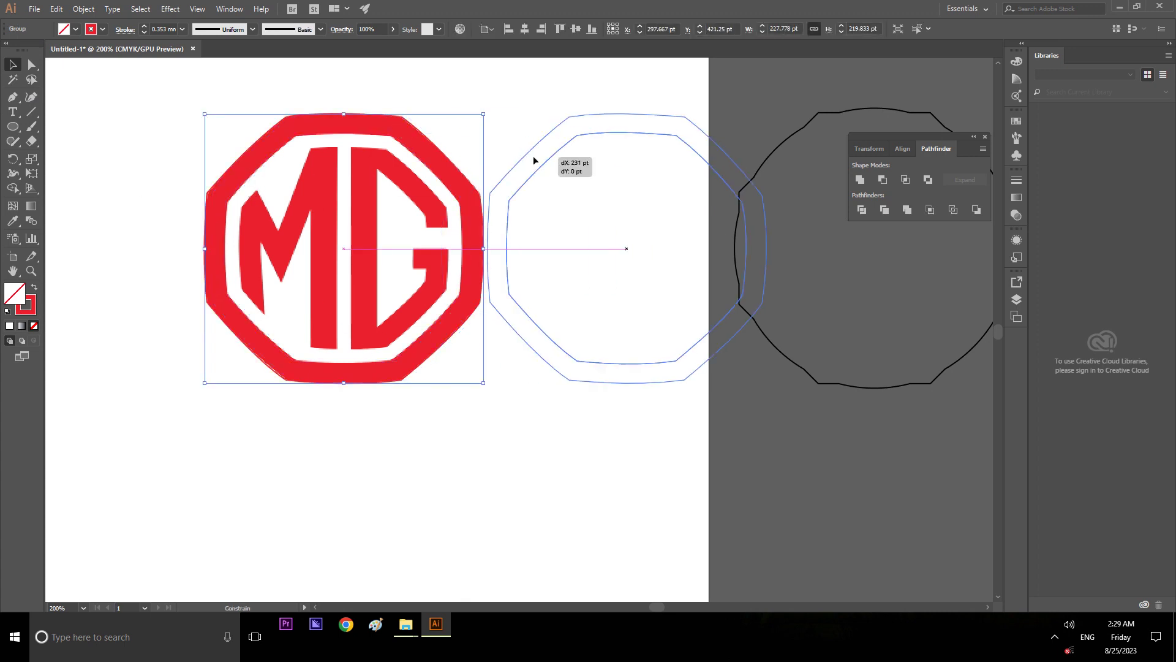
left_click(660, 94)
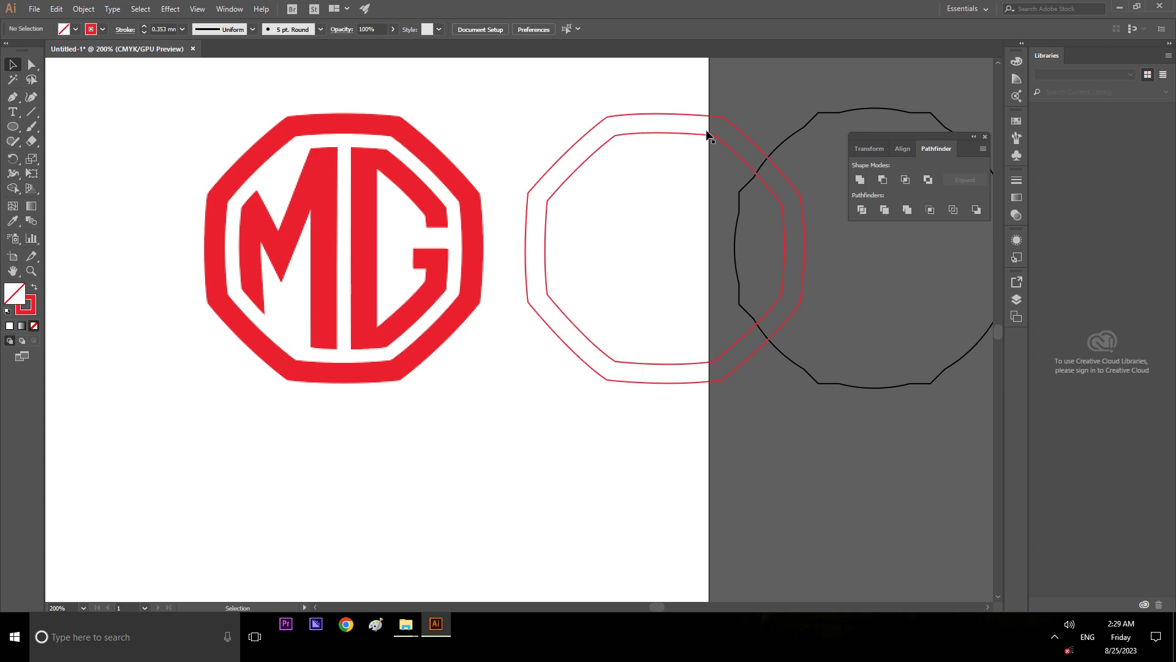
left_click(690, 134)
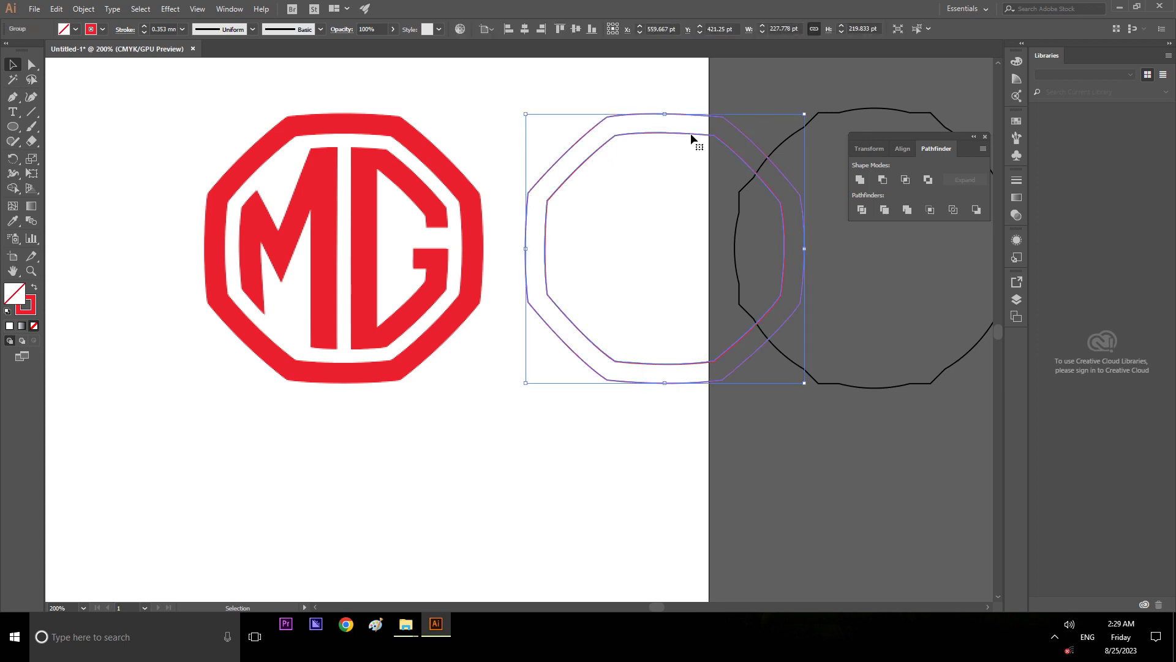
left_click(76, 29)
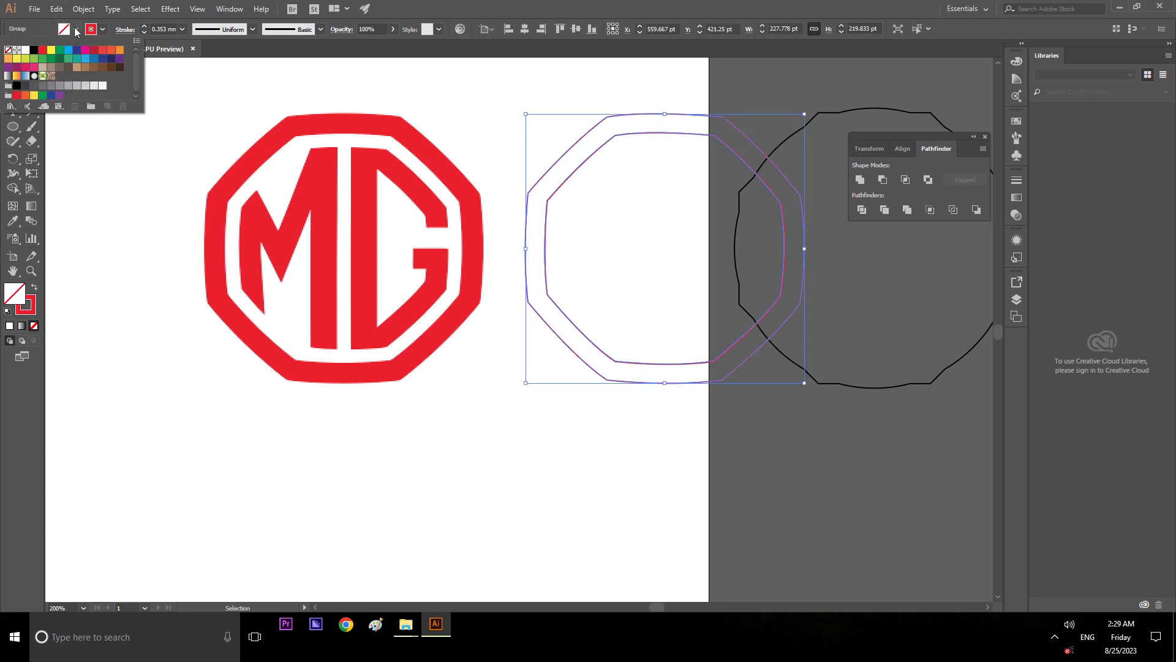
left_click(43, 50)
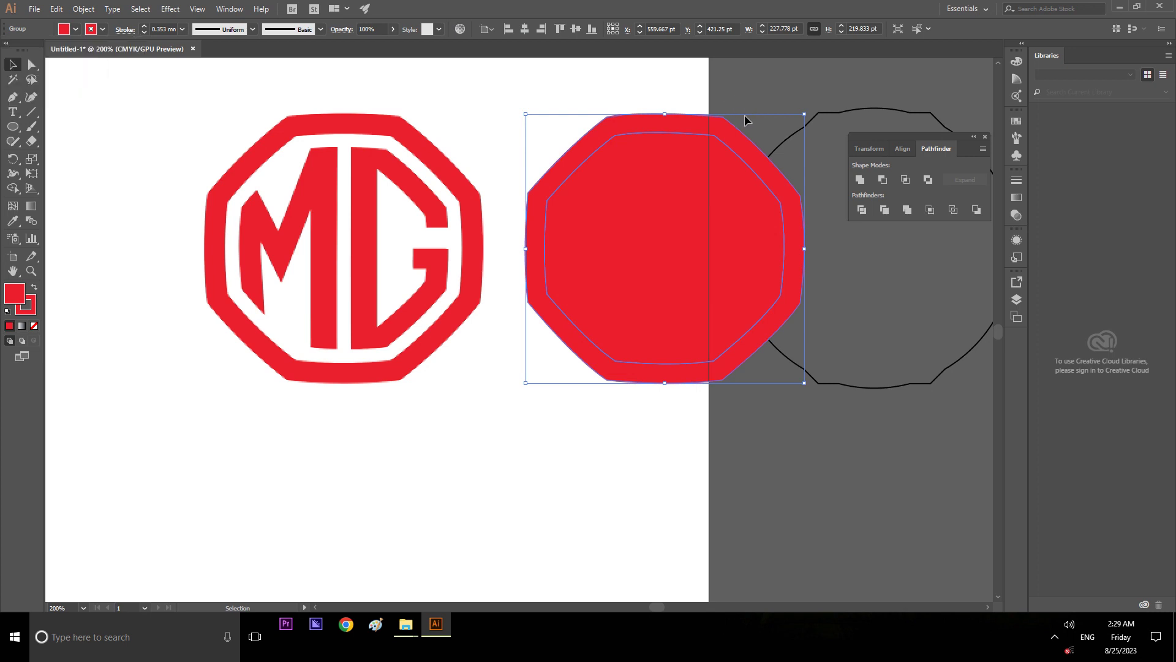
Step: Ungroup the red octagon pieces of the duplicate
left_click(744, 87)
left_click(719, 139)
right_click(719, 139)
left_click(754, 220)
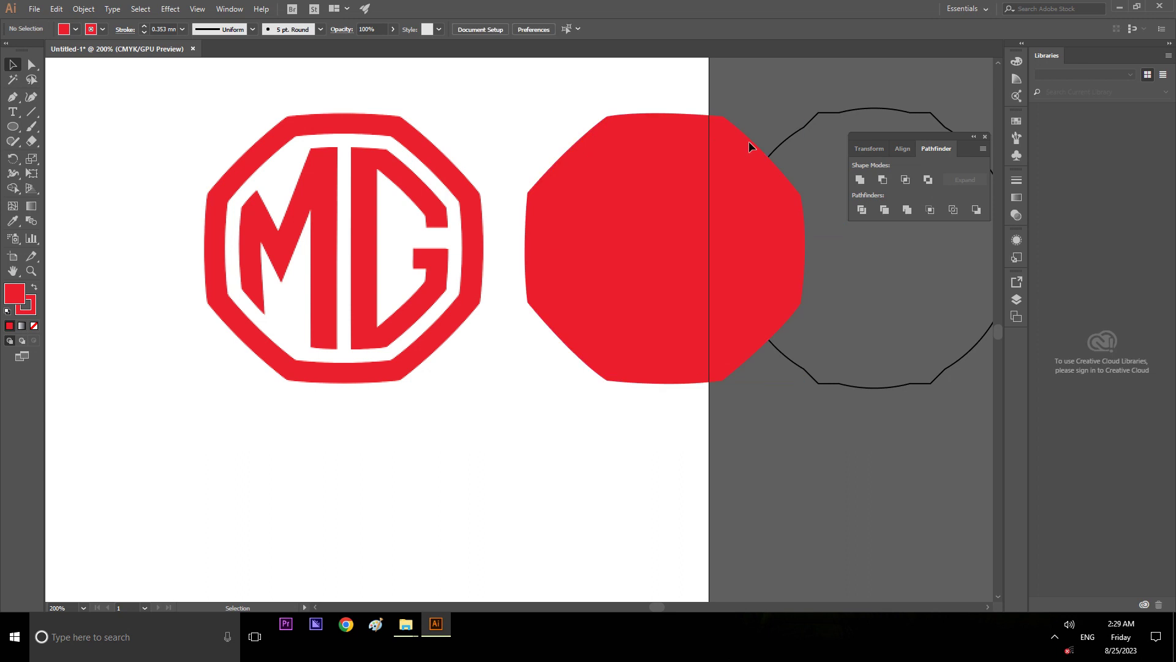
left_click(733, 149)
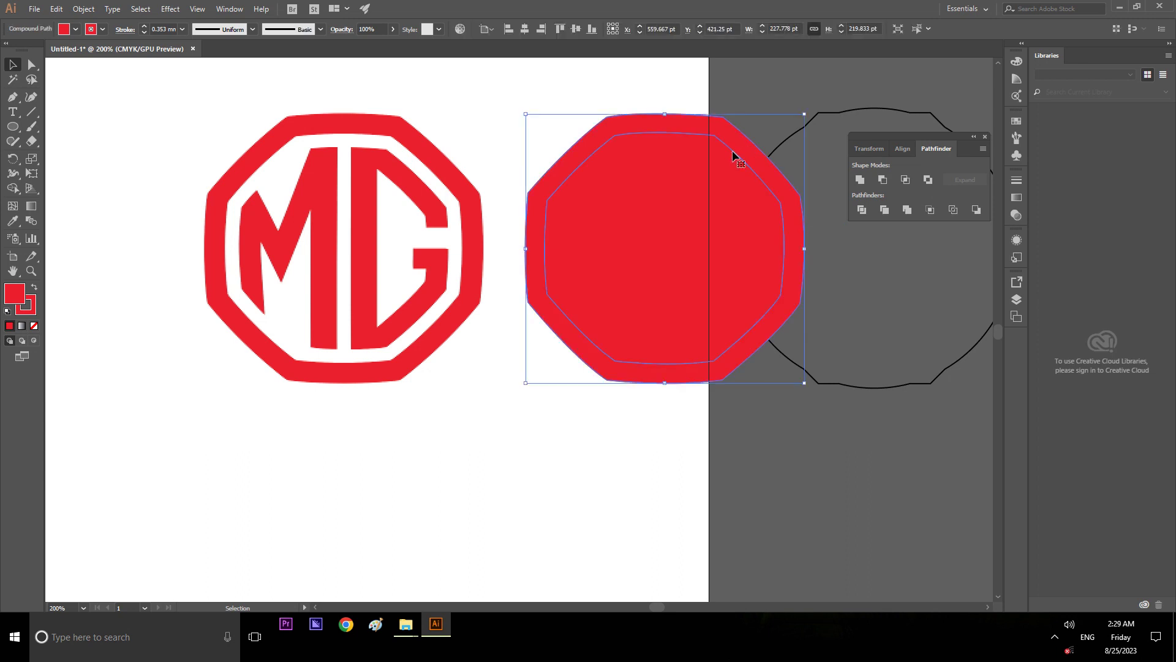
left_click(726, 150, "shift")
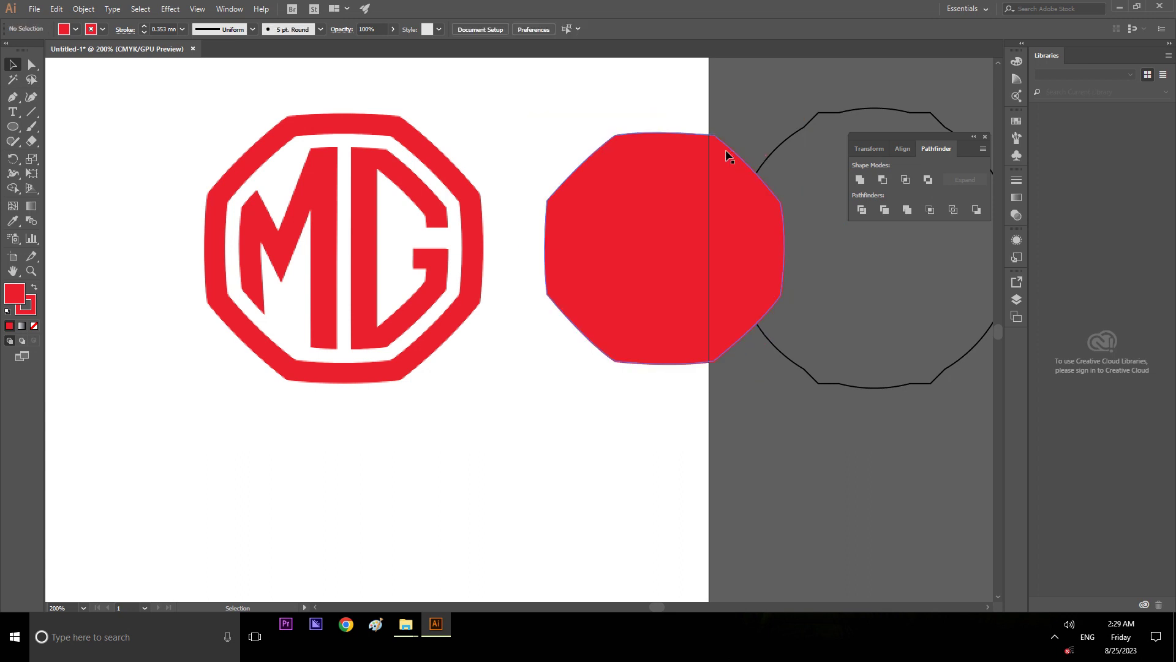
left_click(726, 150, "ctrl")
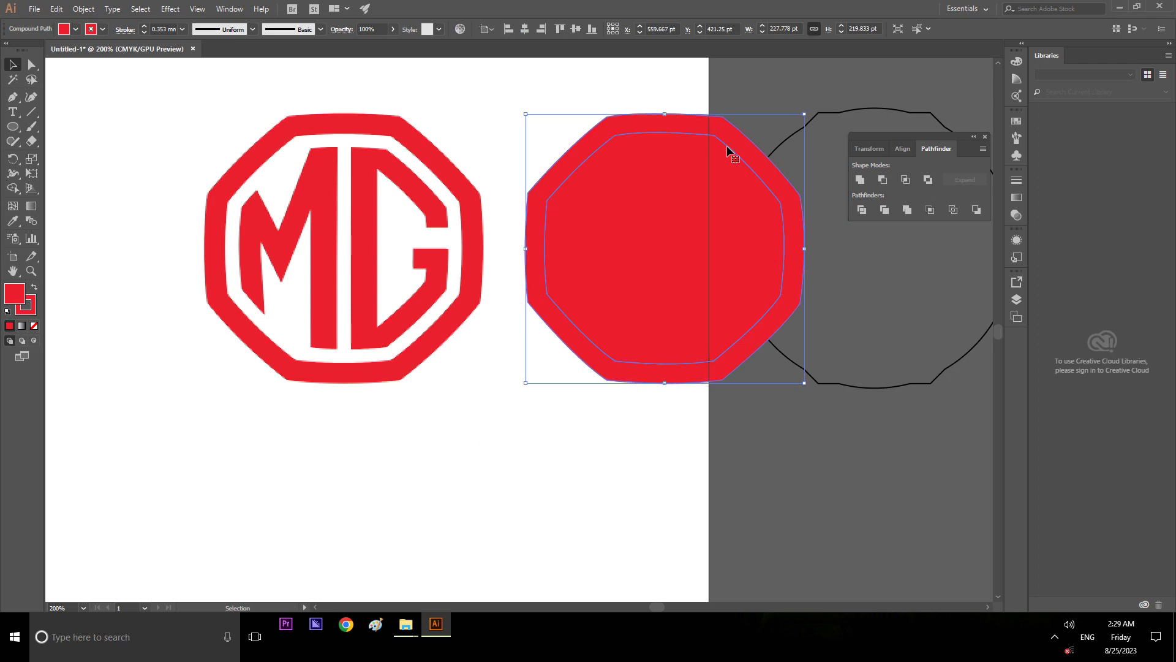
Step: Send the outer red octagon to the back
left_click(741, 443)
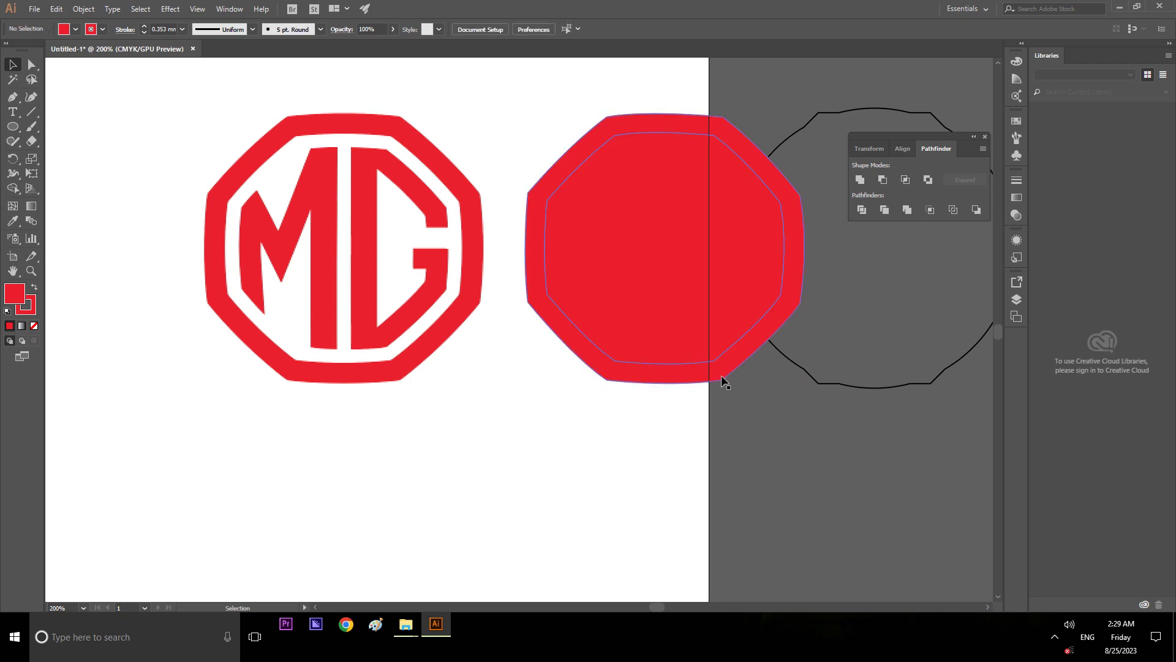
left_click(723, 381)
right_click(723, 380)
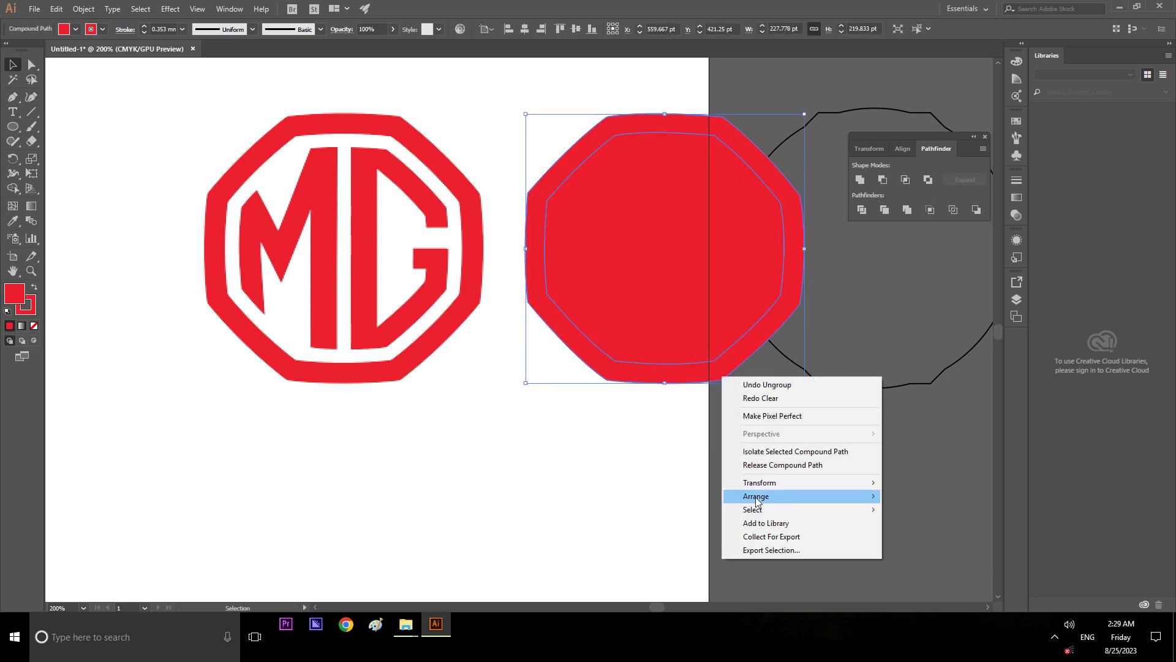
mouse_move(755, 496)
left_click(913, 542)
left_click(779, 384)
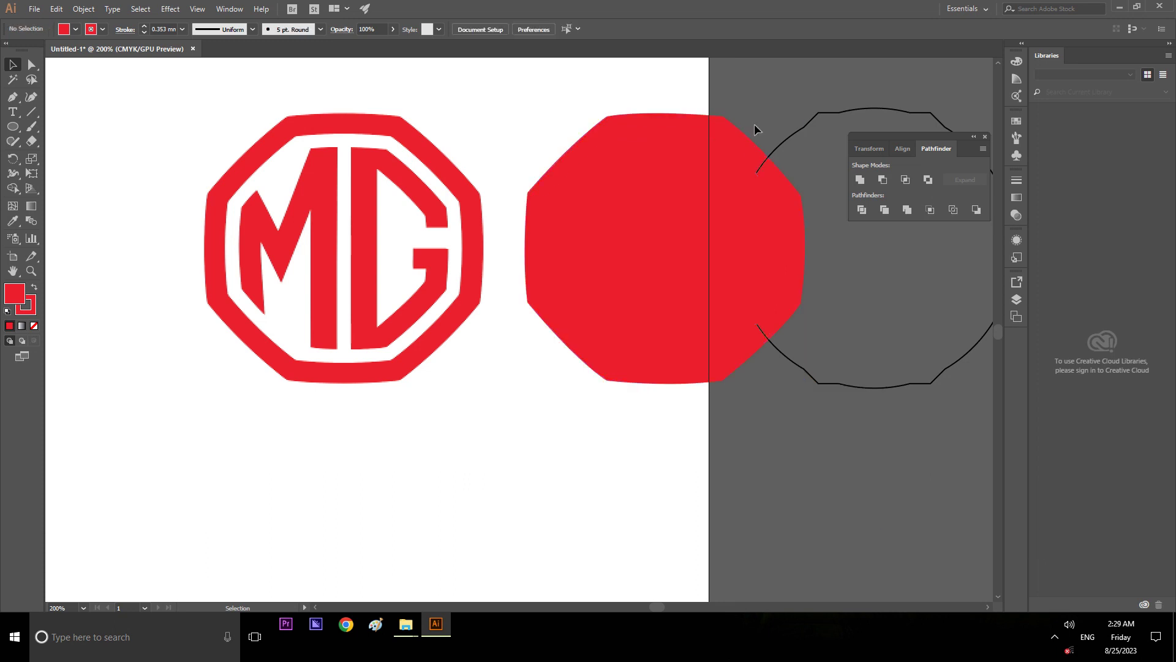
Step: Apply Minus Front to both octagons to form a red ring, then align it onto the MG logo
left_click(741, 157)
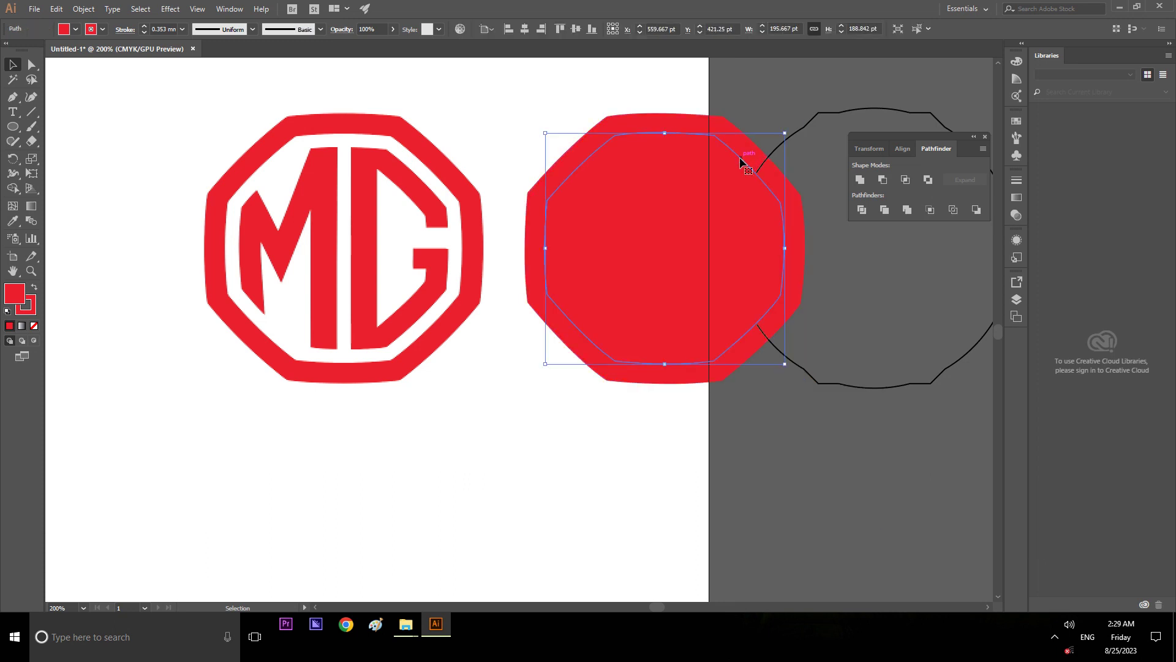
left_click(711, 129, "shift")
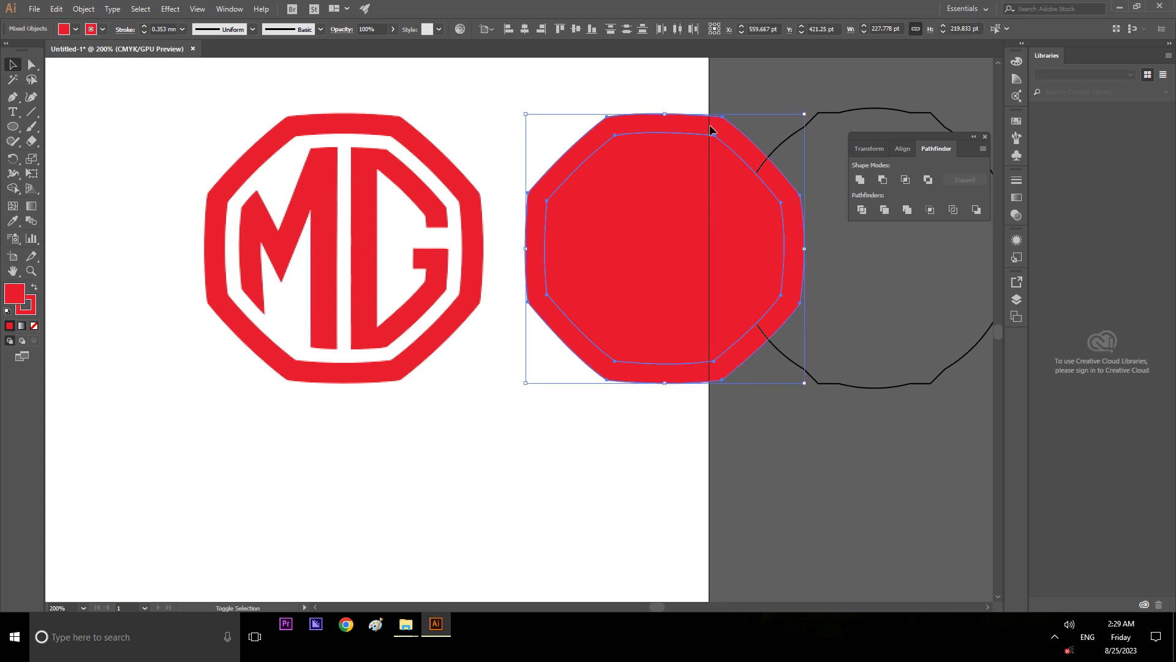
left_click(884, 179)
left_click(743, 480)
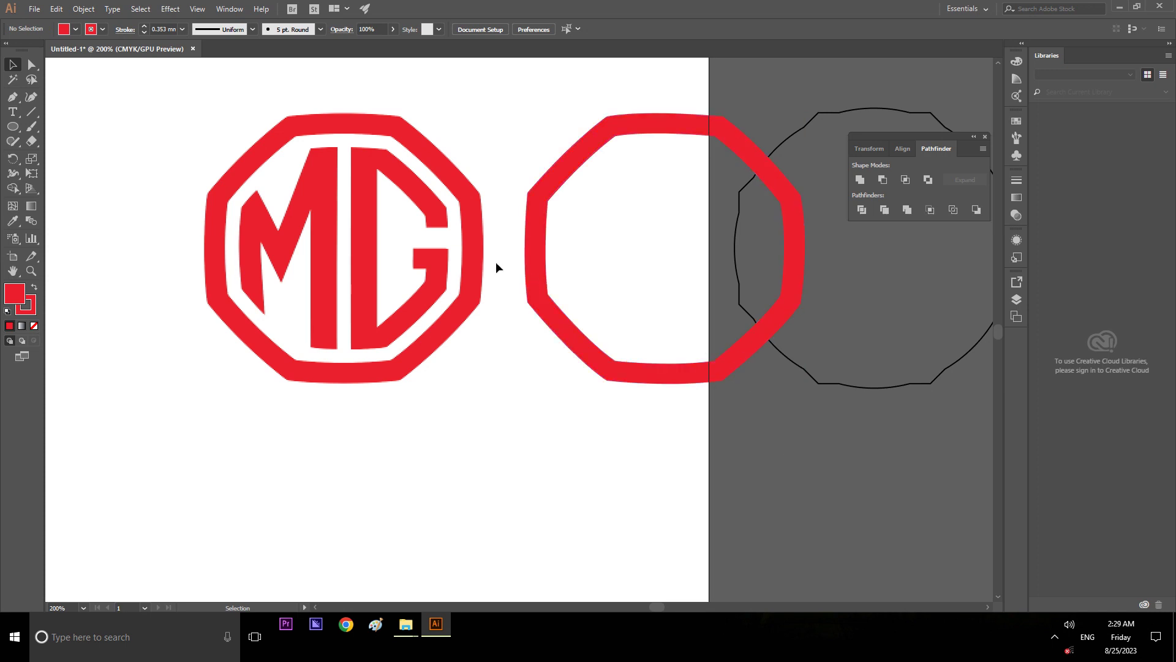
left_click(526, 286)
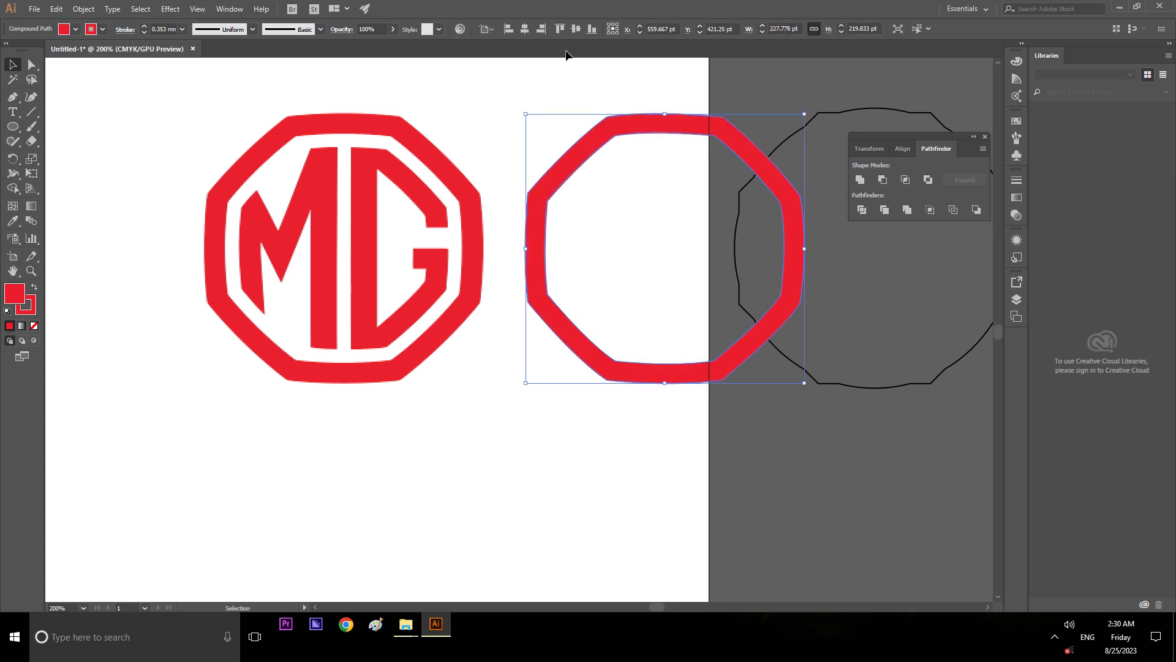
left_click(528, 28)
Step: Select the red ring and badge, briefly switching tools and cancelling the Move settings
left_click(614, 234)
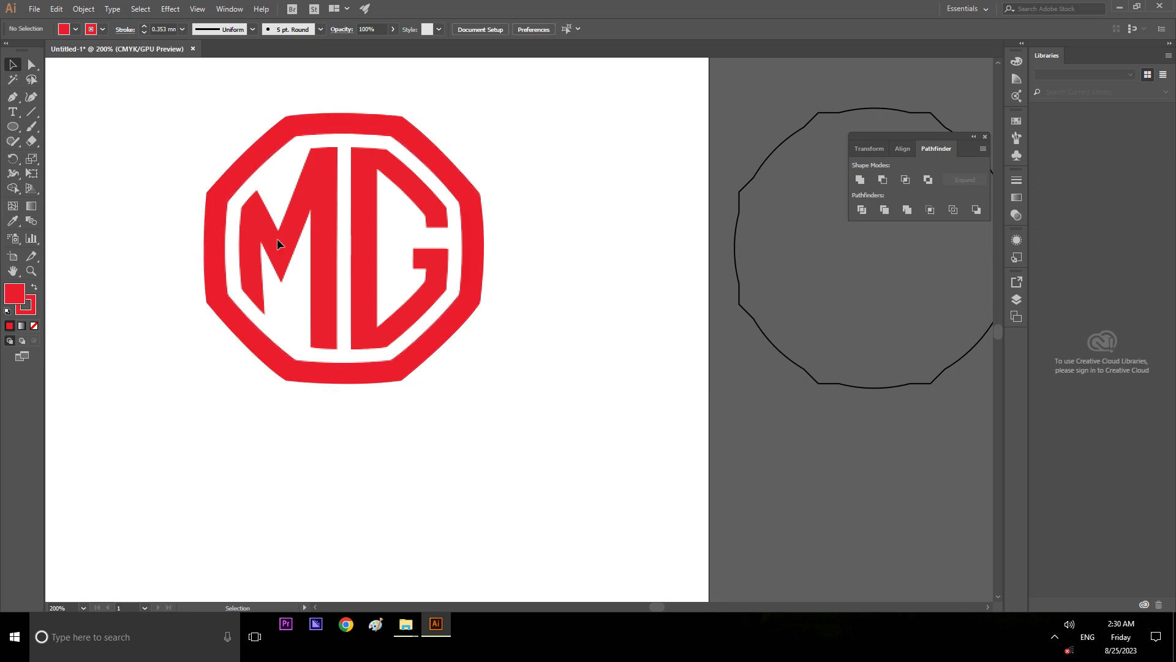
left_click(236, 174)
left_click(159, 186)
left_click(230, 200)
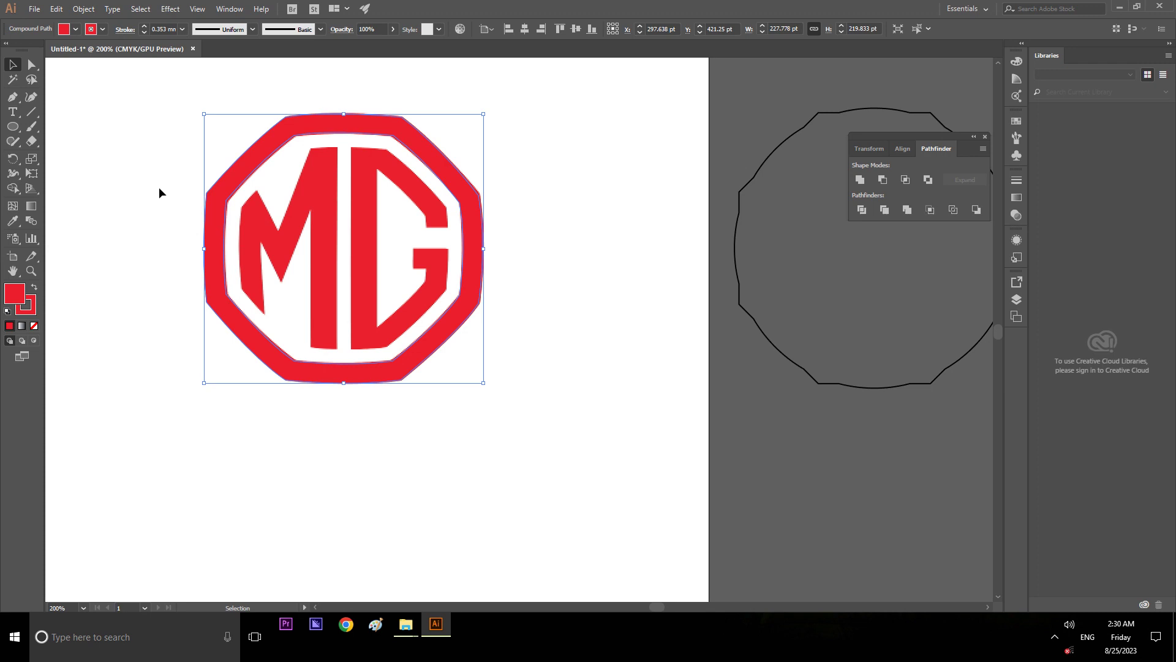
left_click(32, 116)
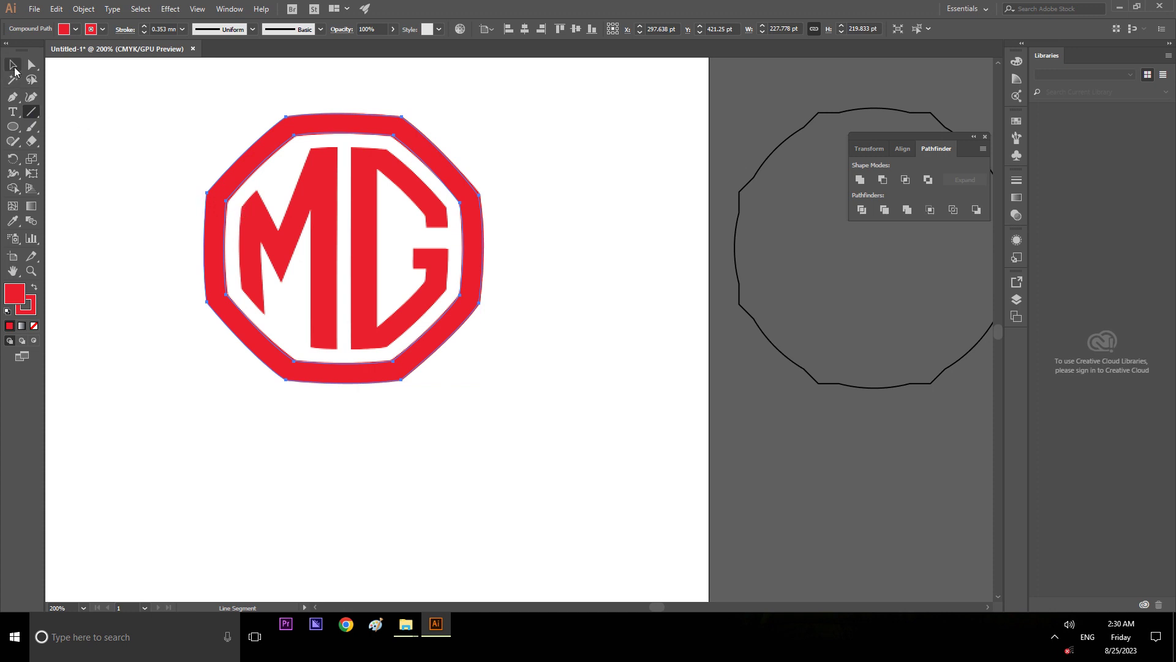
double_click(13, 66)
left_click(650, 407)
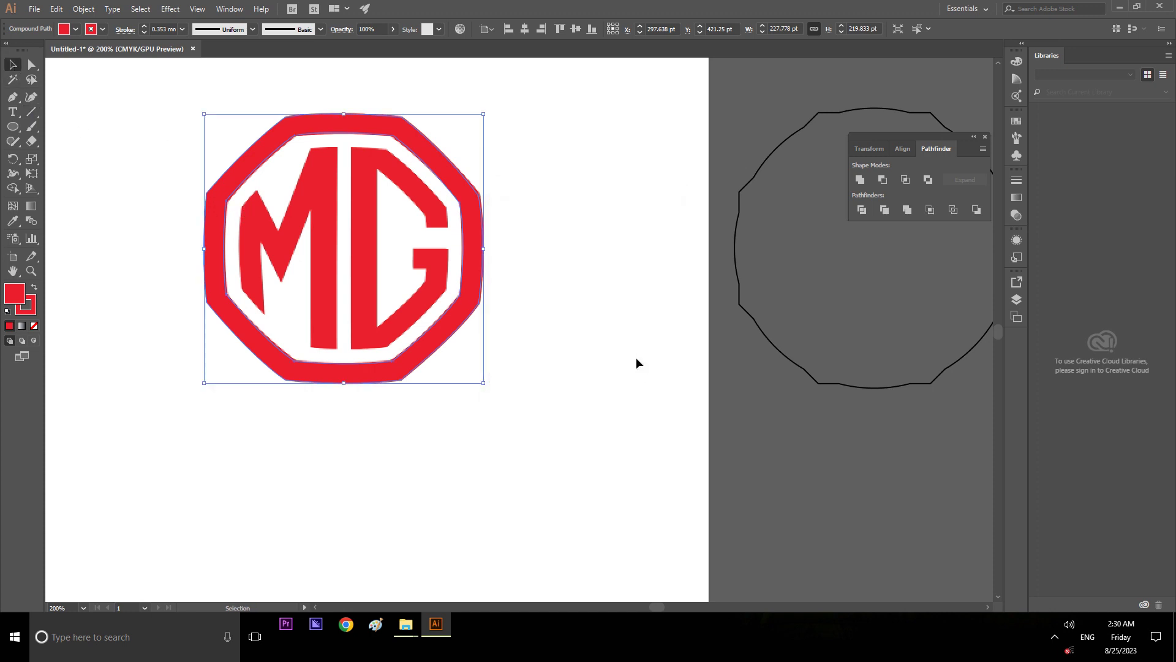
left_click(627, 342)
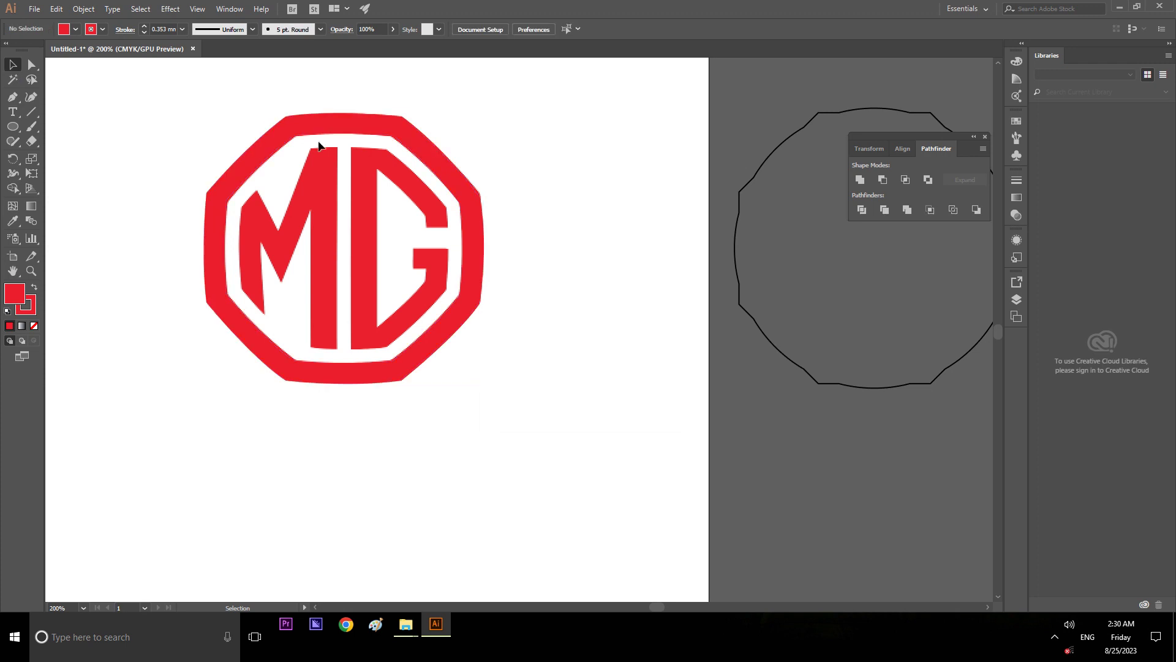
Step: Ctrl-drag a copy of the red ring right of the badge and nudge it further right
left_click(283, 146)
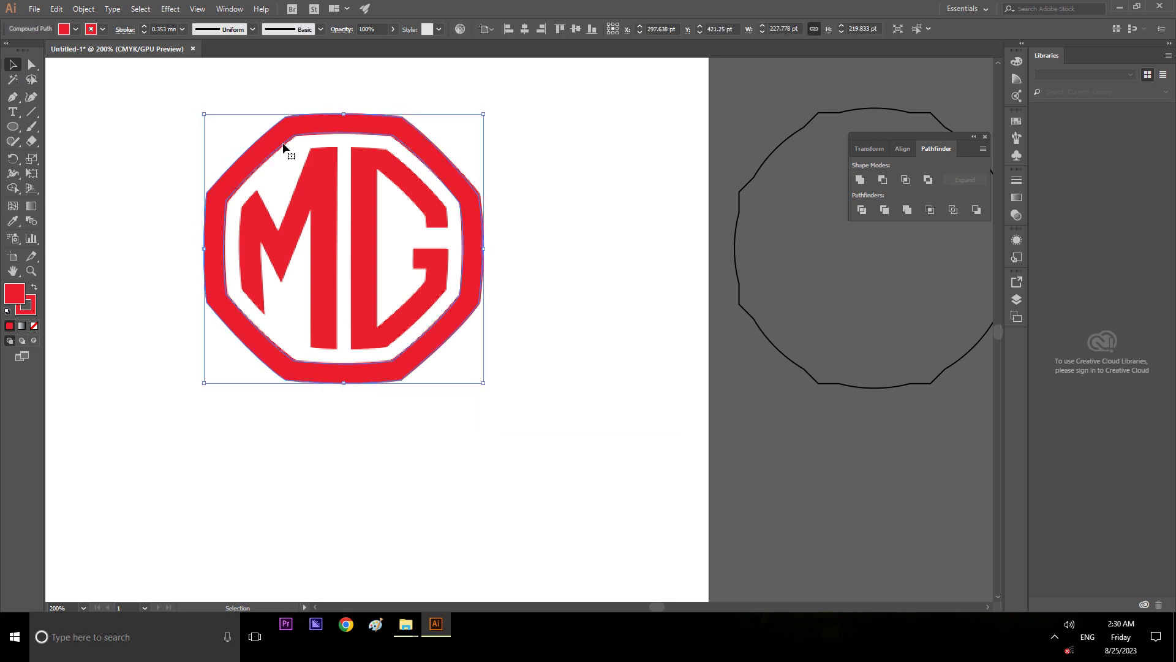
key("ctrl")
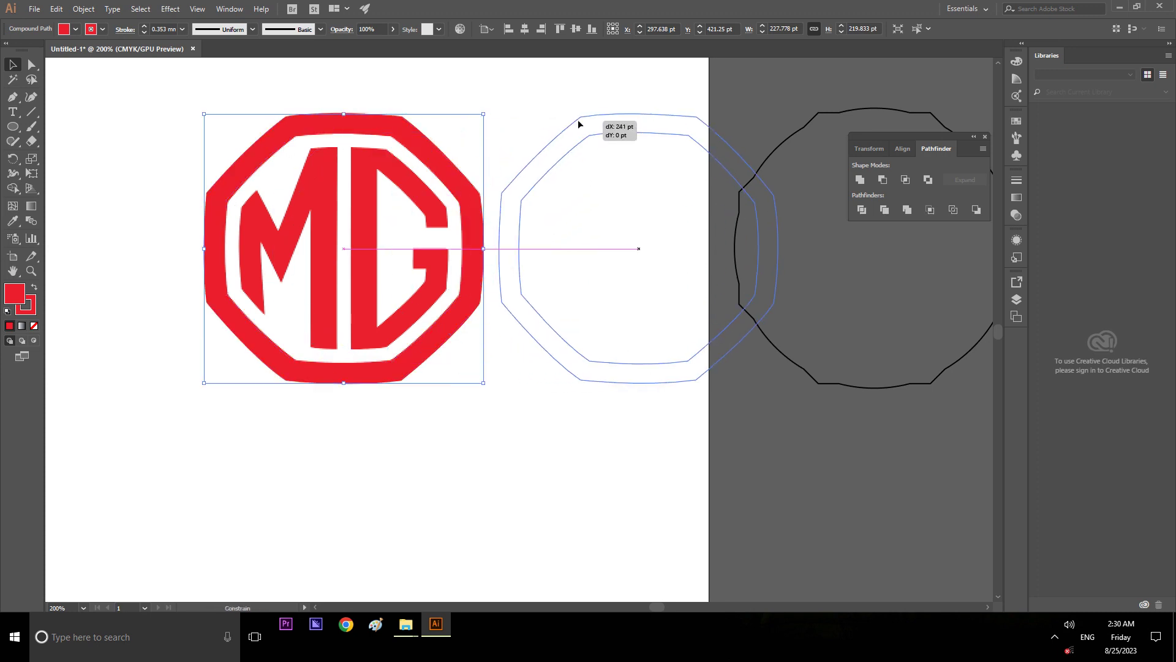
left_click_drag(283, 147, 578, 120)
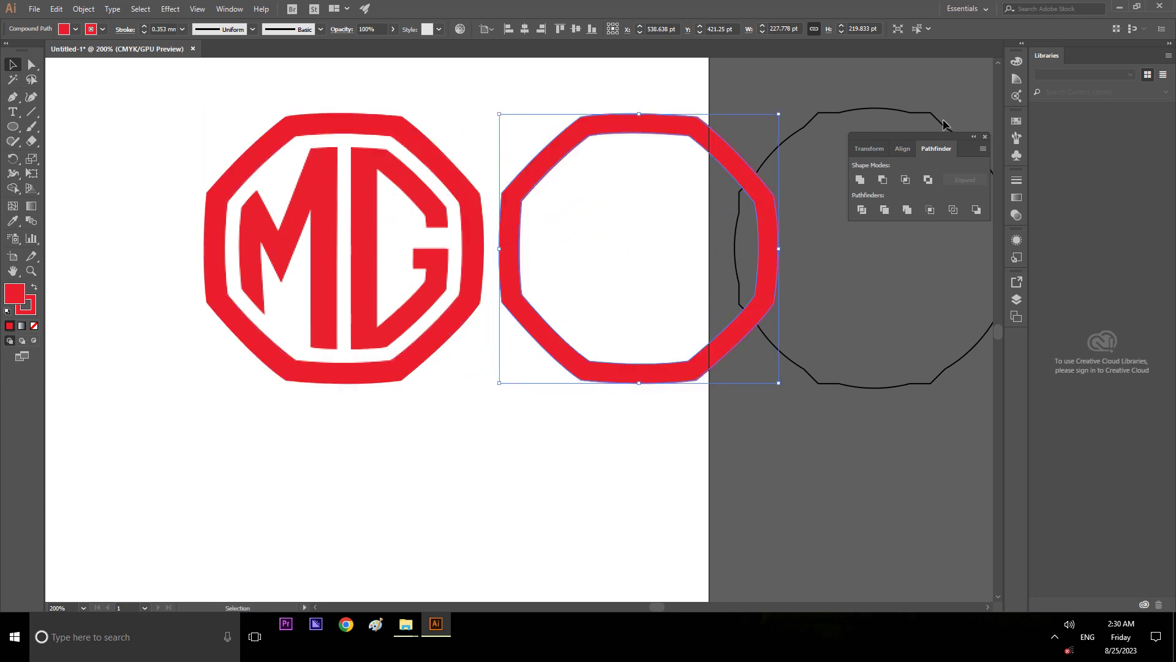
left_click(834, 116)
left_click_drag(730, 175, 795, 175)
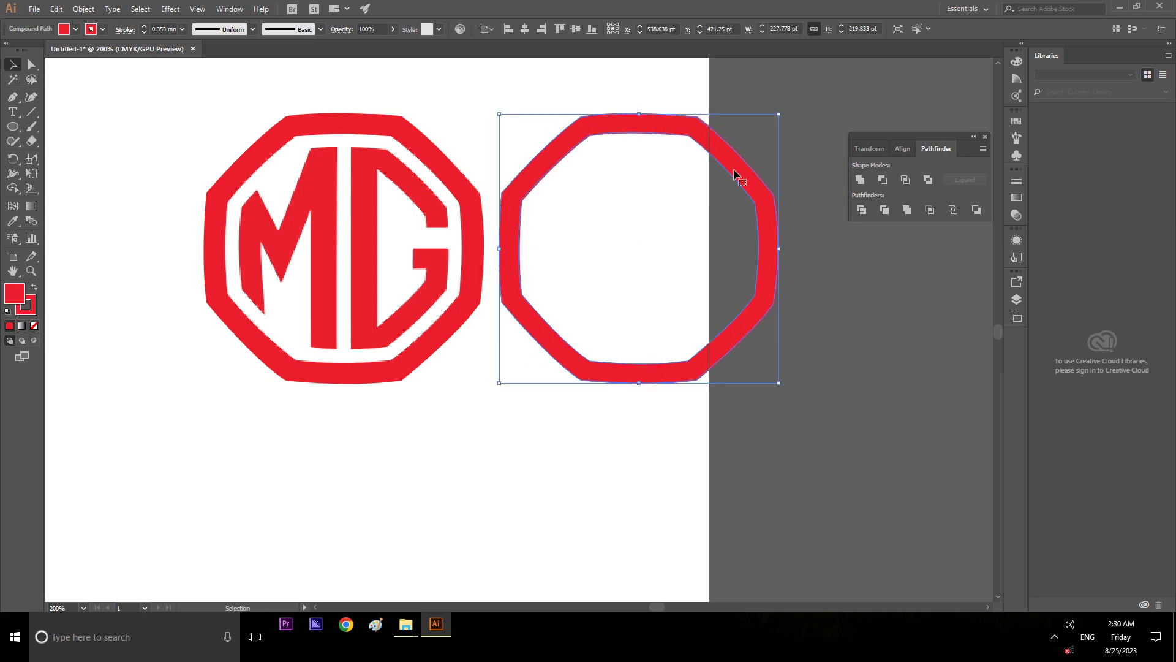
left_click(861, 98)
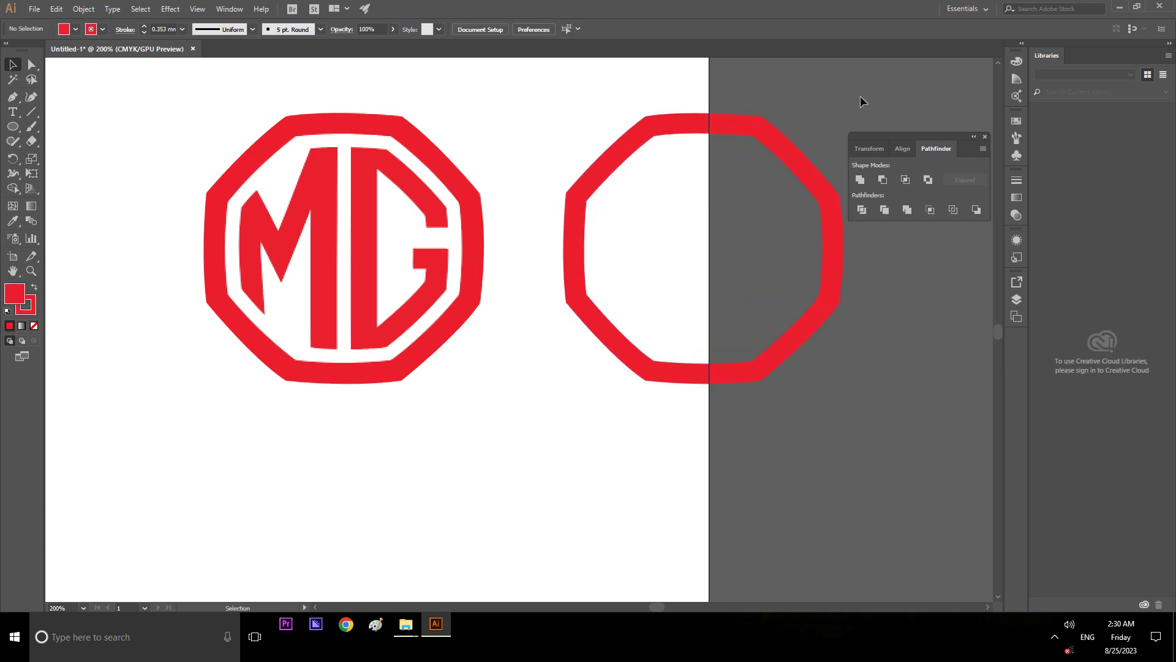
left_click(427, 163)
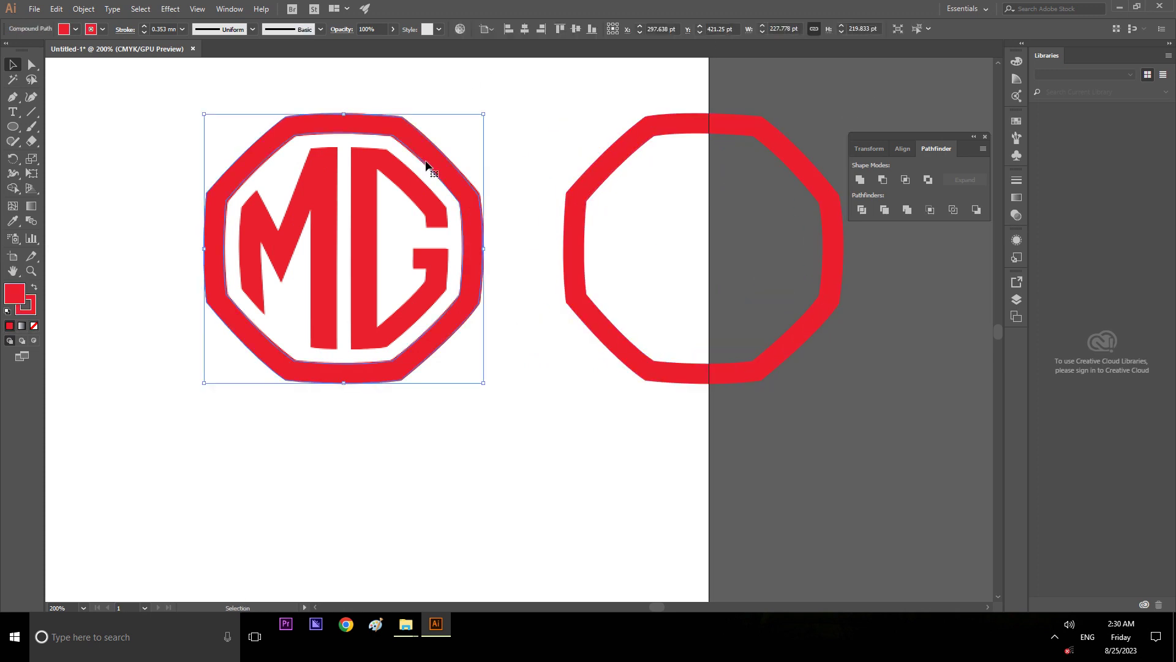
Step: Set the MG logo path to Fill [None] with a blue stroke, then reselect it
left_click(75, 29)
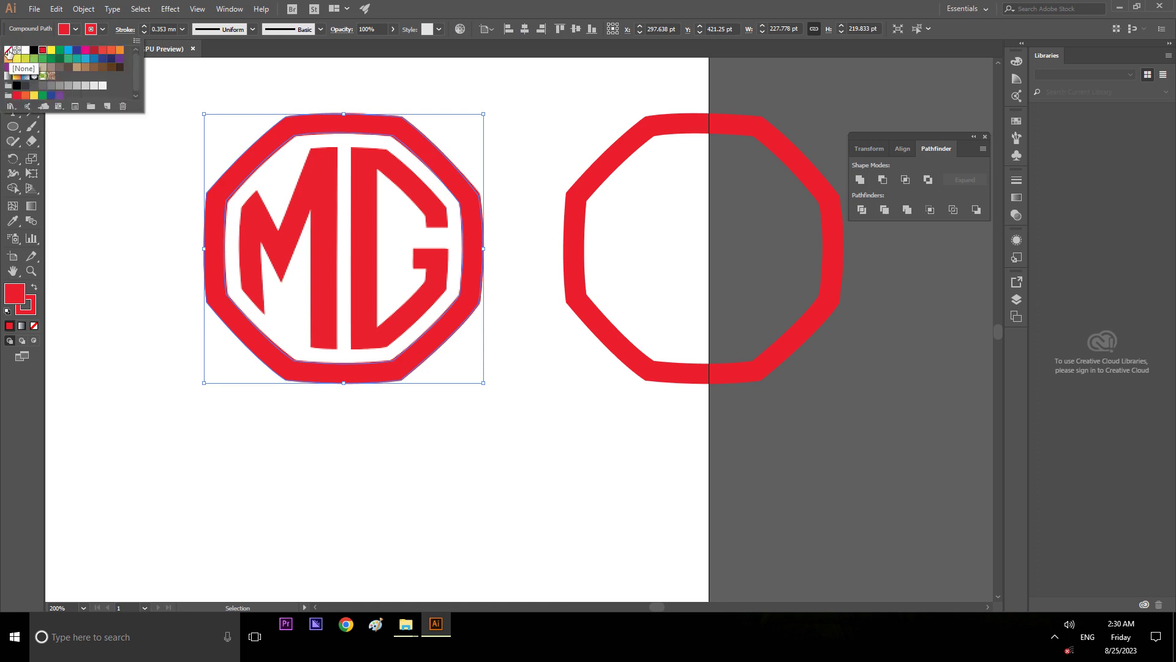
left_click(9, 52)
left_click(185, 75)
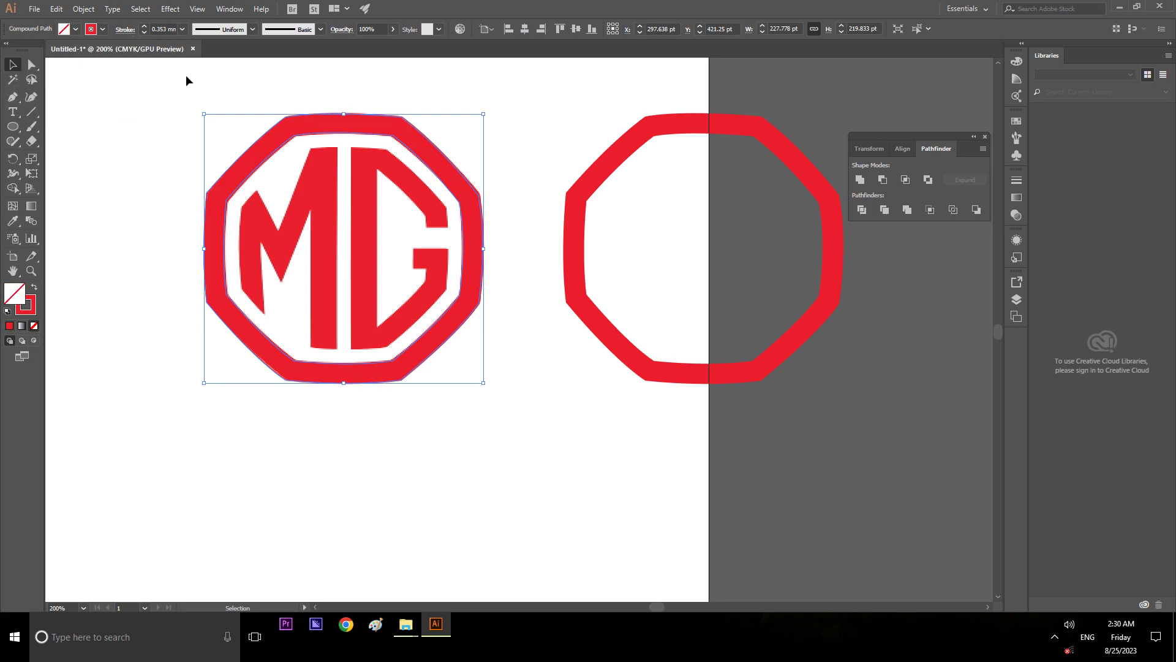
left_click(103, 30)
left_click(51, 50)
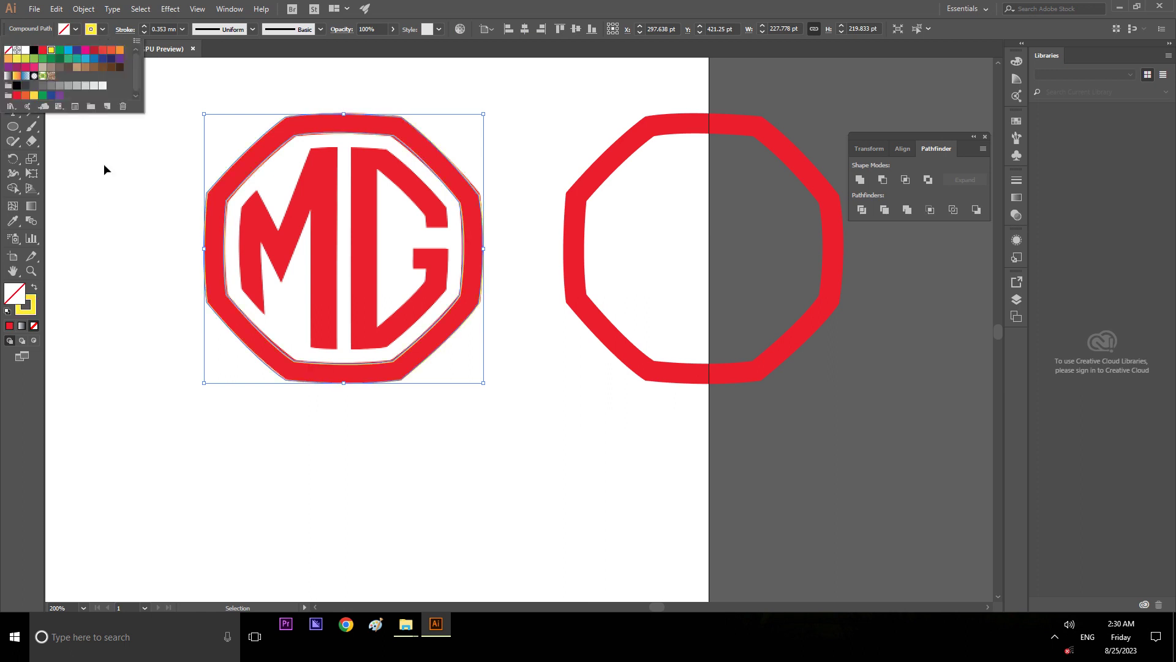
left_click(69, 50)
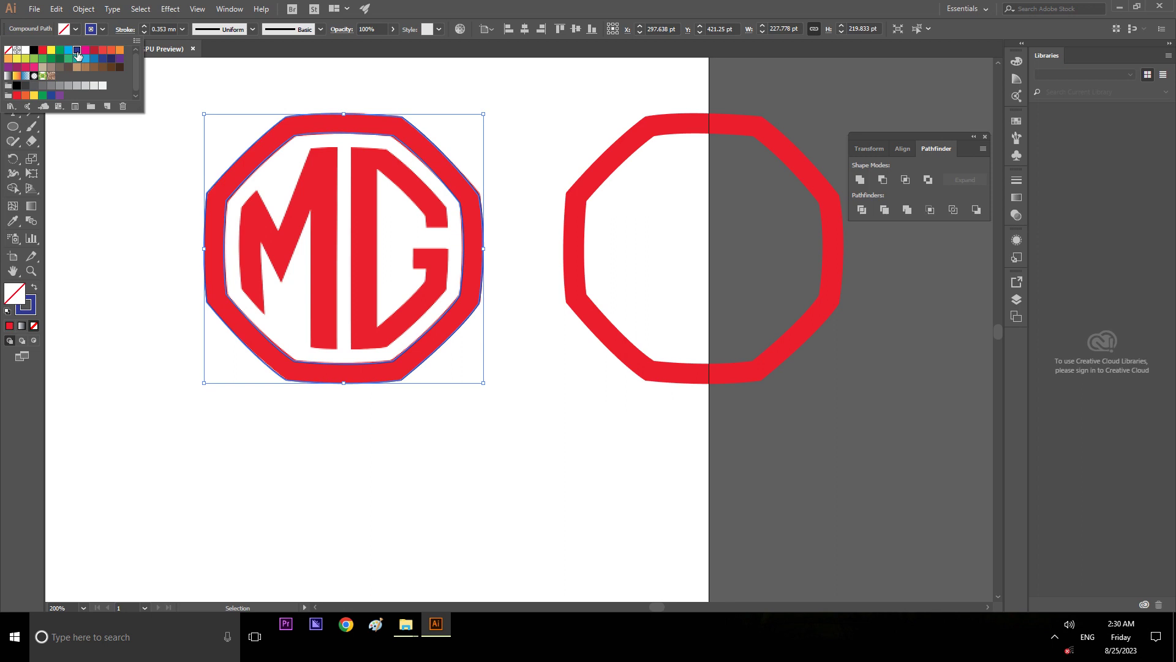
left_click(159, 266)
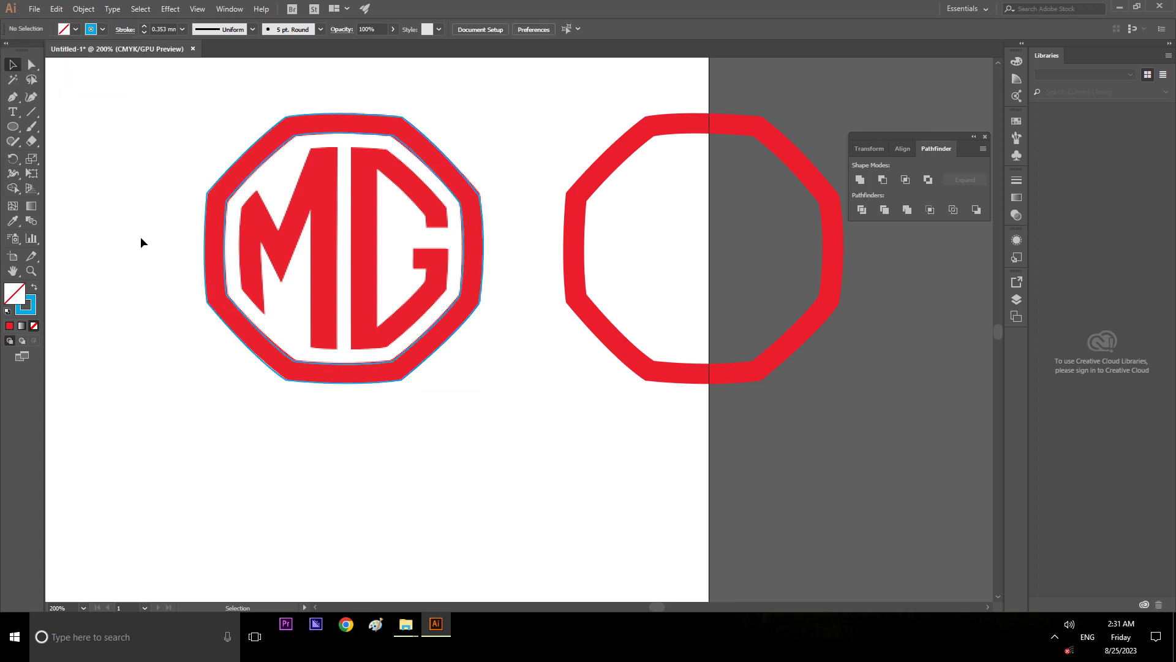
left_click(225, 204)
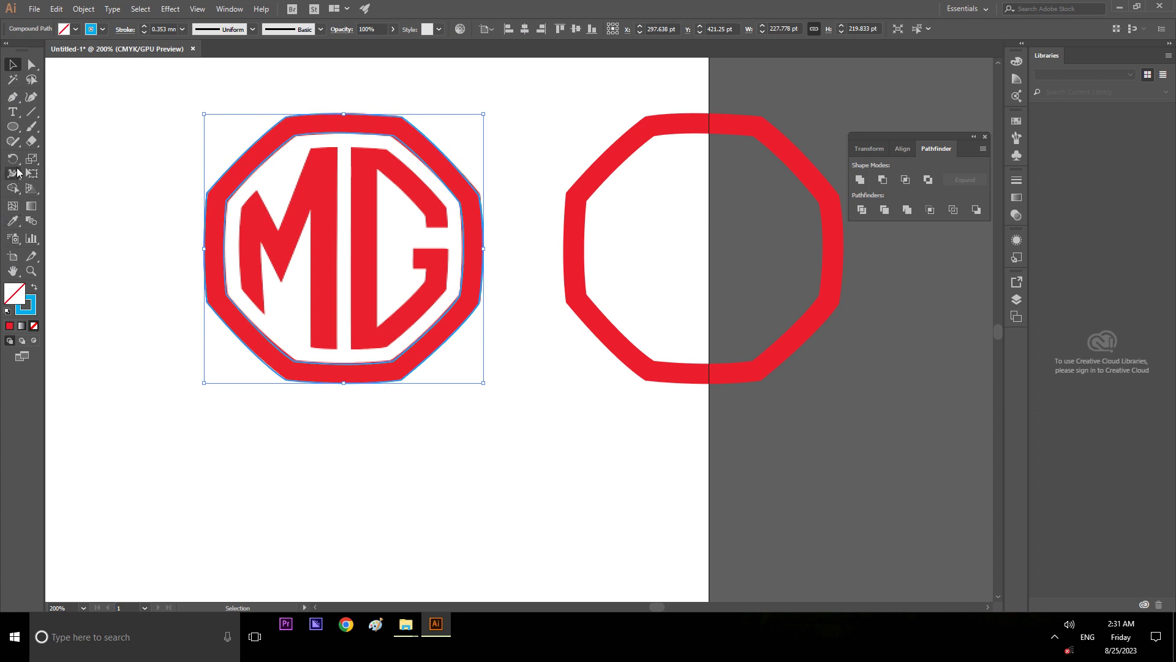
Step: Draw a 228 × 225.56 pt rectangular grid with 5 dividers each way over the MG logo
left_click(33, 113)
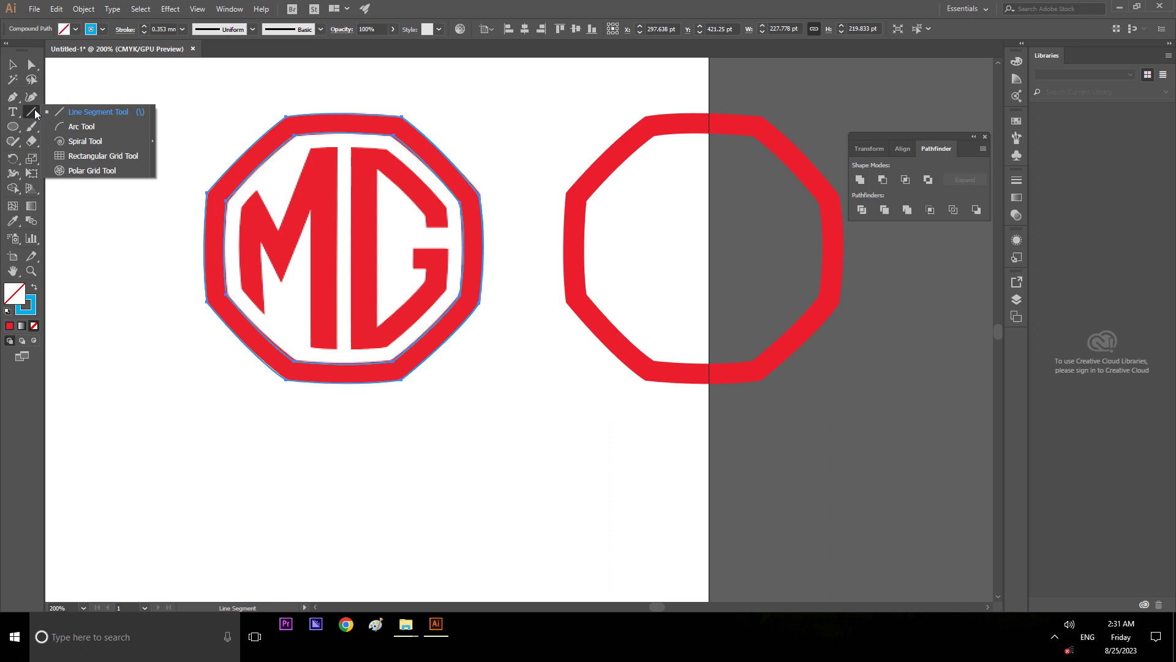
left_click_drag(35, 113, 101, 156)
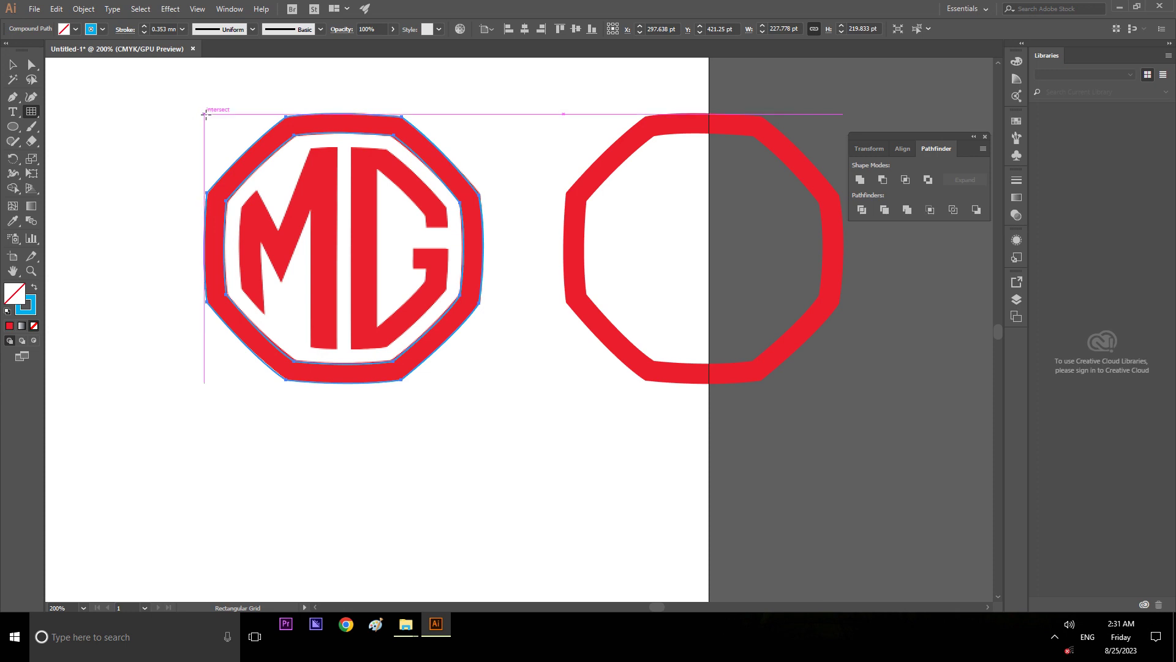
left_click_drag(204, 113, 484, 388)
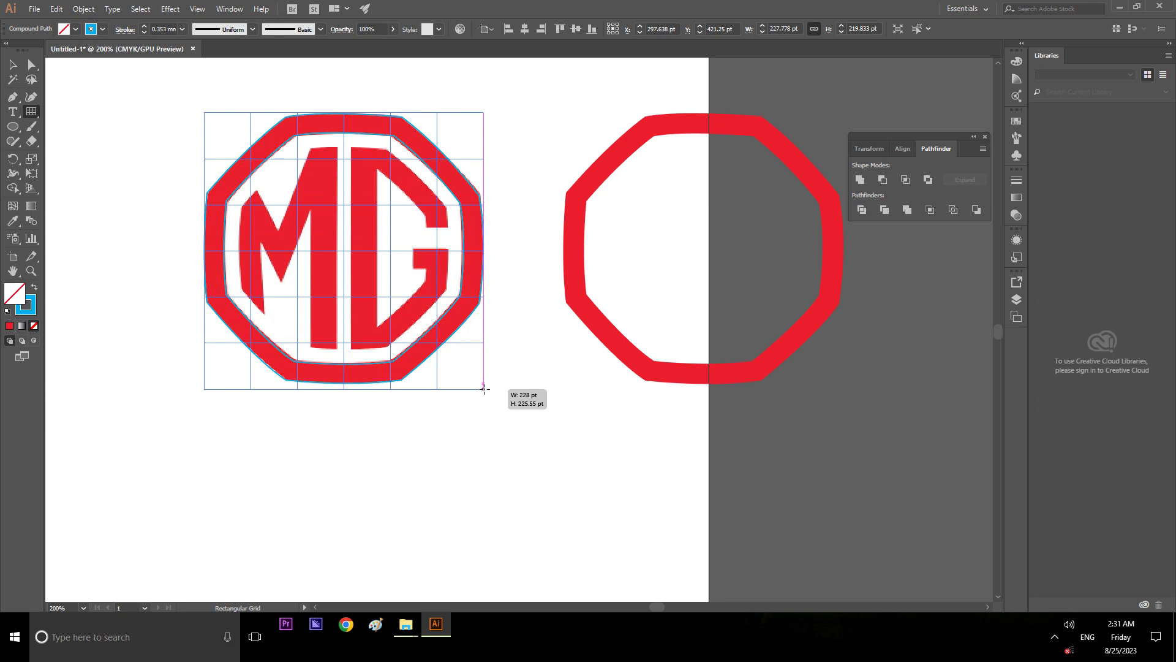
left_click_drag(484, 388, 484, 388)
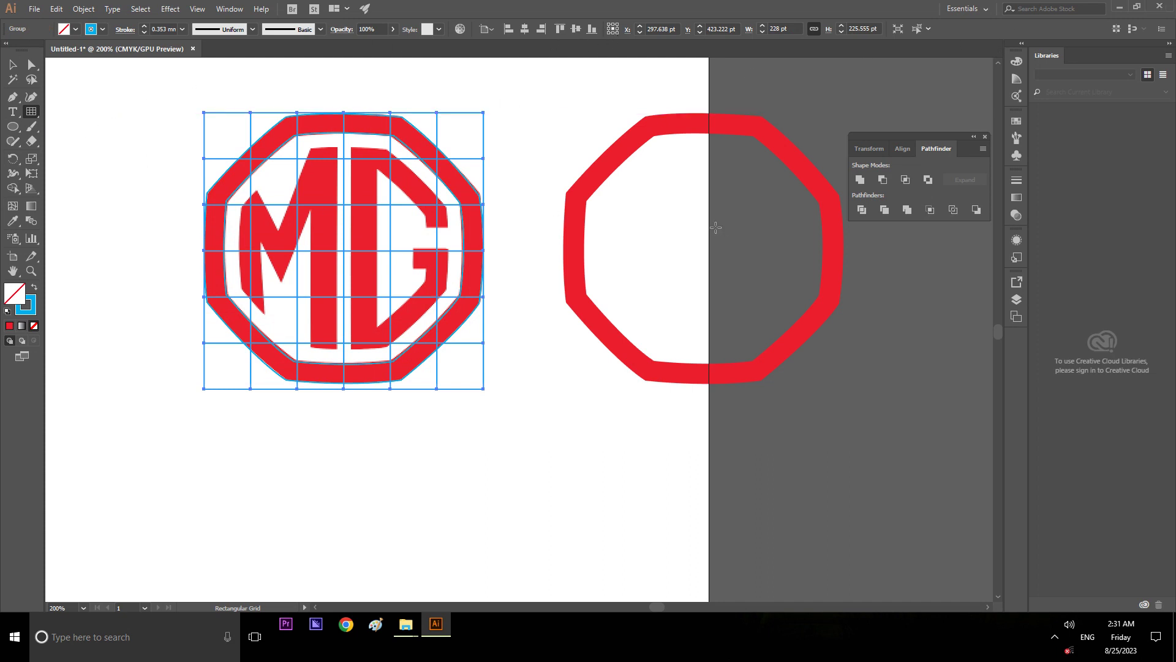
left_click(758, 430)
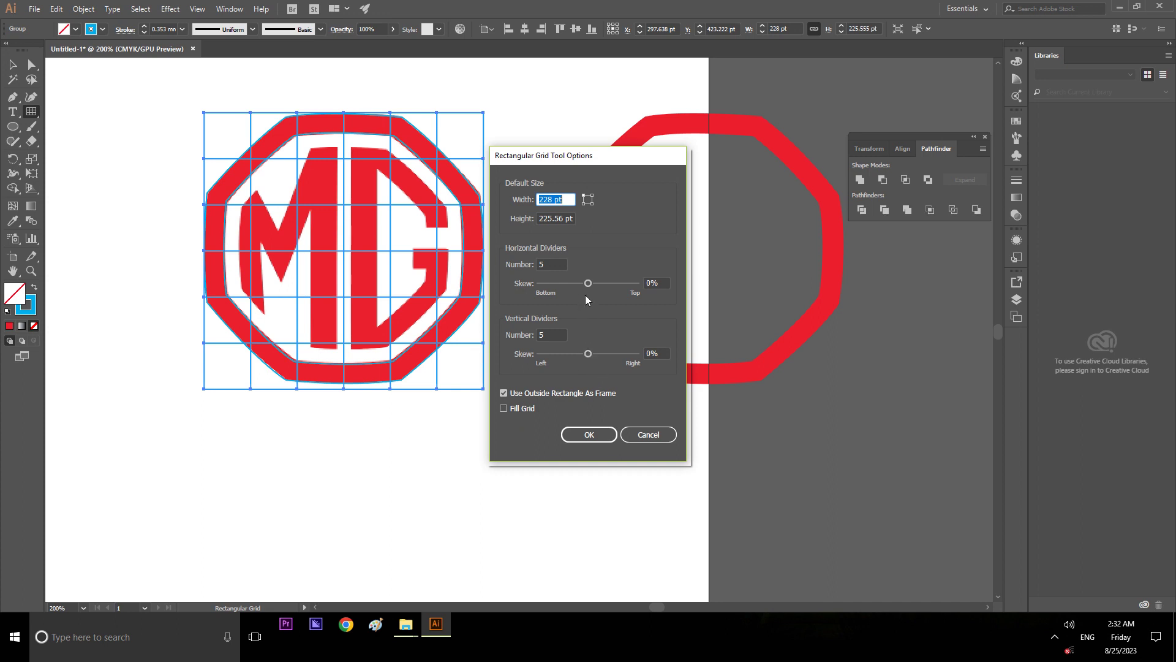
Step: Create a second rectangular grid with 10 horizontal and 10 vertical dividers
mouse_move(588, 284)
left_mouse_down()
mouse_move(603, 285)
mouse_move(518, 286)
left_mouse_up()
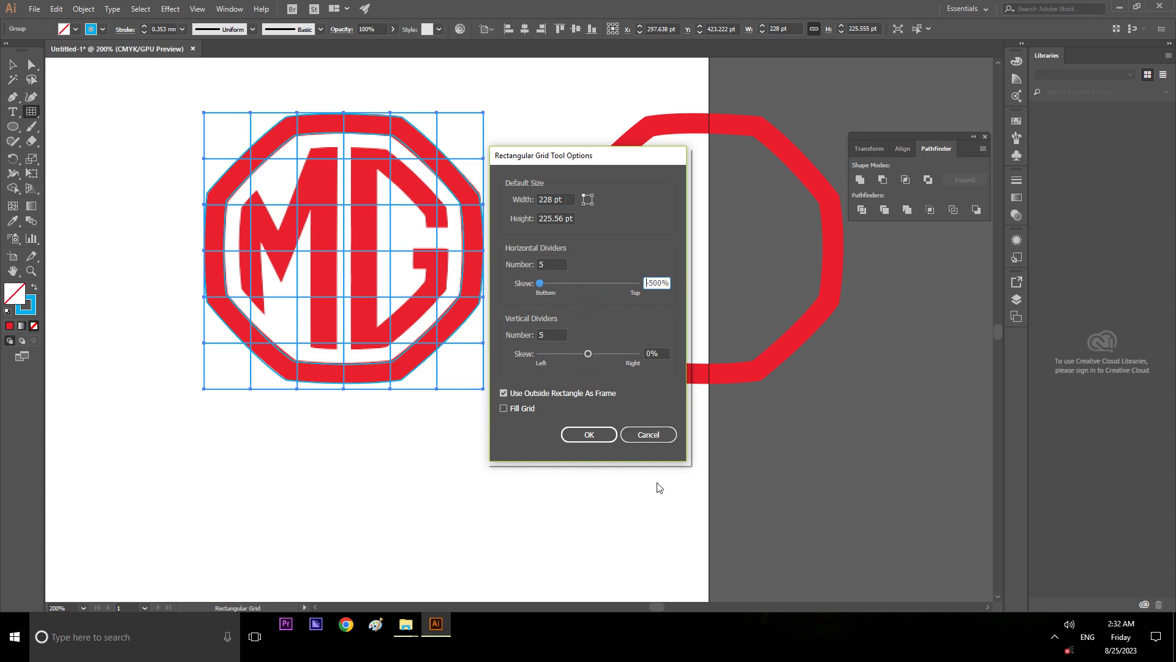
left_click(652, 437)
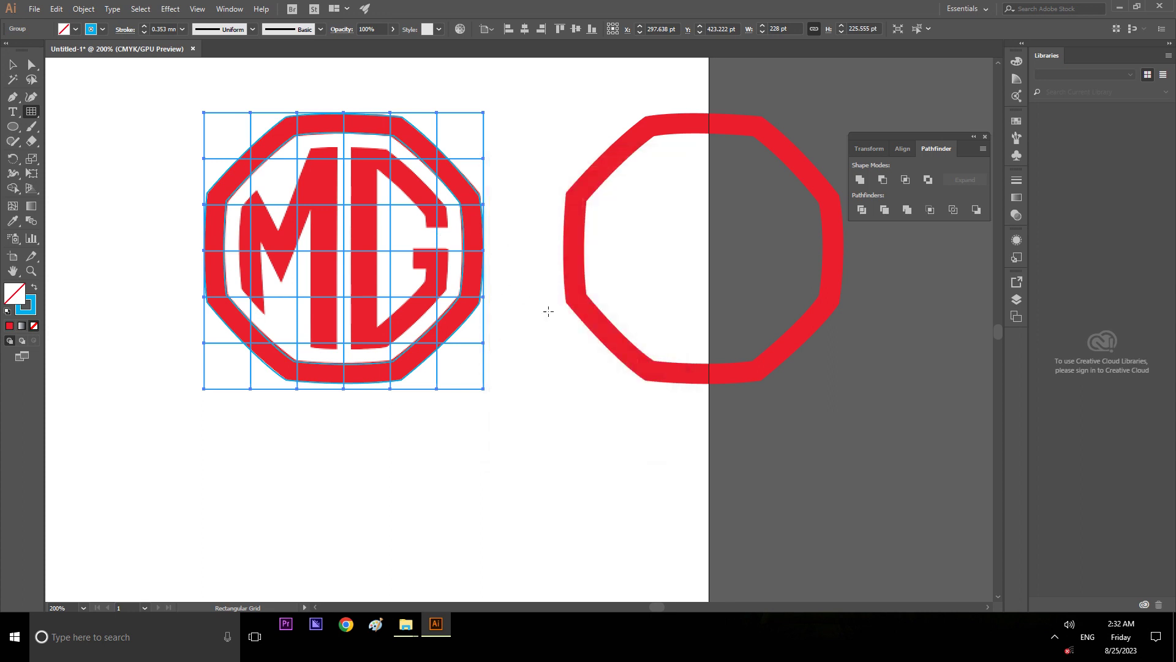
left_click(751, 425)
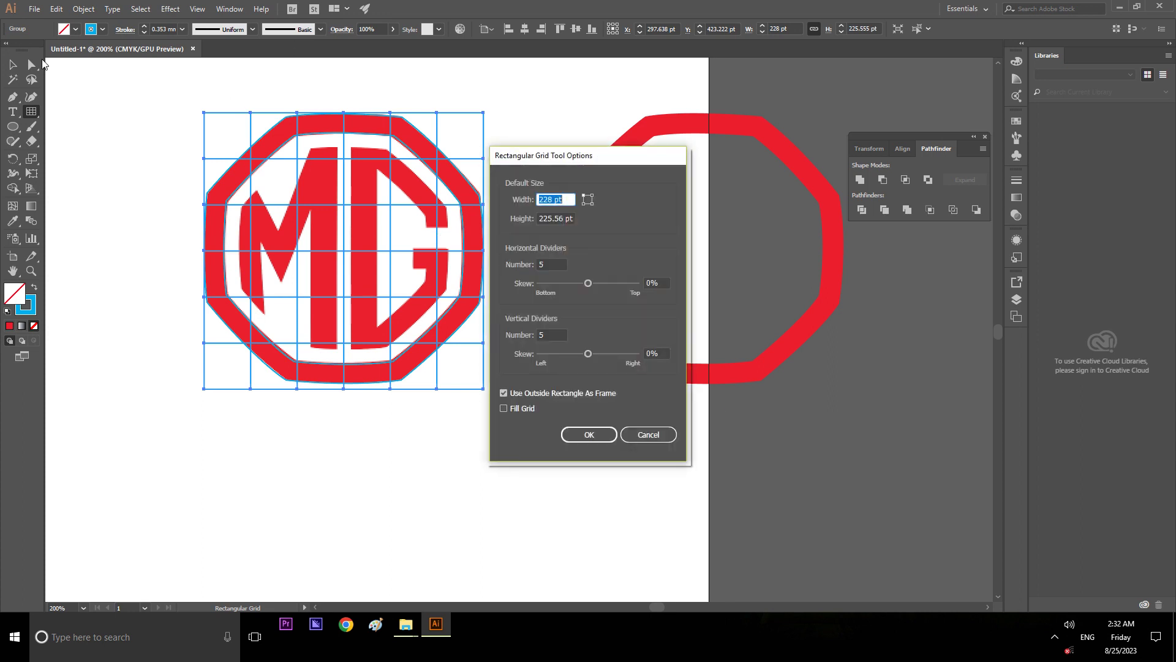
left_click(554, 266)
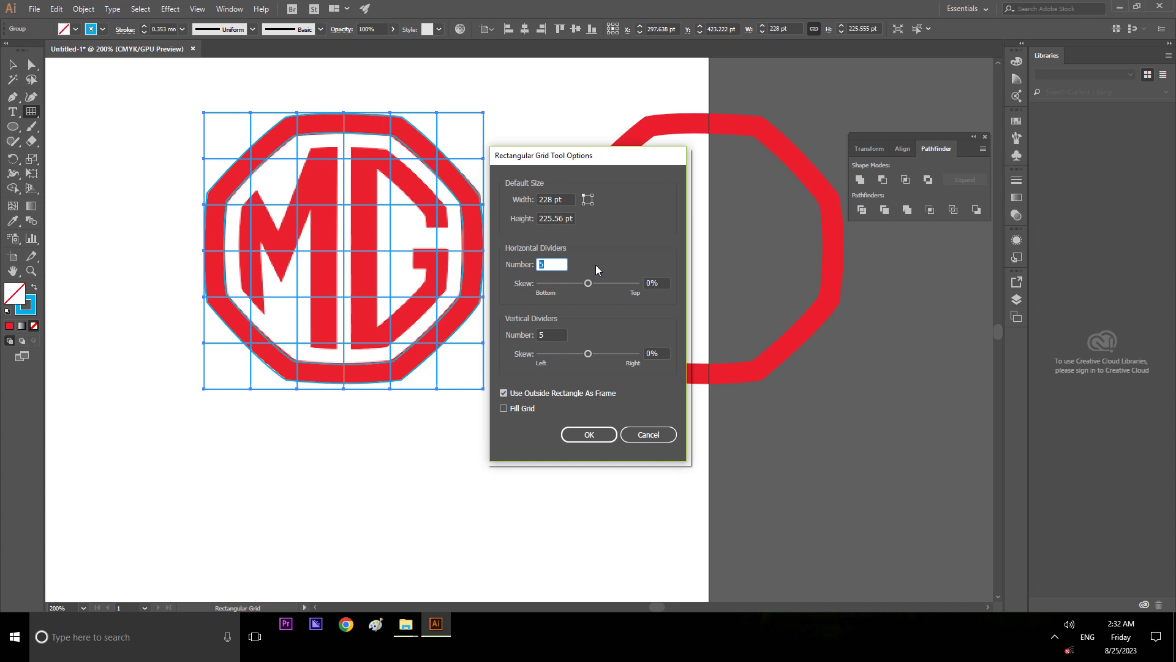
type("10")
key("Tab")
key("Tab")
type("10")
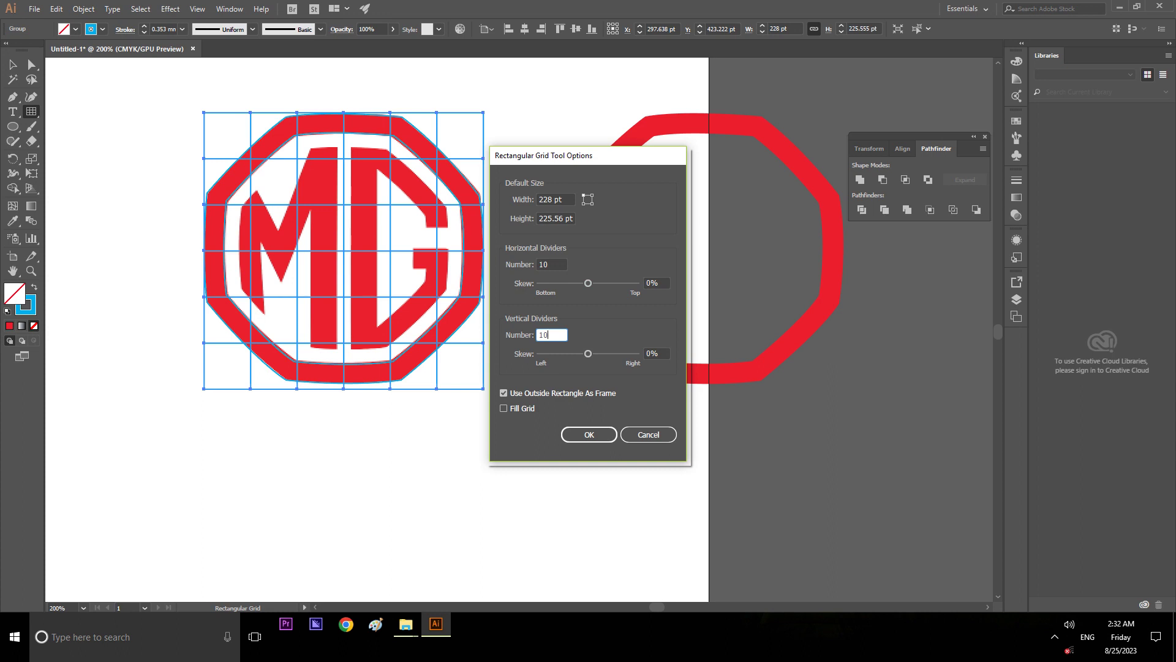
key("Tab")
key("Tab")
key("Return")
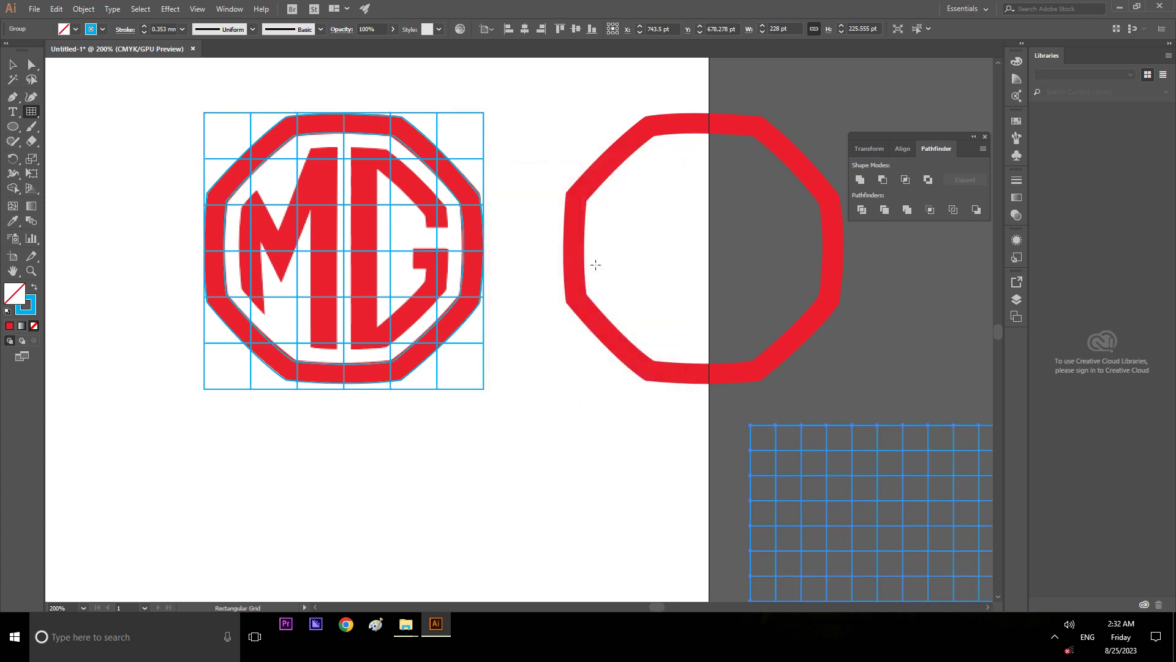
left_click(12, 64)
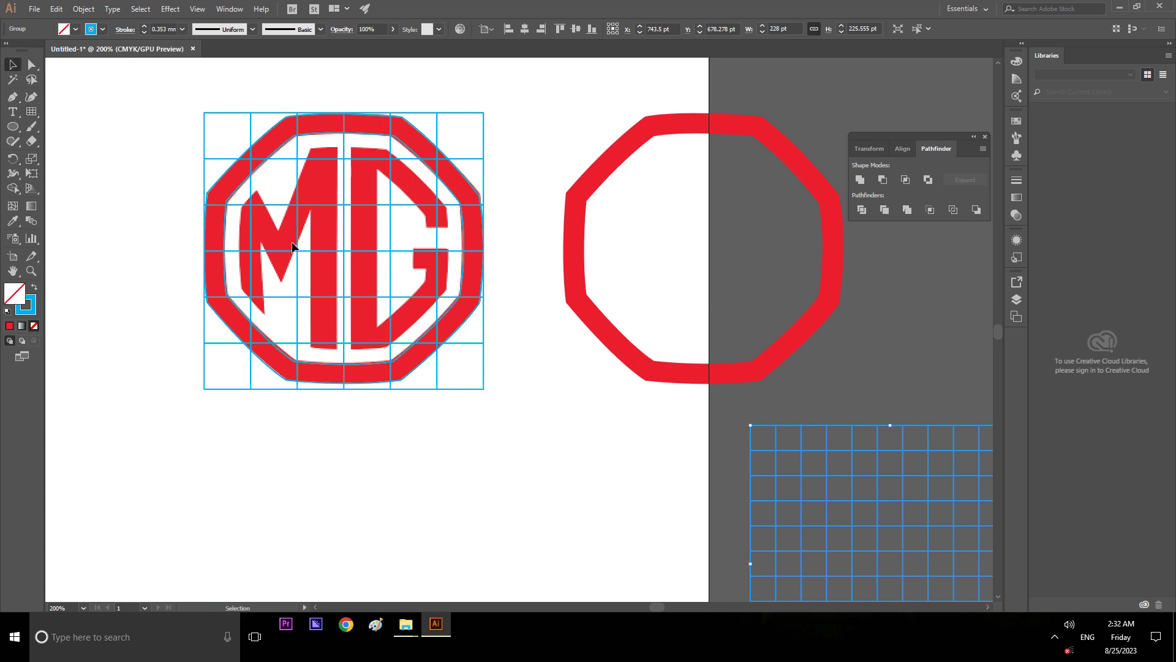
Step: Drag the 10-by-10 grid onto the logo and centre it horizontally and vertically
mouse_move(809, 503)
left_mouse_down()
mouse_move(299, 184)
mouse_move(270, 191)
mouse_move(273, 422)
left_mouse_up()
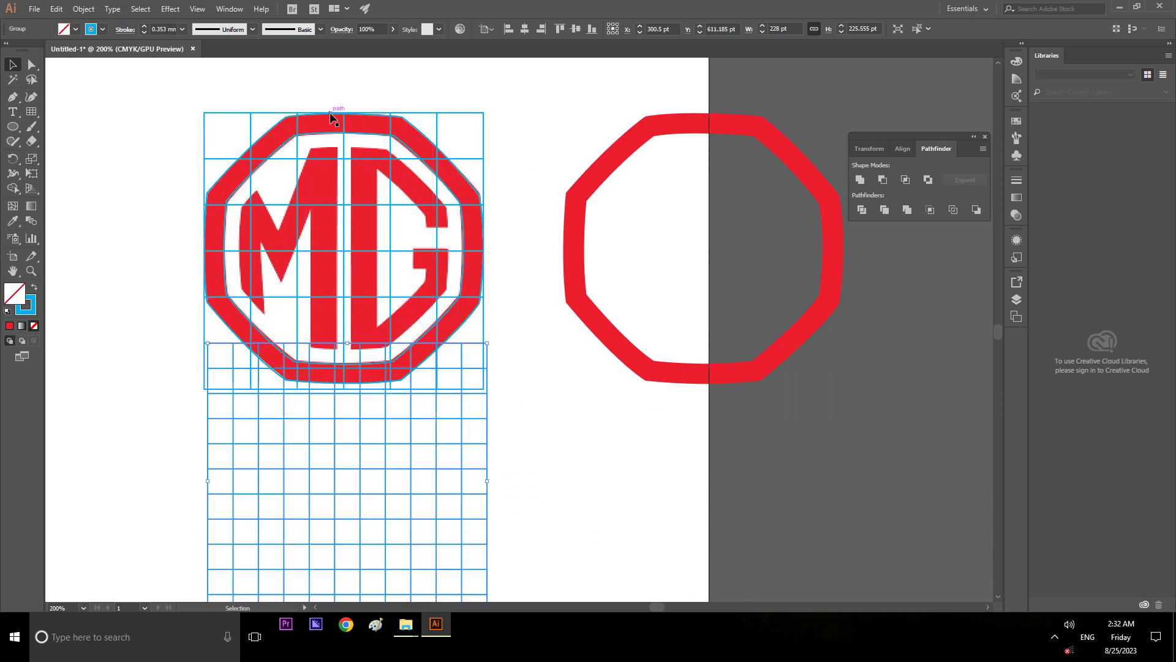
key("ctrl+shift+a")
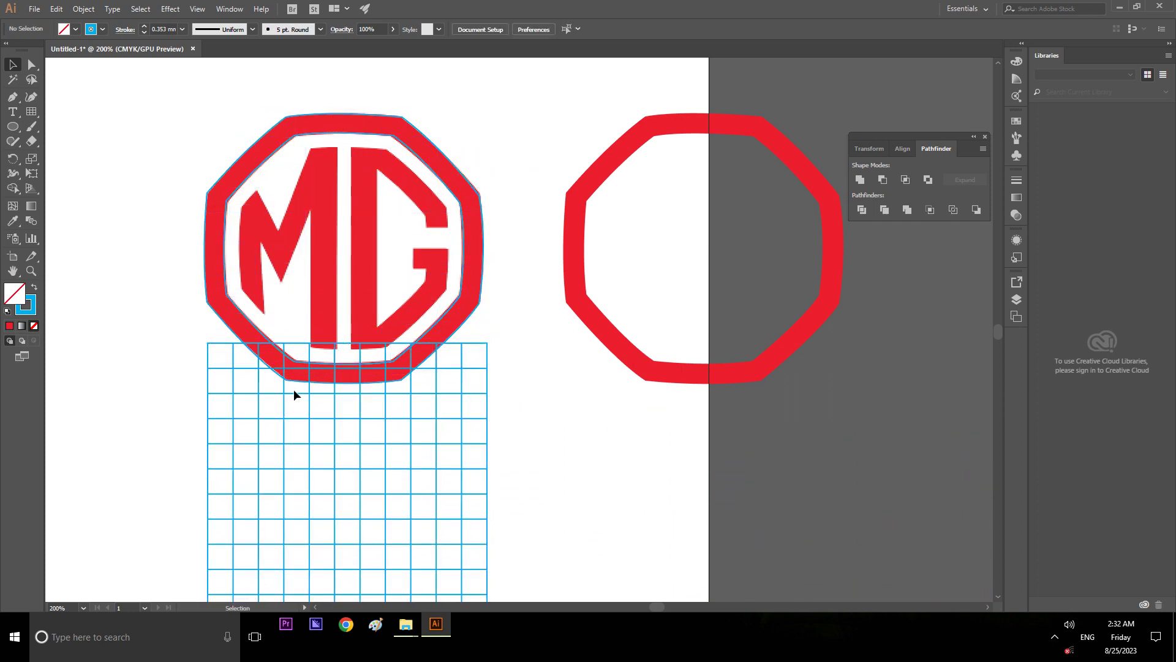
left_click(294, 420)
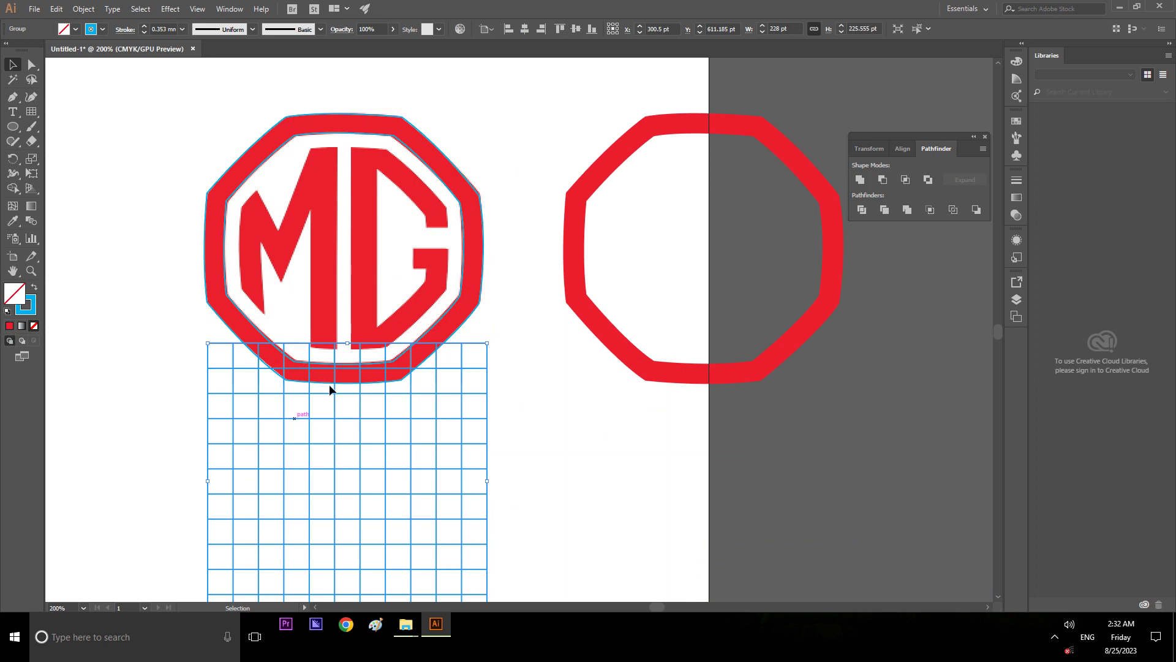
left_click(525, 28)
left_click(576, 28)
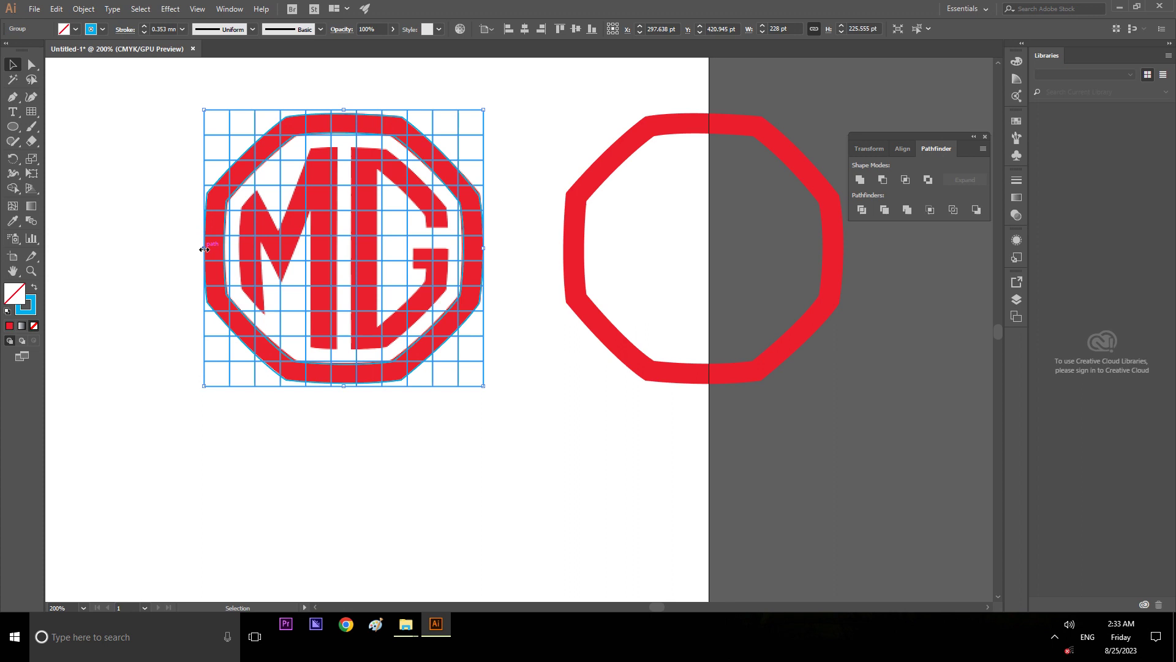
Step: Create a rectangular grid with 20 horizontal and 20 vertical dividers
left_click(31, 112)
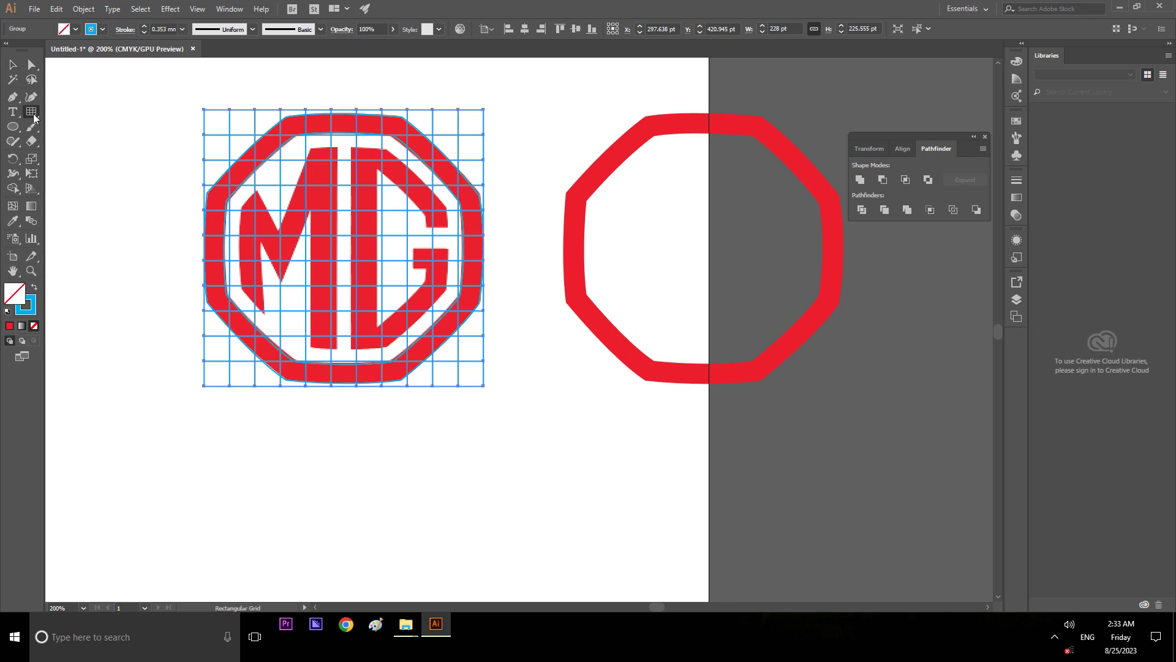
left_click(455, 426)
left_click(553, 264)
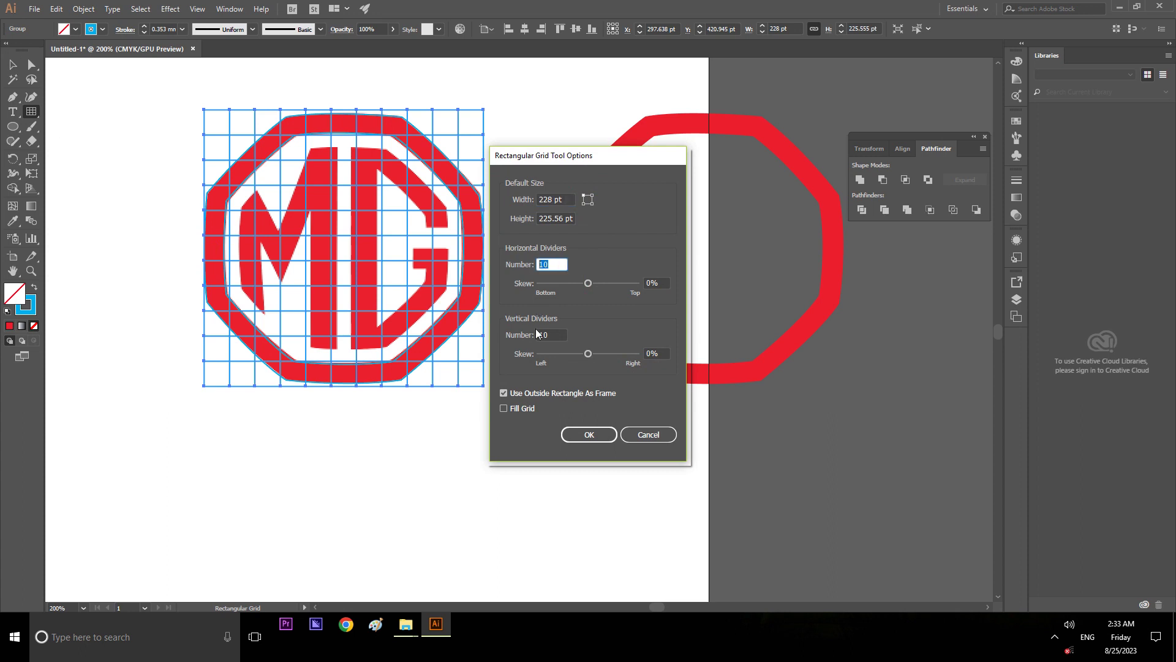
type("20")
key("Tab")
type("20")
key("Return")
key("v")
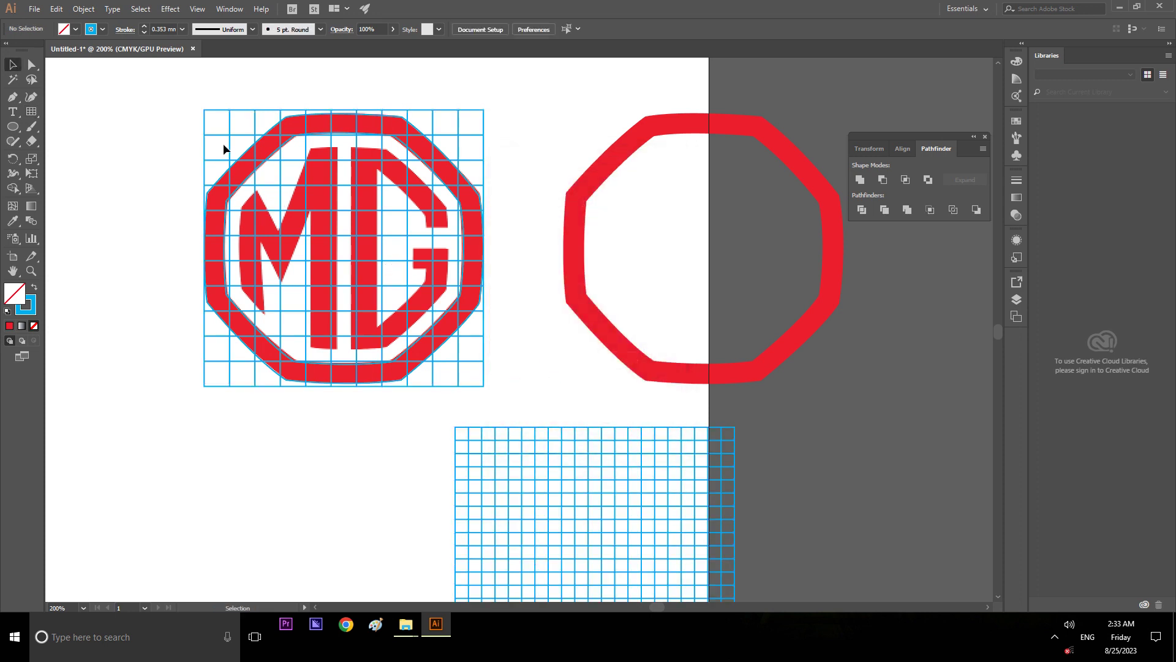
Step: Delete the old grid over the logo and centre the spare grid on it both ways
double_click(230, 139)
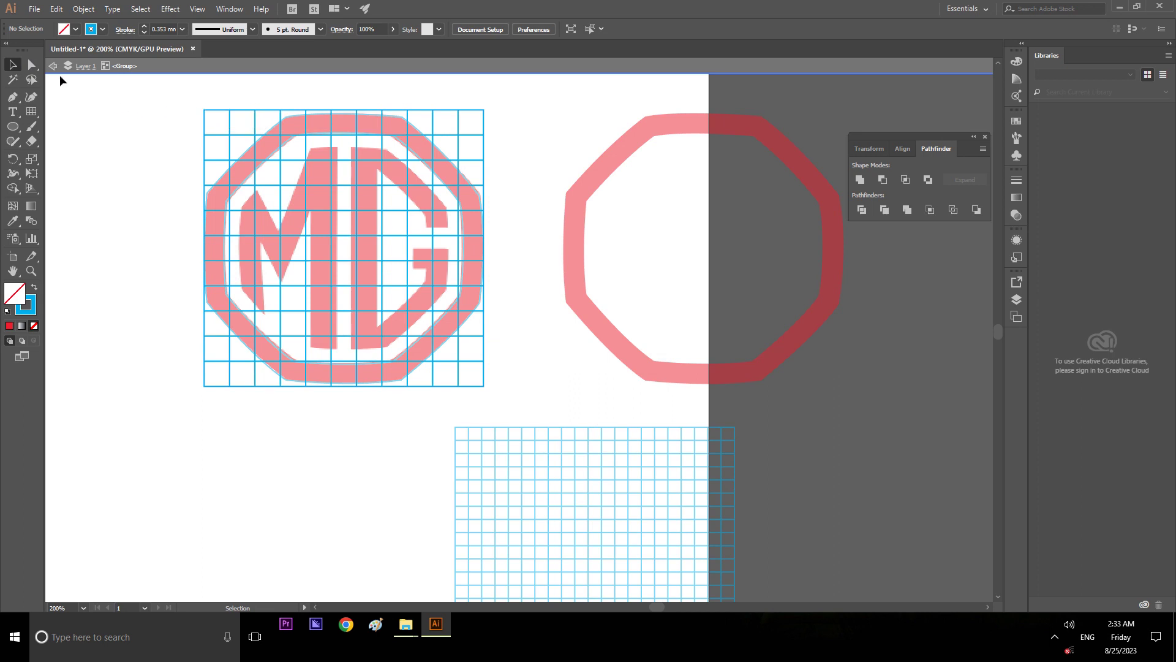
double_click(60, 79)
left_click(233, 136)
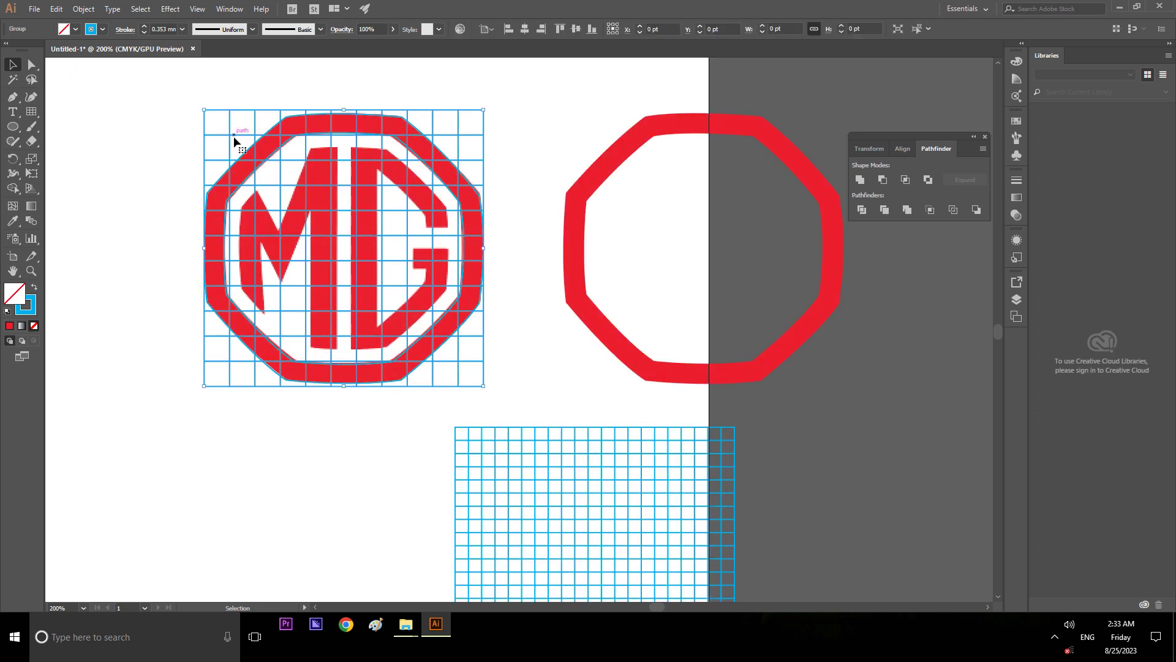
key("Delete")
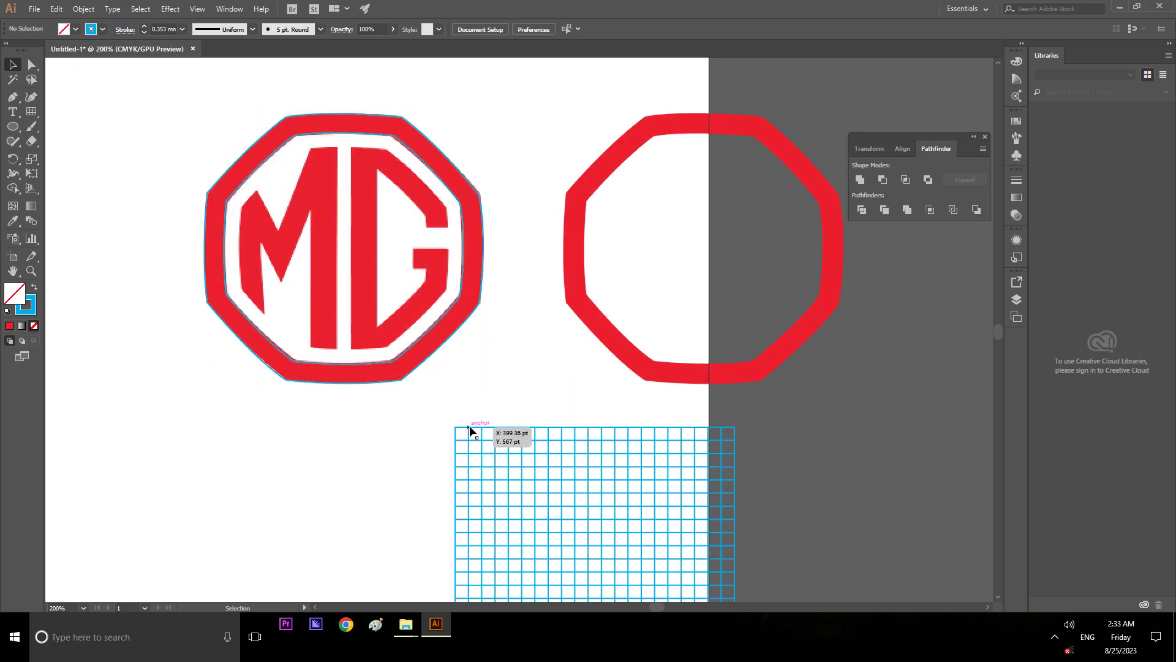
left_click(467, 429)
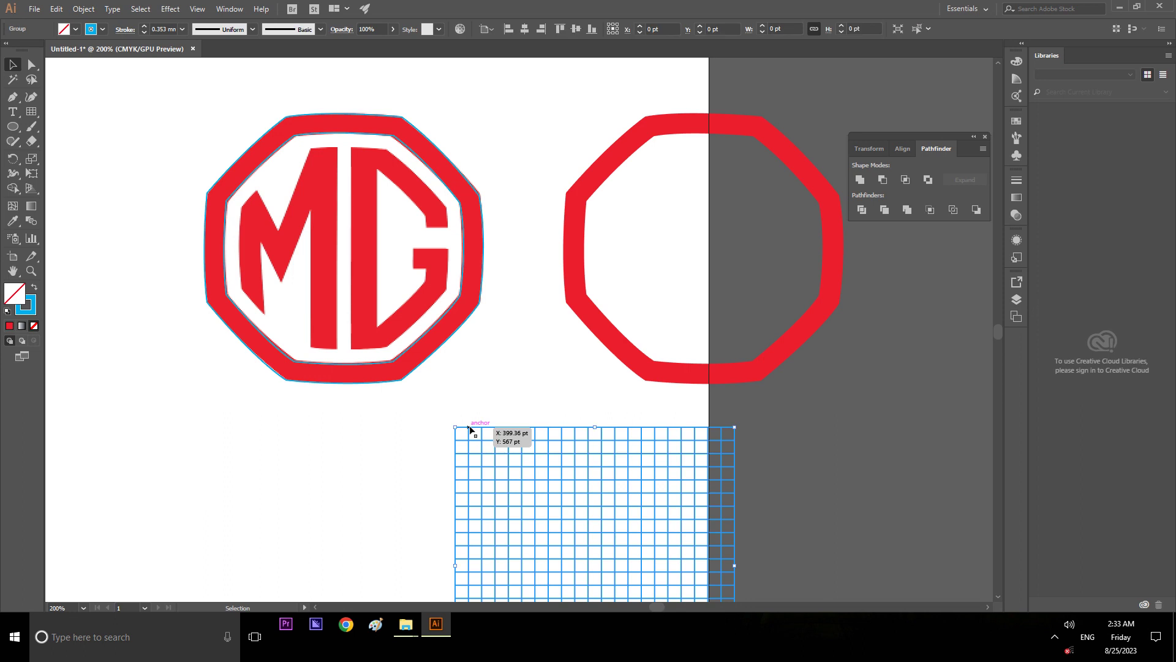
left_click(524, 30)
left_click(575, 28)
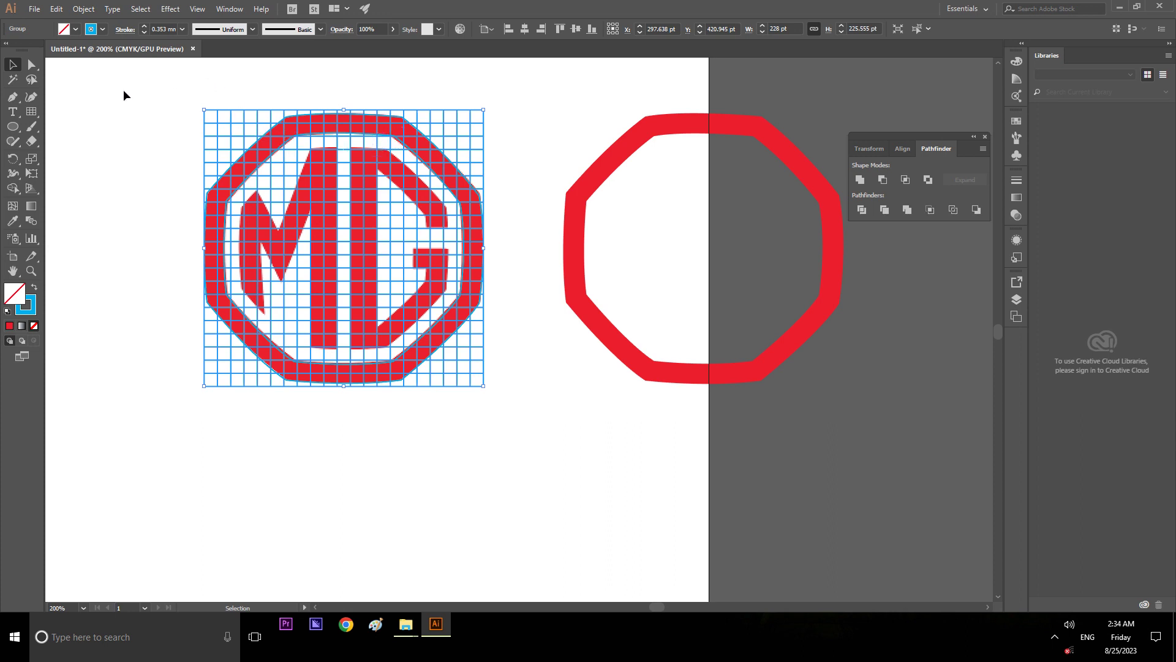
Step: Show the grid's Transform values and the Appearance panel, comparing it with Graphic Styles
left_click(33, 114)
left_click(905, 149)
left_click(867, 149)
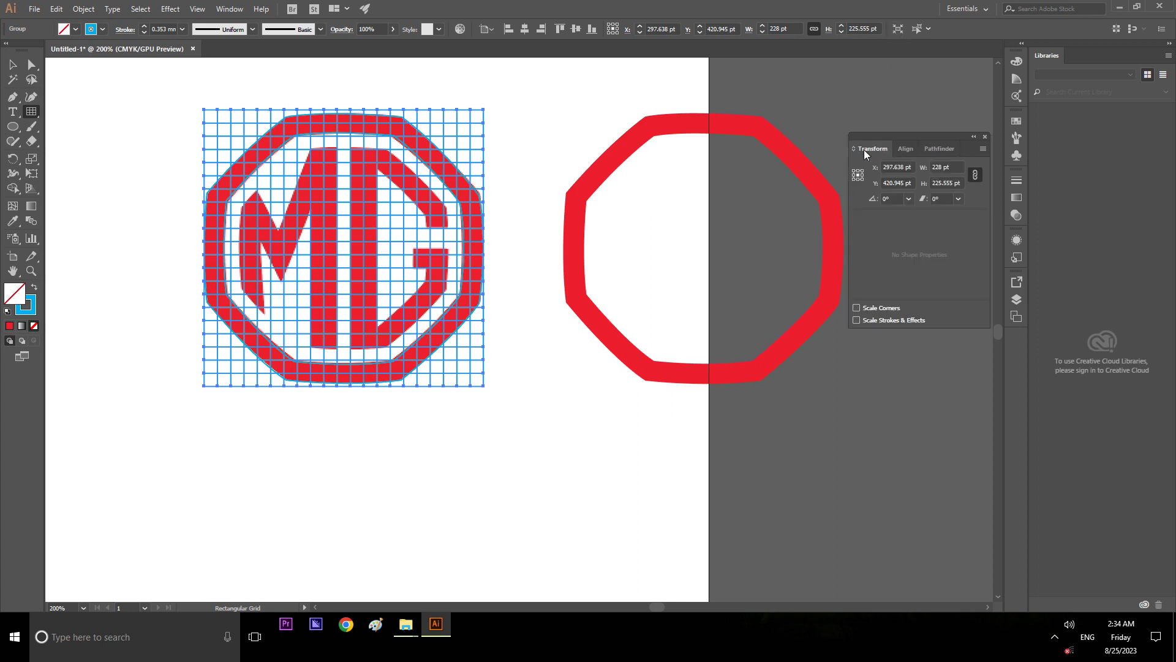
left_click(238, 10)
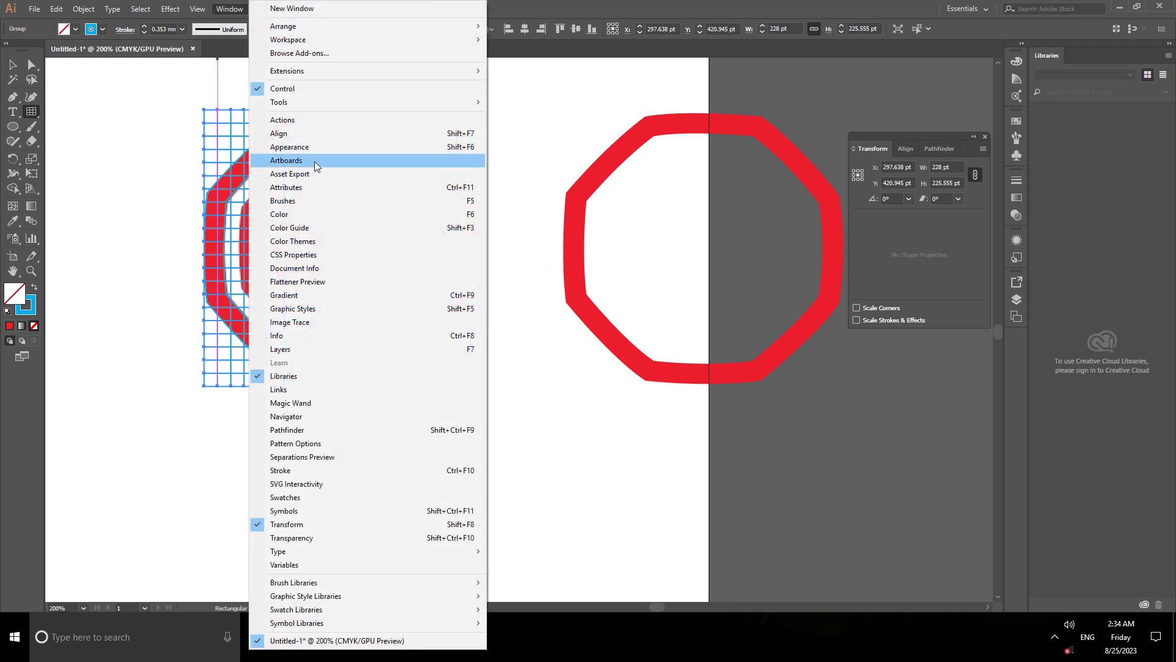
left_click(316, 147)
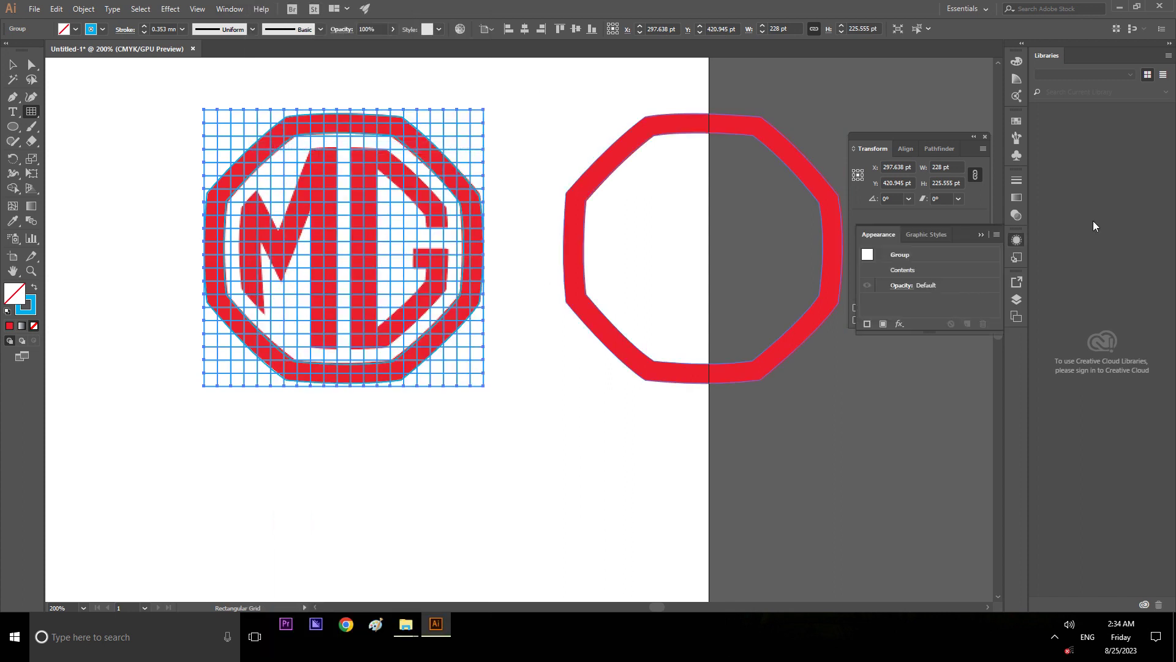
left_click(925, 235)
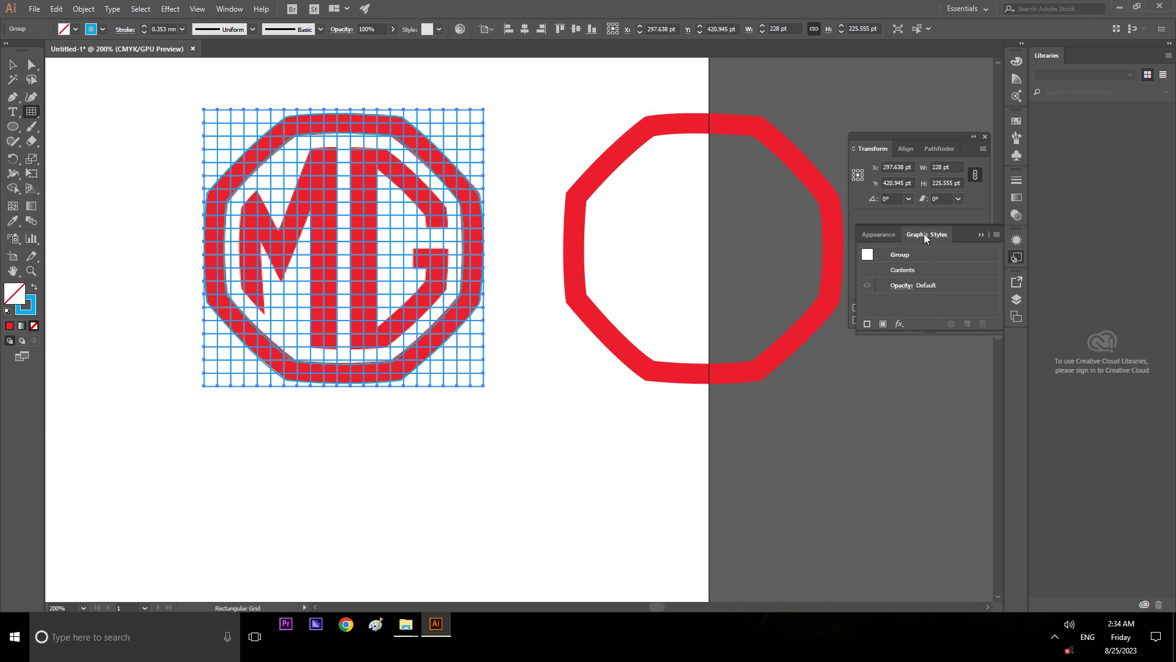
left_click(890, 233)
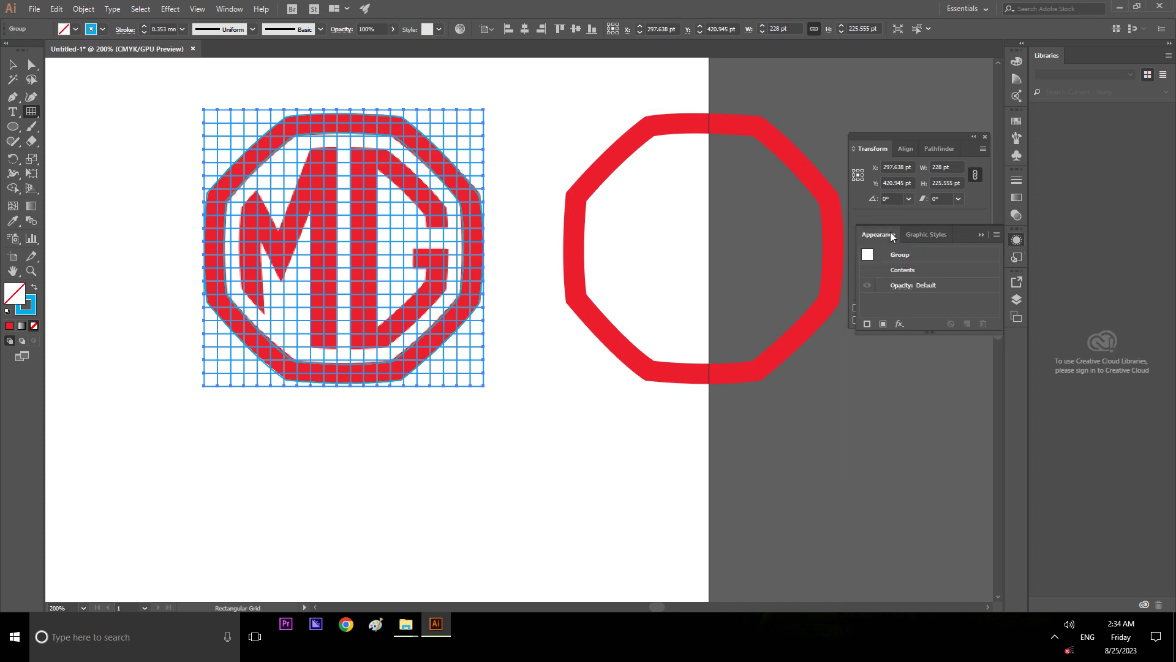
left_click(904, 272)
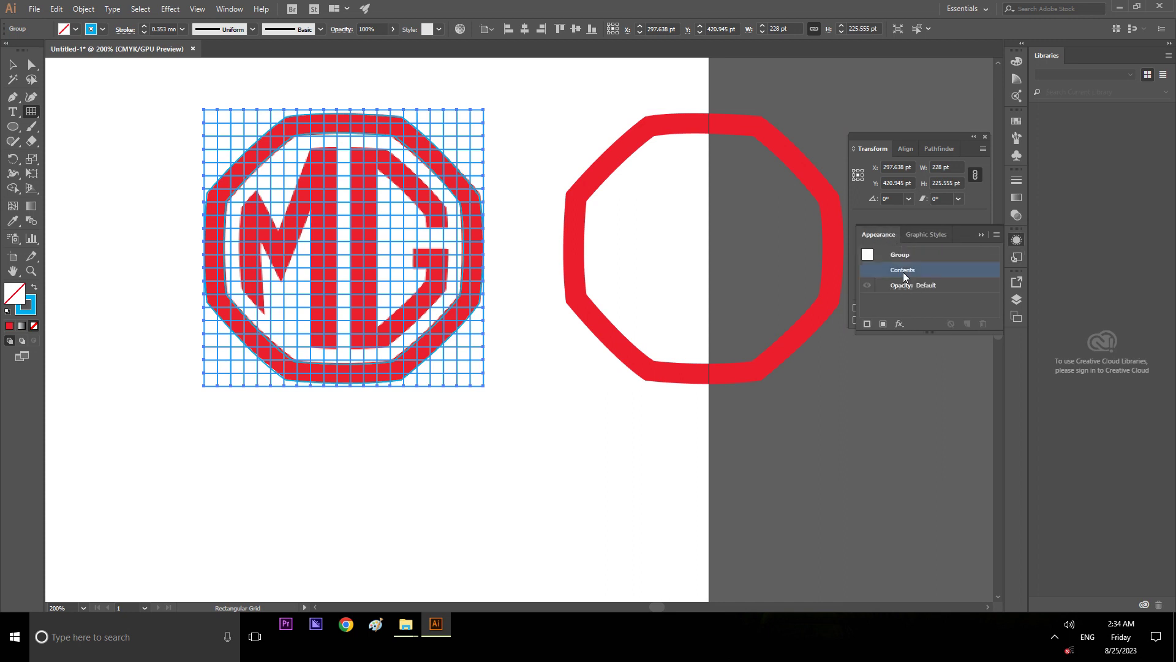
left_click(926, 236)
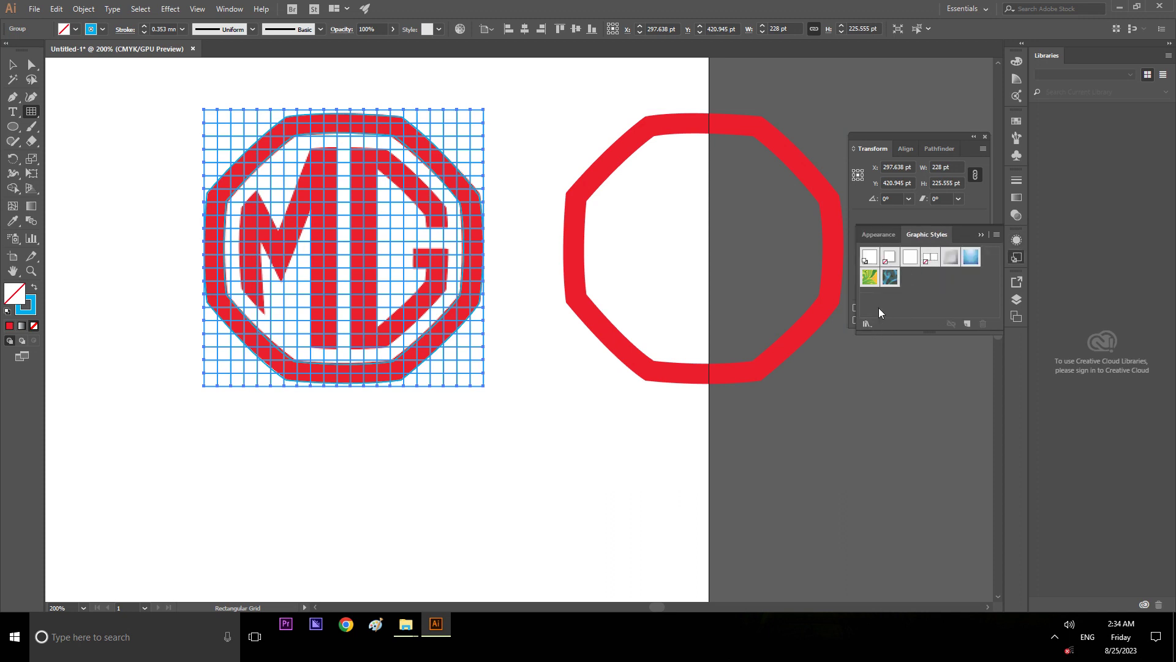
left_click(877, 235)
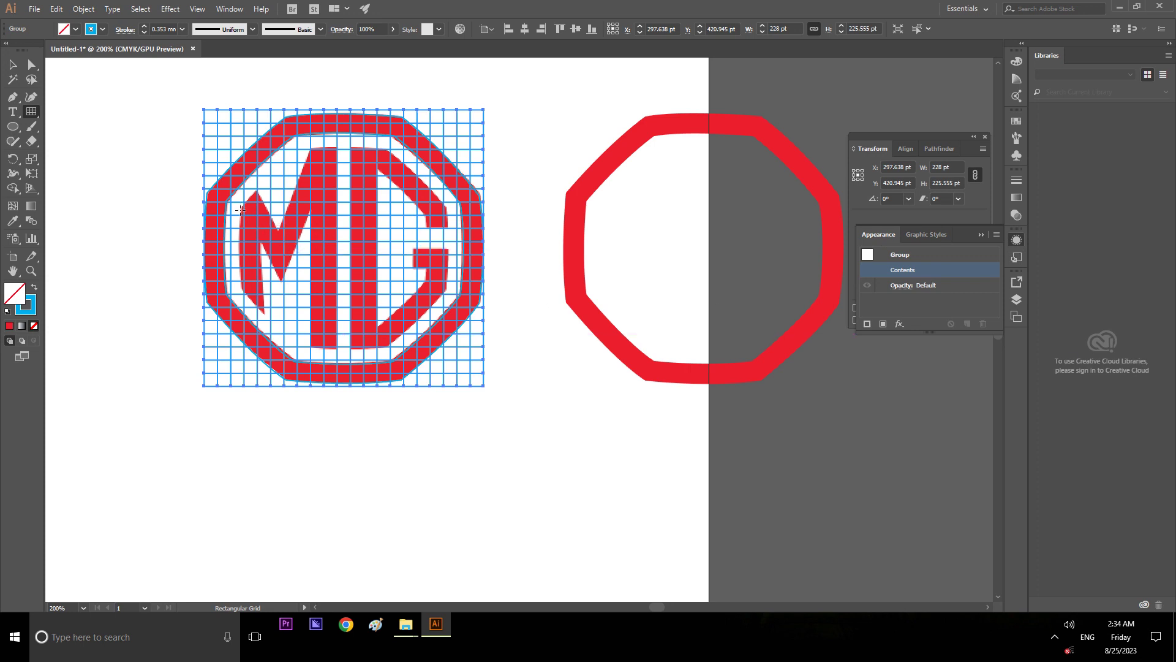
left_click(15, 192)
Step: Merge the grid cells along the M's stems into solid pieces with Shape Builder
left_click_drag(330, 153, 331, 177)
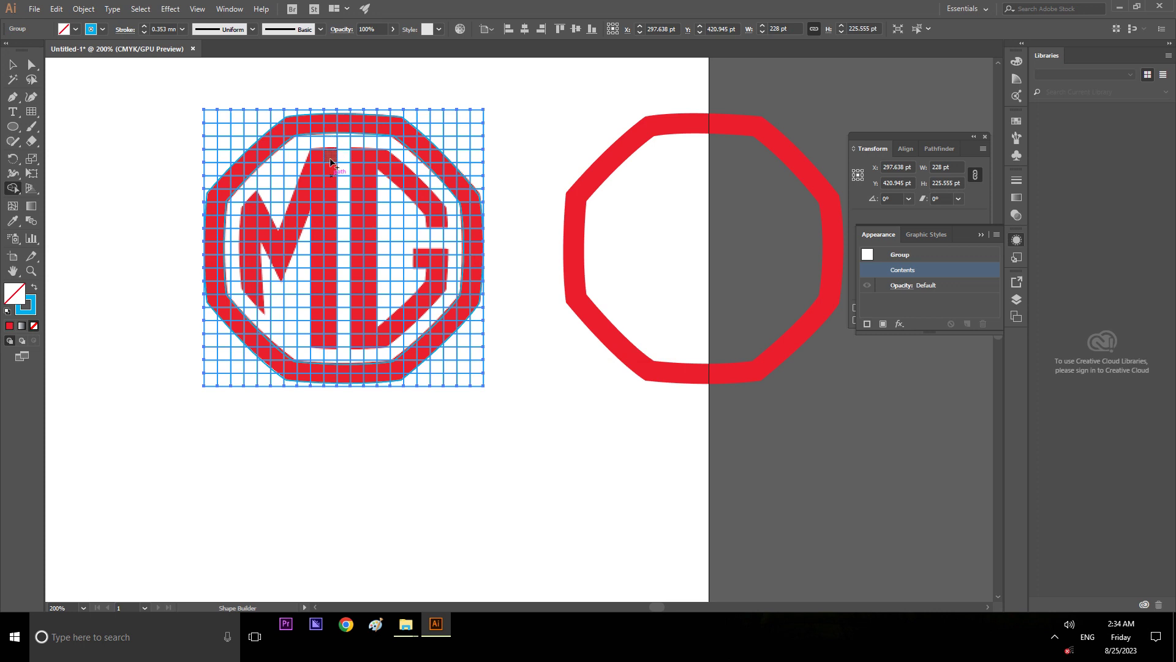
left_click_drag(330, 161, 330, 337)
mouse_move(331, 337)
left_mouse_down()
mouse_move(319, 348)
mouse_move(316, 163)
left_mouse_up()
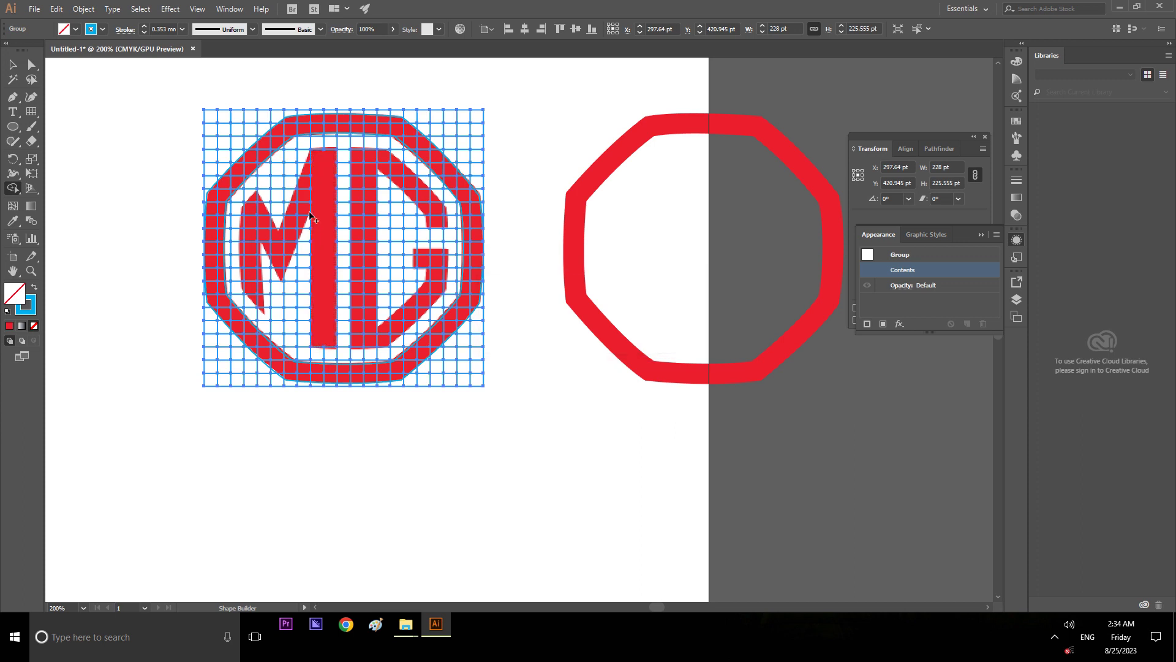
left_click_drag(304, 211, 308, 162)
left_click_drag(311, 172, 308, 213)
Step: Reselect the grid group, briefly try Live Paint Bucket, then return to Selection
left_click(11, 65)
left_click(157, 217)
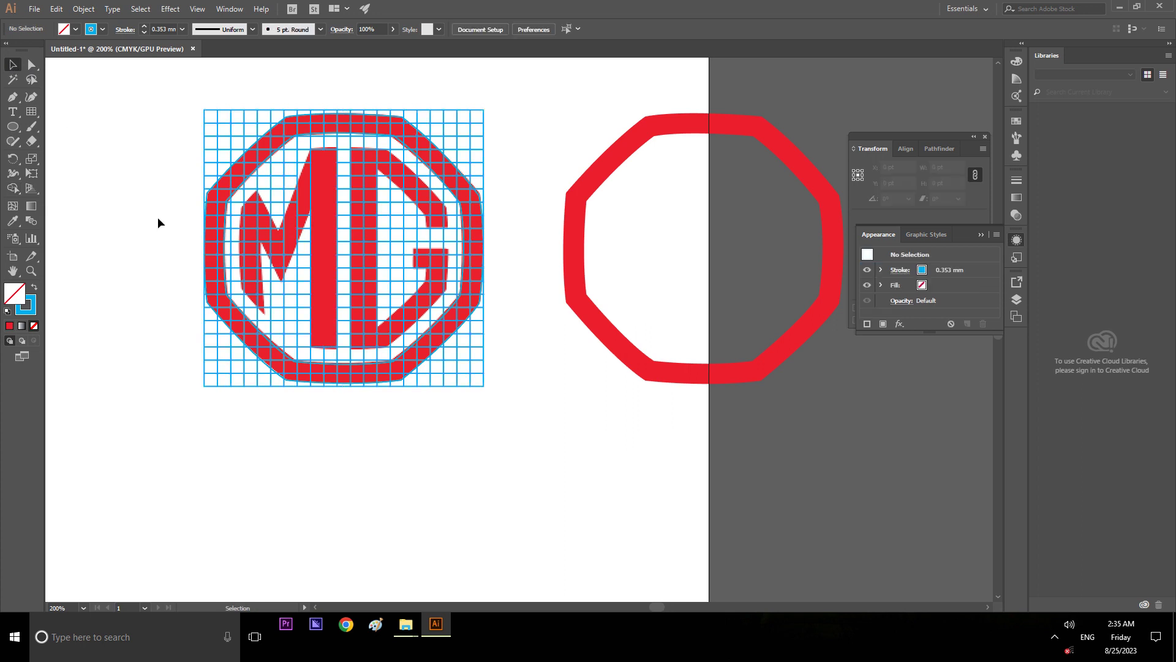
key("ctrl+z")
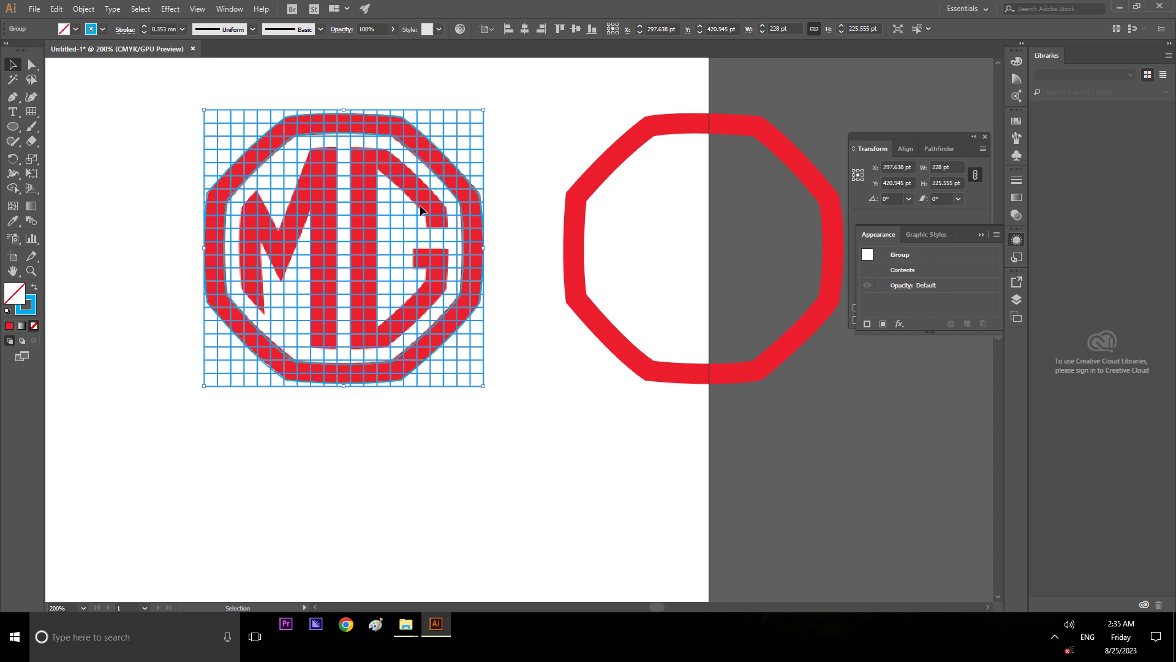
key("k")
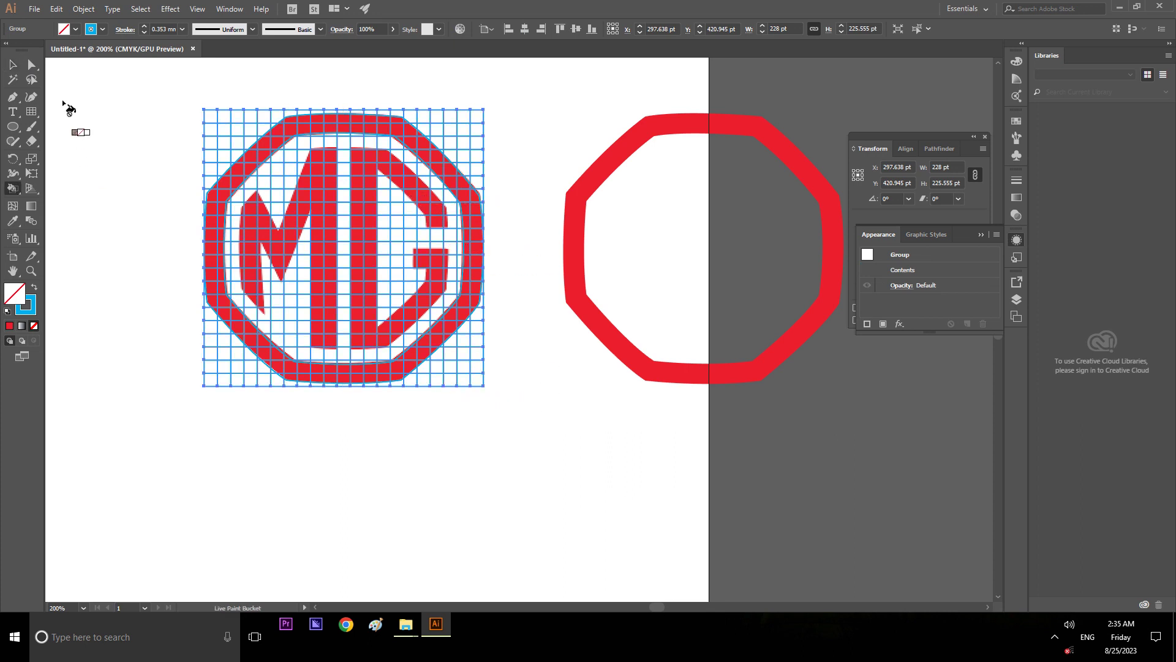
left_click(14, 66)
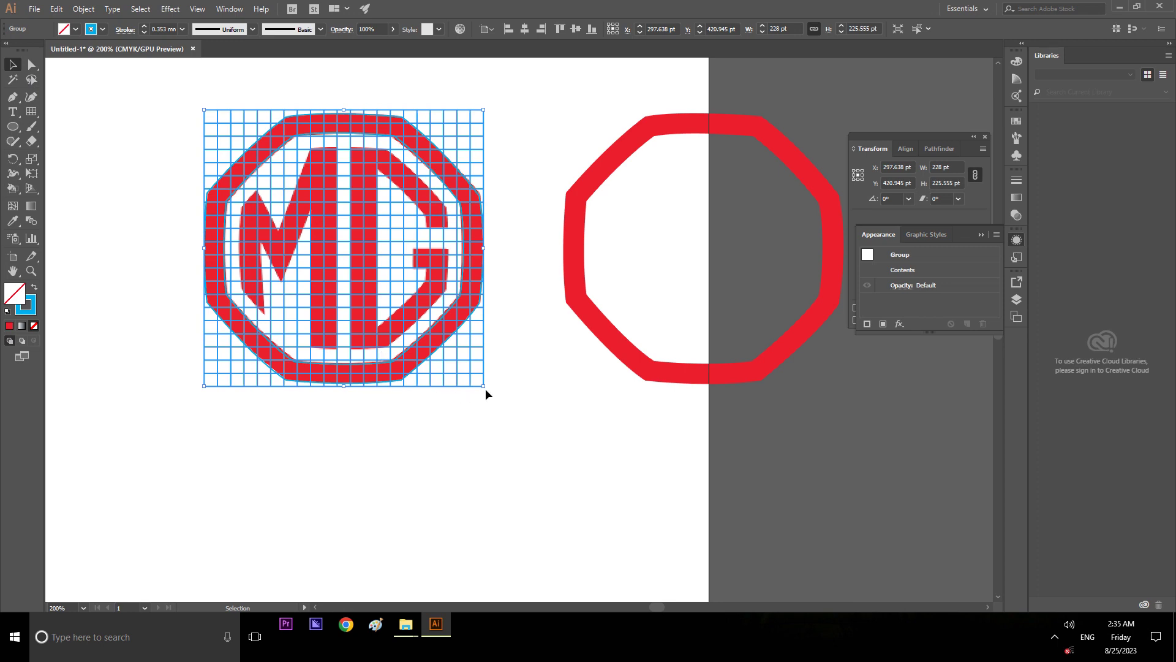
Step: Rotate the grid group to 45° so it sits as a diamond over the logo
mouse_move(486, 389)
left_mouse_down()
mouse_move(545, 201)
mouse_move(517, 78)
mouse_move(522, 125)
left_mouse_up()
left_click_drag(520, 156, 513, 196)
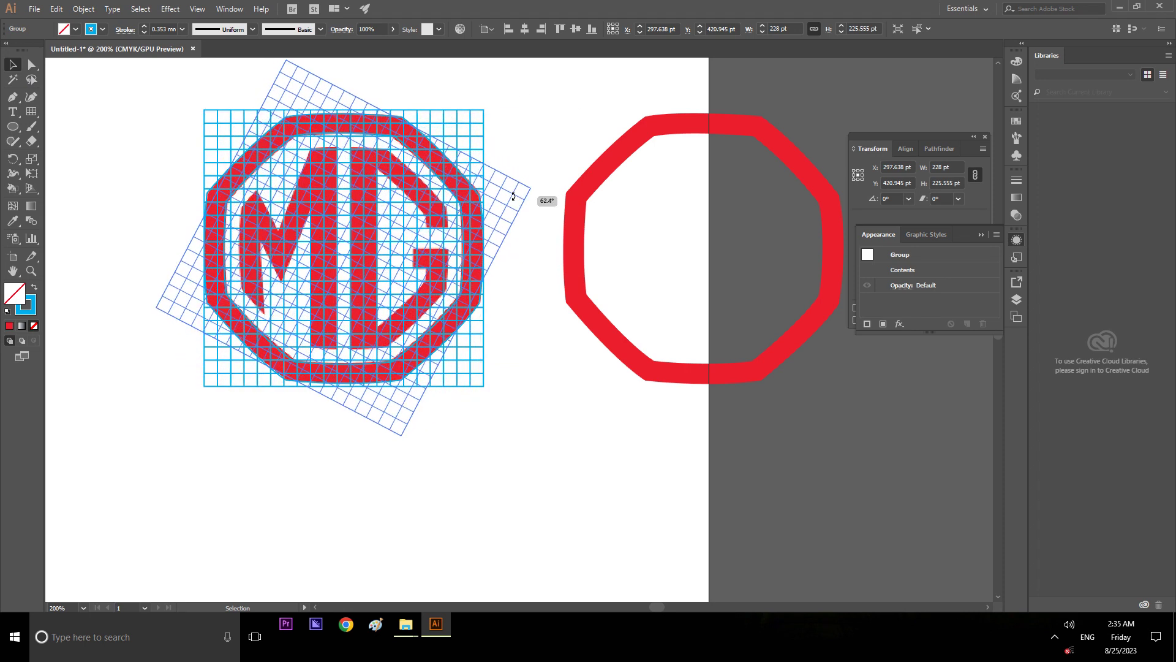
left_click_drag(514, 196, 513, 194)
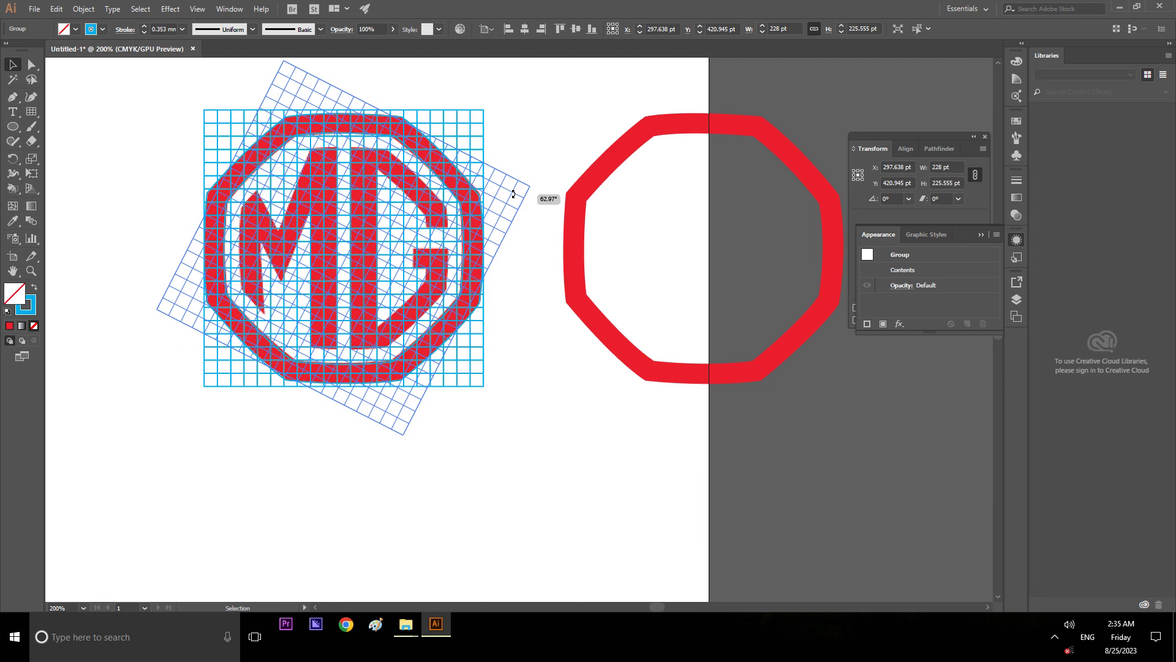
mouse_move(514, 195)
left_mouse_down()
mouse_move(492, 126)
mouse_move(501, 97)
left_mouse_up()
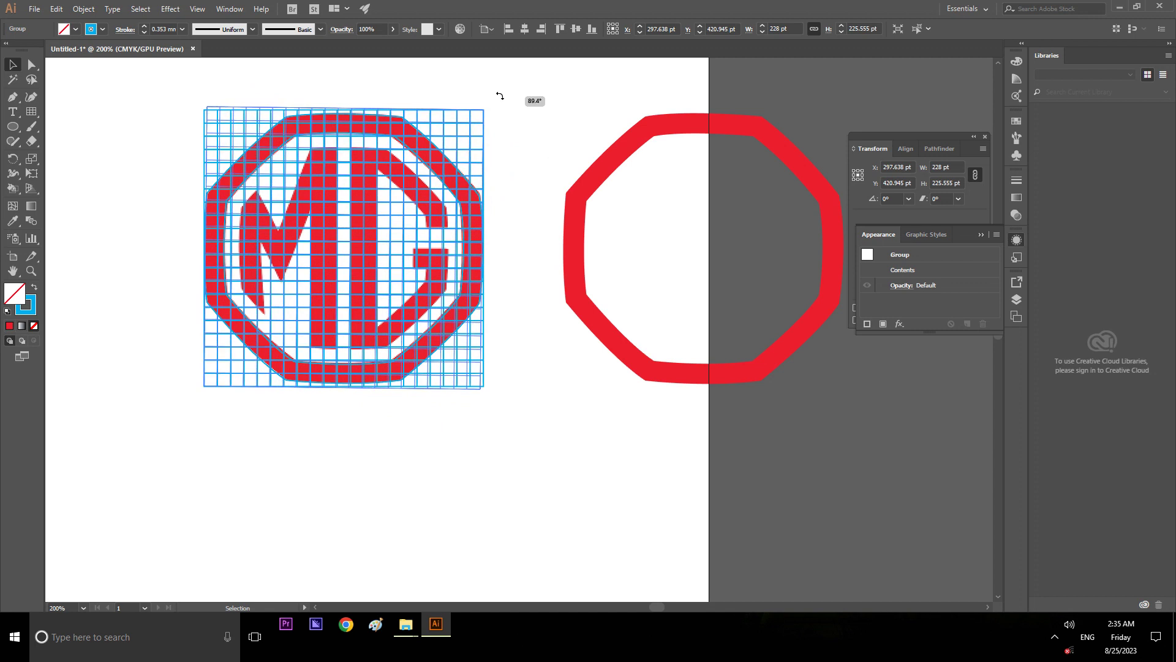
mouse_move(501, 98)
left_mouse_down()
mouse_move(524, 231)
mouse_move(499, 293)
left_mouse_up()
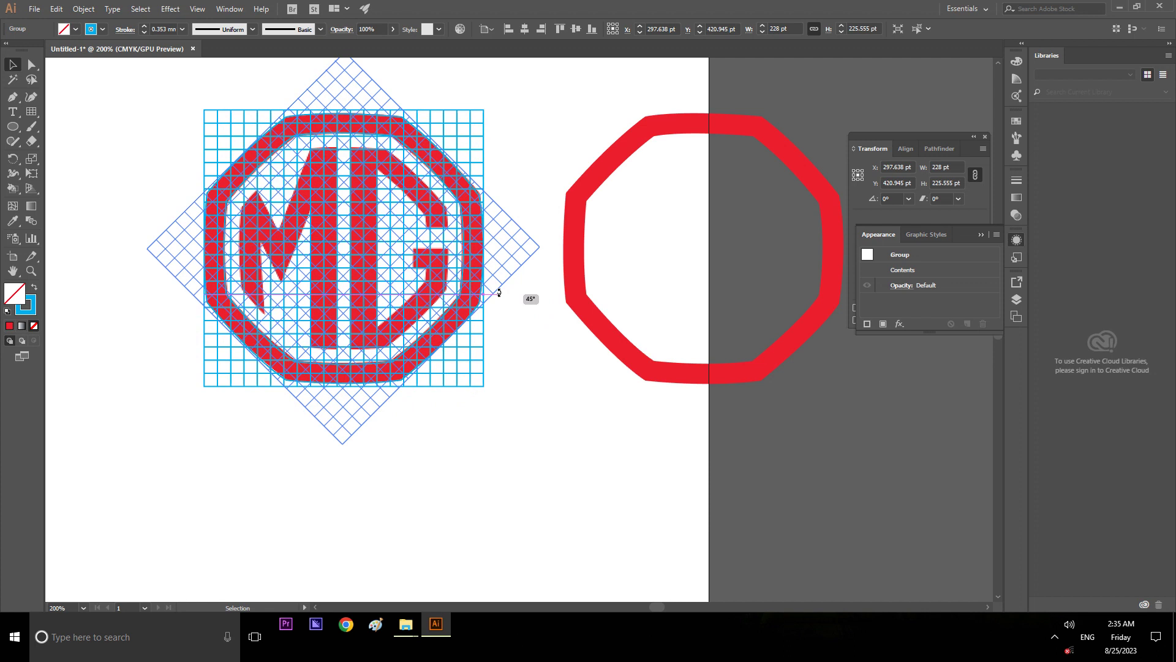
left_click_drag(500, 293, 498, 294)
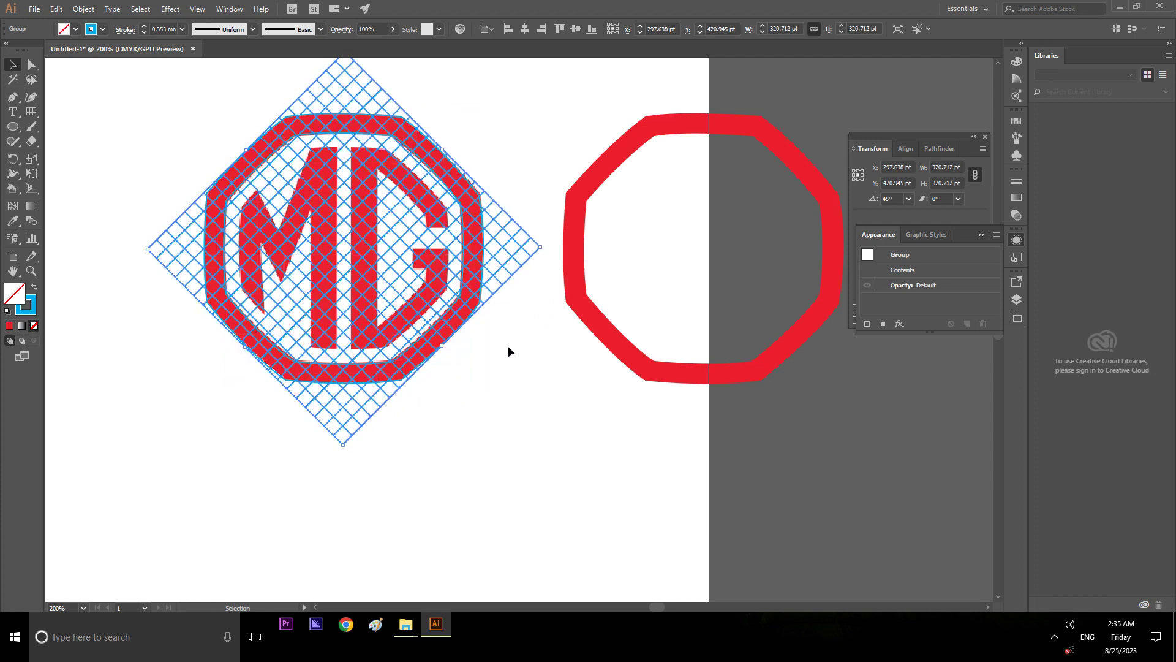
Step: Reselect the rotated grid, then open and cancel the Rotate settings
key("a")
key("v")
left_click(519, 356)
left_click(519, 268)
key("ctrl+shift+a")
left_click(519, 268)
left_click(18, 177)
double_click(13, 159)
key("Escape")
left_click(14, 144)
left_click_drag(15, 144, 18, 132)
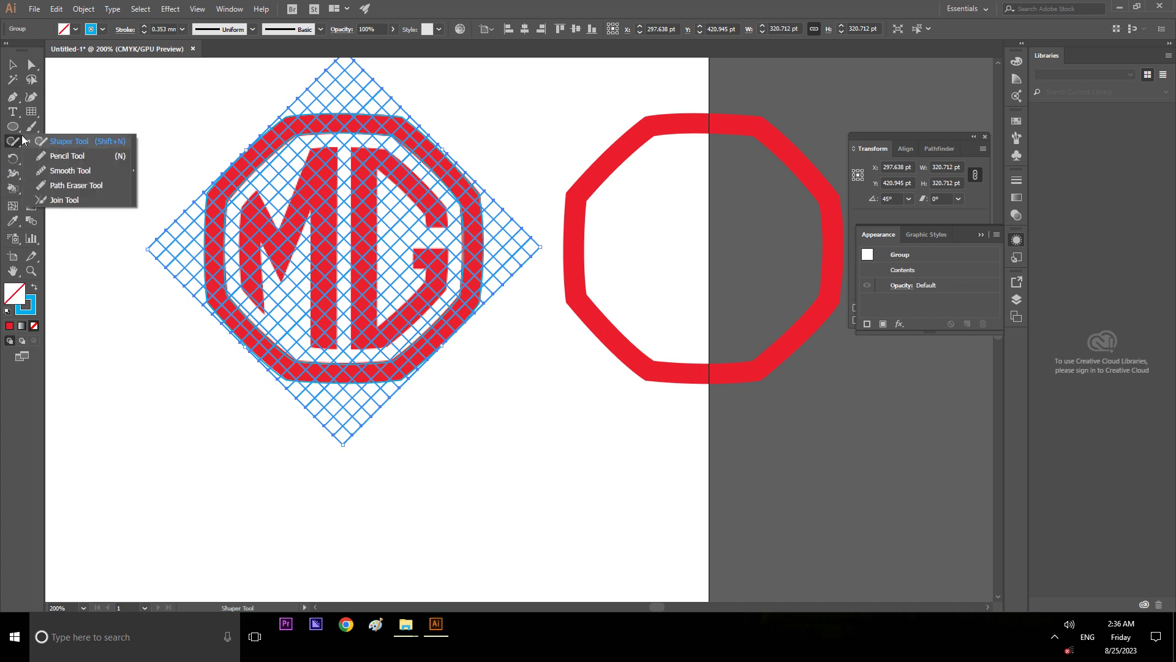
left_click(18, 132)
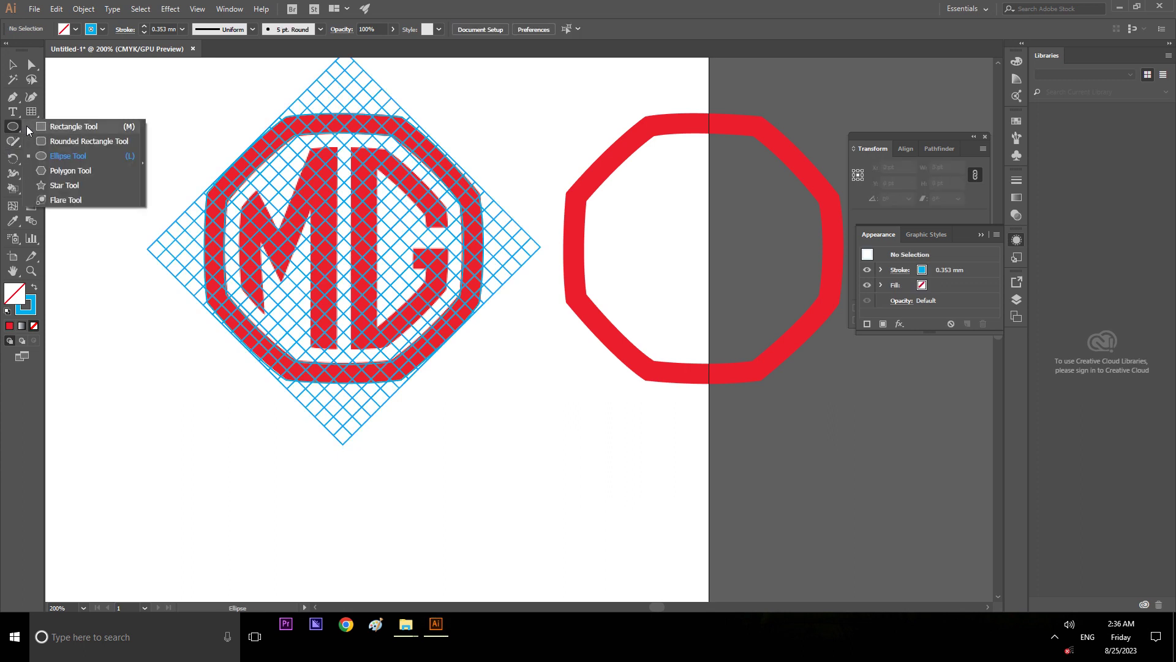
left_click(33, 109)
left_click_drag(33, 112, 34, 116)
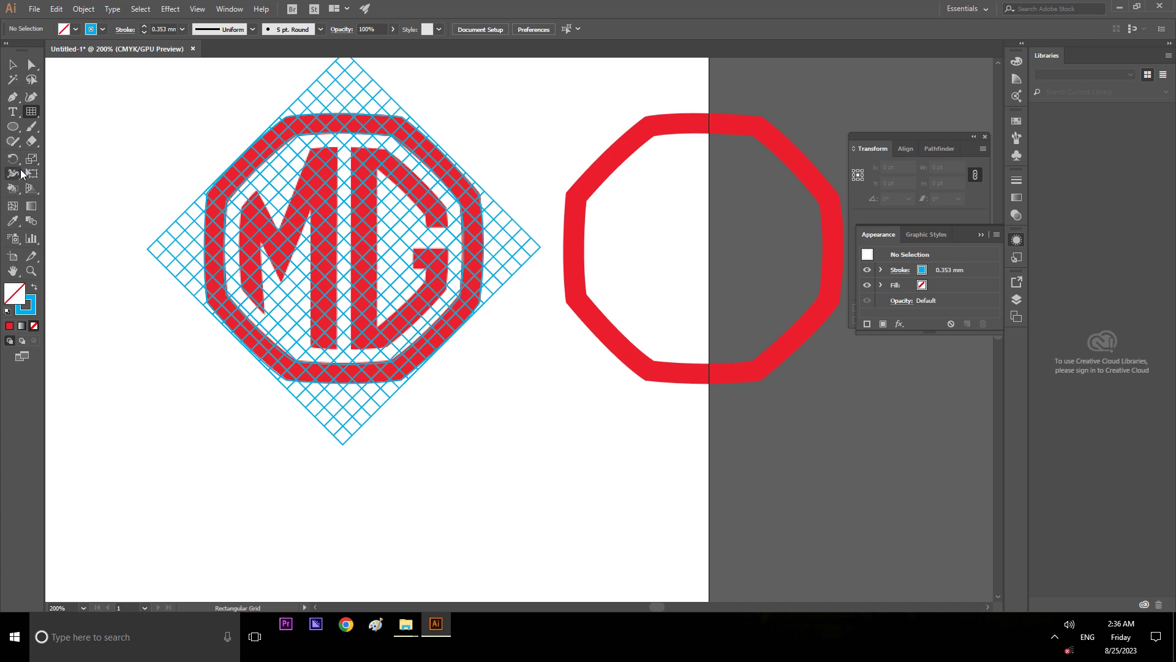
left_click(13, 189)
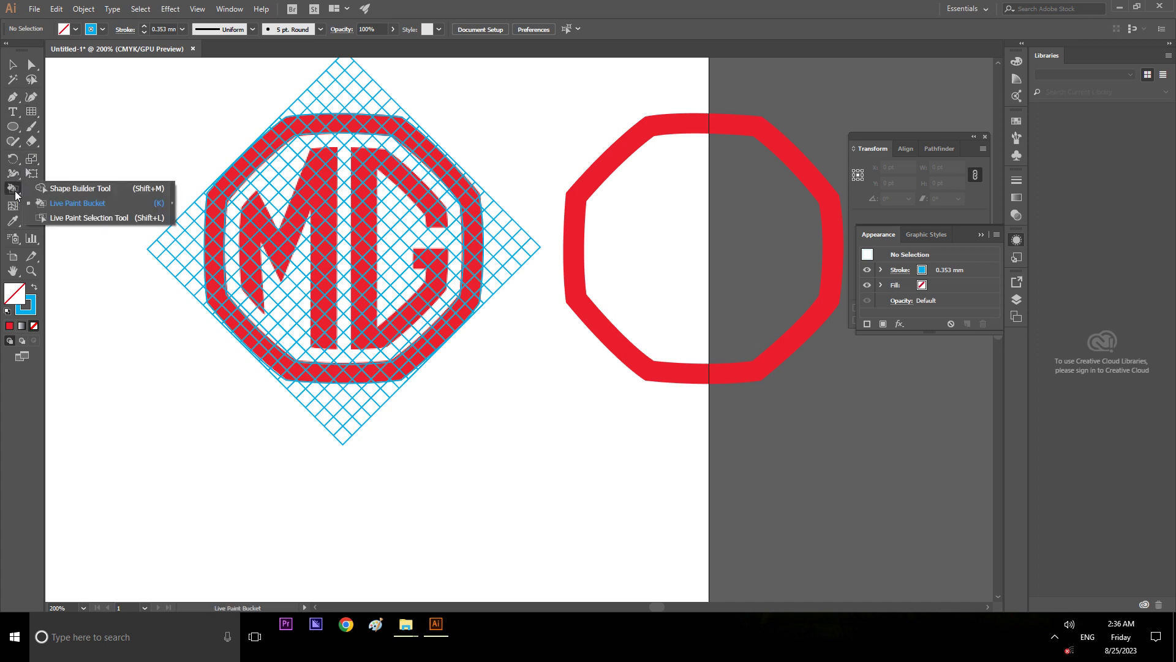
left_click(52, 192)
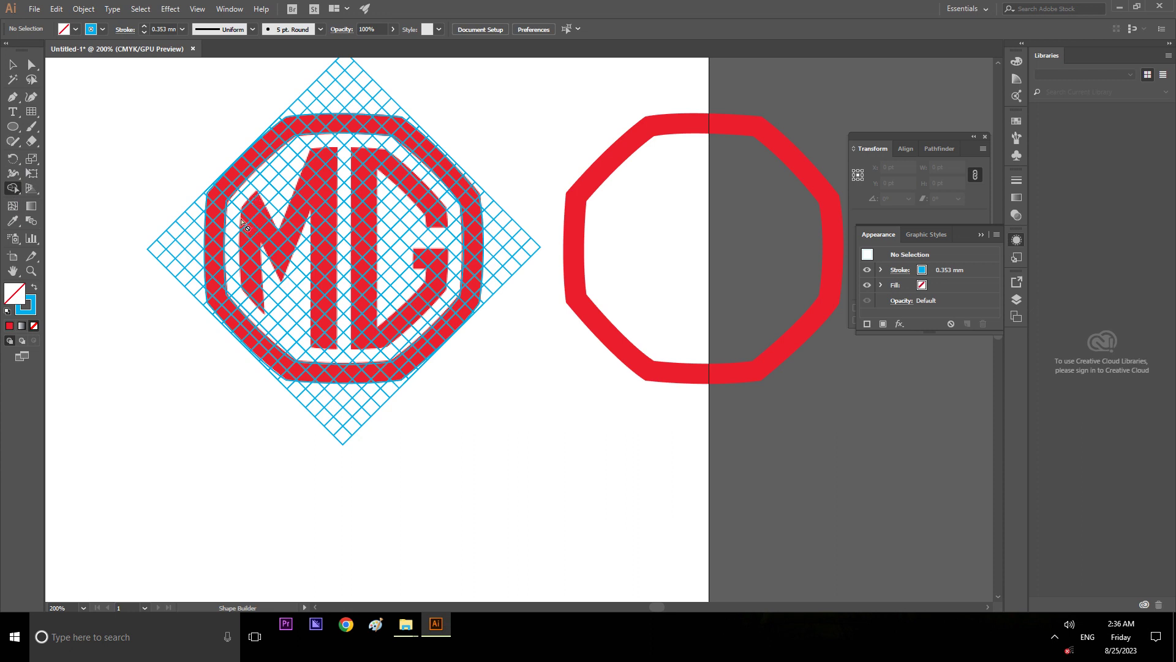
Step: Merge the grid cells up the M's right stem with Shape Builder, then undo that merge
left_click(13, 64)
left_click(212, 193)
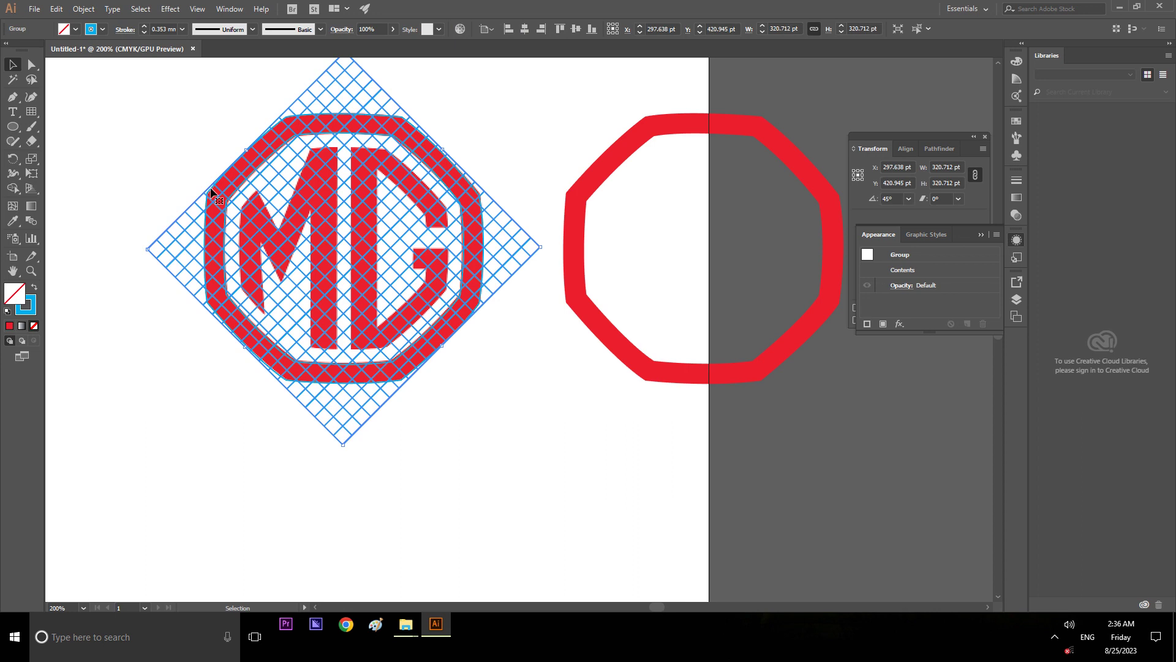
left_click(12, 188)
left_click(325, 341)
left_click_drag(326, 340, 326, 147)
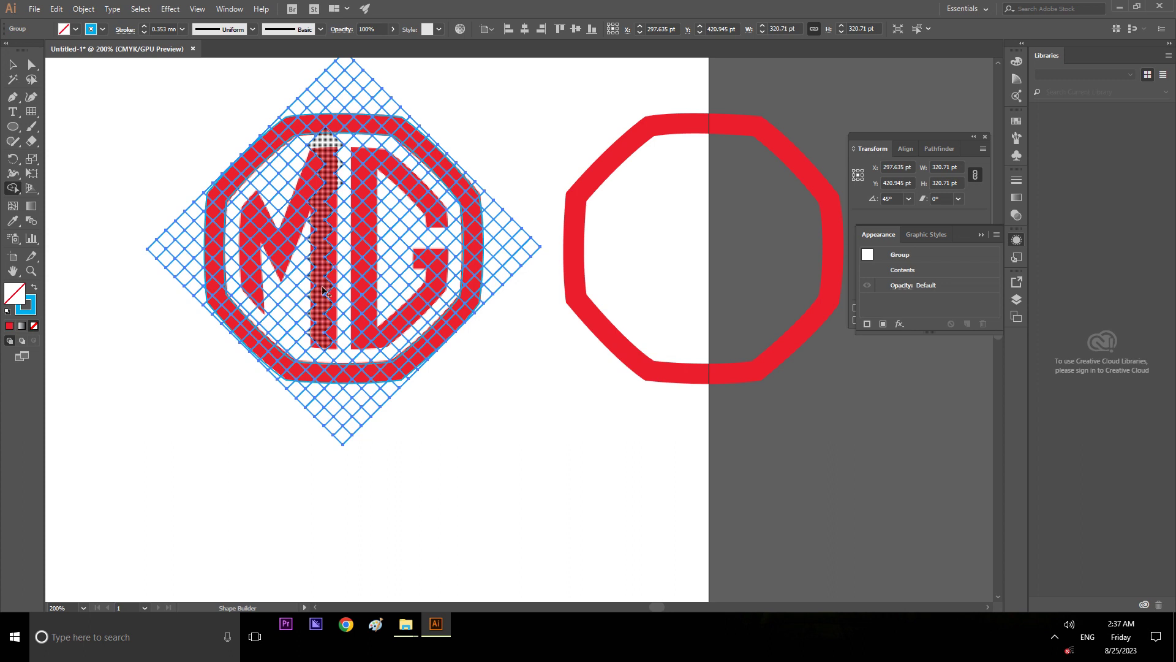
key("ctrl+z")
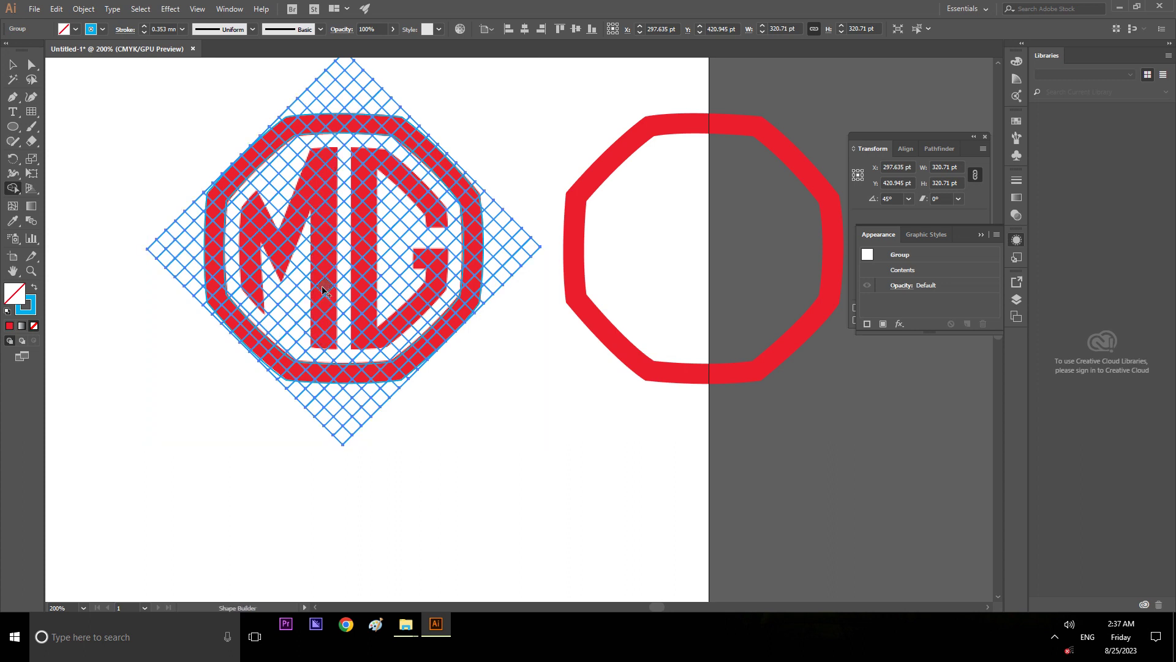
left_click(13, 64)
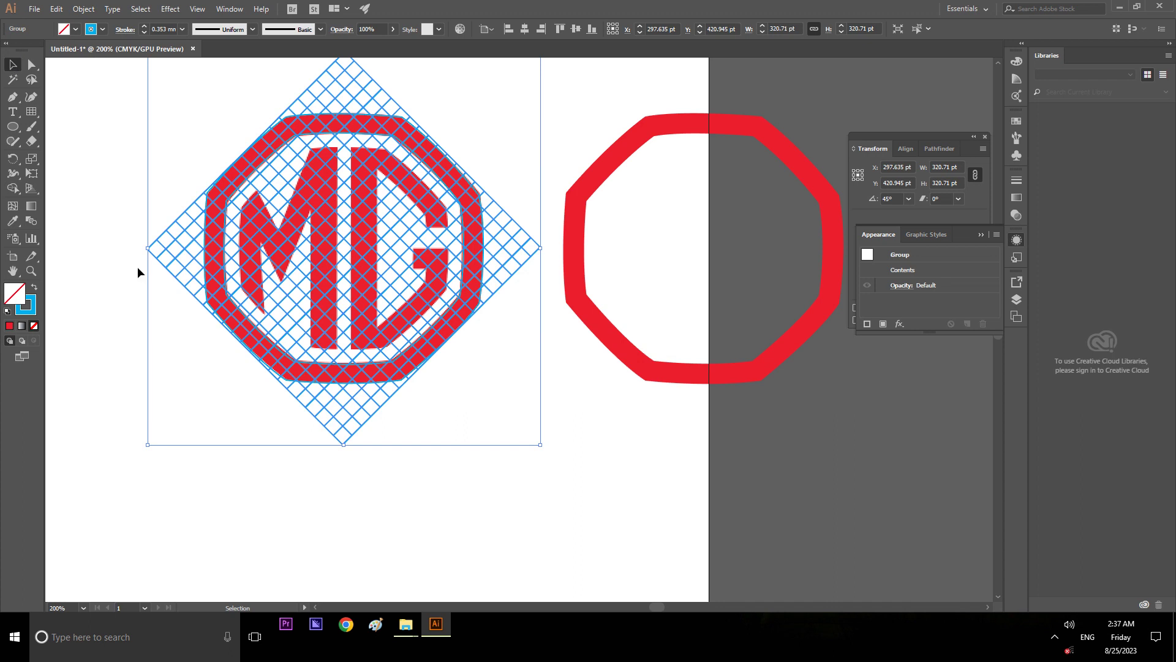
Step: Begin the M outline with the Pen along its left edge and inner corner
left_click(610, 432)
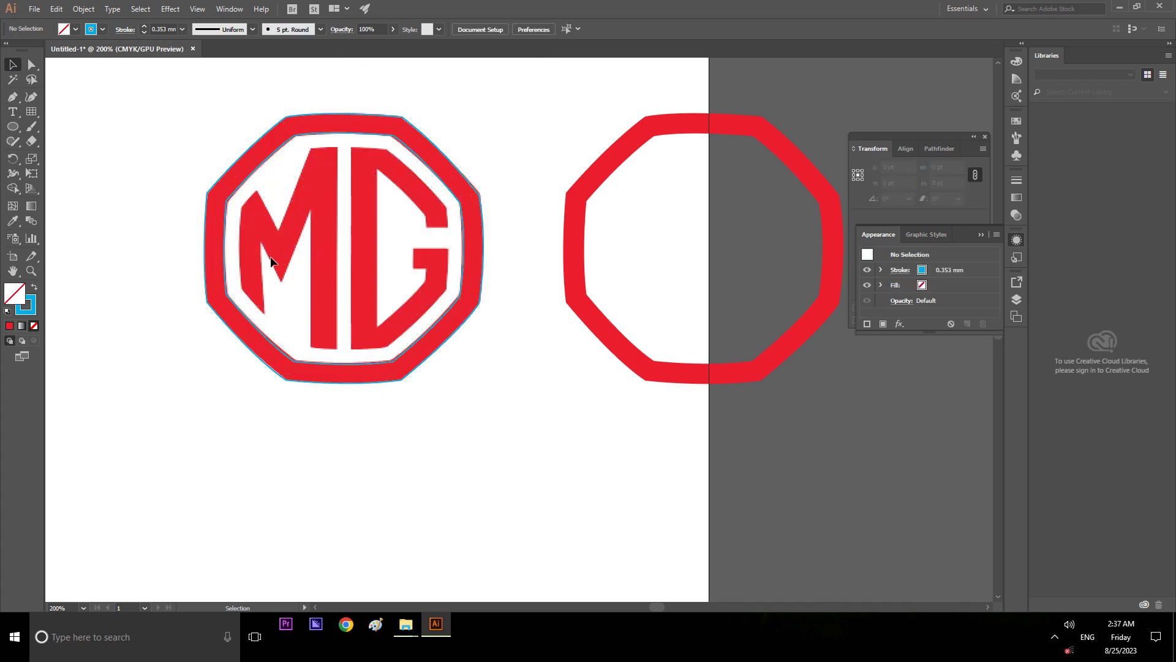
scroll(248, 244, "up", 2)
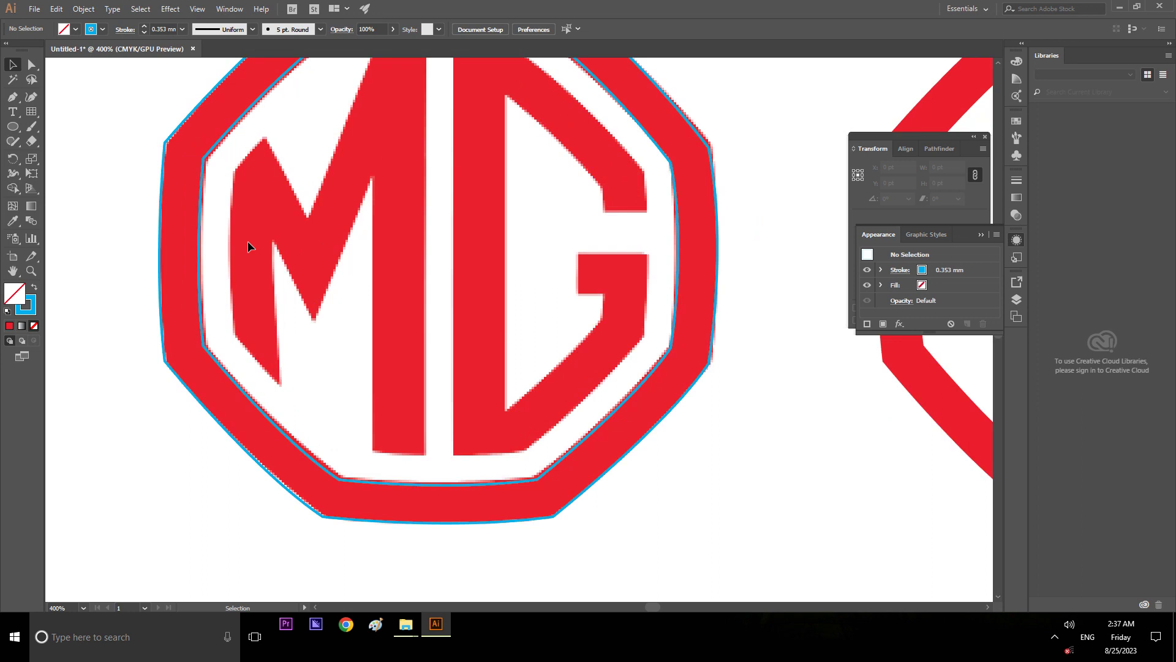
scroll(260, 249, "down", 1)
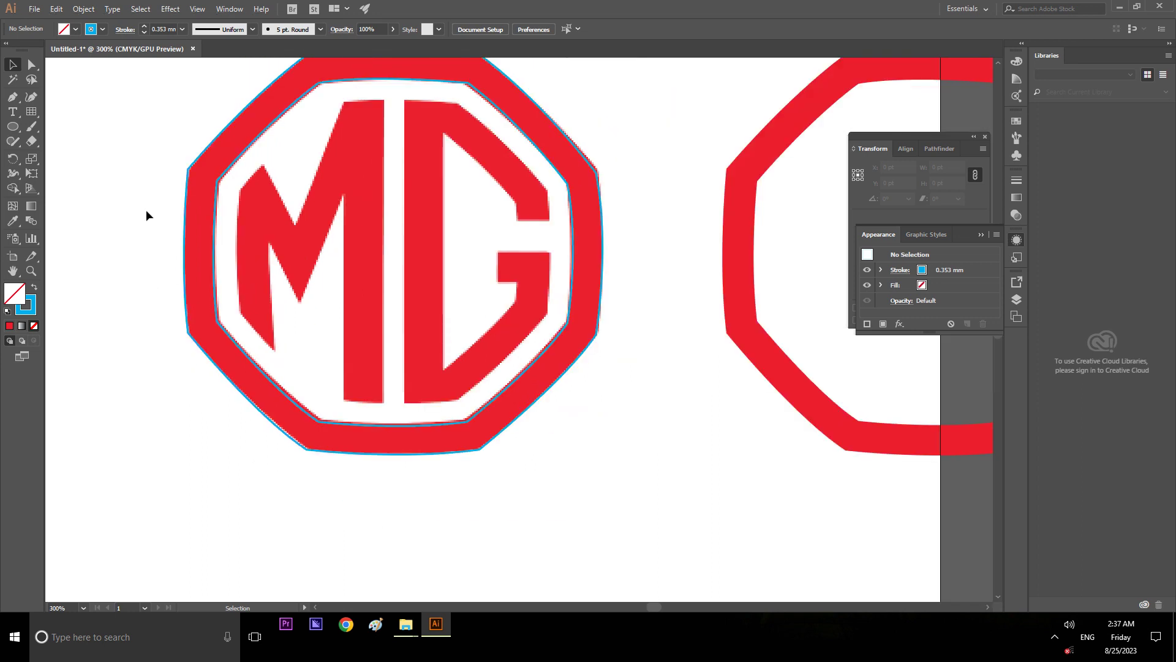
left_click_drag(12, 97, 56, 104)
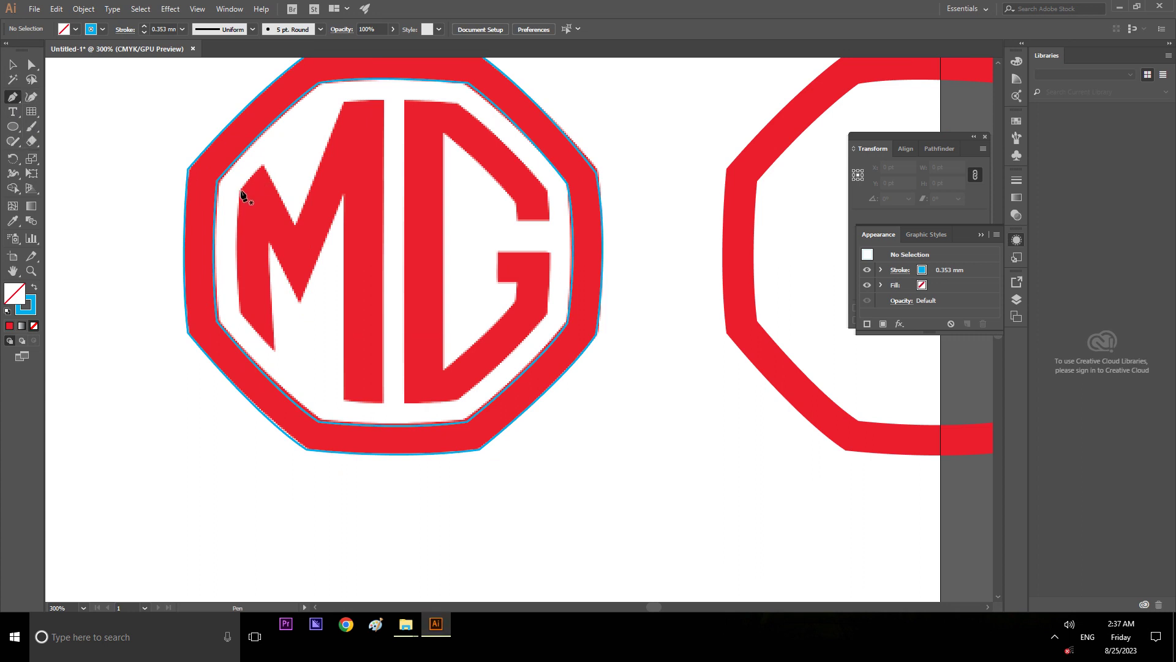
left_click(239, 191)
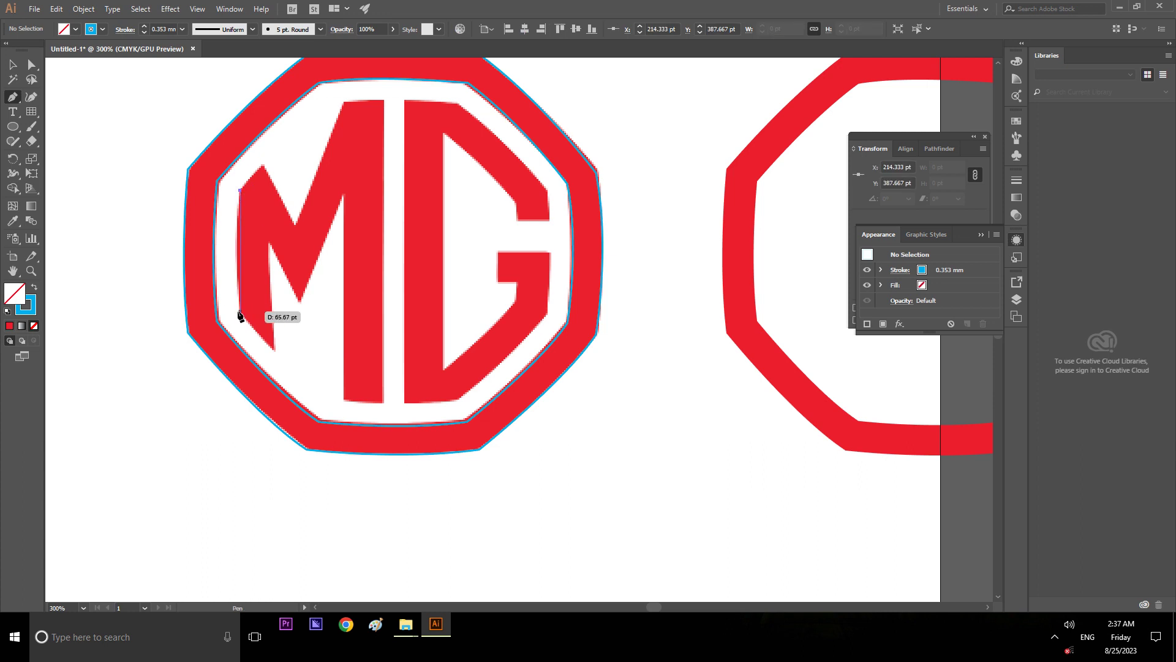
left_click_drag(240, 314, 248, 398)
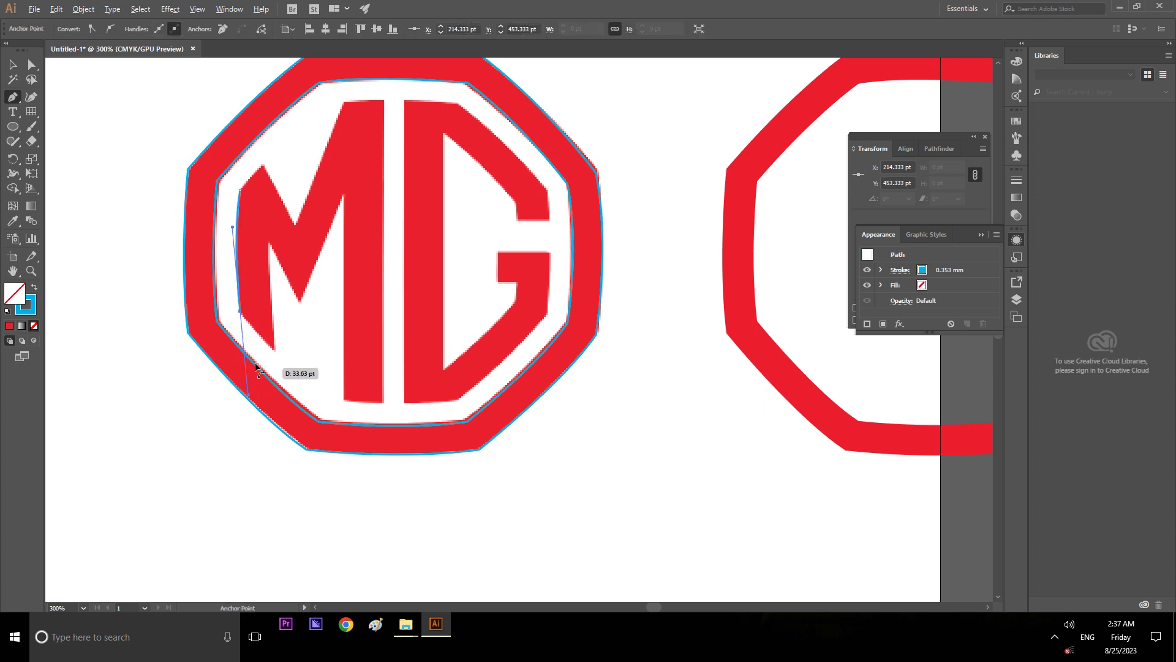
left_click(240, 311)
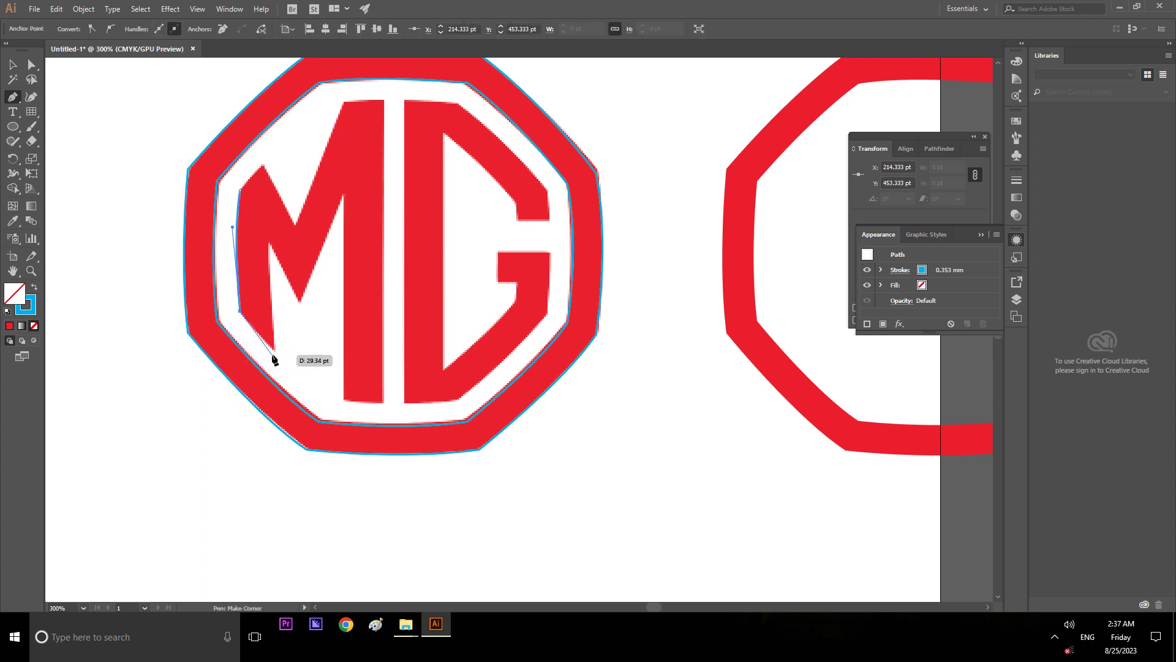
left_click(274, 351)
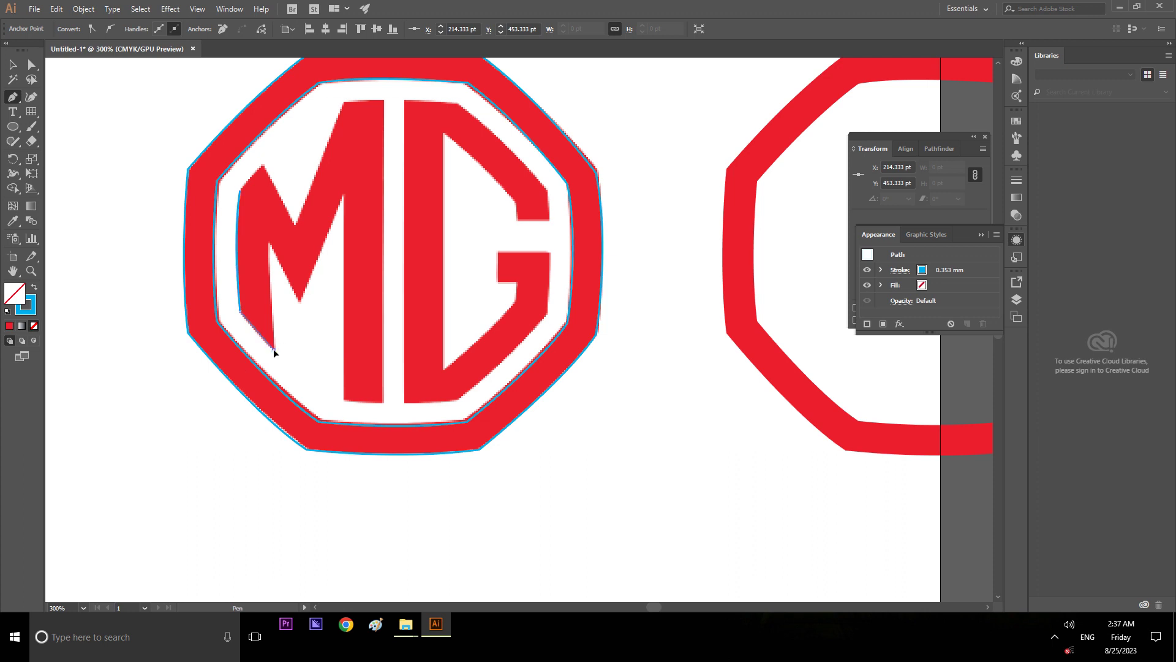
left_click(269, 243)
left_click_drag(269, 230, 269, 228)
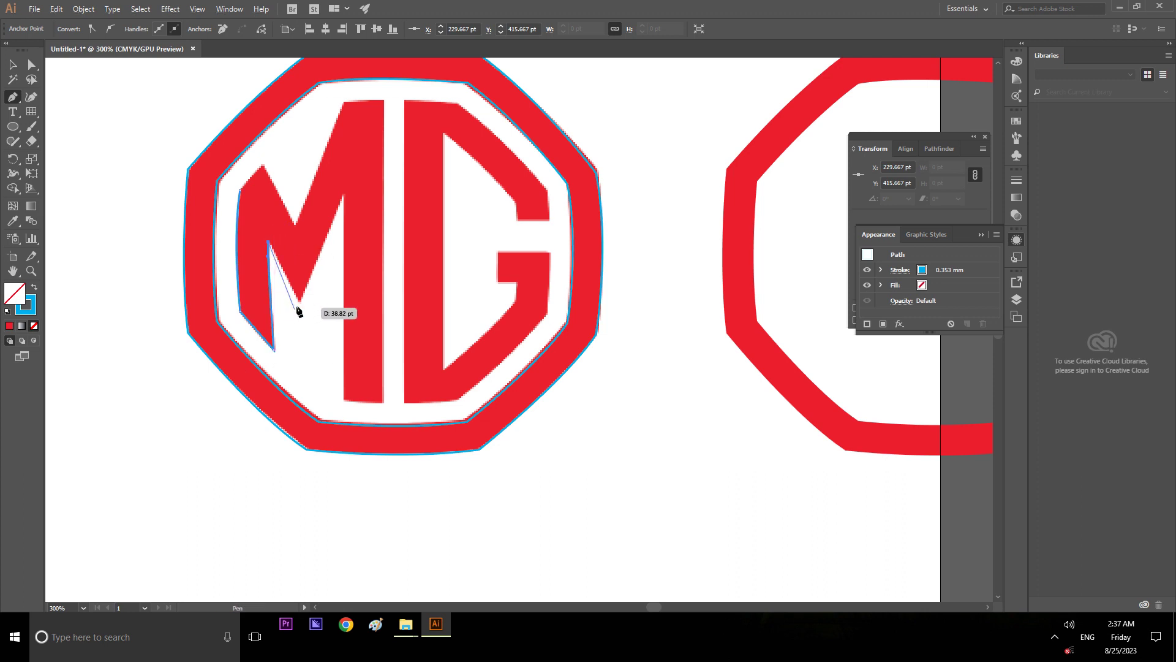
Step: Trace the M's middle V and right stem, then curve back down its left side
left_click(299, 301)
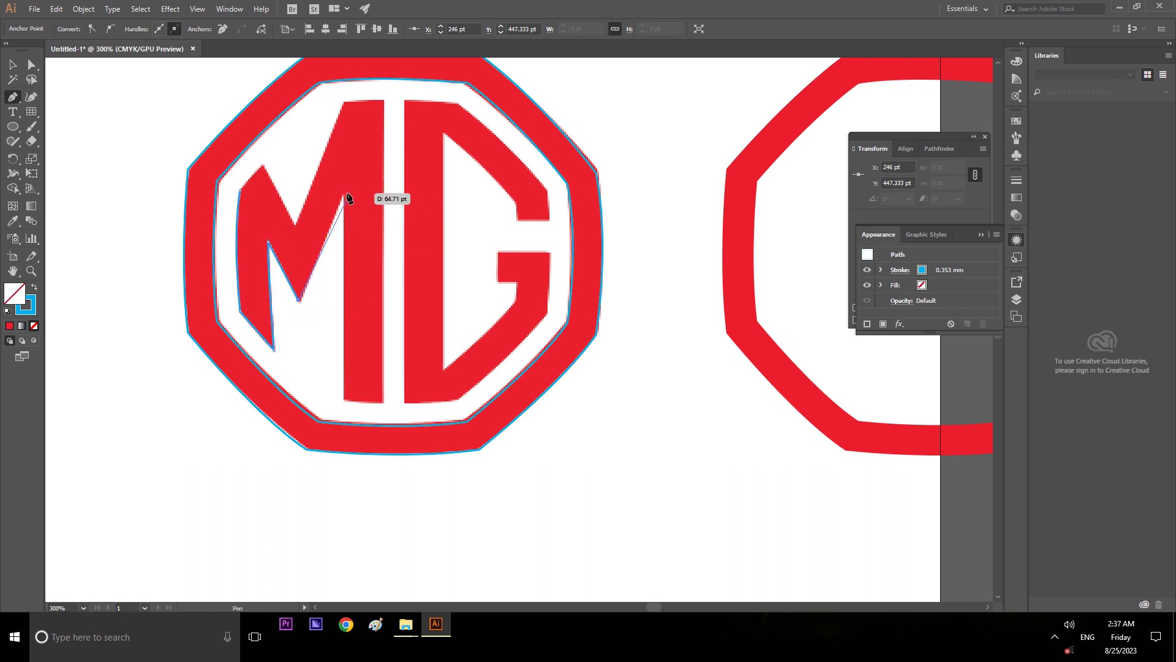
left_click(343, 195)
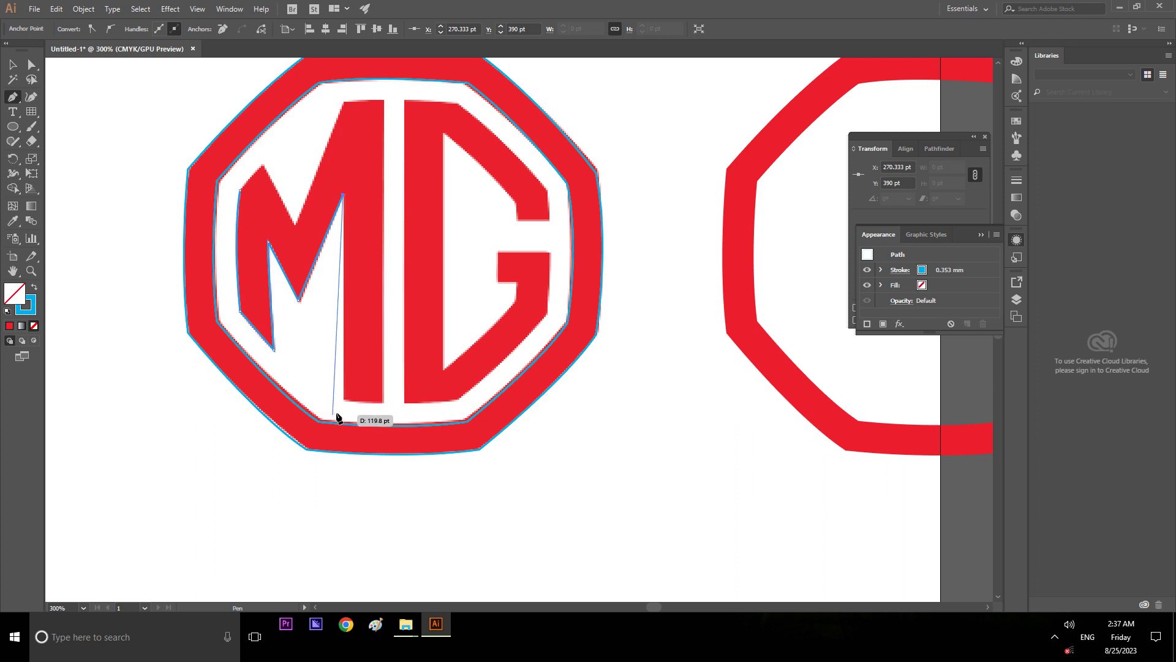
left_click(343, 400)
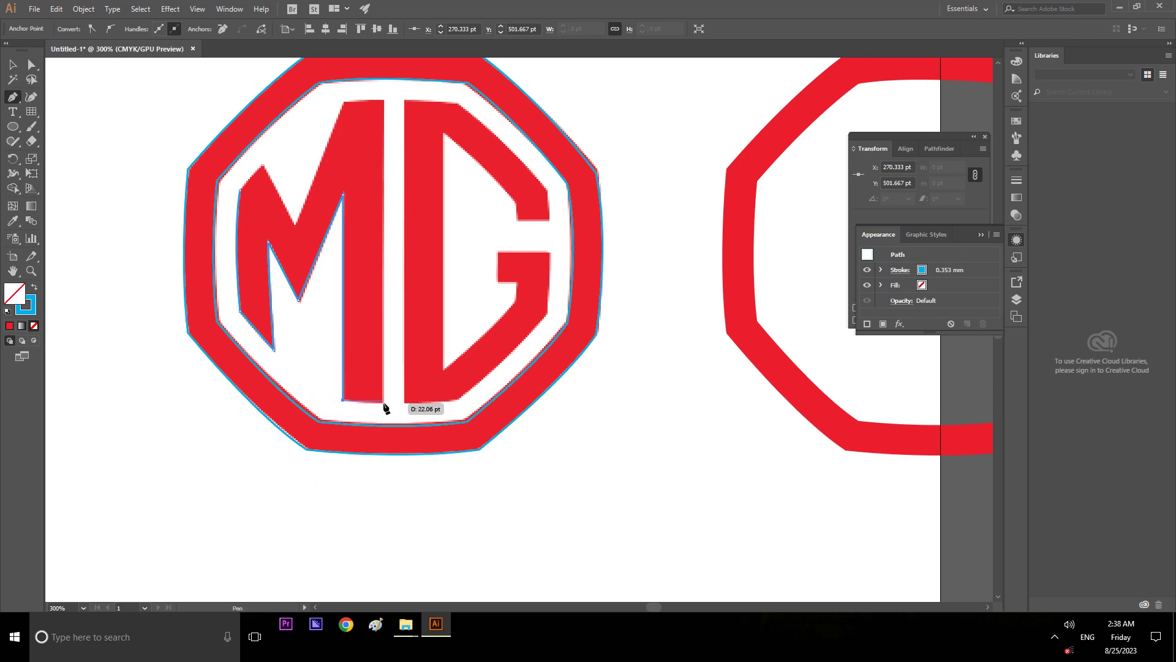
left_click(384, 401)
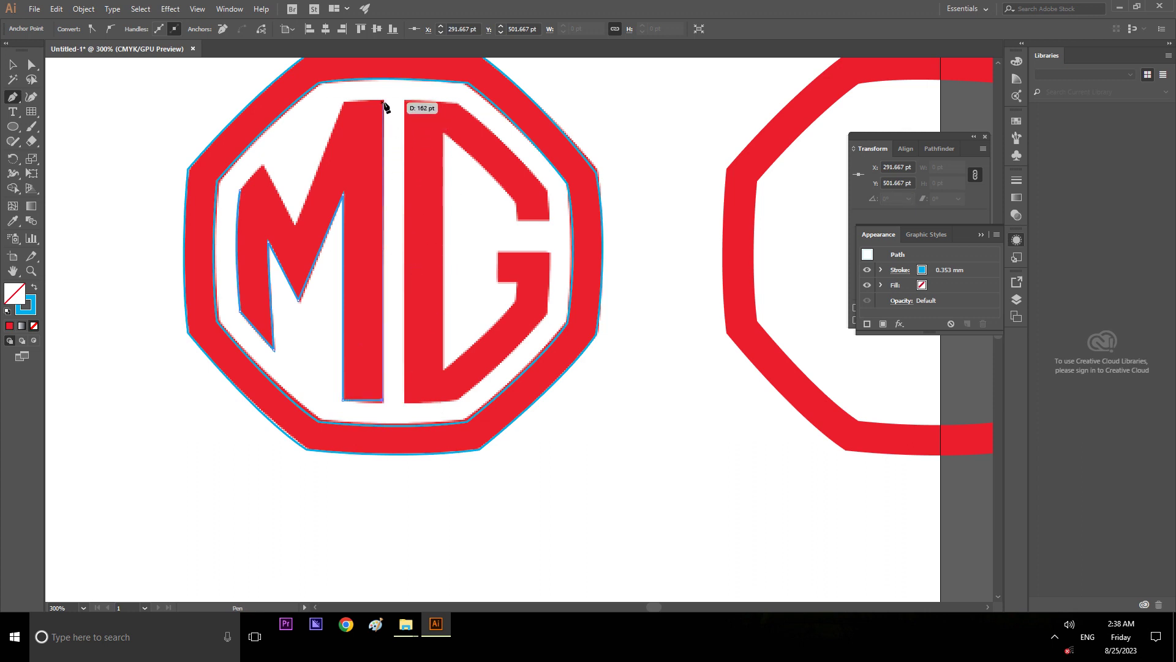
left_click(383, 101)
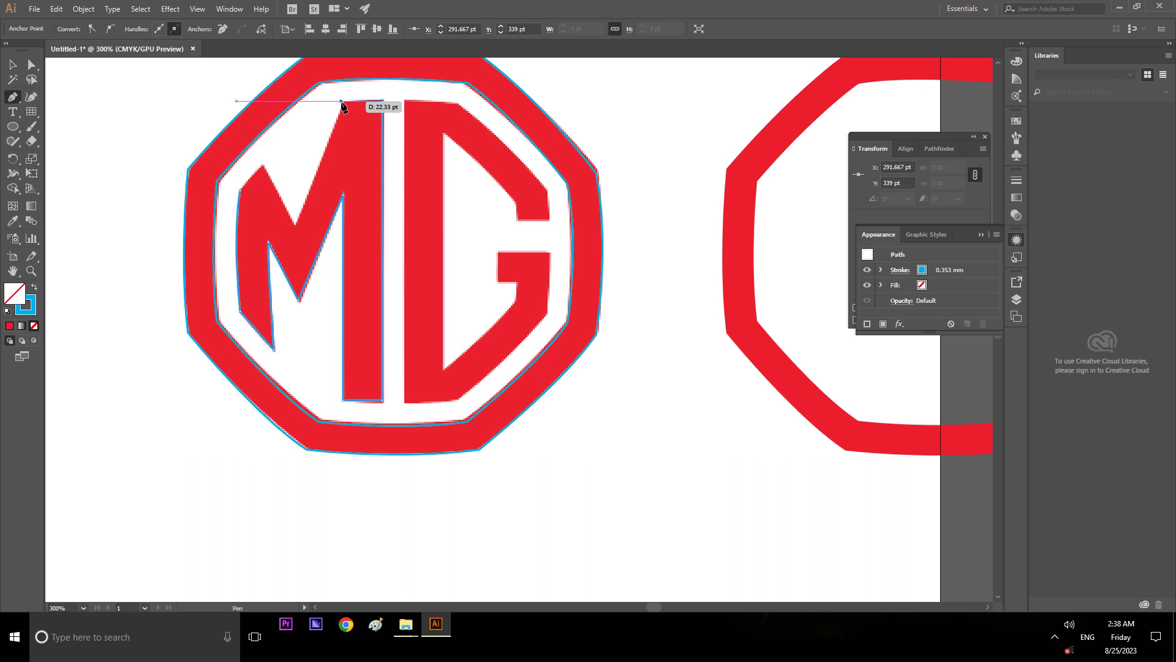
left_click(344, 101)
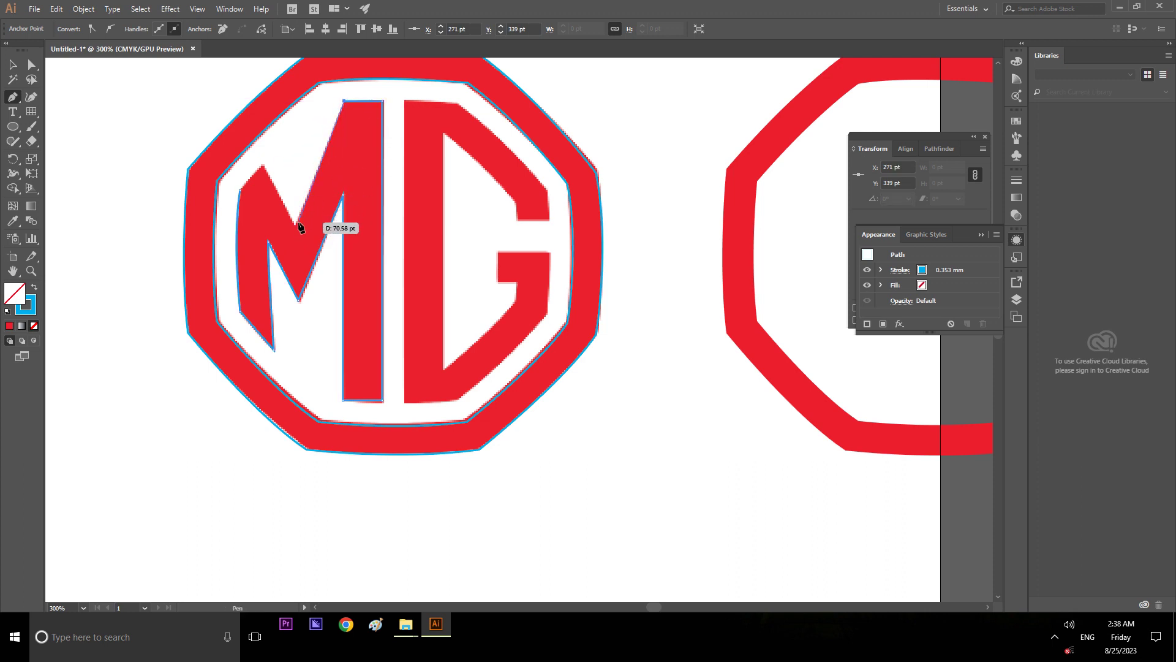
left_click(296, 227)
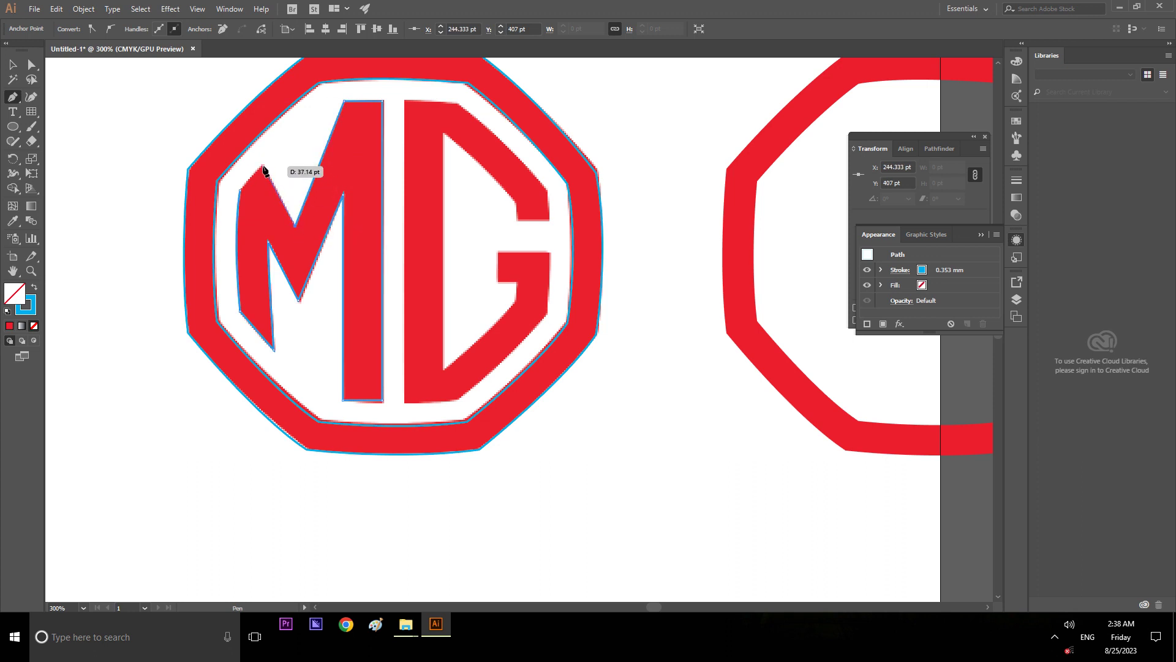
left_click(262, 166)
left_click_drag(239, 311, 242, 199)
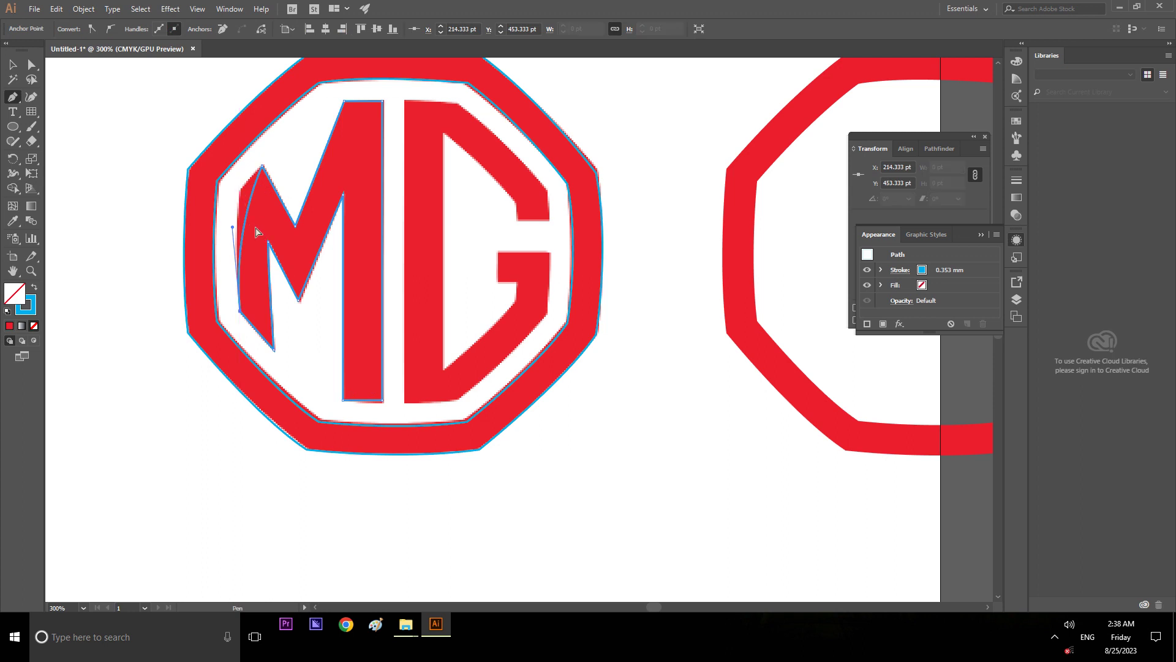
left_click_drag(236, 210, 239, 193)
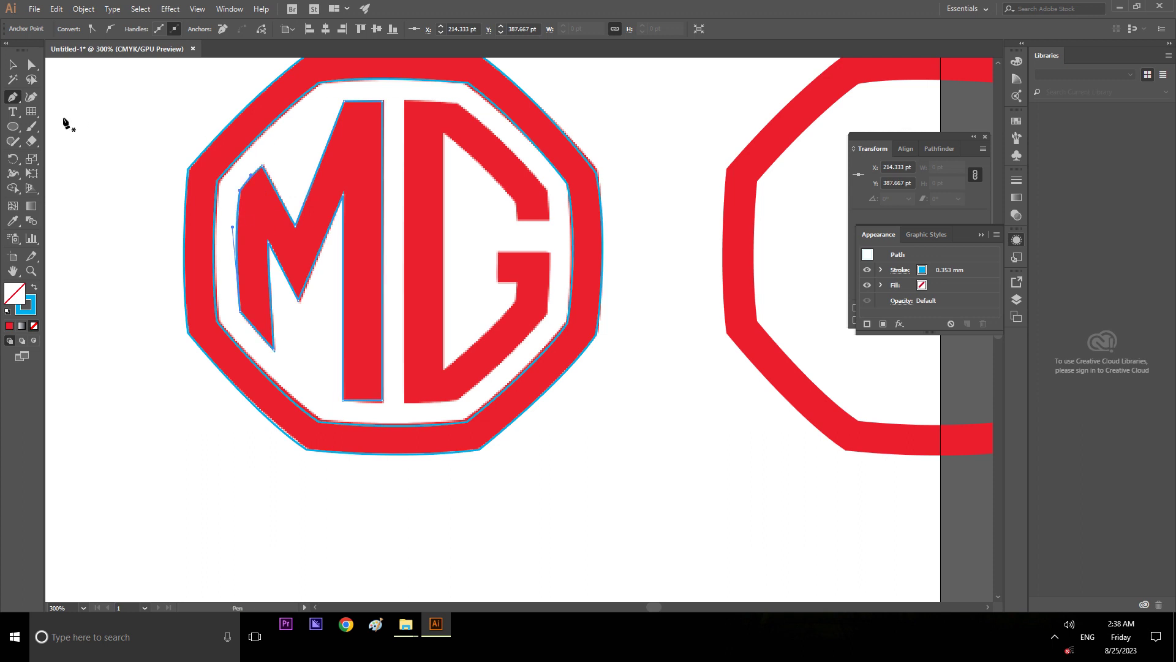
left_click(13, 64)
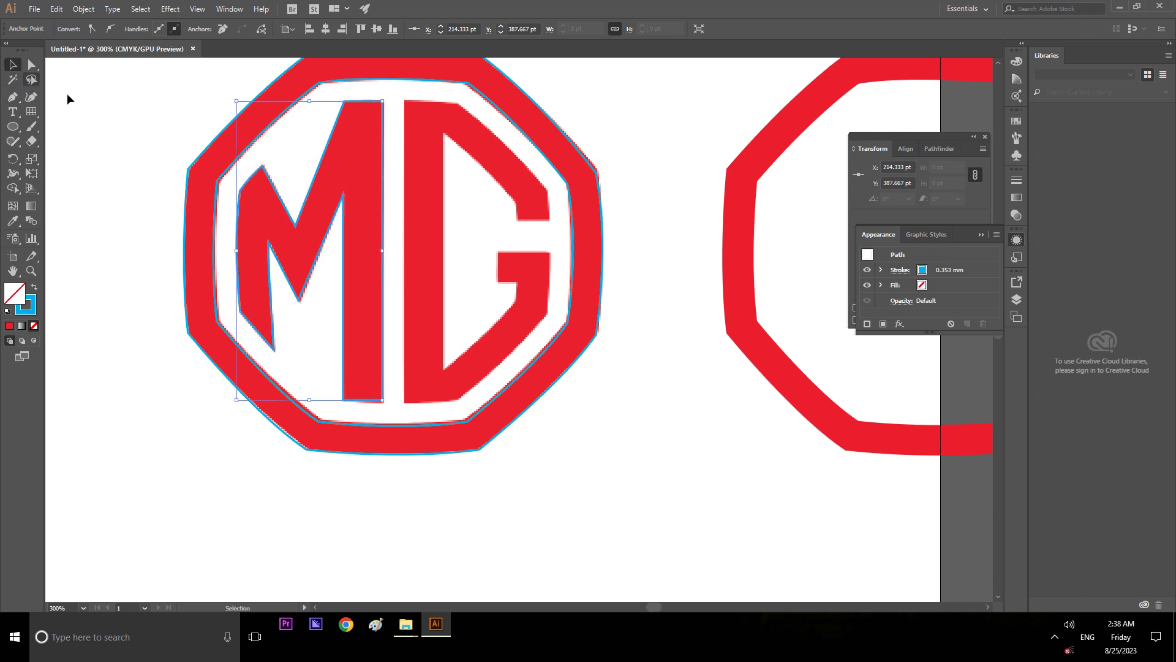
Step: Start the G outline with the Pen down its left edge, bottom and lower-right corner
left_click(577, 114)
left_click(13, 97)
left_click(405, 102)
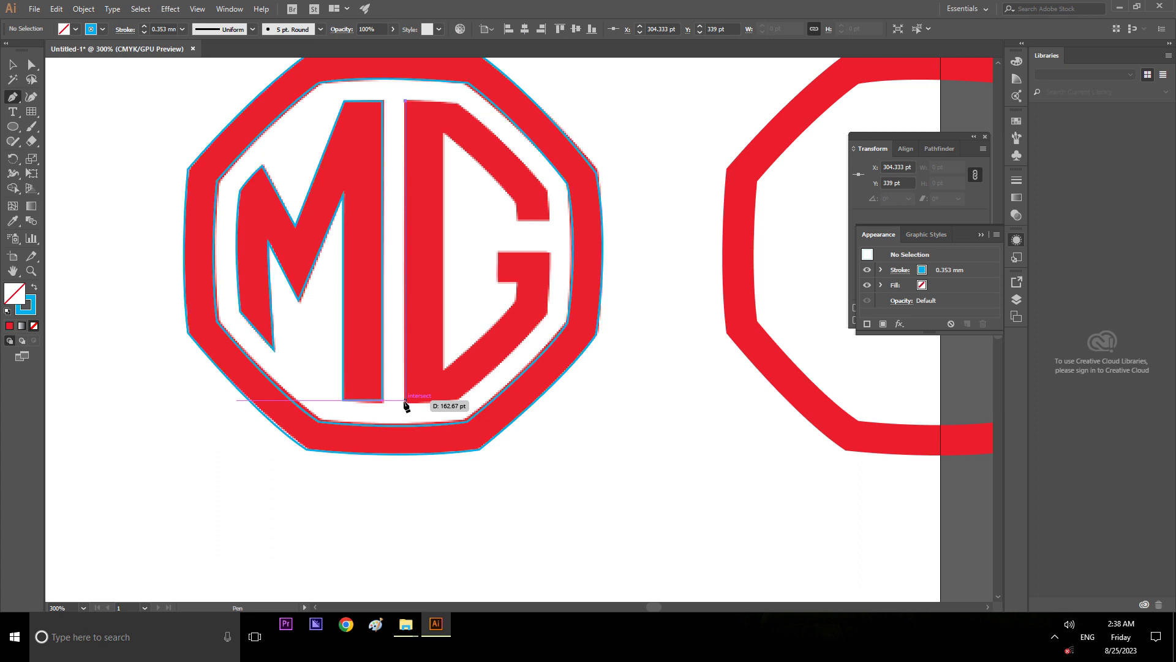
left_click(405, 400)
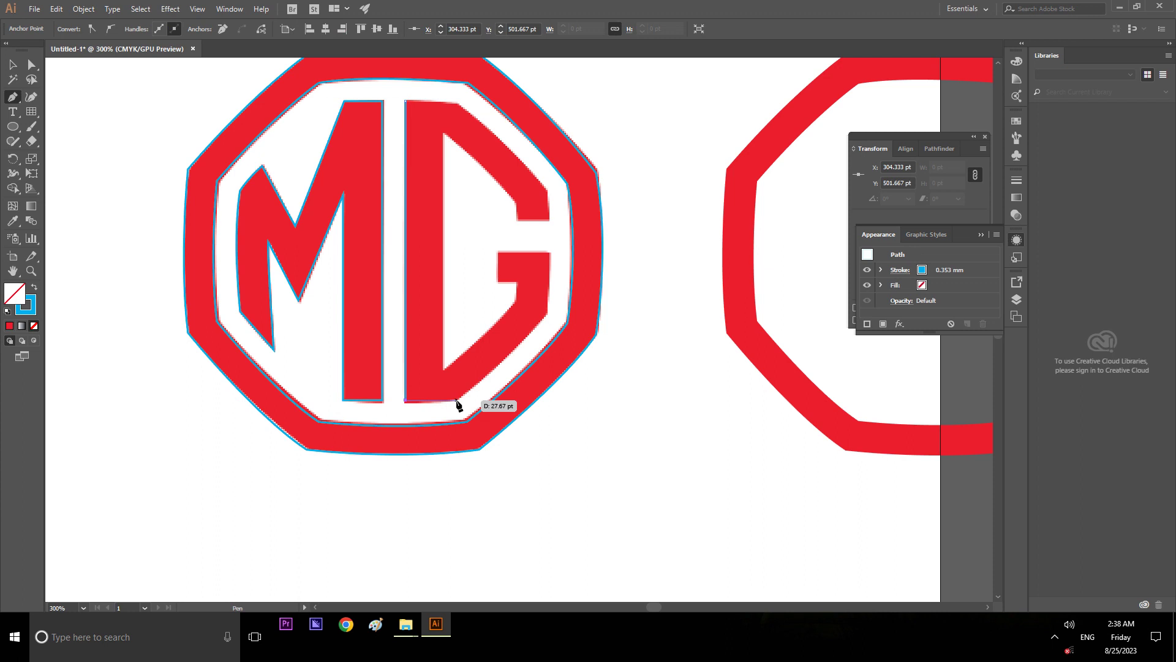
left_click(457, 402)
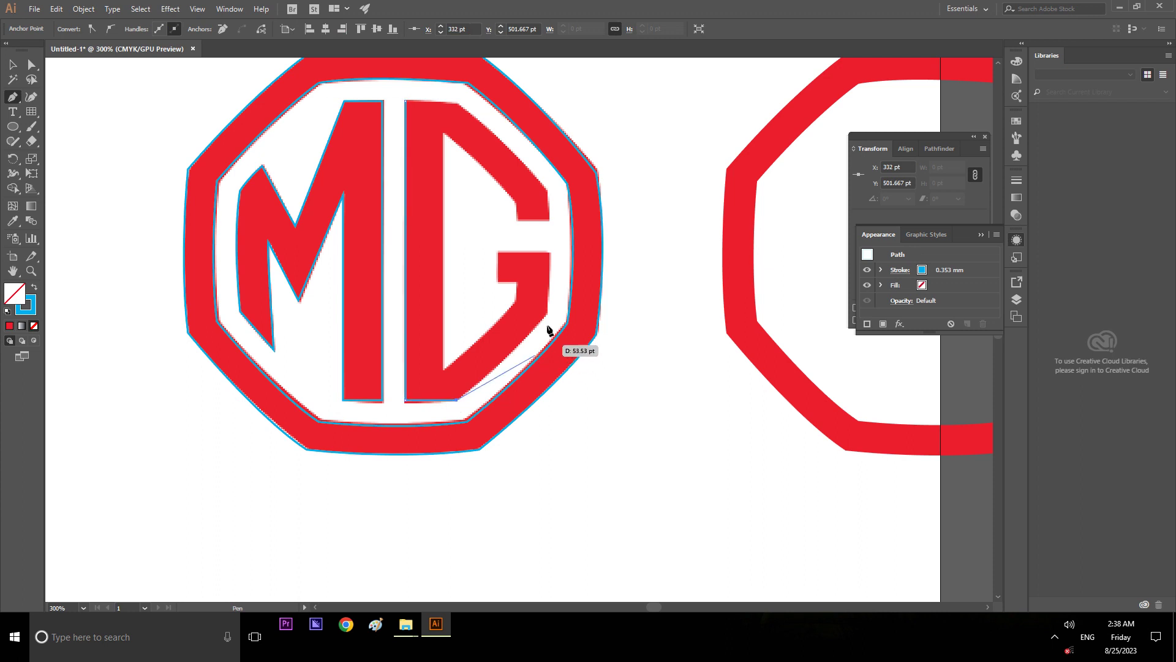
left_click_drag(547, 316, 568, 285)
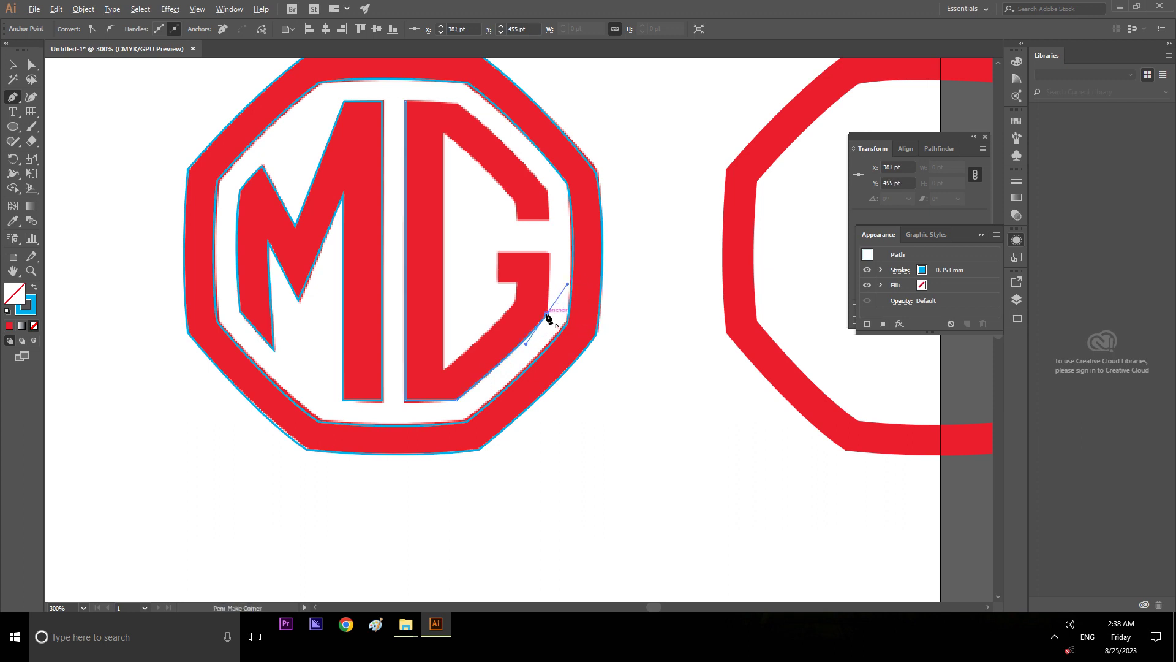
left_click(547, 317)
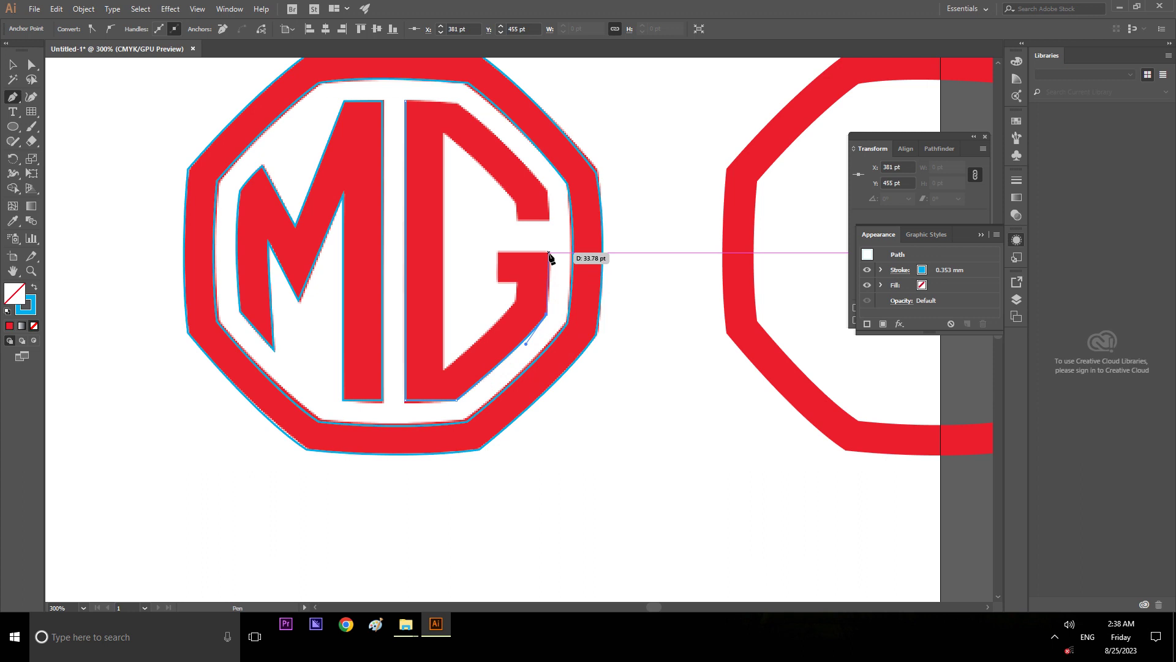
left_click(548, 253)
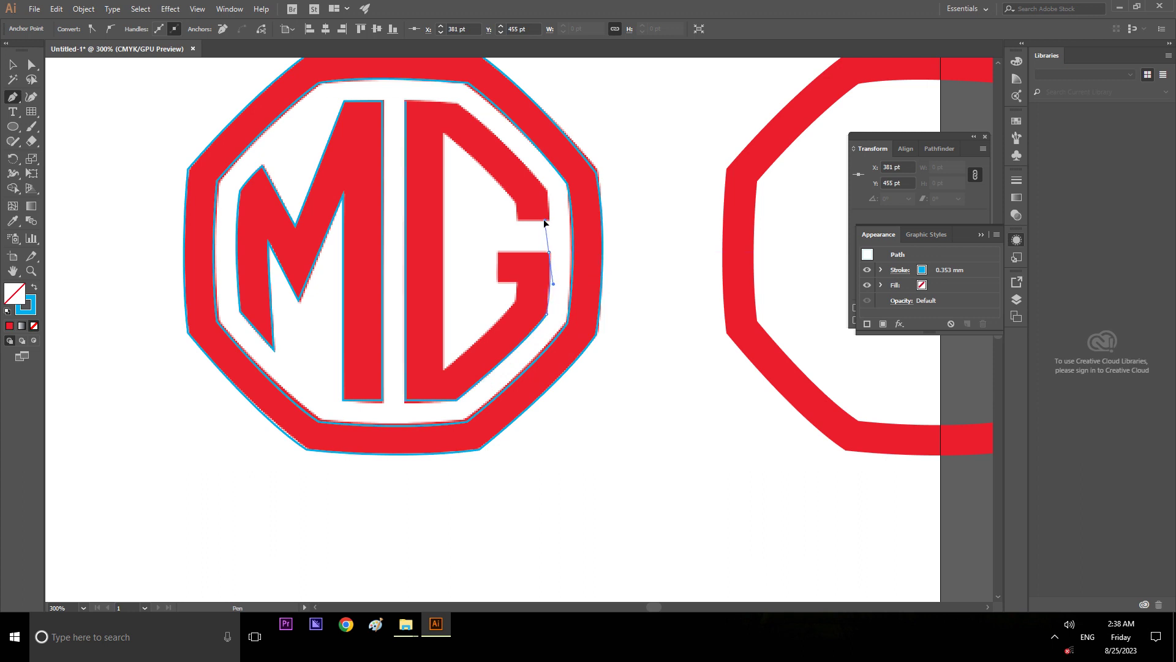
Step: Trace the G's crossbar, notch and lower diagonal up to its upper inner corner
left_click_drag(547, 223, 546, 219)
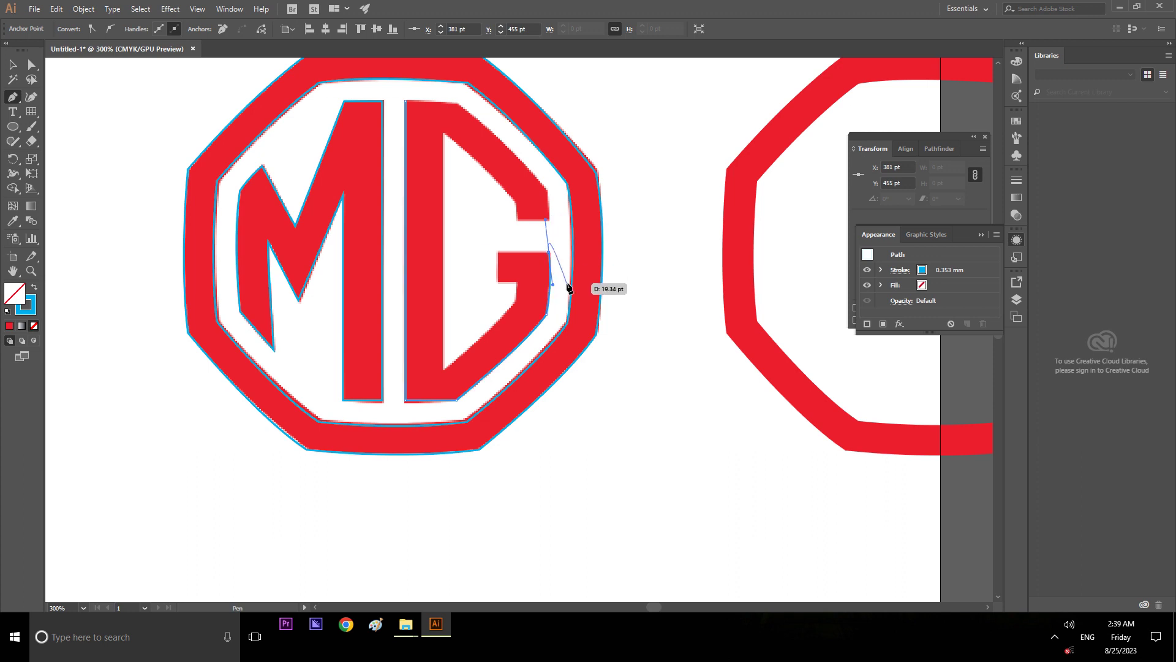
left_click(549, 252)
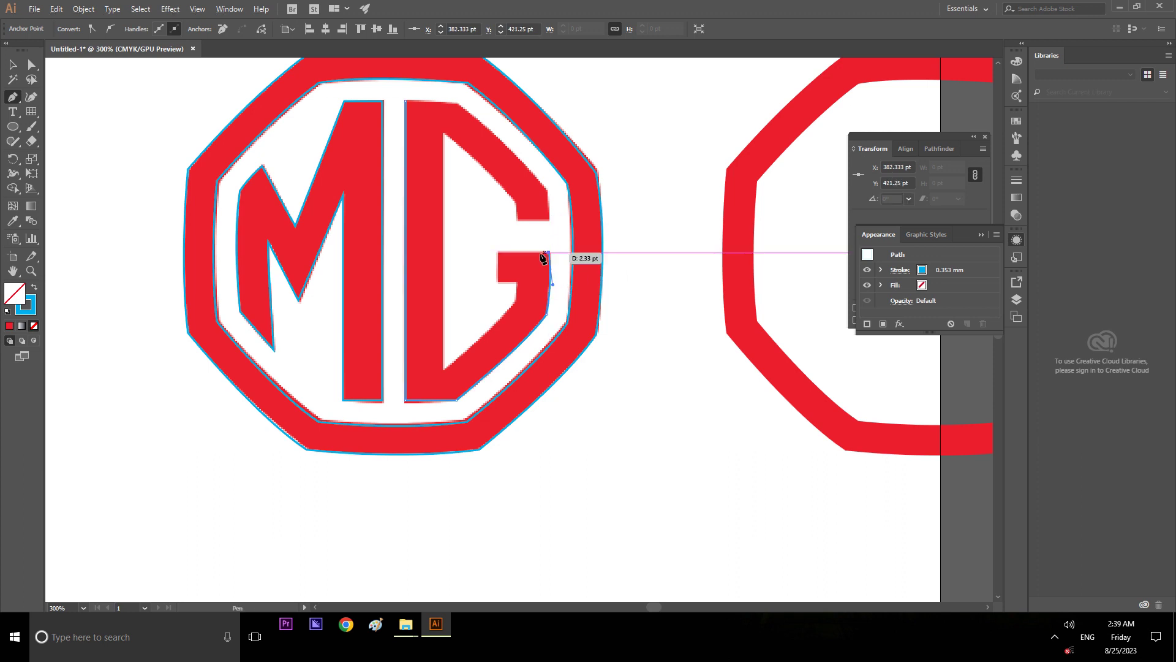
left_click(498, 252)
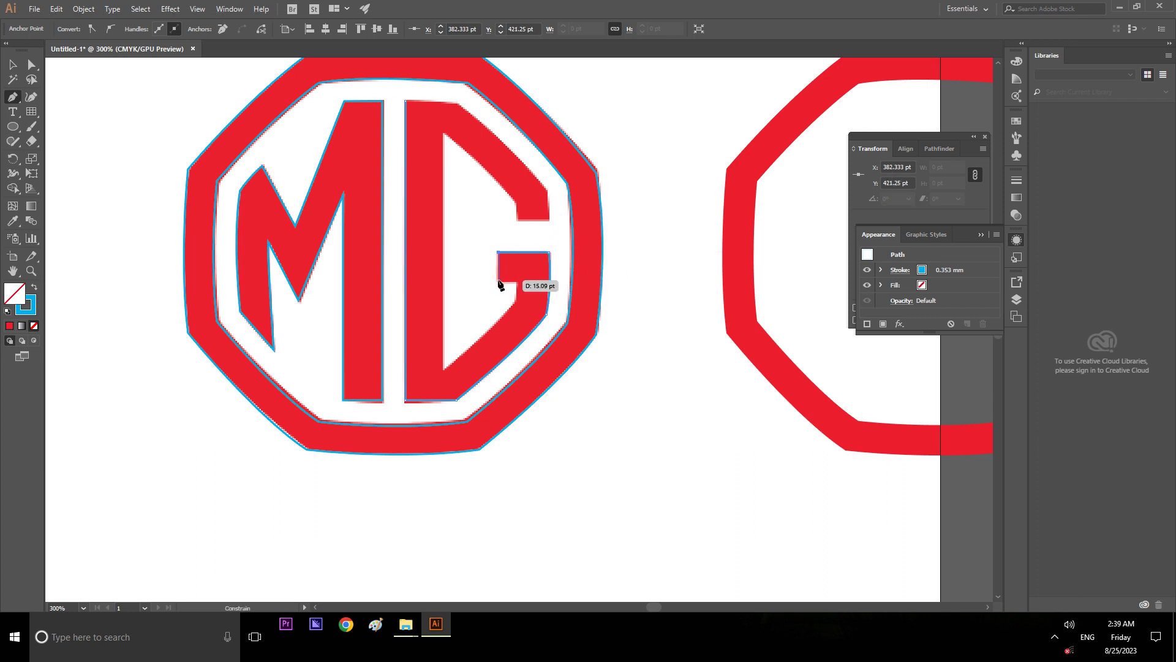
left_click(498, 281)
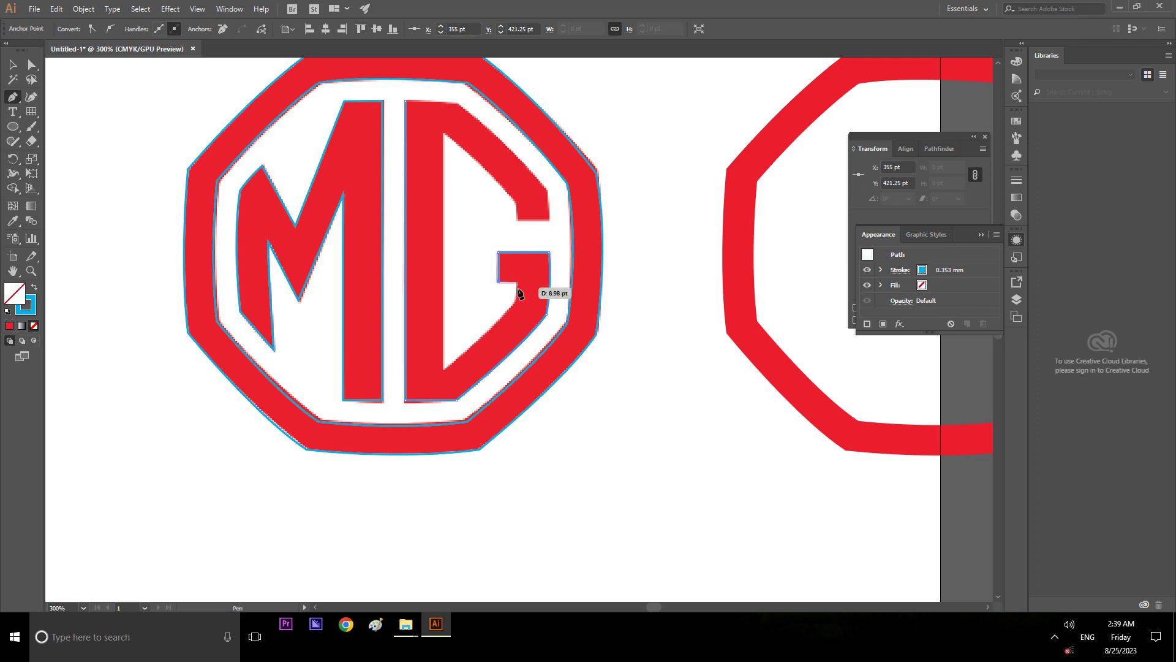
left_click(517, 283)
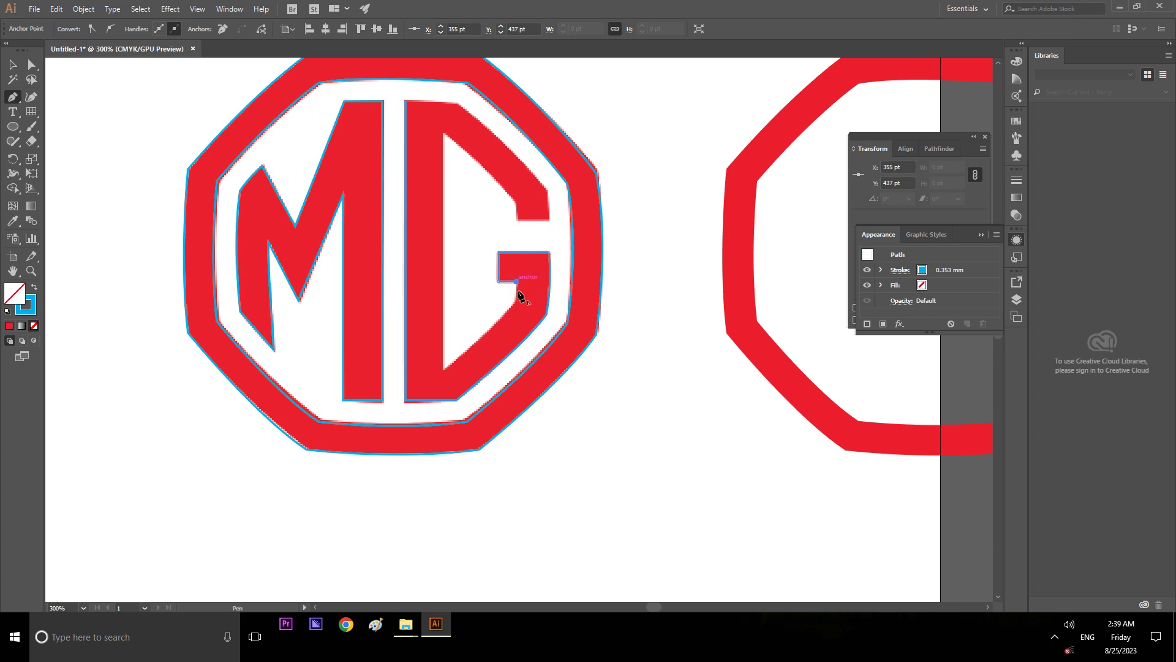
left_click(517, 301)
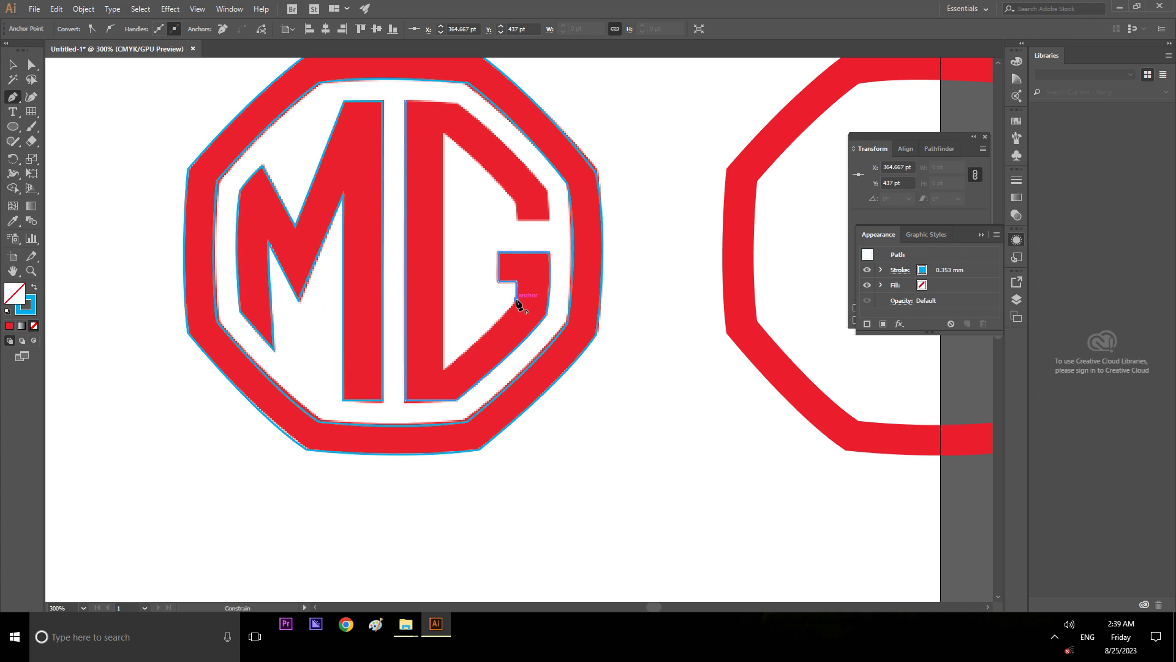
left_click(446, 370)
left_click_drag(436, 378, 385, 418)
left_click(443, 372)
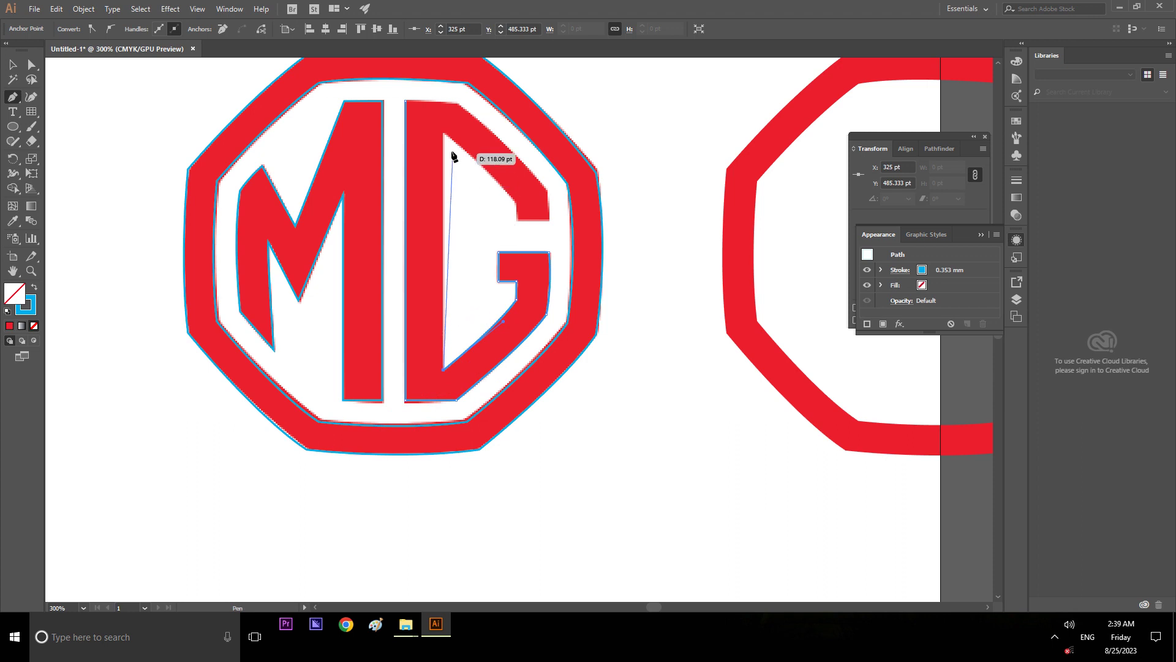
left_click(445, 136)
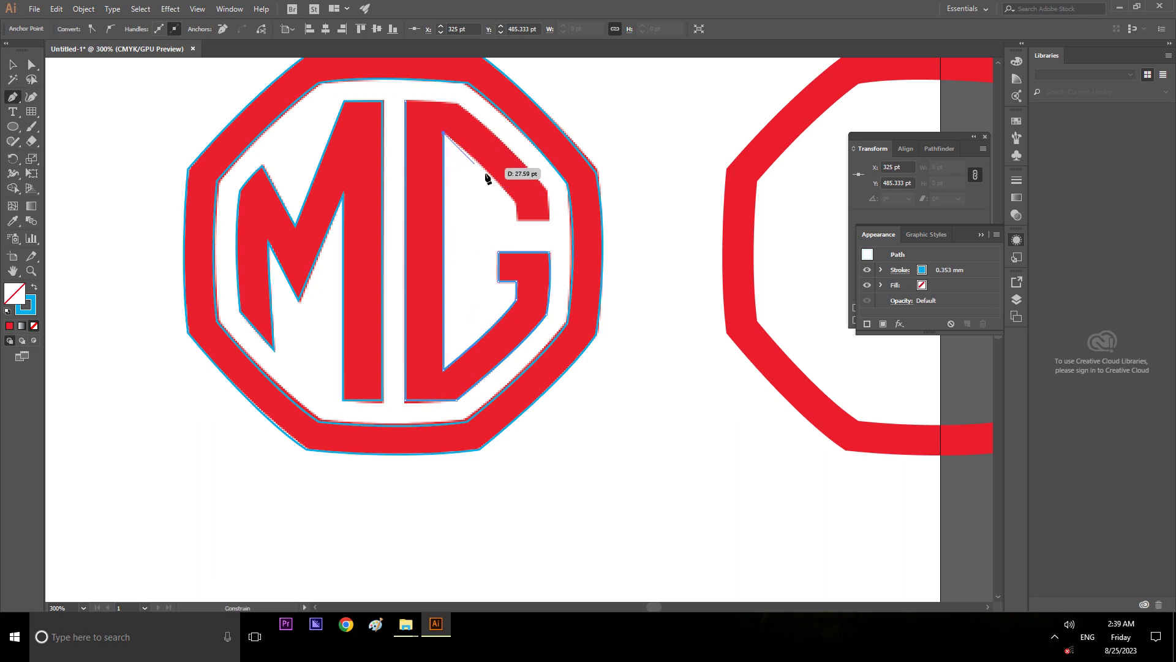
Step: Anchor the G's top-right inner corner, notch bottom and right edge
scroll(514, 205, "up", 1, "alt")
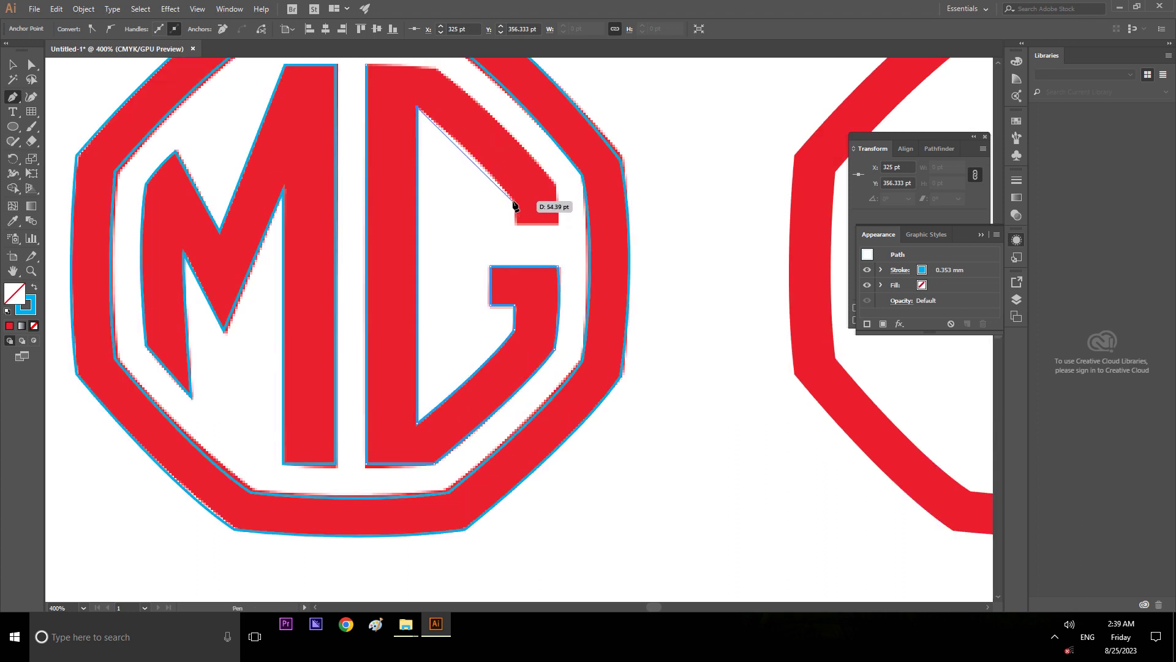
left_click_drag(515, 203, 557, 253)
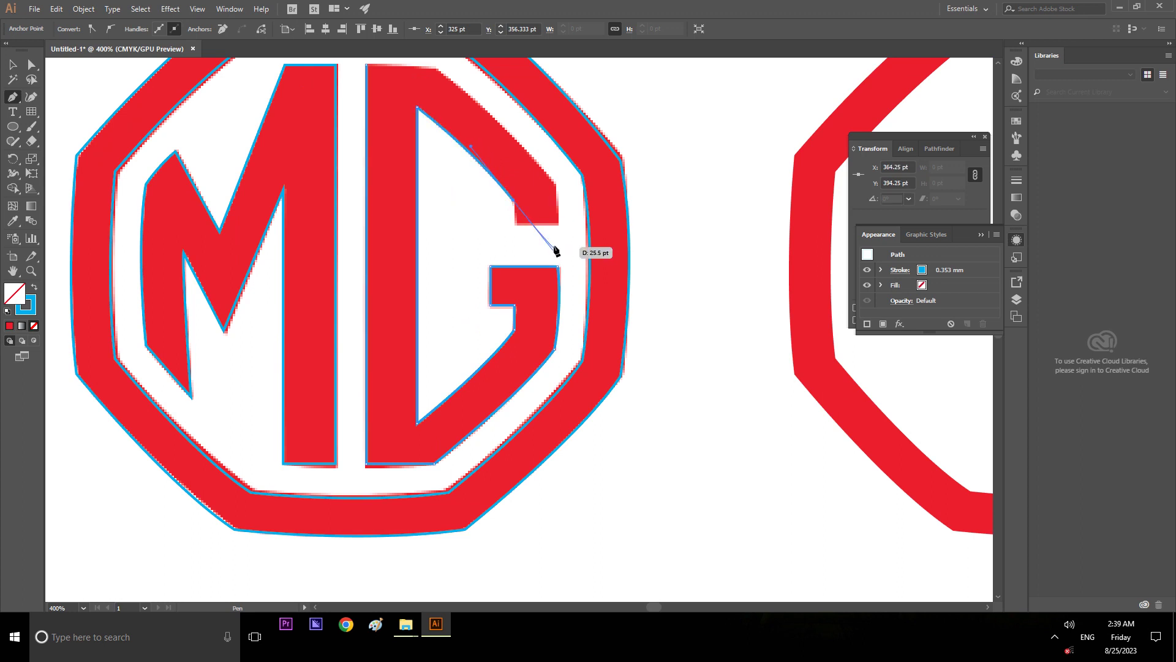
left_click(513, 202)
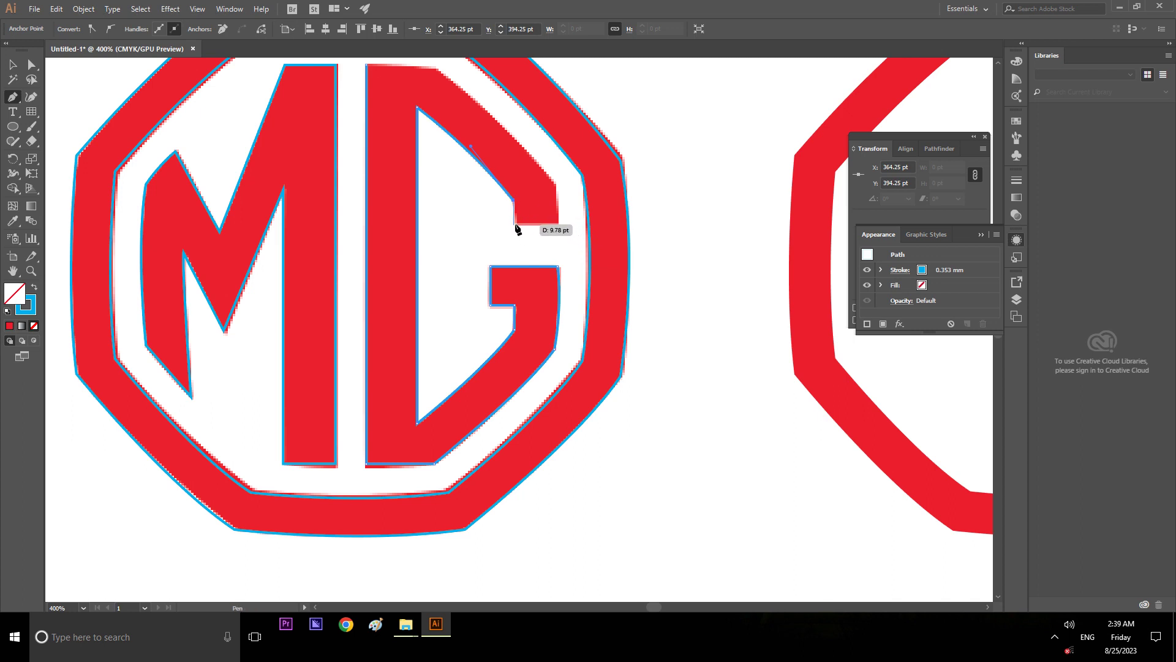
left_click(513, 225)
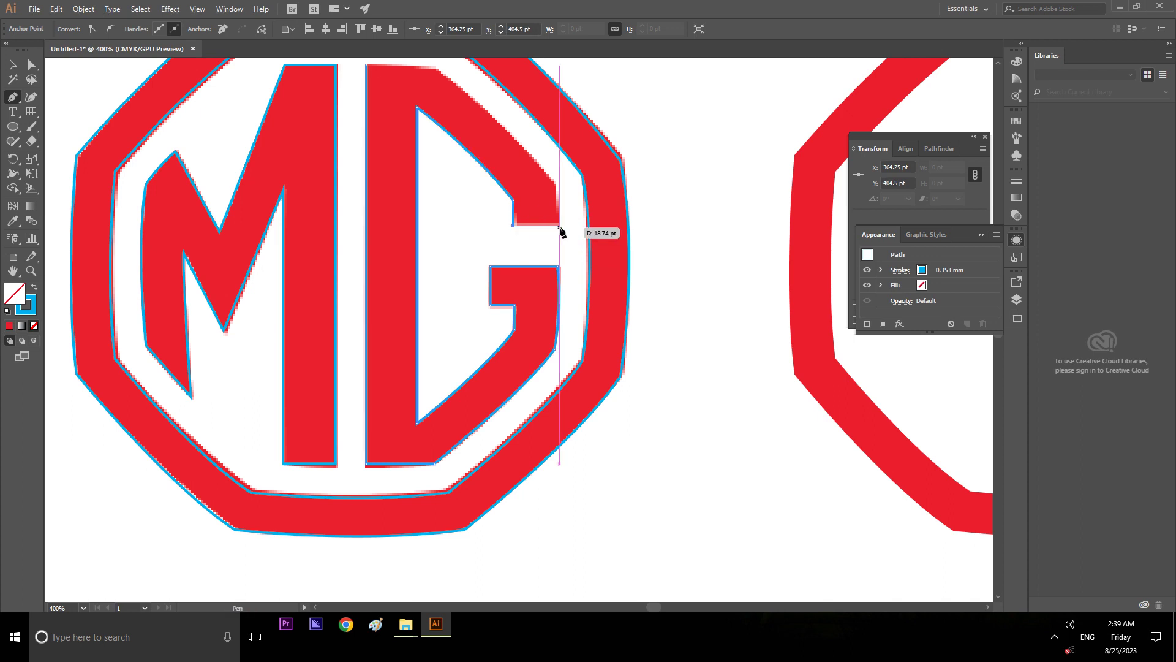
left_click(559, 226)
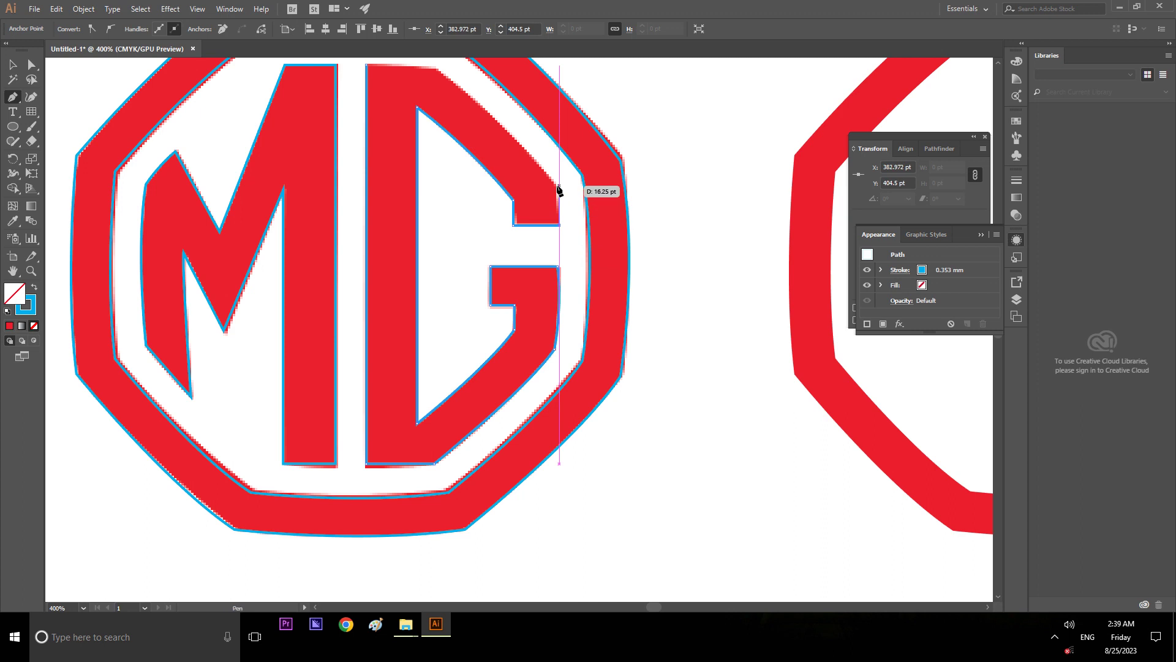
scroll(560, 190, "up", 1)
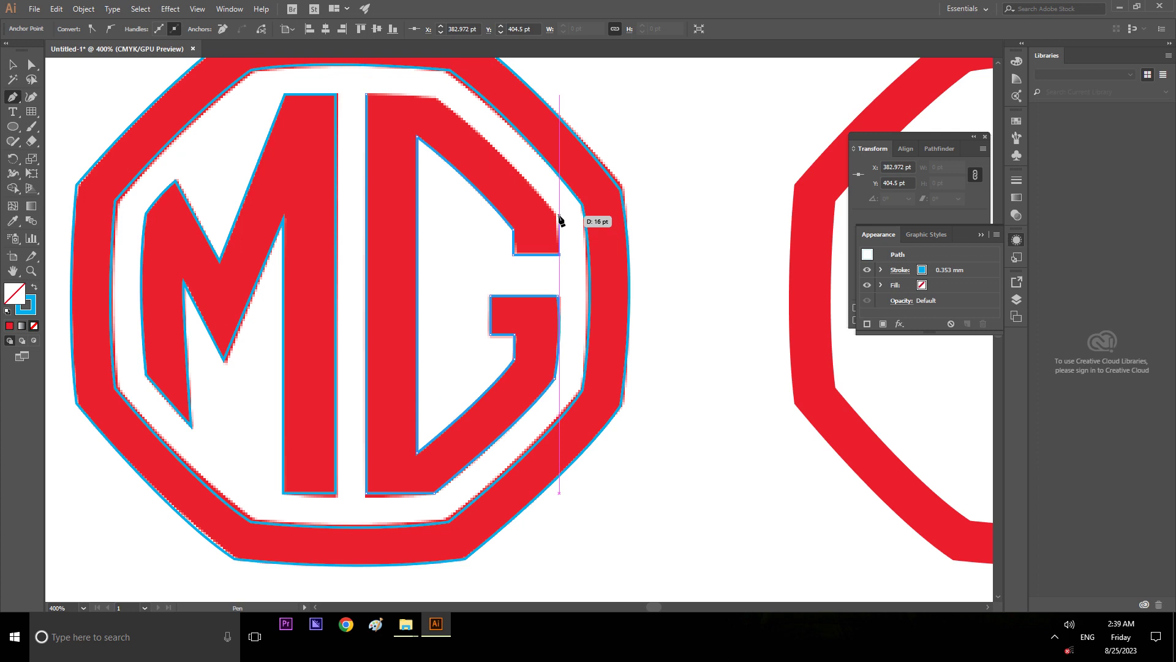
left_click(558, 216)
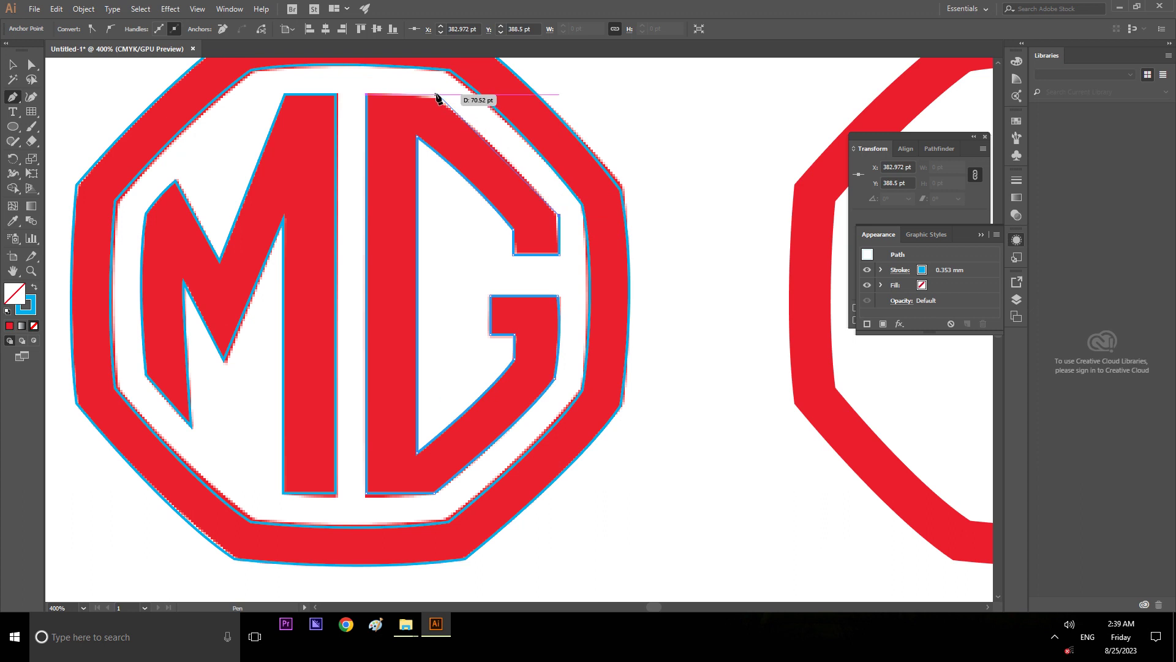
Step: Place a curved anchor along the G's top edge and finish the path, undoing misplaced points
left_click(436, 95)
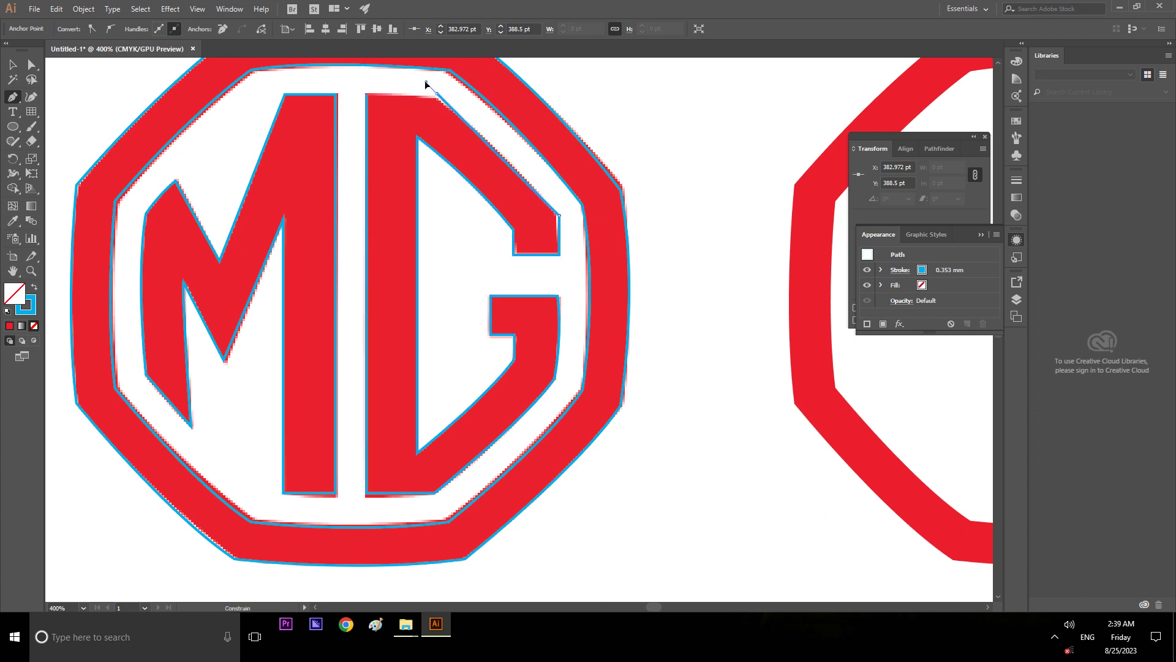
left_click_drag(426, 82, 436, 95)
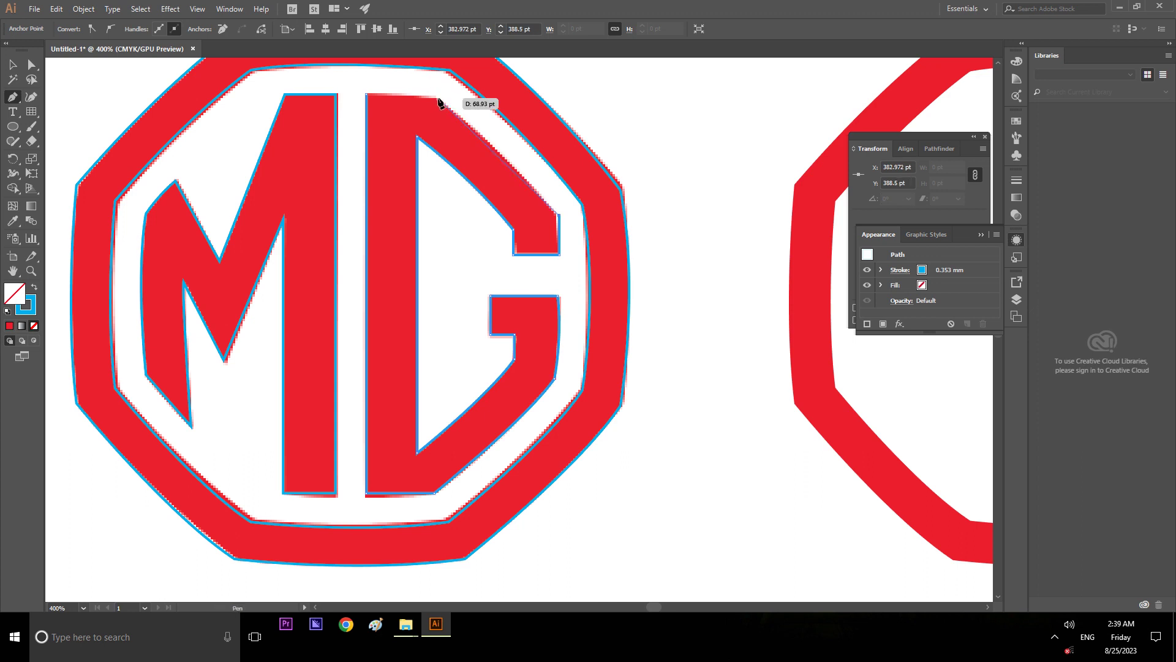
left_click(433, 95)
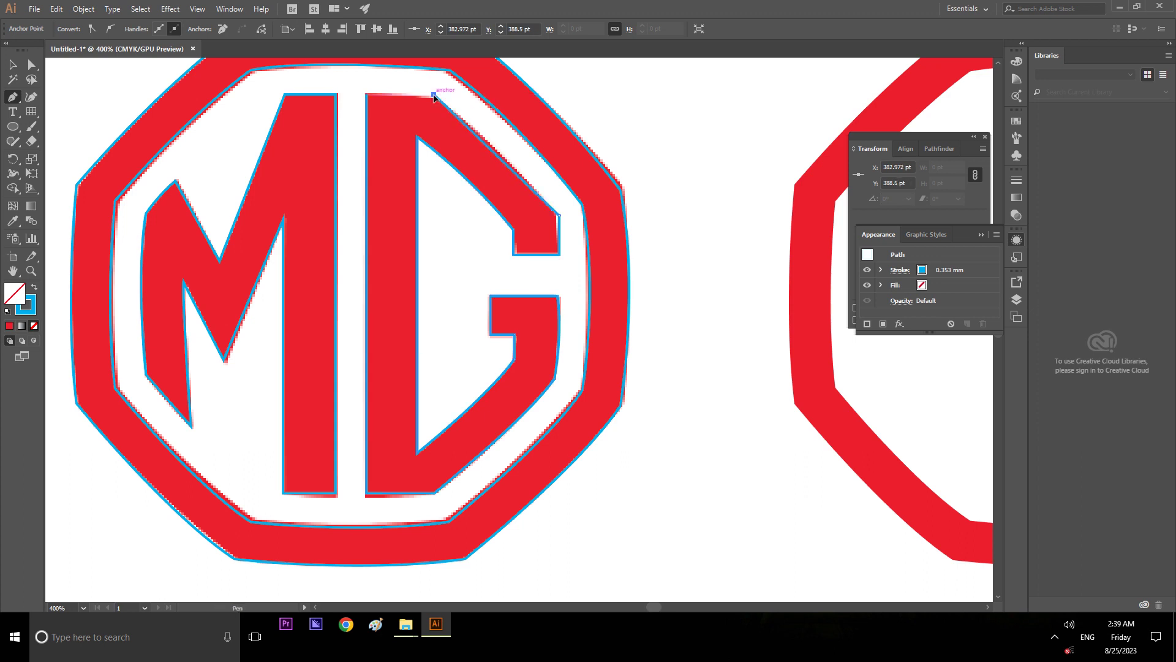
left_click_drag(418, 84, 433, 95)
key("ctrl+z")
scroll(433, 79, "up", 2)
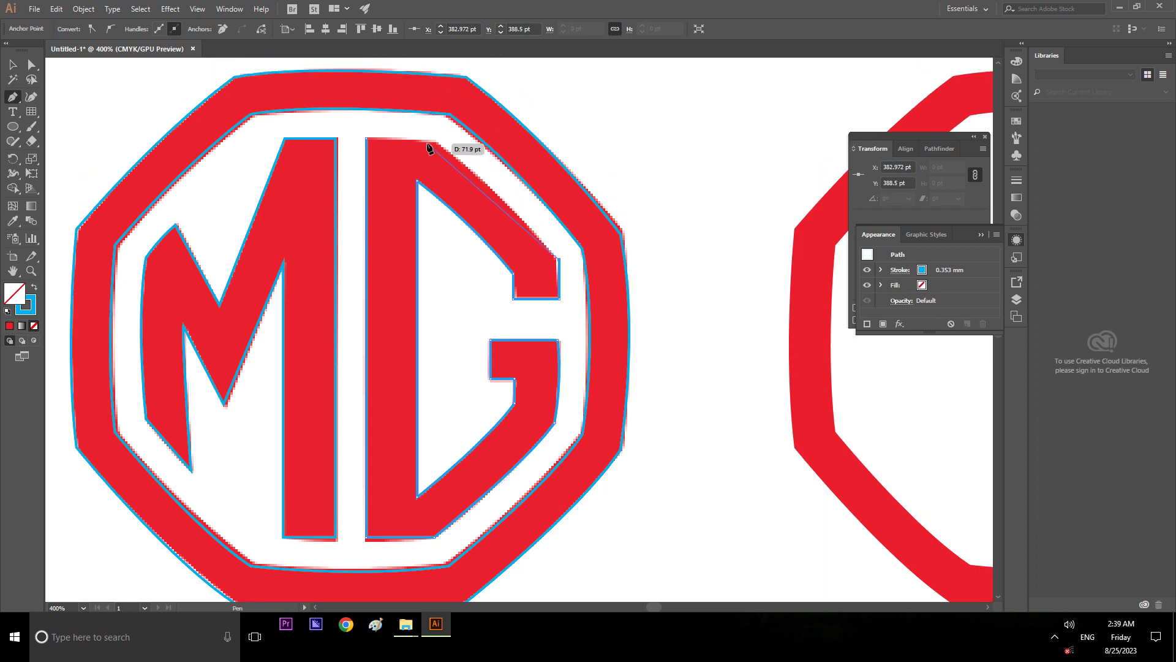
left_click_drag(434, 139, 355, 93)
key("ctrl+z")
left_click_drag(435, 143, 400, 125)
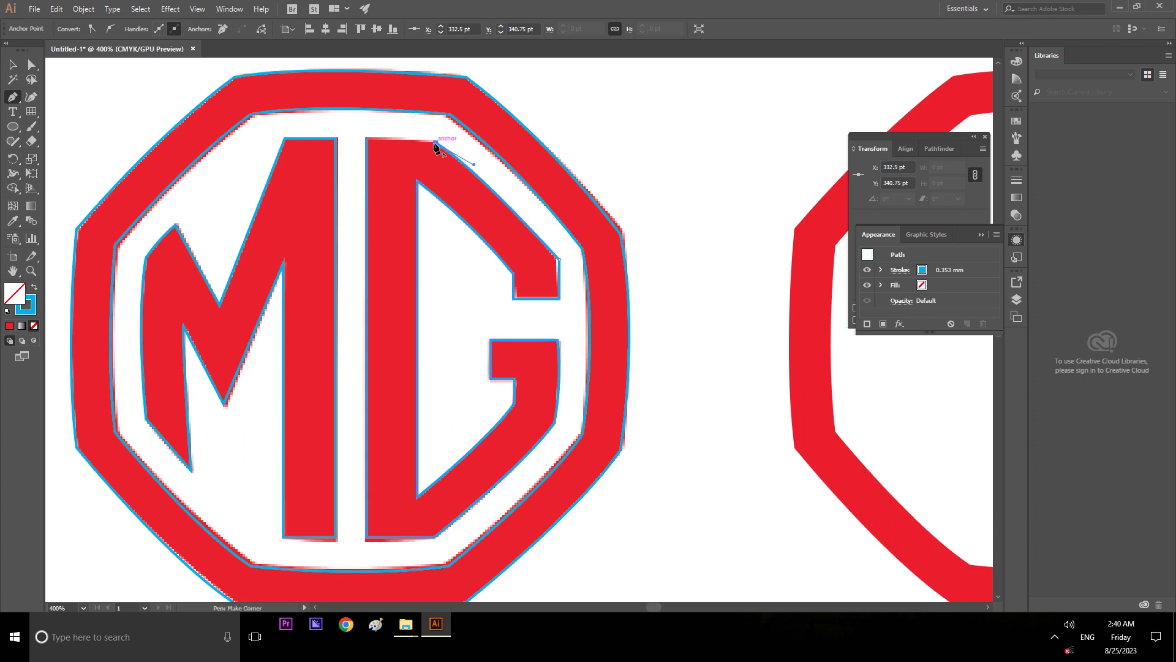
left_click(366, 140)
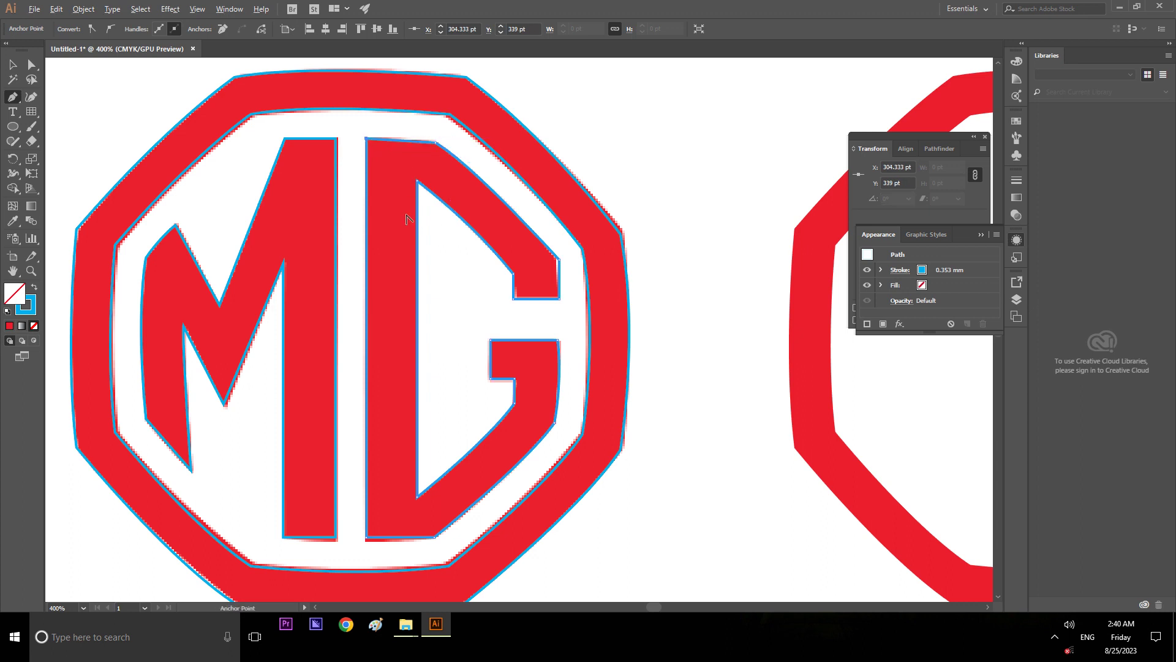
key("ctrl+z")
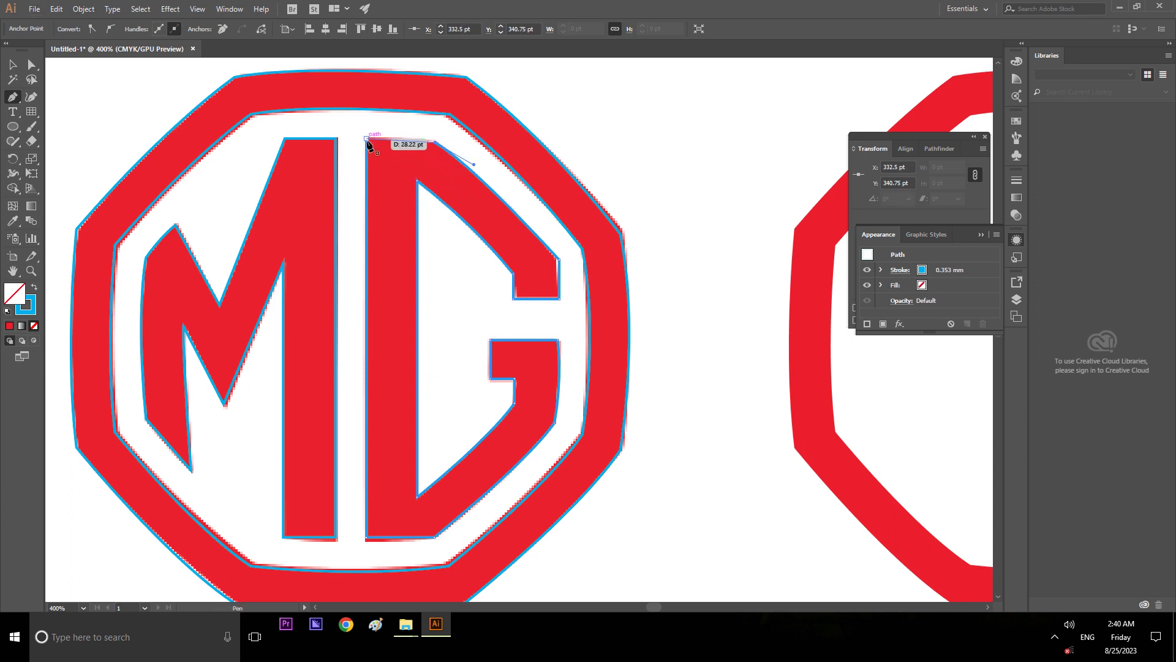
key("ctrl")
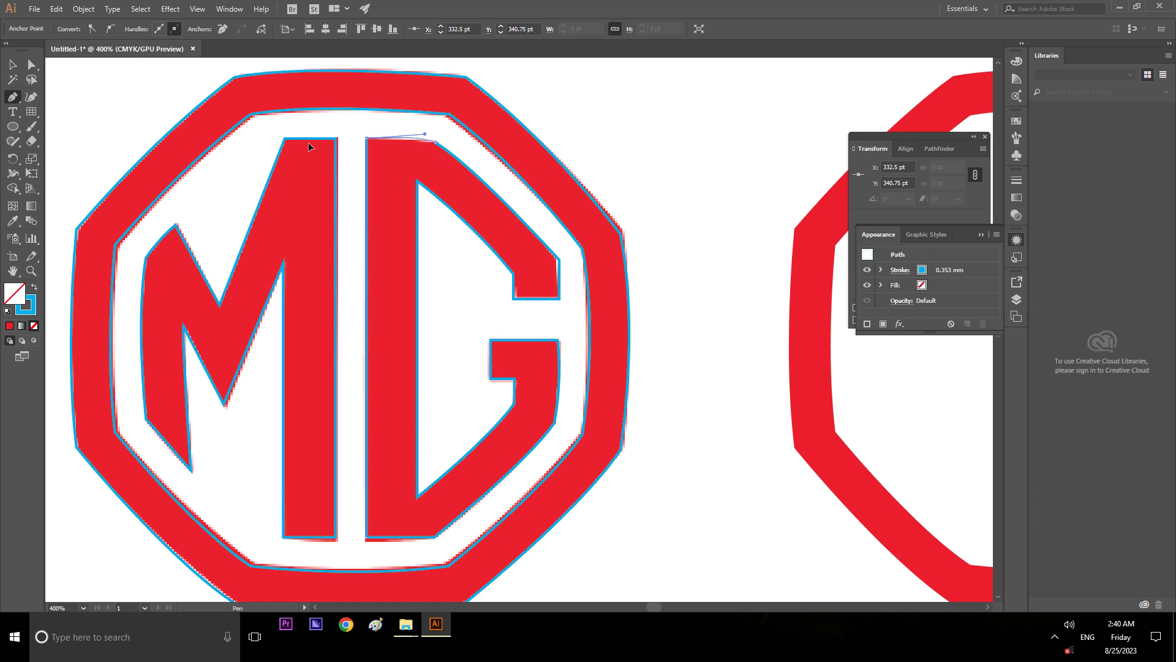
key("alt")
Step: Zoom out and try selecting the traced M and G outlines
scroll(410, 202, "down", 3)
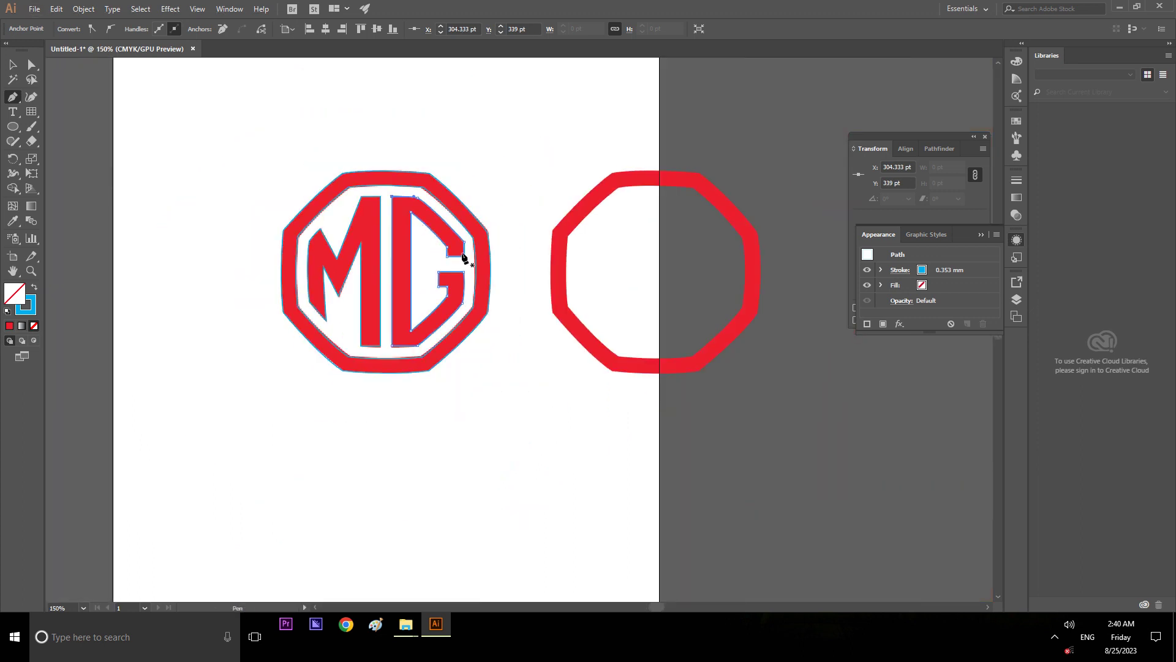
left_click(13, 64)
left_click(171, 273)
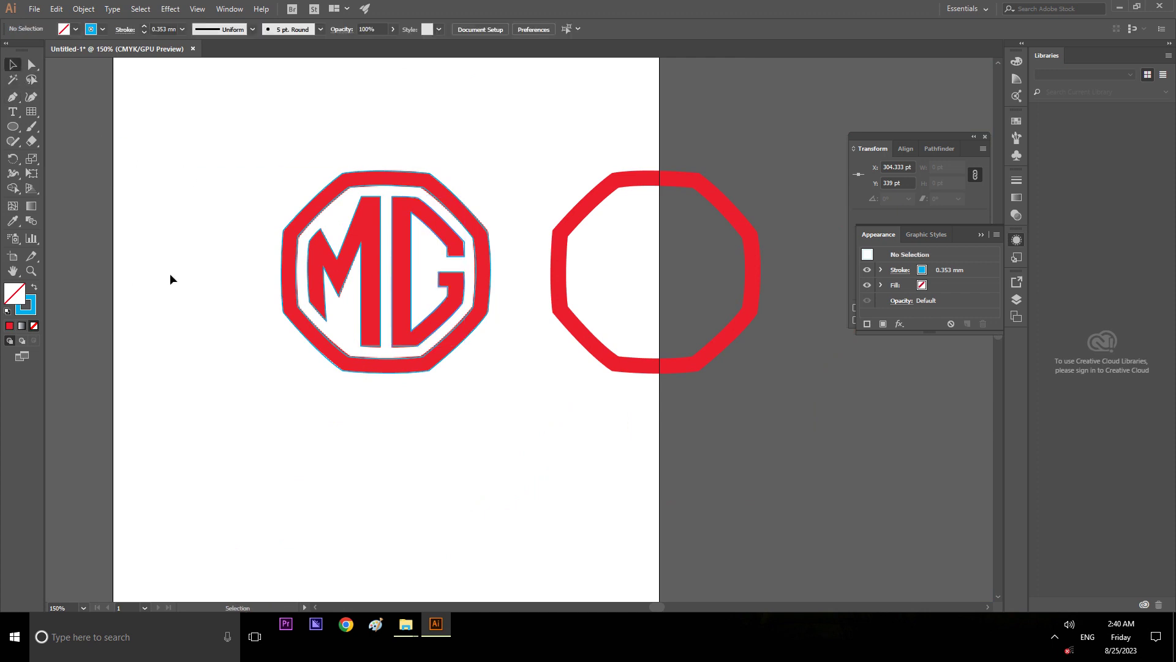
scroll(134, 271, "down", 1)
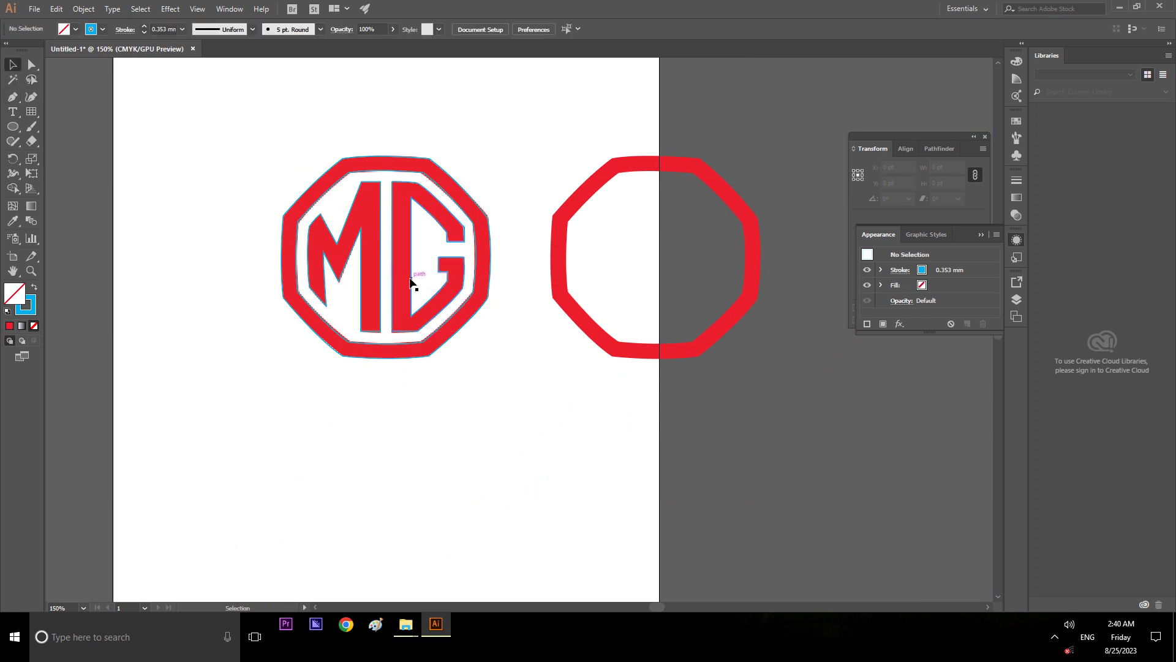
left_click(491, 277)
left_click(492, 273)
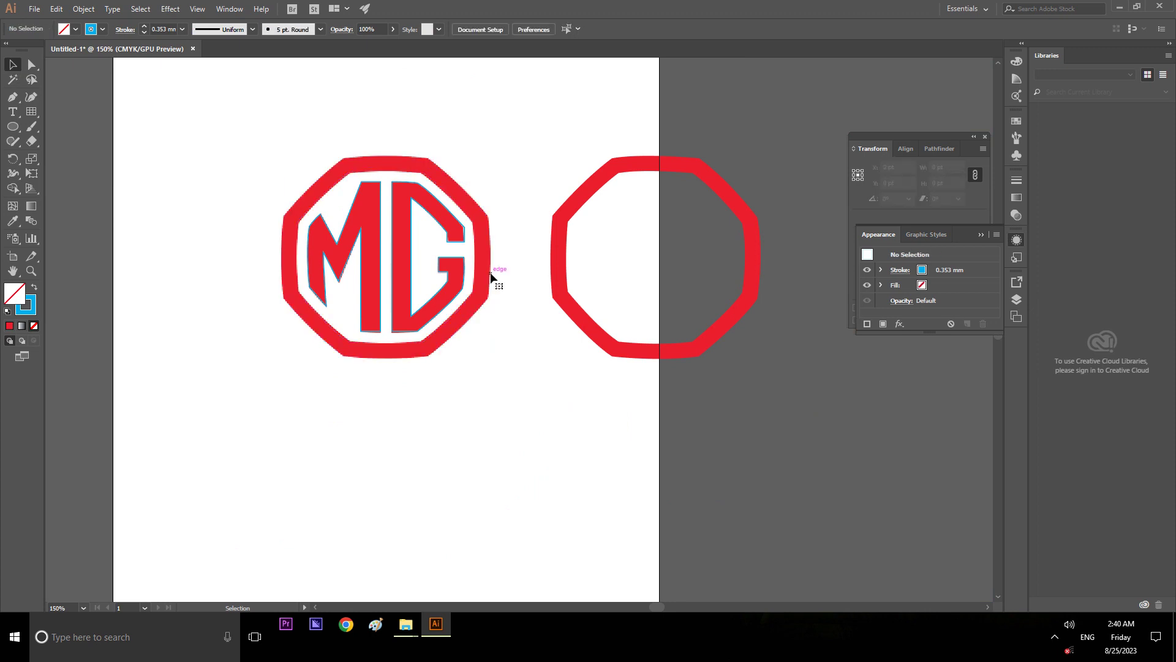
key("ctrl+minus")
left_click_drag(237, 186, 411, 378)
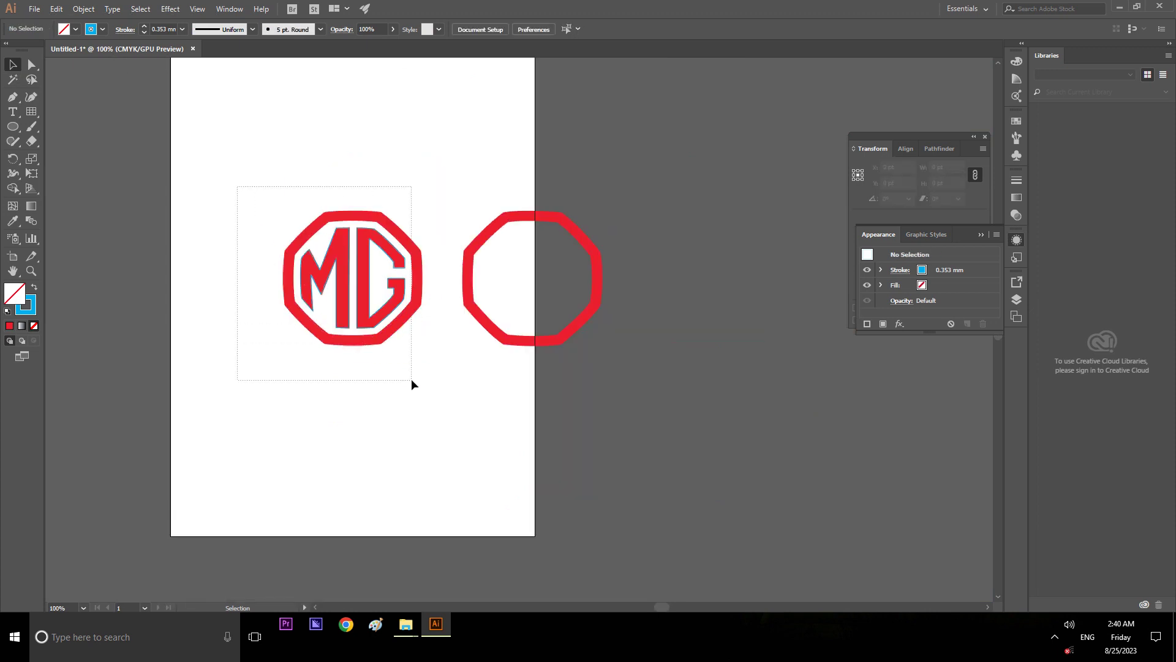
left_click_drag(516, 290, 541, 293)
left_click(436, 389)
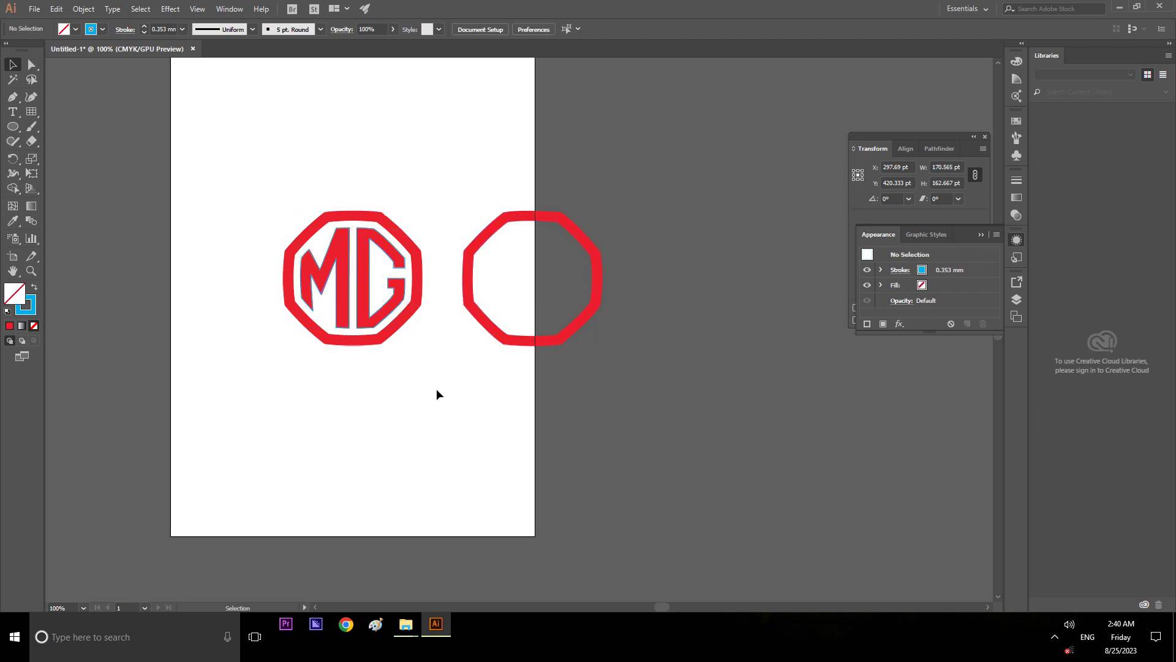
Step: Select the M and G paths together and drag them into the right-hand octagon
double_click(392, 309)
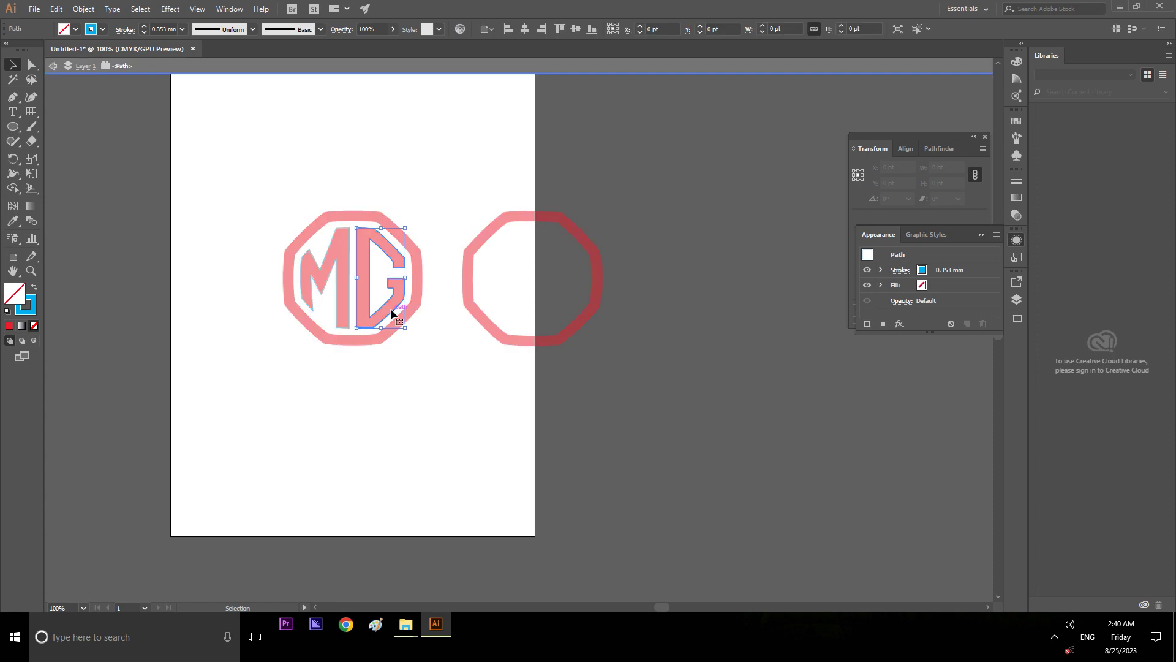
left_click(53, 66)
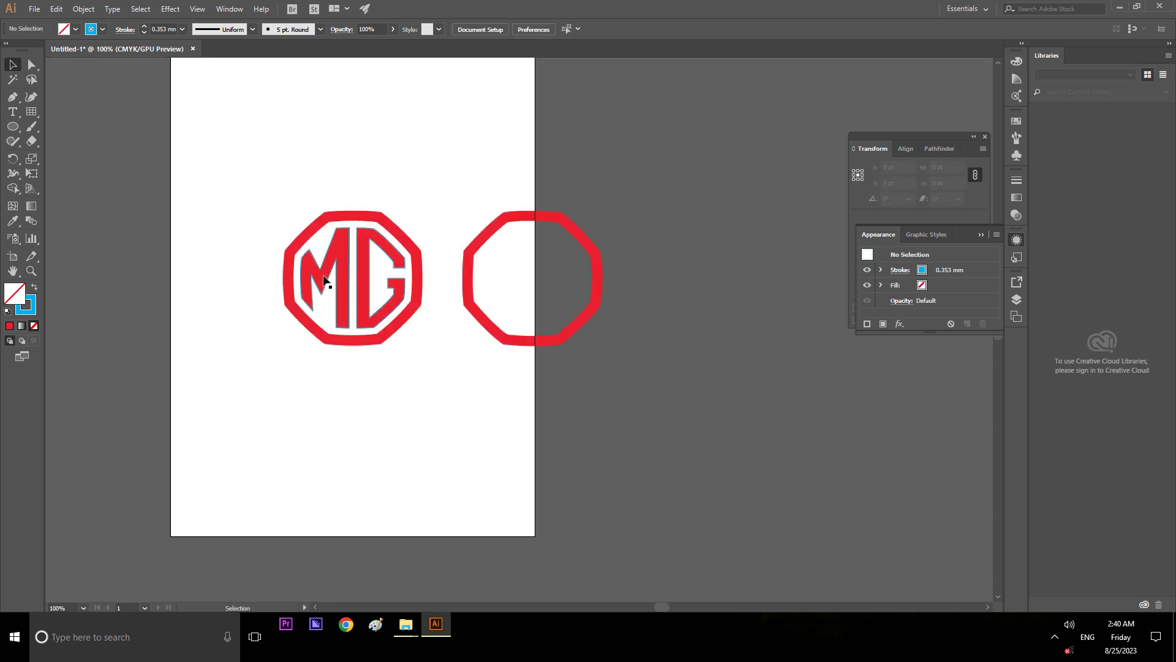
left_click(336, 282)
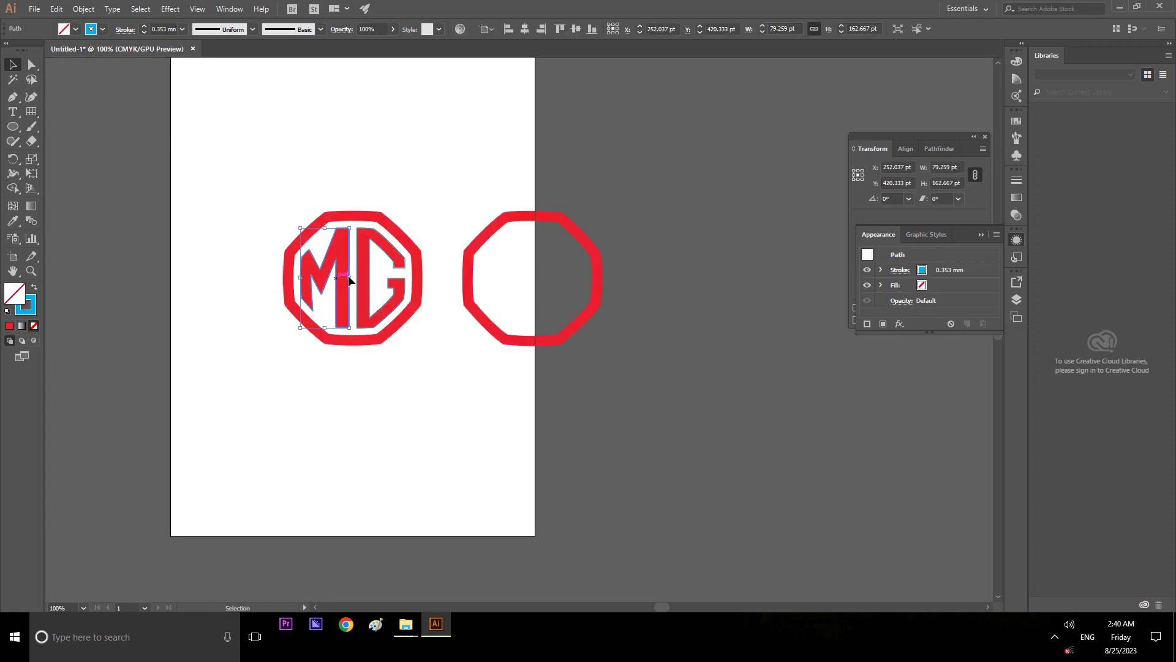
left_click(370, 247, "shift")
left_click_drag(370, 276, 553, 270)
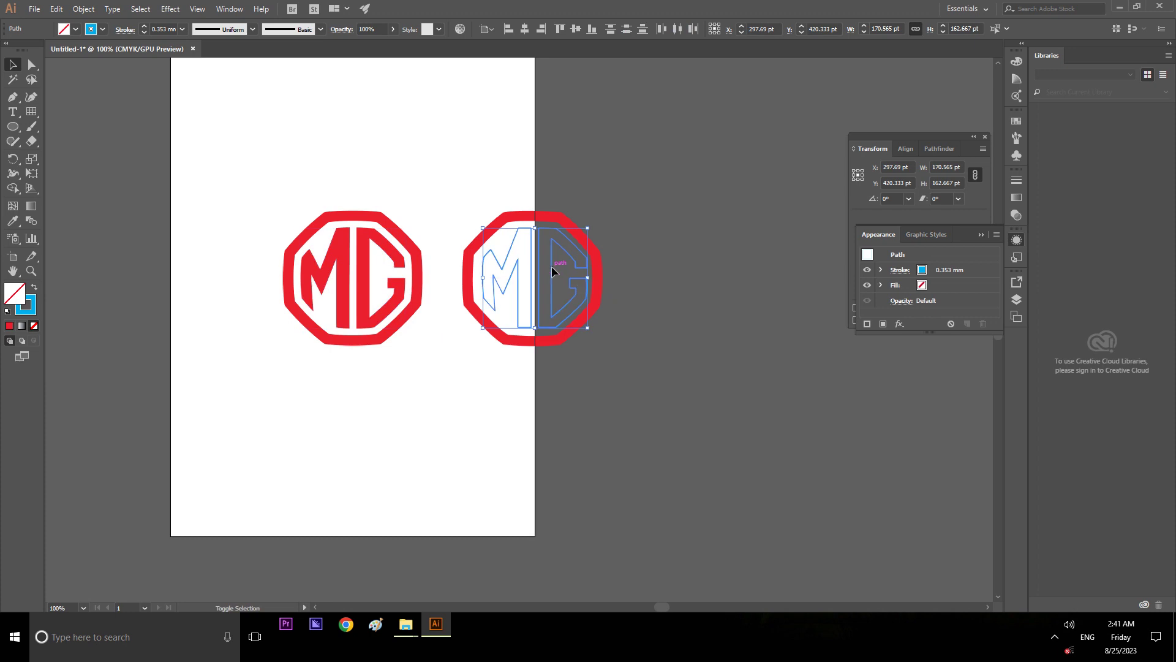
Step: Move the reference image to the lower right and try selecting the letter outlines
left_click(708, 297)
left_click_drag(263, 208, 407, 376)
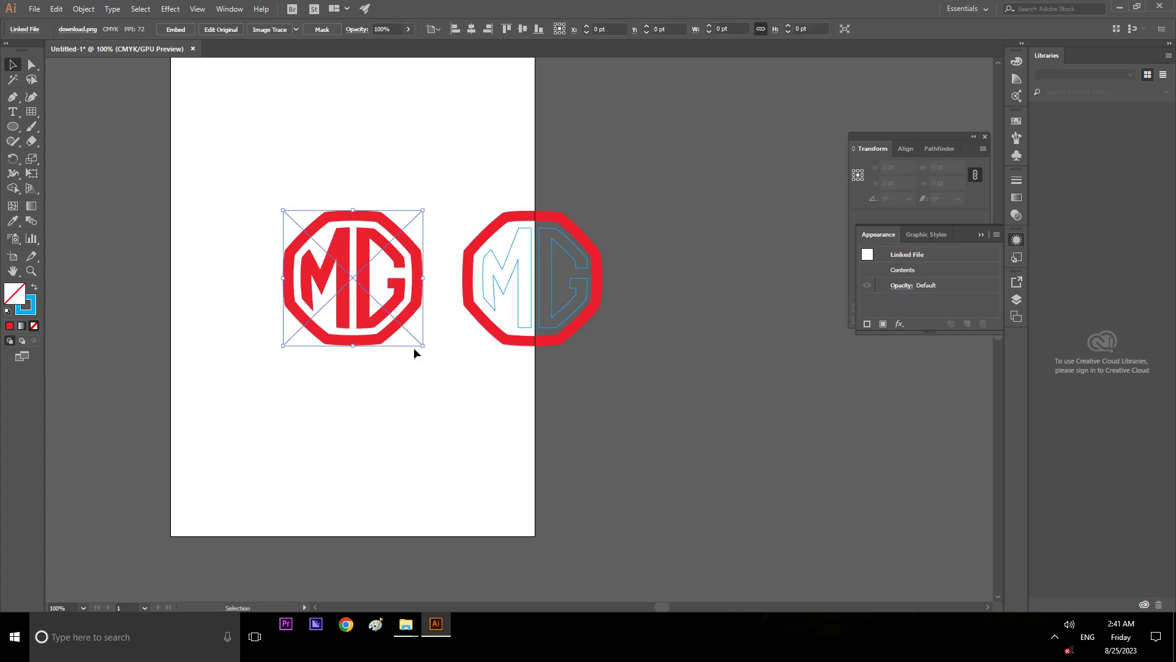
mouse_move(389, 336)
left_mouse_down()
mouse_move(723, 442)
mouse_move(801, 452)
left_mouse_up()
left_click(709, 232)
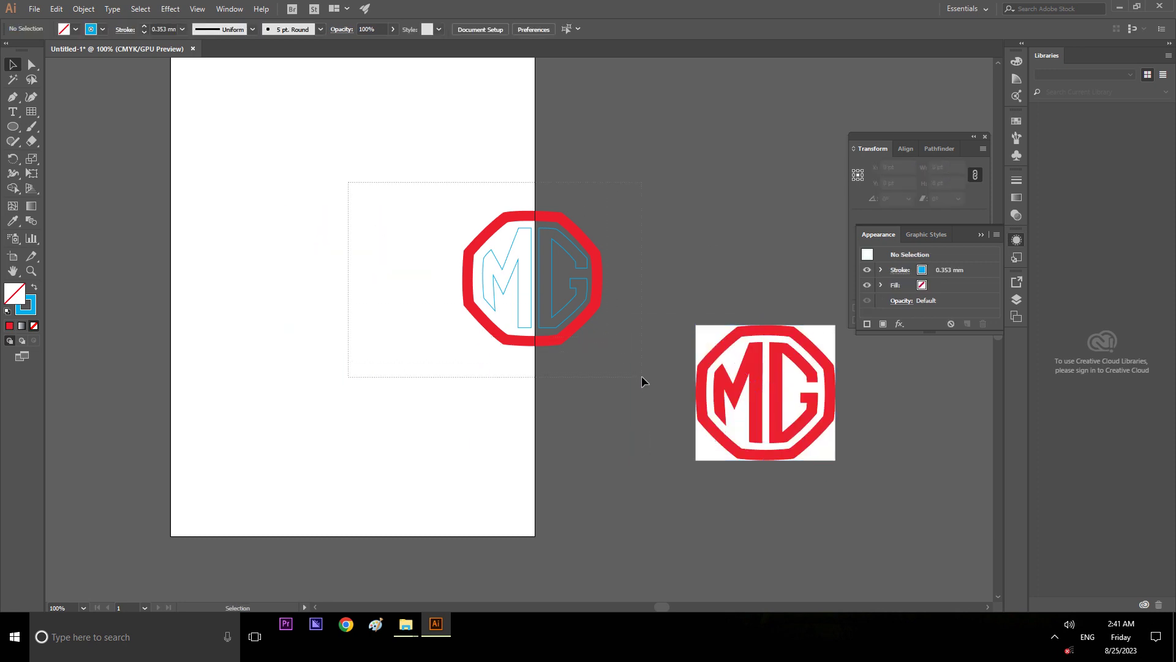
left_click_drag(597, 321, 642, 376)
left_click(665, 251)
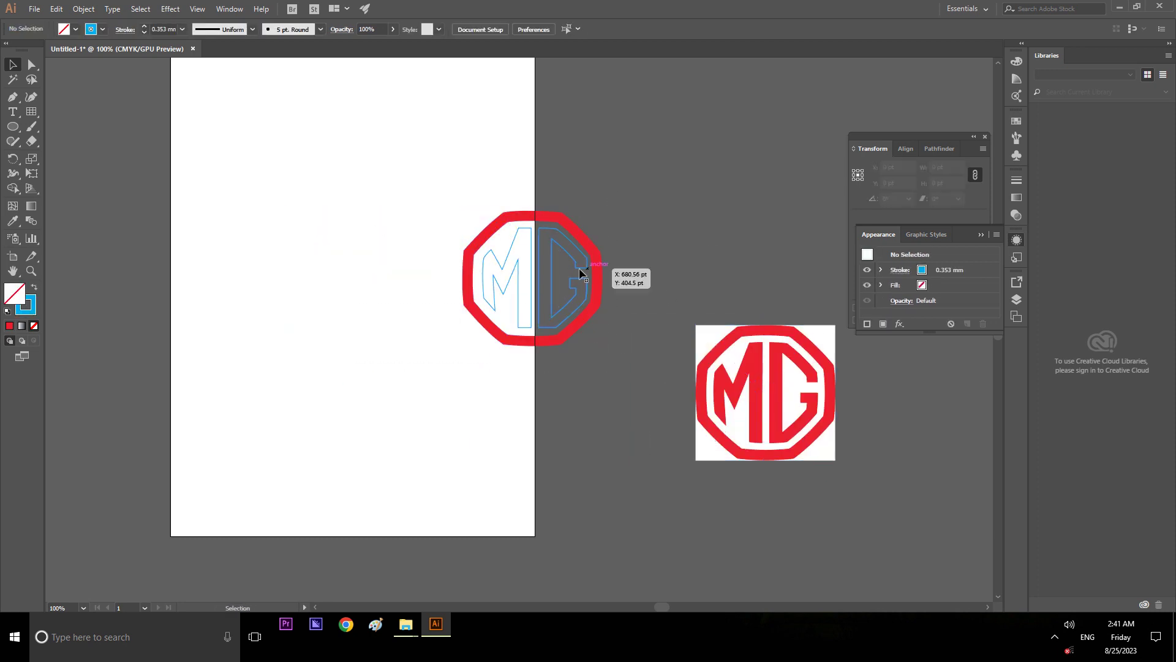
left_click(553, 272)
left_click(520, 262, "shift")
left_click(521, 263, "shift")
left_click(602, 210)
Step: Centre the red octagon horizontally, then centre the MG outline group horizontally inside it
left_click(572, 218)
left_click(532, 27)
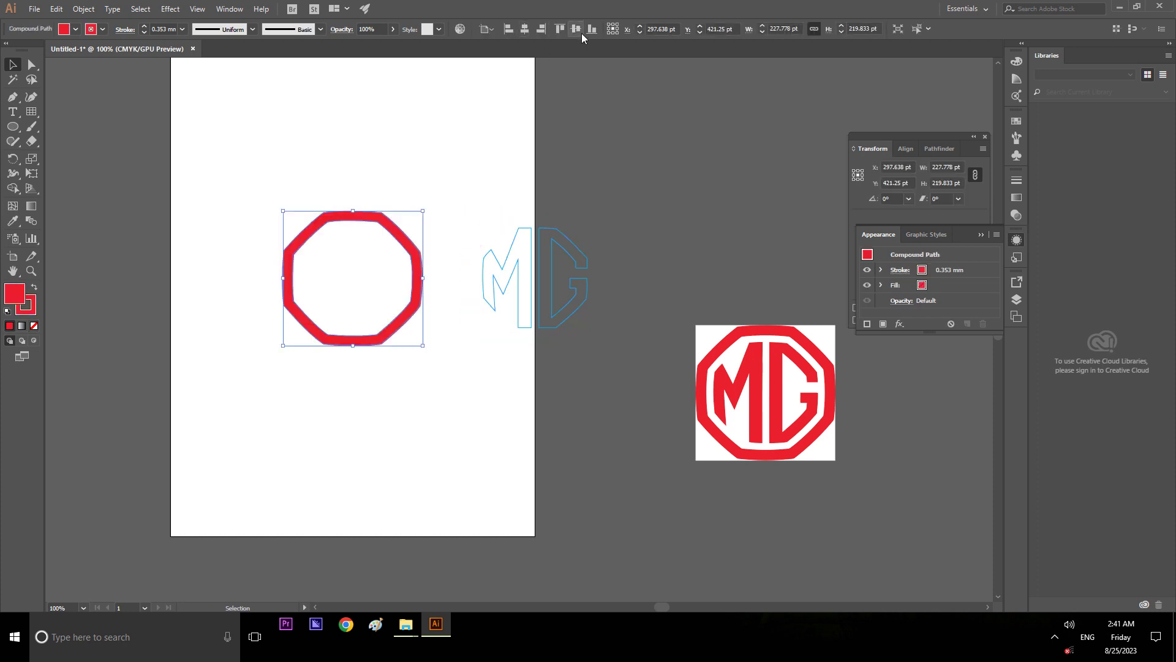
left_click(609, 240)
left_click(581, 271)
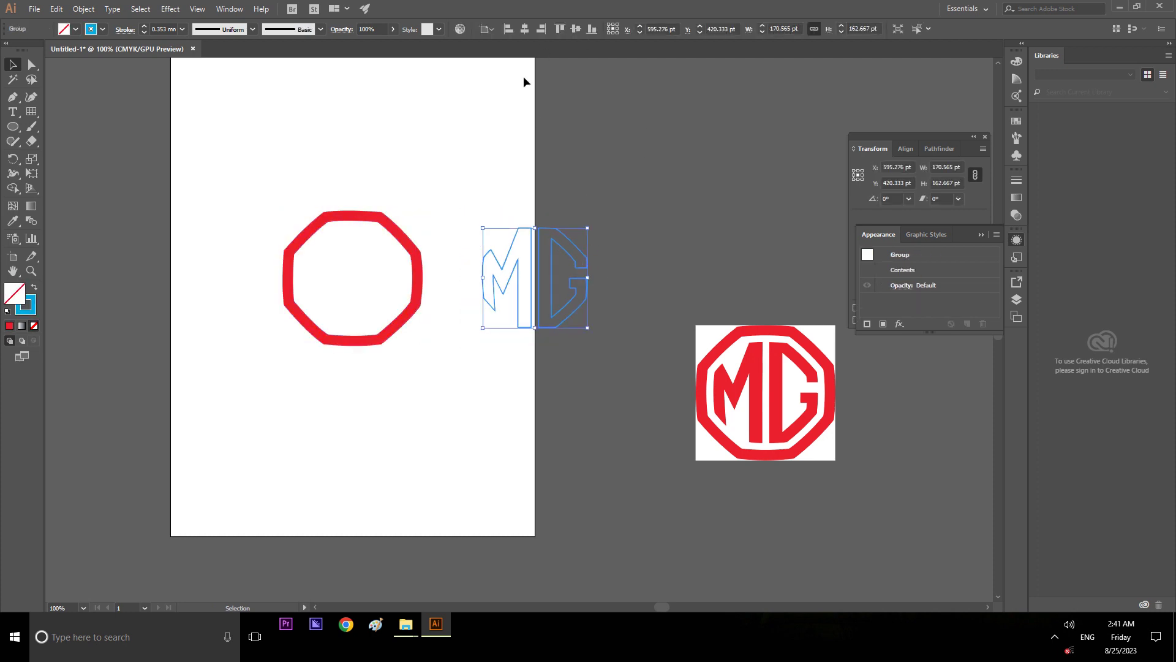
left_click(525, 29)
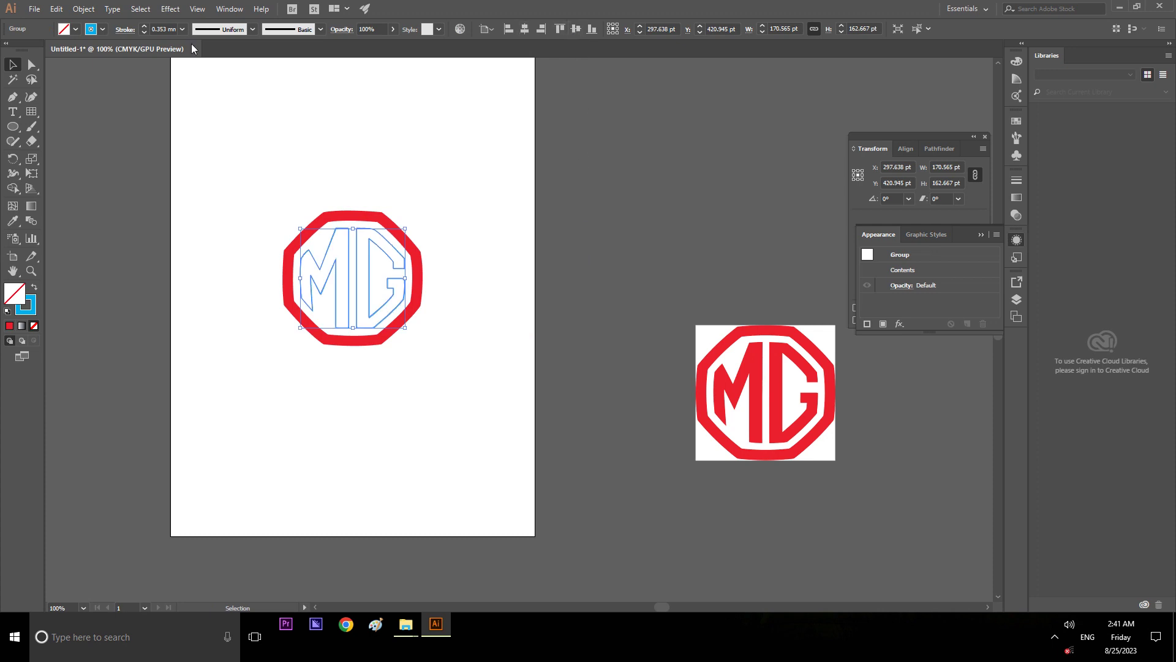
Step: Swap the letters' blue stroke into a #00AEEF fill, check it in the Color Picker, and cancel
key("shift+x")
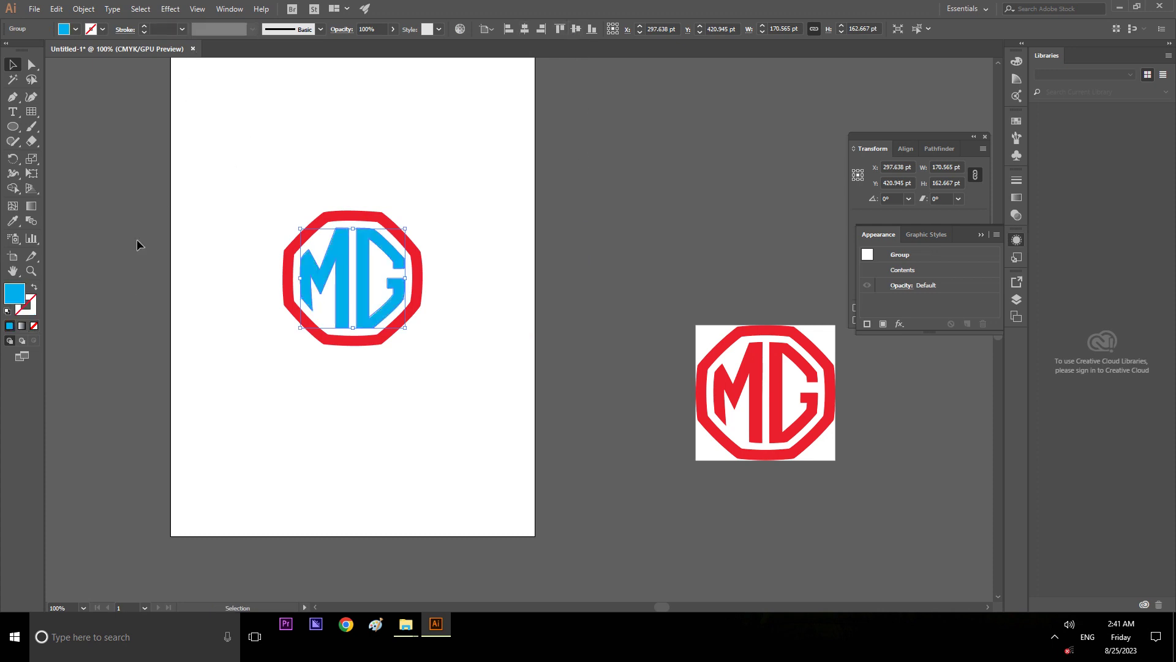
double_click(21, 295)
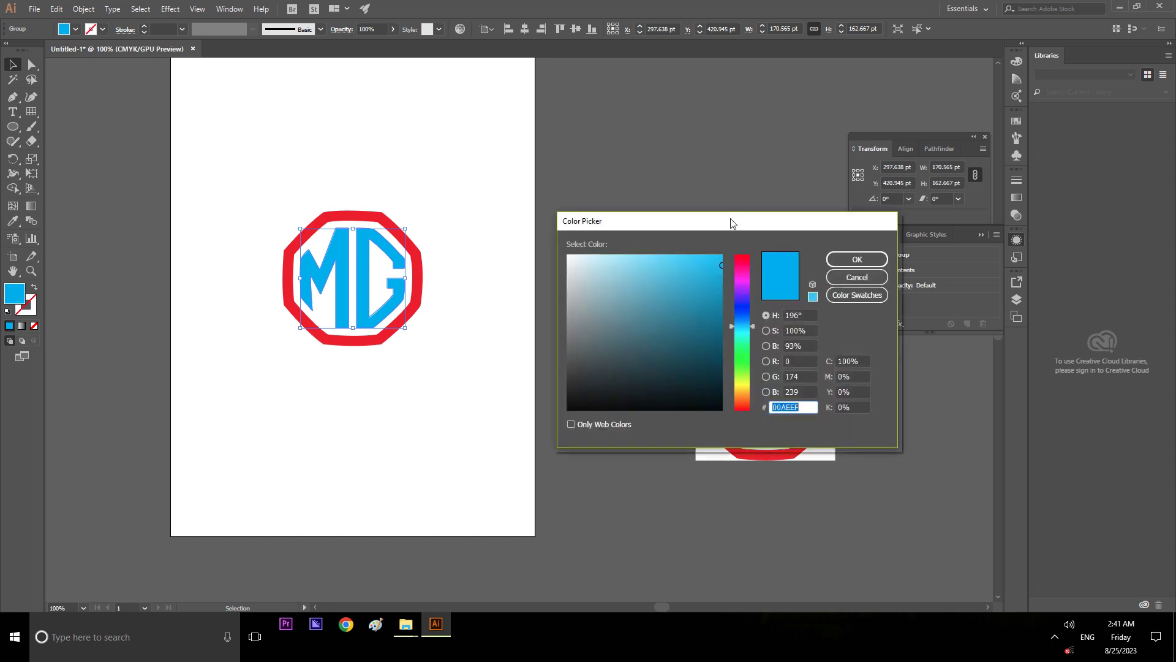
left_click_drag(731, 221, 598, 125)
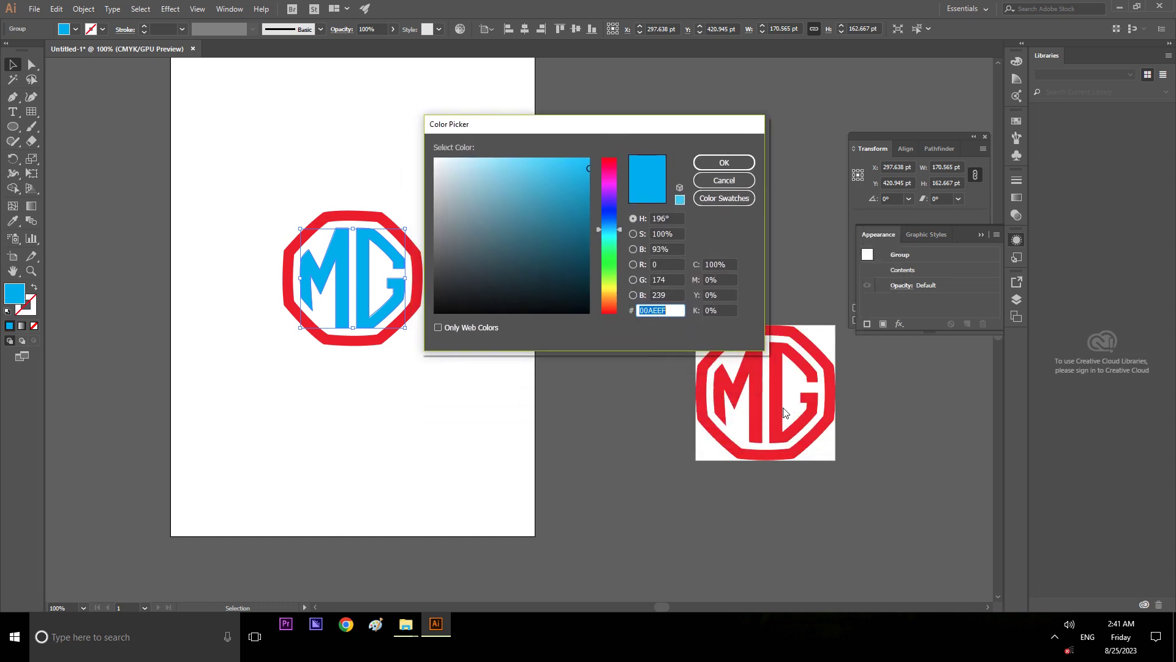
left_click(713, 183)
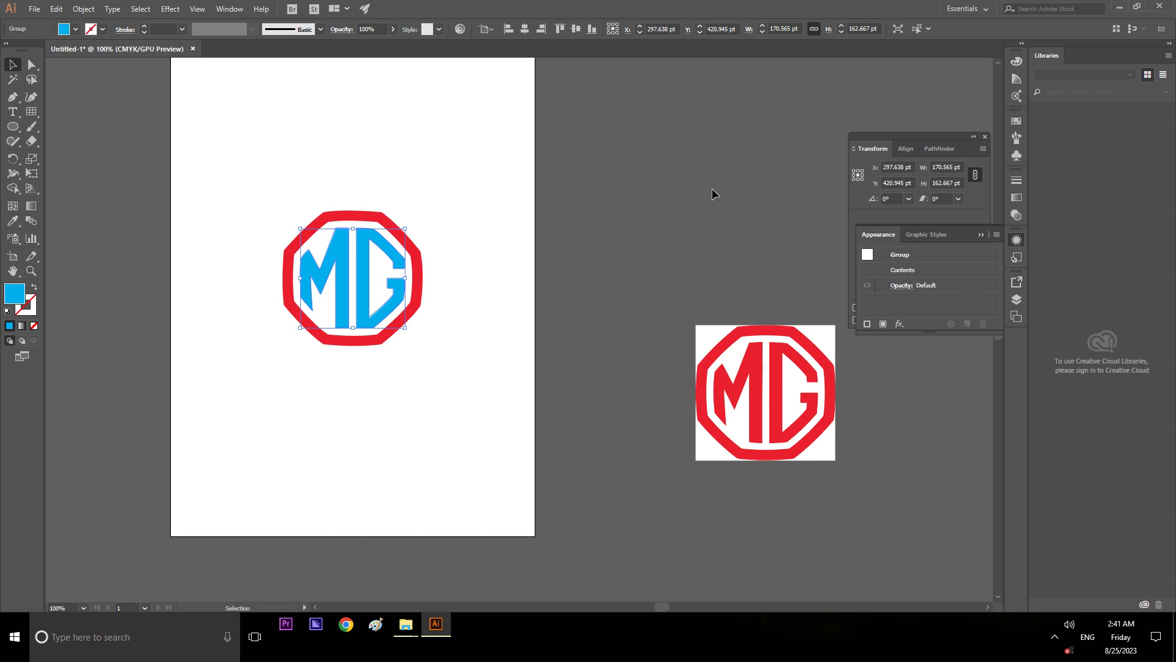
left_click(712, 188)
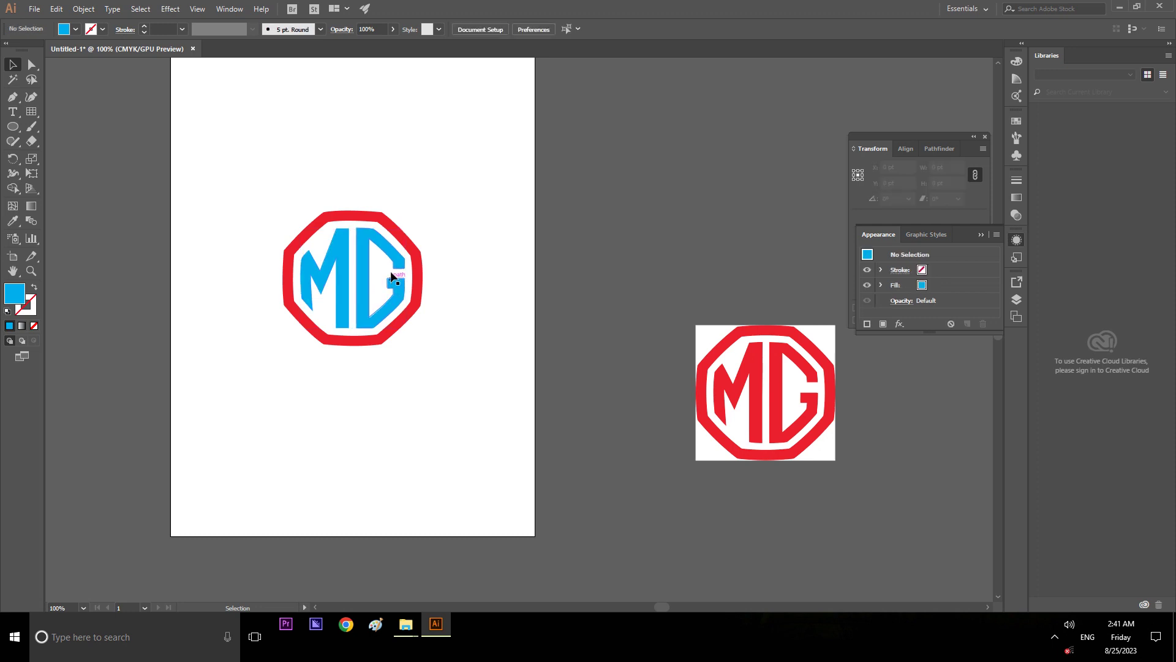
Step: Eyedrop the reference logo's red onto the MG letters
left_click(368, 258)
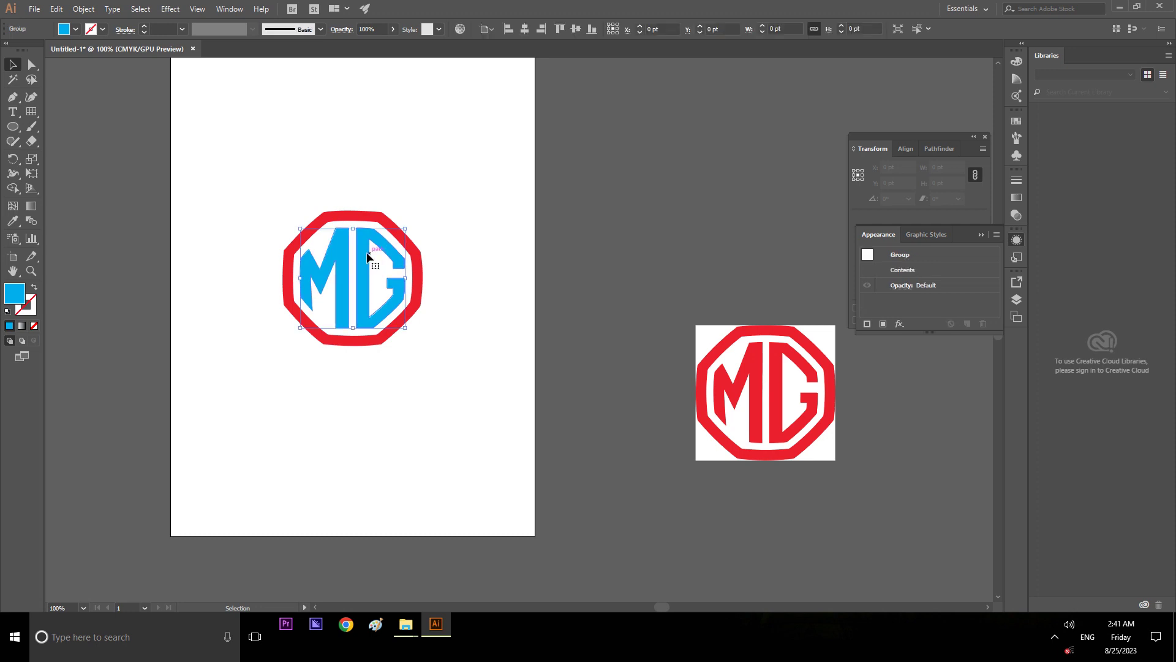
key("i")
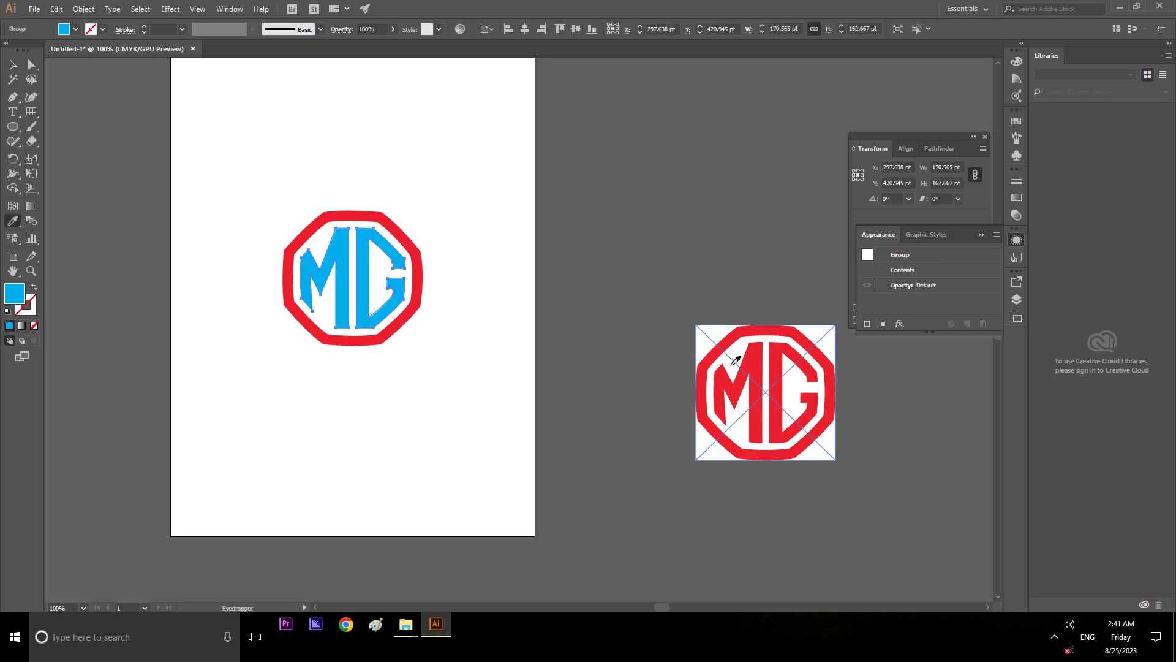
left_click(758, 367)
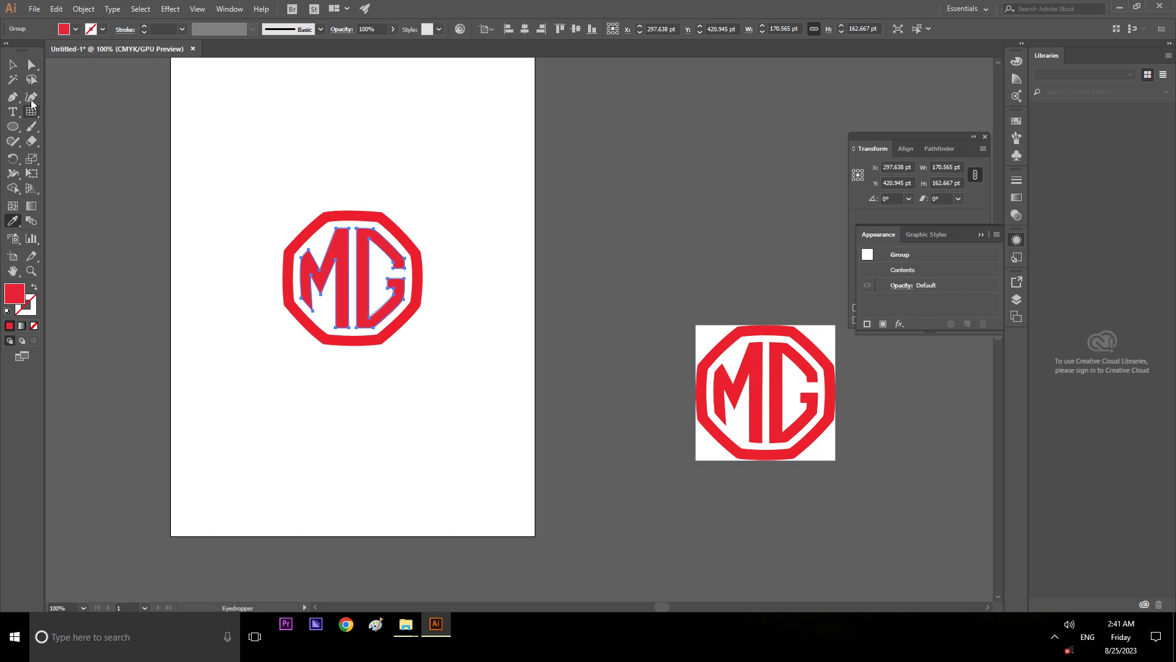
left_click(14, 65)
left_click(674, 181)
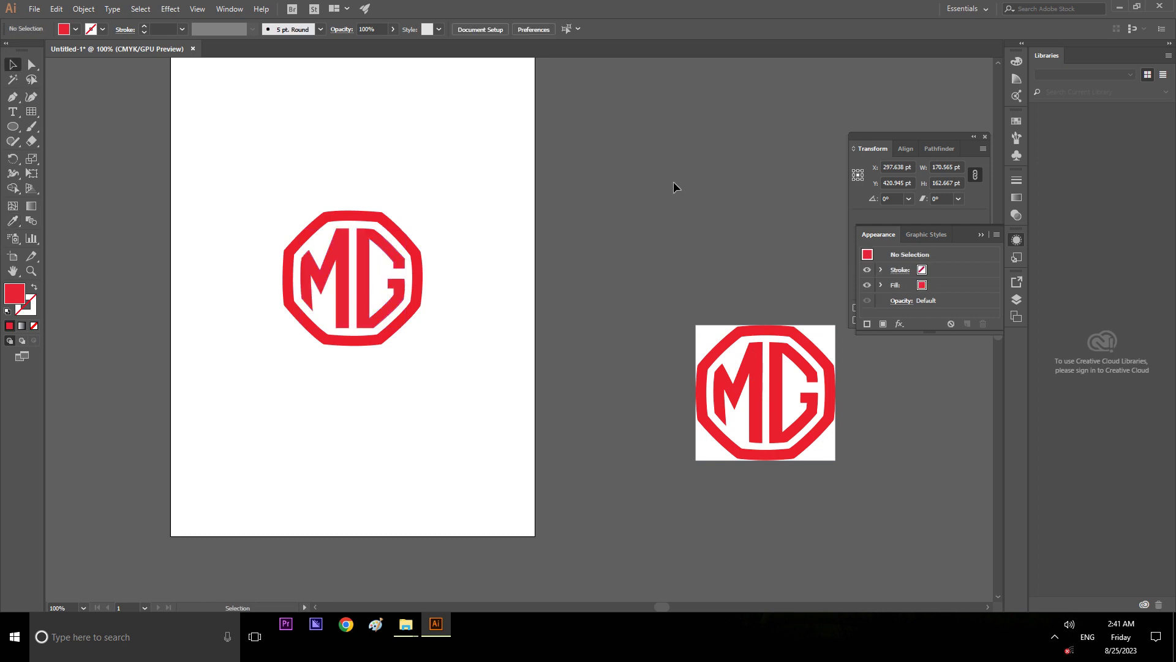
Step: Give the octagon the reference red with no stroke using the Eyedropper
left_click(375, 220)
key("i")
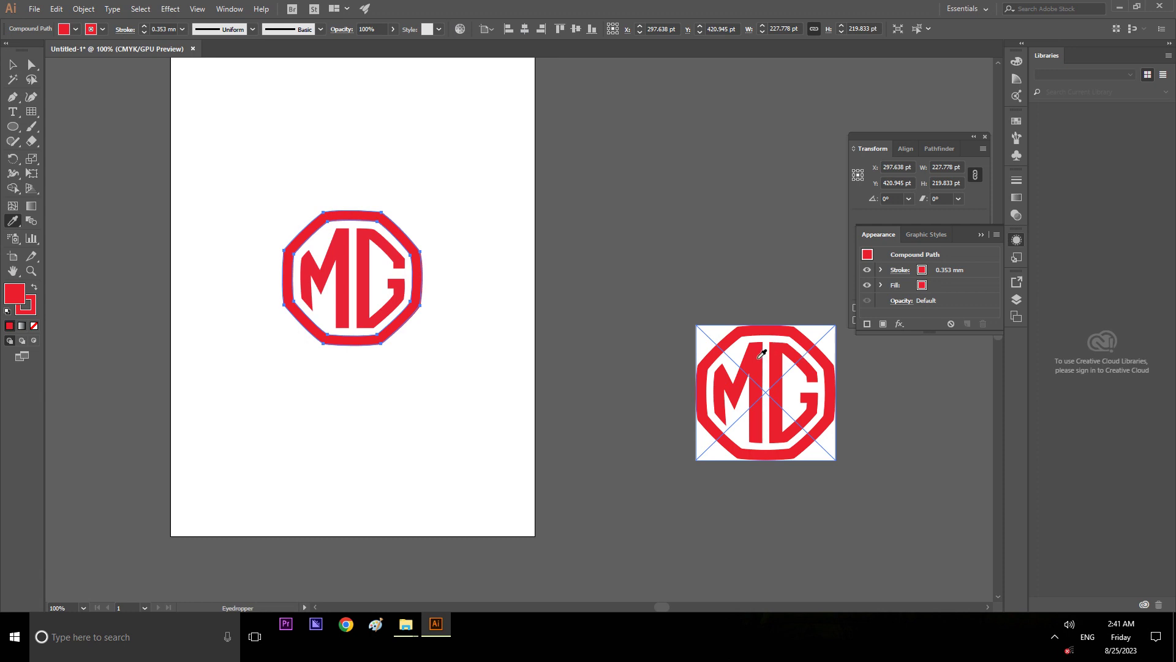
left_click(760, 356)
left_click(13, 65)
left_click(396, 211)
Step: Select the reference MG image and delete it
scroll(204, 306, "down", 1)
left_click(751, 382)
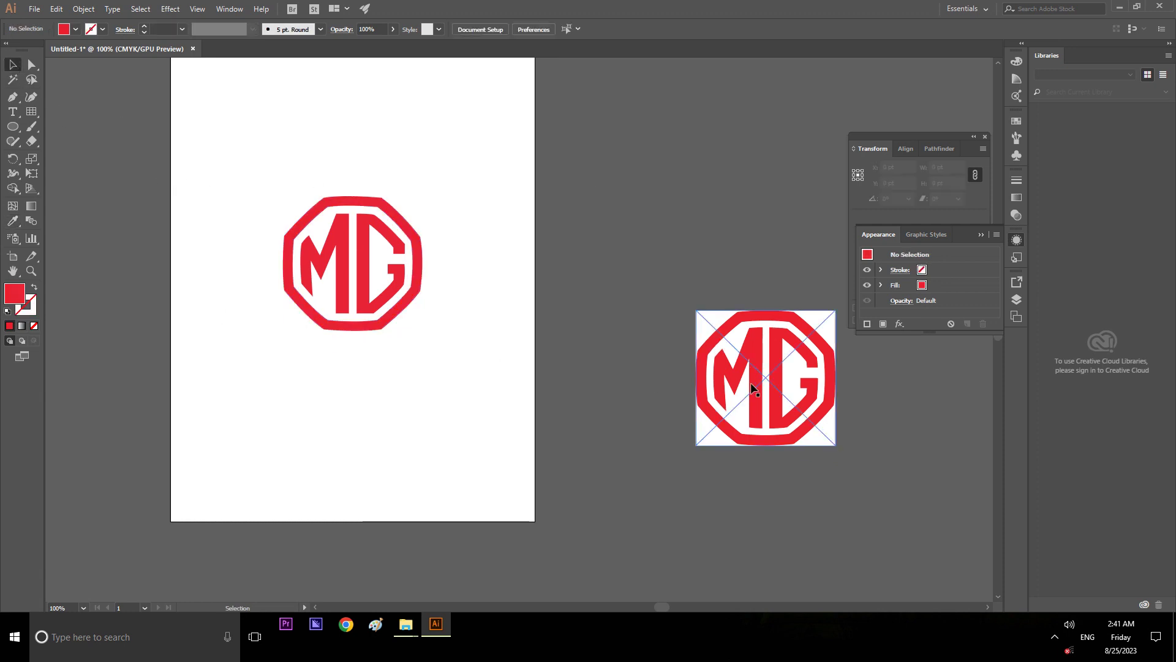
key("Delete")
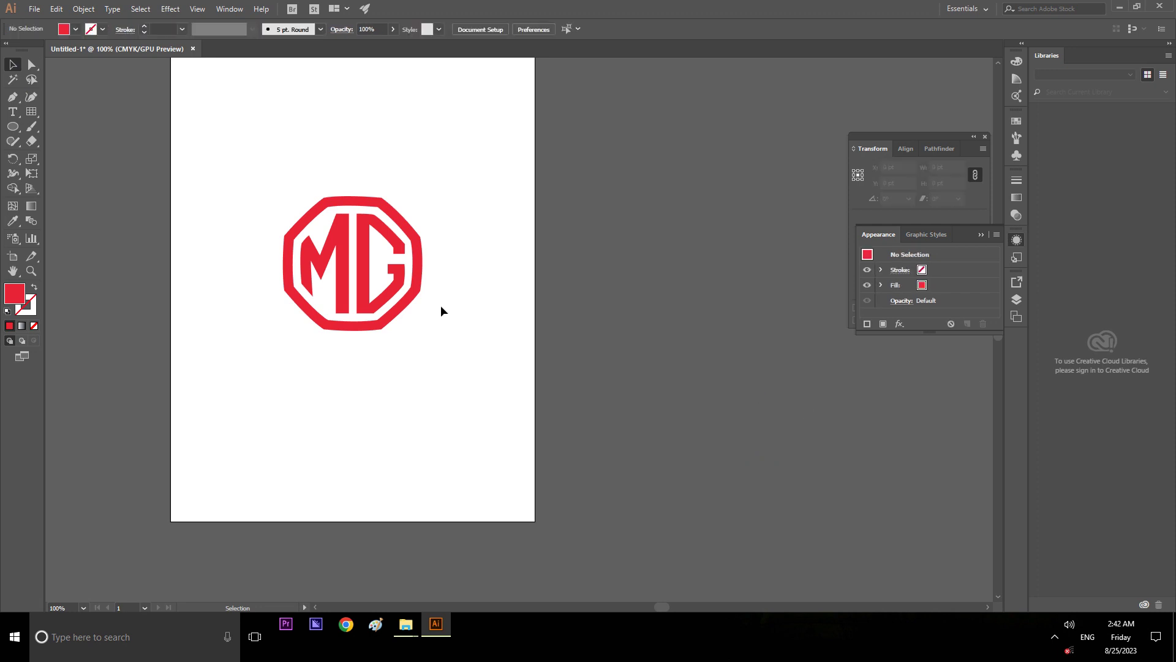
Step: Start File > Place, browse New folder (3), then cancel placing an image
left_click(34, 8)
left_click(68, 206)
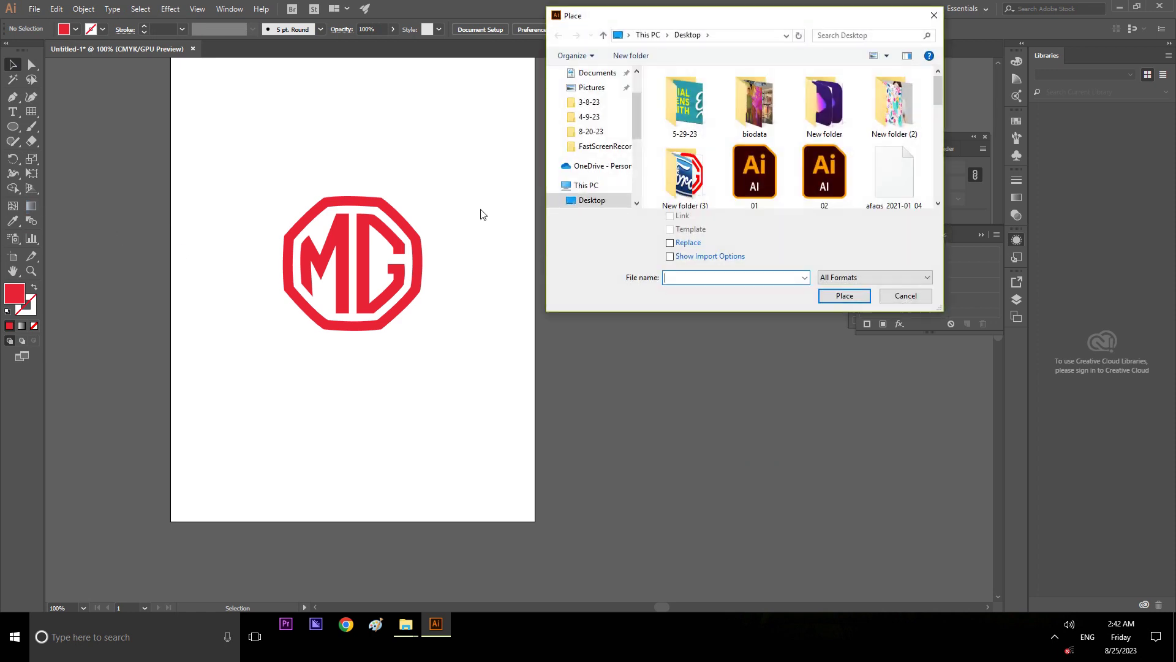
left_click(679, 177)
double_click(679, 177)
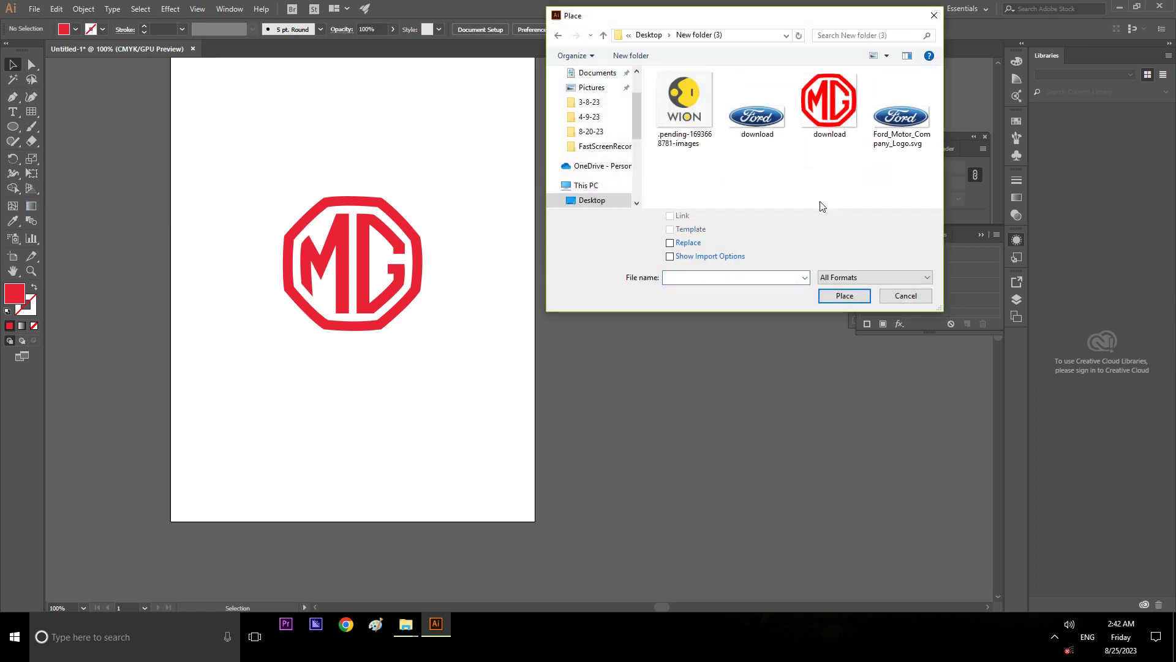
left_click(895, 296)
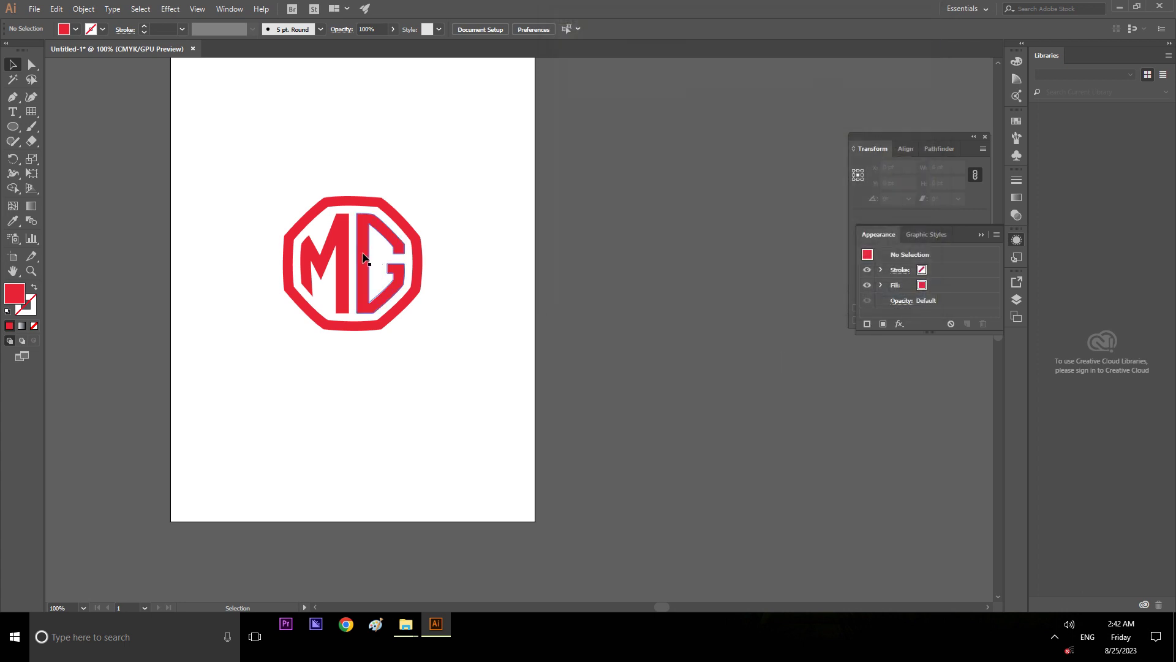
Step: Open the octagon's fill swatch dropdown and its Swatch Libraries list
left_click(368, 256)
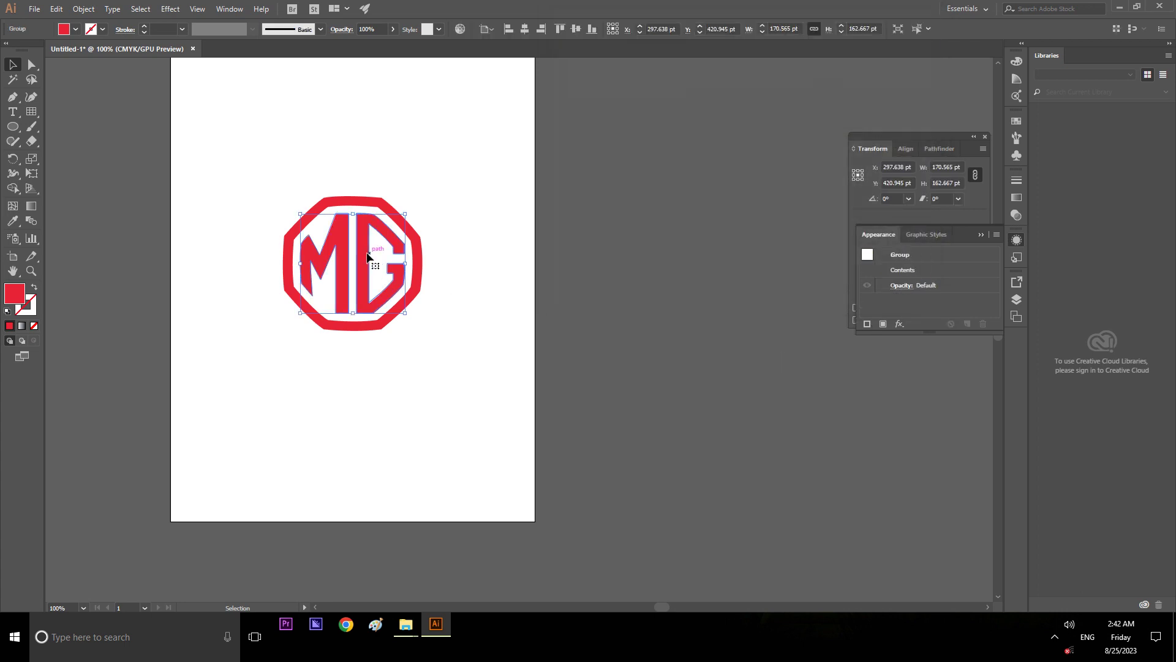
left_click(614, 295)
scroll(343, 237, "up", 1)
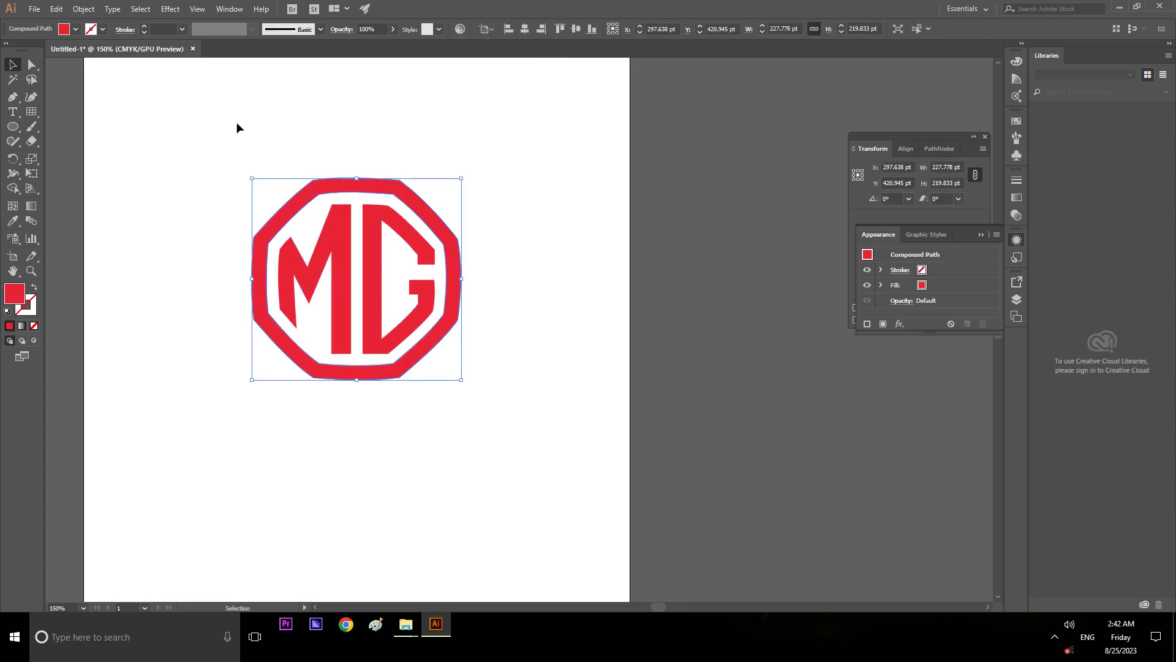
left_click(76, 30)
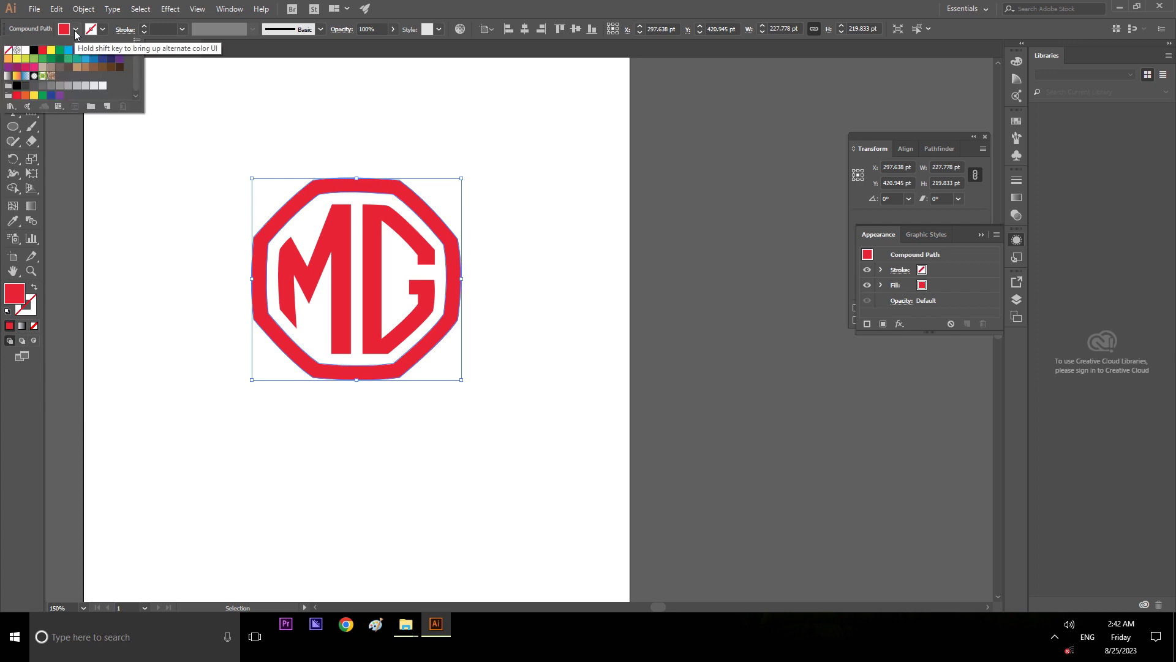
left_click(11, 107)
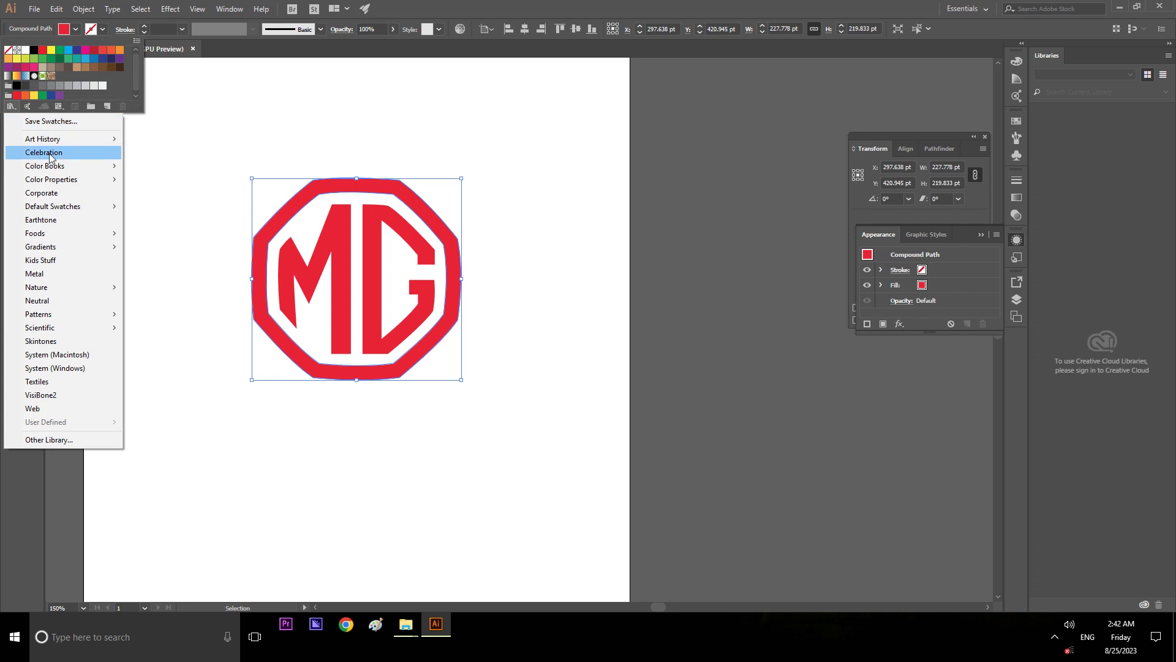
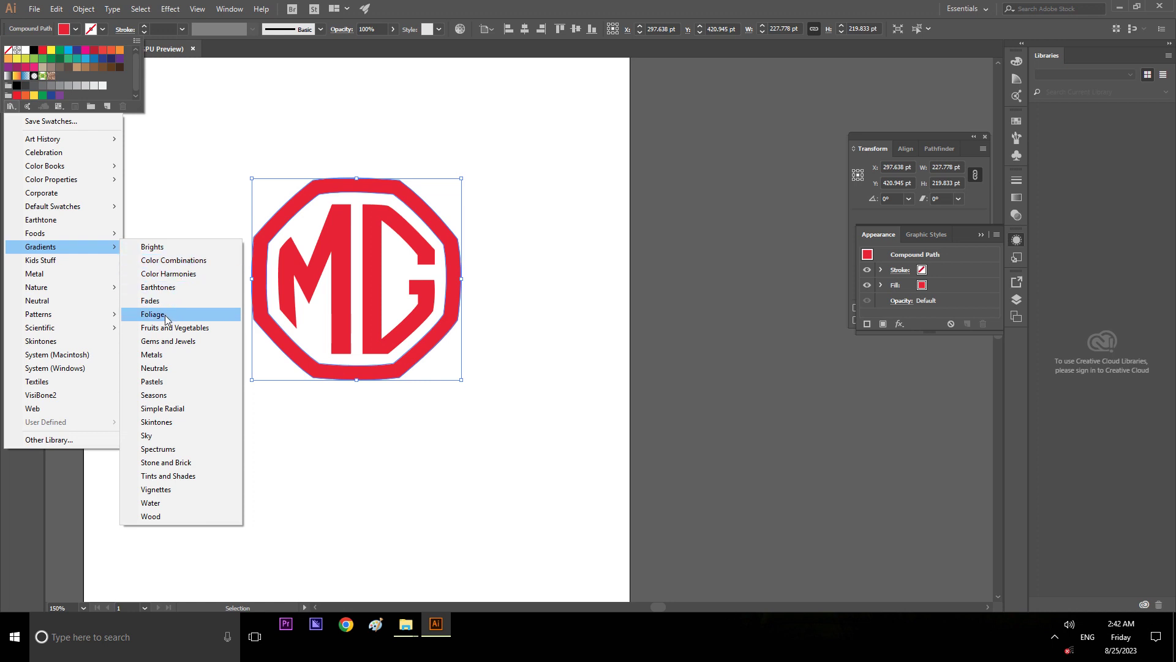
Step: Fill the octagon with the Silver gradient from the Metals library after trying several metal swatches
left_click(171, 358)
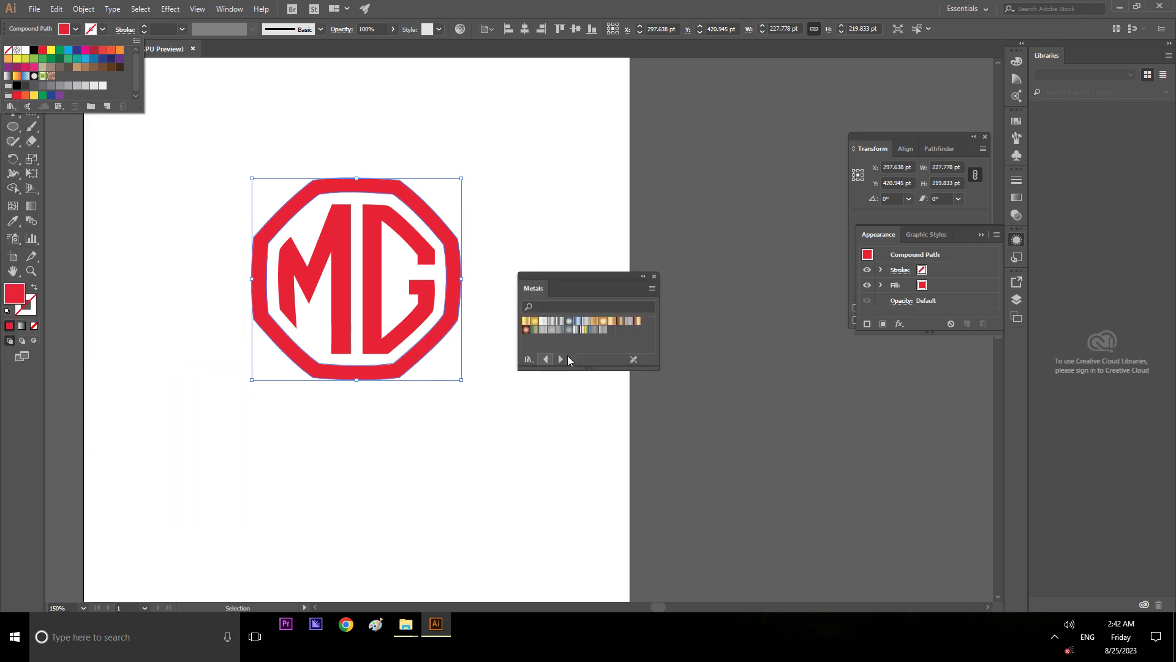
left_click(553, 323)
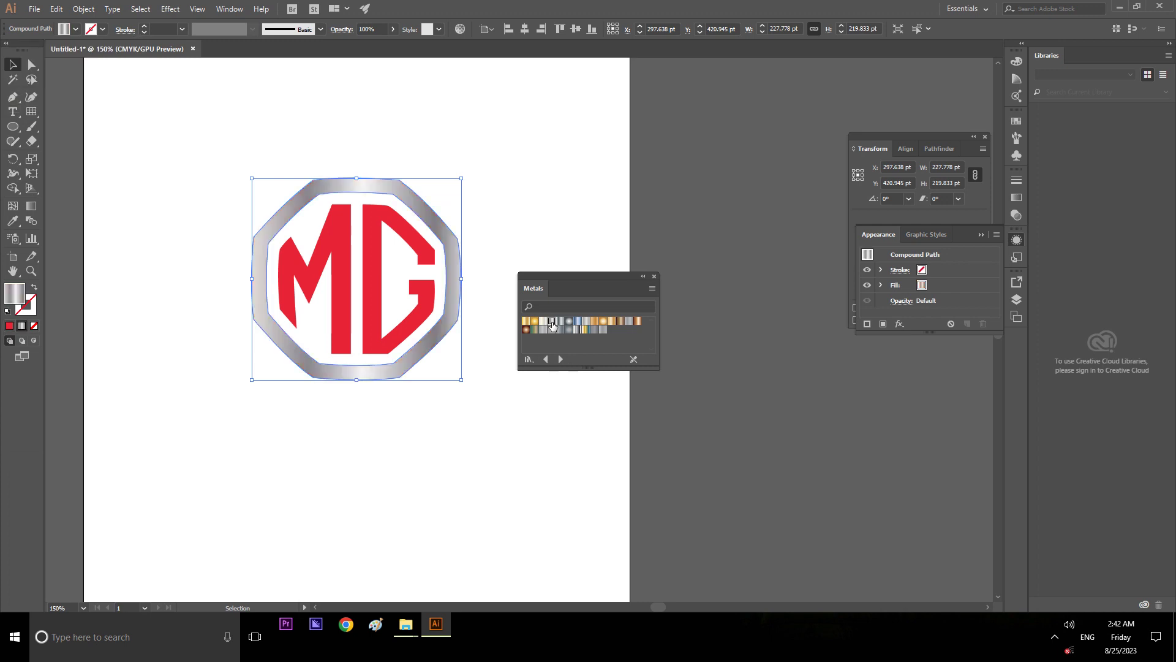
left_click(544, 323)
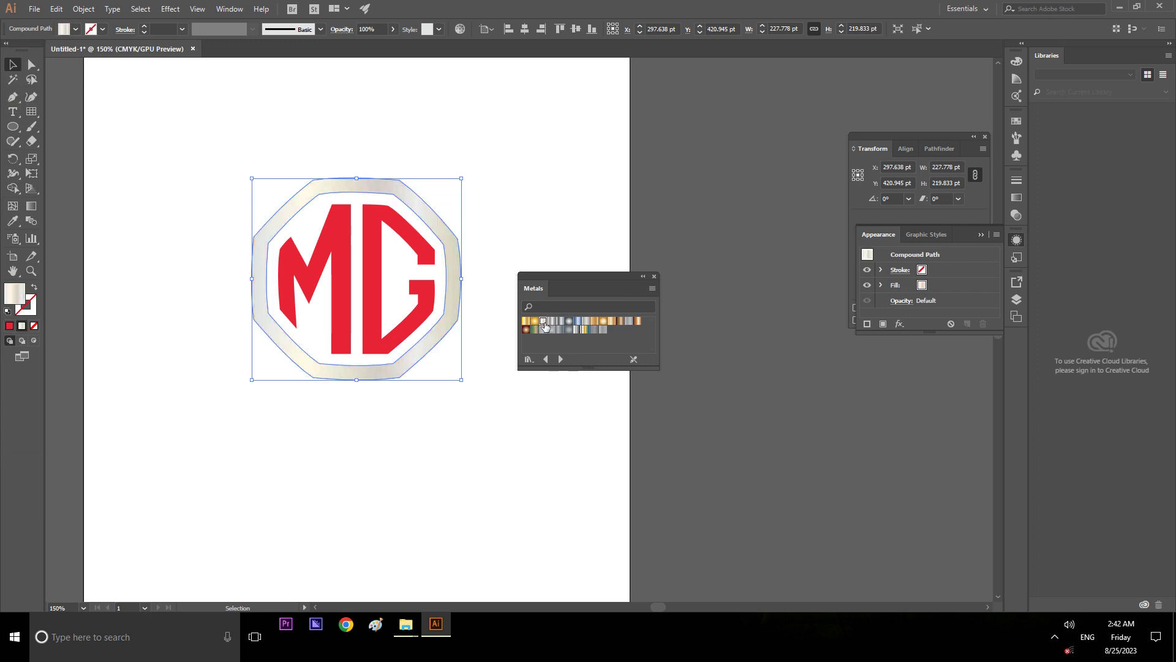
left_click(552, 323)
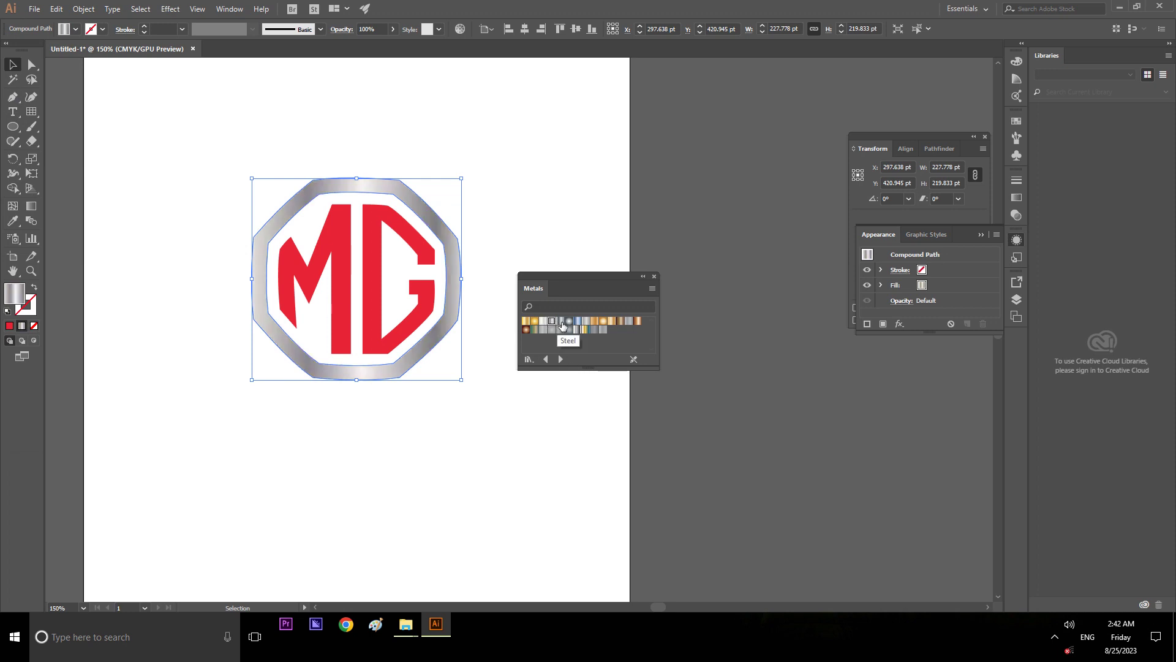
left_click(563, 326)
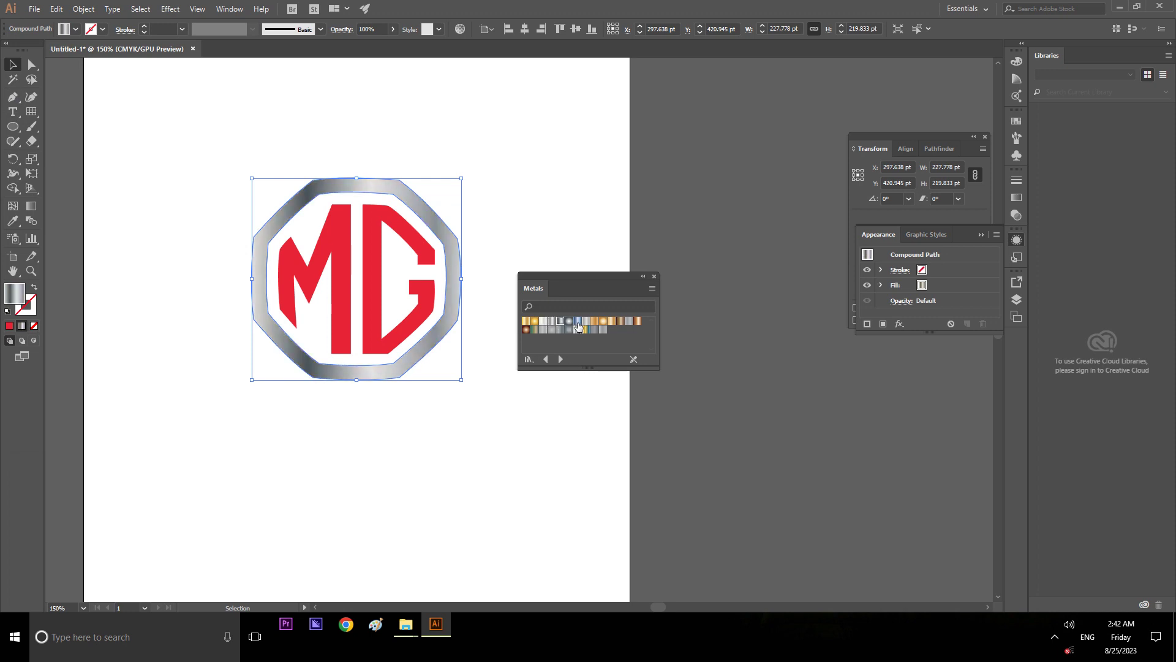
left_click(577, 323)
left_click(569, 323)
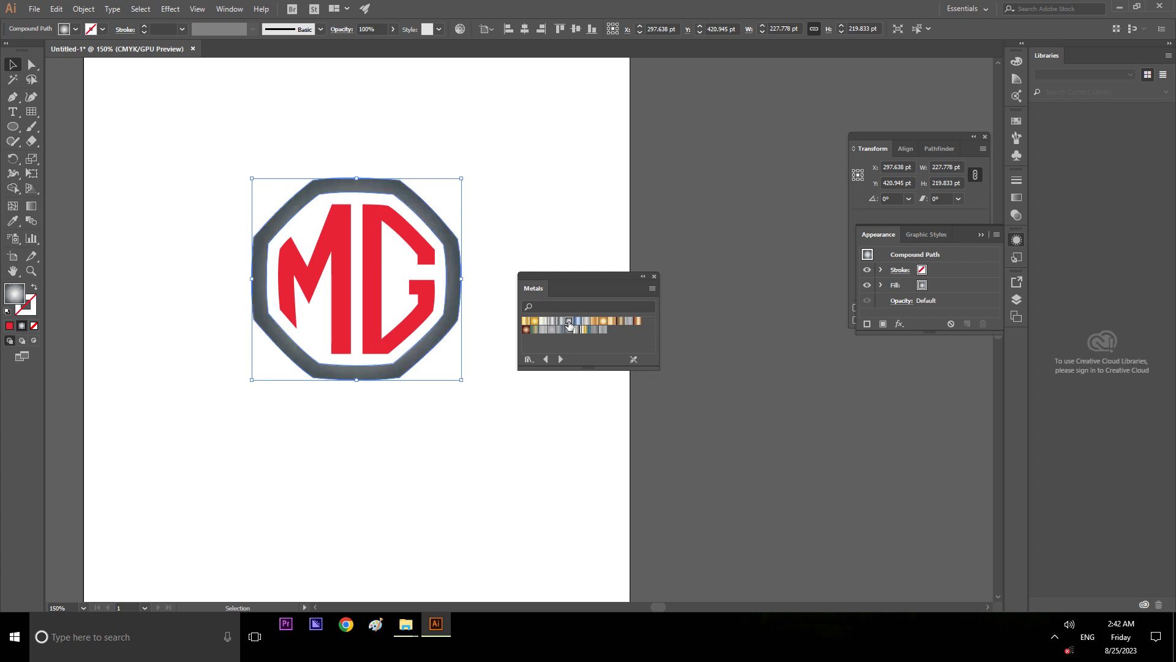
left_click(629, 322)
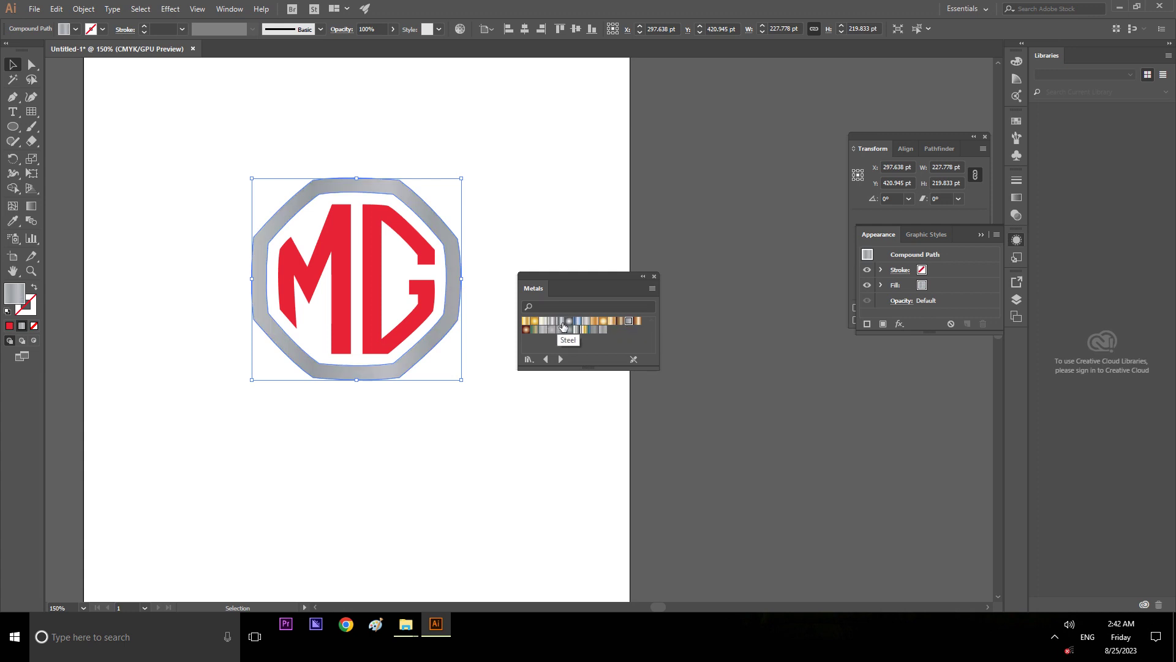
left_click(562, 325)
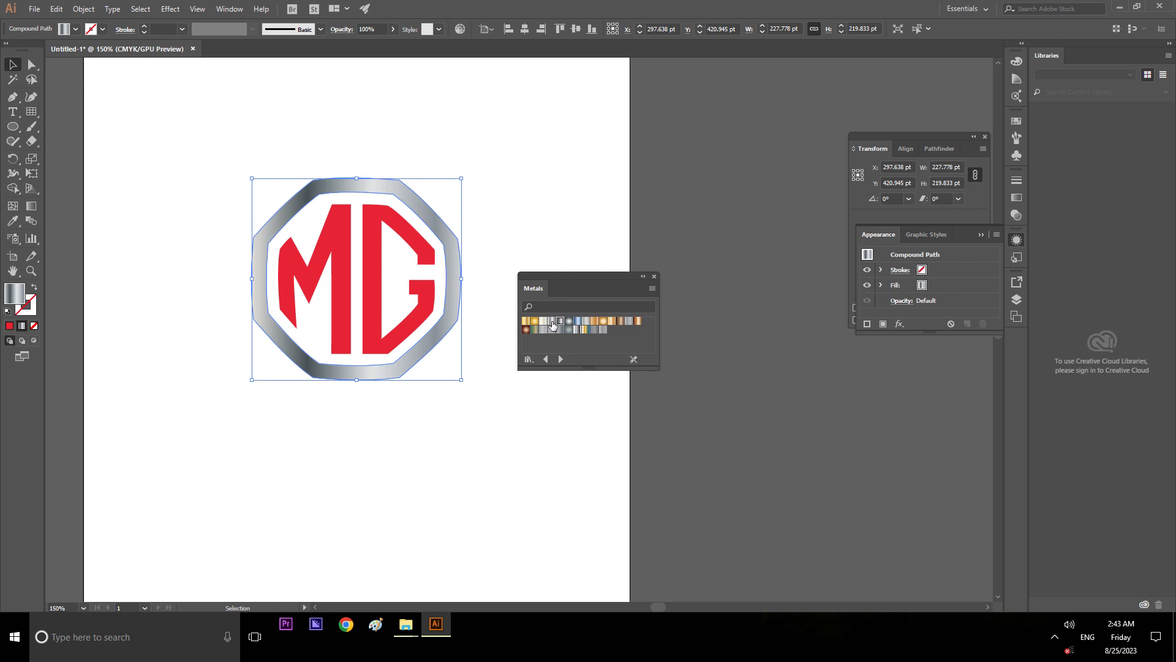
left_click(552, 323)
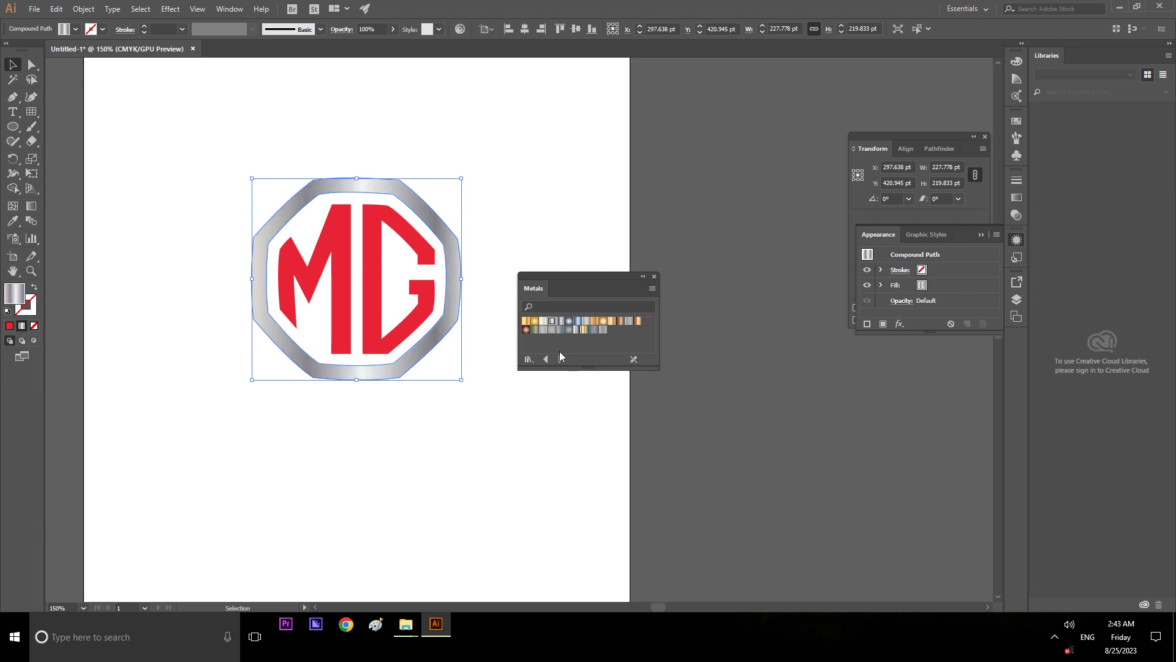
Step: Give the MG letters the same silver gradient and close the Metals library
left_click(657, 215)
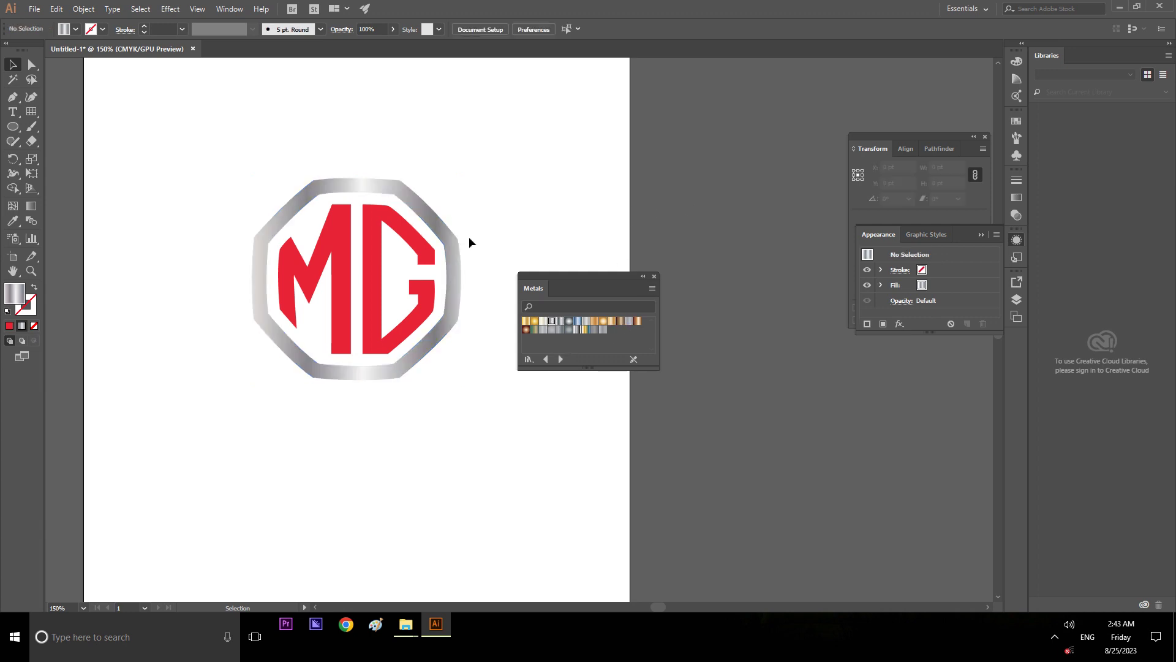
left_click(415, 250)
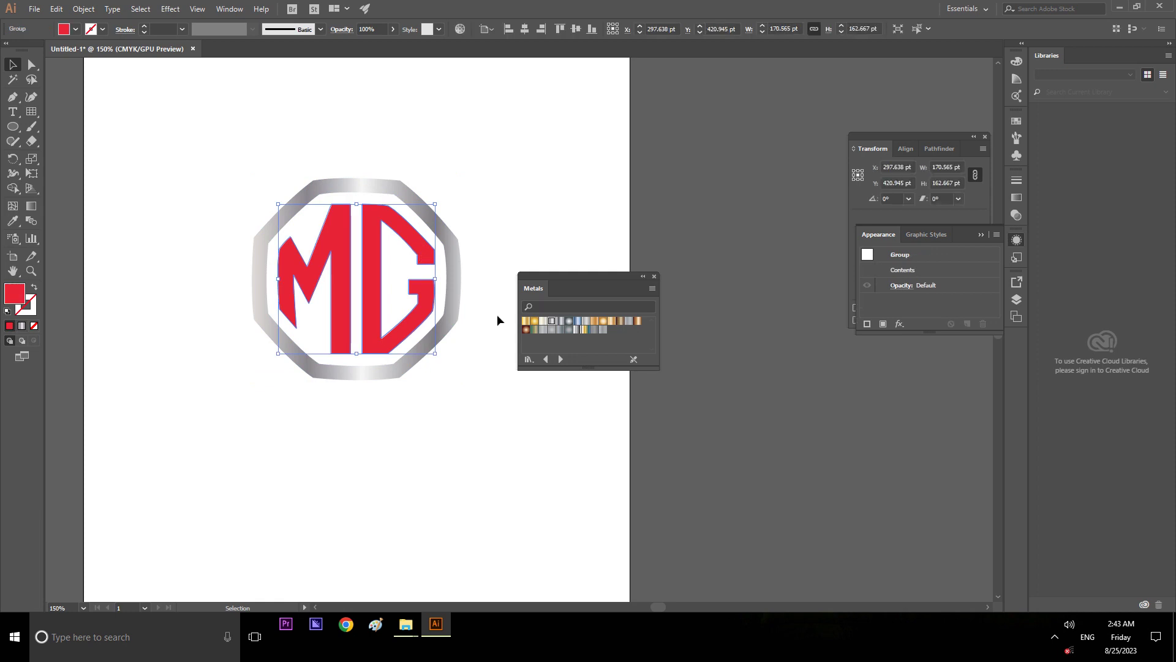
left_click(551, 322)
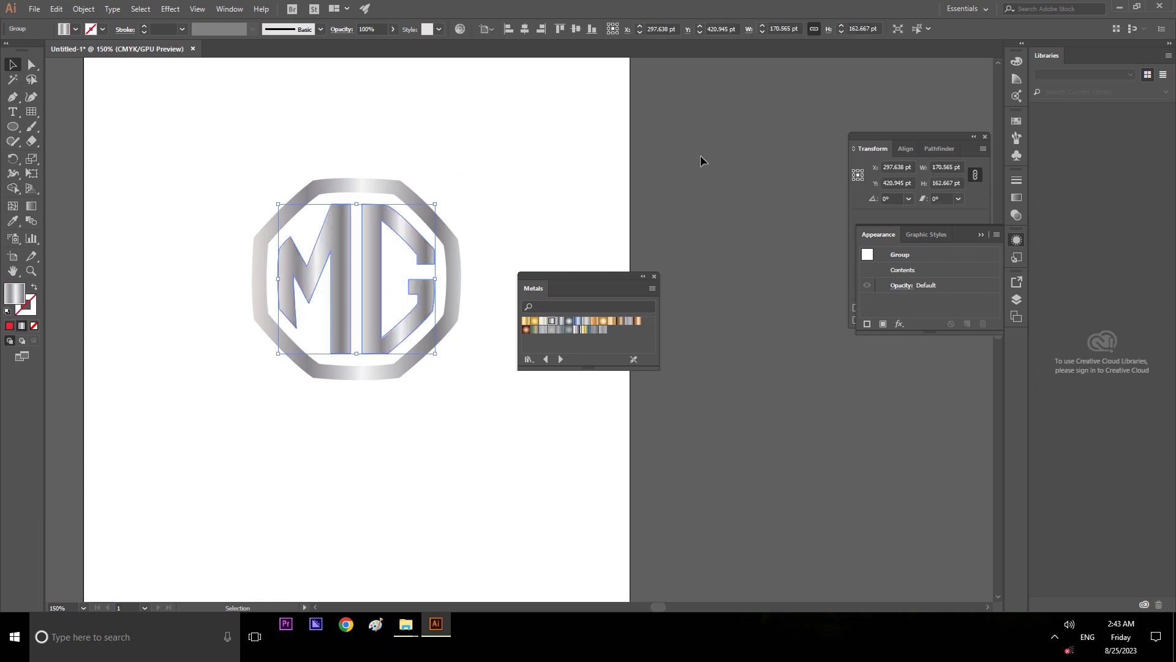
left_click(744, 149)
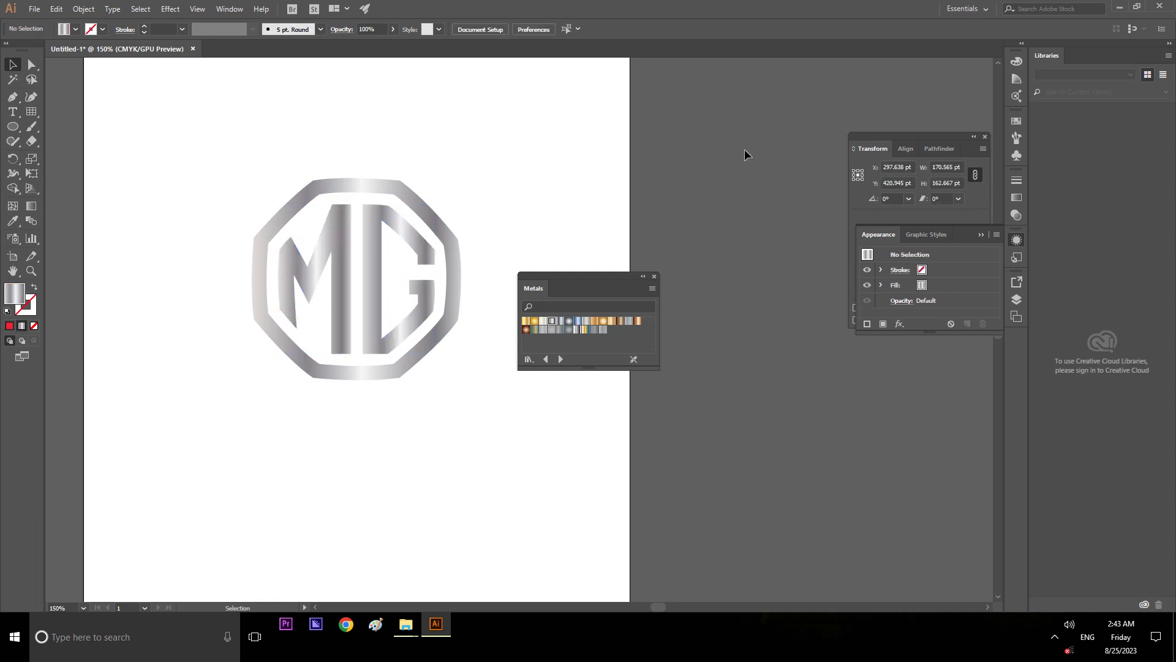
left_click(655, 277)
left_click_drag(167, 145, 495, 423)
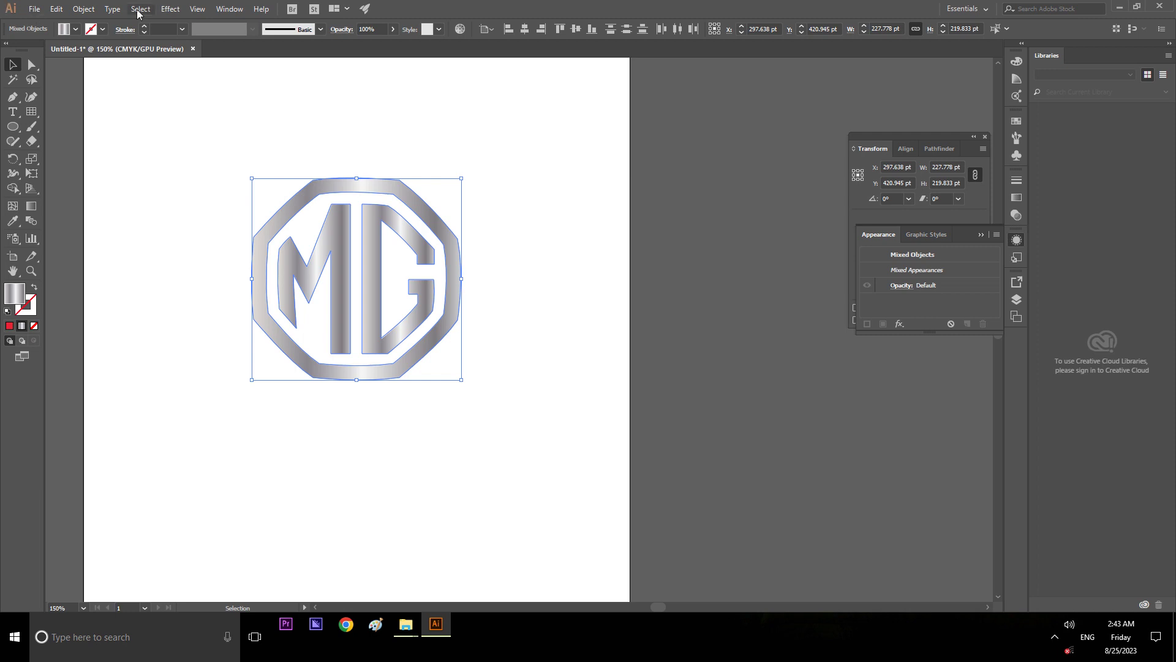
left_click(674, 201)
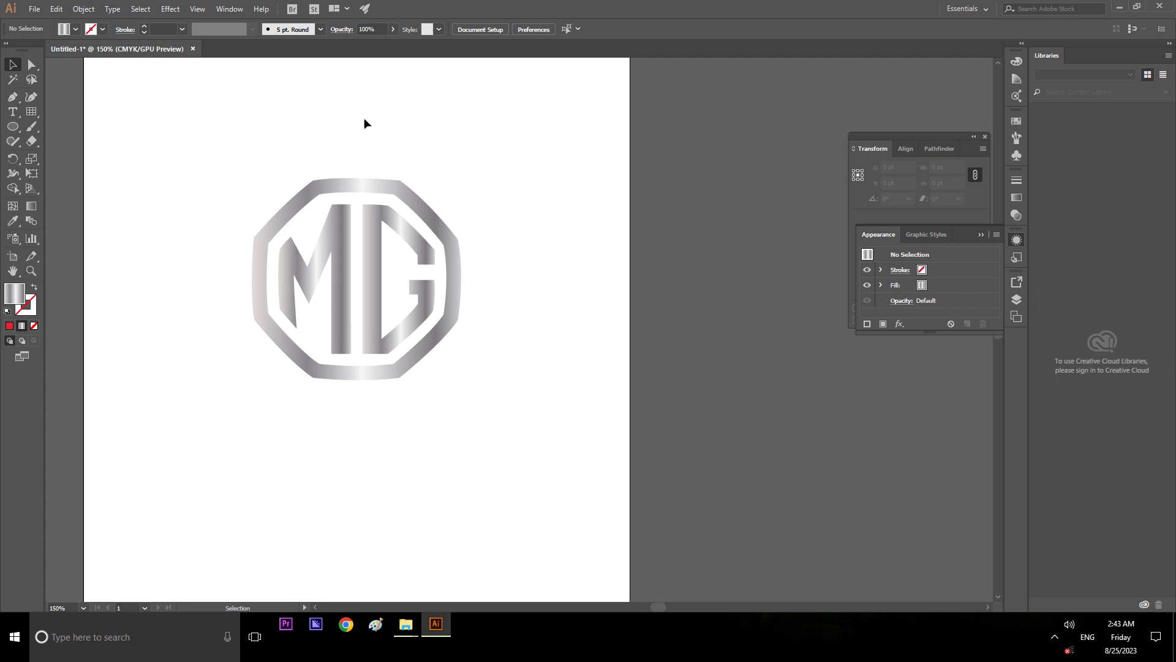
left_click(344, 182)
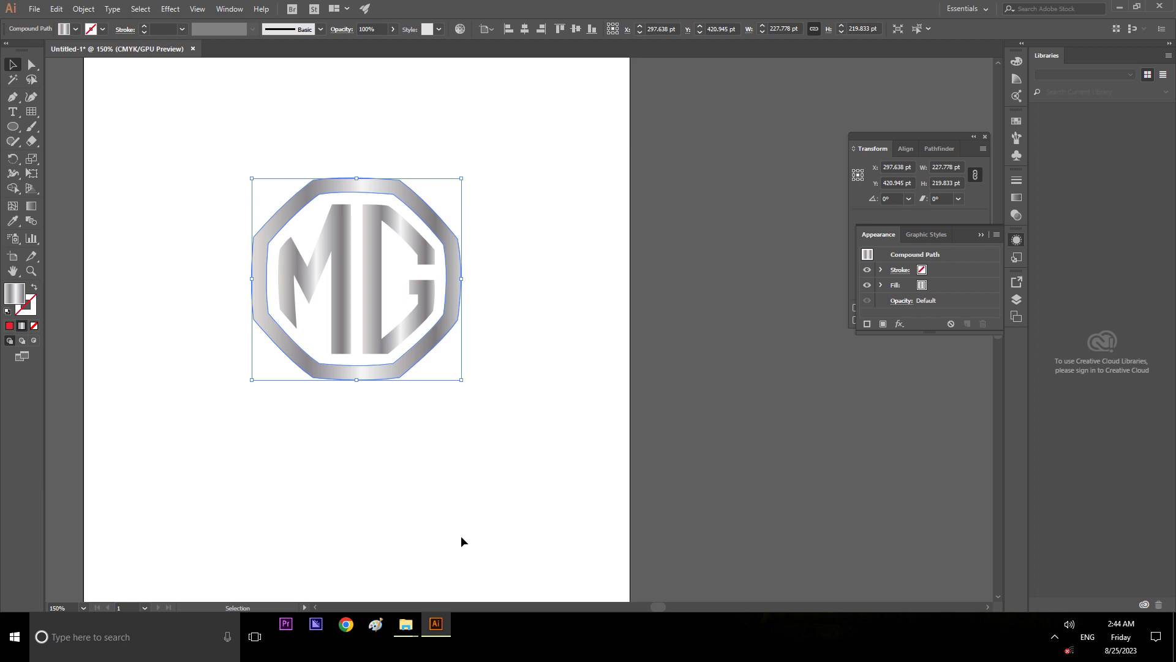
left_click(774, 402)
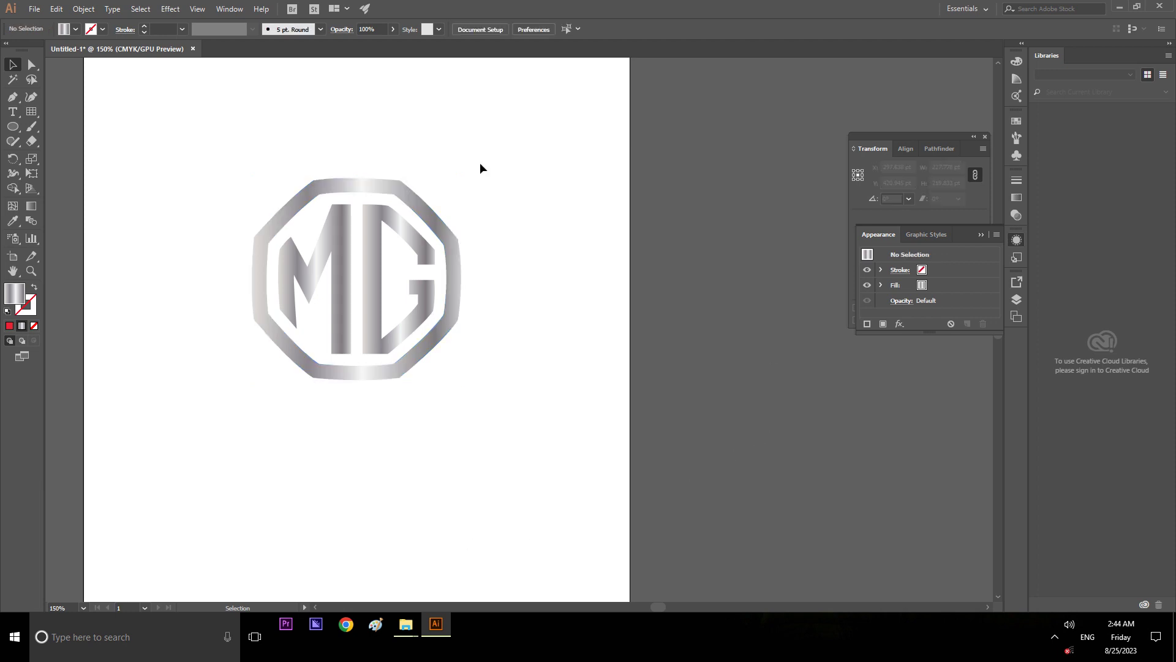
left_click(353, 190)
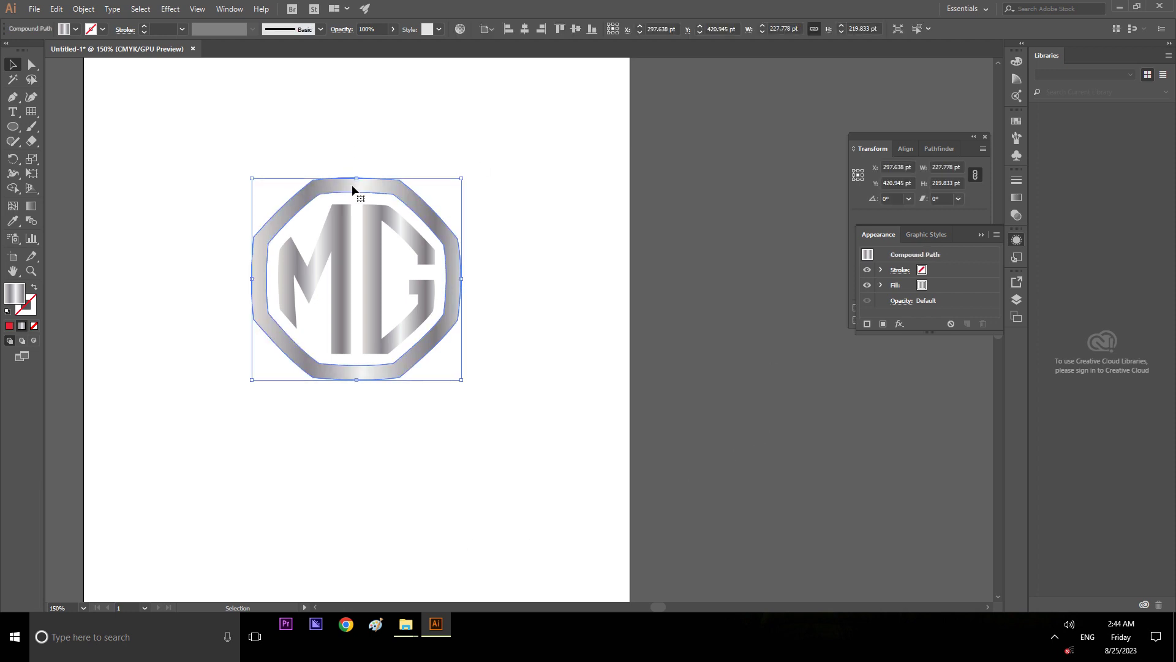
left_click(689, 202)
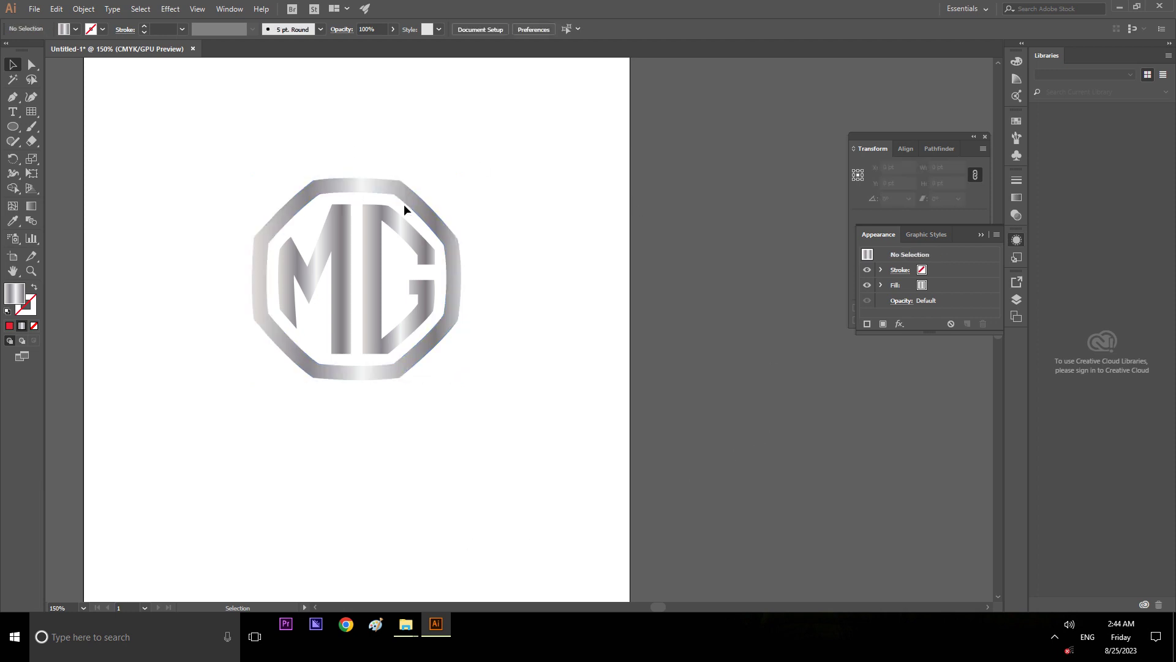
left_click(372, 190)
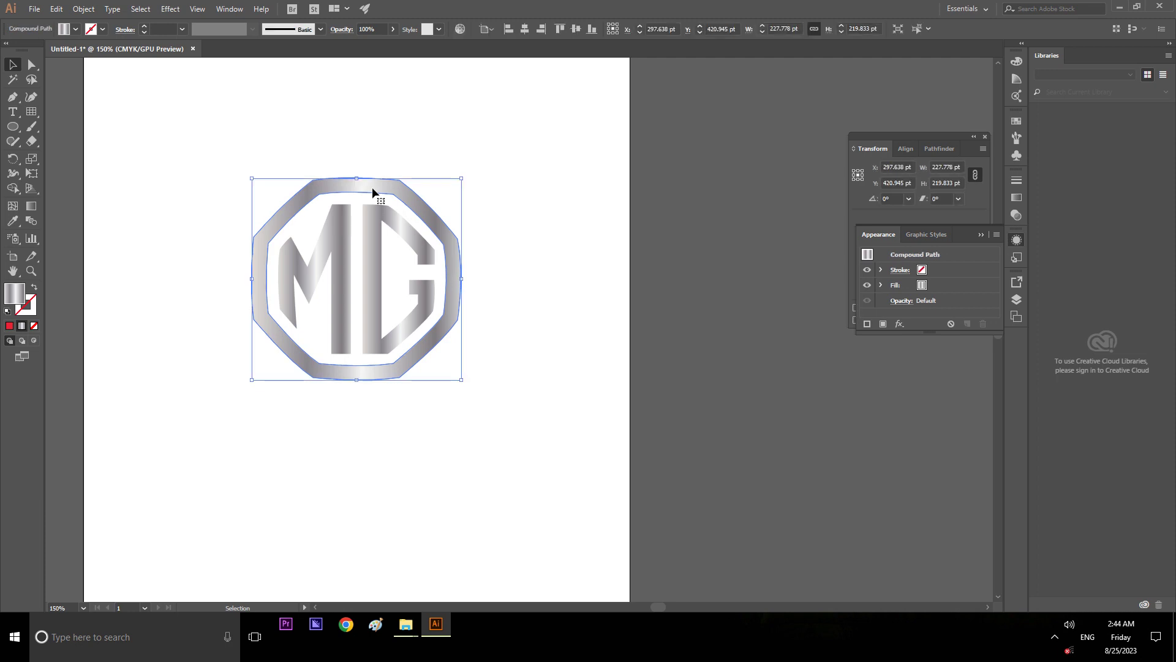
left_click(755, 310)
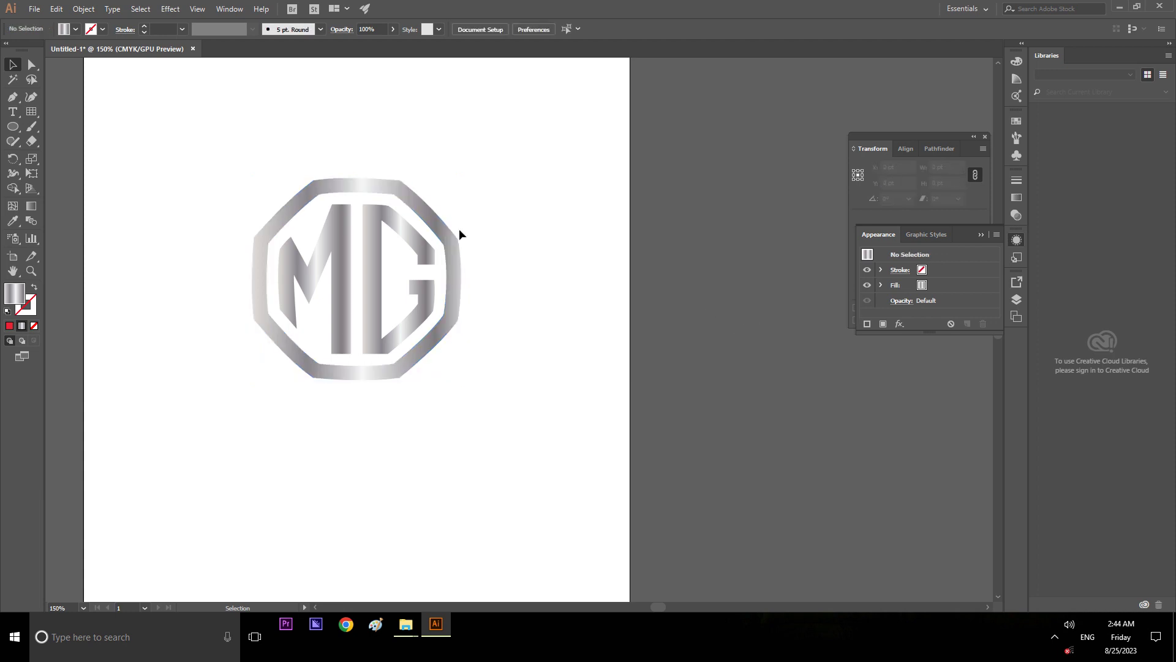
left_click(395, 191)
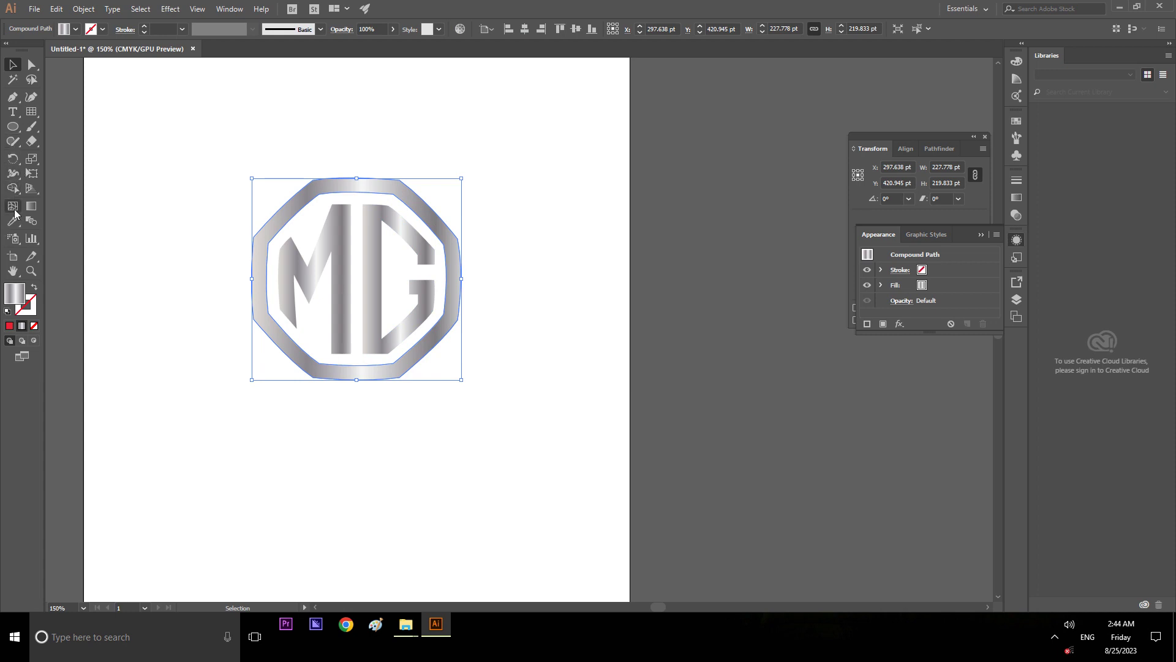
Step: Draw a large circle over the emblem and centre it on the artboard
left_click(12, 132)
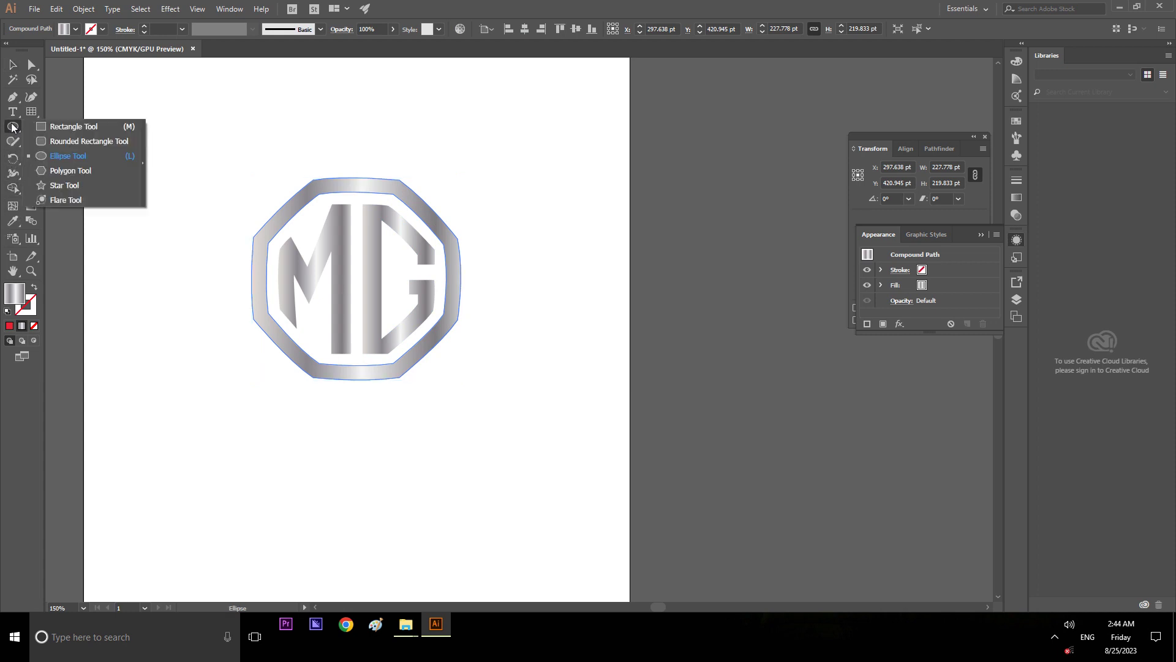
left_click(53, 156)
left_click_drag(201, 132, 502, 434)
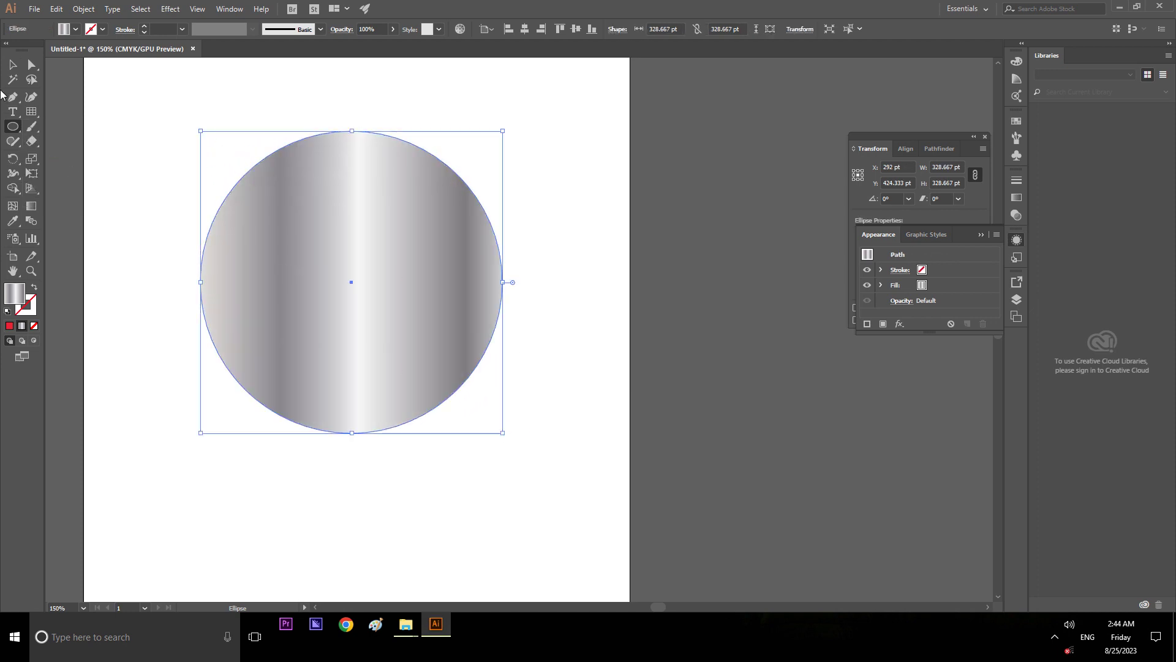
key("v")
left_click(525, 29)
left_click(576, 29)
left_click(692, 222)
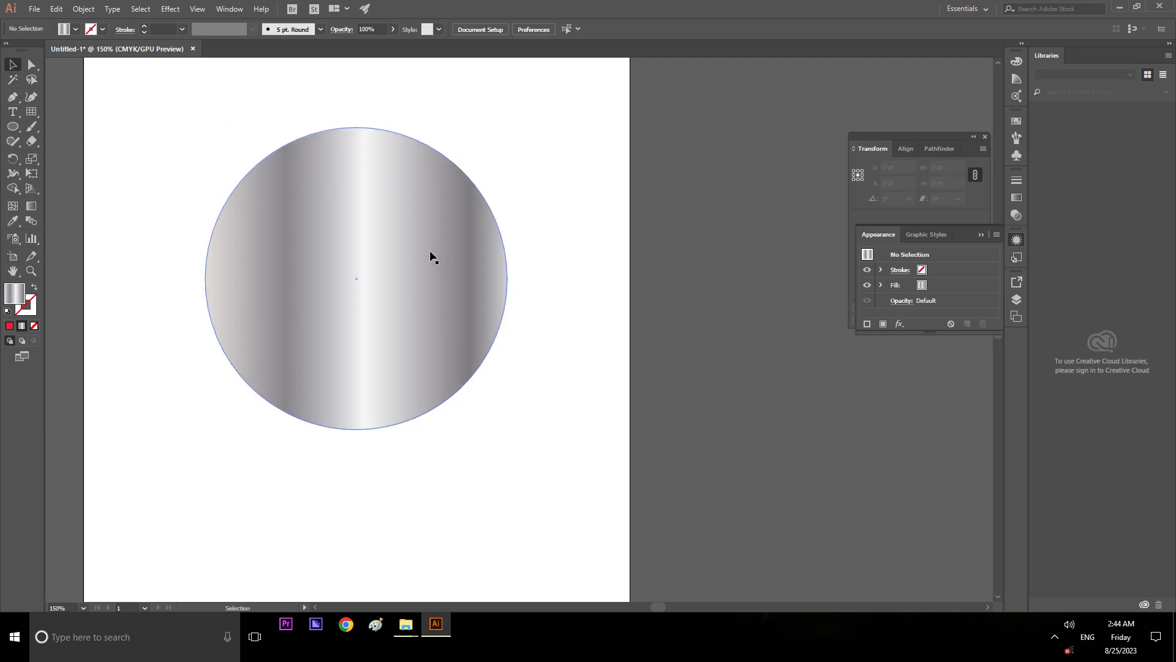
left_click(429, 251)
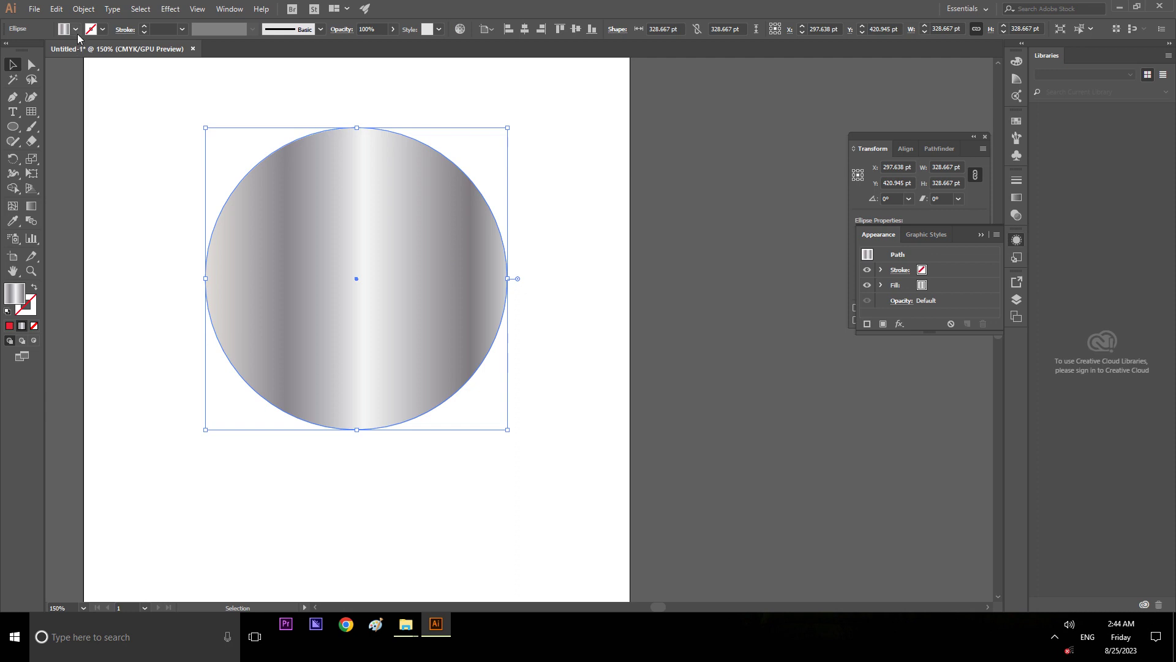
Step: Fill the circle solid red and send it behind the MG emblem
left_click(8, 328)
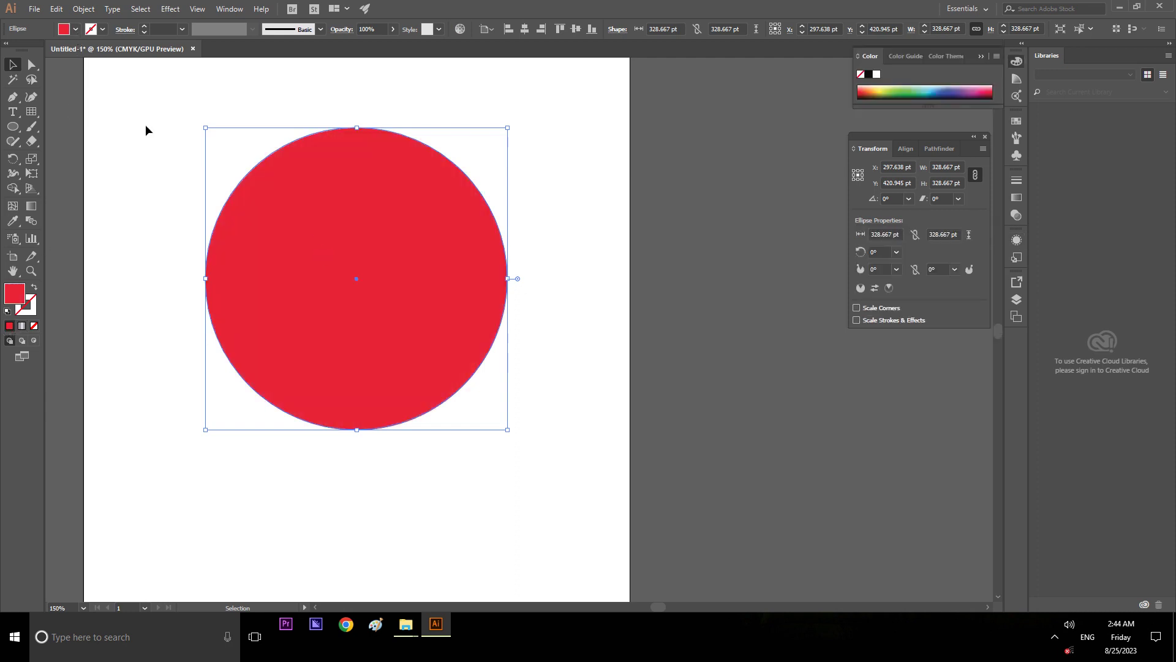
right_click(336, 195)
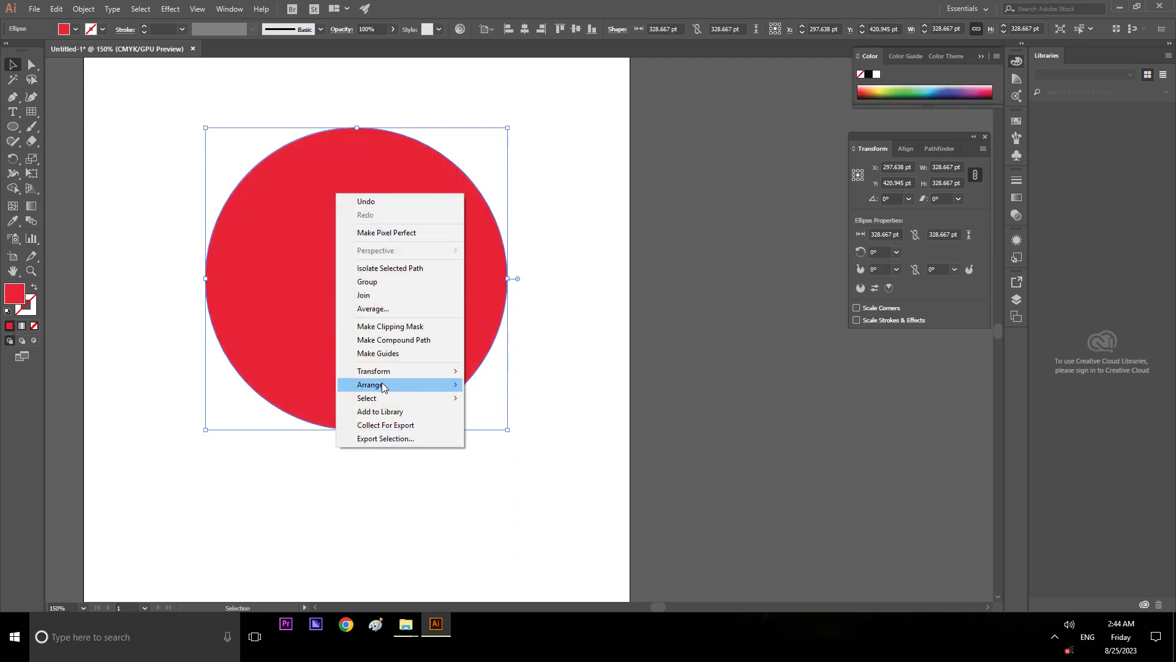
mouse_move(395, 384)
left_click(502, 426)
left_click(613, 311)
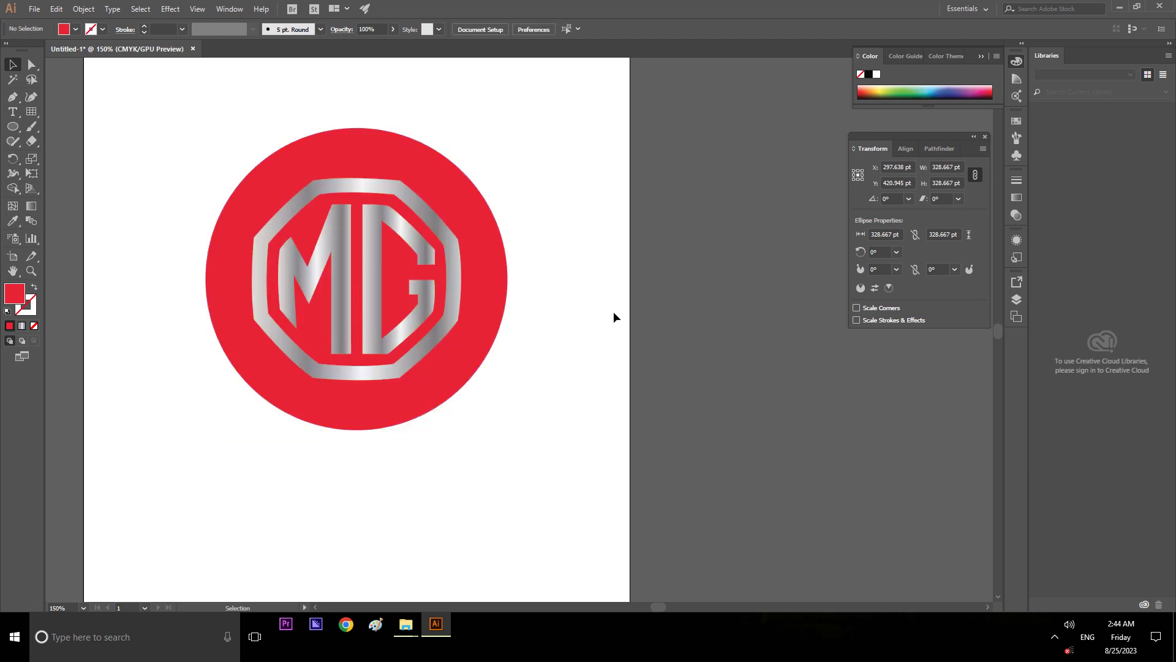
Step: Merge the emblem's inner regions into one shape with the Shape Builder
left_click(407, 208)
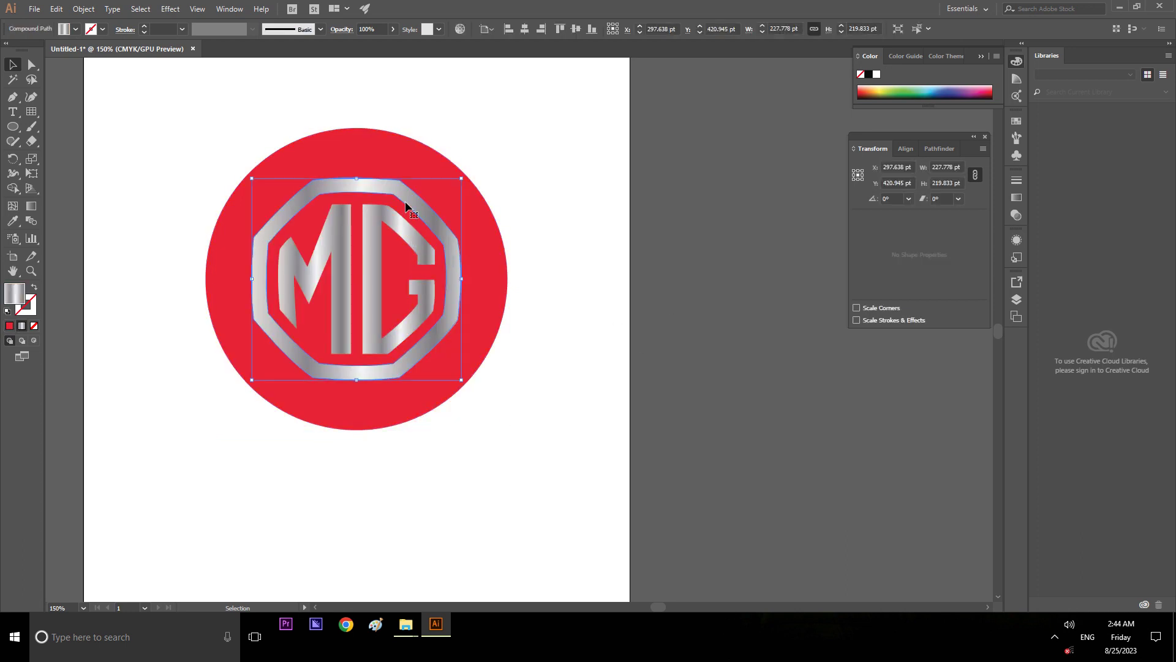
left_click(489, 242, "shift")
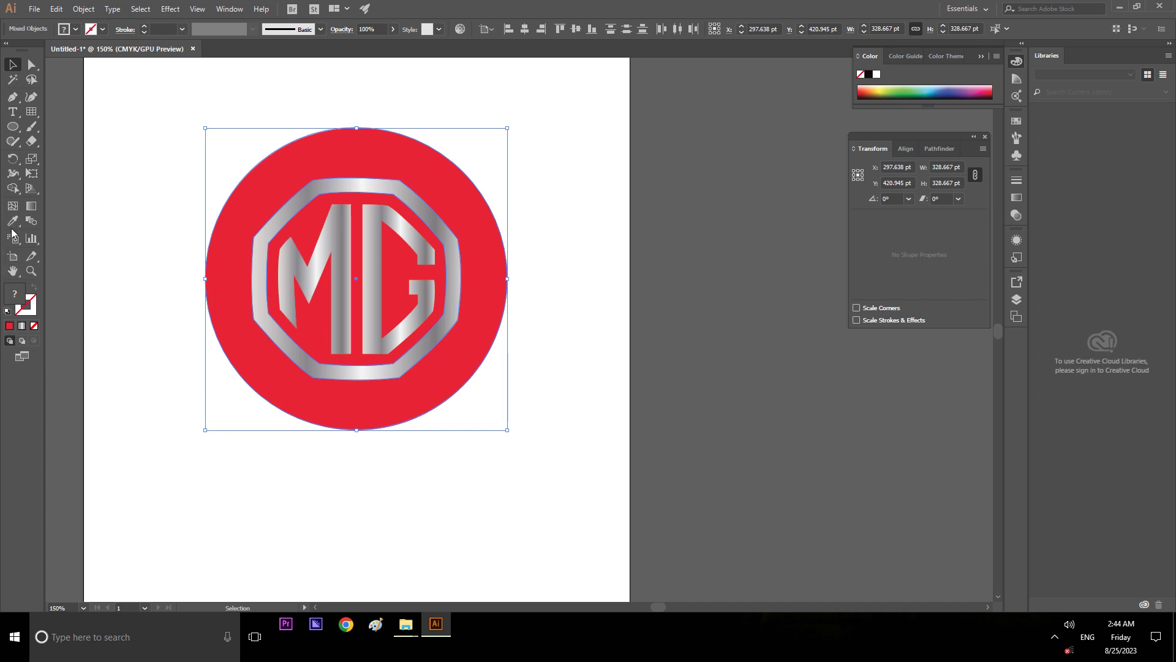
left_click(13, 189)
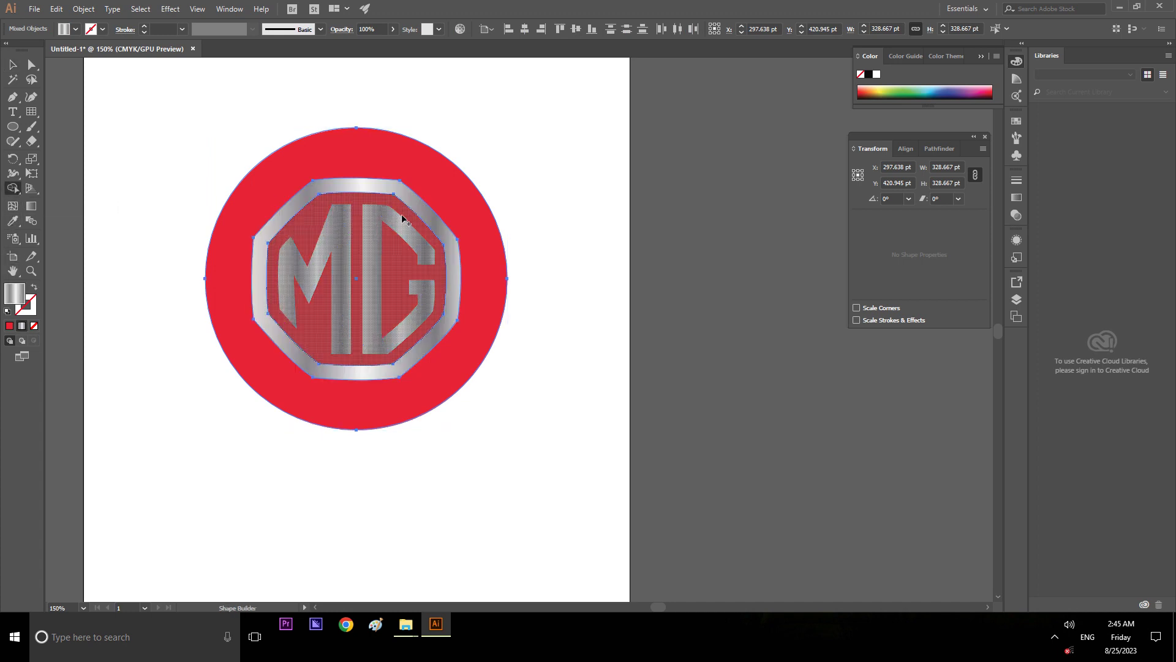
left_click(403, 218)
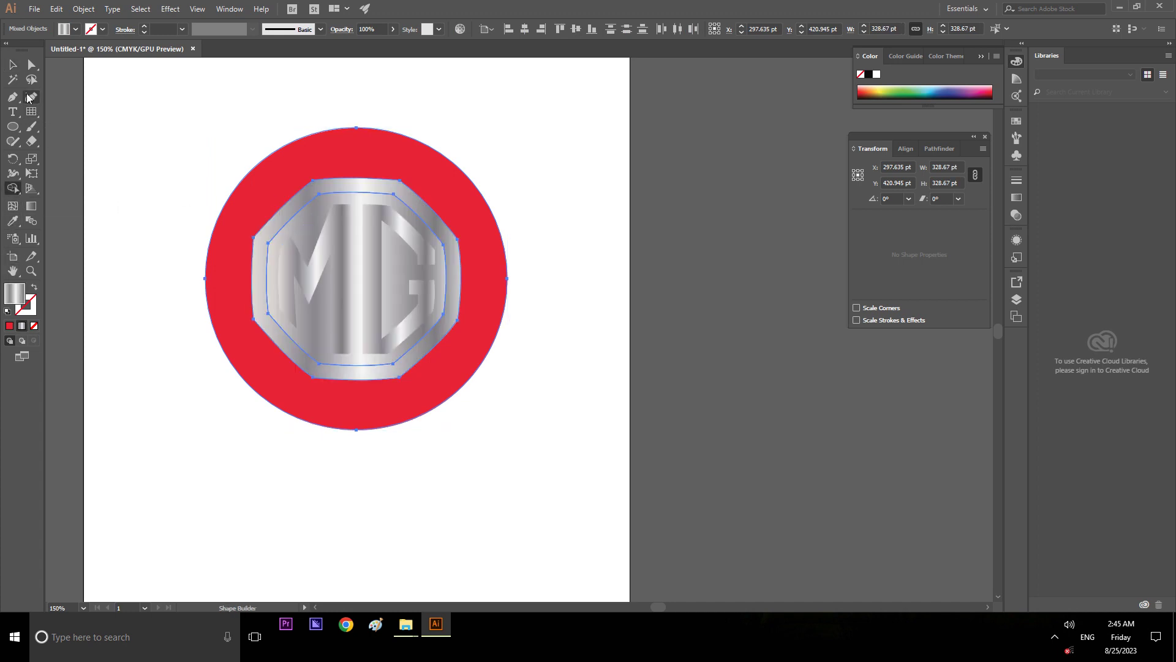
left_click(13, 65)
left_click(683, 298)
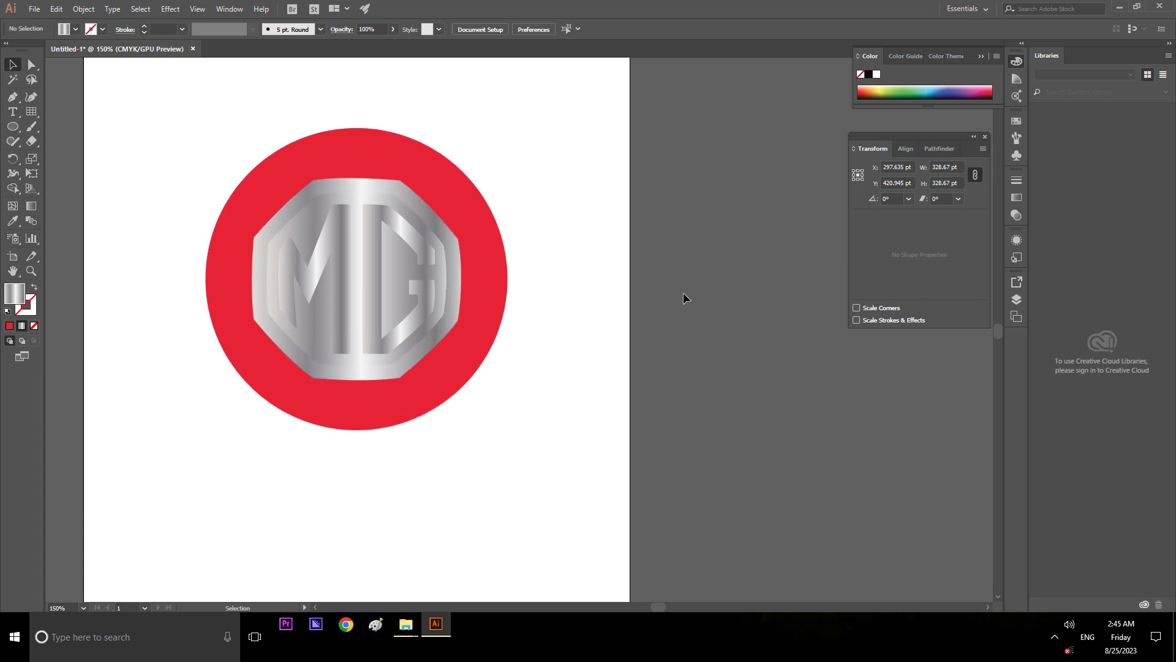
Step: Fill the inner octagon red, delete the red circle, and reselect the emblem
left_click(386, 220)
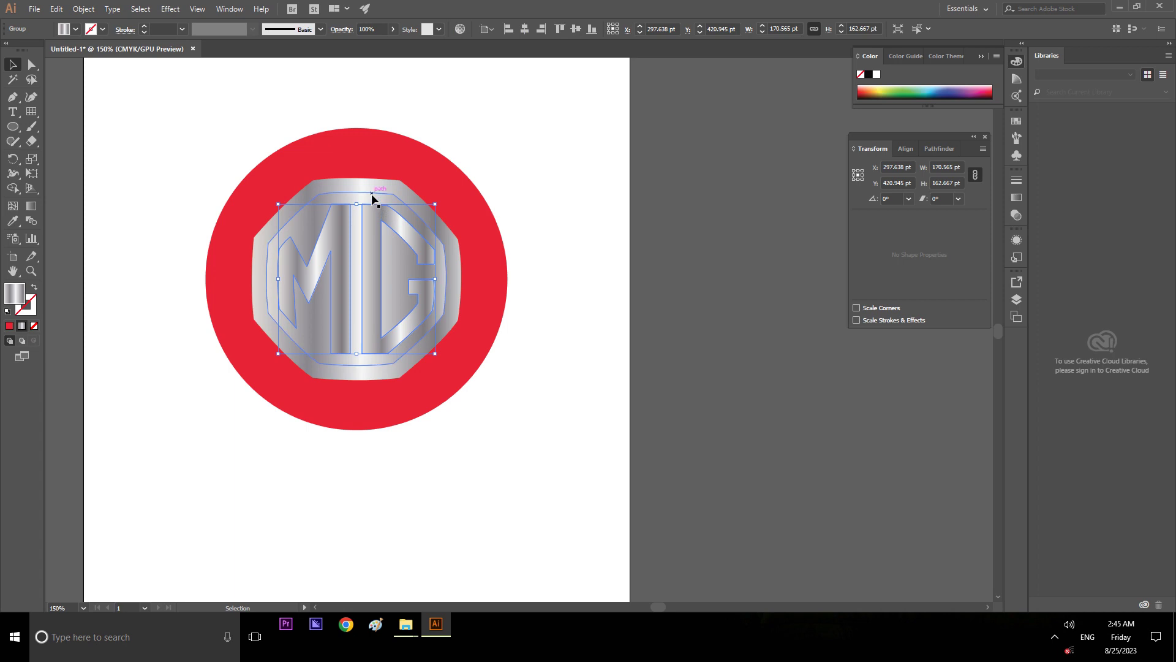
left_click(372, 195)
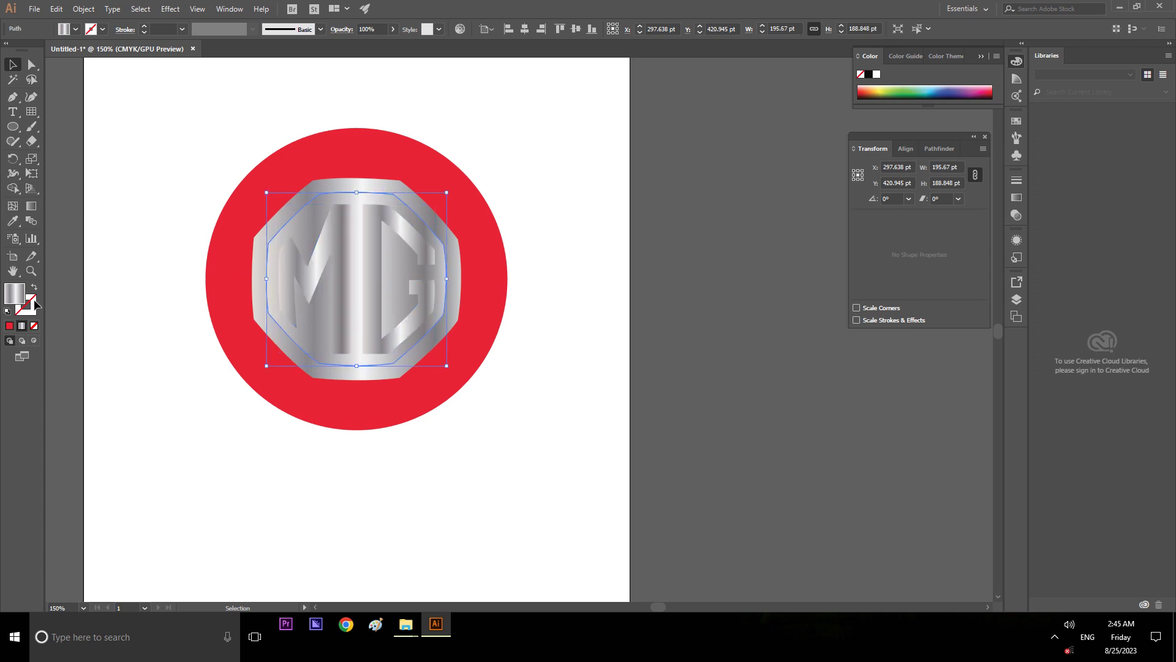
left_click(10, 326)
left_click(700, 292)
left_click(475, 241)
key("Delete")
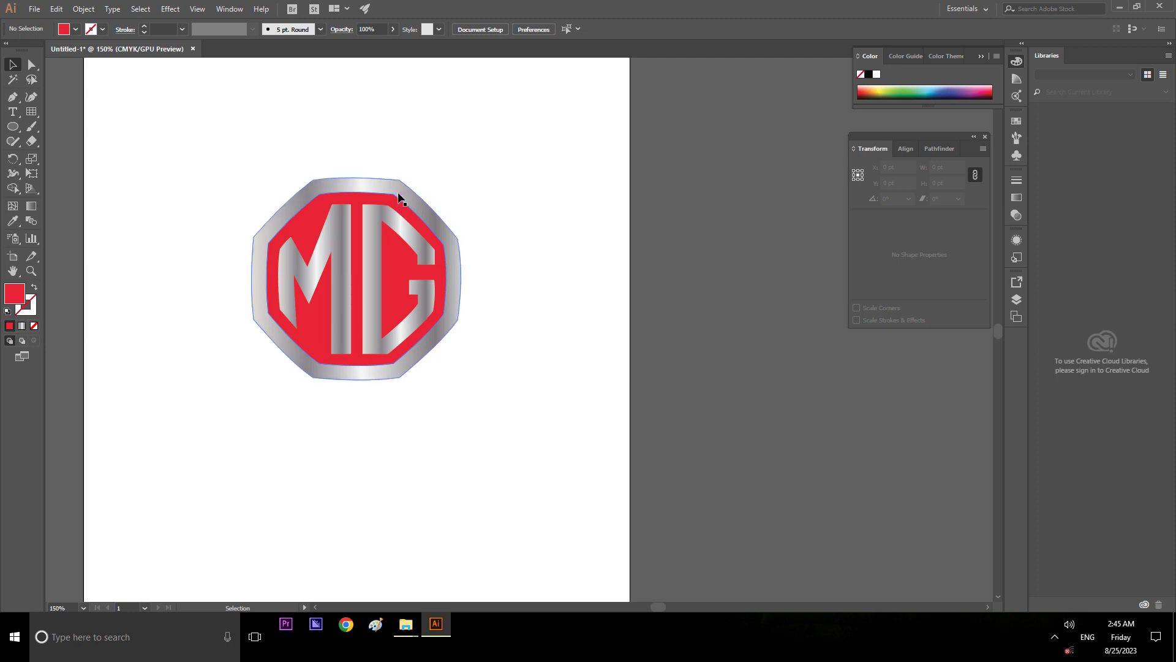
left_click(399, 198)
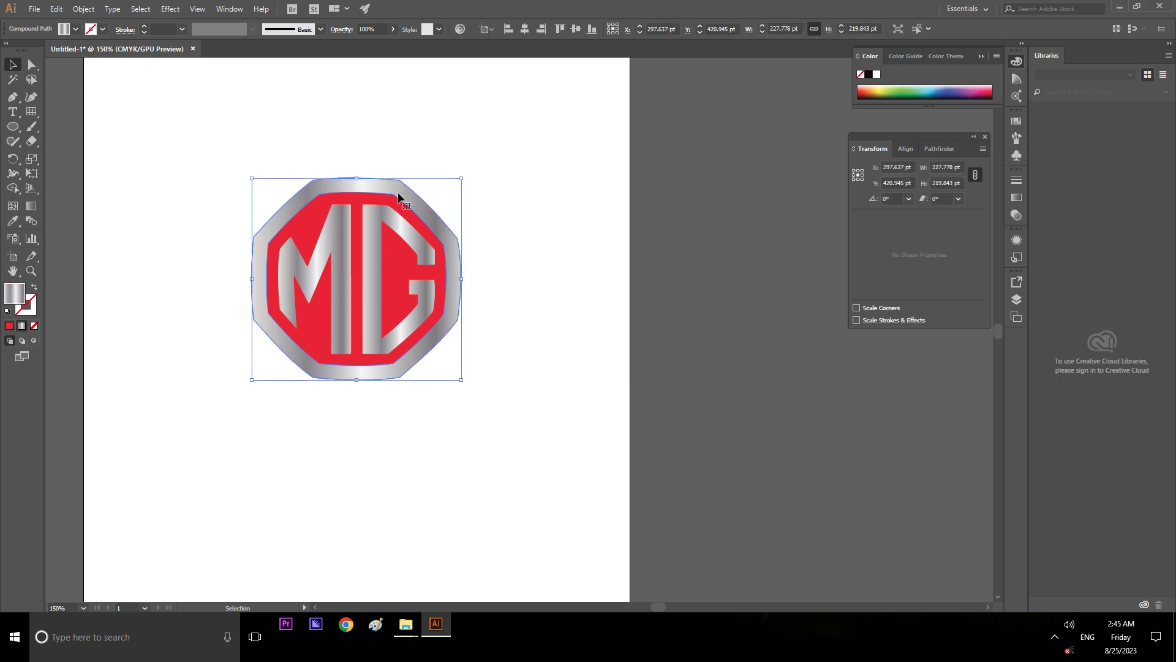
left_click(178, 10)
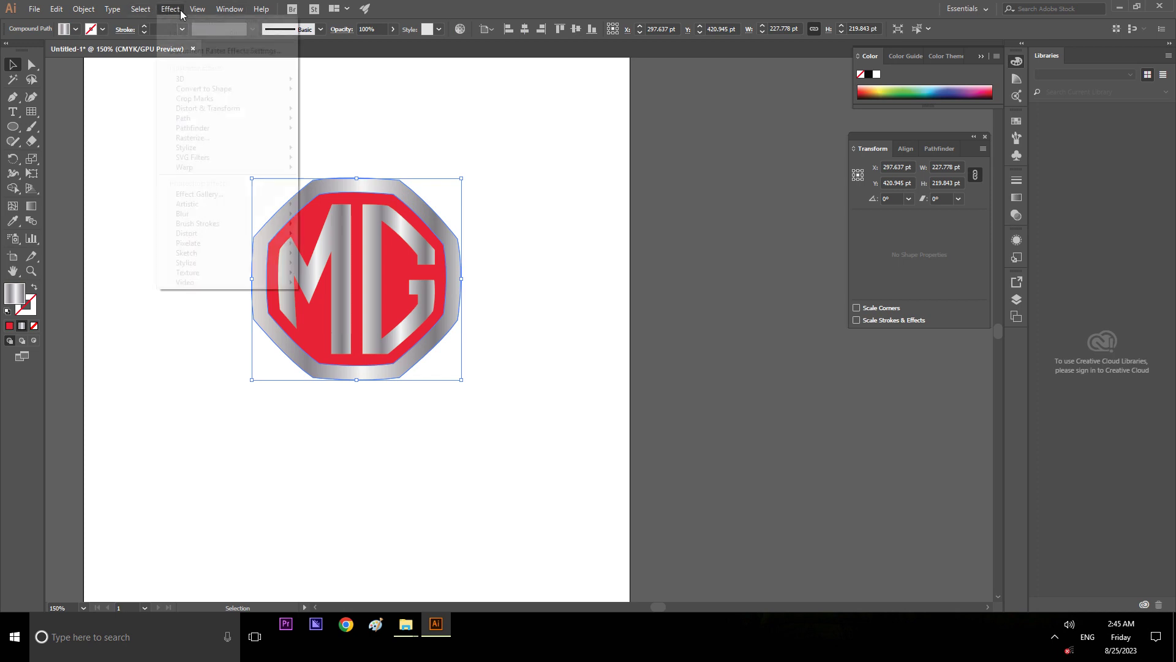
mouse_move(211, 79)
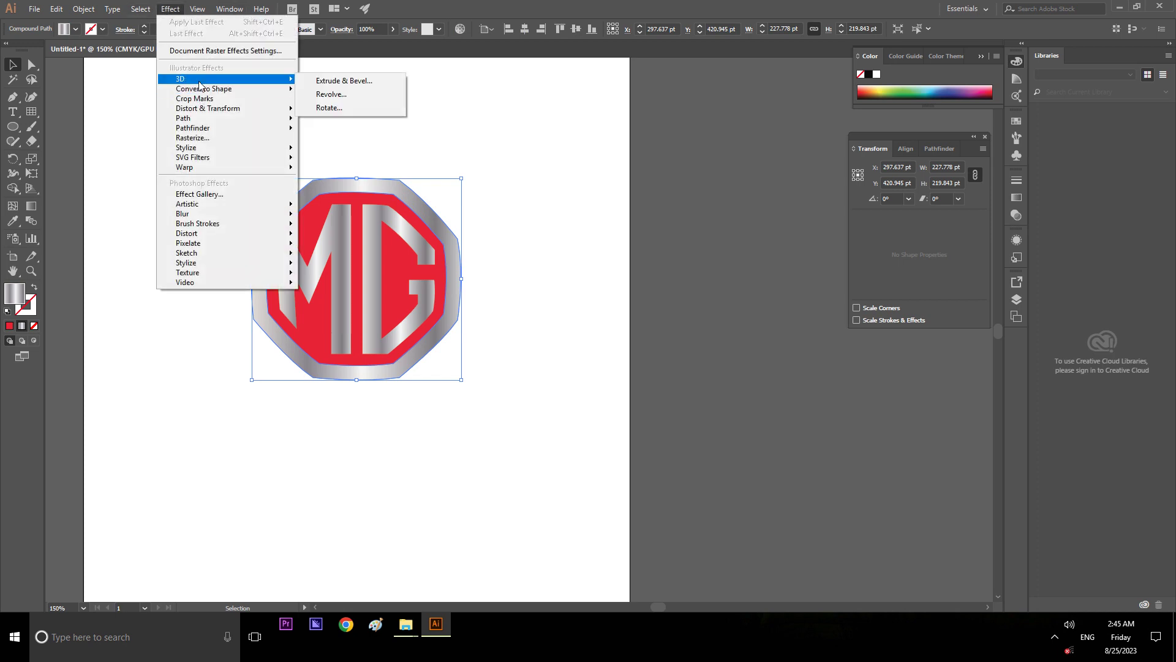
left_click(338, 82)
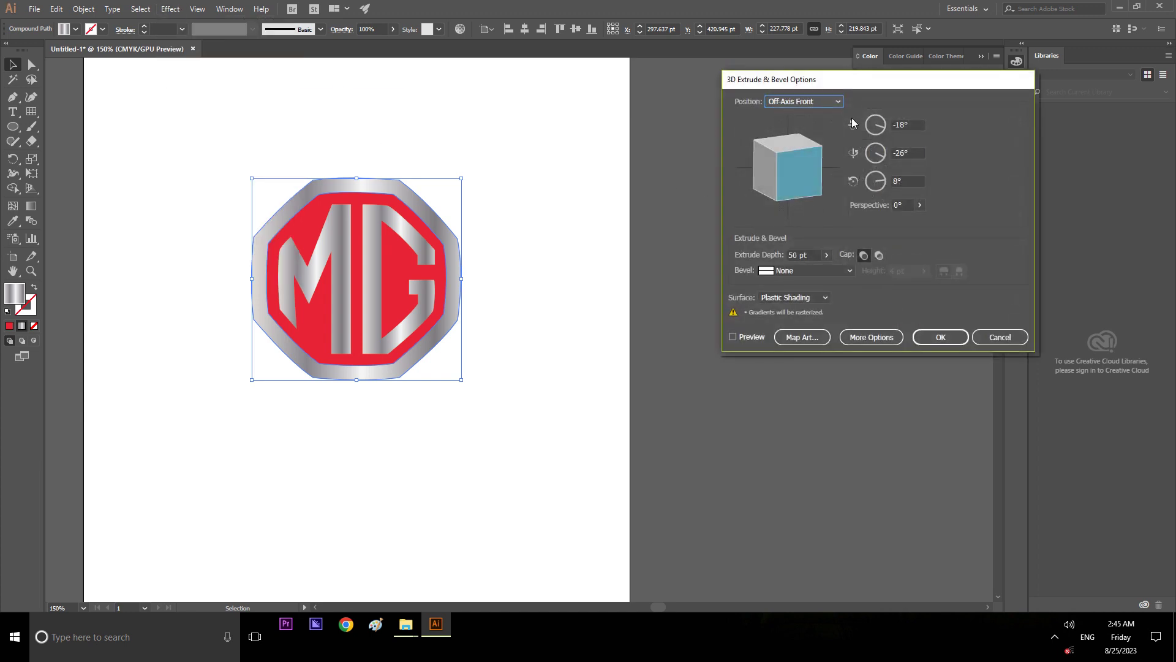
left_click(838, 102)
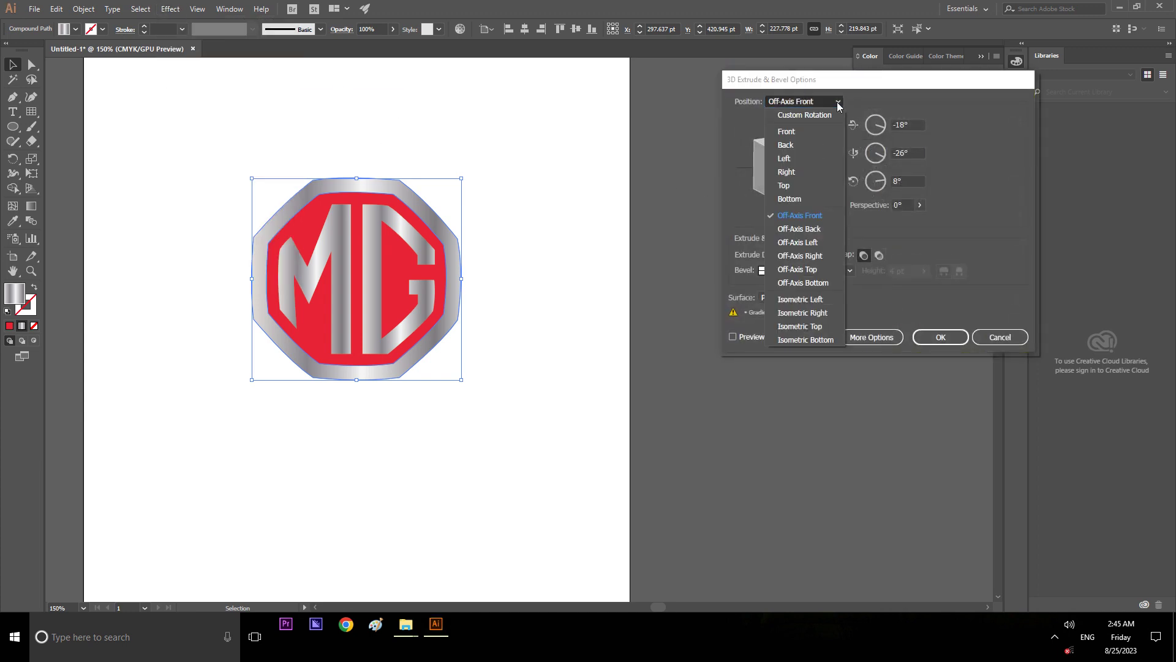
left_click(809, 132)
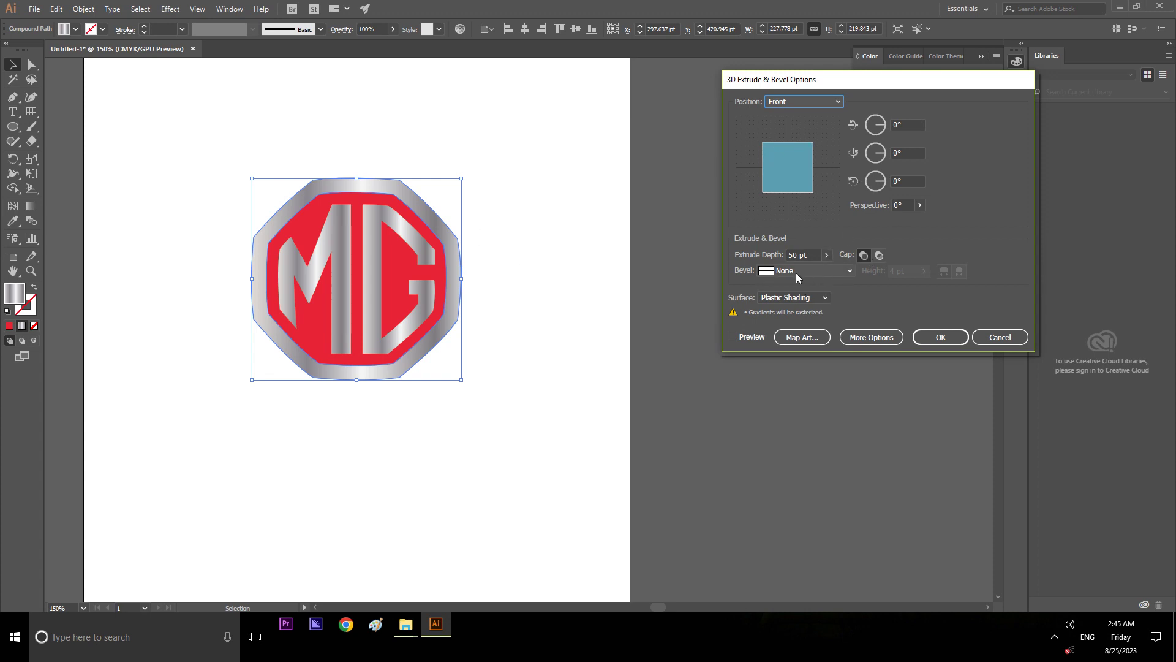
left_click(848, 272)
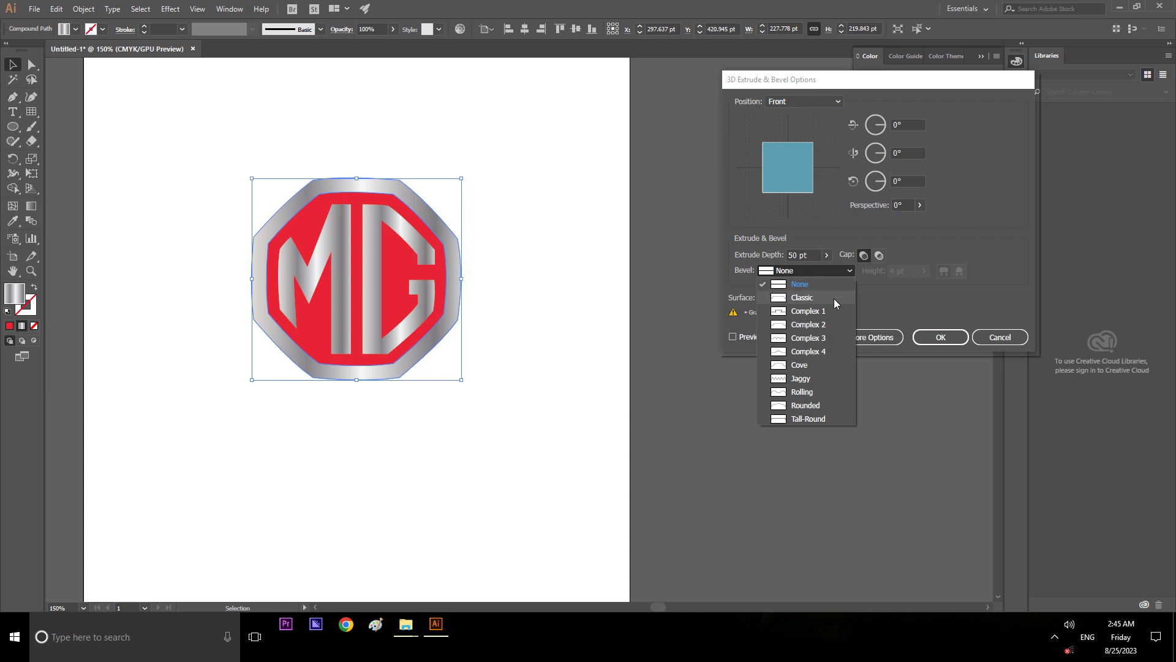
left_click(835, 299)
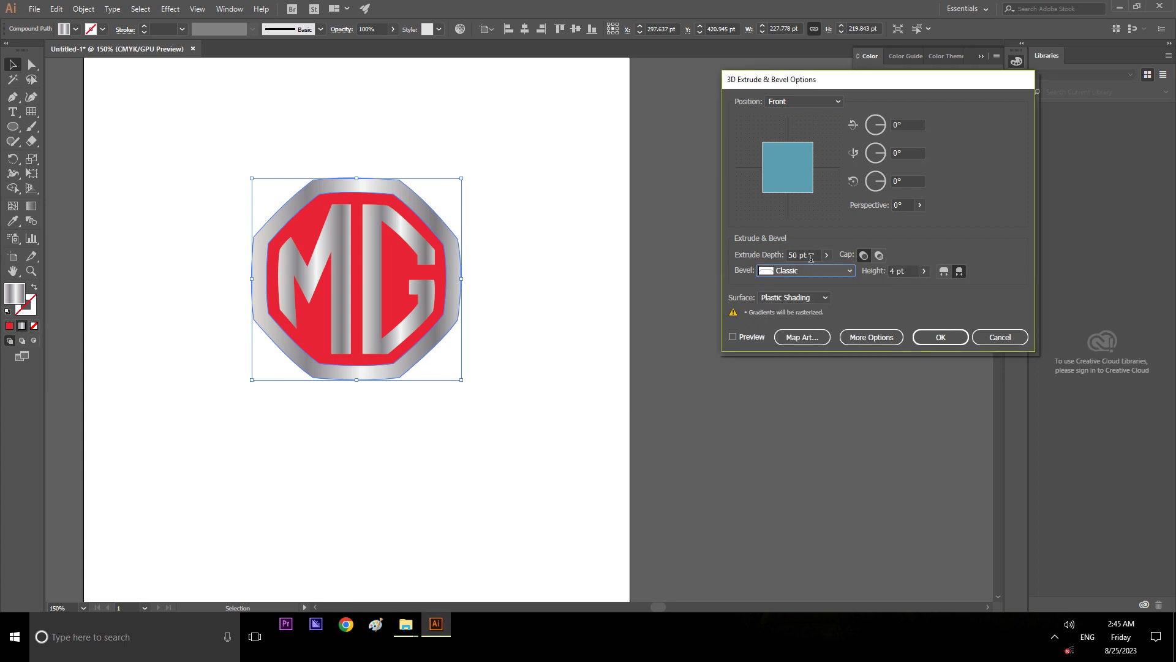
left_click(925, 272)
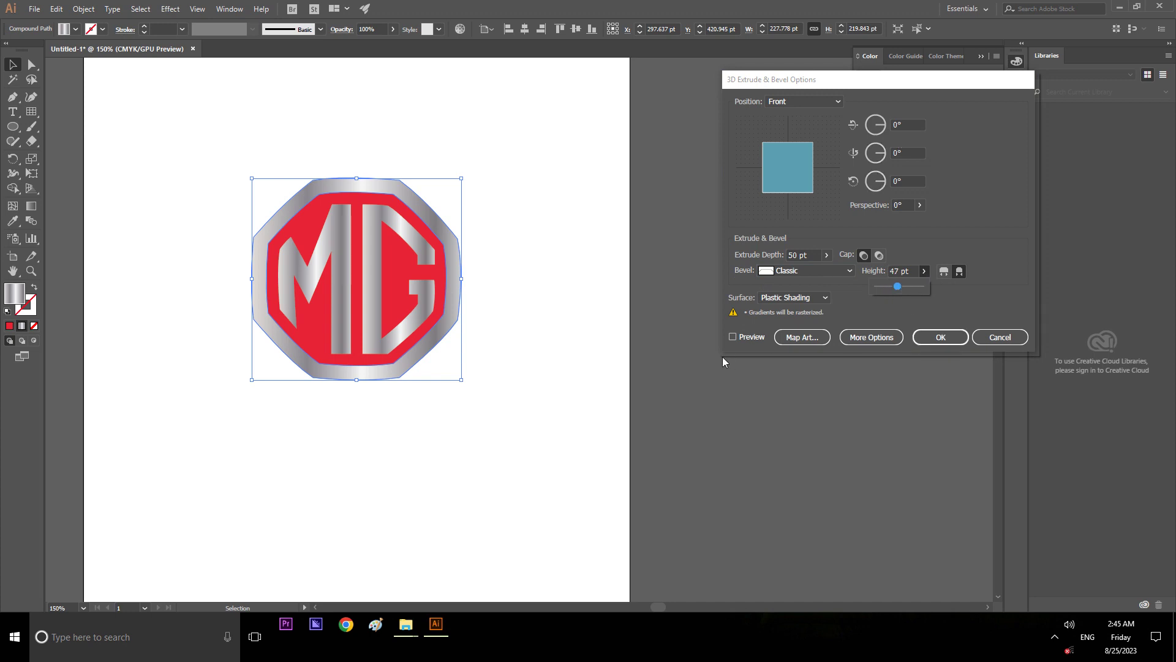
key("Return")
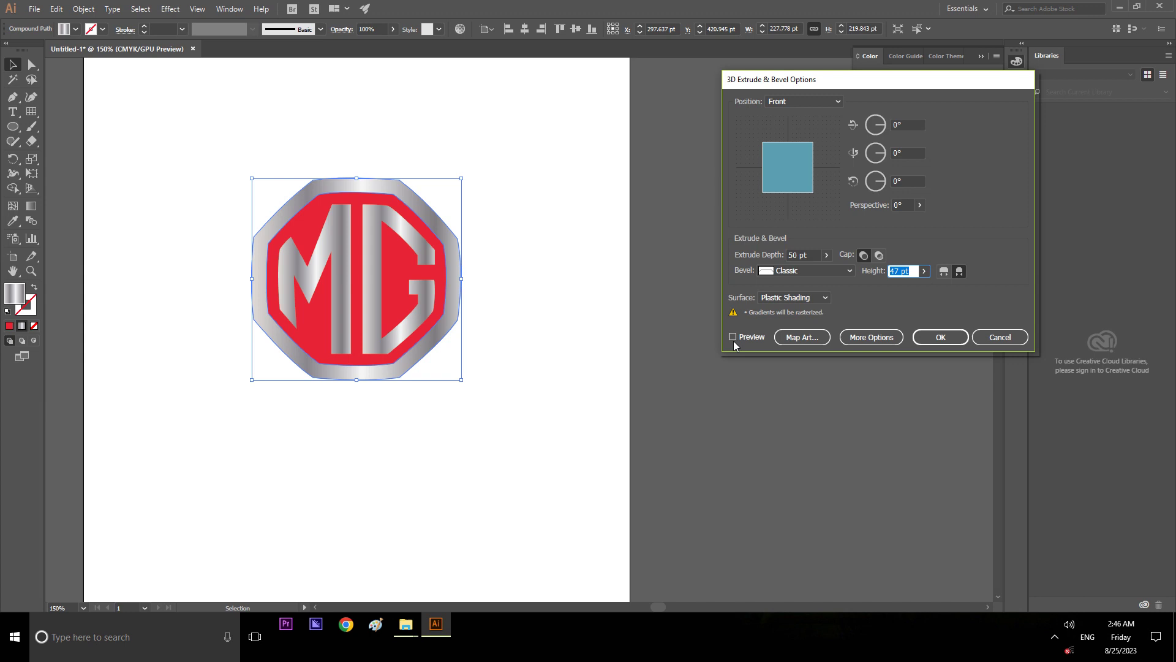
left_click(734, 337)
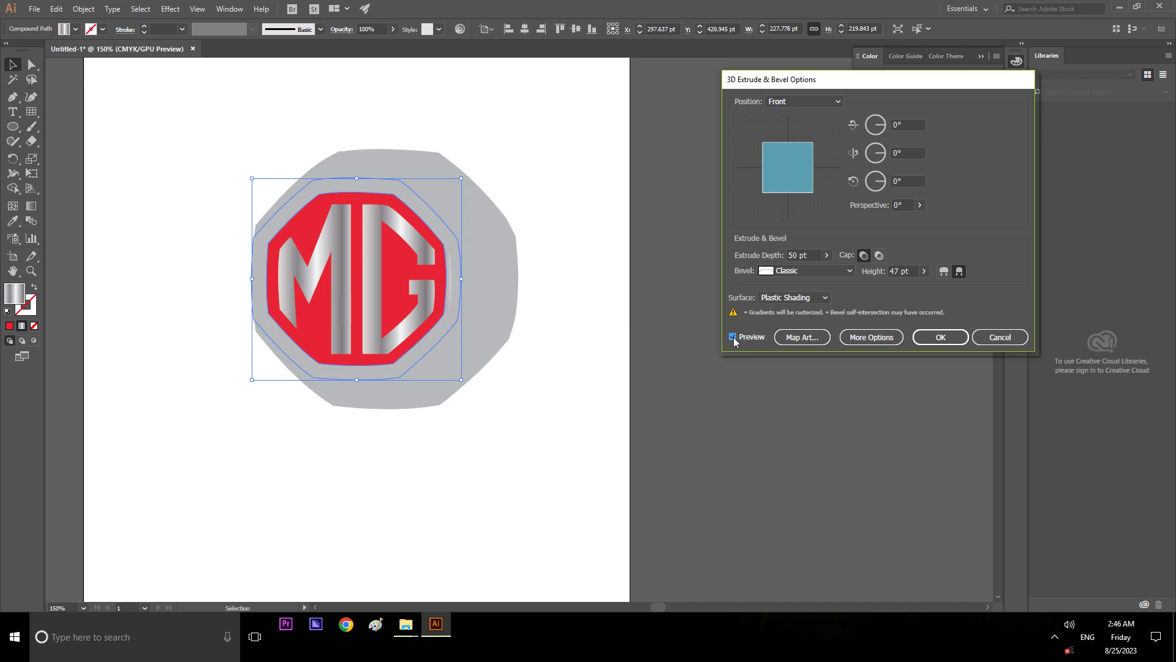
left_click(944, 272)
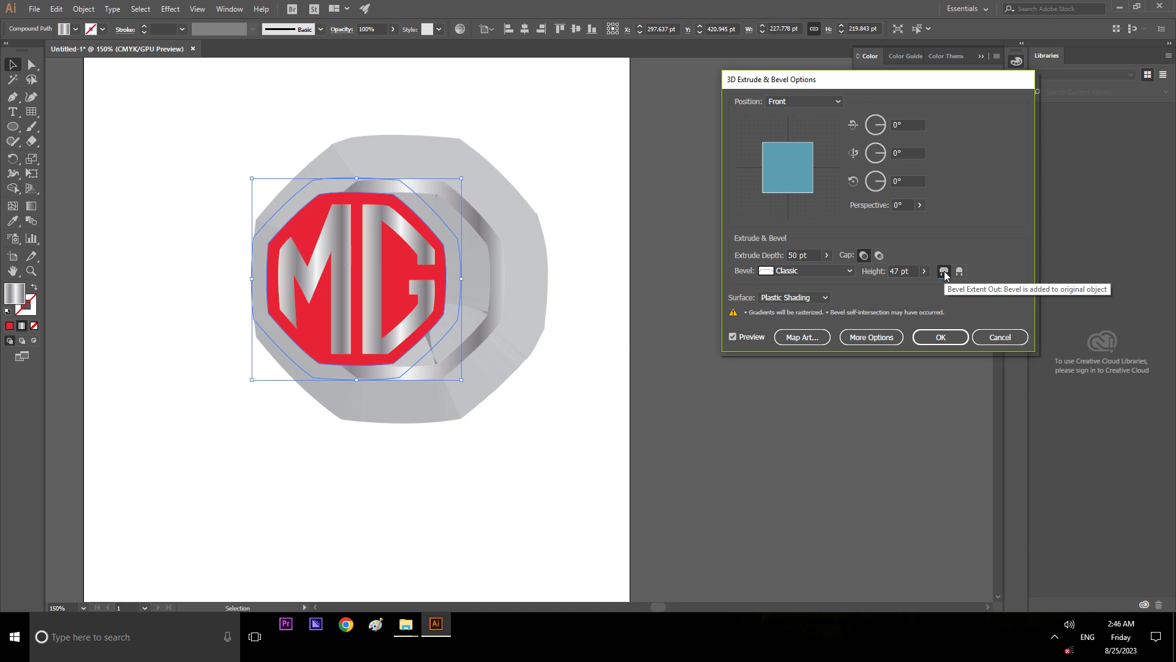
left_click(997, 339)
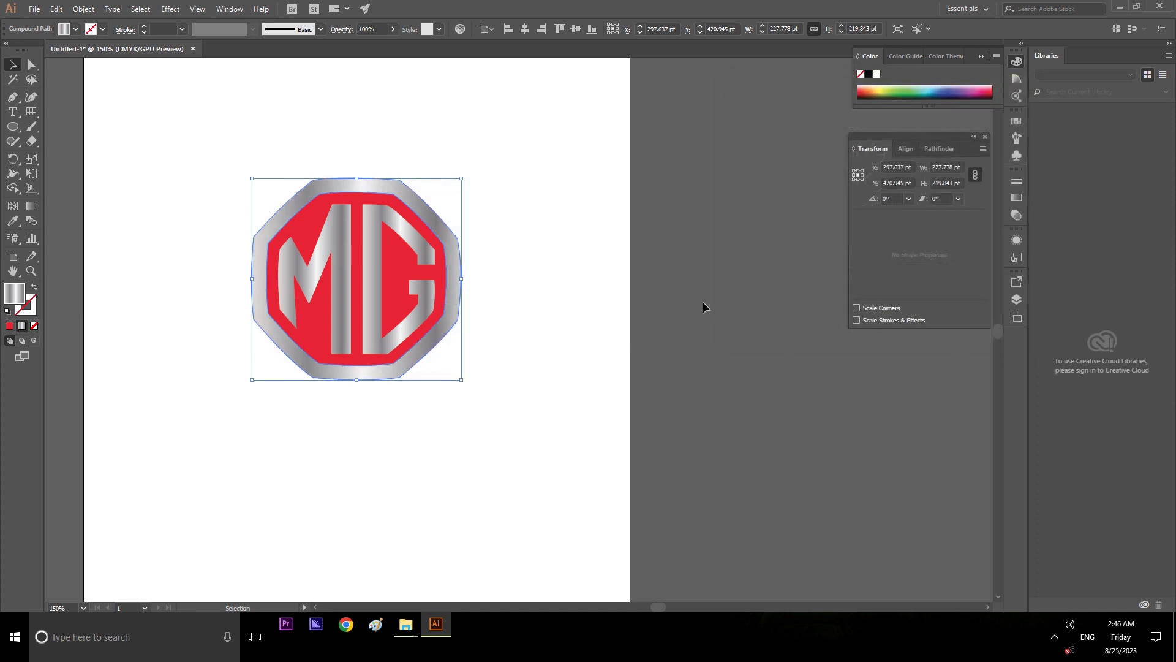
left_click(673, 303)
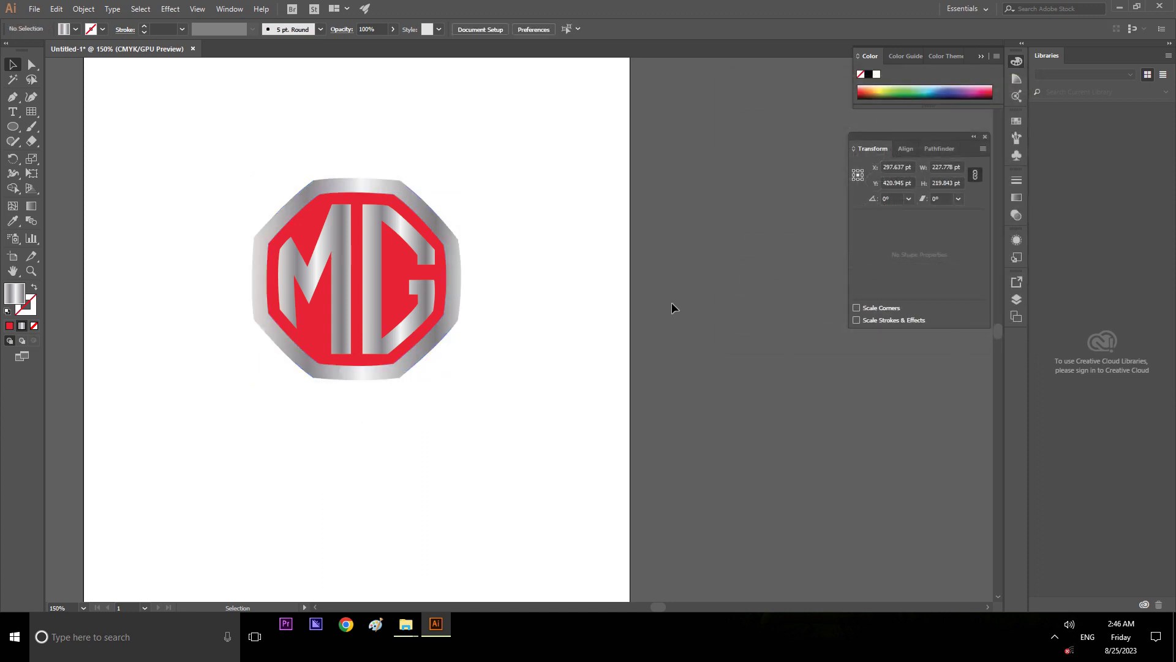
left_click(420, 213)
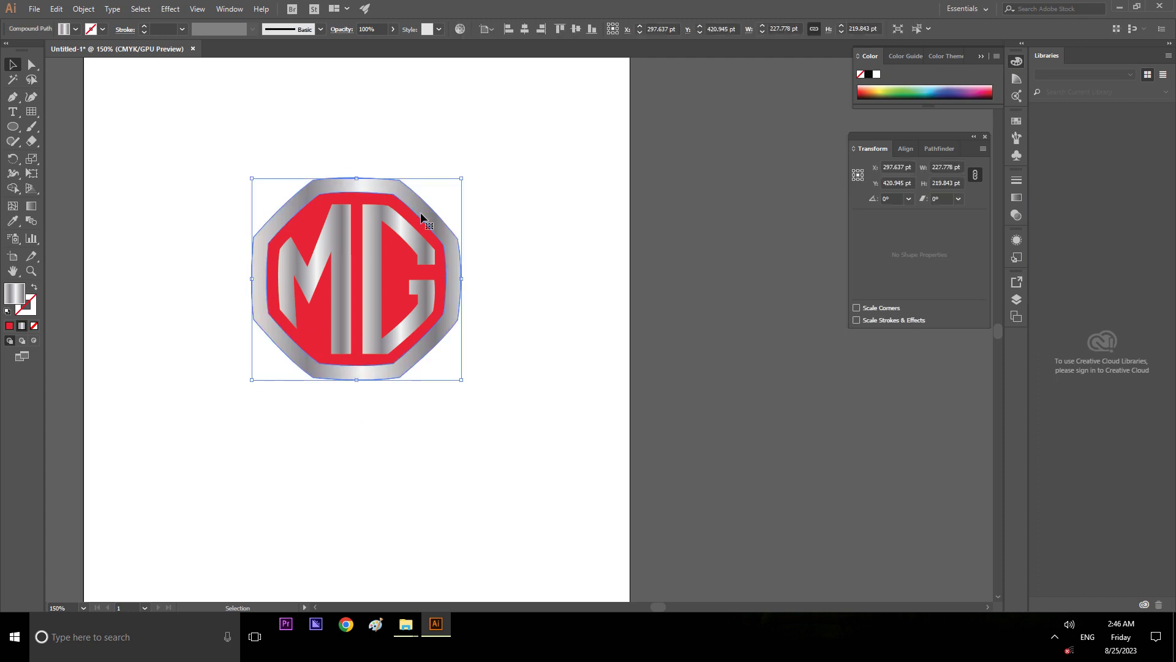
left_click(172, 10)
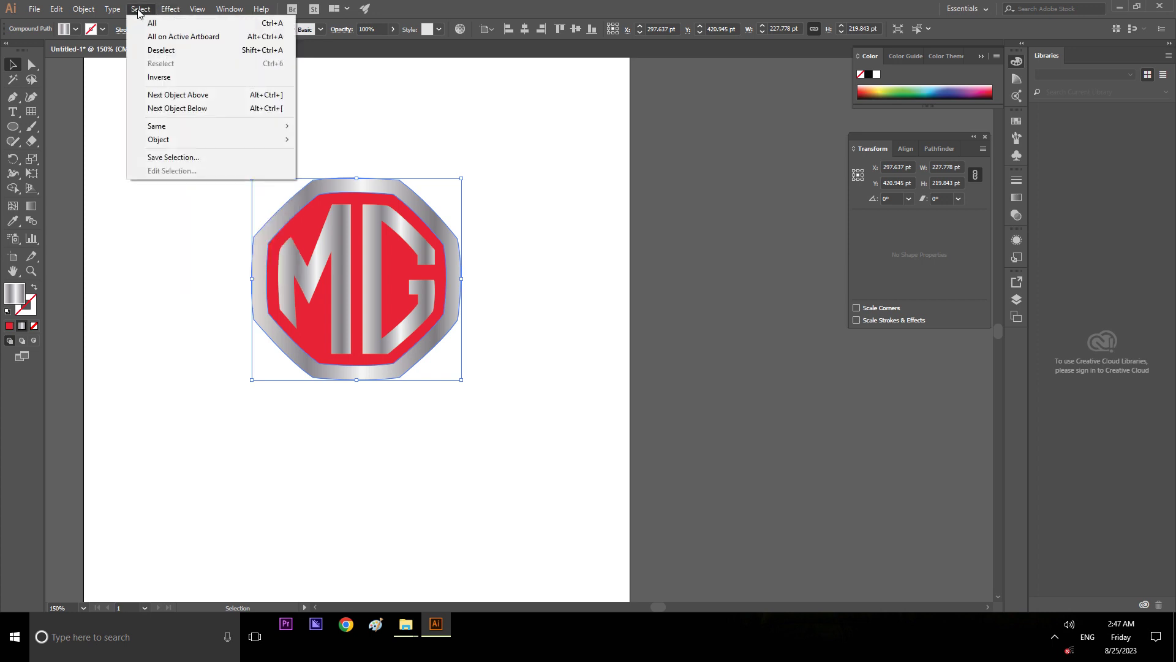
Step: Open the menu bar to reach the 3D Extrude & Bevel effect
left_click(114, 8)
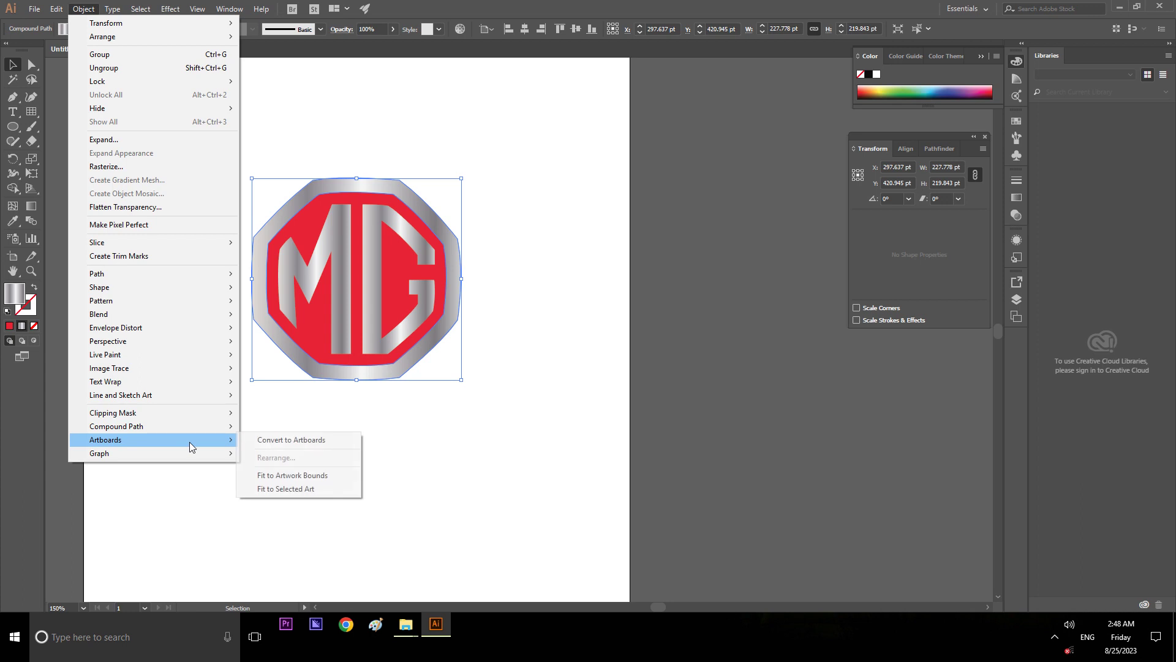
mouse_move(180, 78)
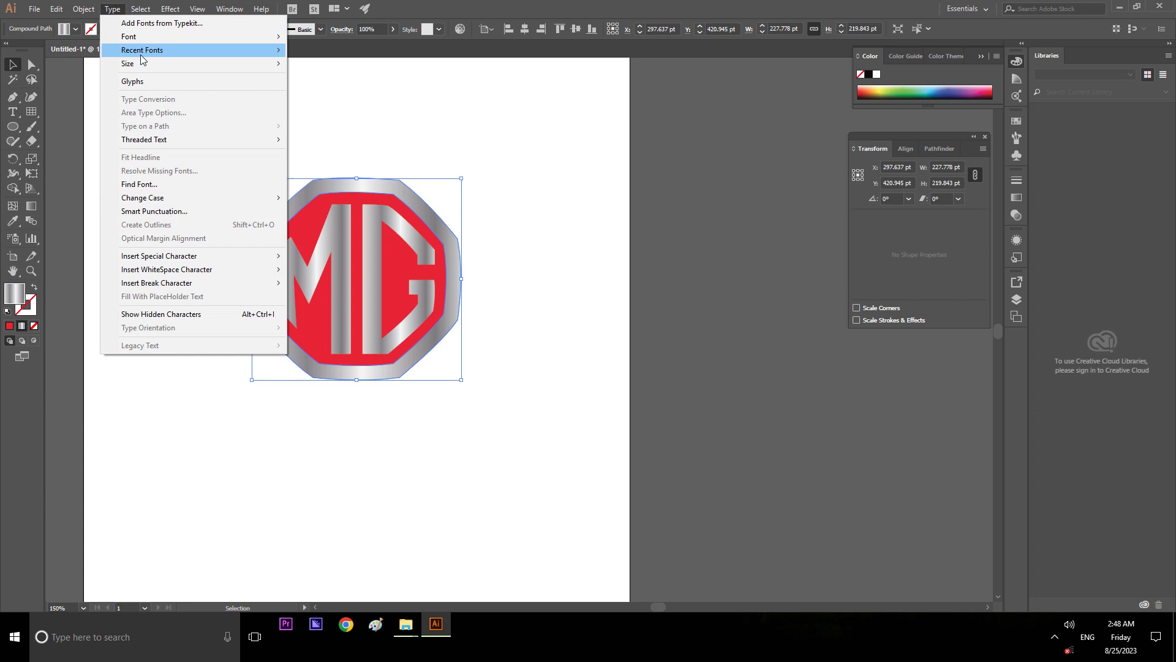
mouse_move(170, 9)
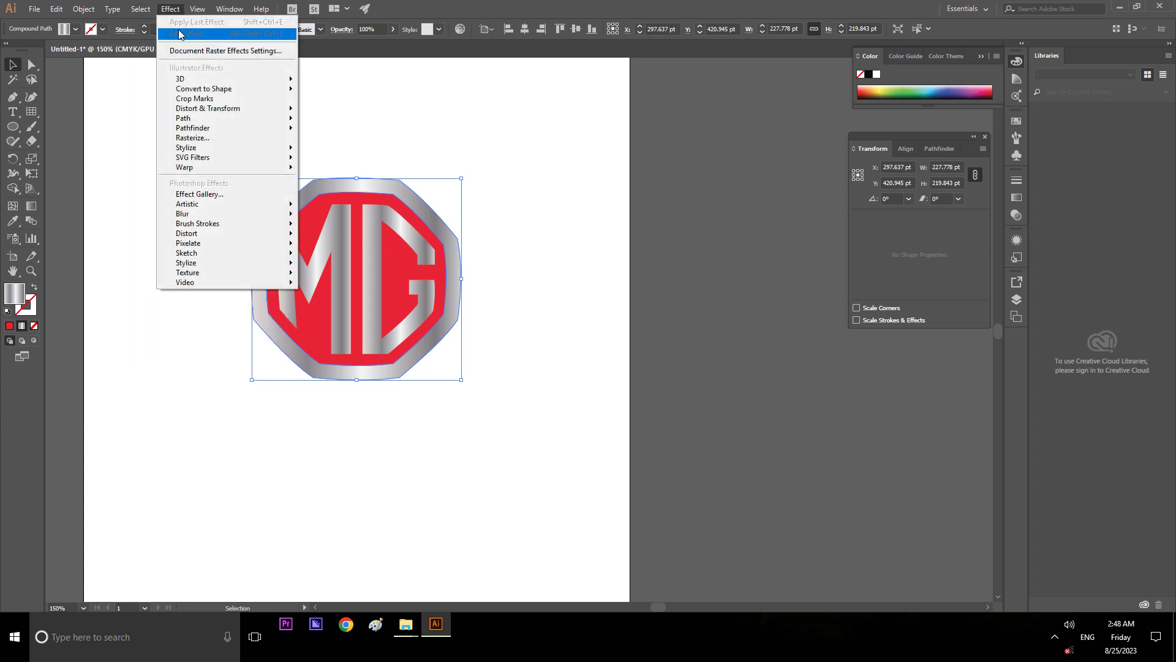
mouse_move(221, 79)
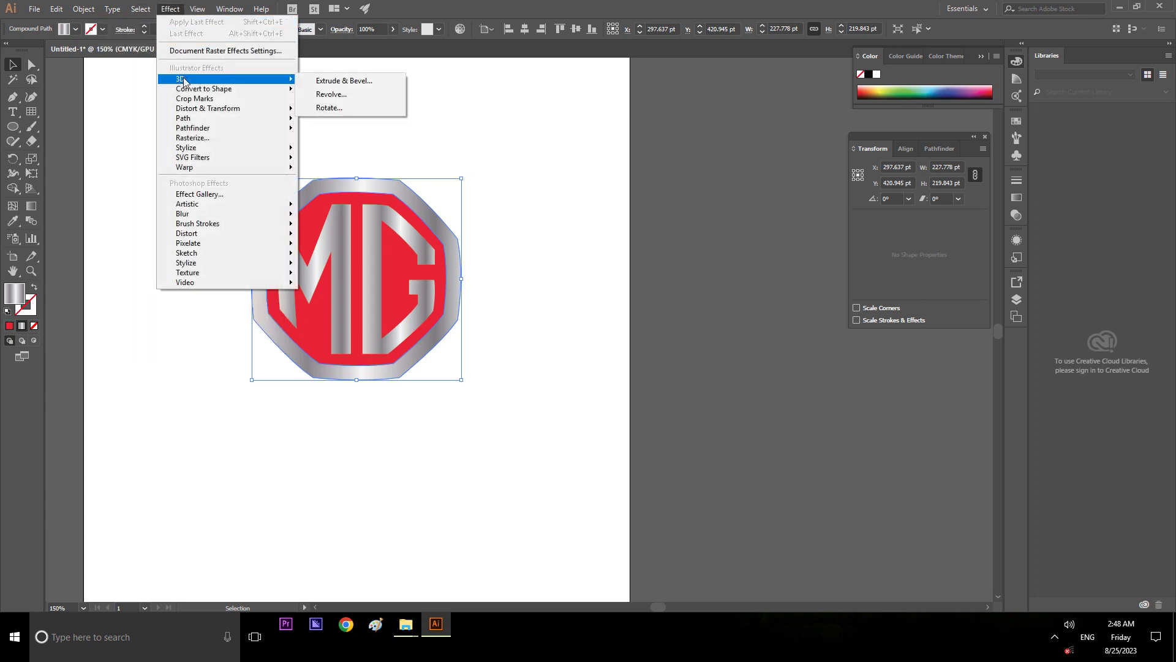
Step: Apply a Front-view 3D Extrude & Bevel with a Tall-Round bevel to the emblem
left_click(327, 81)
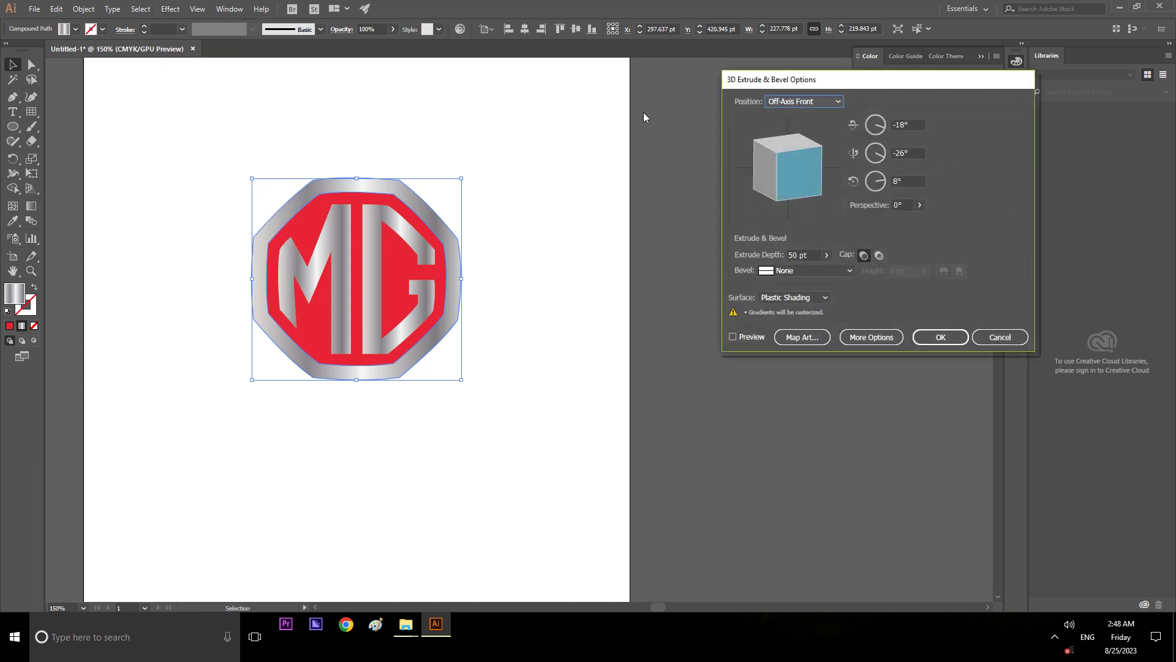
left_click(838, 102)
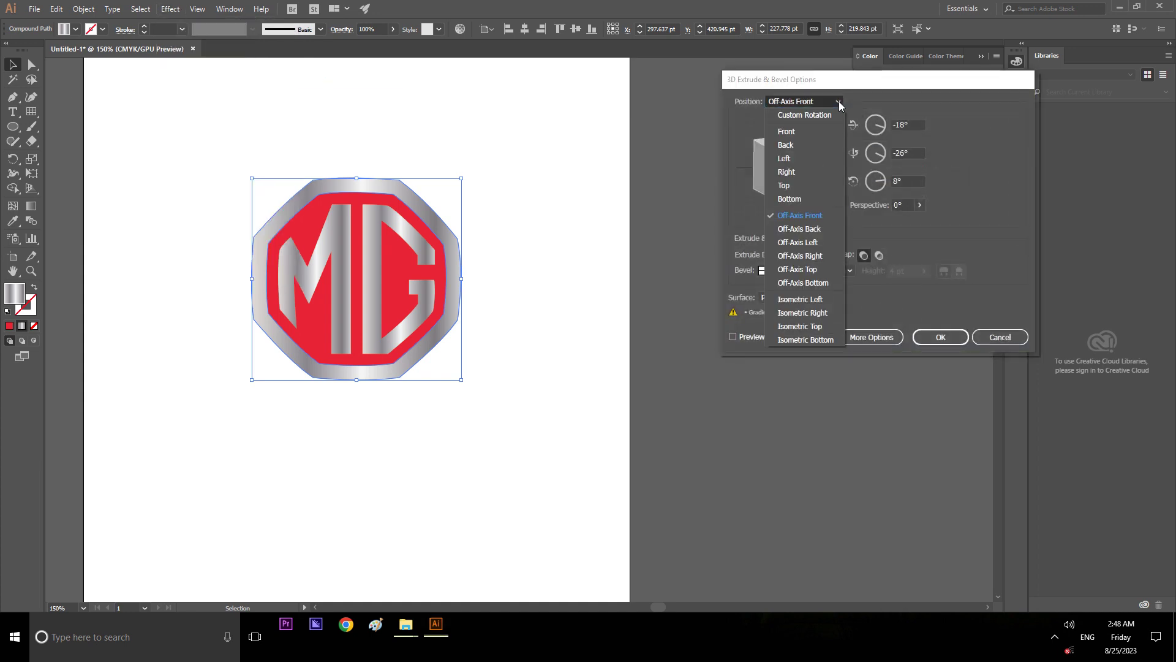
left_click(813, 133)
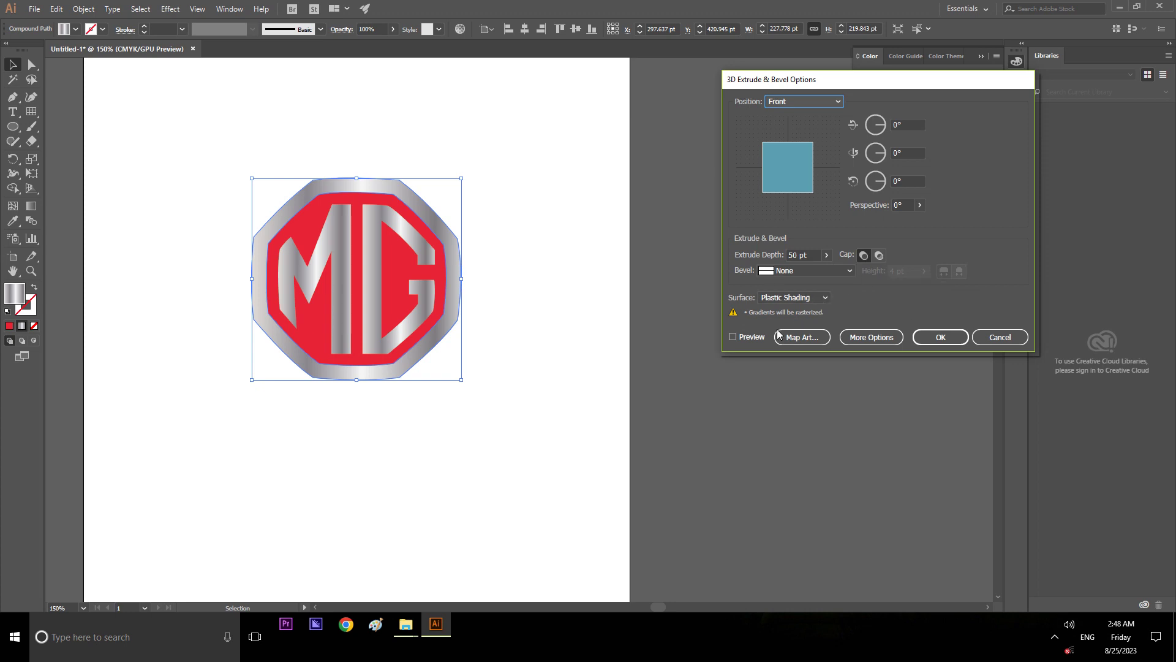
left_click(734, 337)
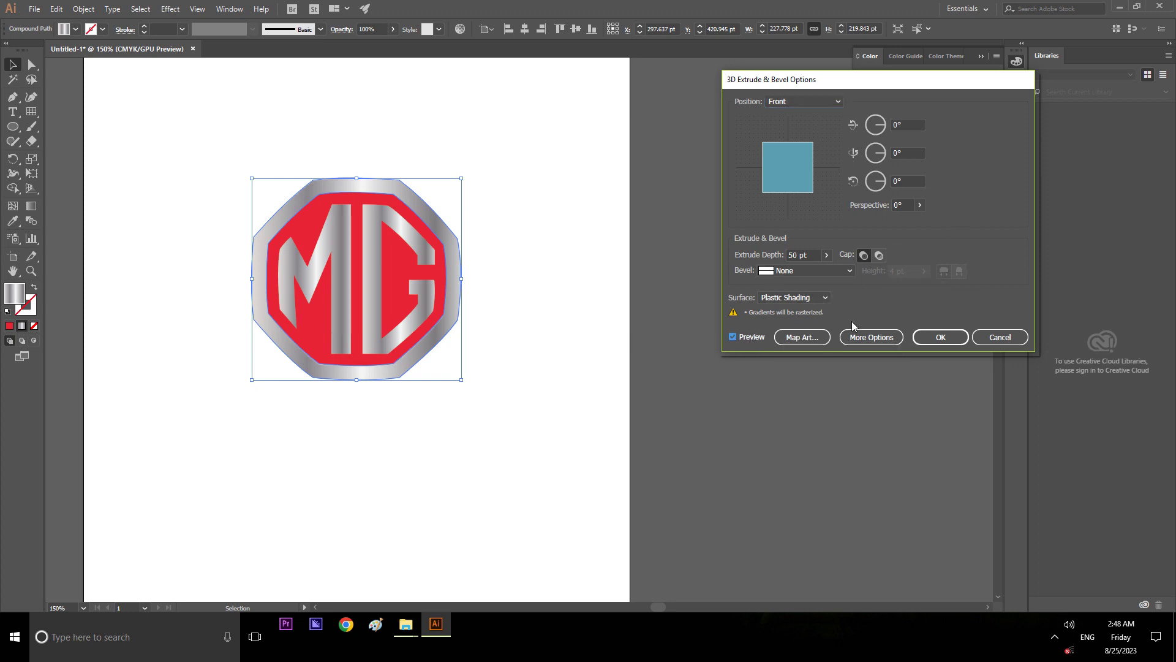
left_click(851, 270)
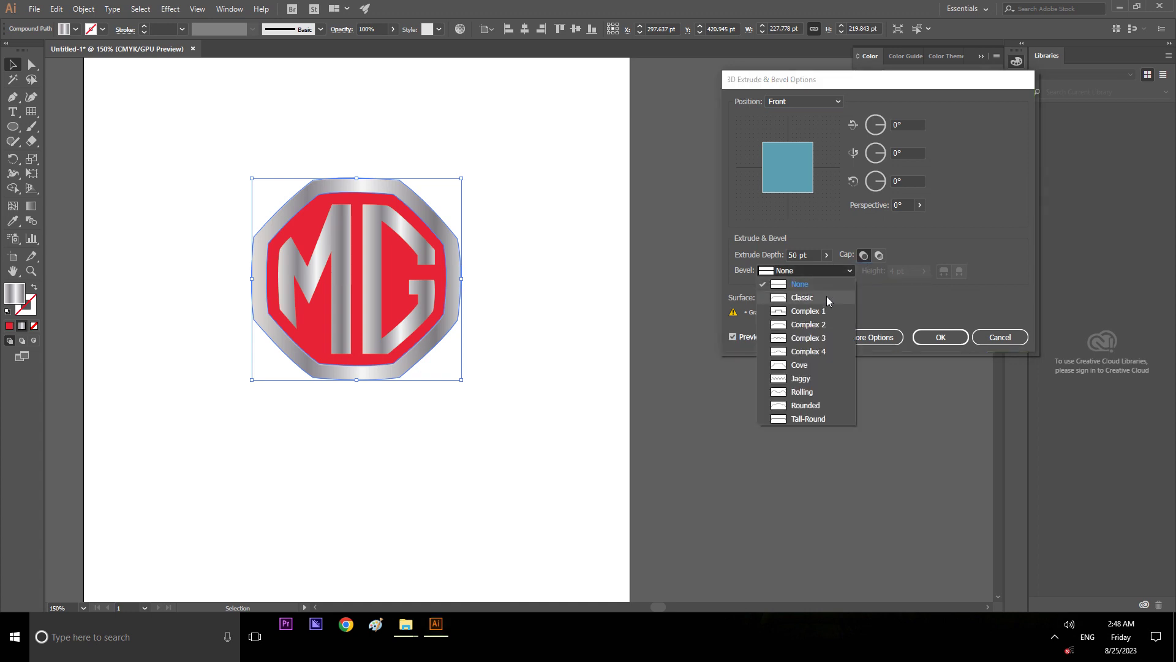
left_click(808, 419)
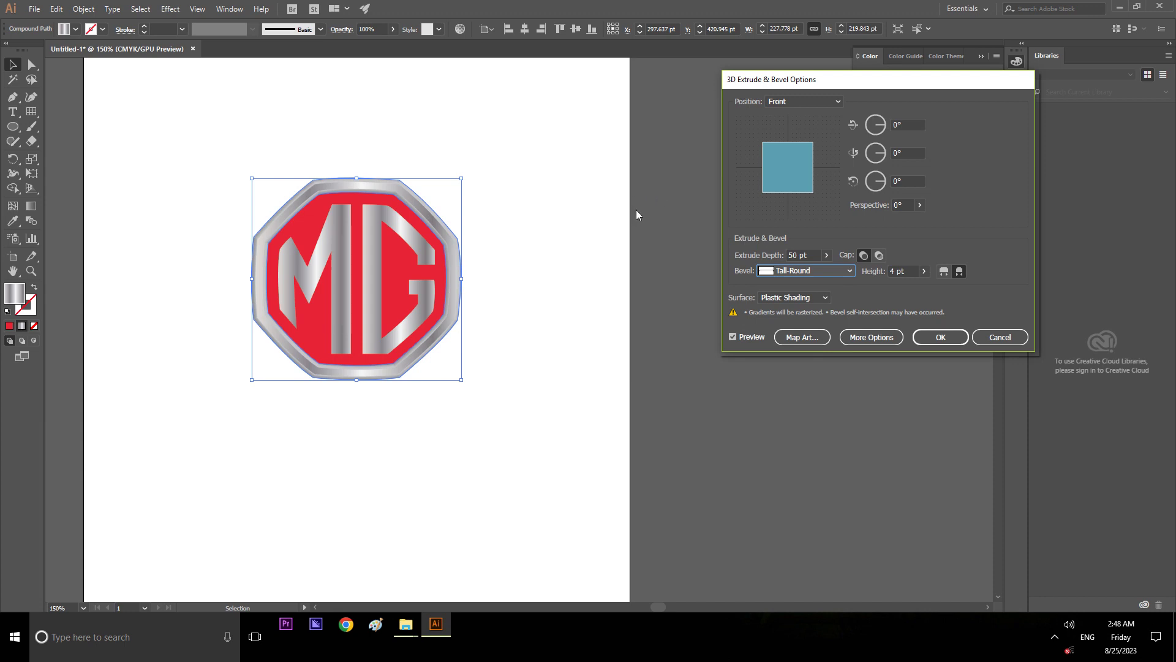
left_click(932, 336)
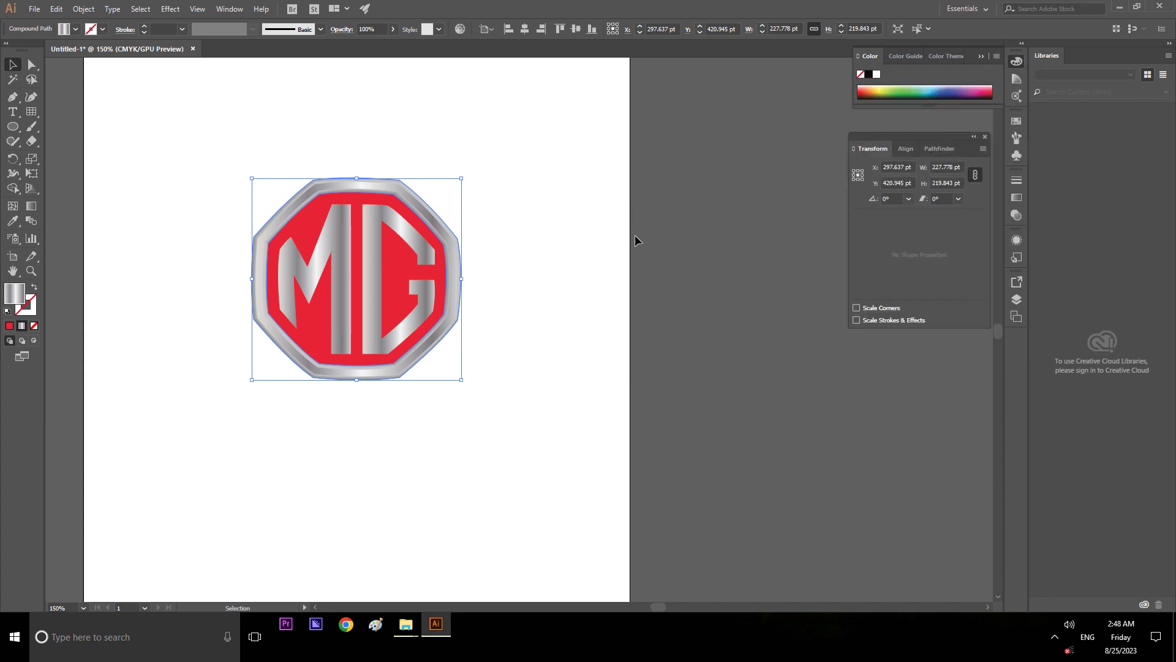
Step: Apply the same 3D Extrude & Bevel effect to the MG letter group
left_click(684, 214)
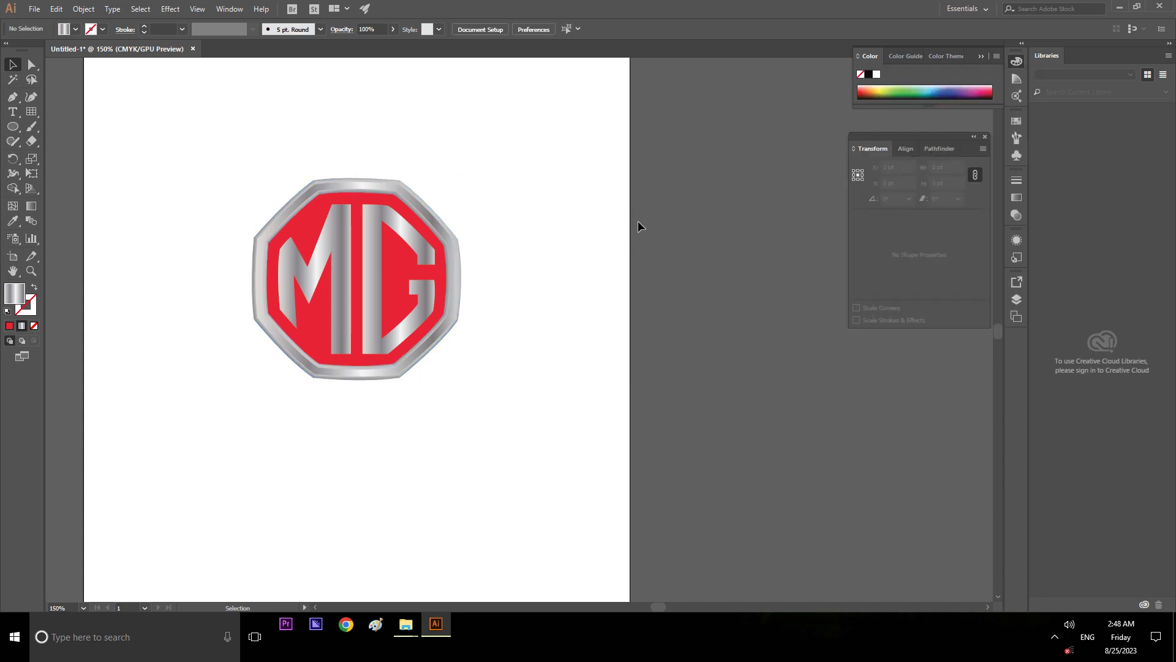
left_click(395, 232)
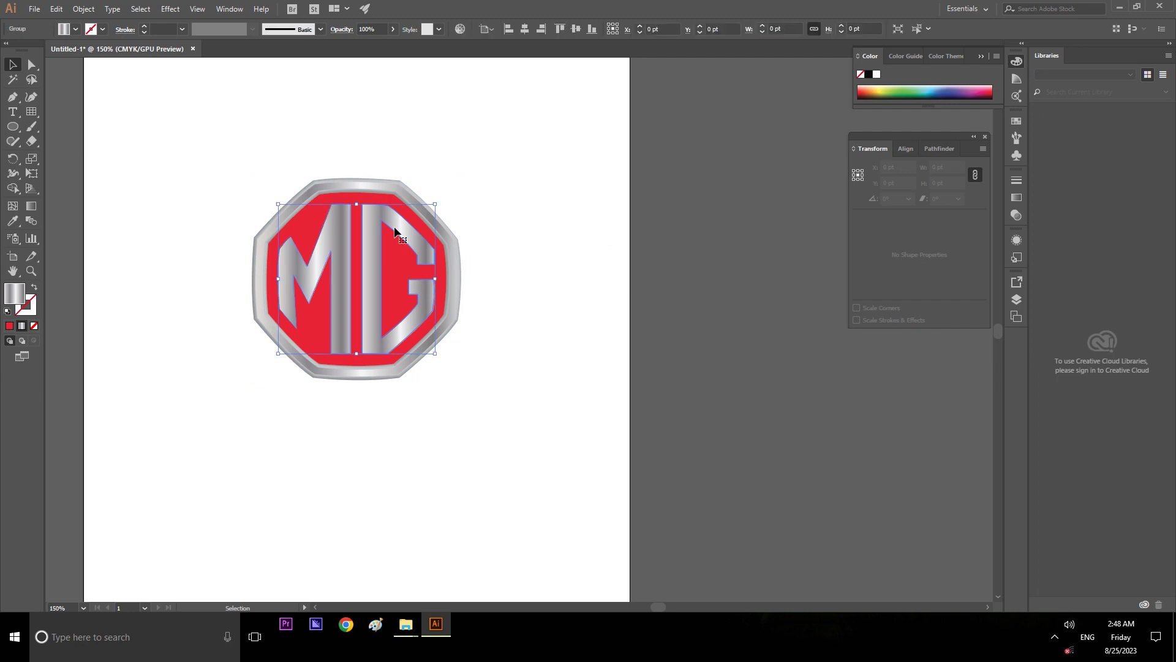
left_click(172, 9)
left_click(179, 22)
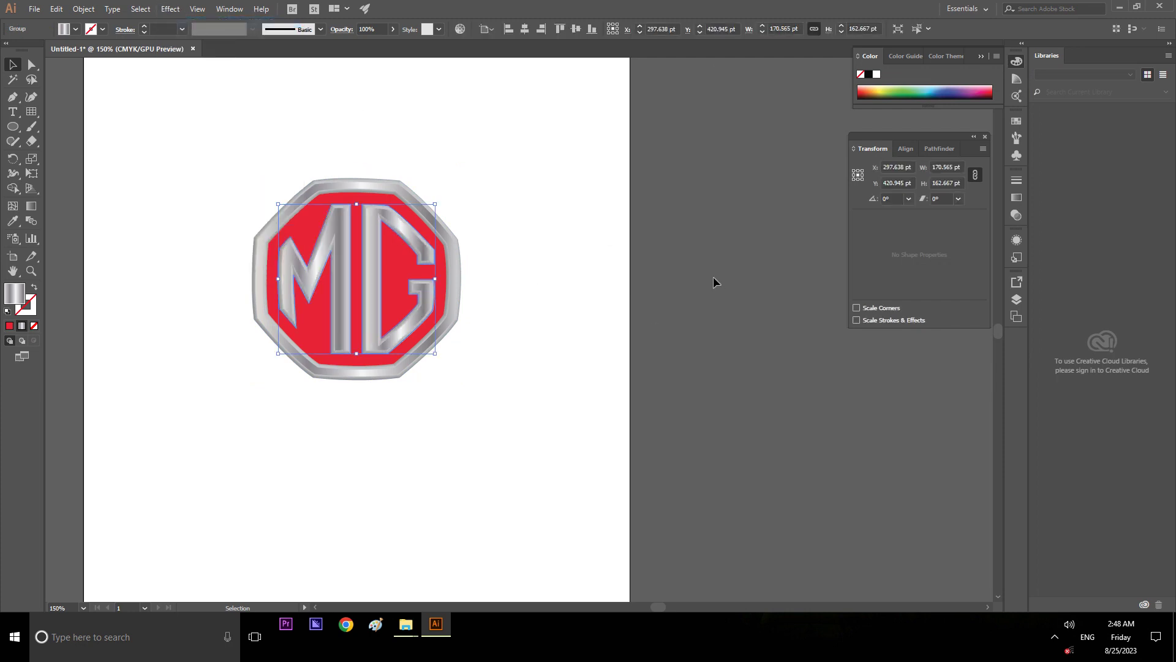
left_click(699, 267)
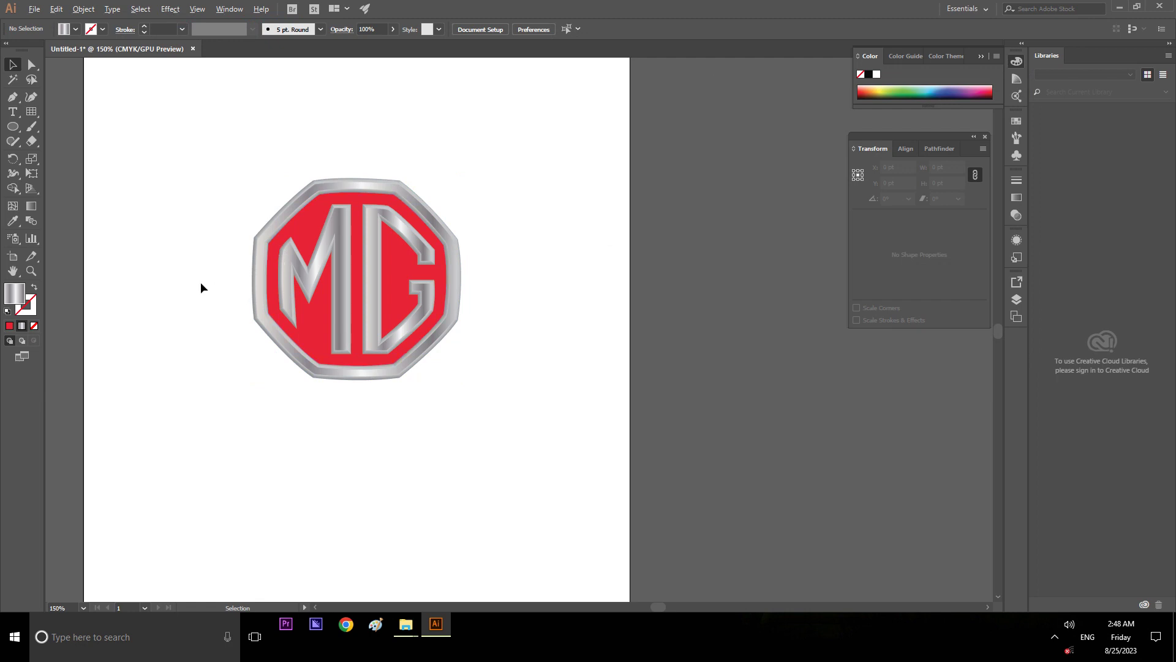
scroll(200, 282, "up", 2)
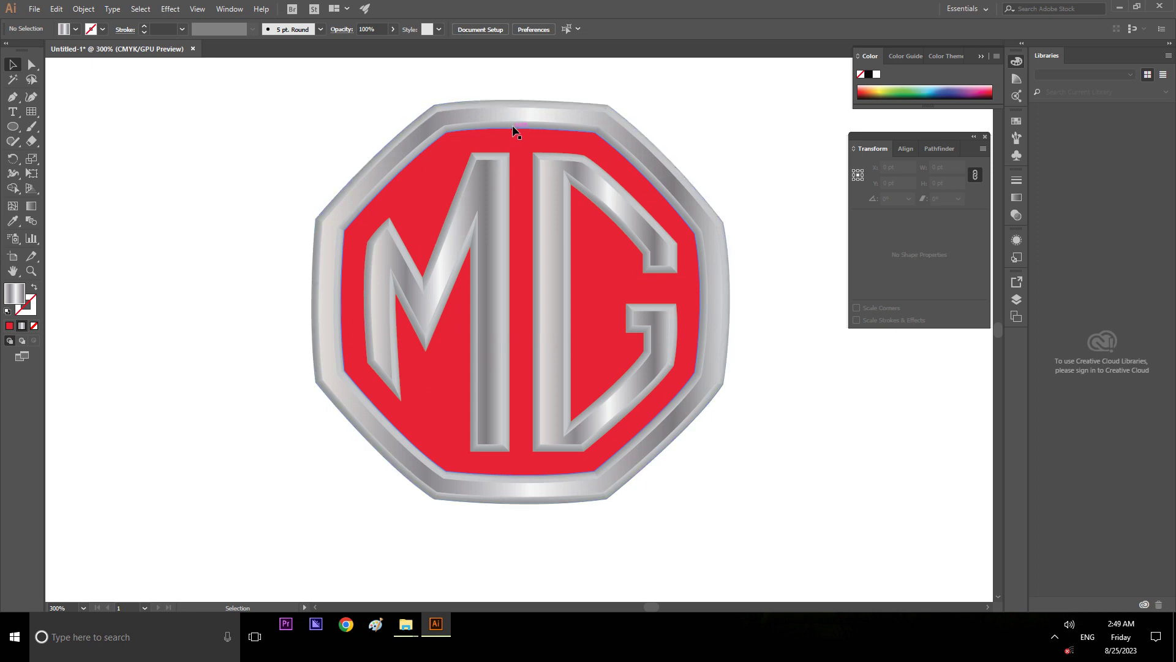
Step: Reselect the MG letter group and bring up the Effect menu for Stylize
left_click(514, 131)
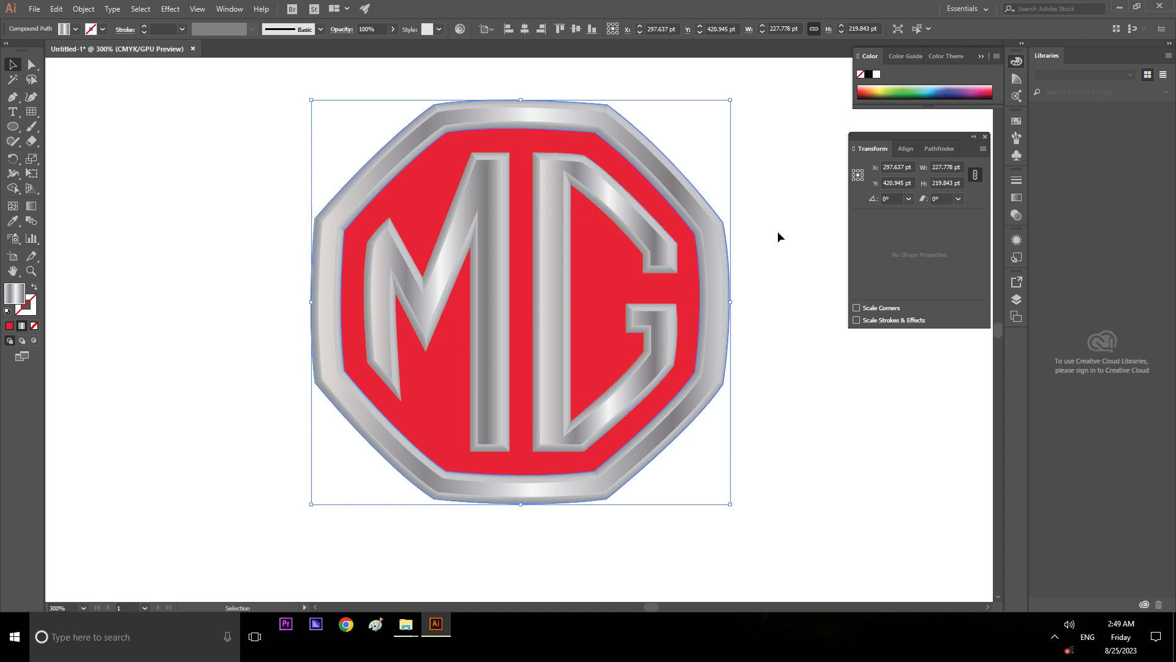
left_click(785, 196)
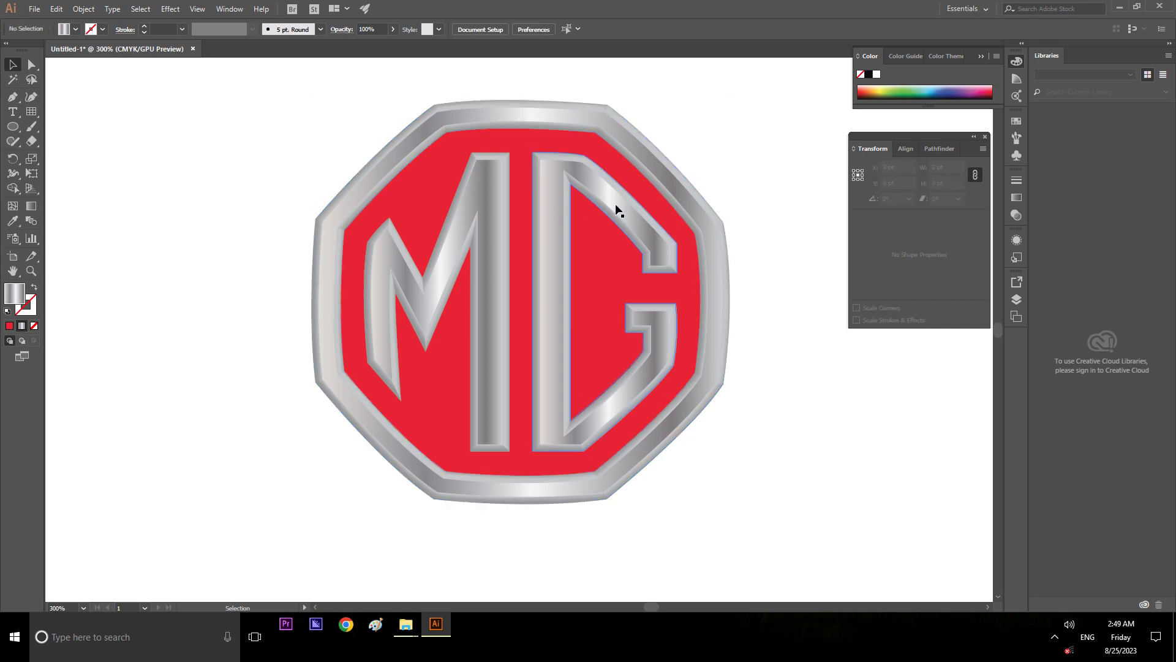
left_click(613, 216)
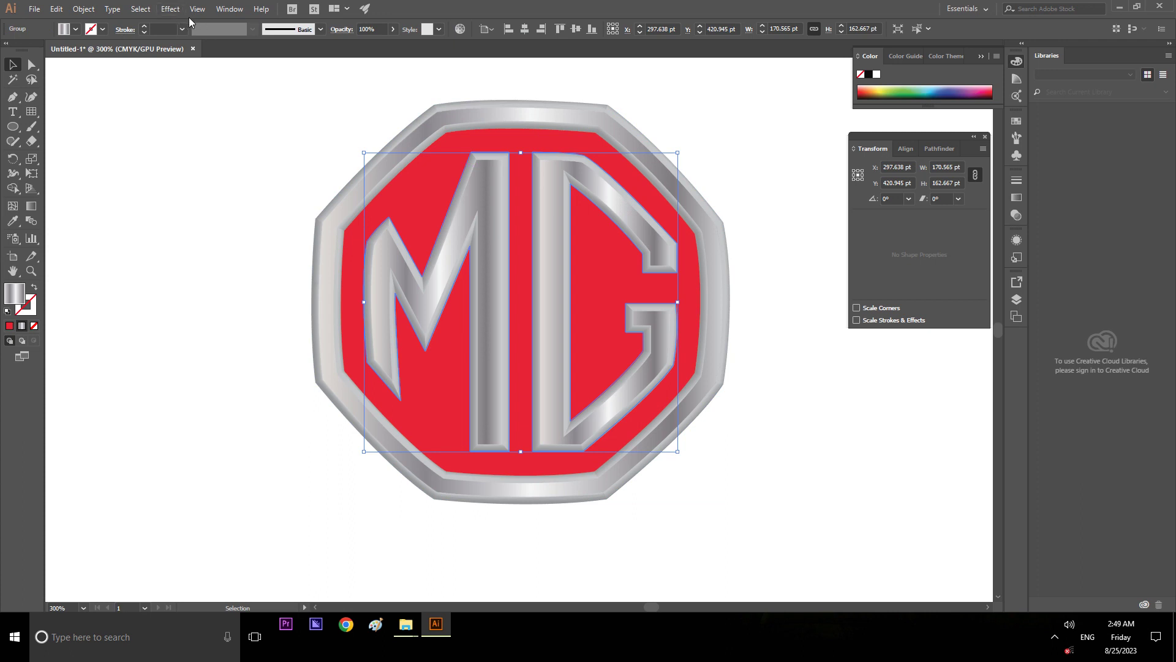
left_click(169, 10)
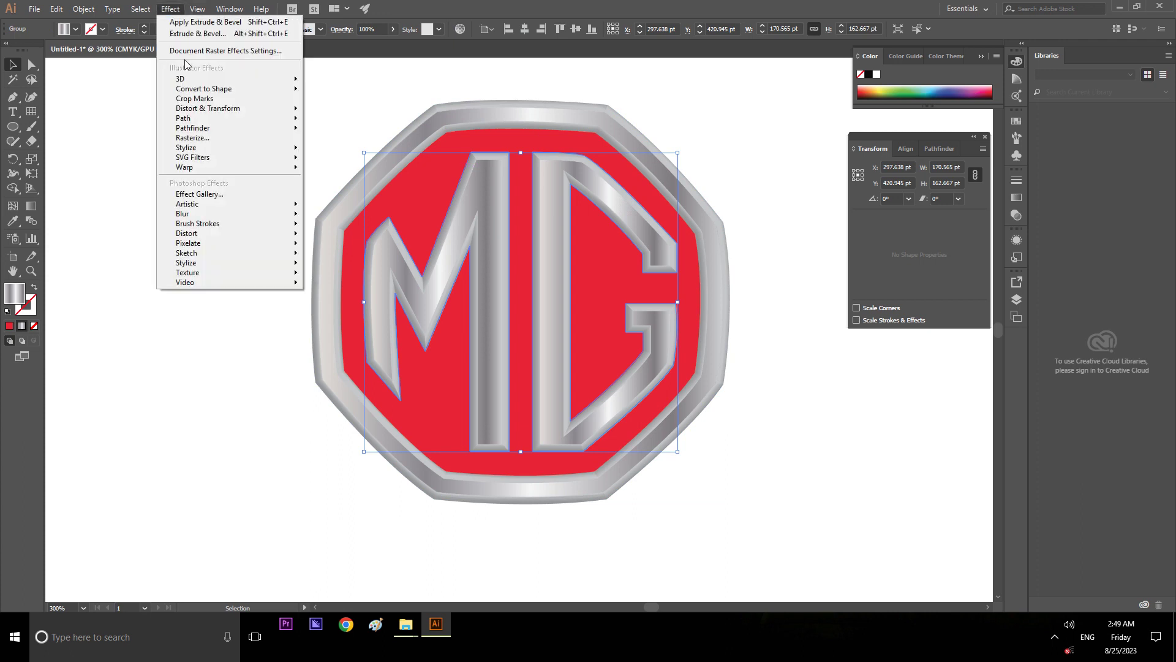
mouse_move(186, 147)
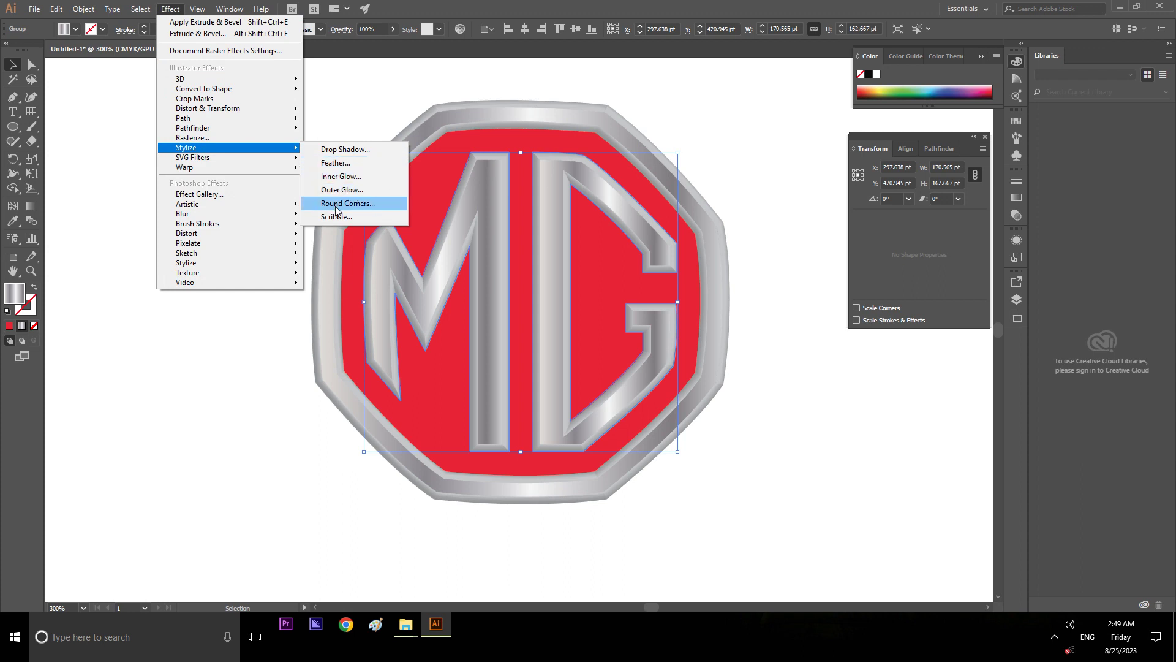
Step: Preview a drop shadow on the letters and set X and Y offsets to 0 pt
left_click(341, 150)
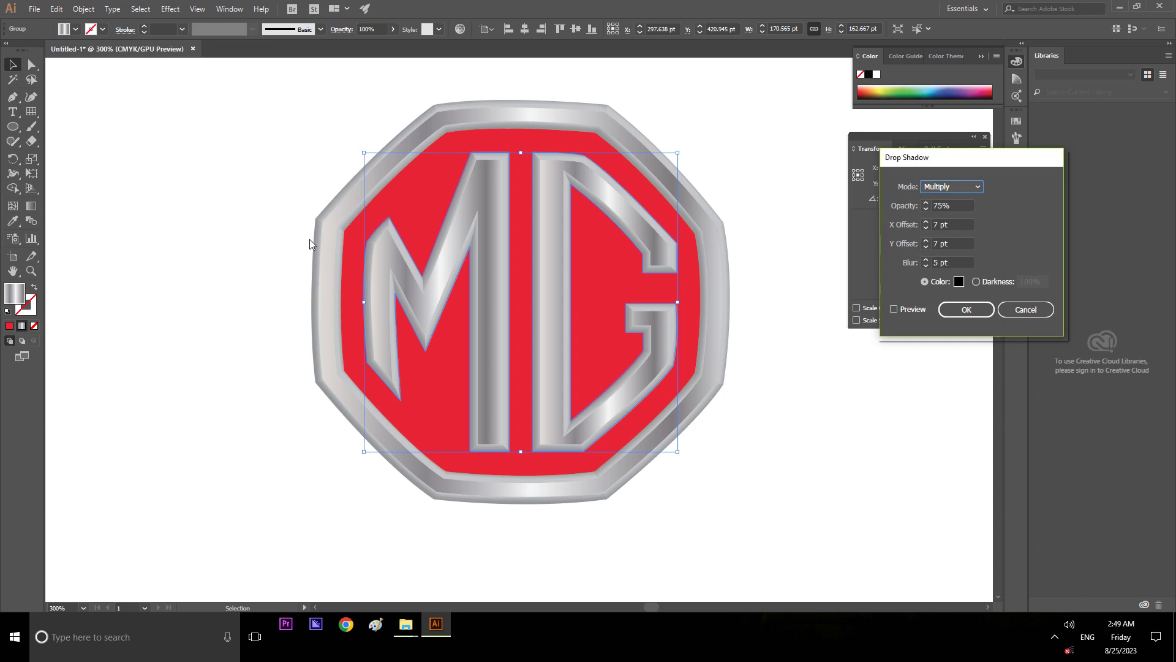
left_click(894, 310)
left_click(895, 310)
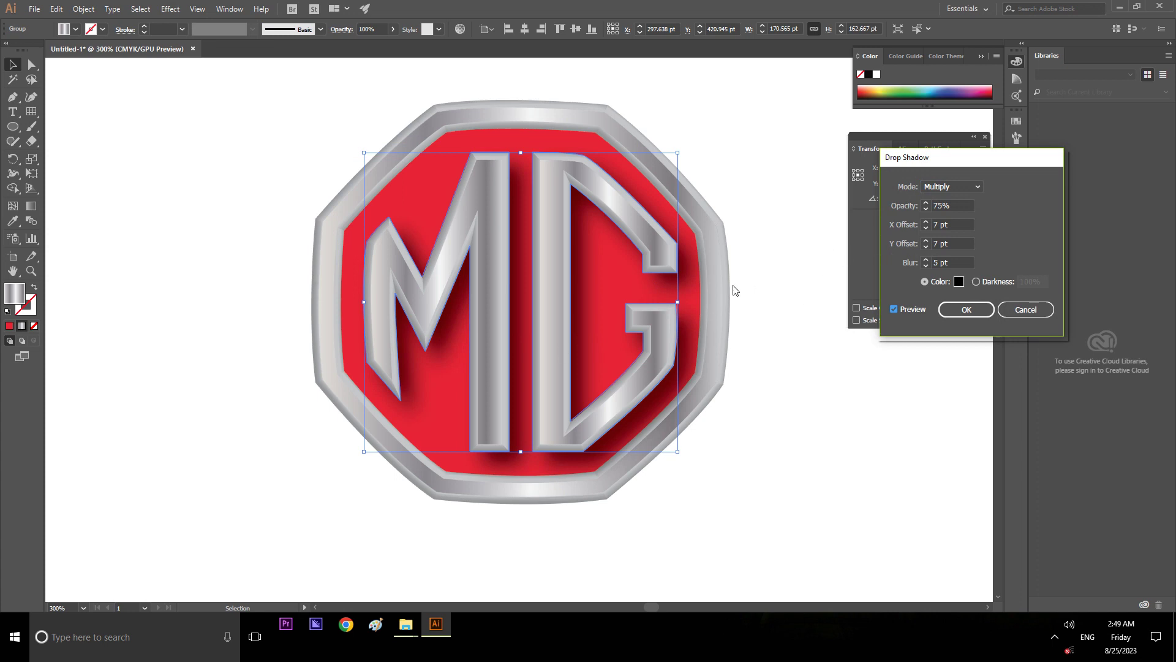
left_click(929, 225)
left_click(926, 222)
left_click(926, 221)
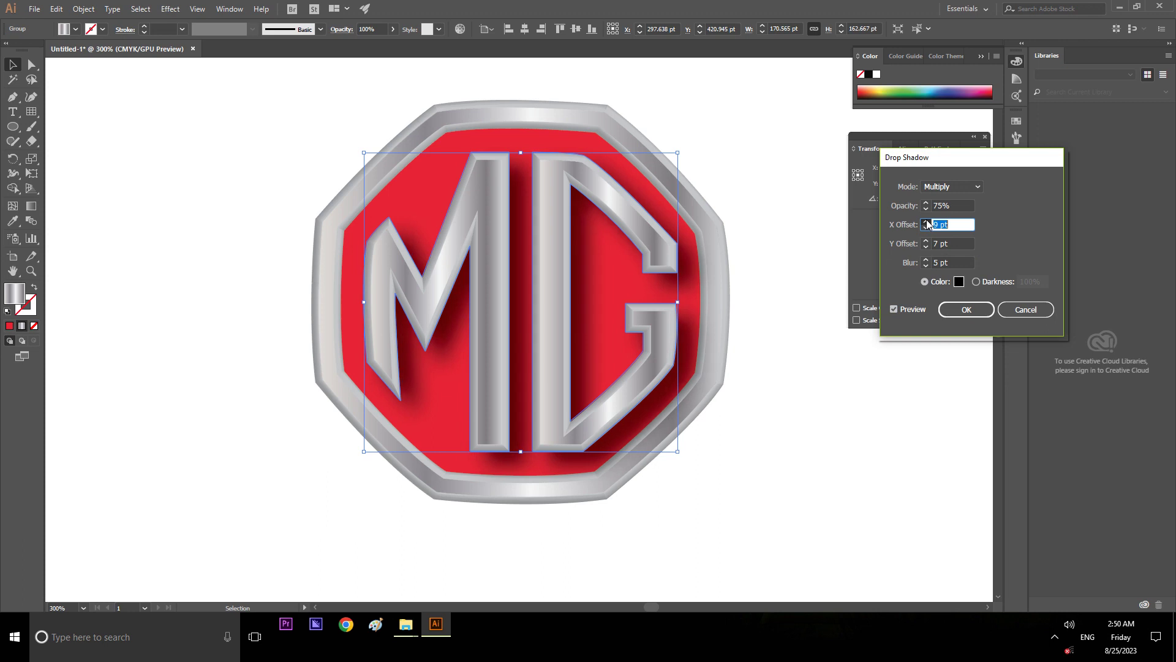
left_click(927, 221)
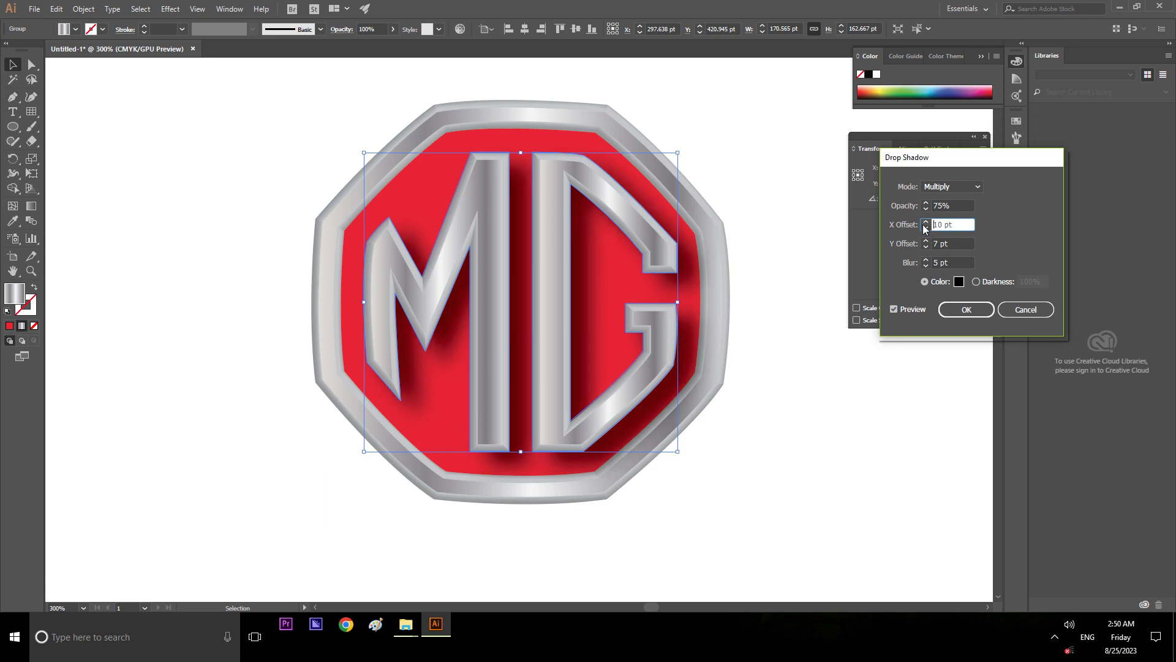
left_click(927, 227)
left_click(927, 228)
left_click(926, 227)
left_click(926, 228)
left_click(927, 227)
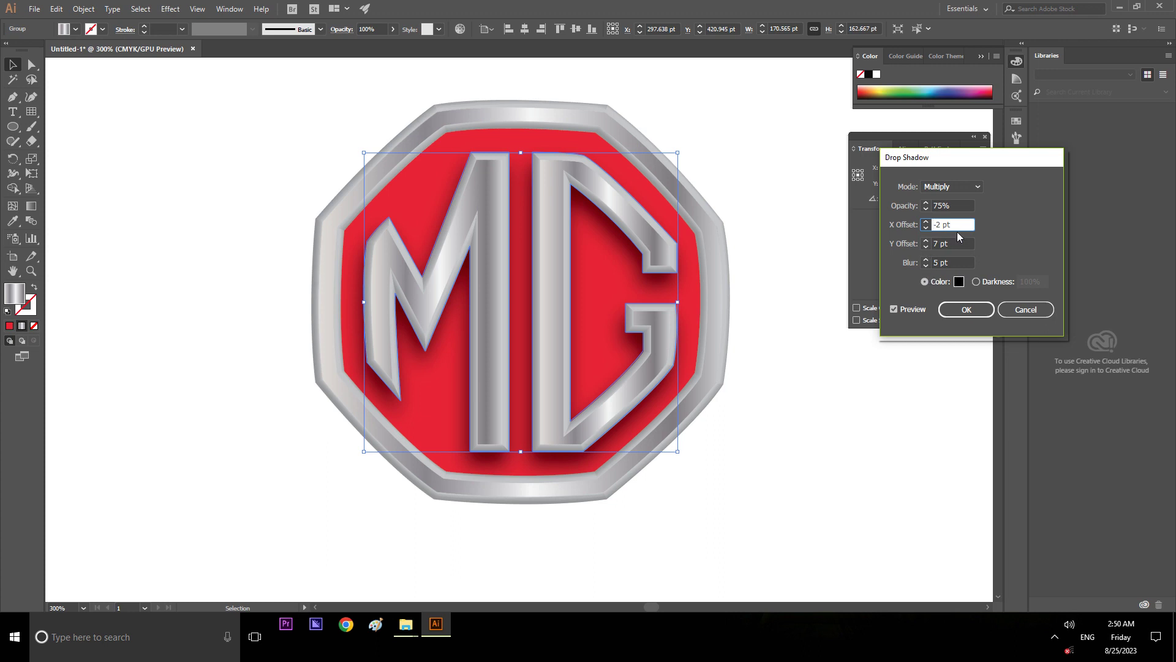
type("0")
key("Tab")
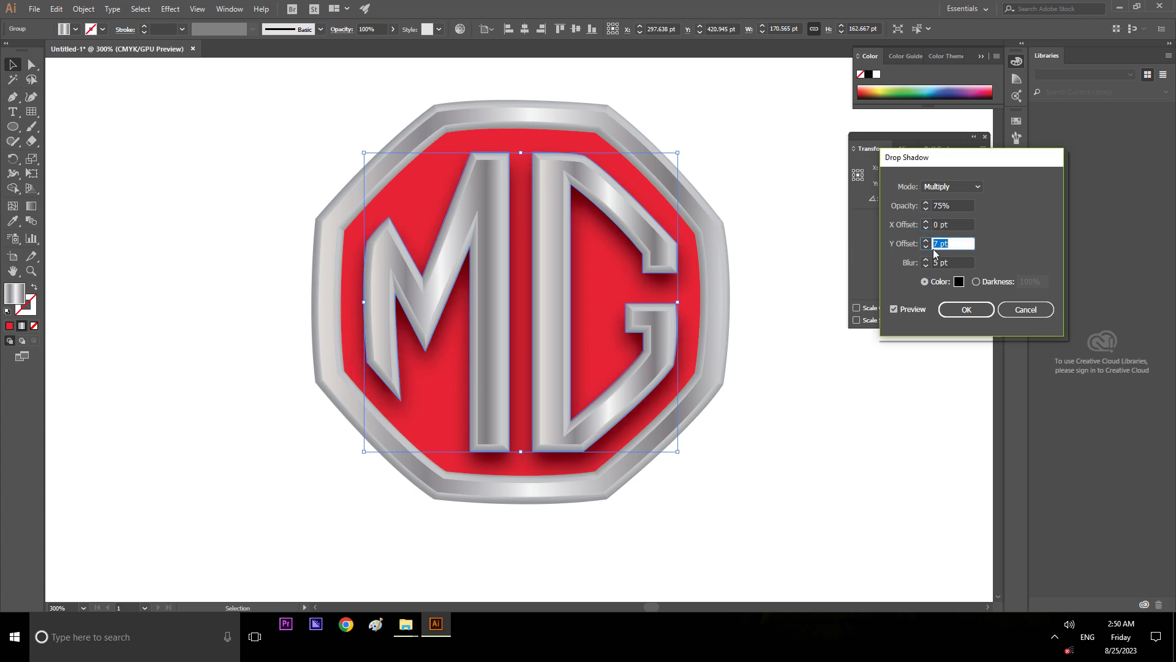
type("0")
key("Tab")
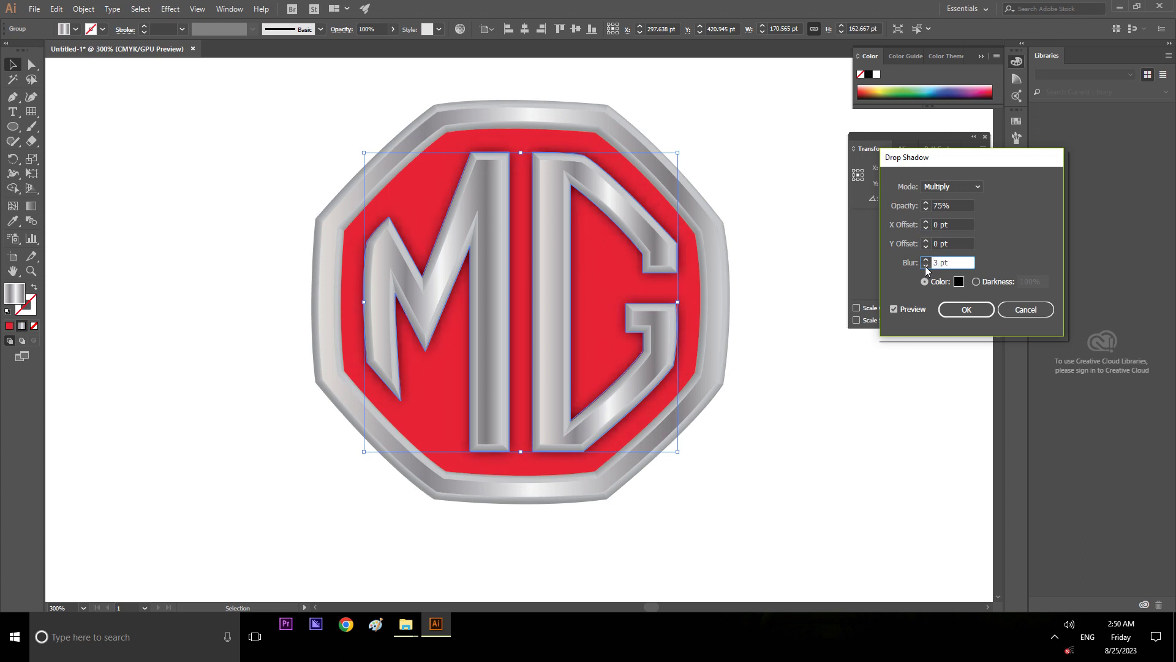
Step: Set the shadow blur to 2 pt and apply the 75% opacity drop shadow
left_click(925, 266)
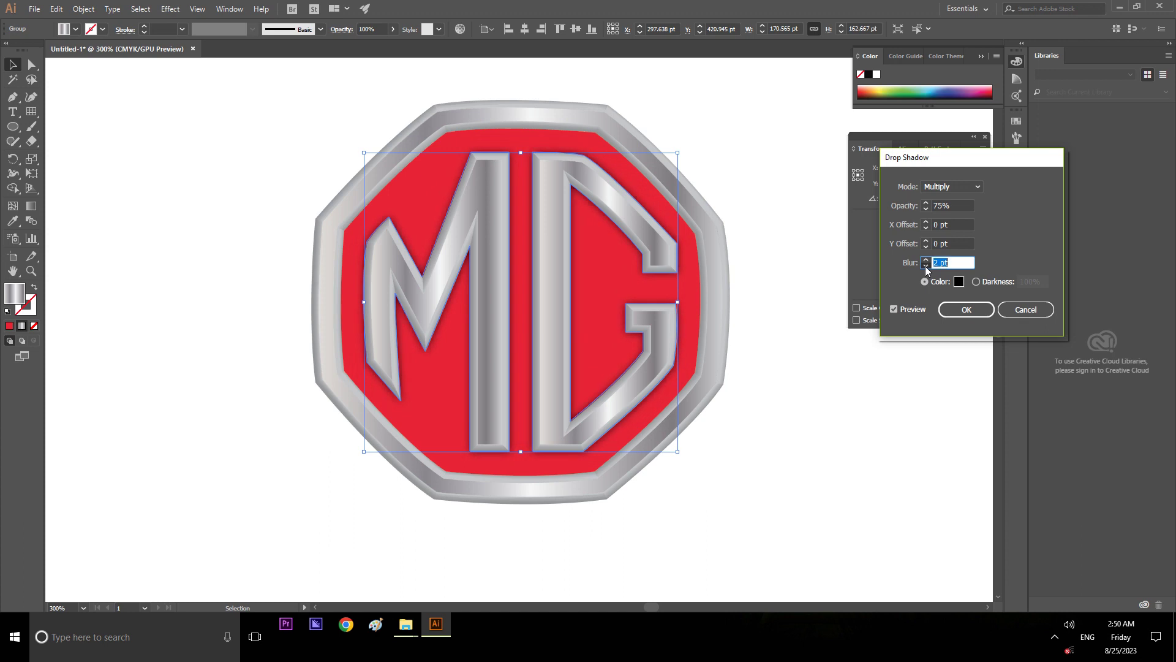
left_click(925, 265)
left_click(926, 260)
left_click(926, 260)
left_click(926, 266)
left_click(926, 262)
left_click(973, 312)
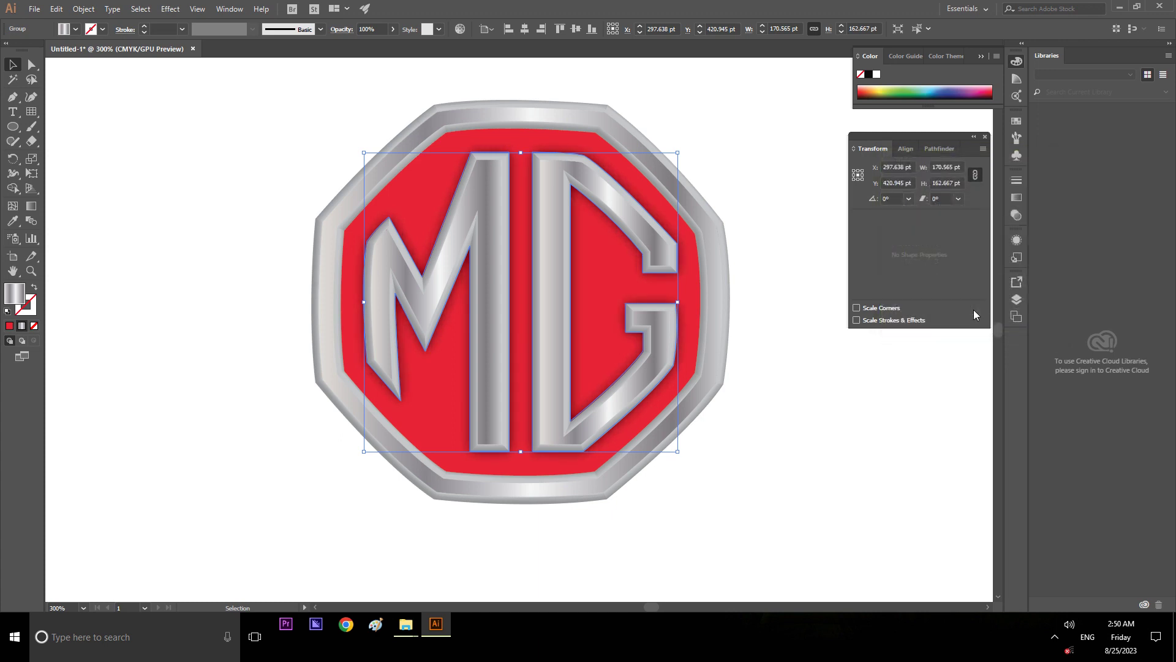
Step: Select the outer octagon emblem and bring up the Effect menu's Stylize options
left_click(778, 185)
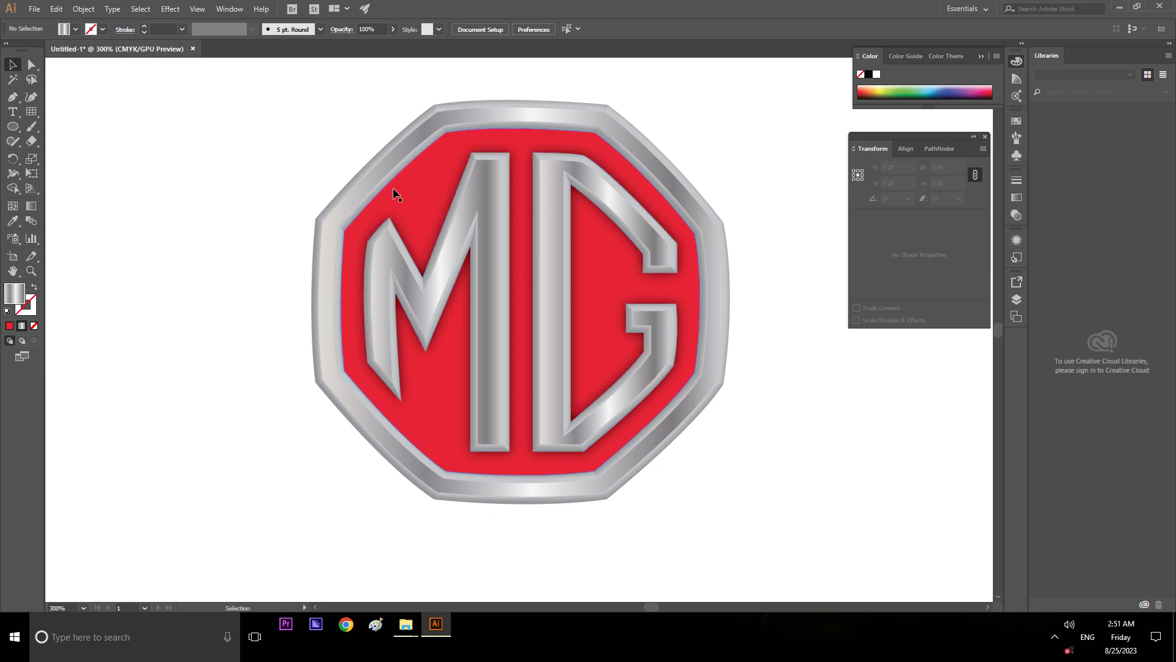
left_click(386, 168)
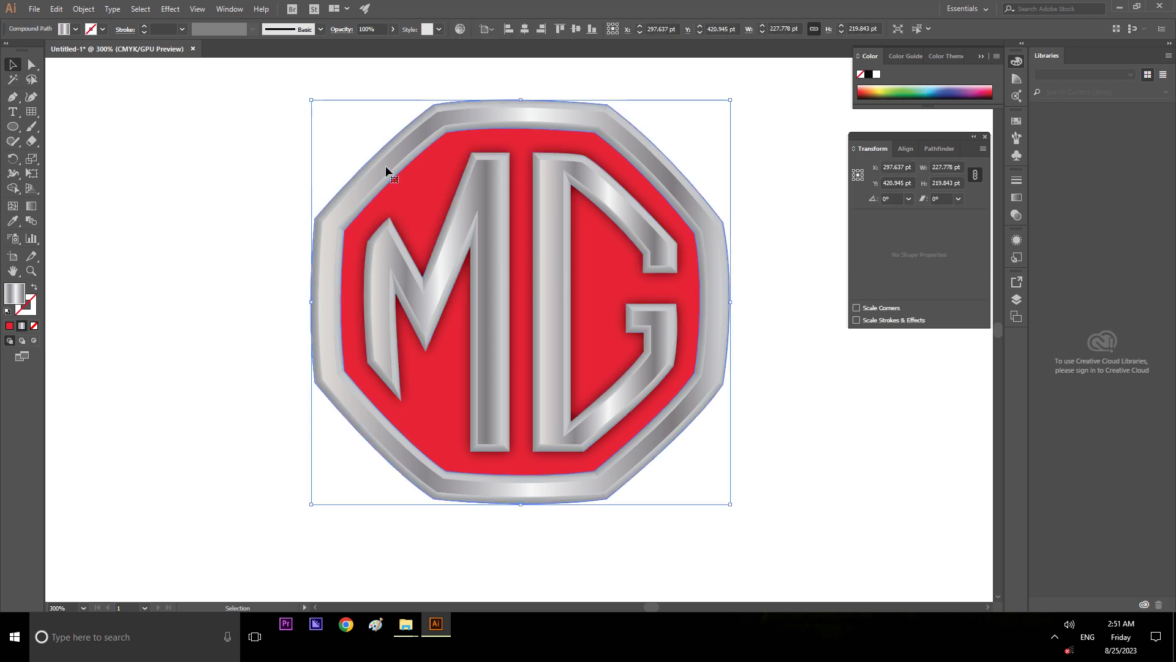
left_click(171, 9)
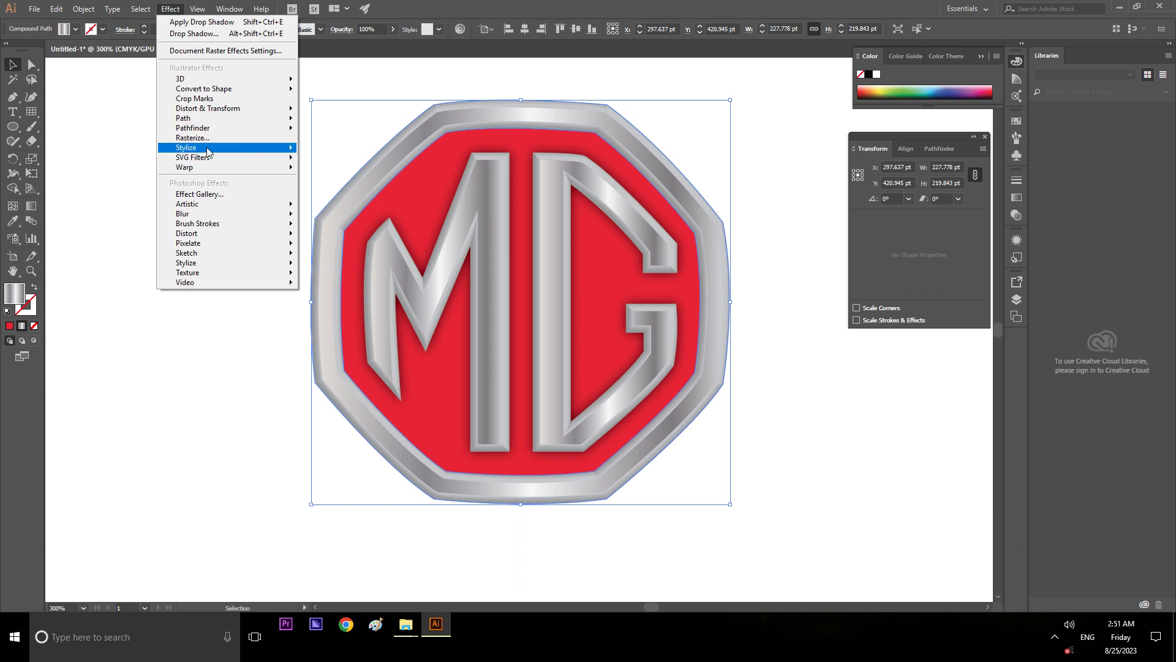
mouse_move(186, 147)
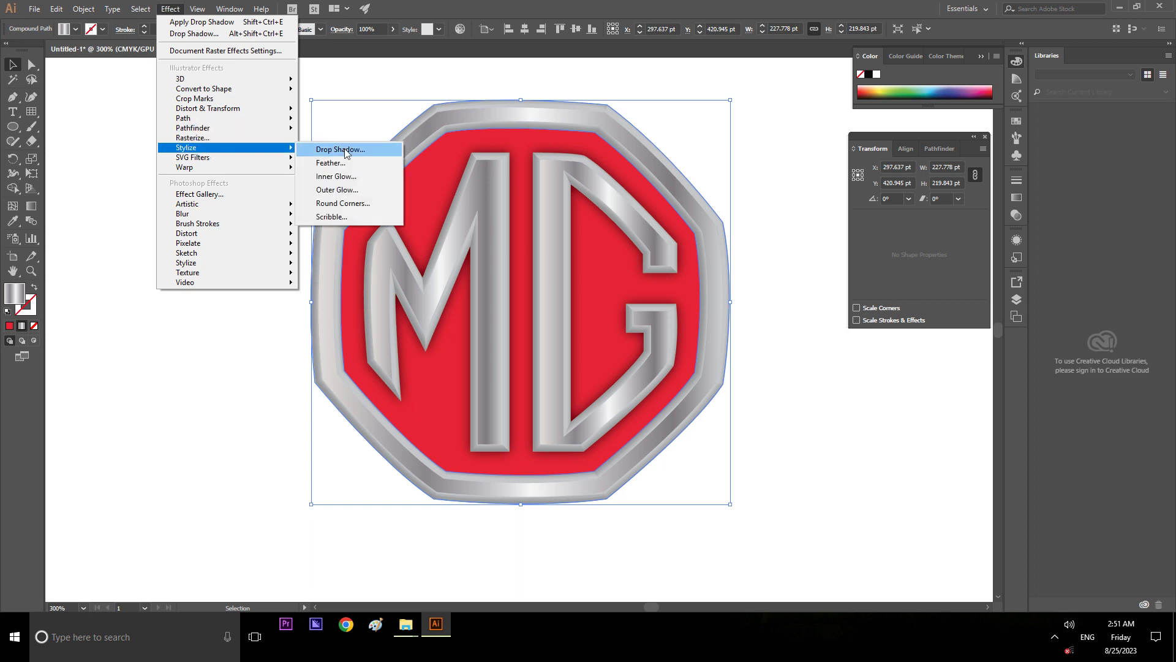
Step: Preview a Multiply drop shadow on the badge, then cancel it
left_click(345, 151)
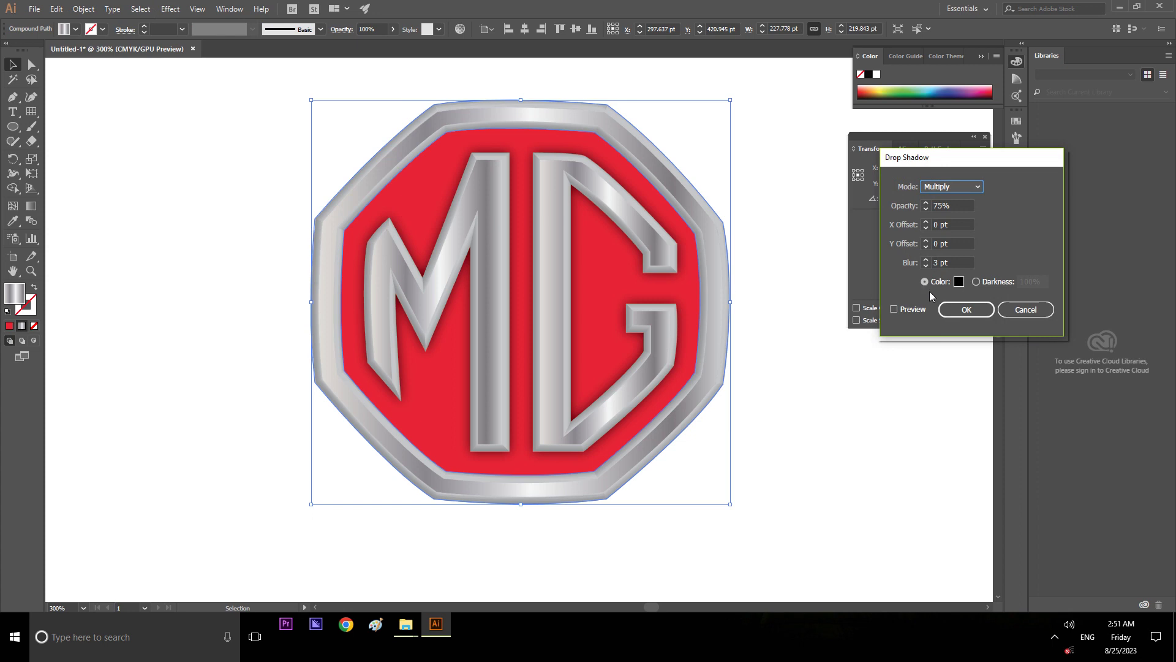
left_click(910, 311)
left_click(911, 310)
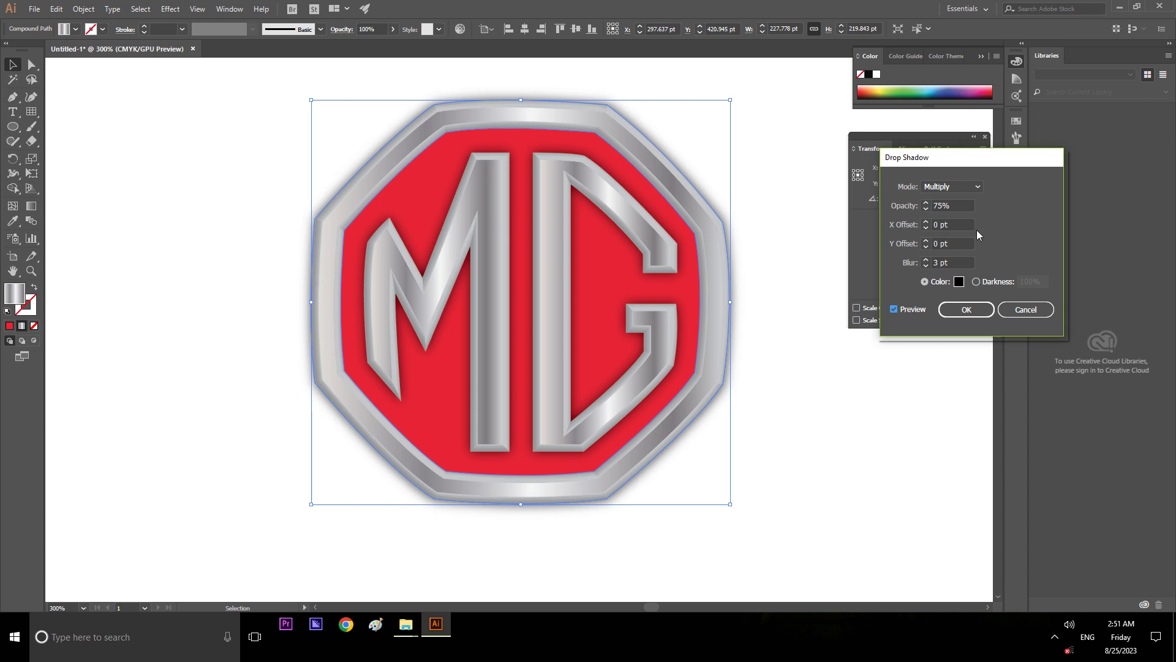
left_click(976, 189)
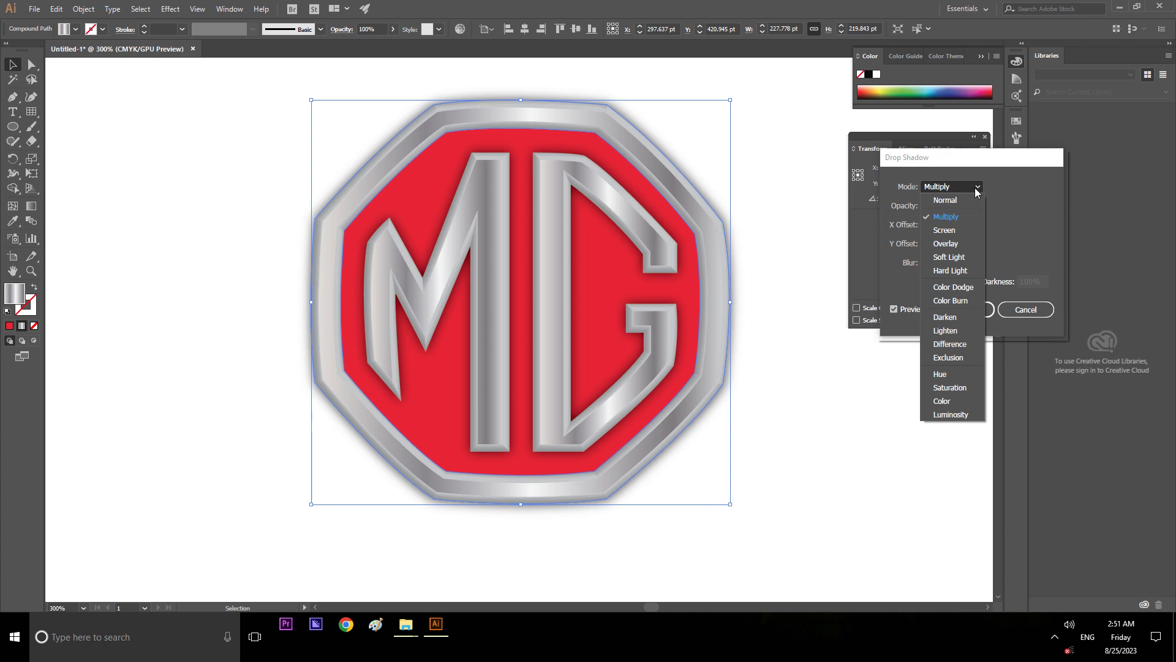
left_click(975, 189)
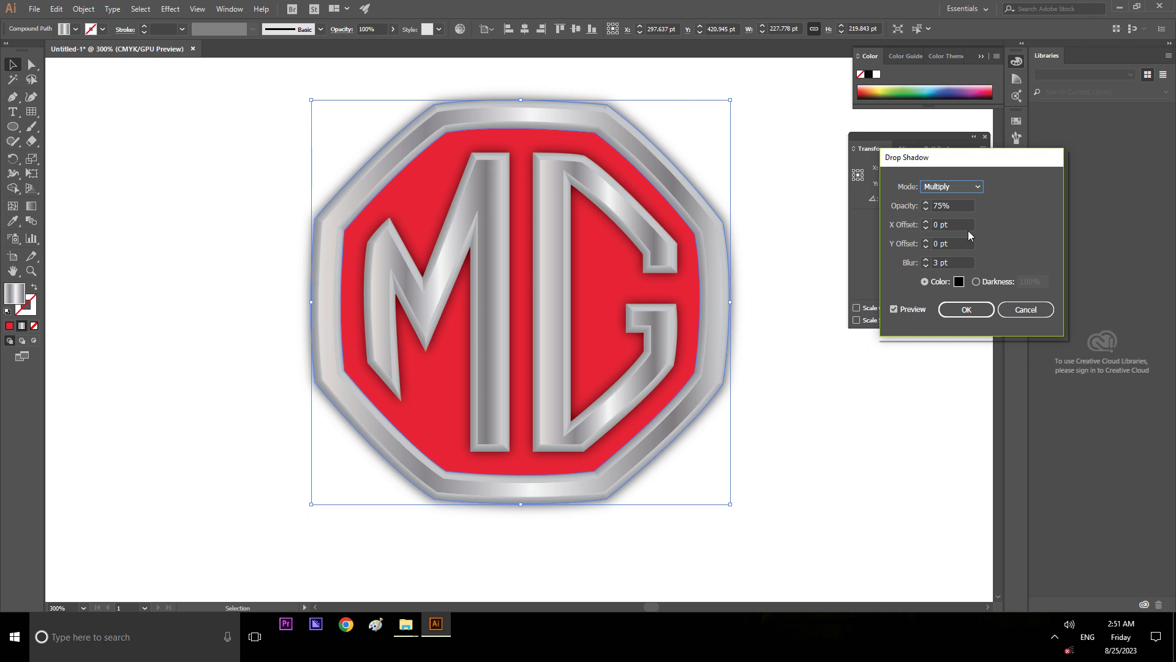
left_click(1031, 312)
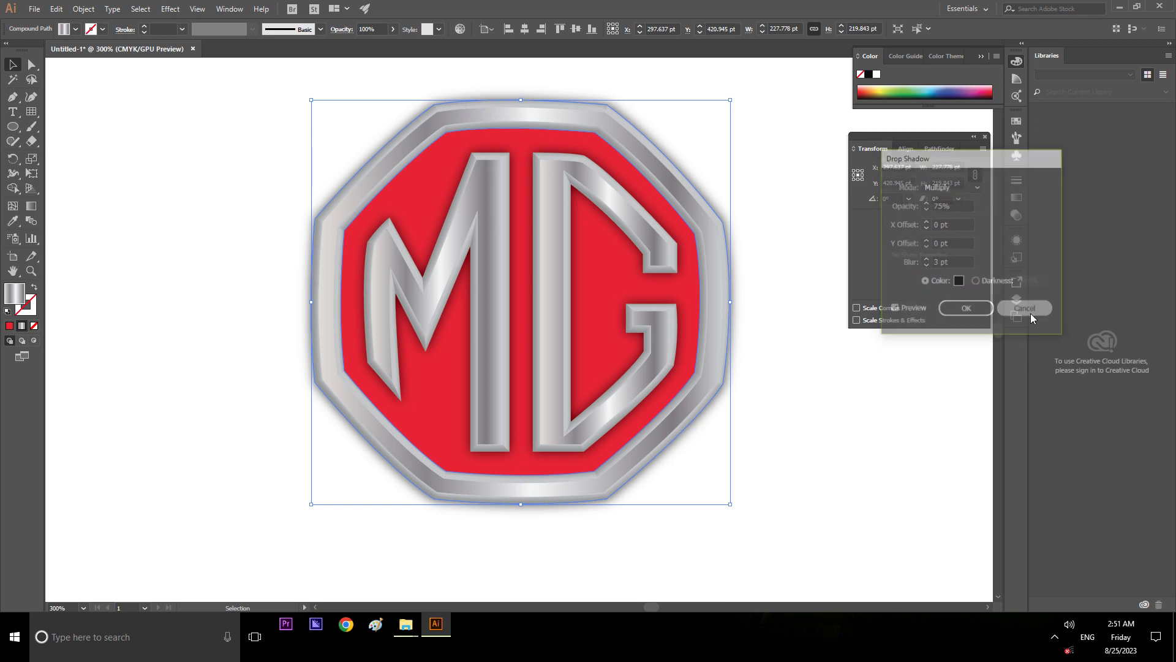
Step: Reselect the badge's outer compound path and open the Effect menu
left_click(790, 215)
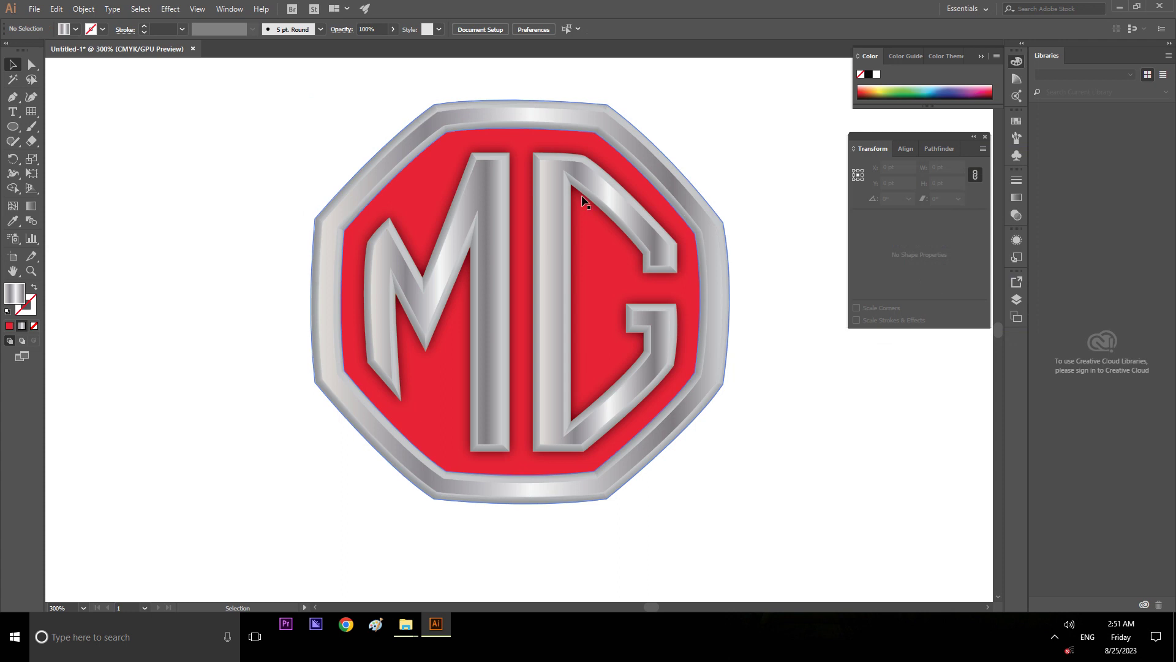
left_click(429, 109)
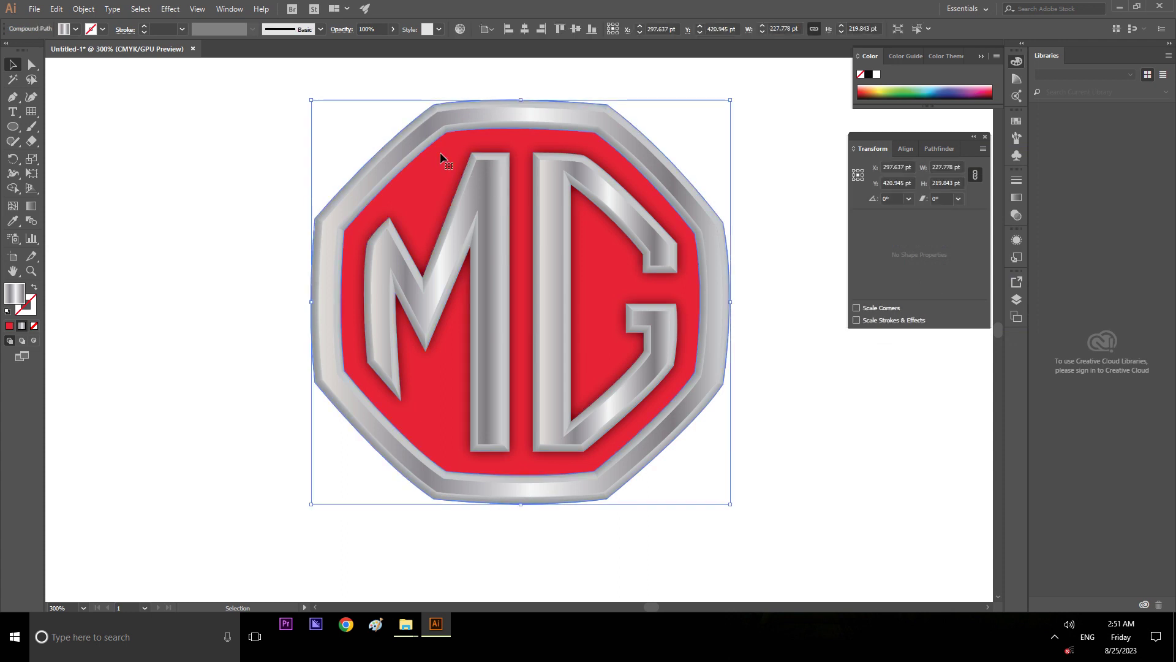
left_click(173, 10)
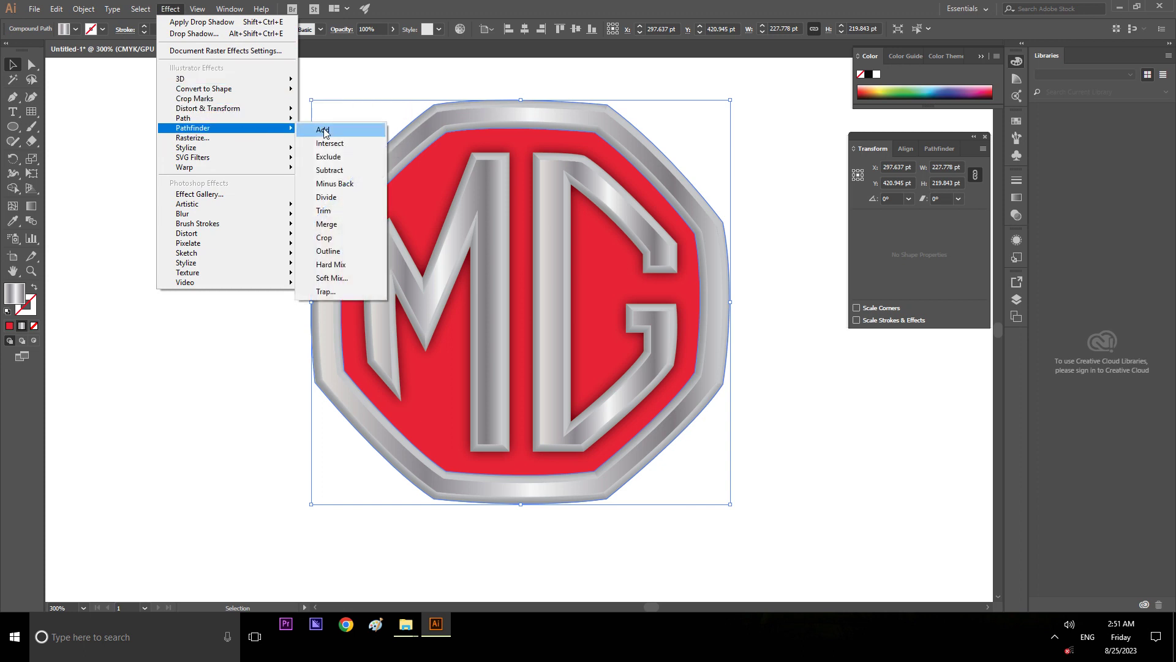
mouse_move(186, 147)
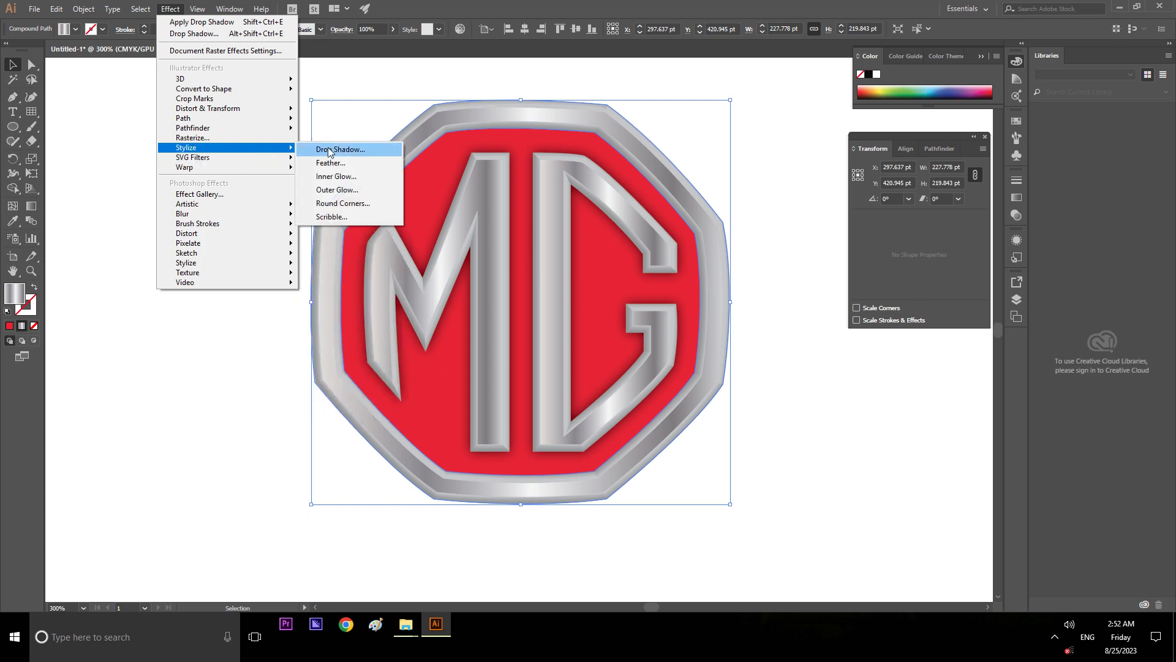
Step: Preview an Outer Glow on the badge, cancel it, and show the outer ring's anchor points
left_click(332, 190)
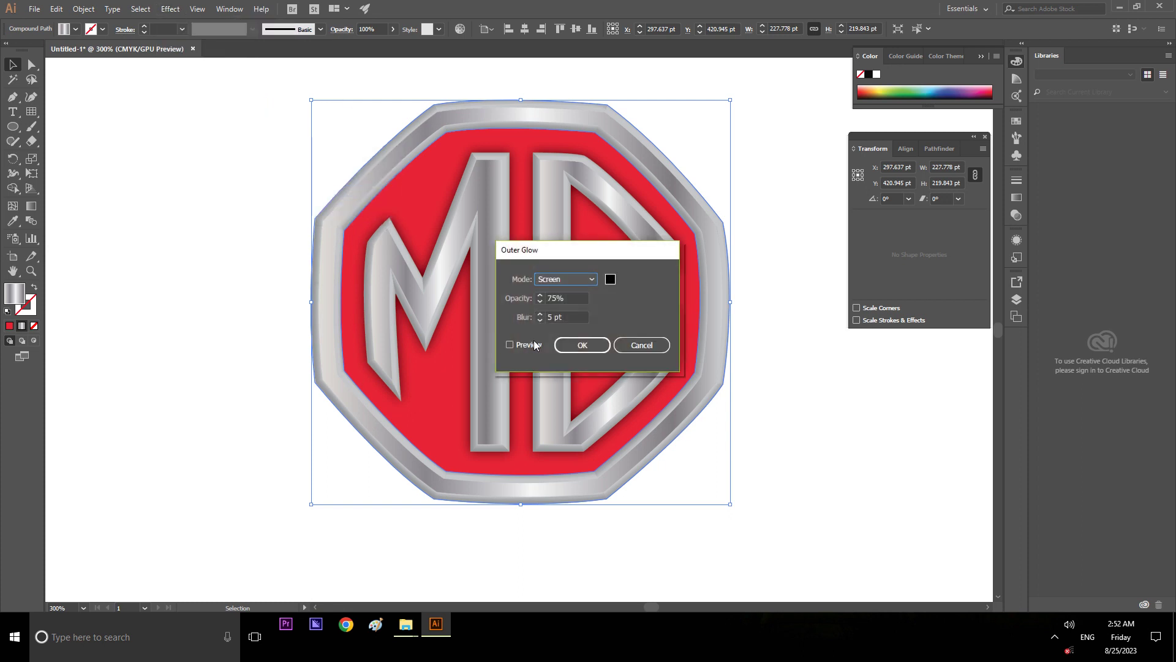
left_click(510, 344)
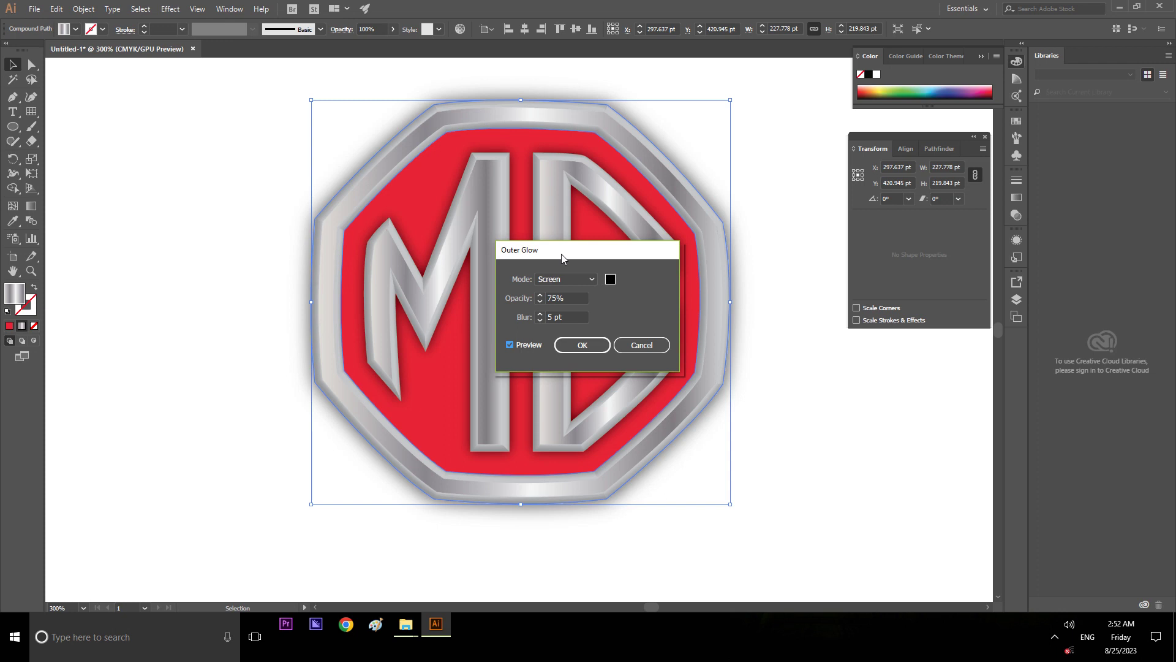
left_click(650, 350)
left_click(806, 358)
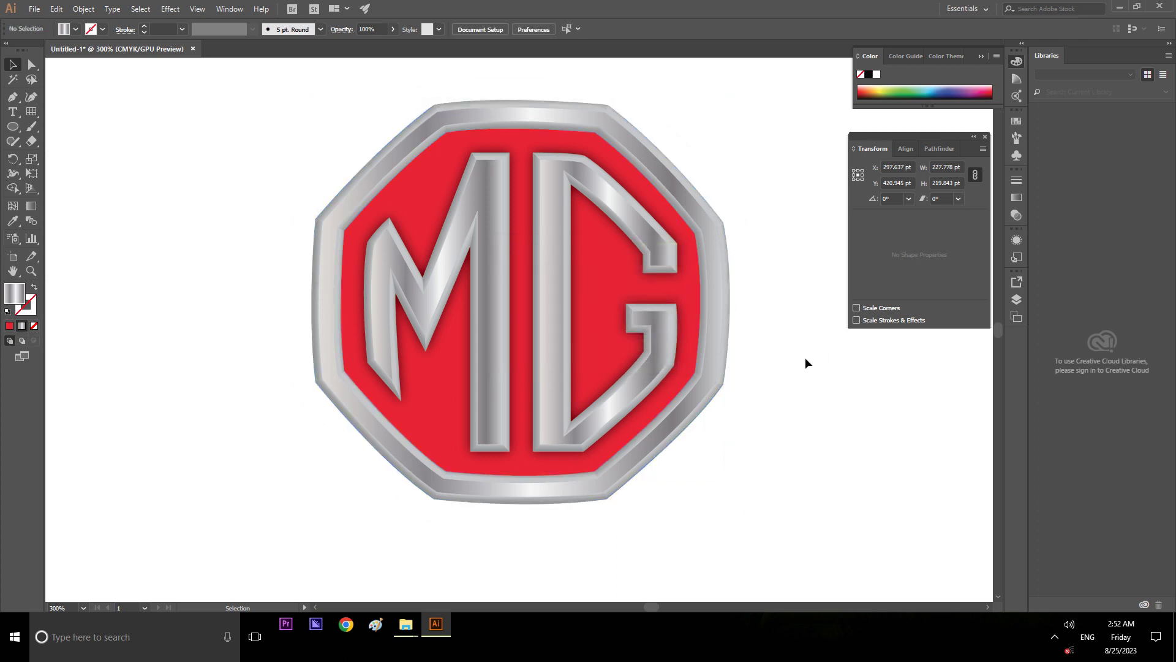
left_click(441, 130)
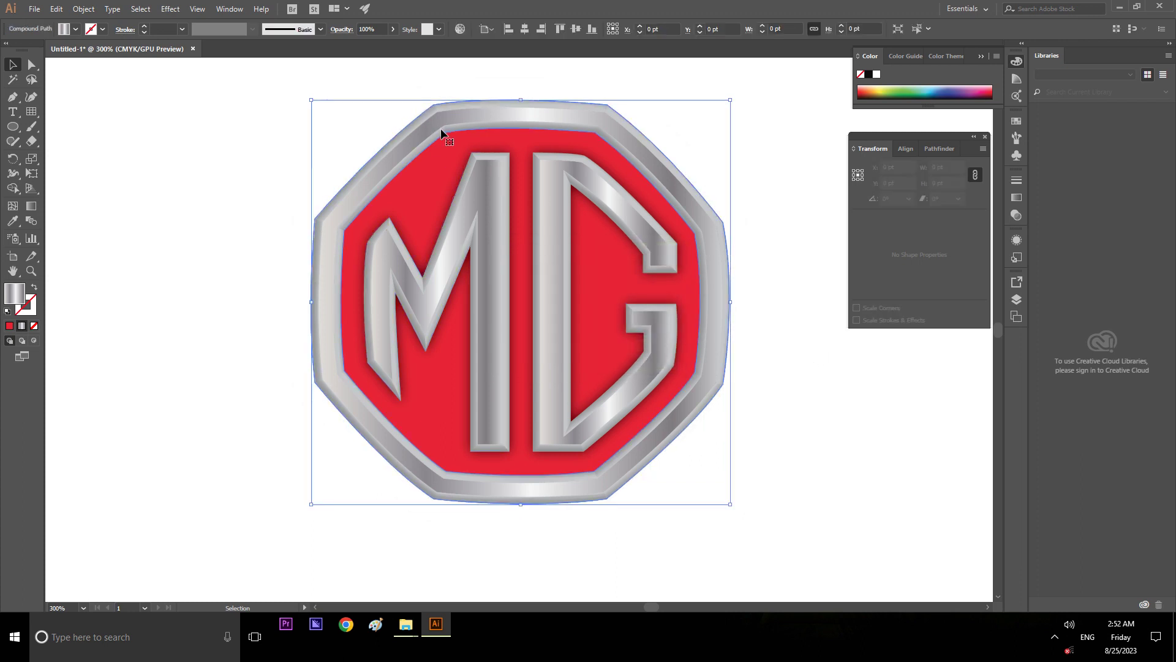
key("a")
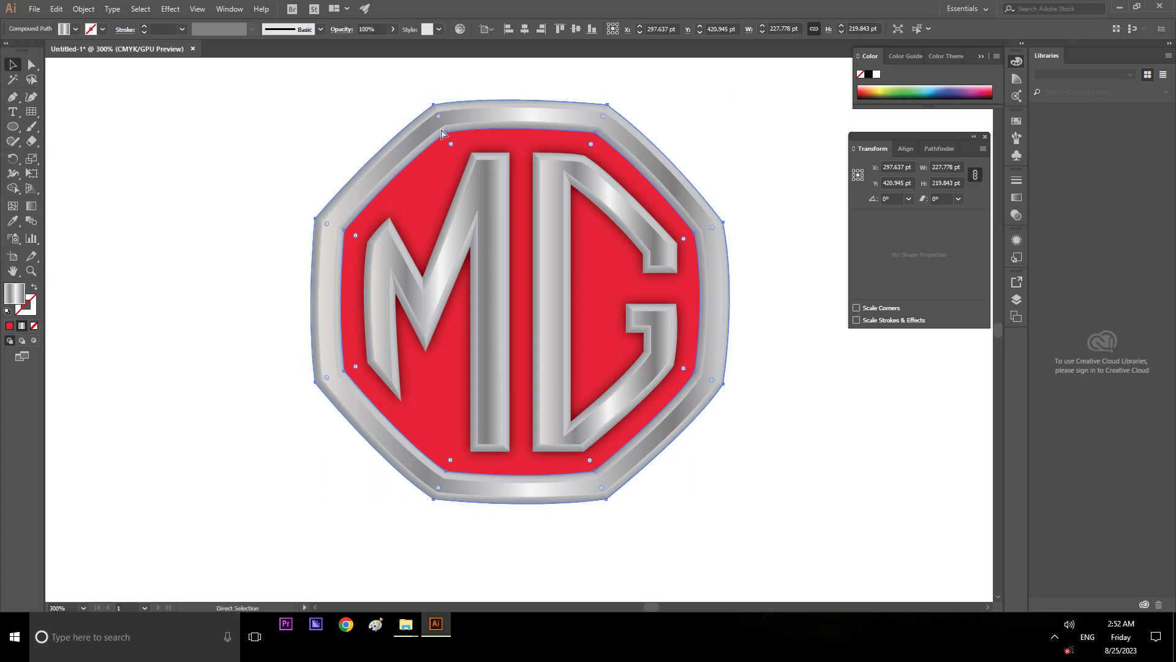
Step: Paste a copy of the rim and nudge it one step down and two steps right
key("ctrl")
key("v")
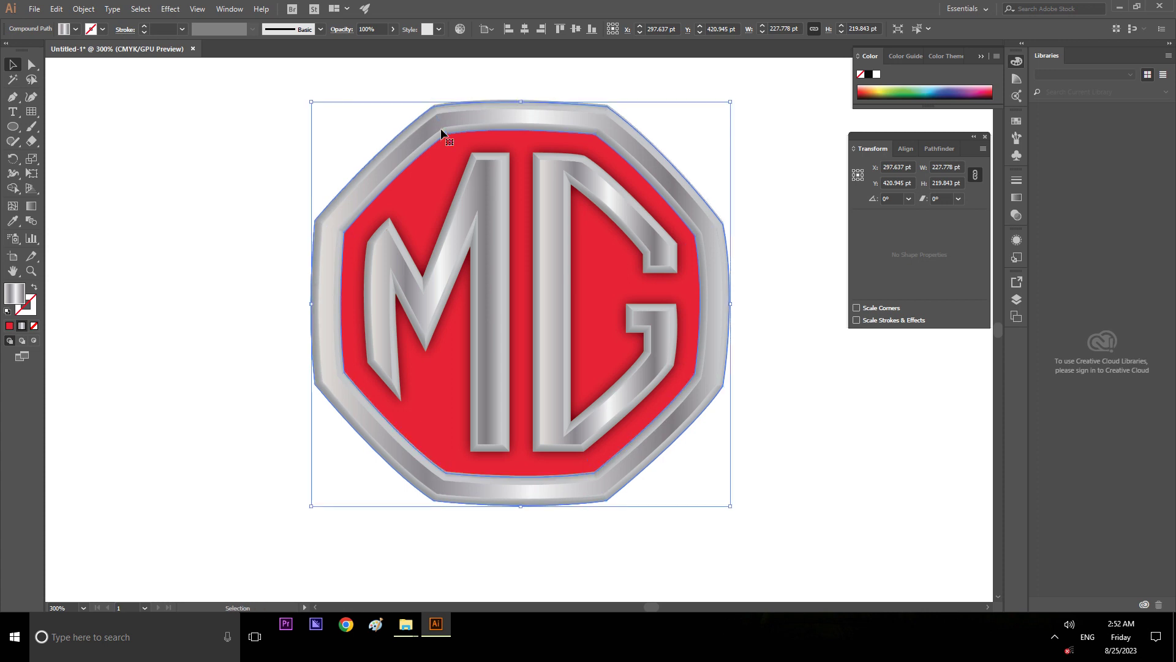
key("Down")
key("Down")
key("Down")
key("Right")
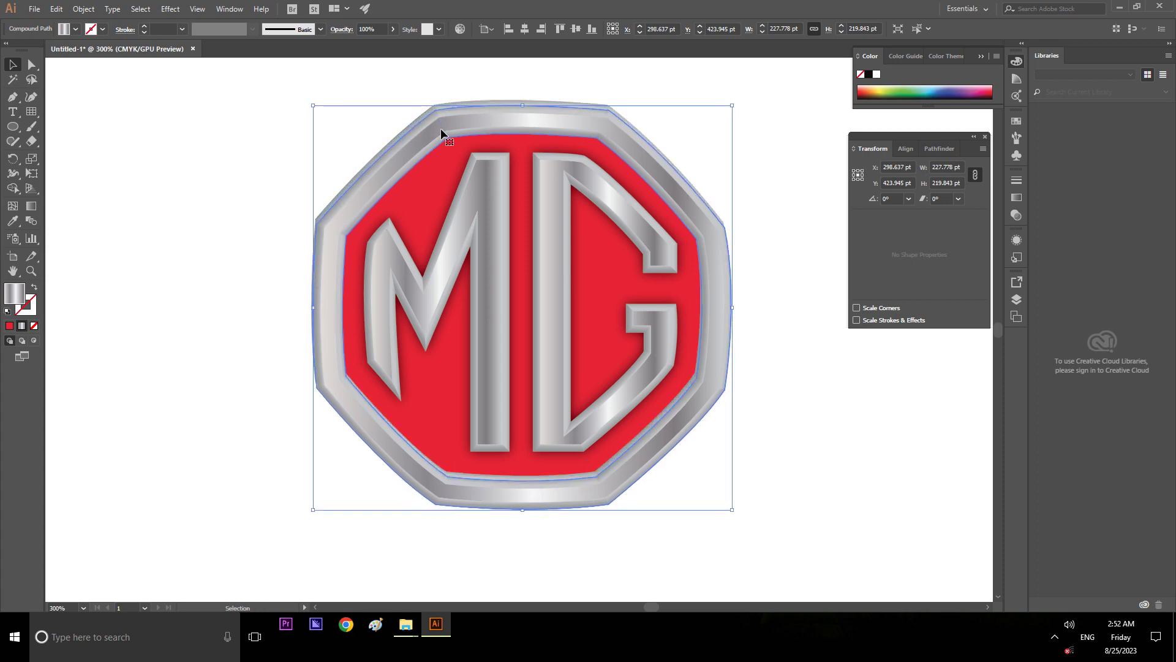
key("Right")
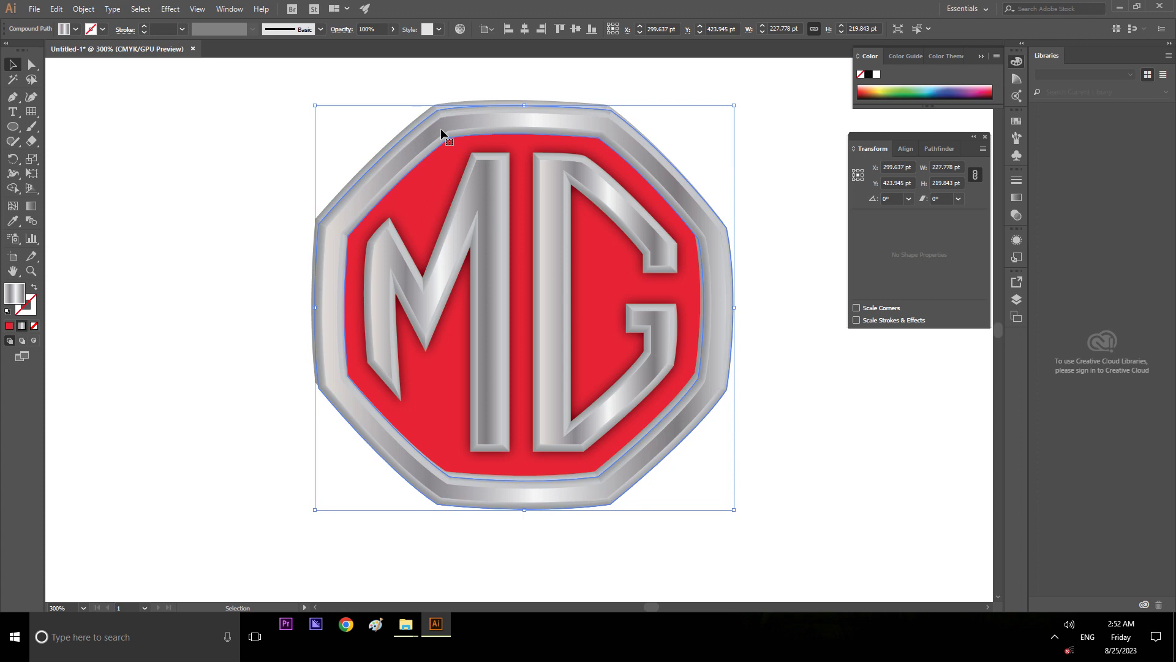
Step: Send the rim copy to the back and fill it with black
right_click(441, 130)
mouse_move(478, 248)
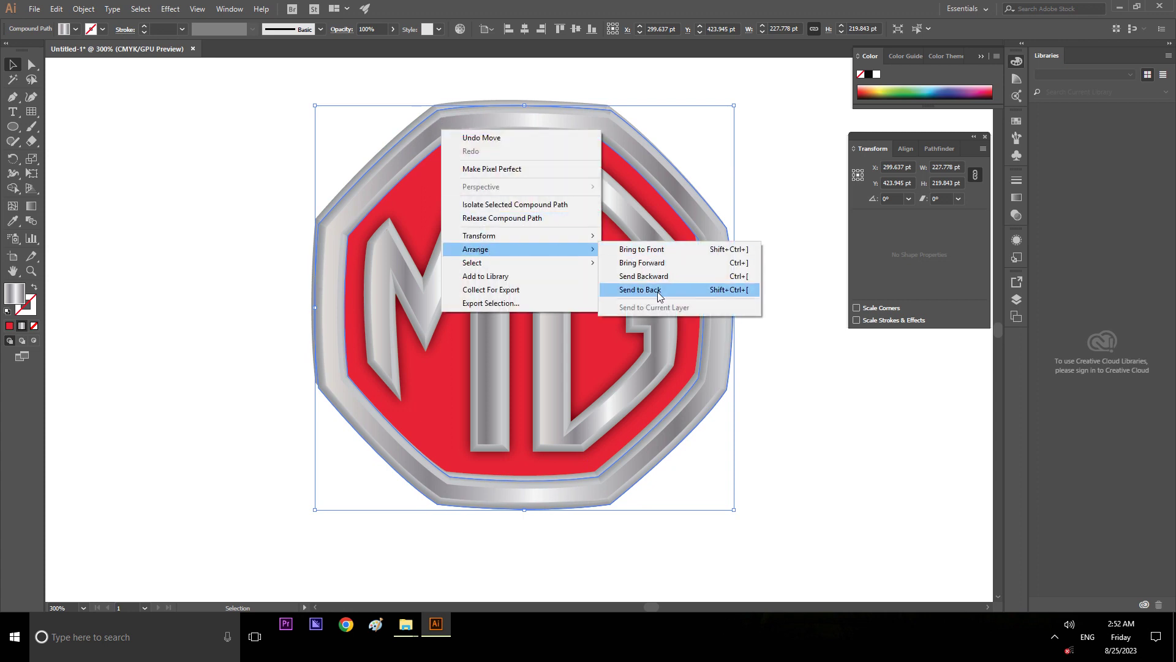
left_click(657, 292)
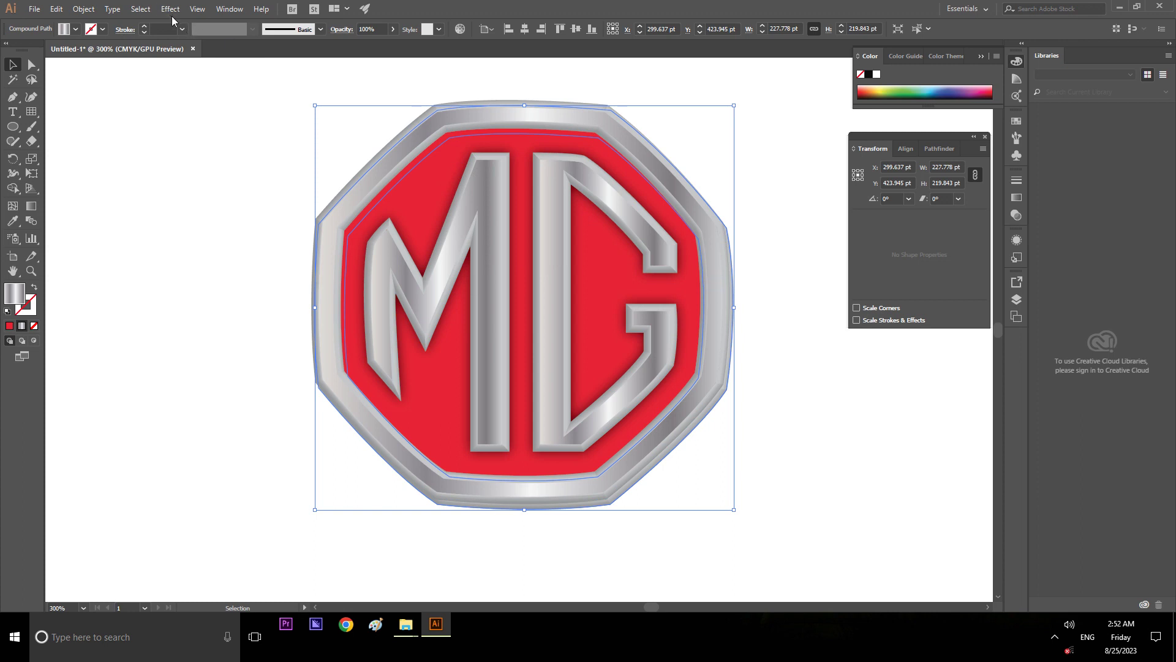
left_click(75, 29)
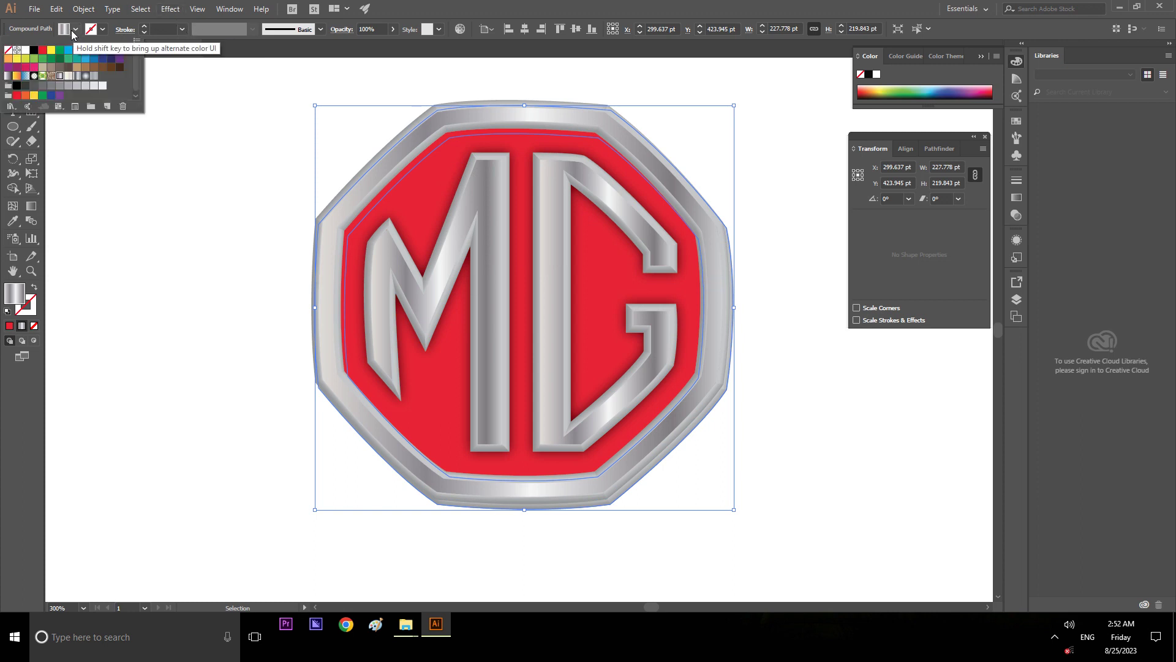
left_click(35, 50)
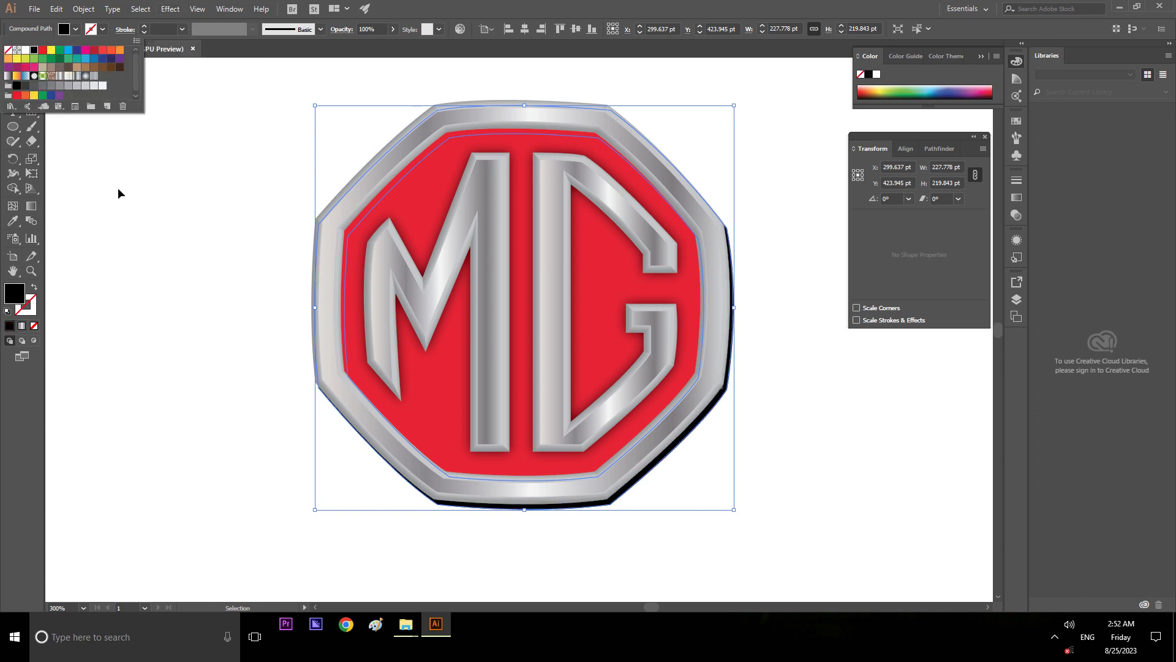
left_click(119, 189)
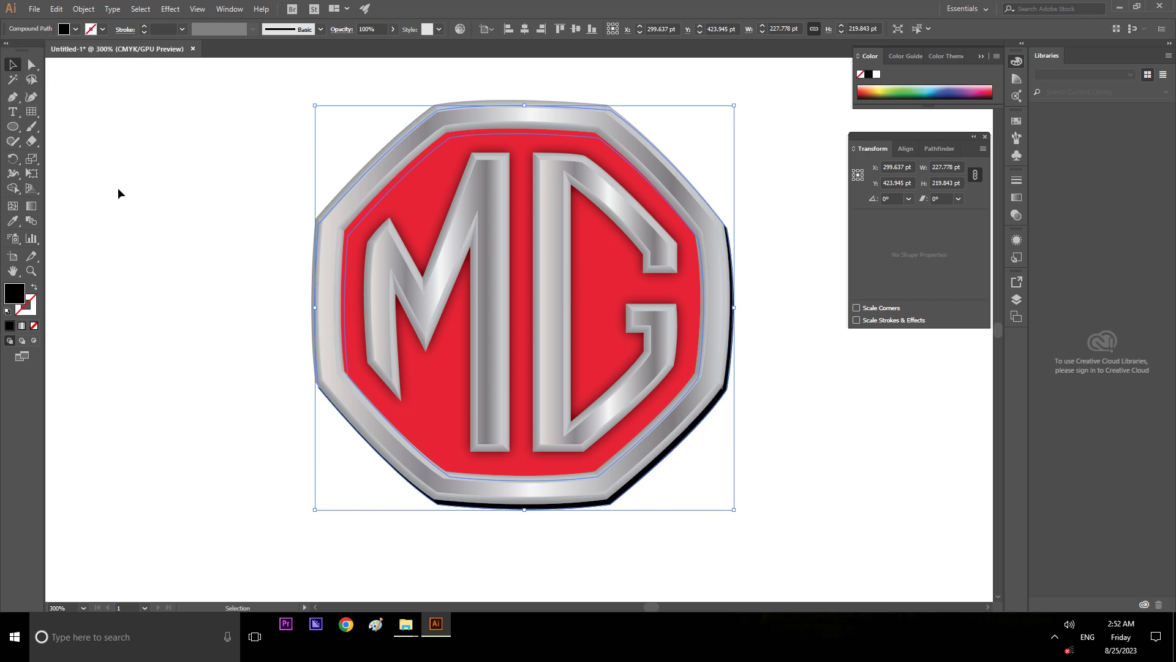
left_click(118, 188)
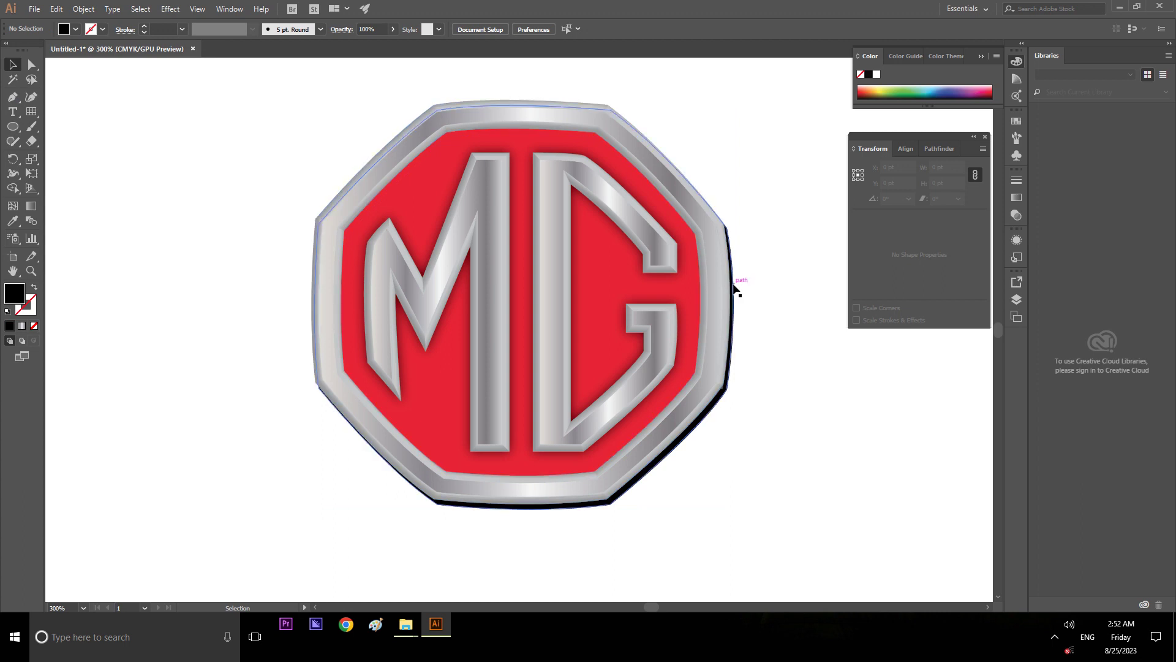
Step: Test the stacking by bringing the black copy forward, then put the silver ring back on top
left_click(735, 288)
right_click(735, 286)
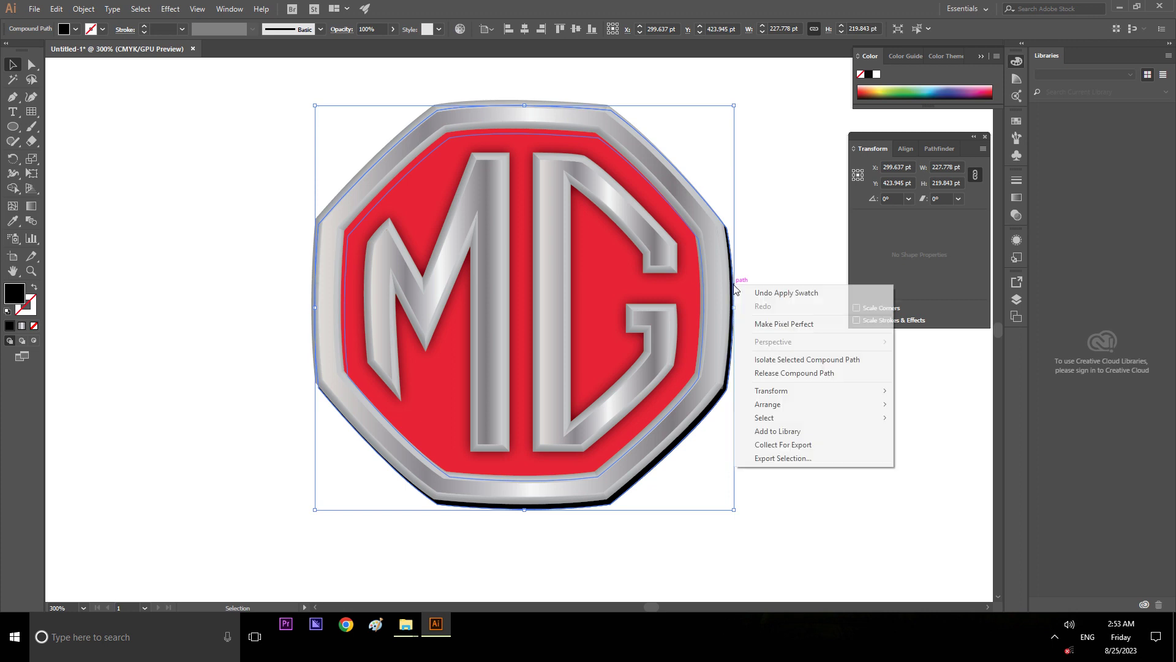
mouse_move(768, 404)
left_click(961, 407)
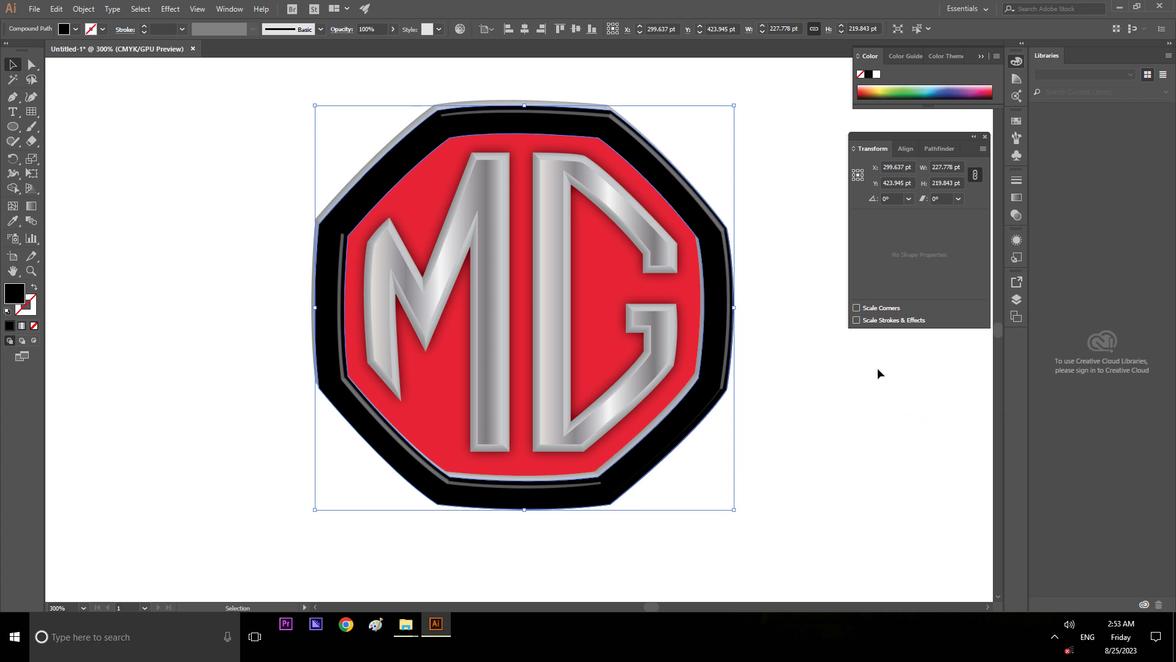
left_click(873, 374)
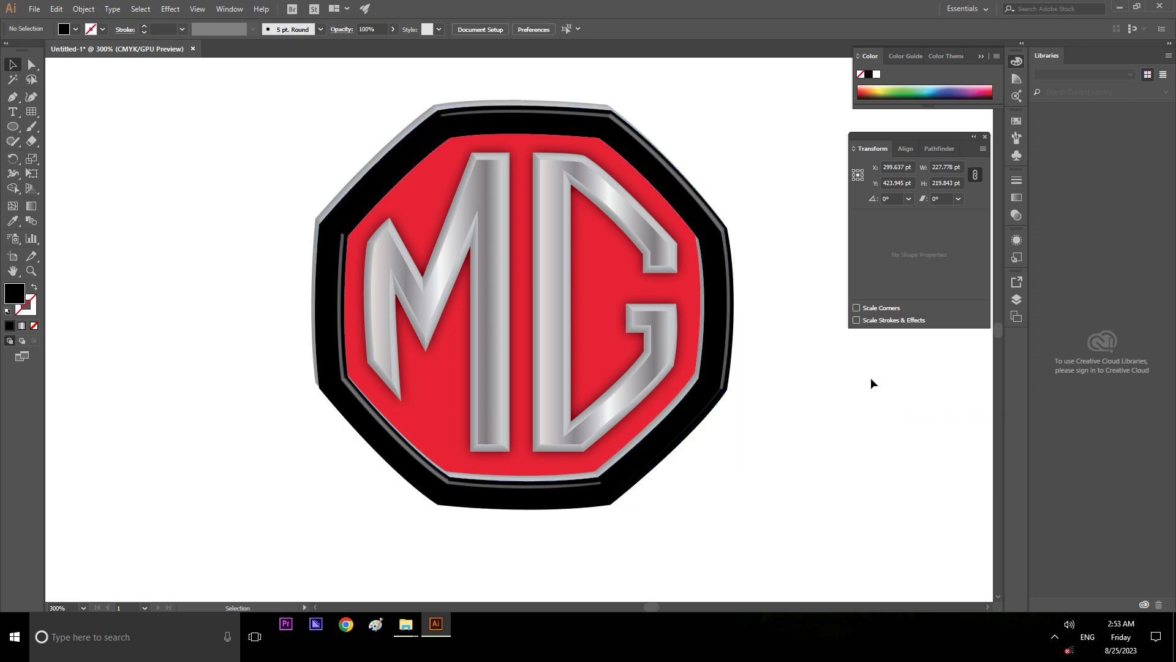
left_click(433, 108)
right_click(432, 108)
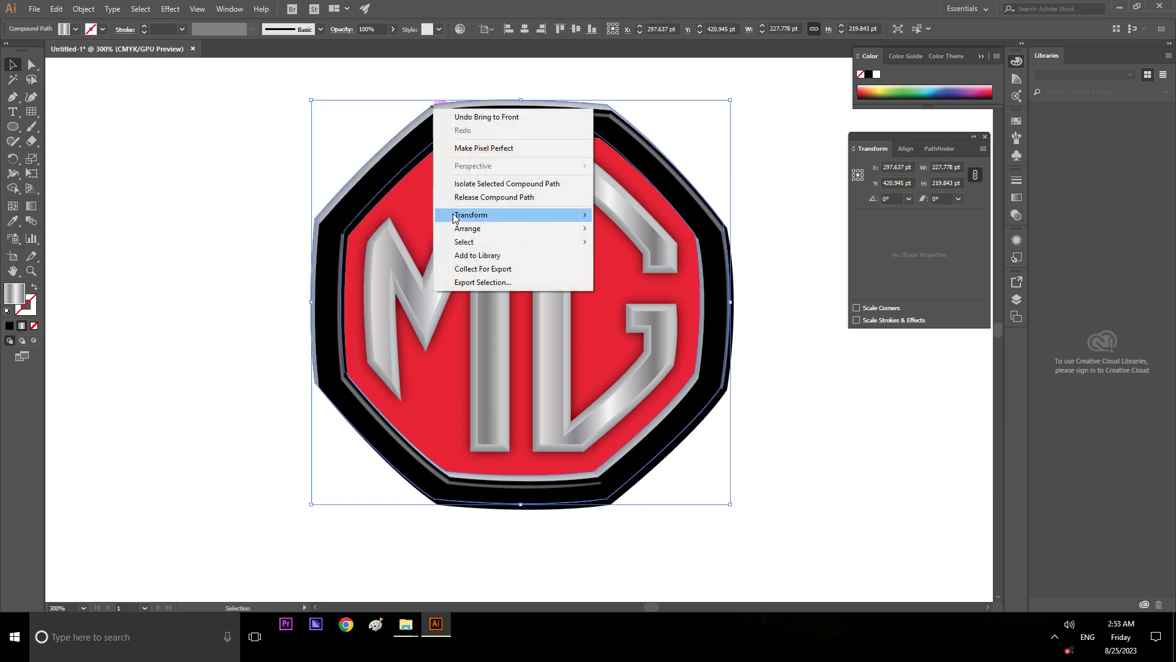
mouse_move(468, 228)
left_click(645, 224)
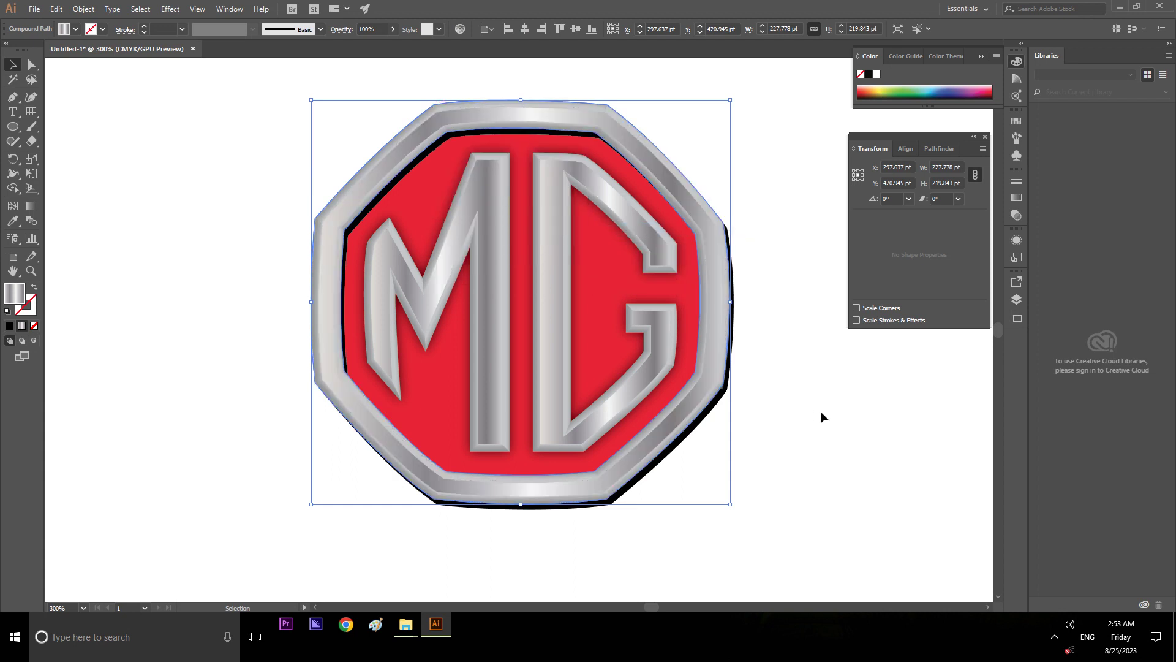
left_click(812, 398)
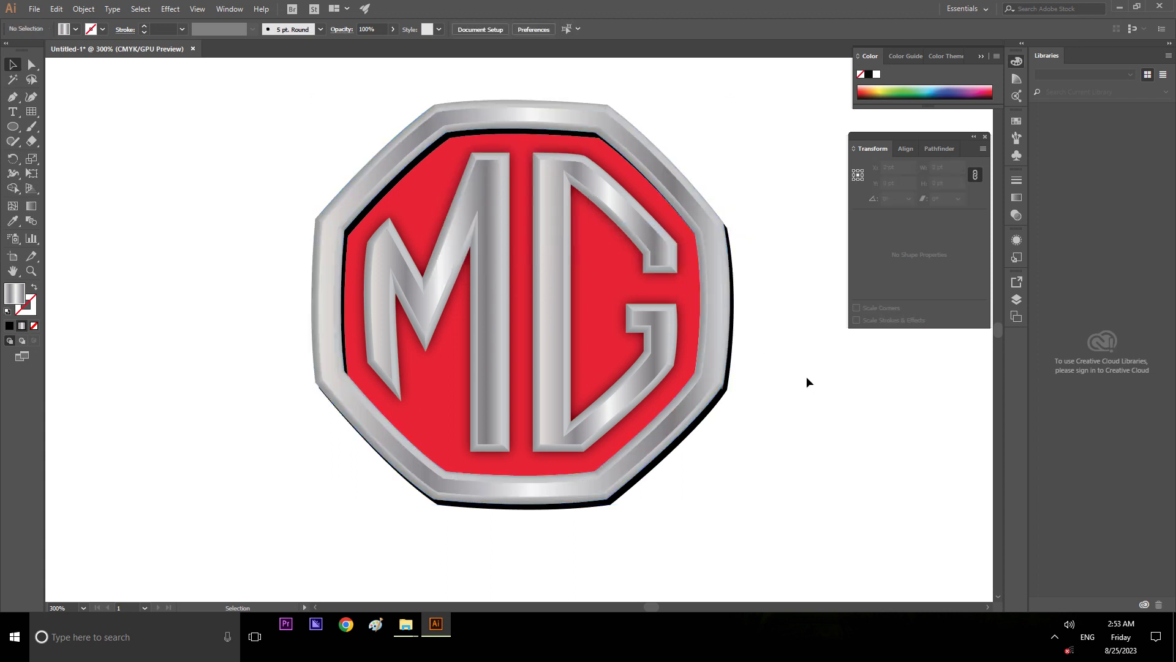
Step: Shrink the black copy inward from its corners to 223.586 × 216.838 pt
left_click(734, 339)
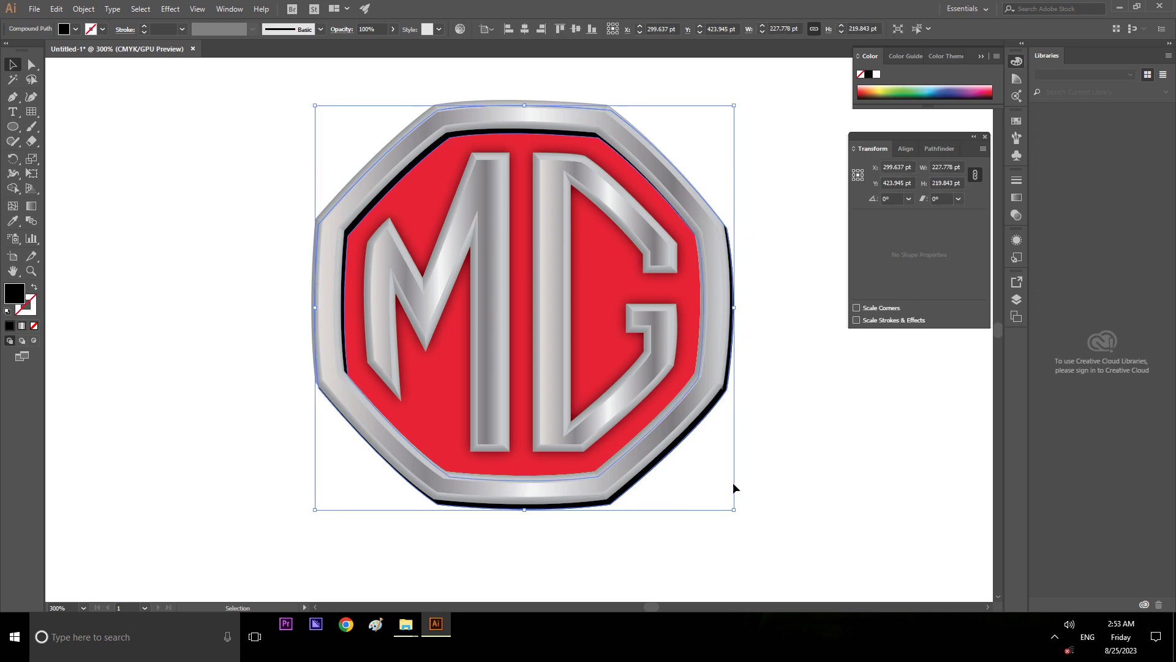
left_click_drag(734, 511, 730, 508)
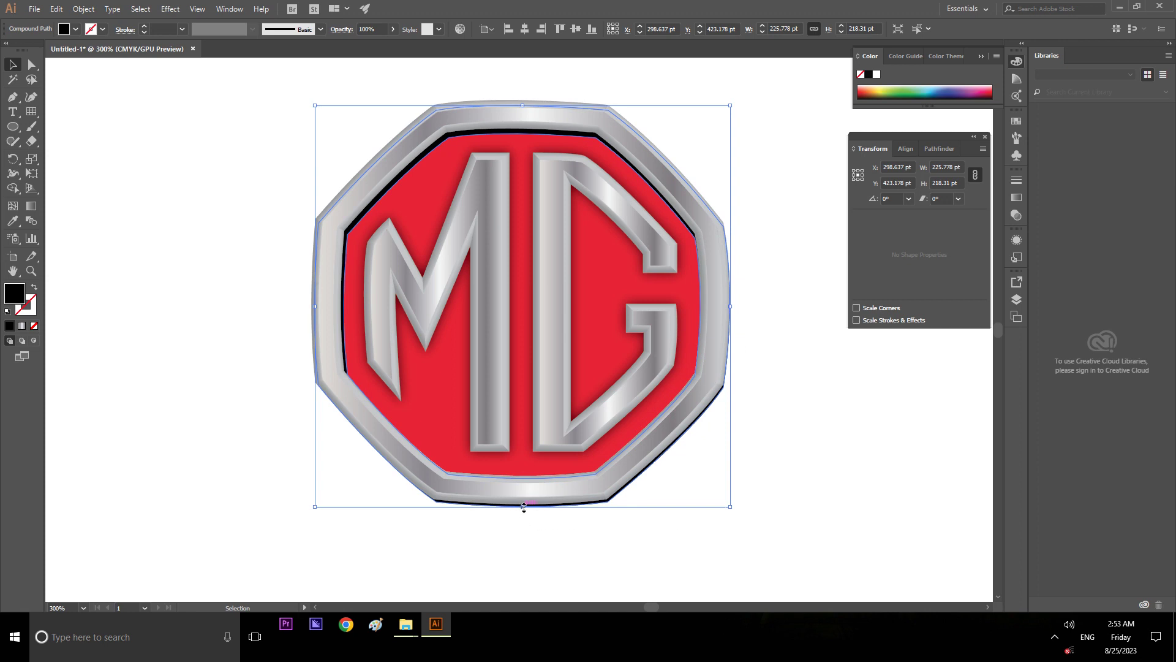
left_click_drag(524, 506, 522, 503)
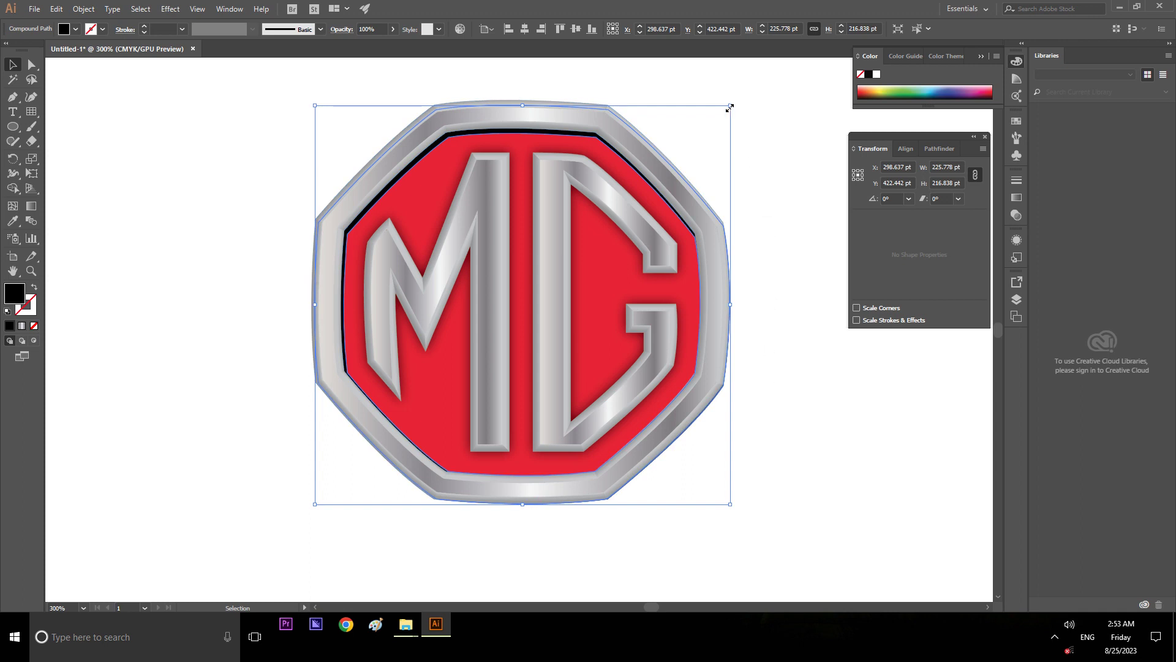
left_click_drag(729, 105, 726, 105)
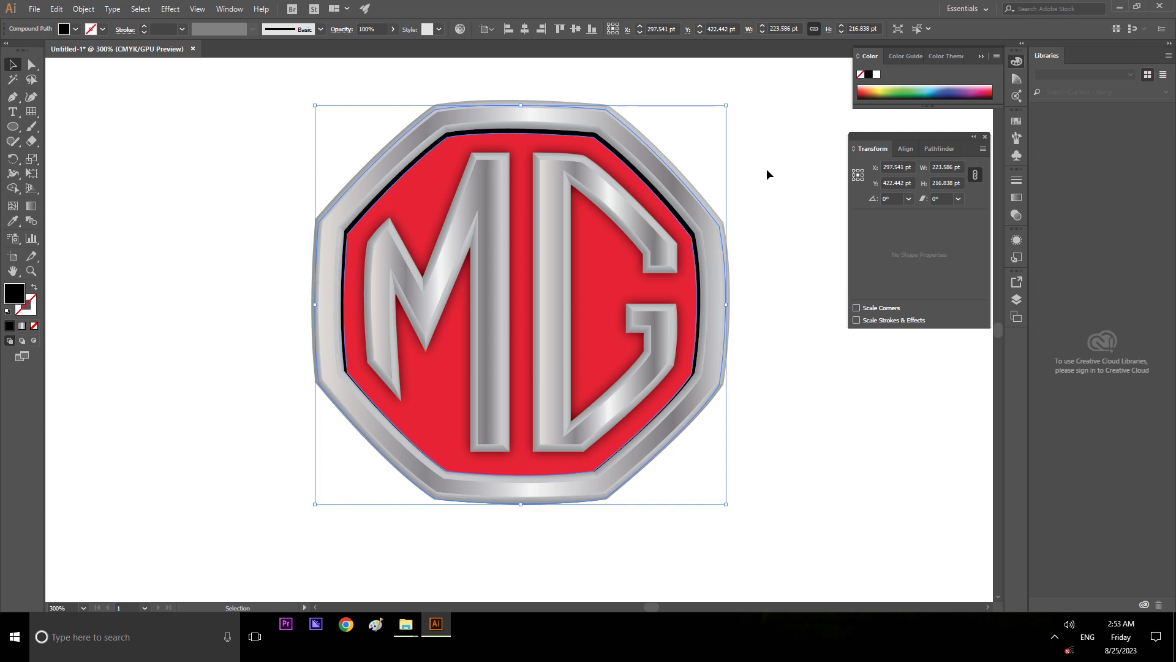
left_click(767, 169)
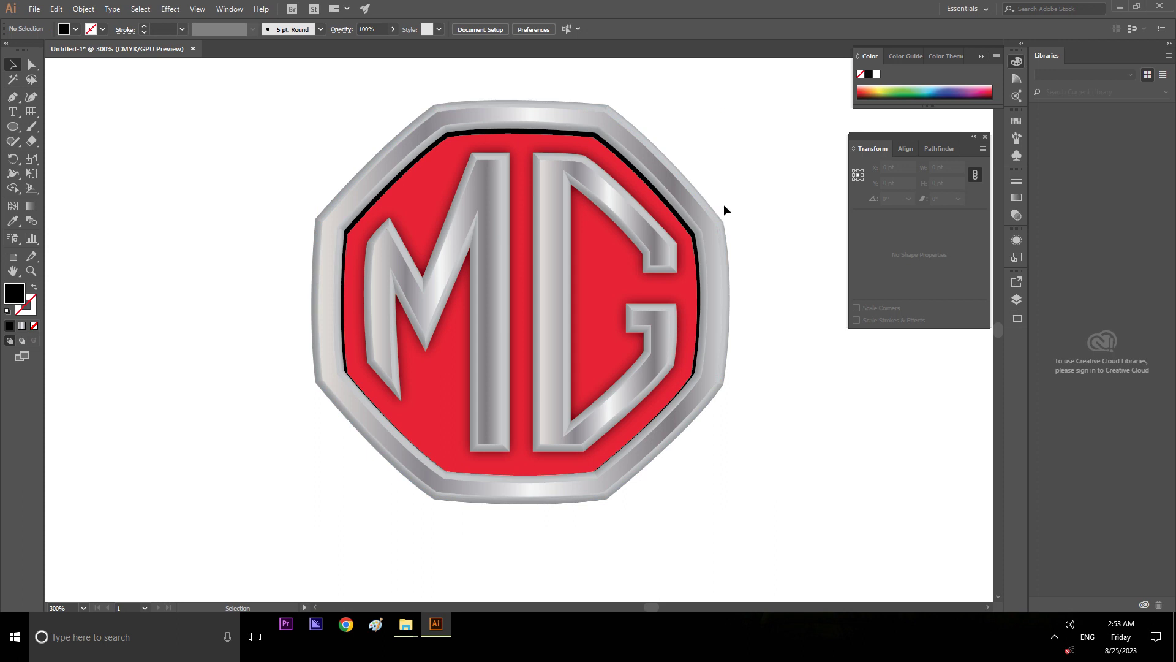
Step: Delete and restore the silver outer ring, then nudge it right and back to check its position
left_click(684, 230)
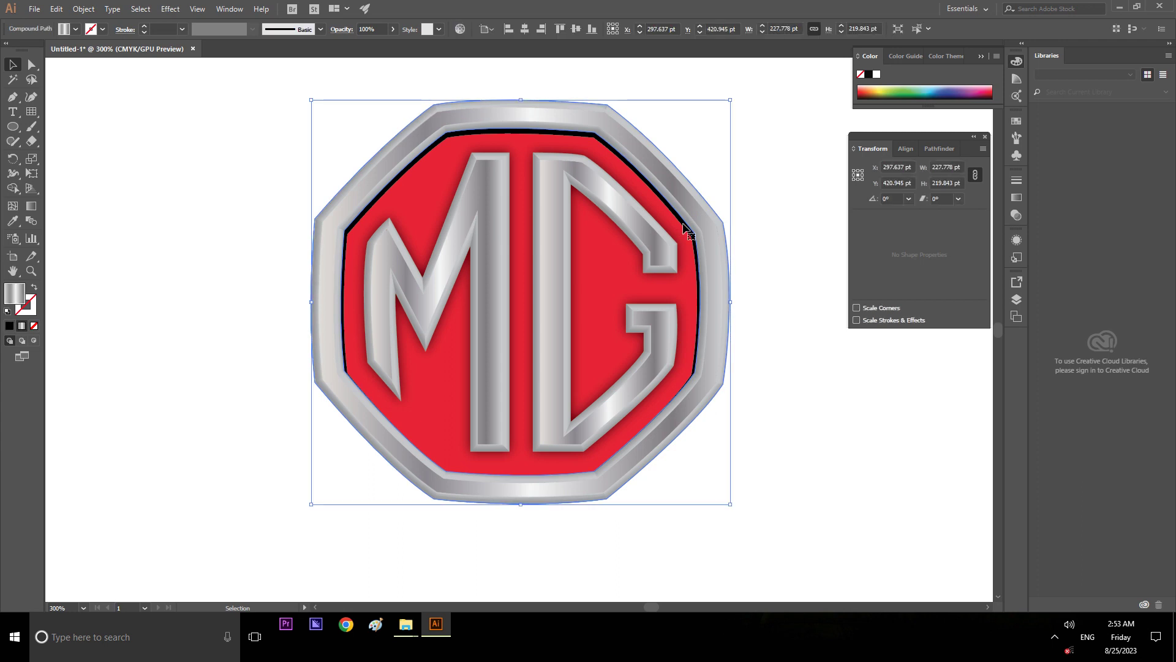
key("Delete")
key("ctrl")
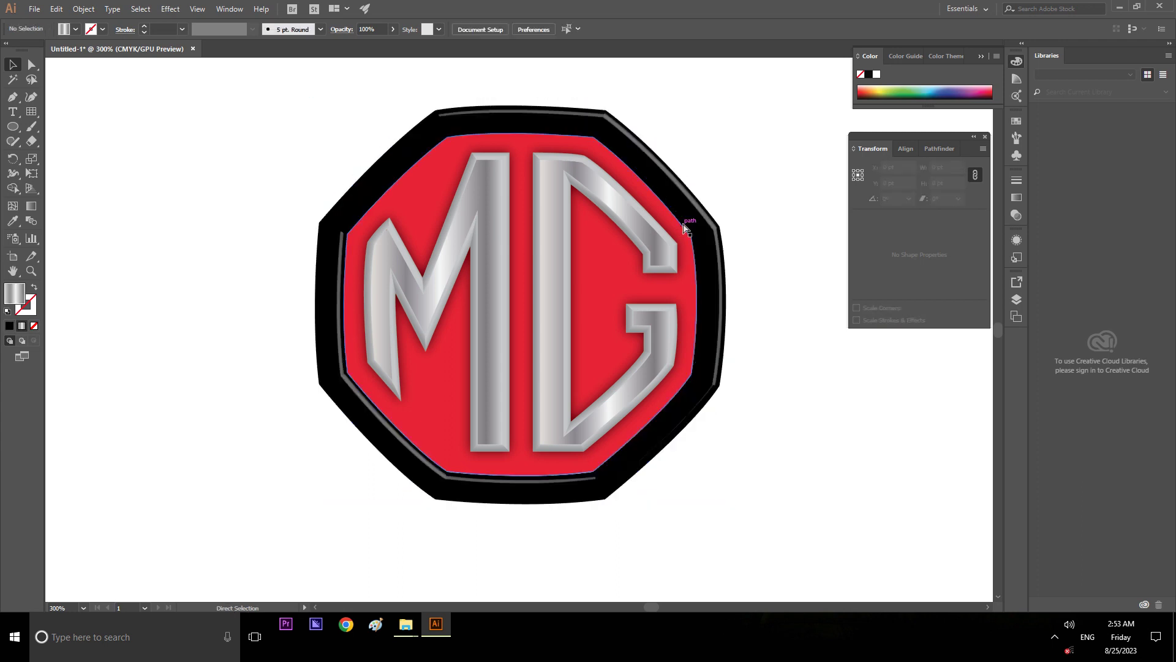
key("ctrl+z")
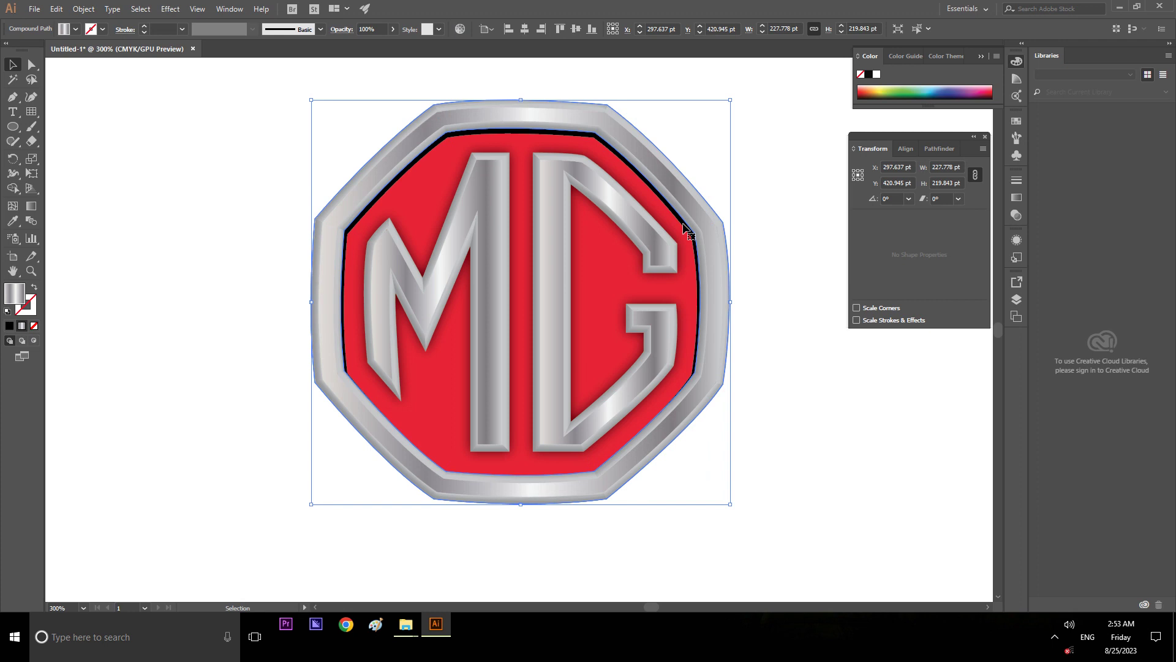
left_click(767, 272)
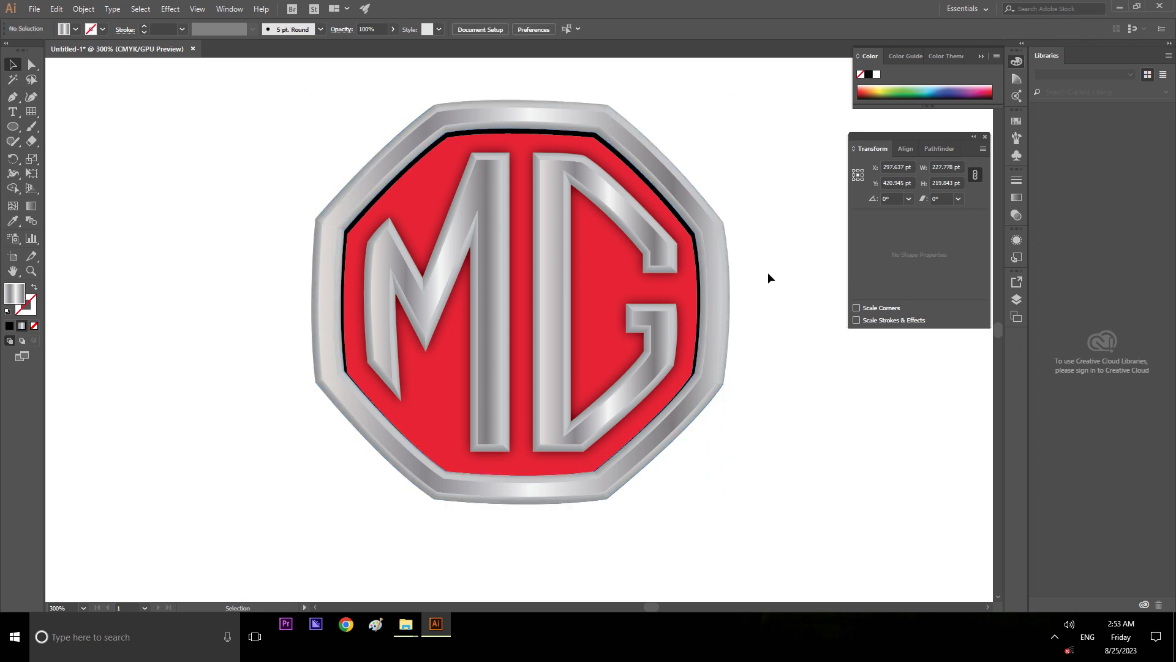
left_click(696, 331)
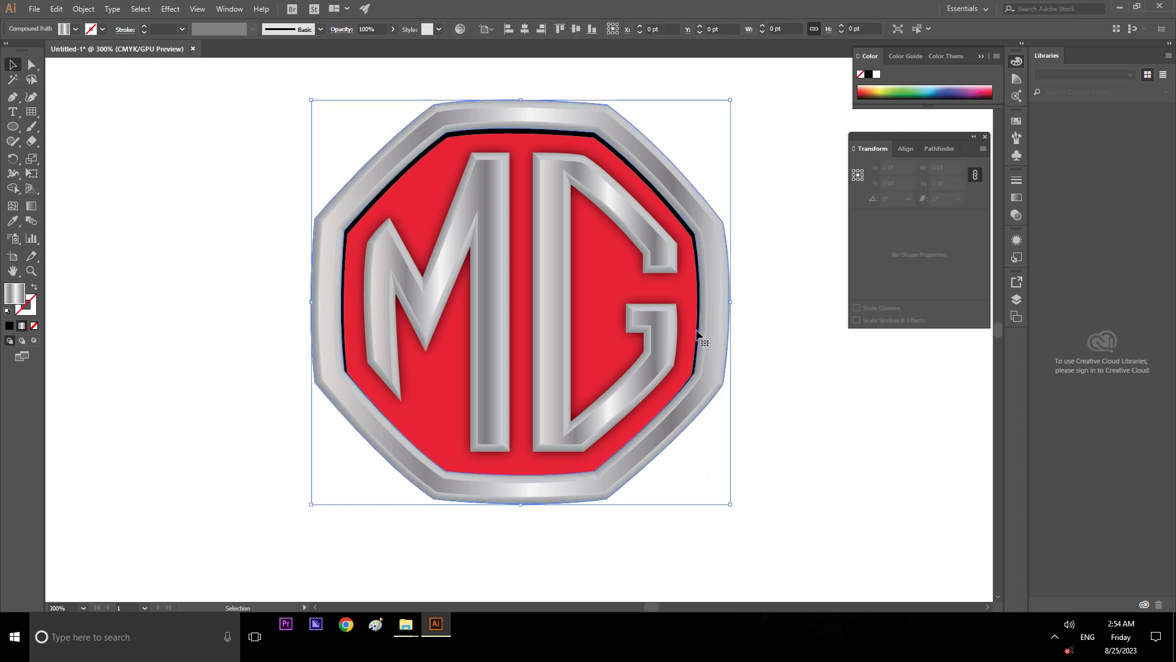
key("Right")
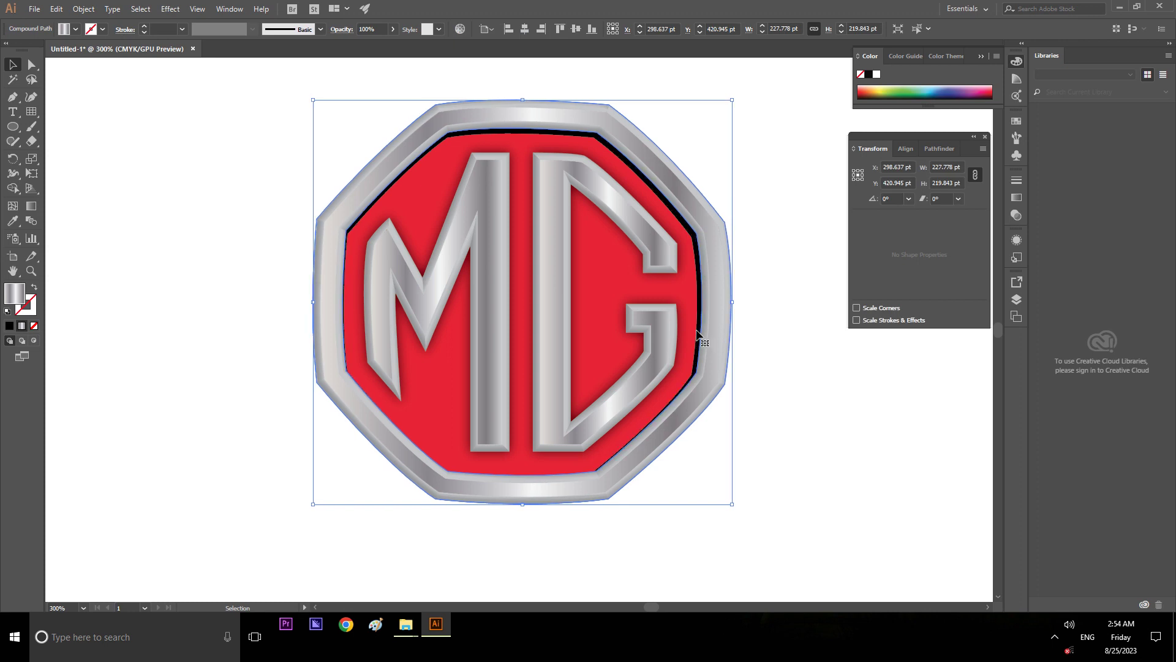
key("Left")
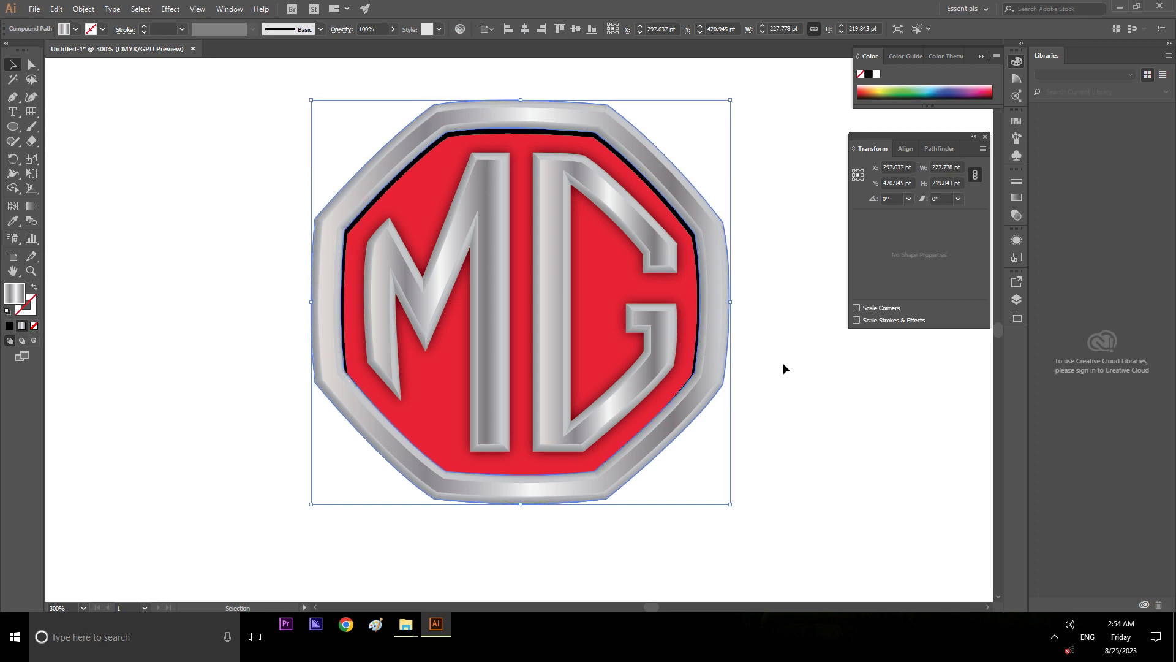
left_click(783, 364)
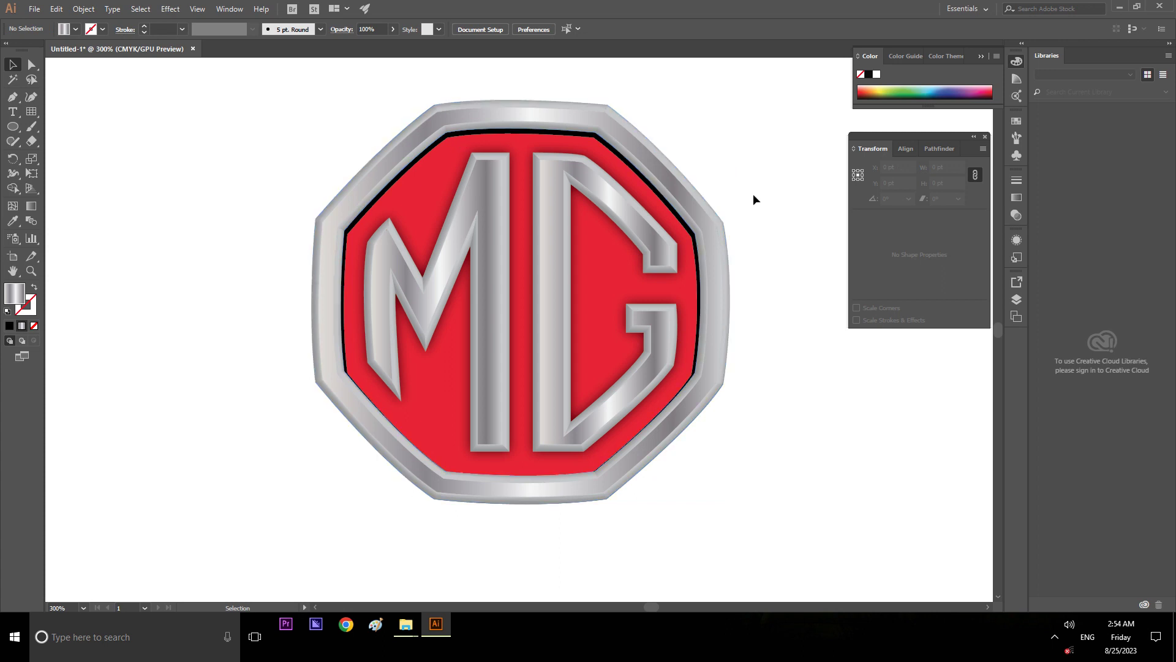
Step: Select the black octagon in the Layers panel and widen it to 225.778 pt
key("F7")
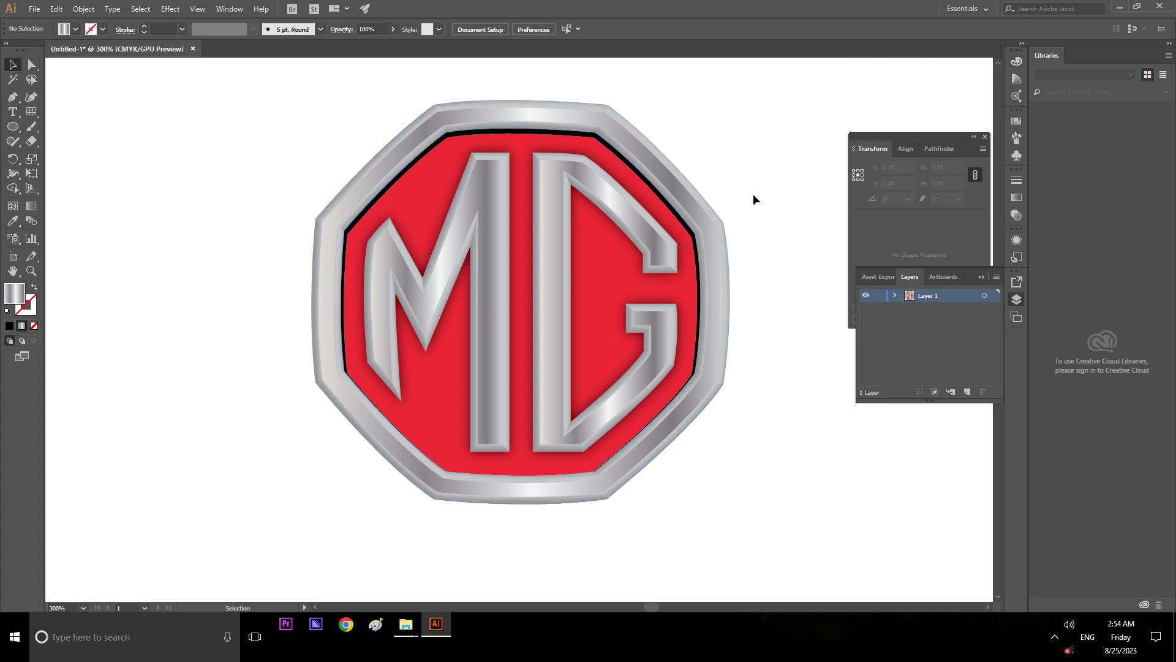
left_click(895, 295)
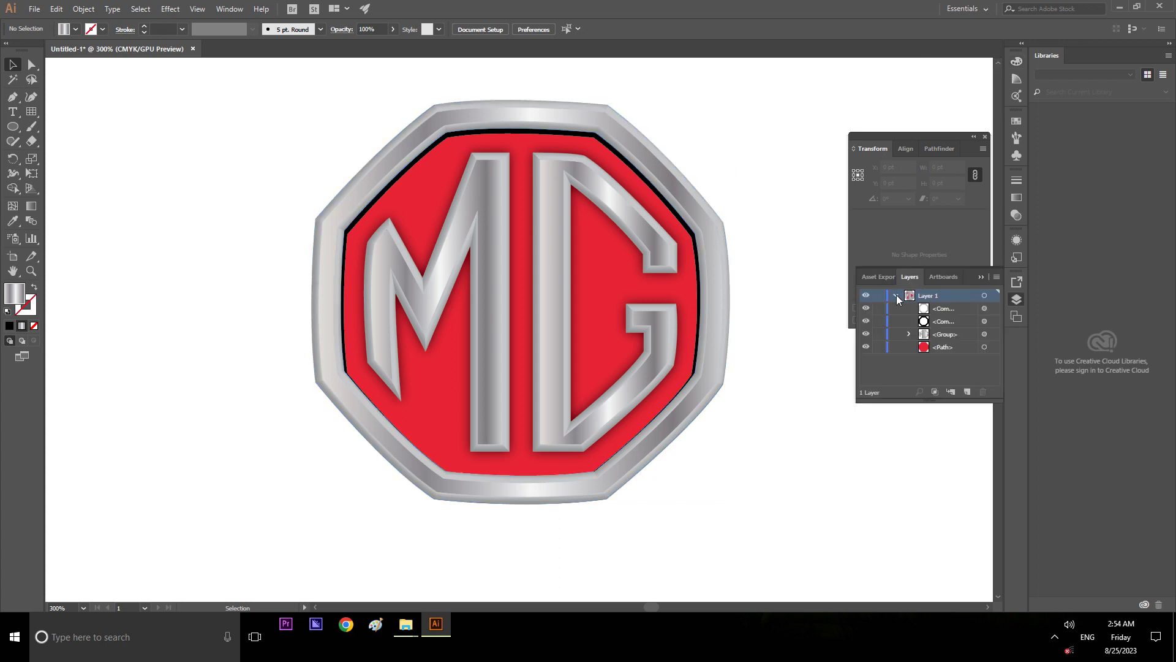
left_click(985, 321)
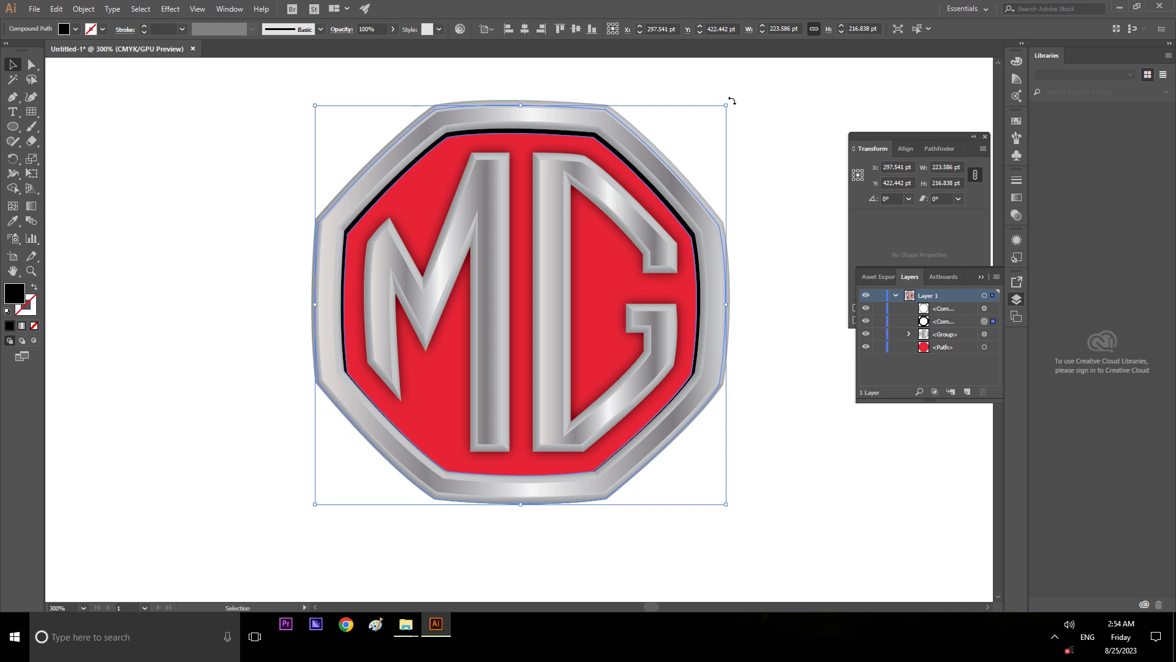
left_click_drag(726, 304, 731, 304)
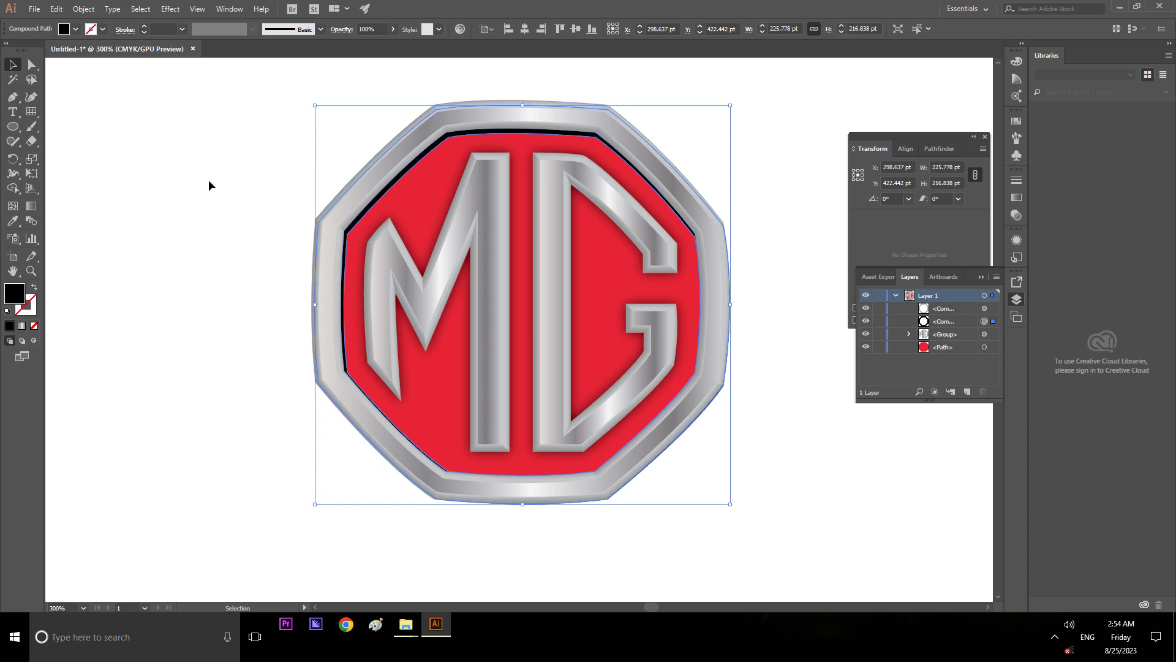
Step: Start an Inner Glow on the black octagon with preview on and colour 000000
left_click(170, 9)
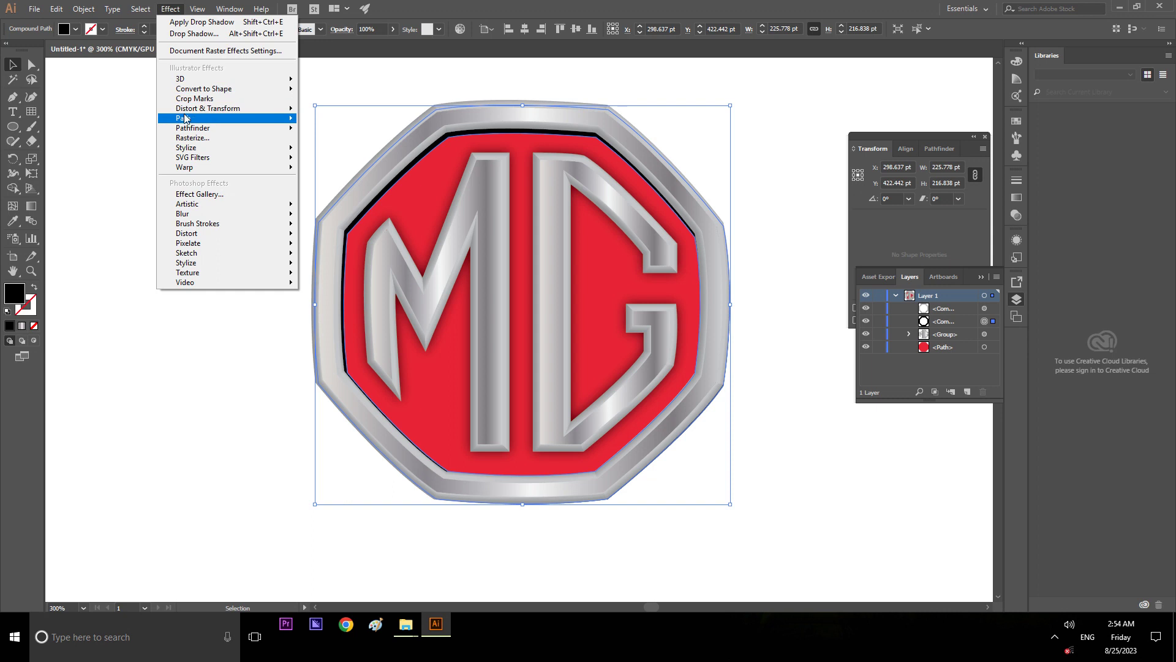
mouse_move(186, 147)
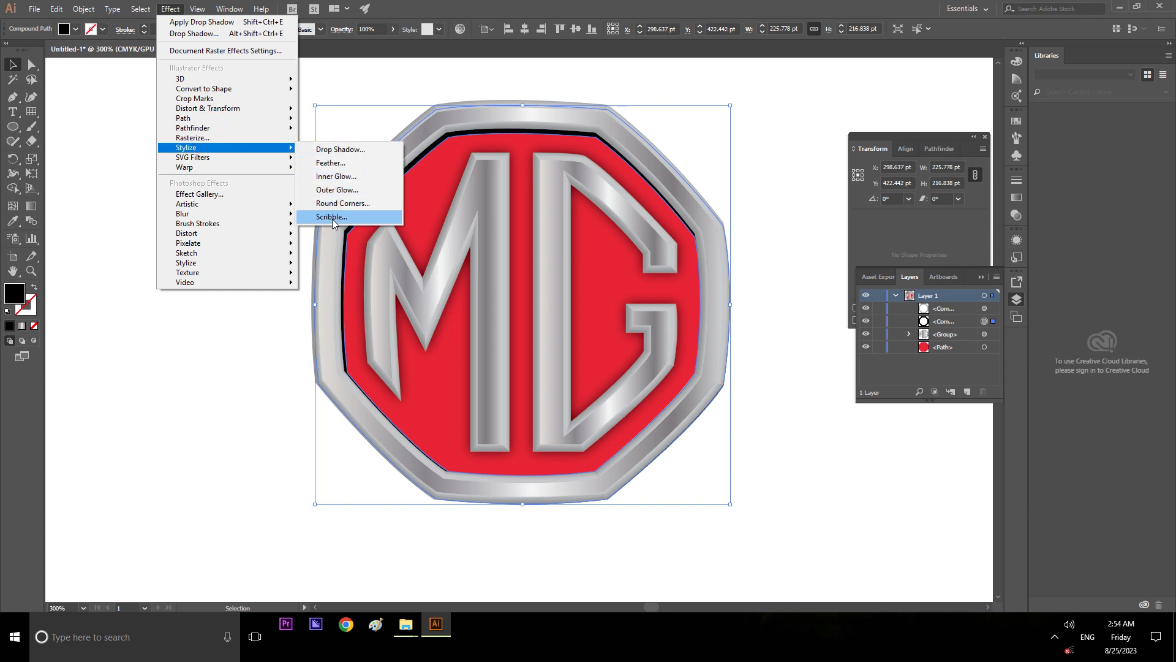
left_click(331, 177)
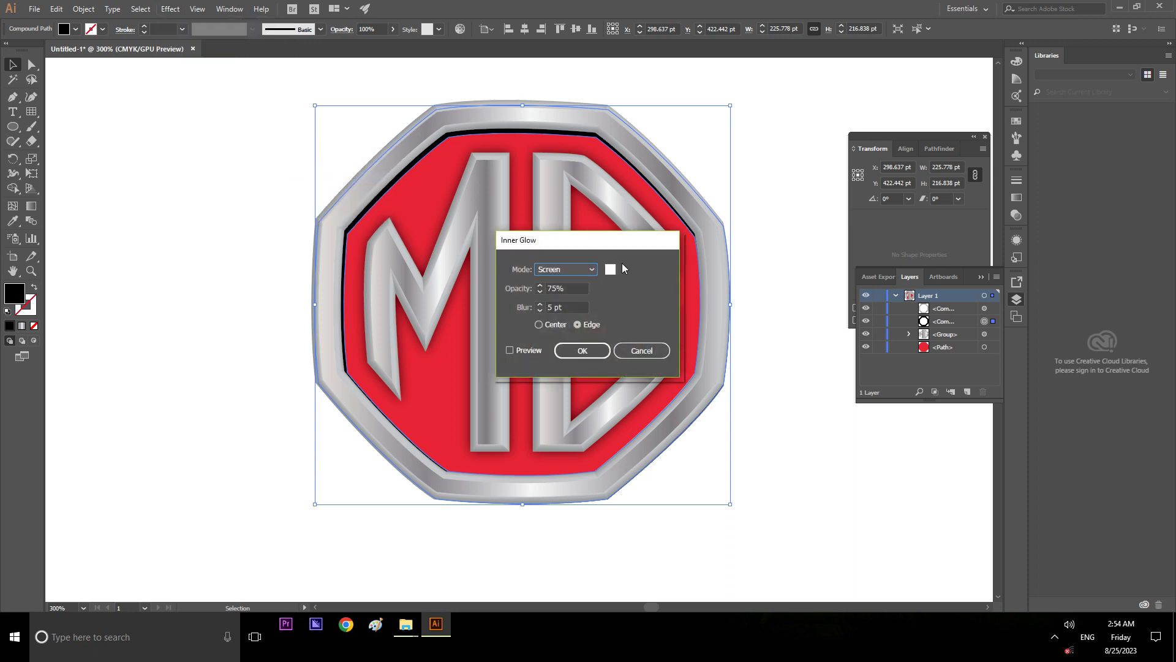
left_click(530, 349)
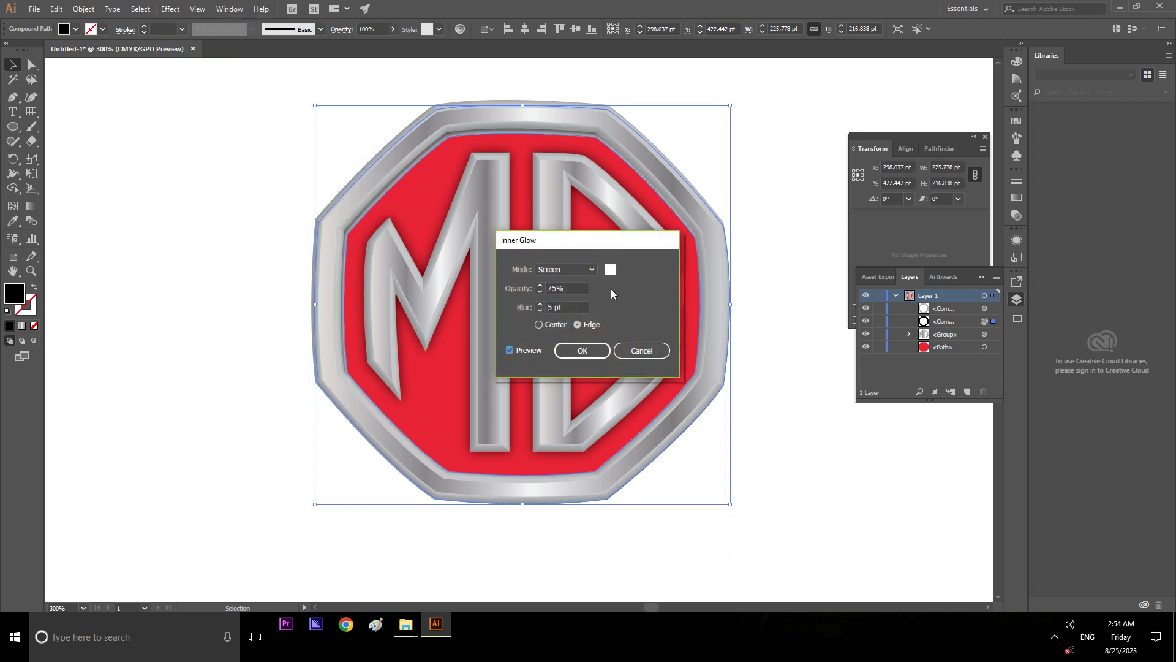
left_click(610, 270)
type("000000")
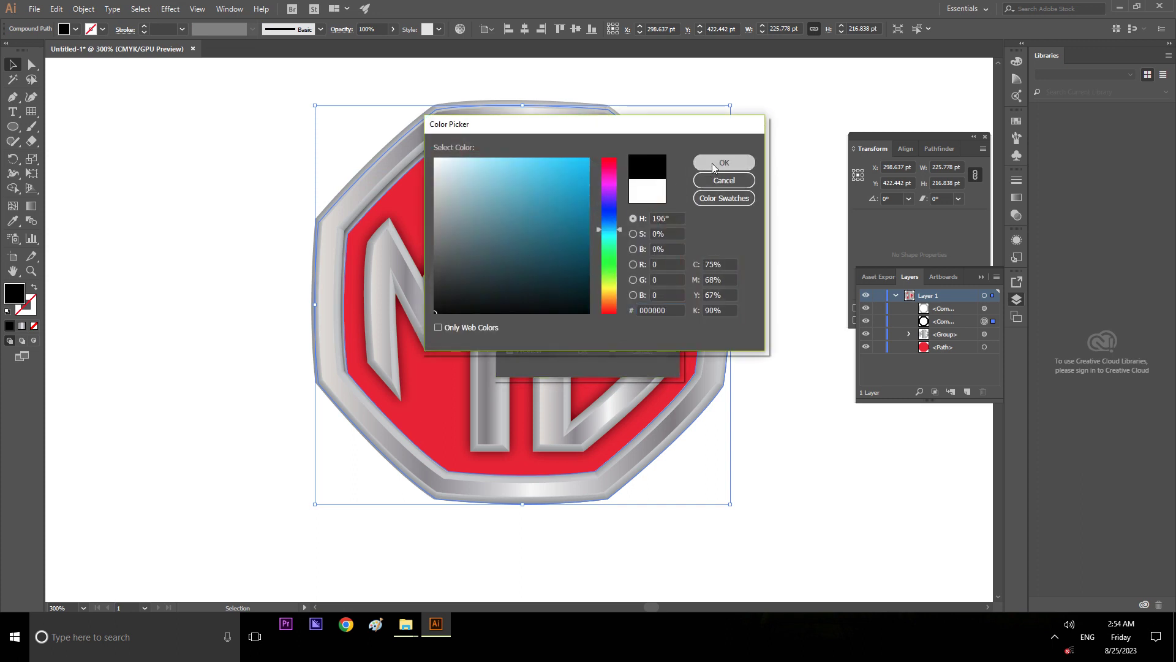
left_click(723, 163)
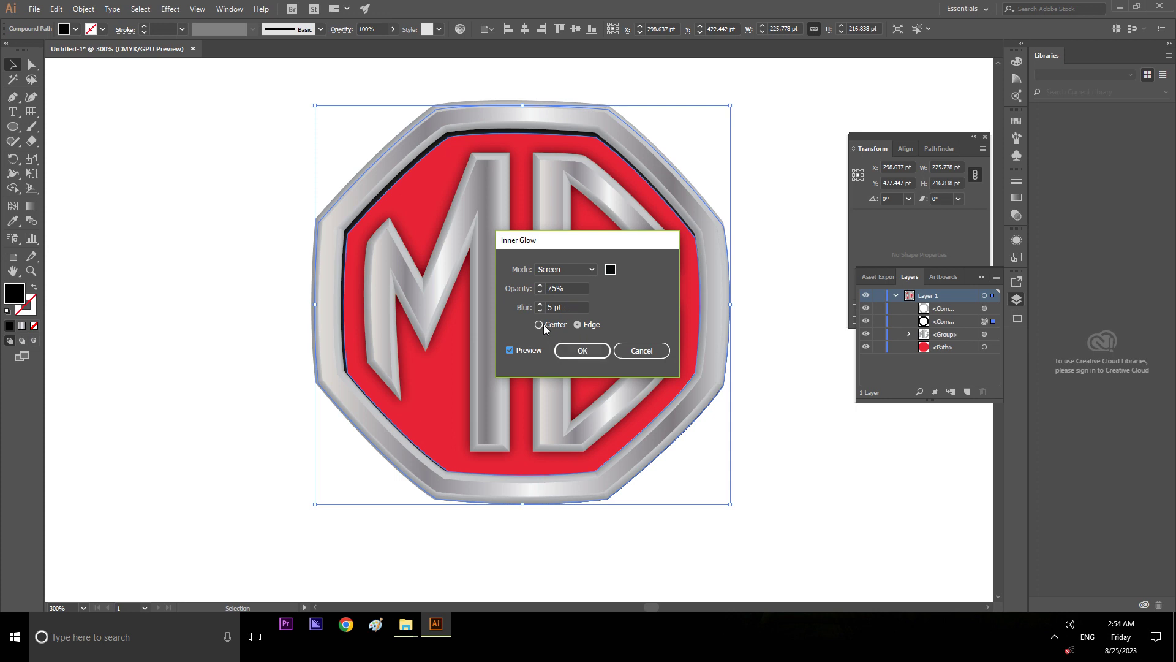
Step: Set the inner glow to Multiply mode, spreading from the Center
left_click(587, 269)
left_click(588, 286)
left_click(589, 275)
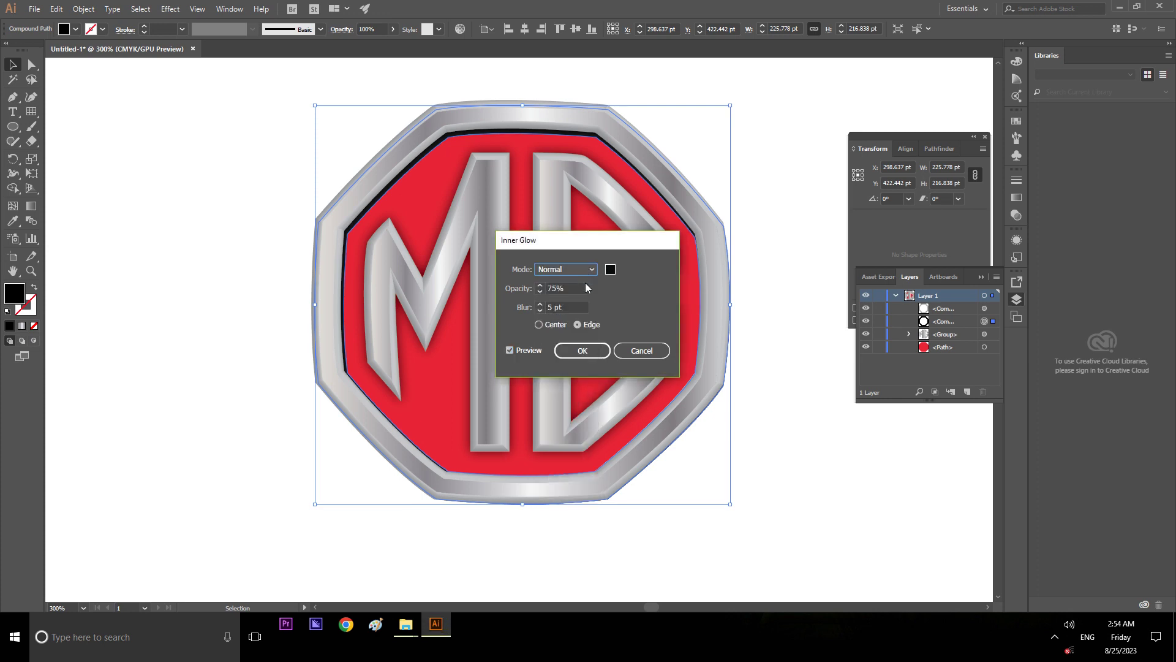
left_click(590, 272)
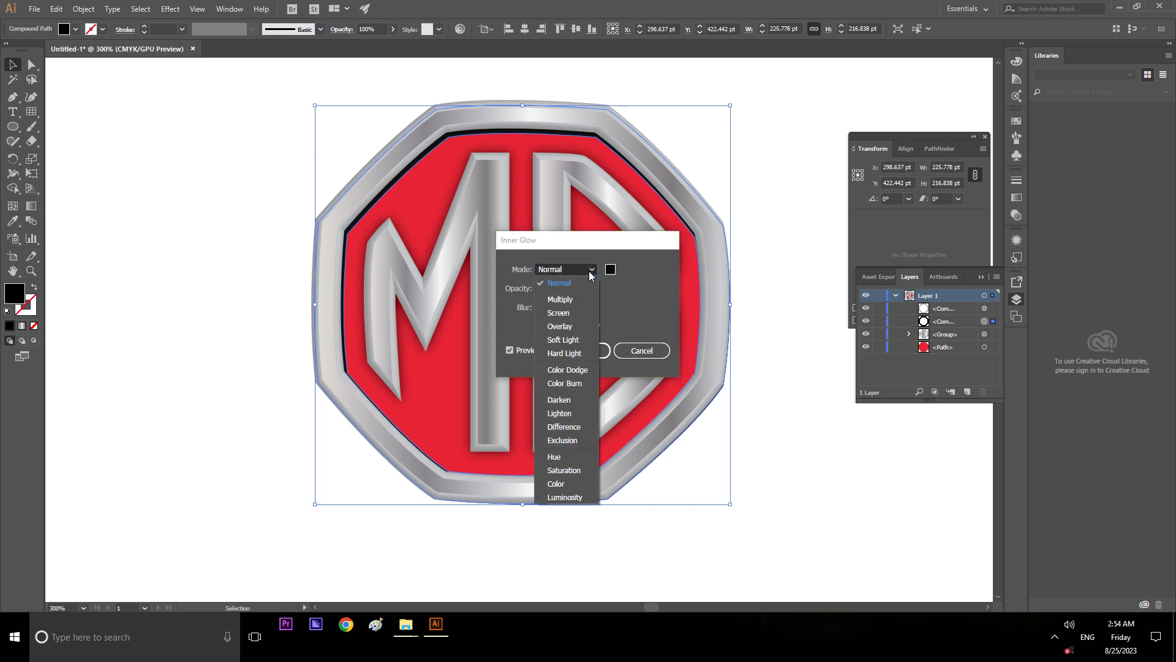
left_click(571, 301)
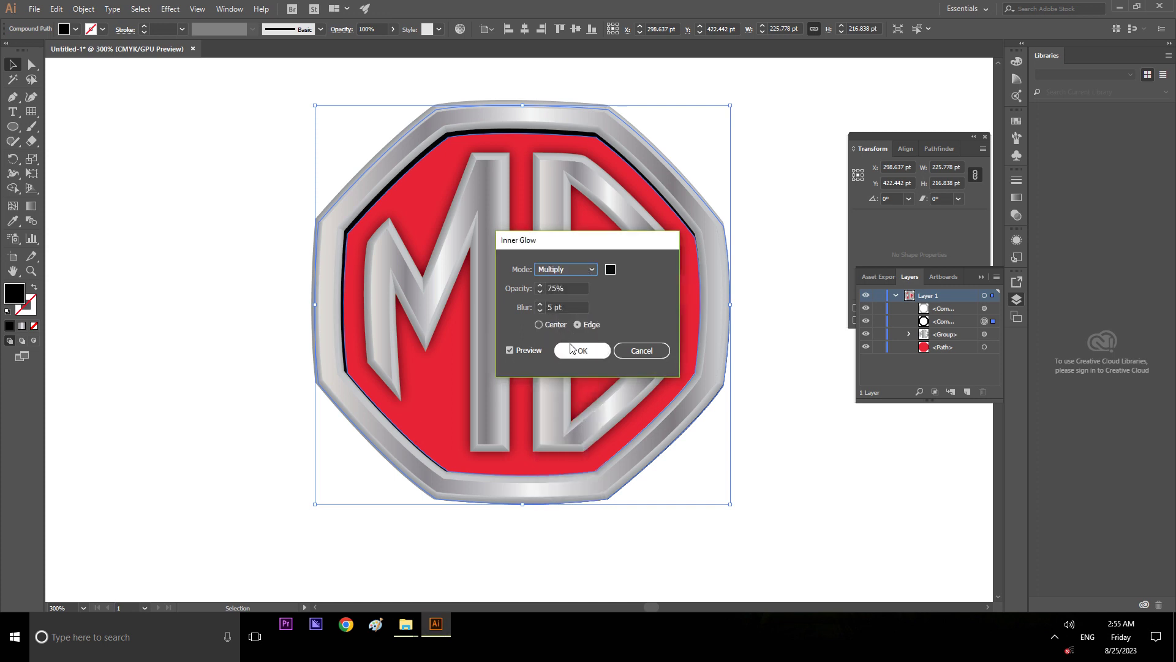
left_click(541, 326)
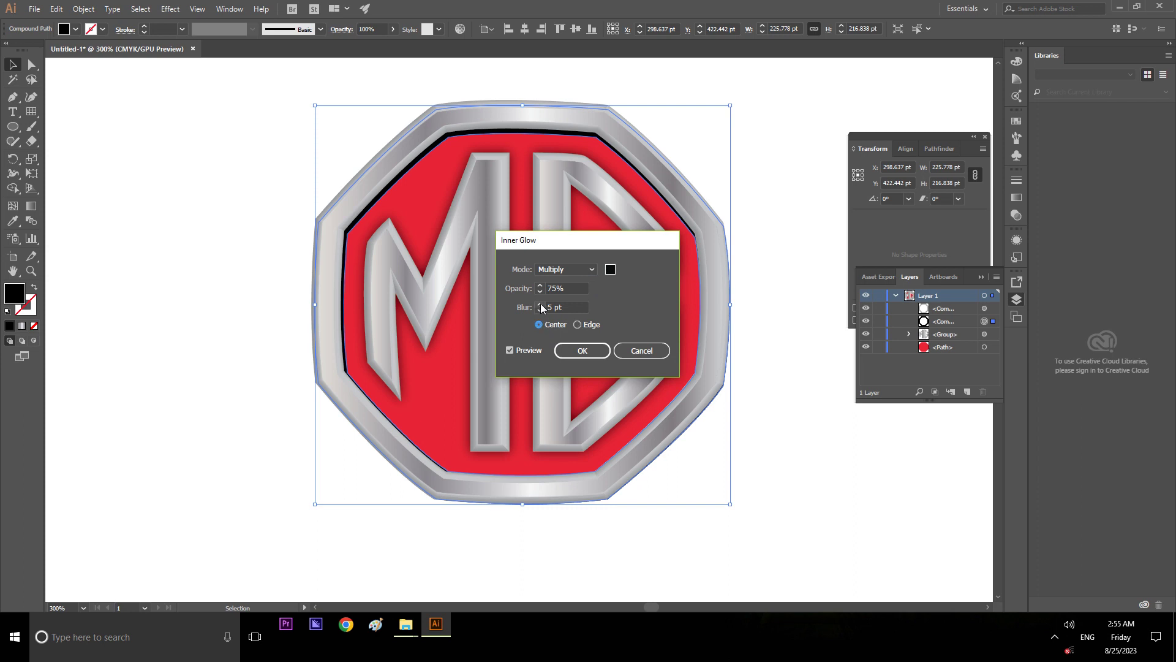
Step: Raise the inner glow blur to 10 pt, bring it back down, and apply the effect
left_click(541, 307)
left_click(541, 305)
left_click(541, 304)
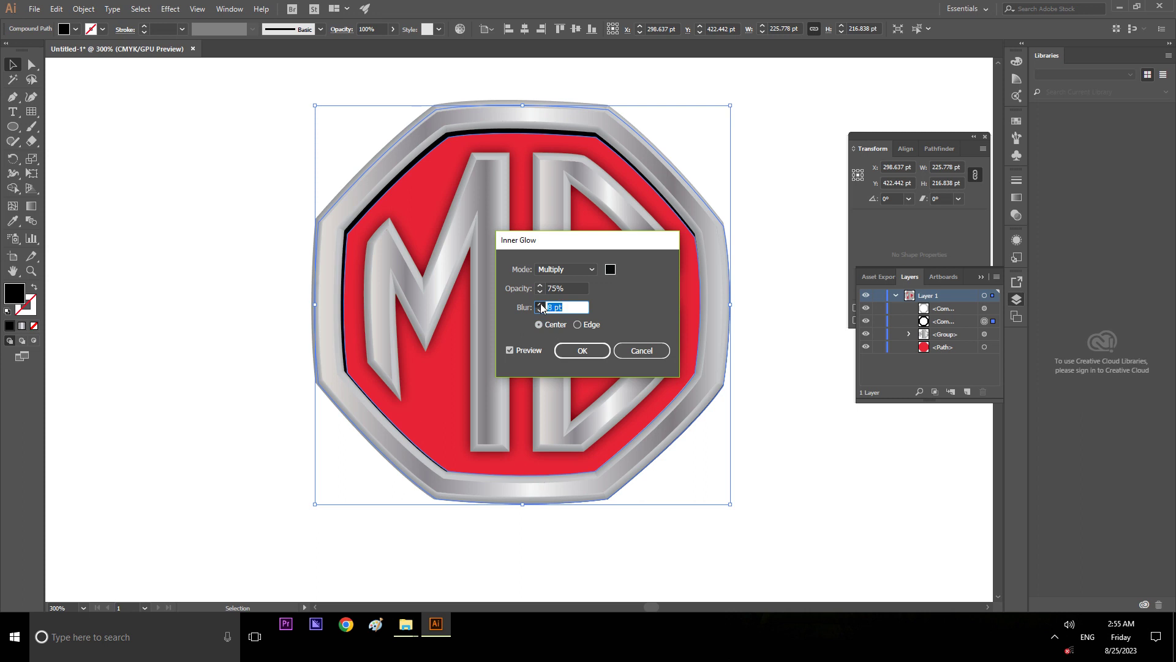
left_click(541, 304)
left_click(539, 310)
left_click(540, 311)
left_click(572, 353)
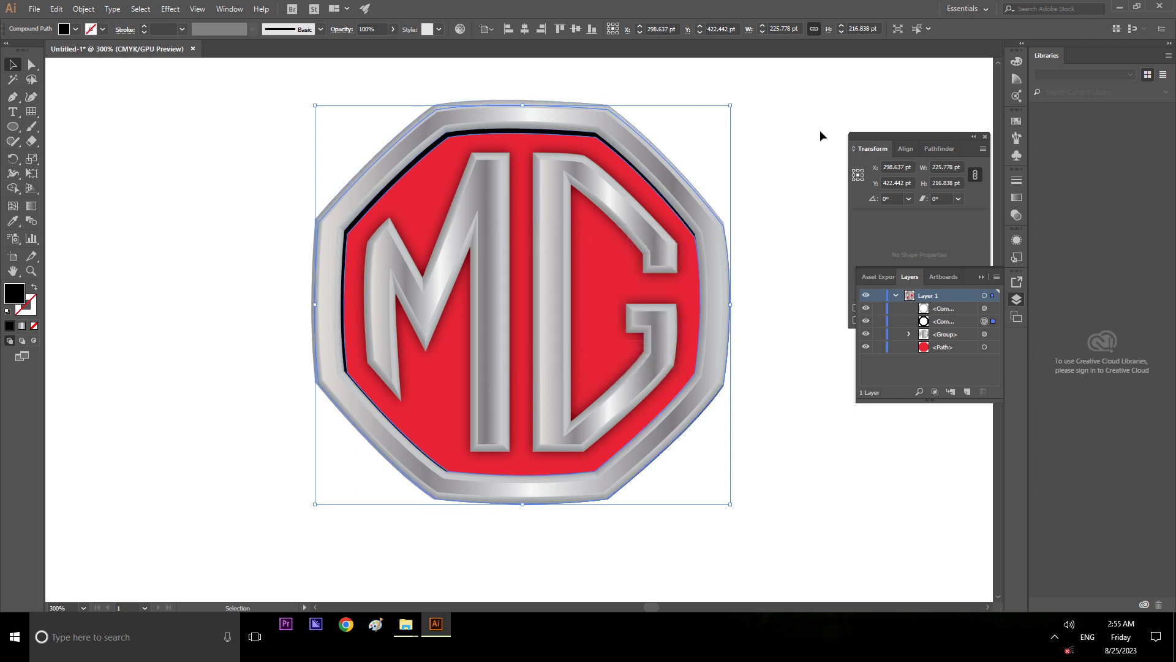
Step: Delete and restore the silver outer ring to inspect the glow, then reselect the ring
left_click(809, 118)
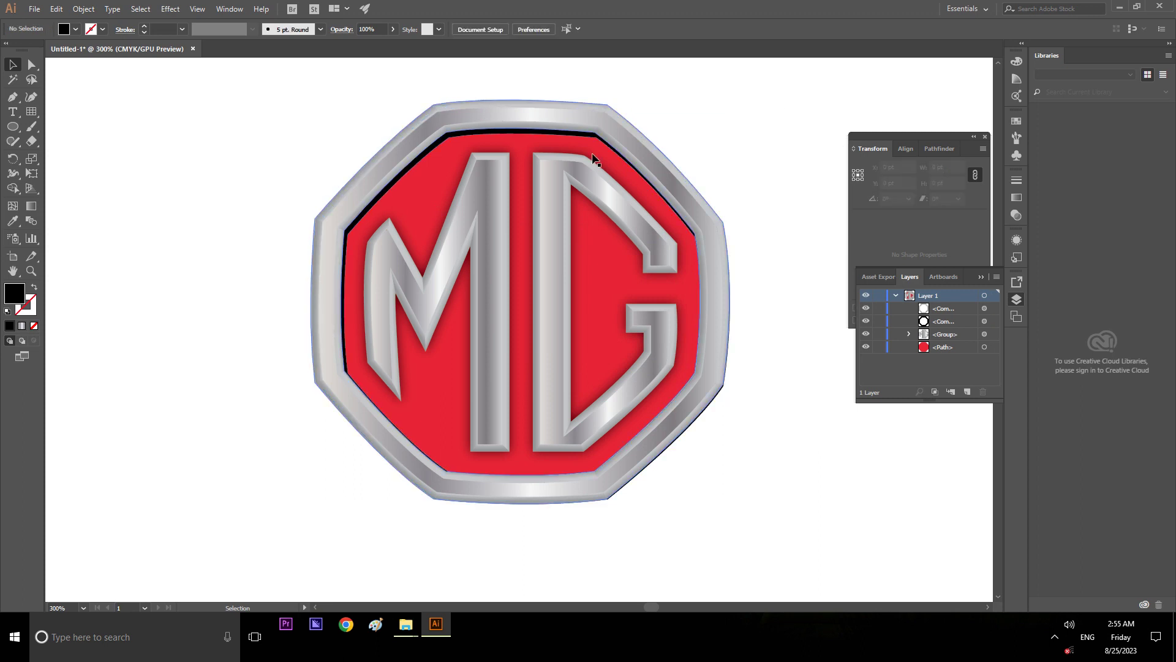
left_click(519, 133)
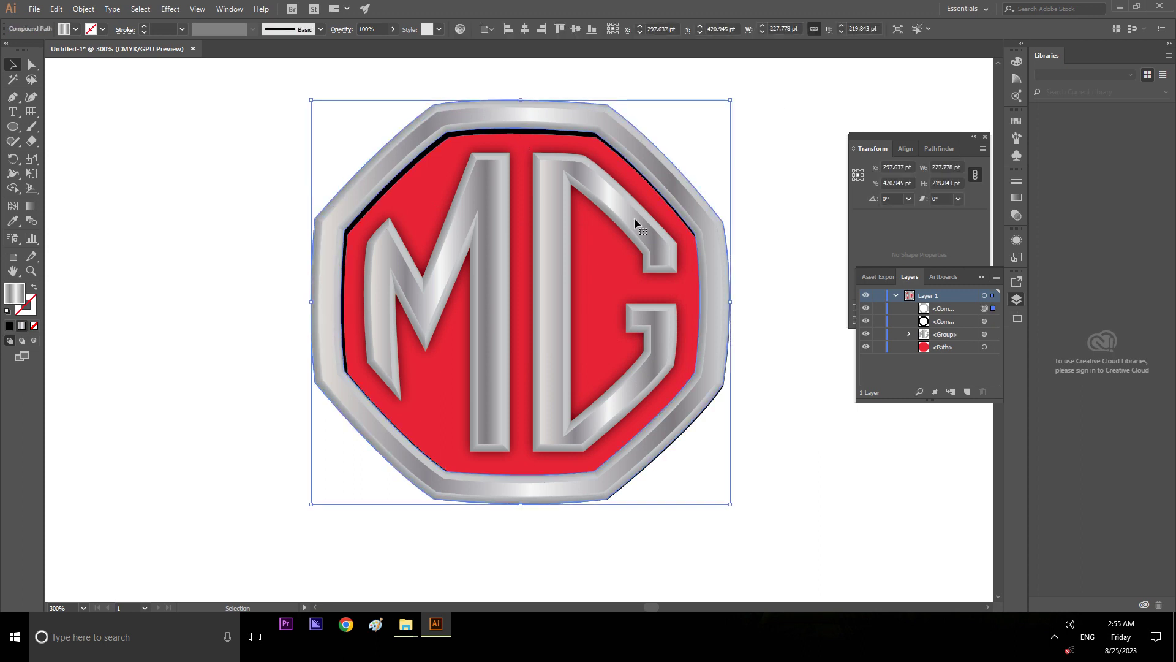
key("Delete")
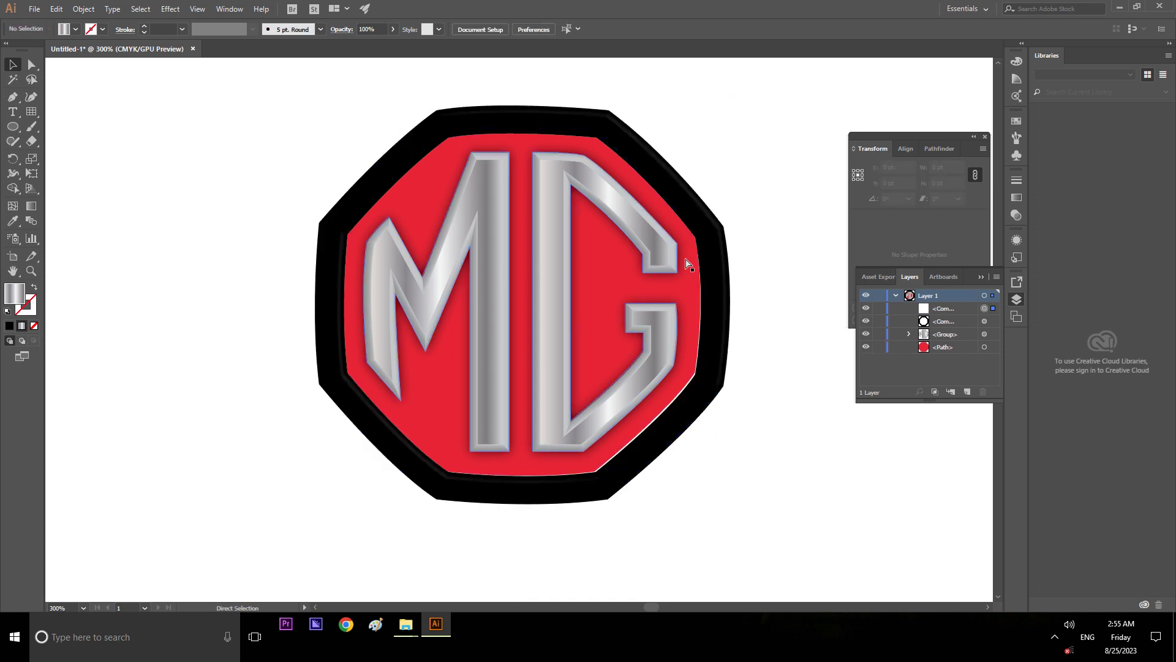
key("ctrl+z")
left_click(747, 147)
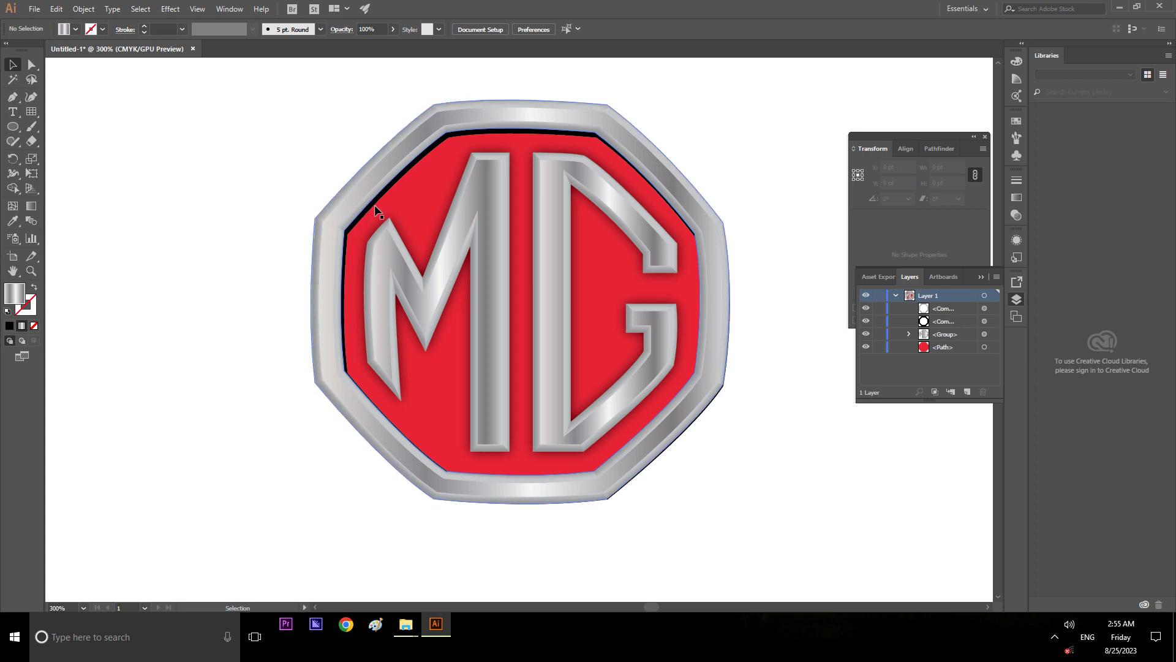
left_click(376, 210)
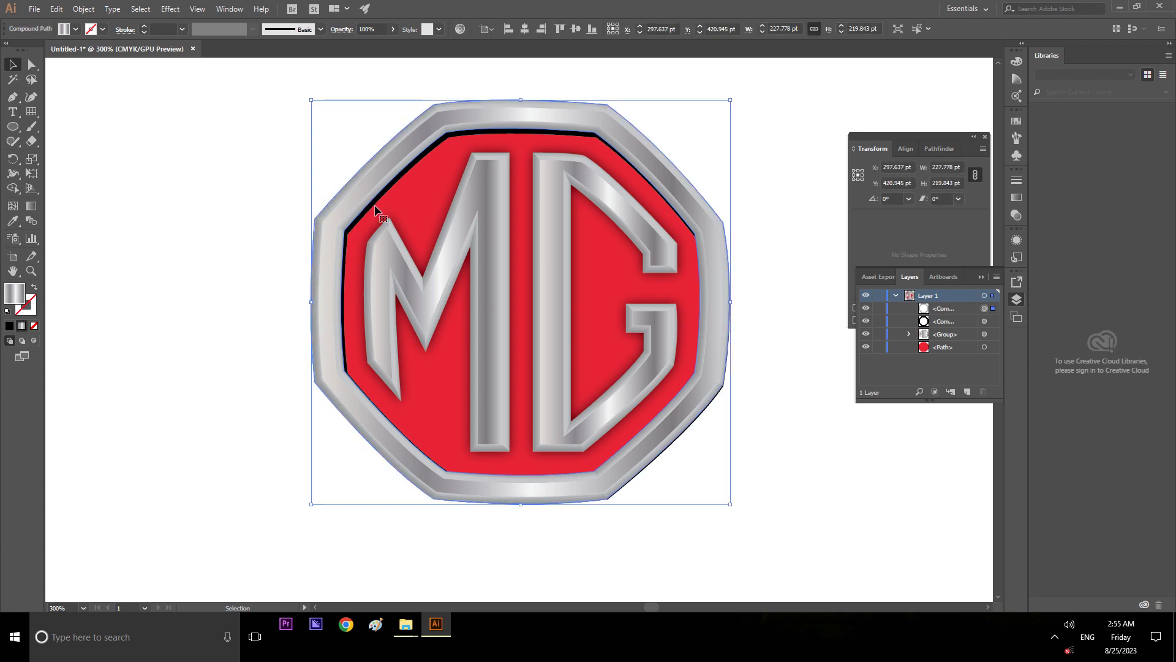
left_click(802, 463)
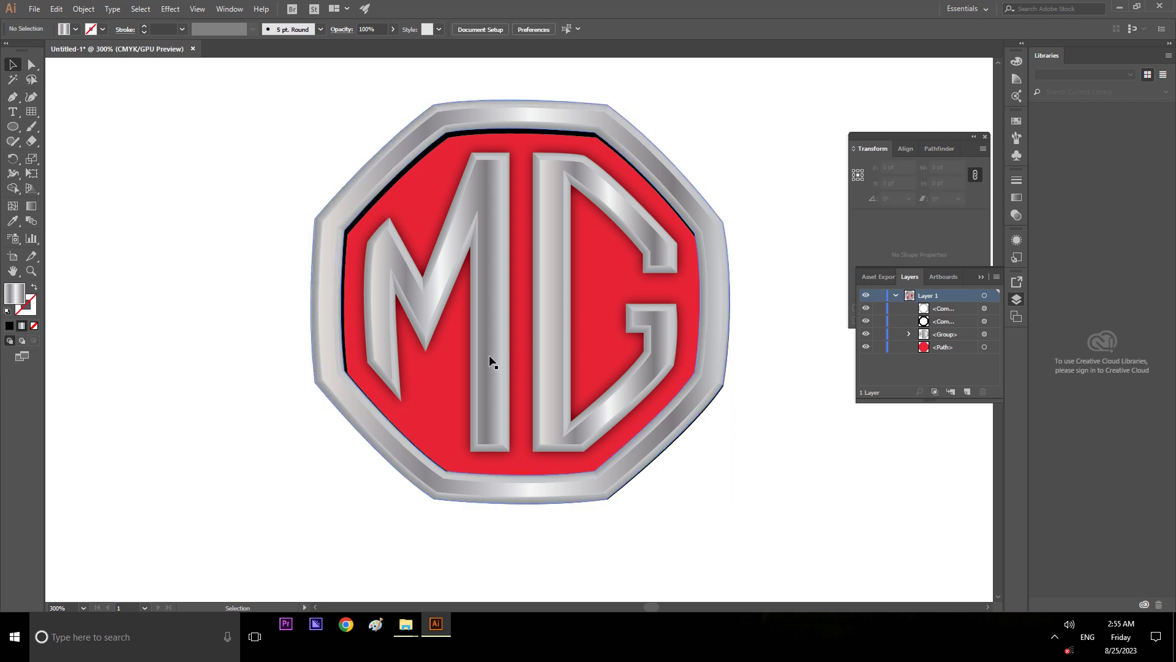
left_click(479, 320)
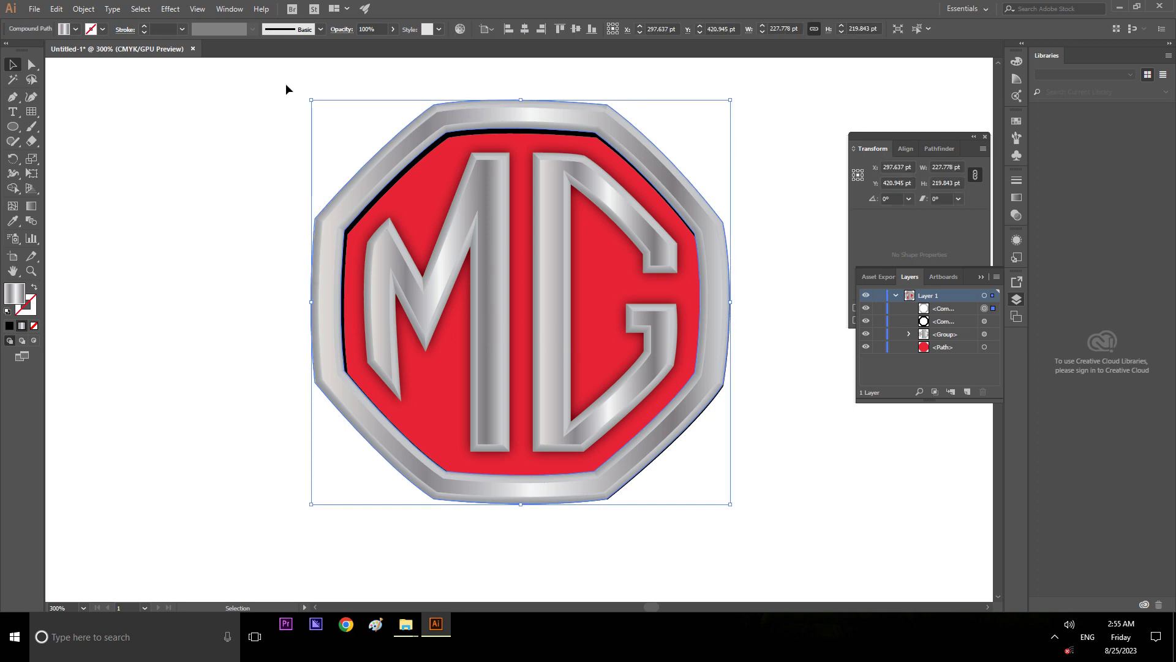
left_click(170, 9)
mouse_move(180, 78)
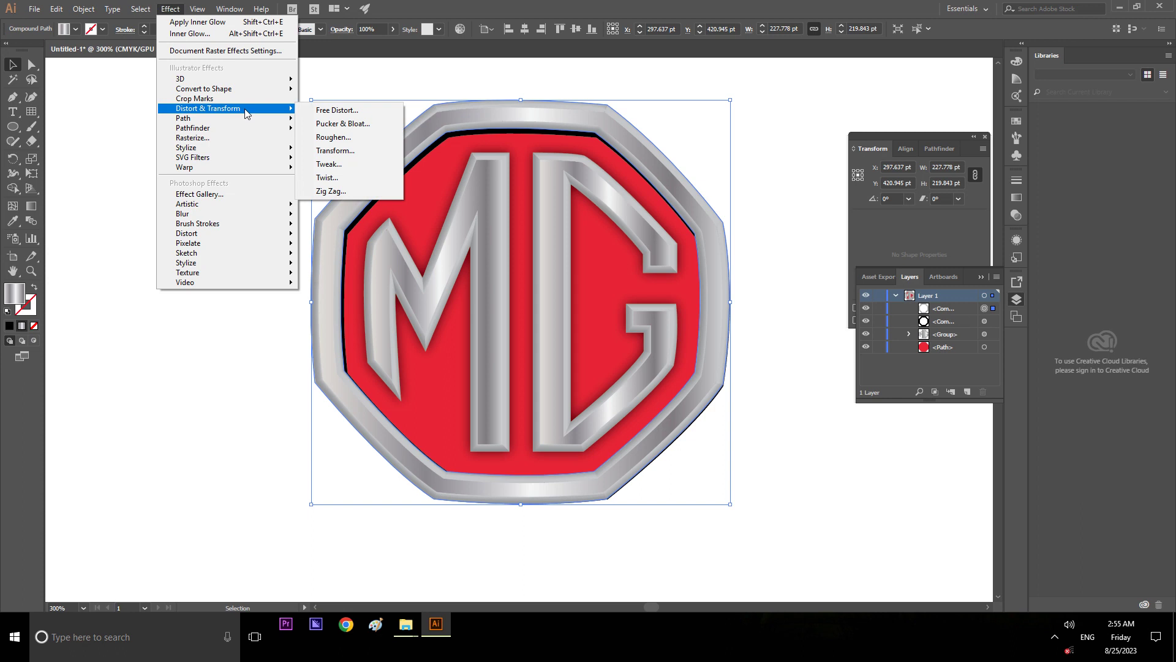
mouse_move(186, 147)
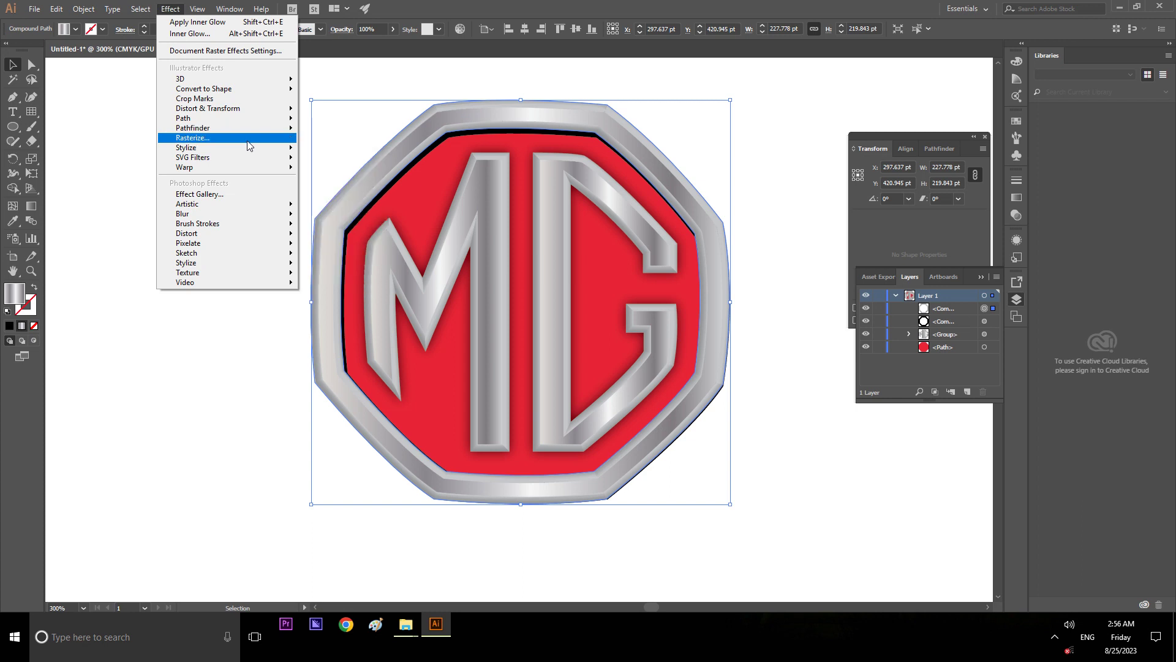
mouse_move(225, 147)
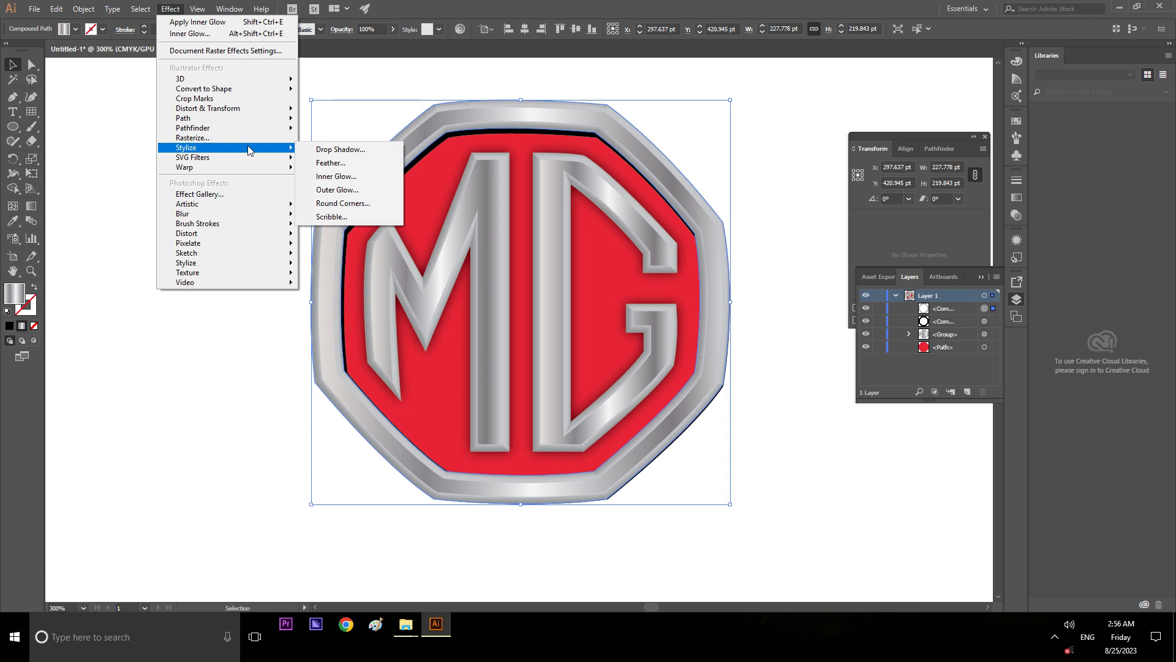
Step: Add an Outer Glow with preview on, Normal mode and pure black colour
left_click(337, 190)
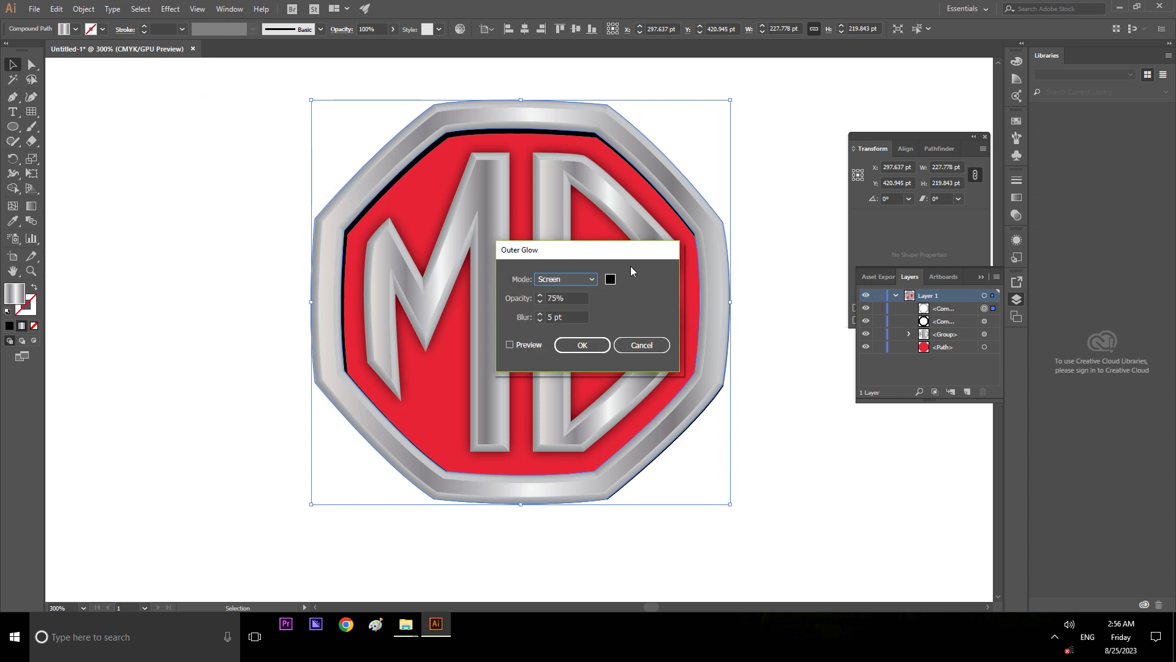
left_click(528, 347)
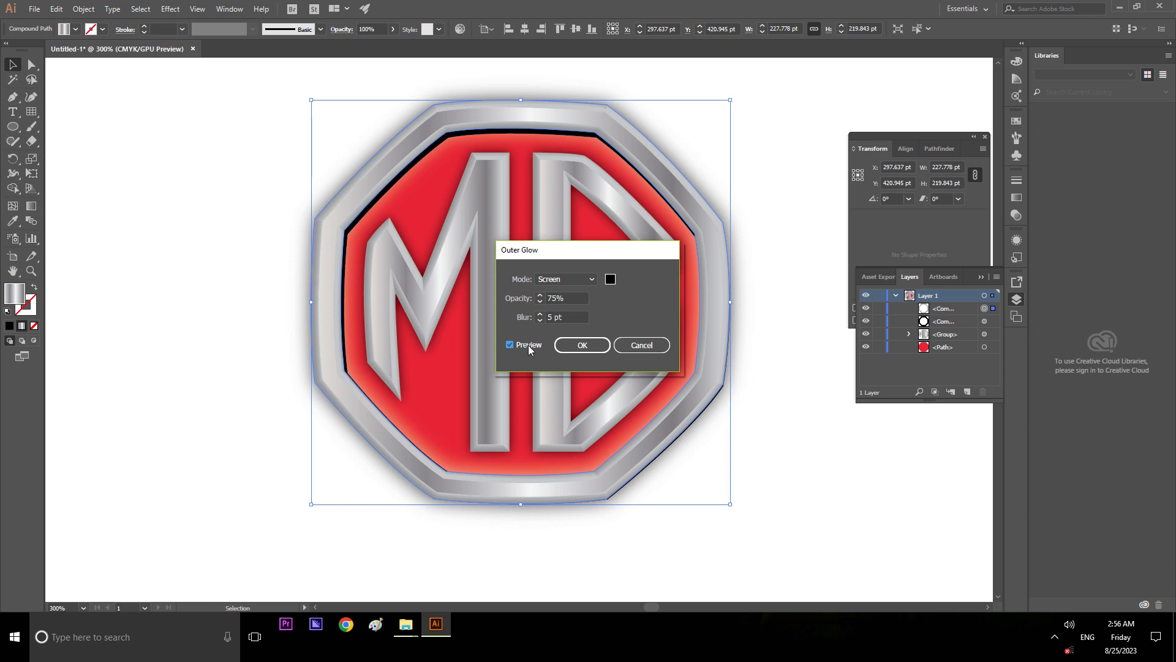
left_click(592, 281)
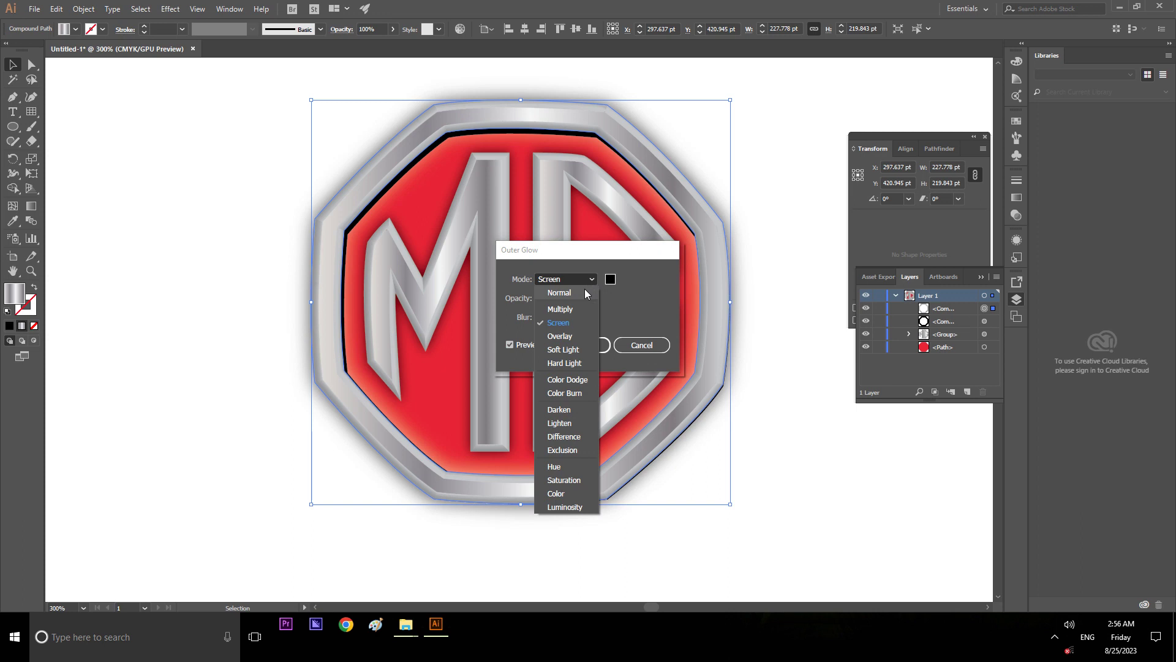
left_click(585, 288)
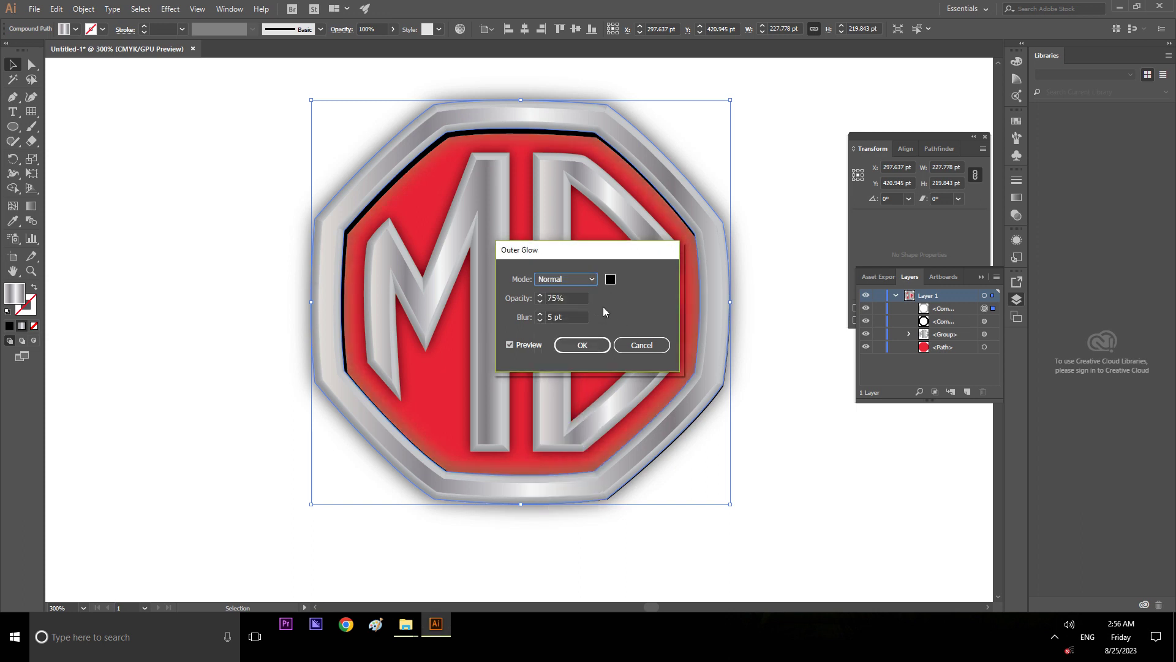
left_click(610, 279)
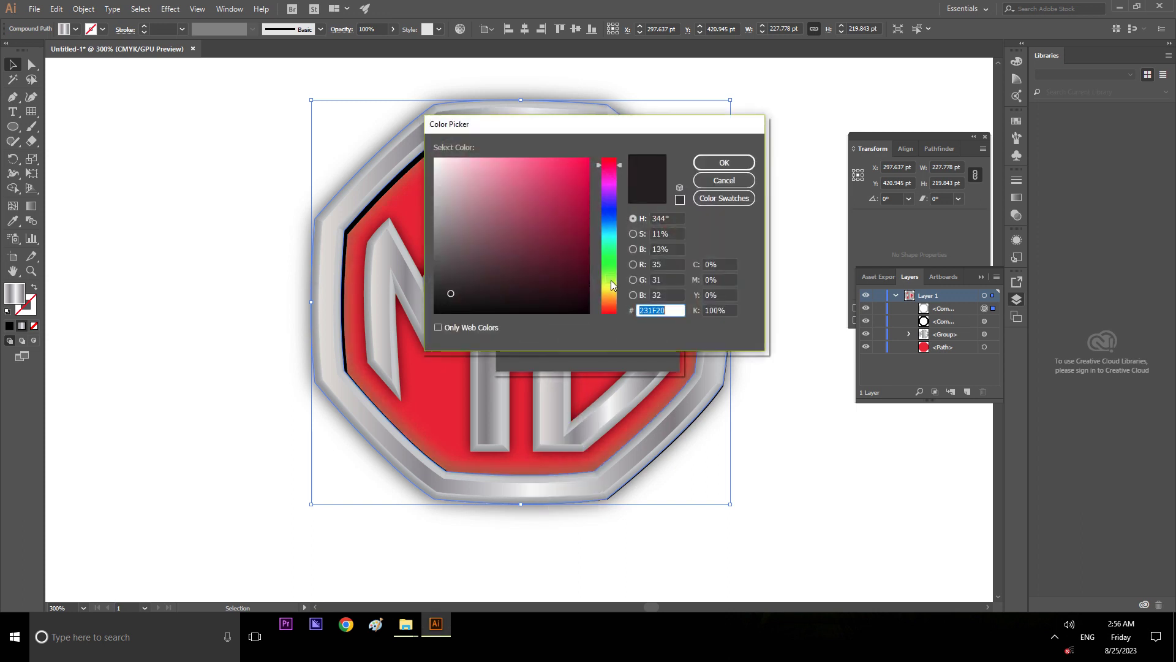
left_click(445, 297)
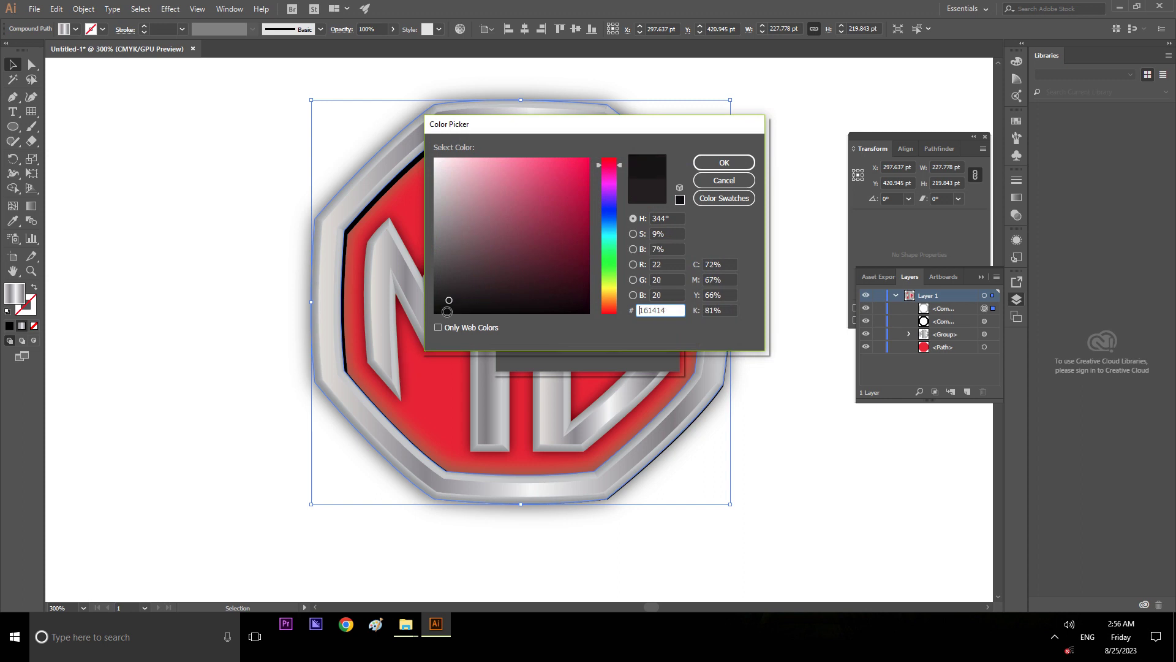
mouse_move(446, 297)
left_mouse_down()
mouse_move(446, 313)
mouse_move(509, 312)
left_mouse_up()
left_click(721, 158)
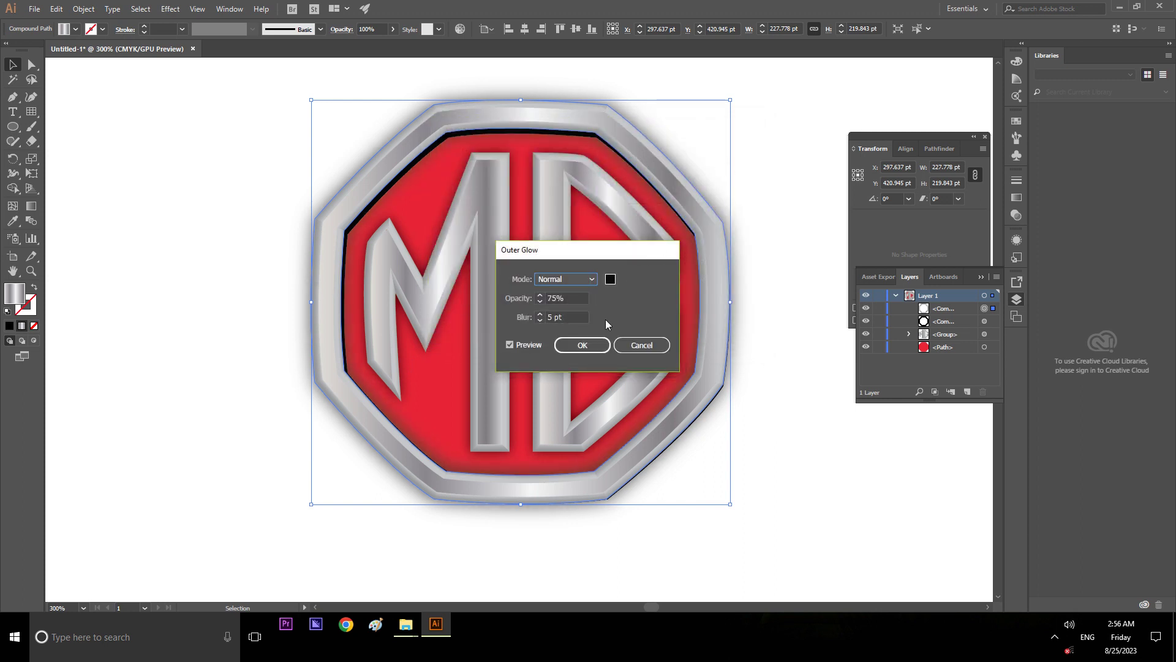
Step: Set the outer glow to 100% opacity and 2 pt blur, and apply it
double_click(567, 297)
type("100")
key("Tab")
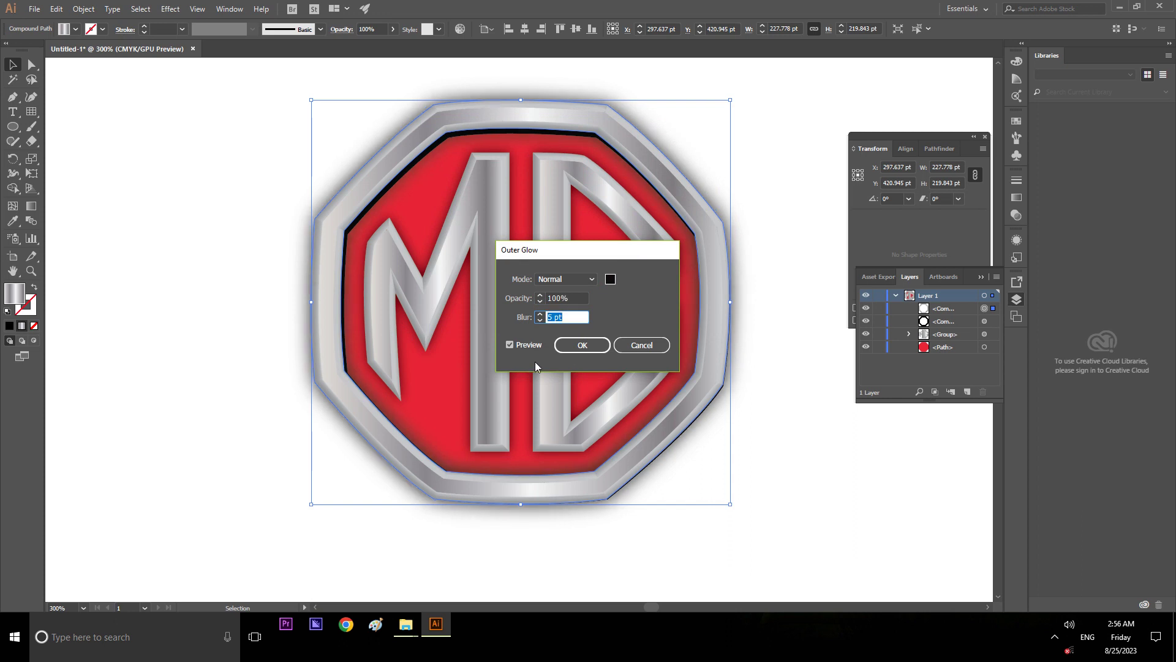
left_click(541, 320)
left_click(540, 320)
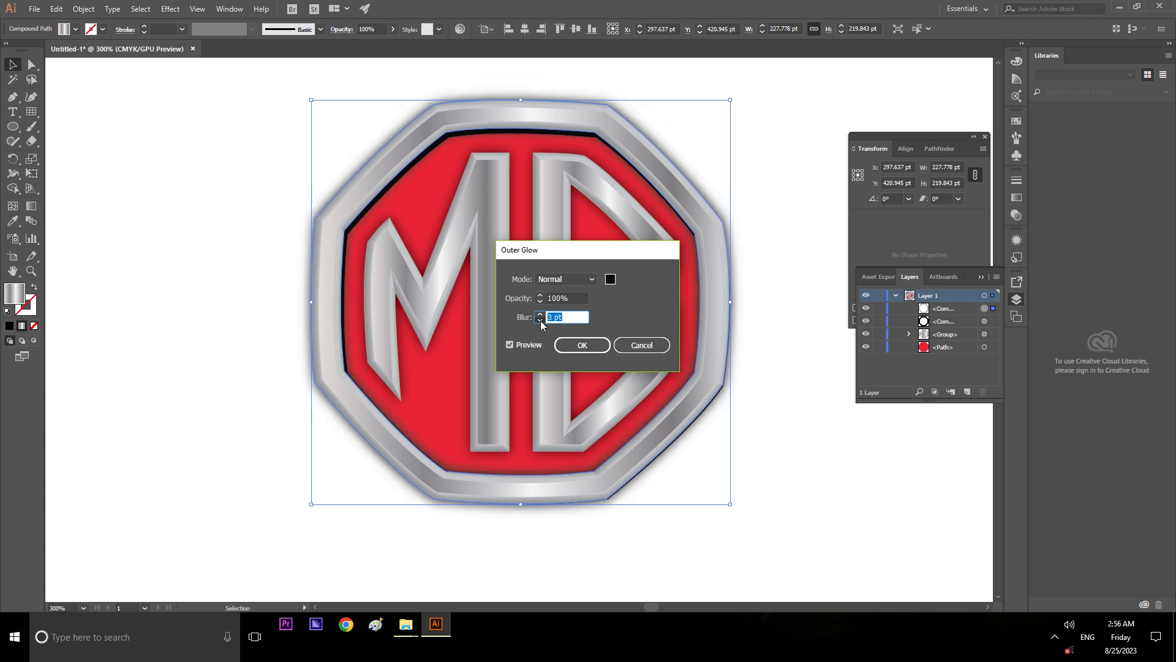
left_click(540, 320)
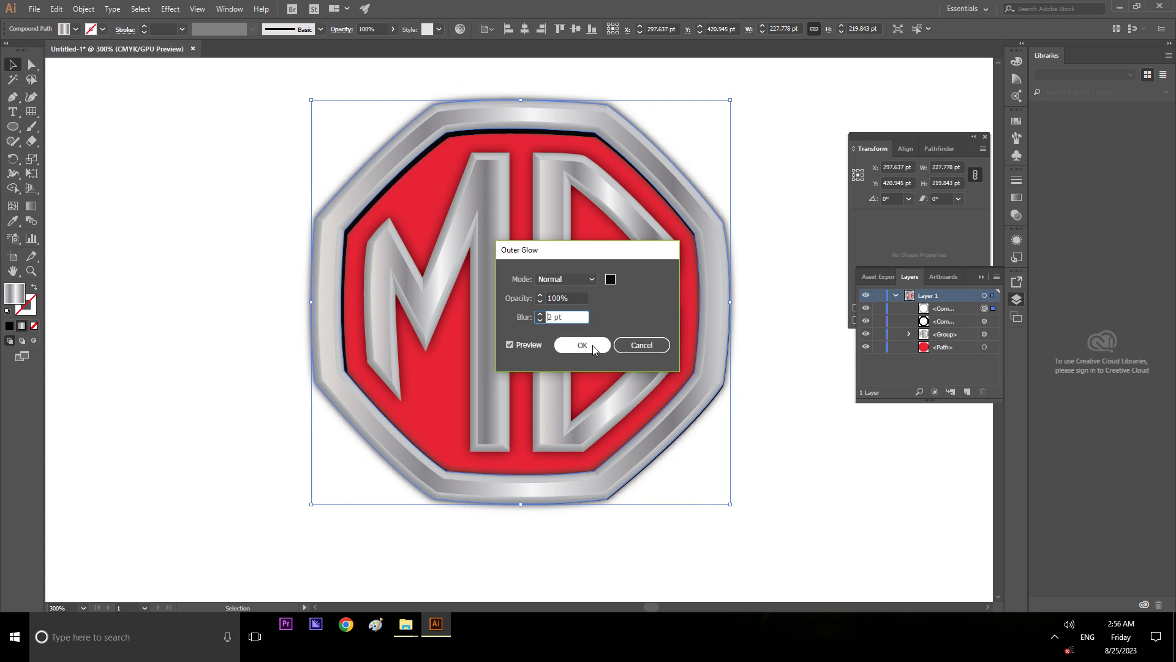
left_click(593, 350)
left_click(787, 401)
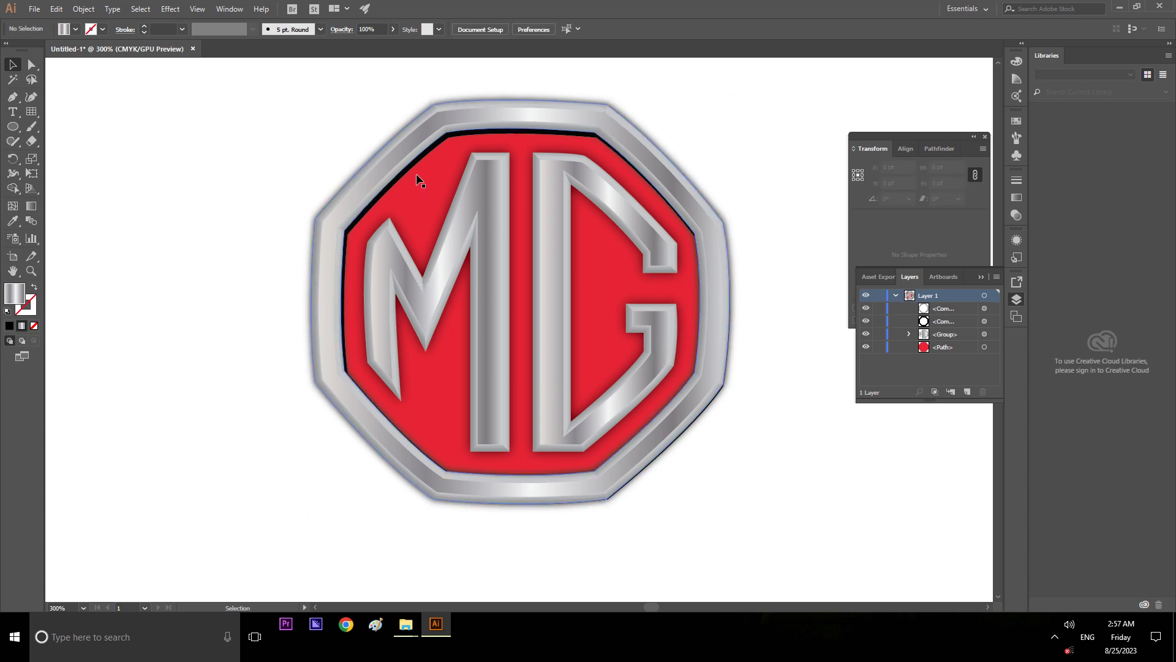
double_click(470, 223)
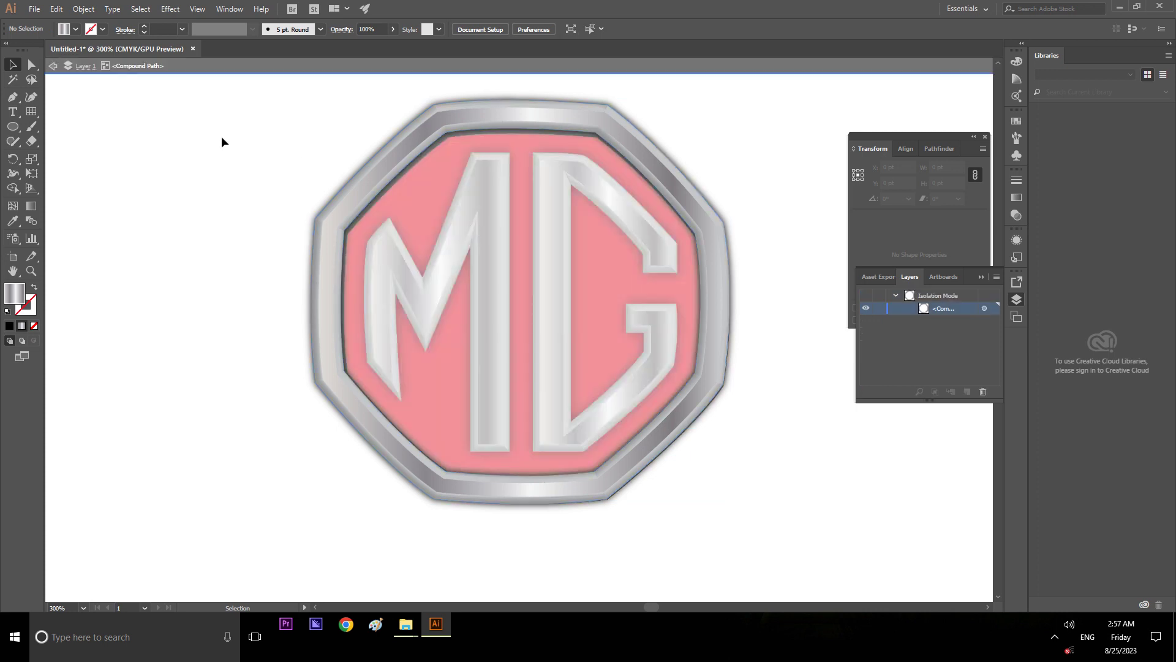
left_click(53, 65)
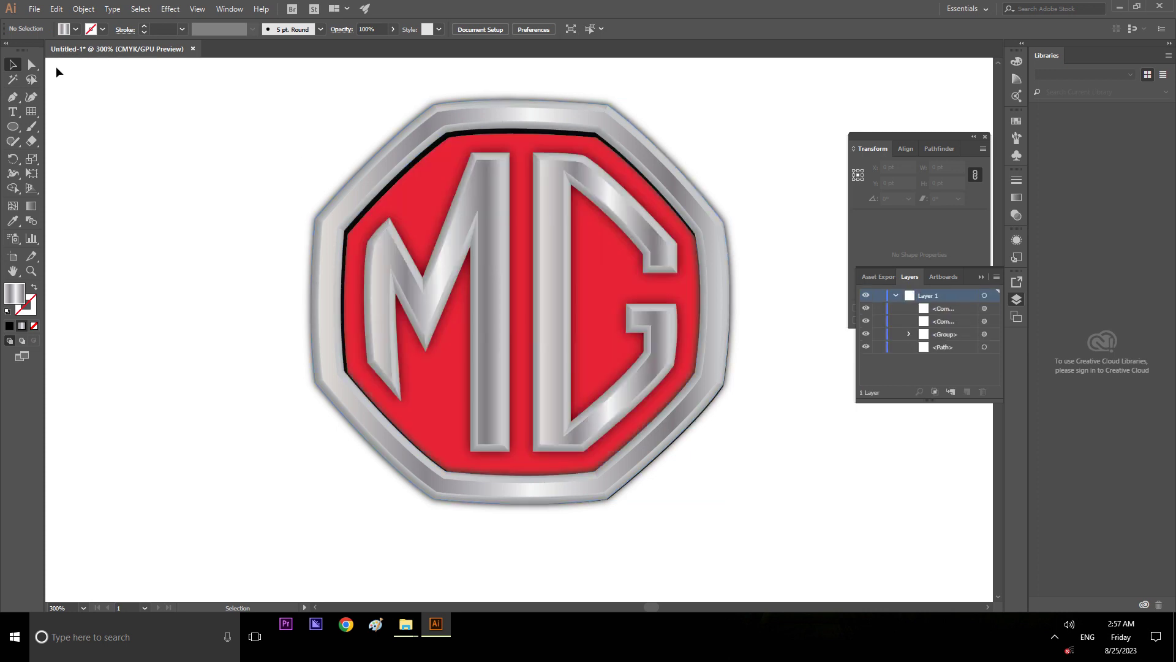
left_click(362, 207)
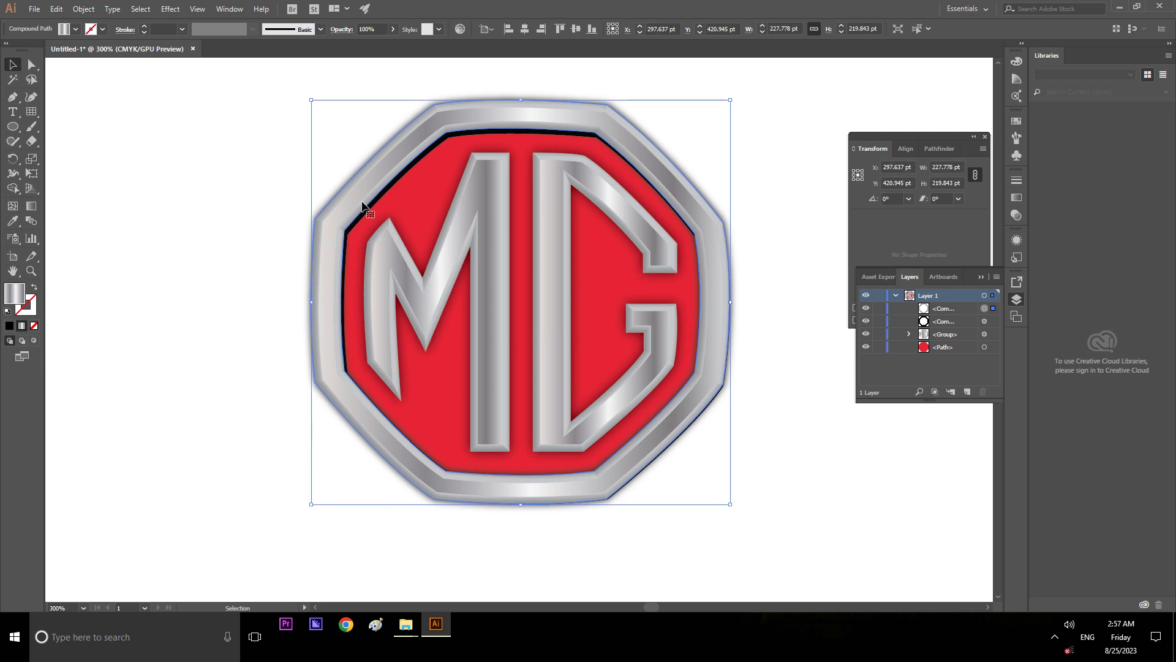
left_click(223, 174)
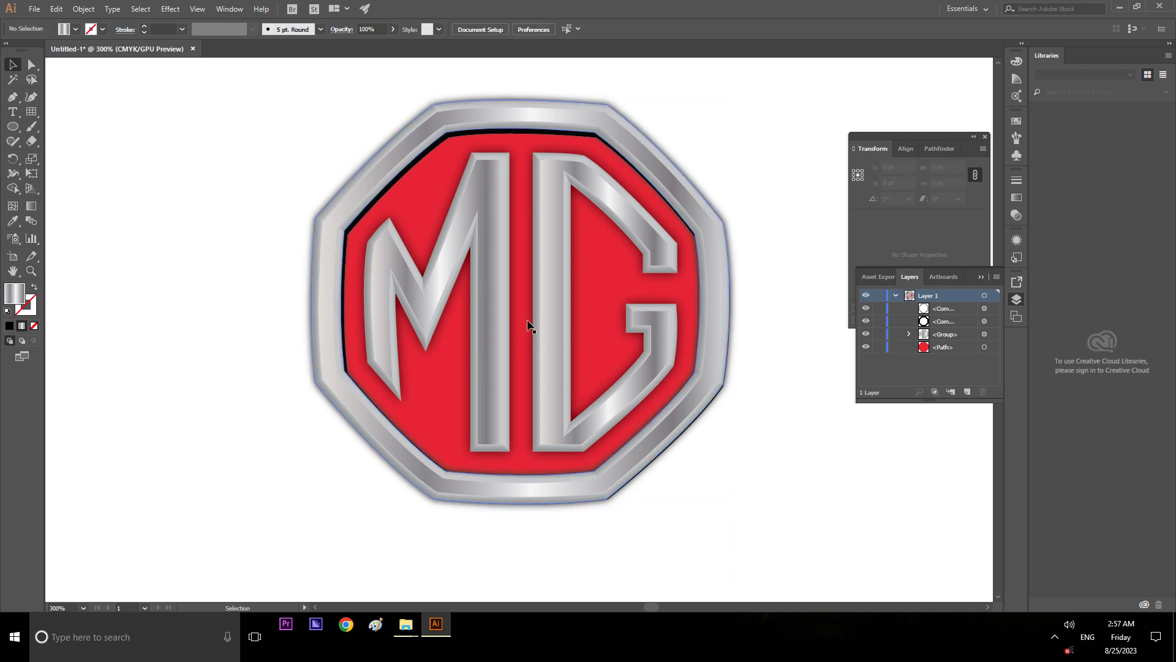
scroll(498, 332, "down", 2)
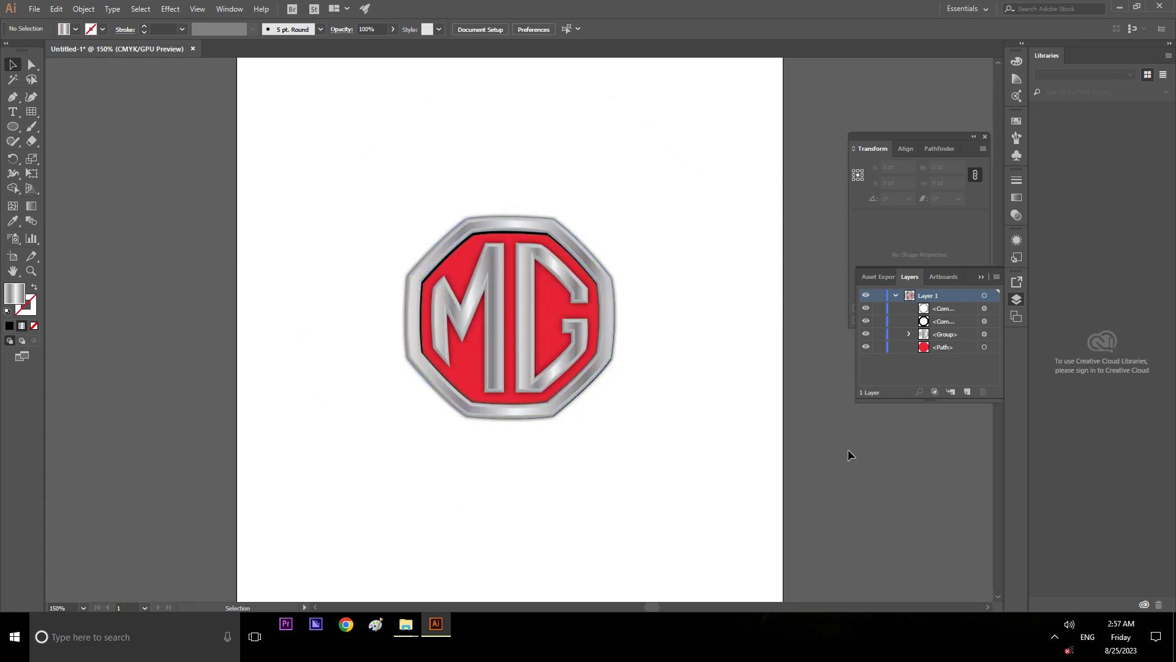
scroll(545, 377, "up", 1)
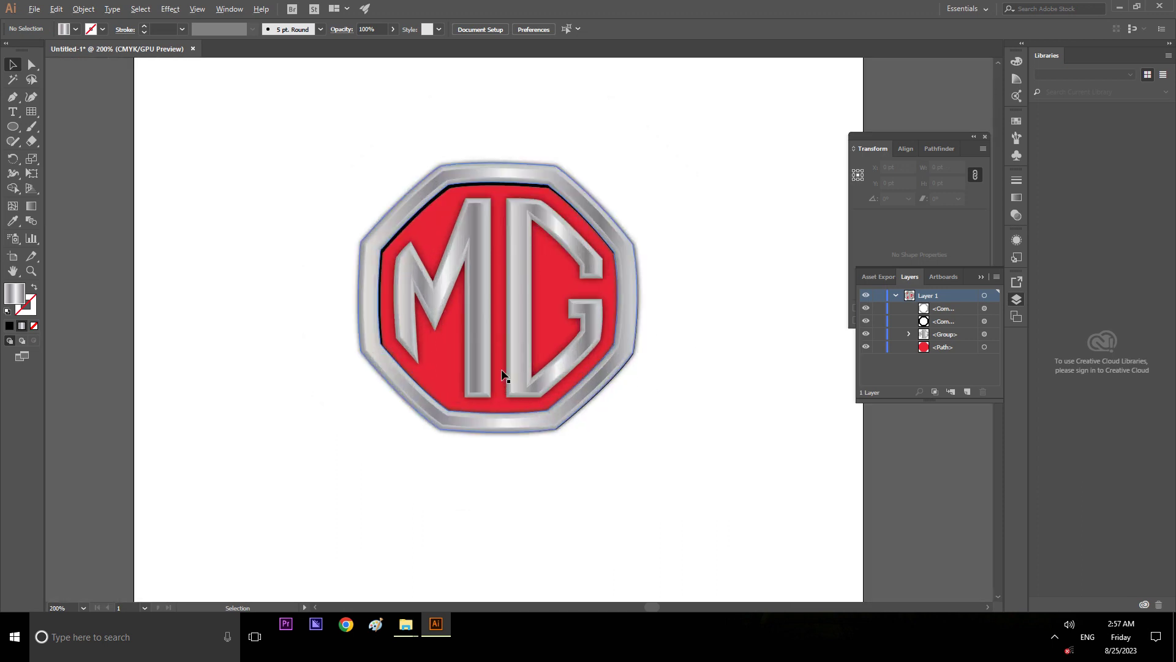
scroll(507, 339, "up", 1)
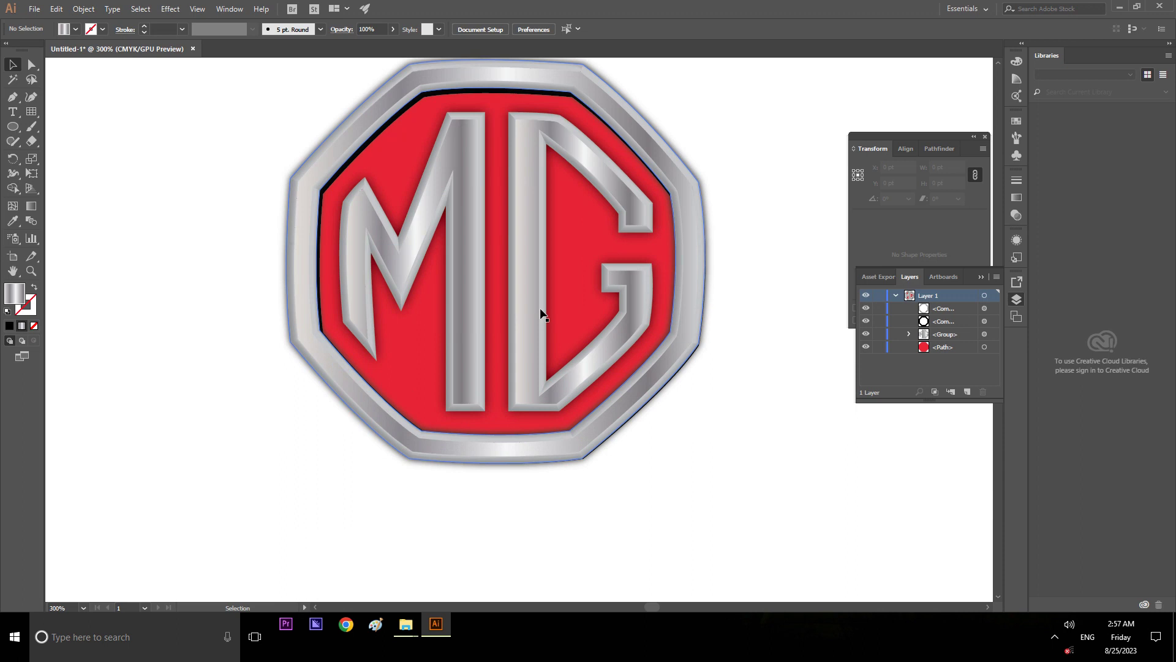
left_click(540, 314)
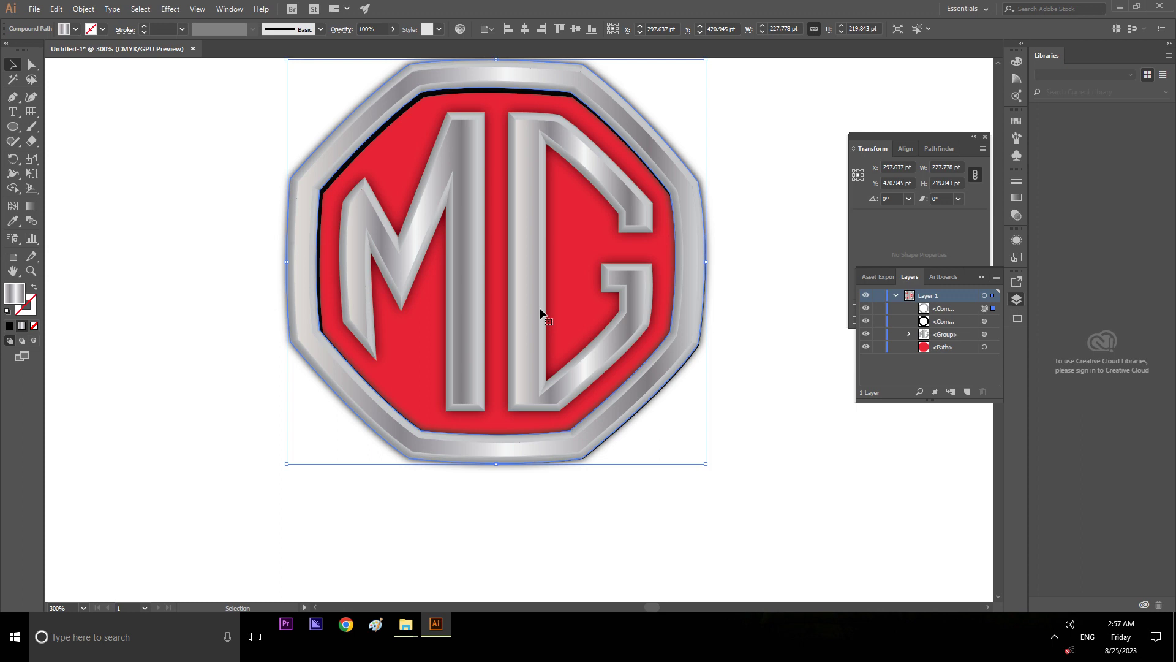
left_click(746, 173)
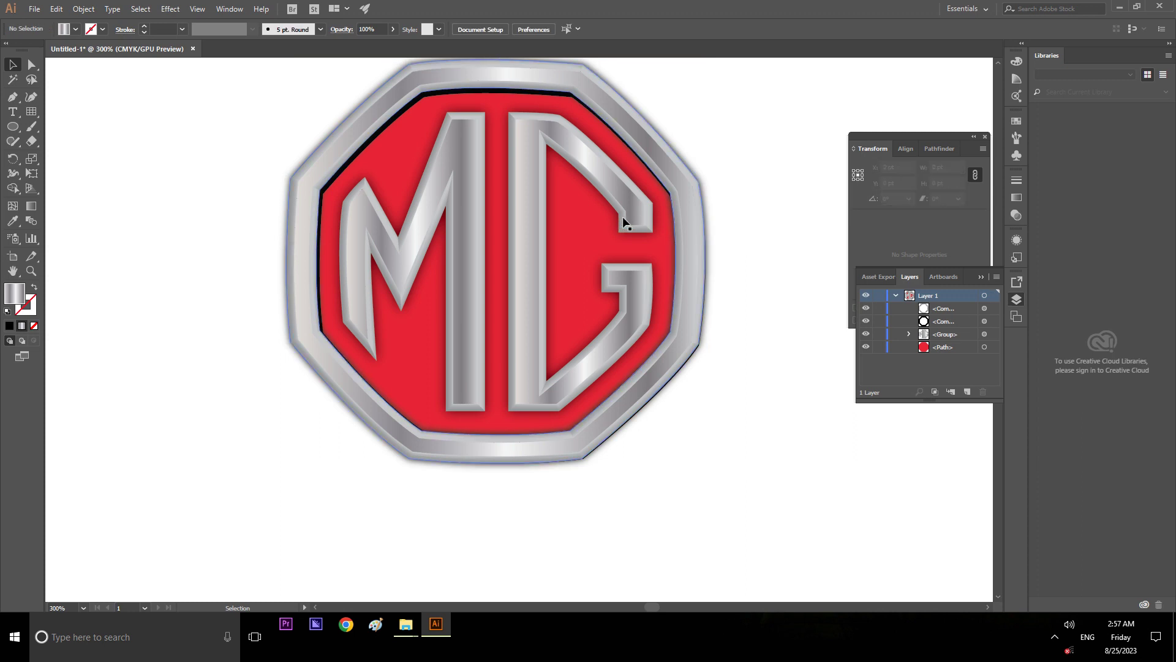
left_click(630, 222)
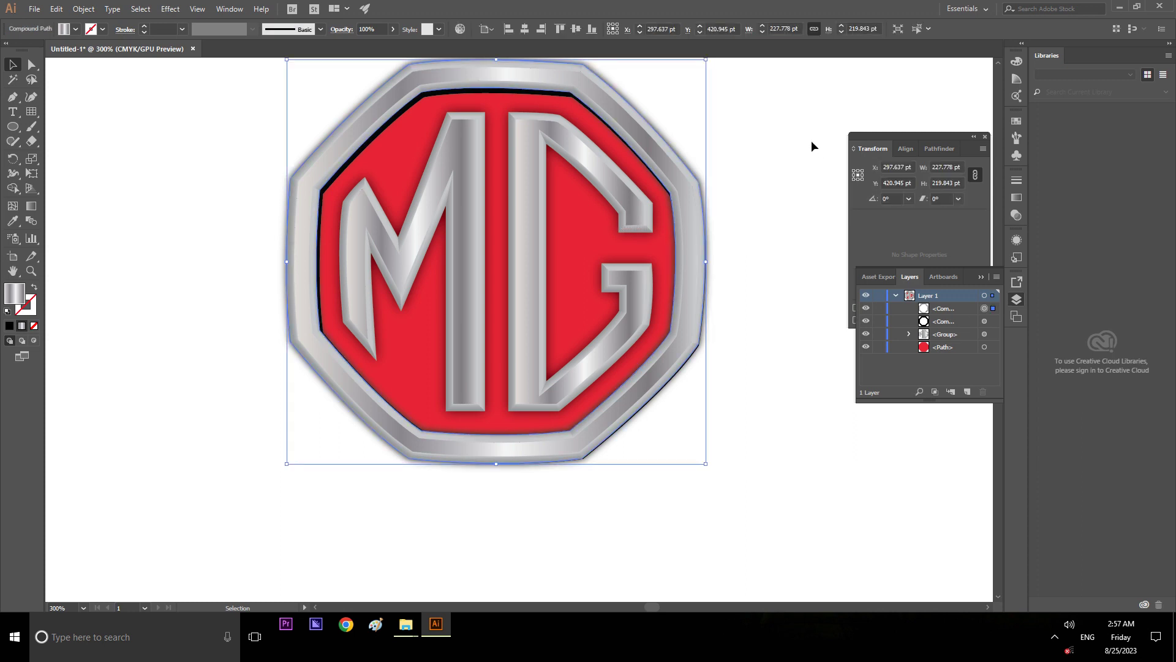
left_click(759, 142)
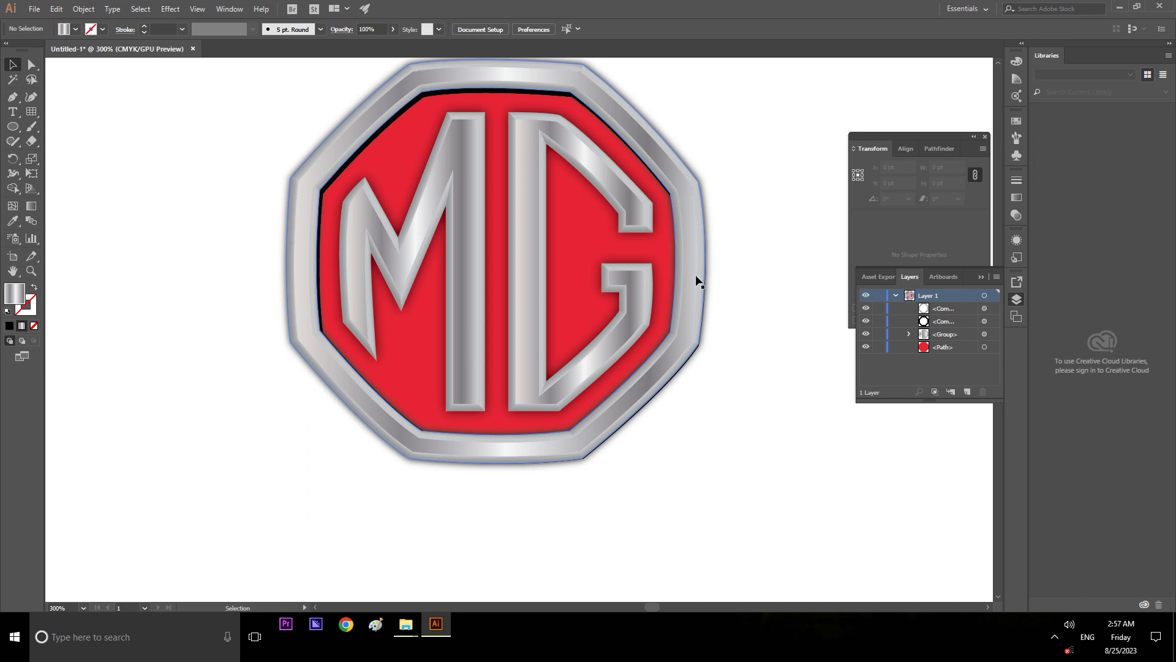
scroll(648, 285, "down", 1, "alt")
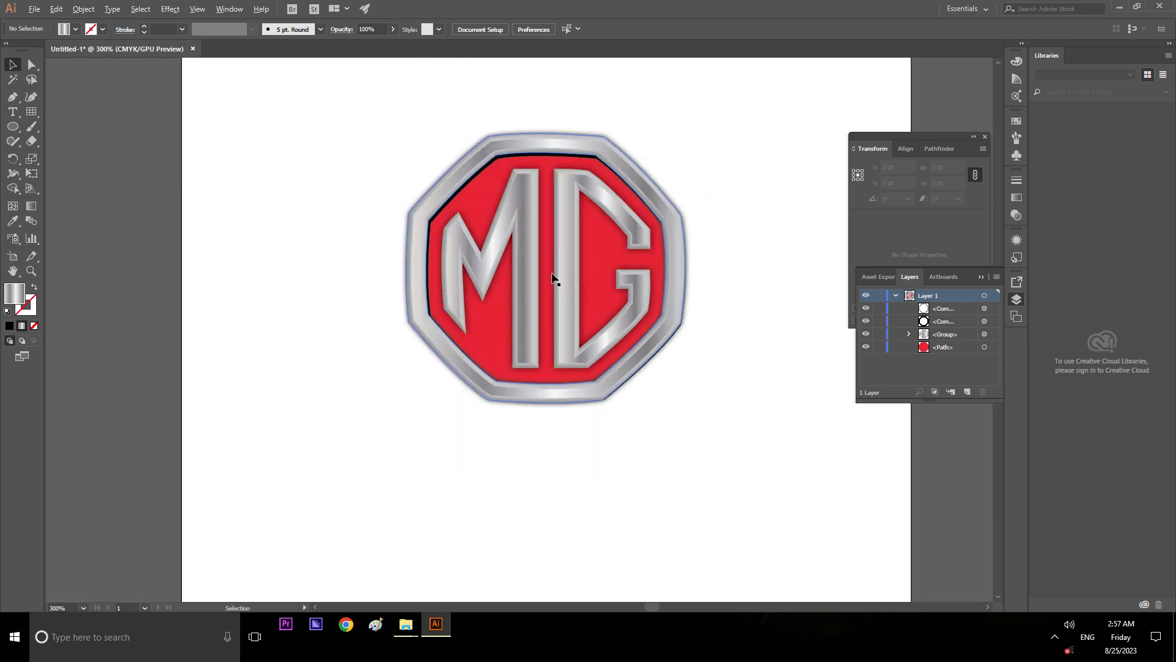
left_click(555, 266)
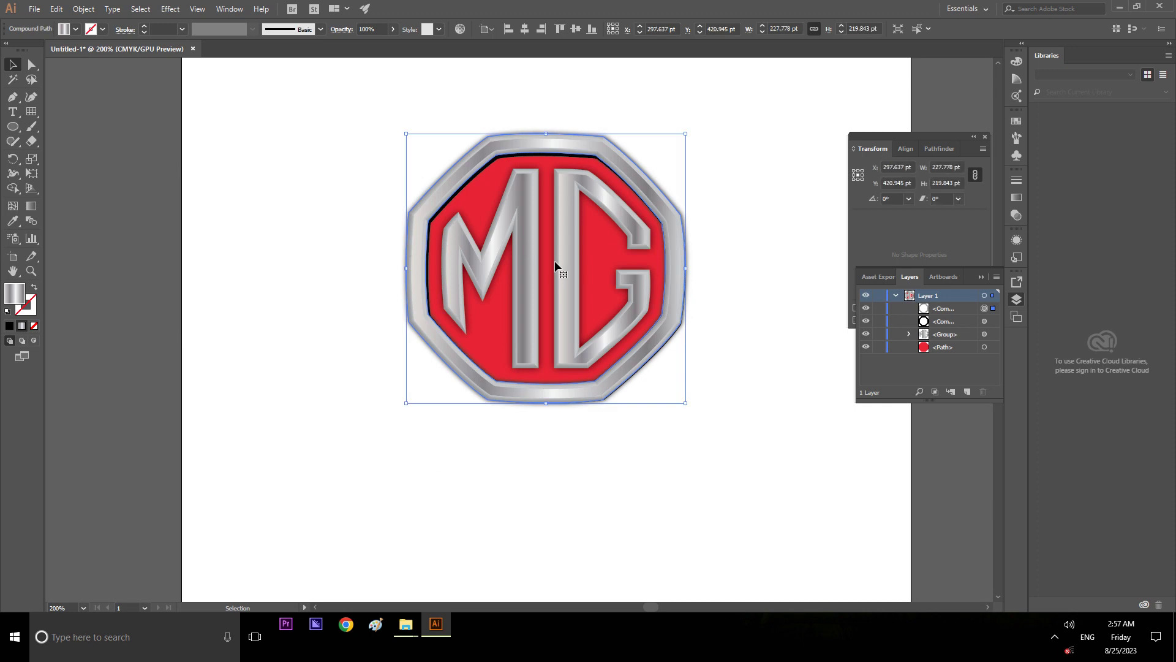
left_click(355, 238)
scroll(302, 299, "down", 1, "alt")
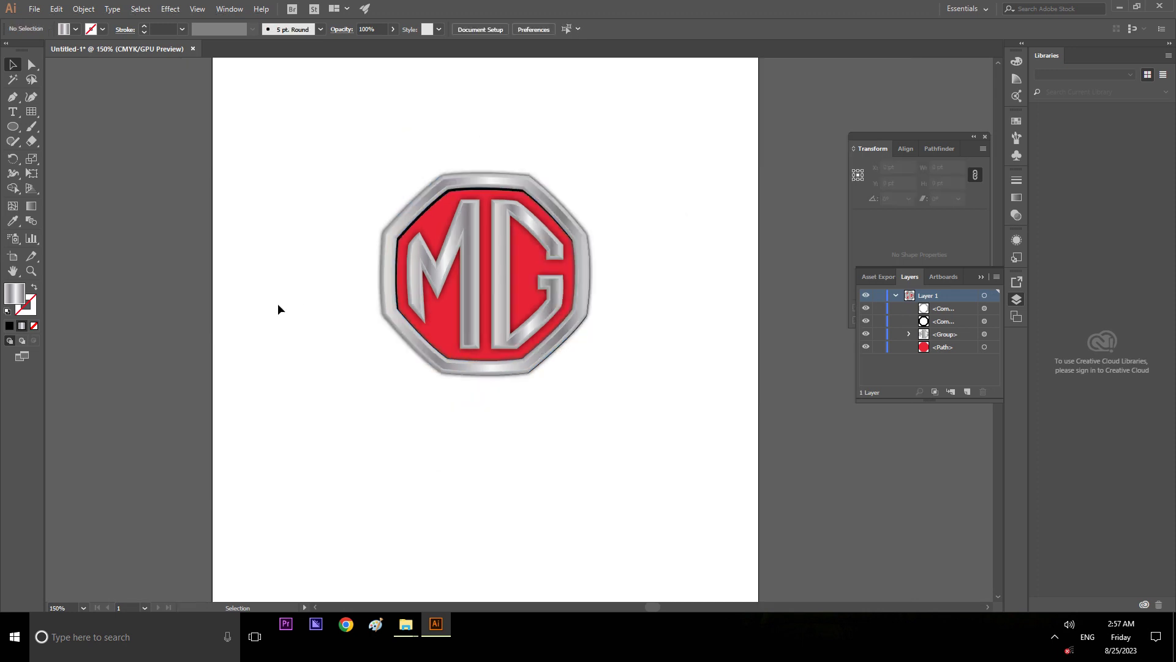
scroll(214, 321, "down", 1, "alt")
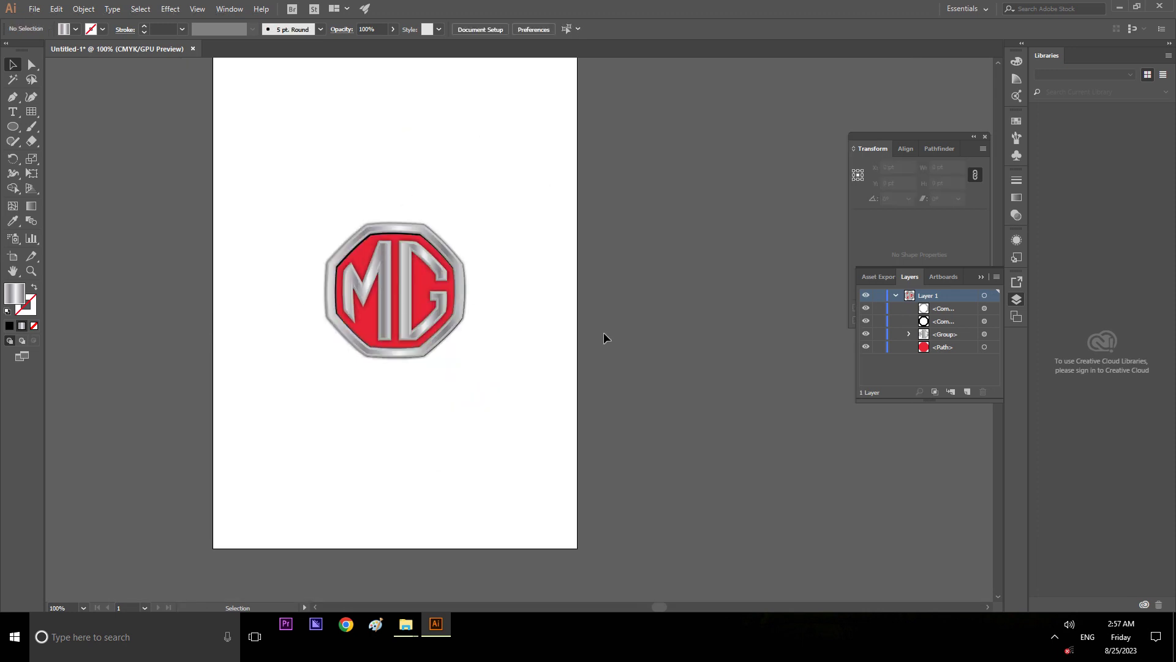
Step: Select the whole MG emblem and enlarge it to about 439 pt wide, then fit the page
left_click_drag(446, 347, 499, 401)
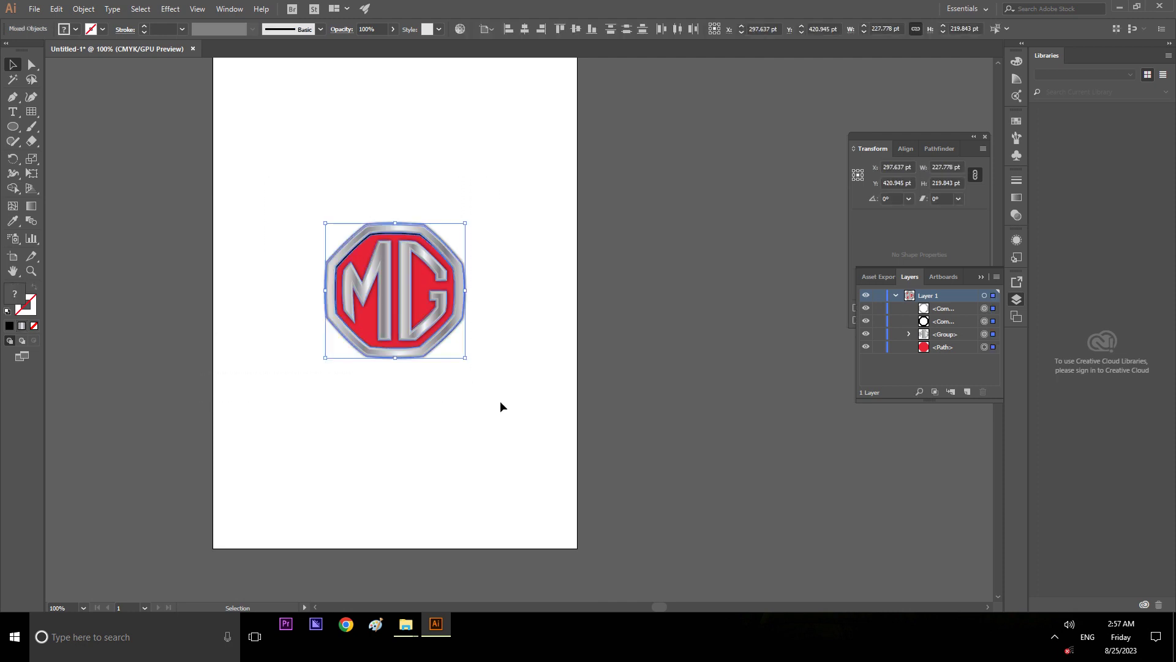
left_click_drag(466, 361, 718, 356)
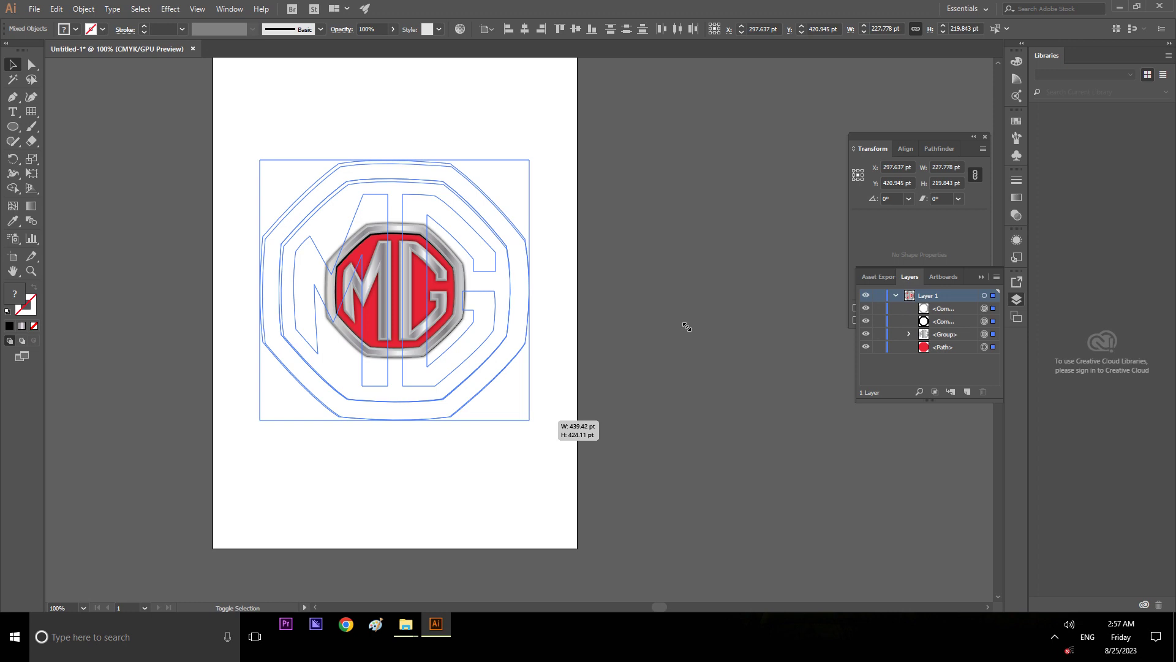
left_click(686, 323)
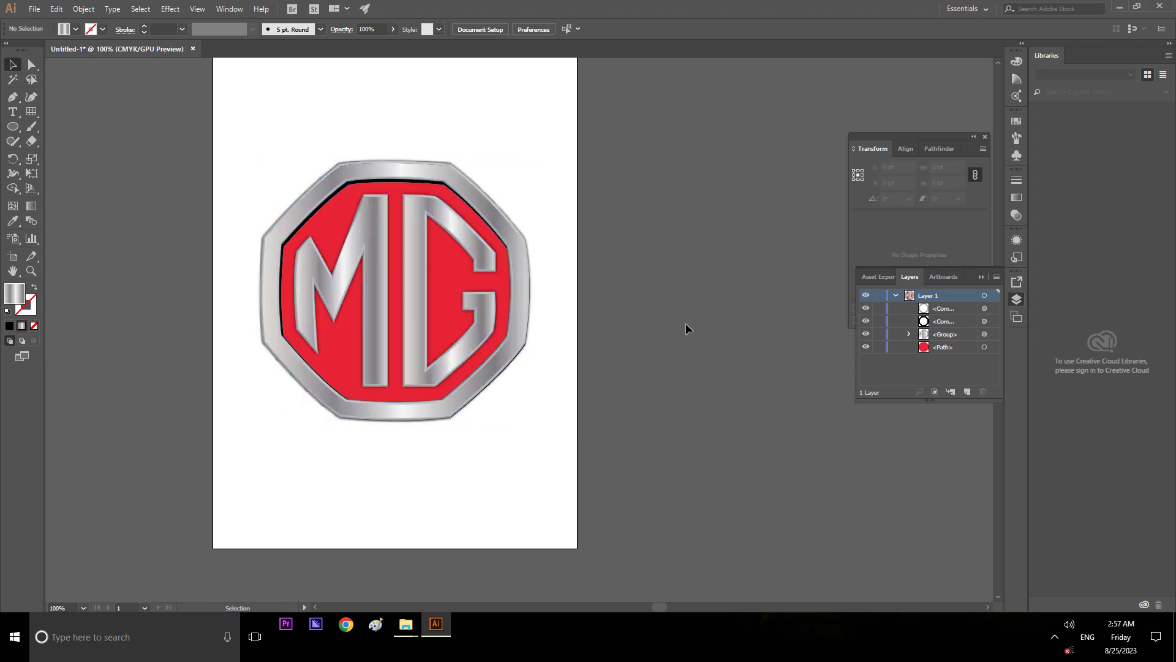
key("a")
key("ctrl+0")
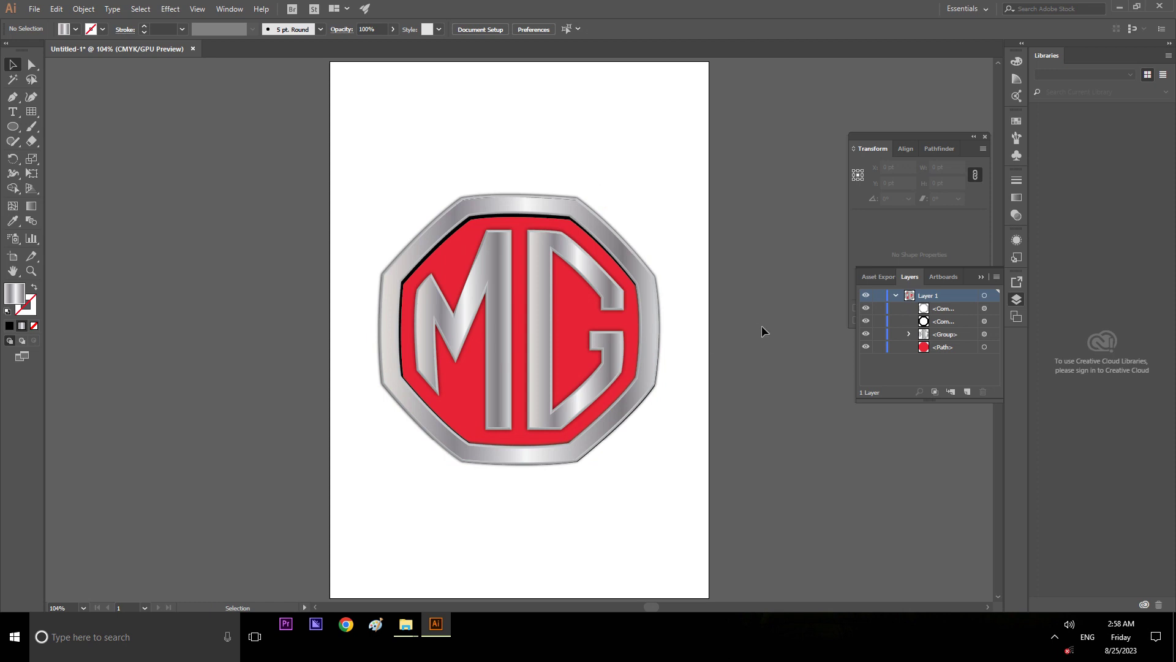
Step: Release the rim compound path and move the separated shapes left off the artboard
left_click(598, 296)
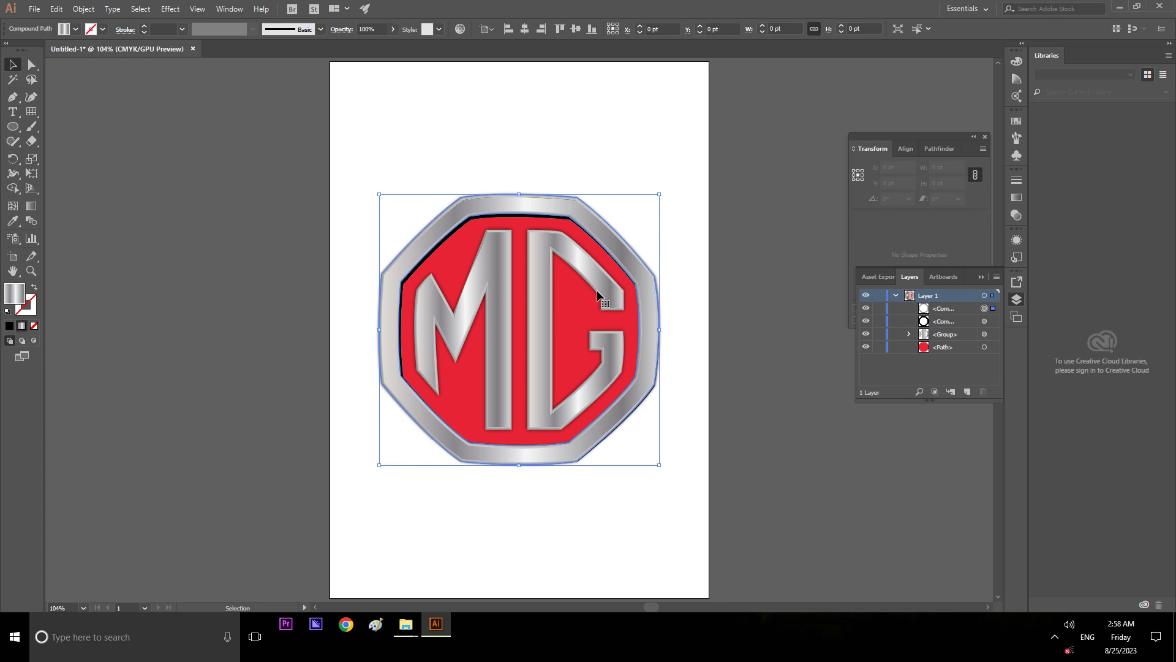
right_click(597, 295)
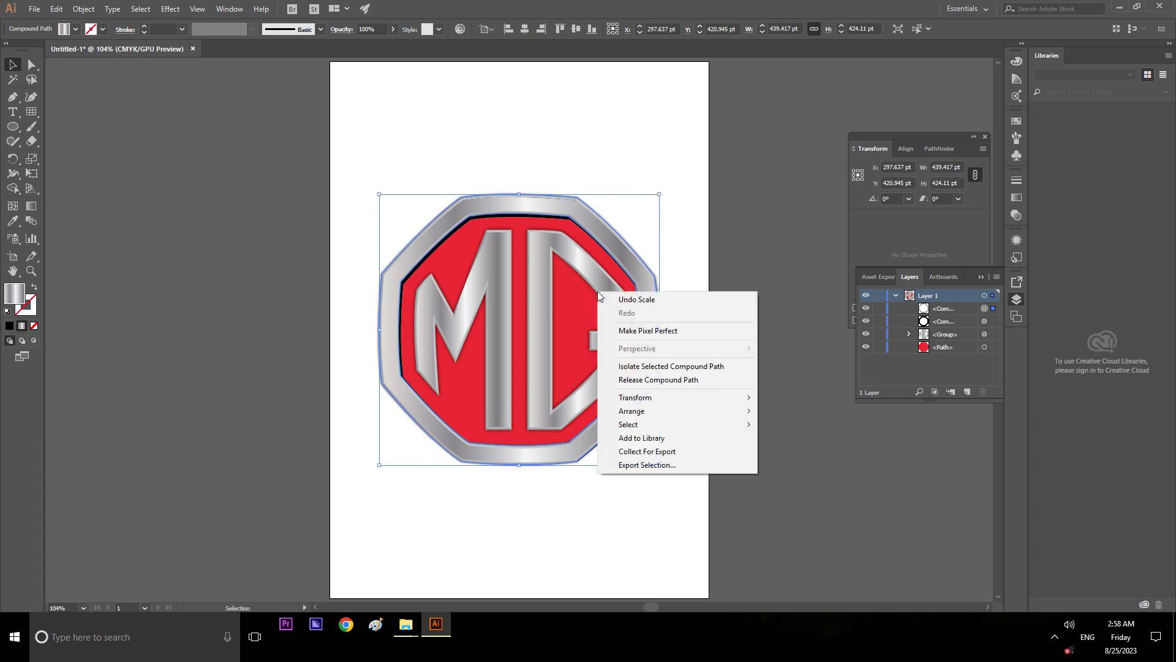
left_click(640, 380)
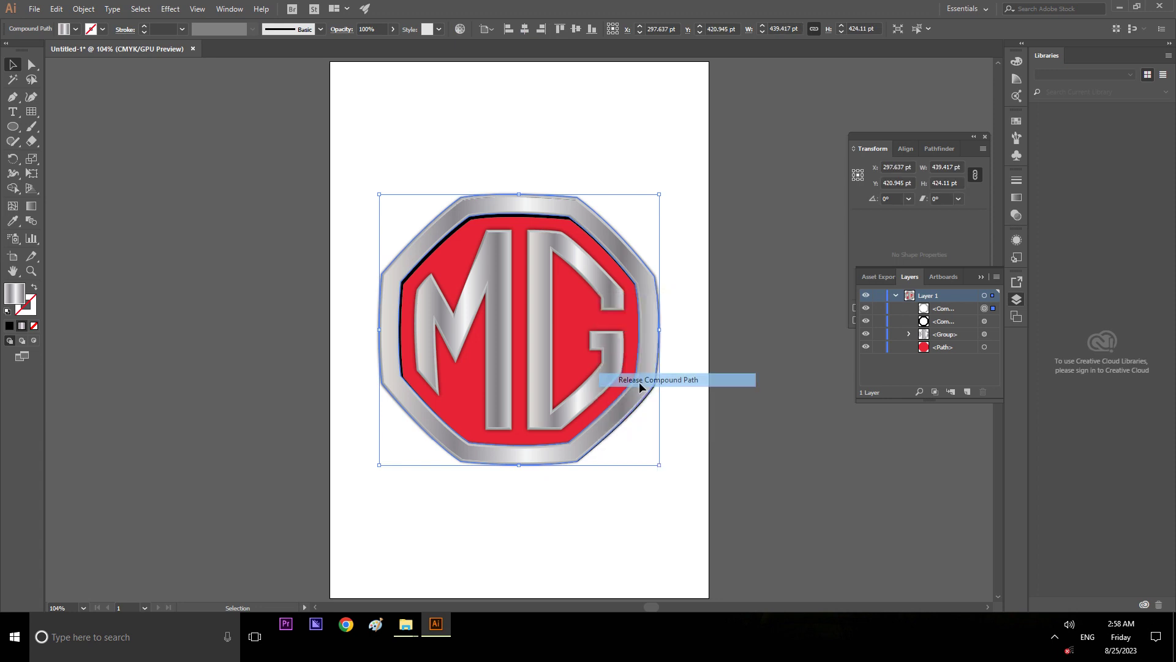
left_click(767, 244)
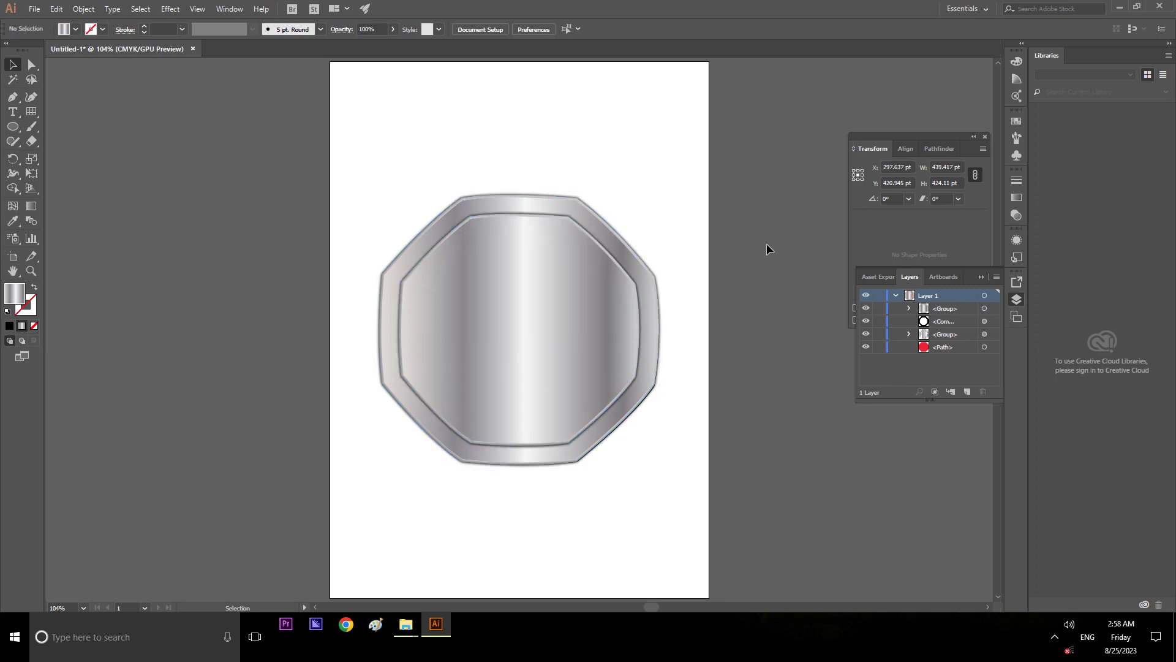
left_click(626, 315)
left_click_drag(626, 317, 245, 304)
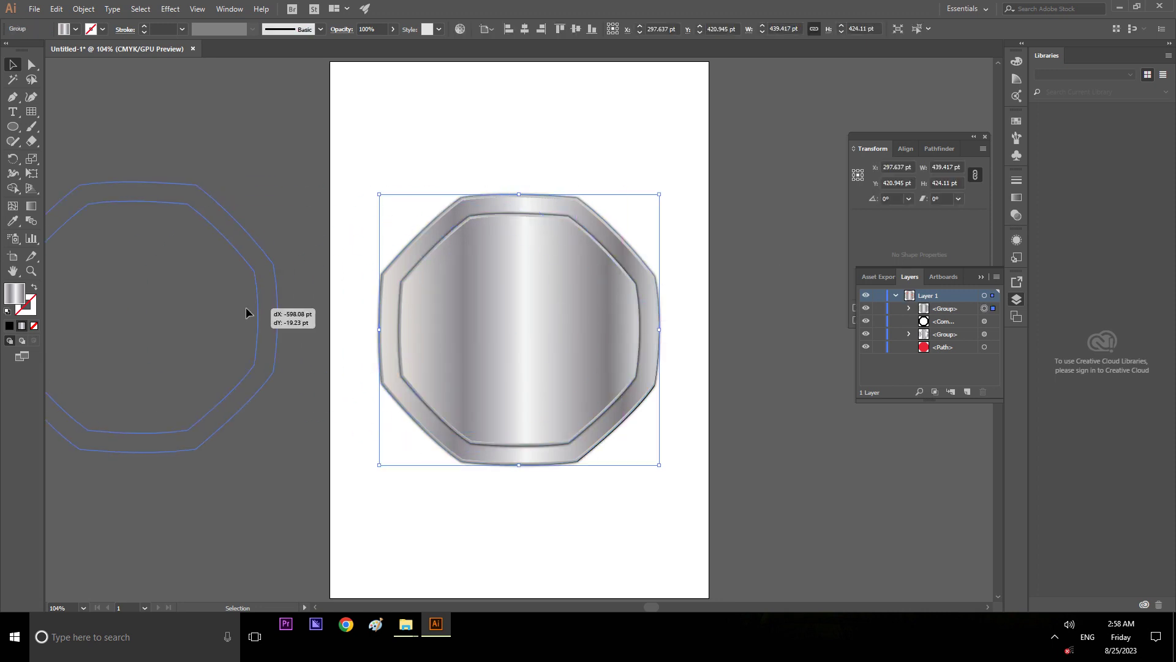
Step: Undo the move, remake the rim as a compound path, and switch to Outline view
key("a")
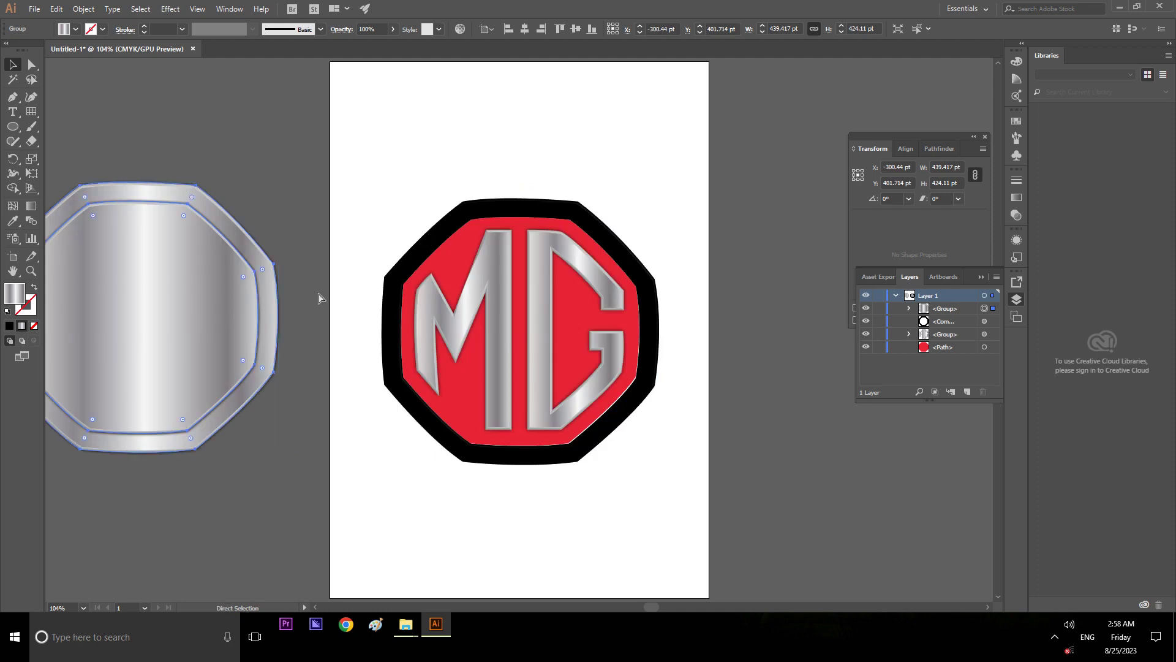
key("ctrl+z")
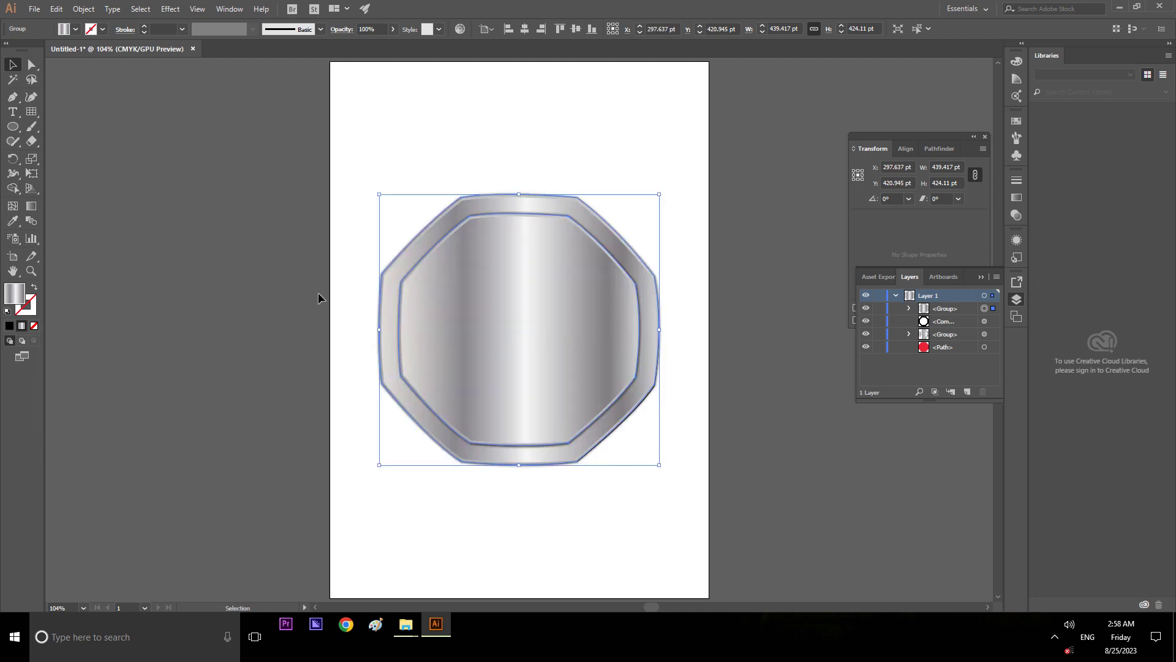
key("v")
key("ctrl+8")
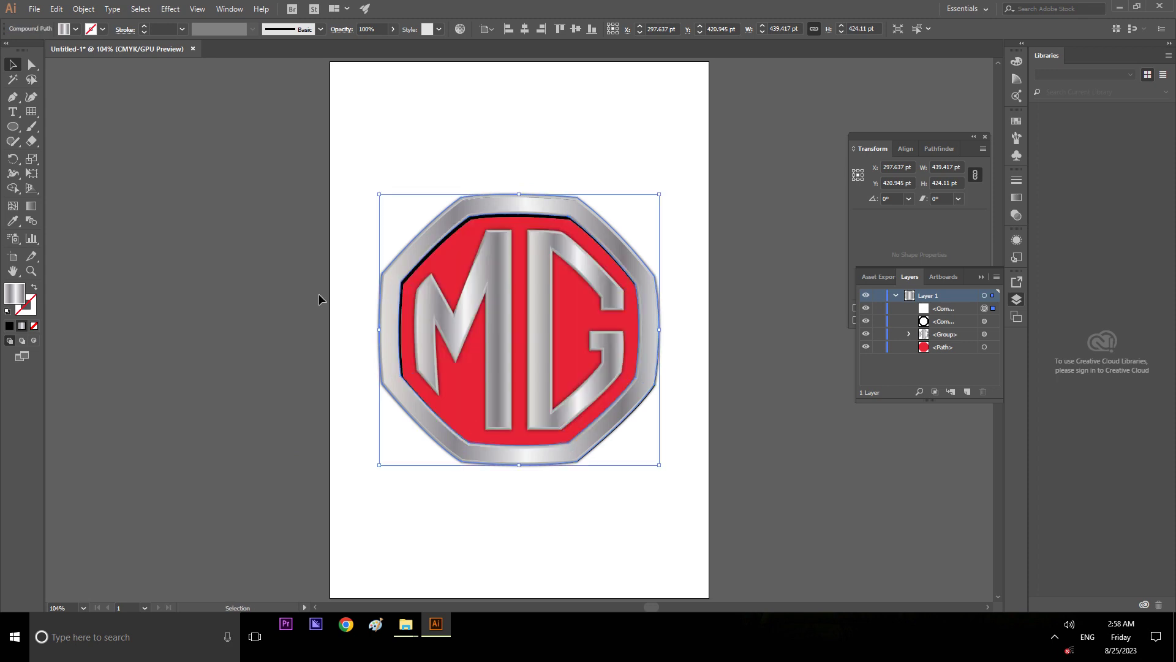
left_click(473, 318)
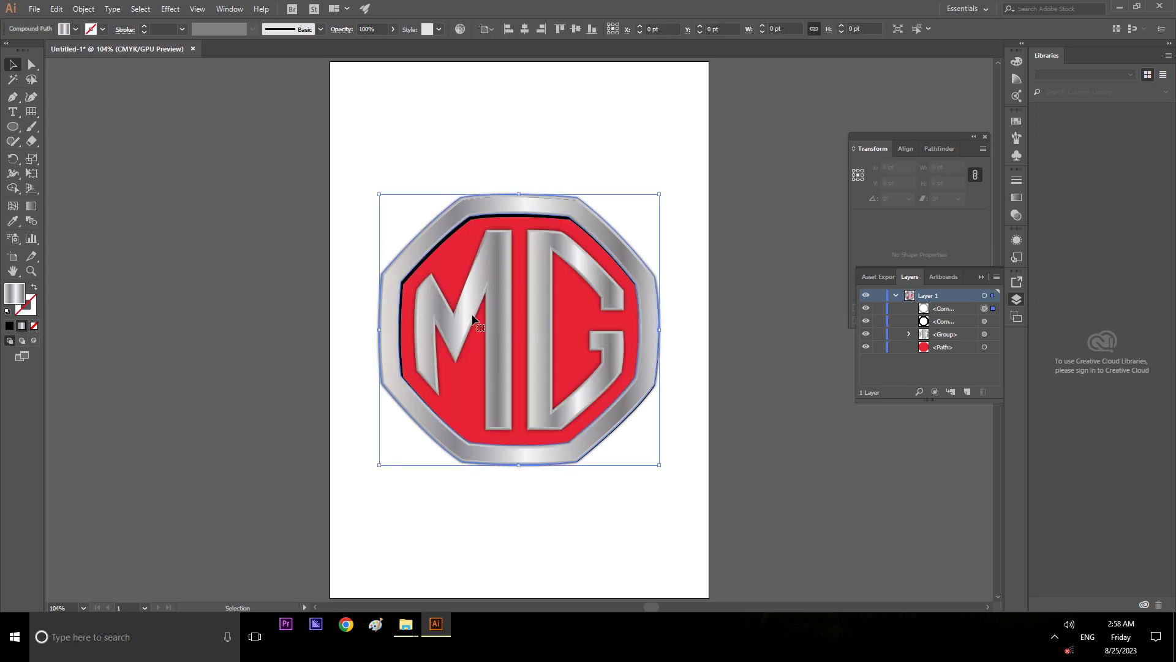
left_click(784, 299)
left_click(622, 296)
left_click(748, 283)
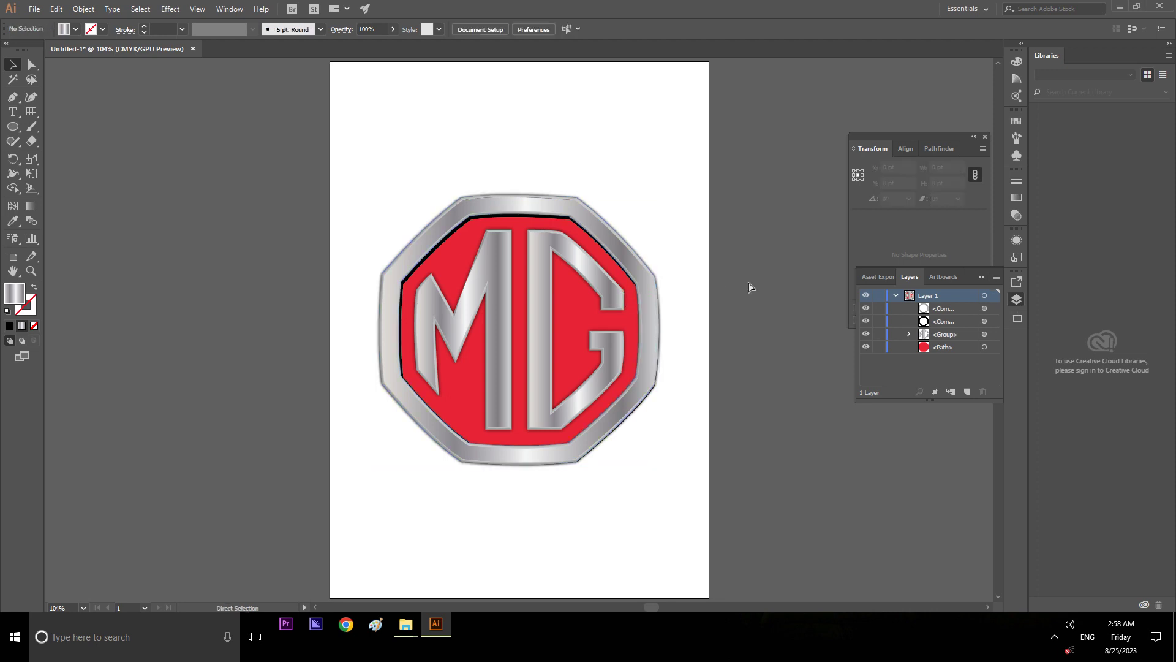
key("ctrl+y")
key("ctrl")
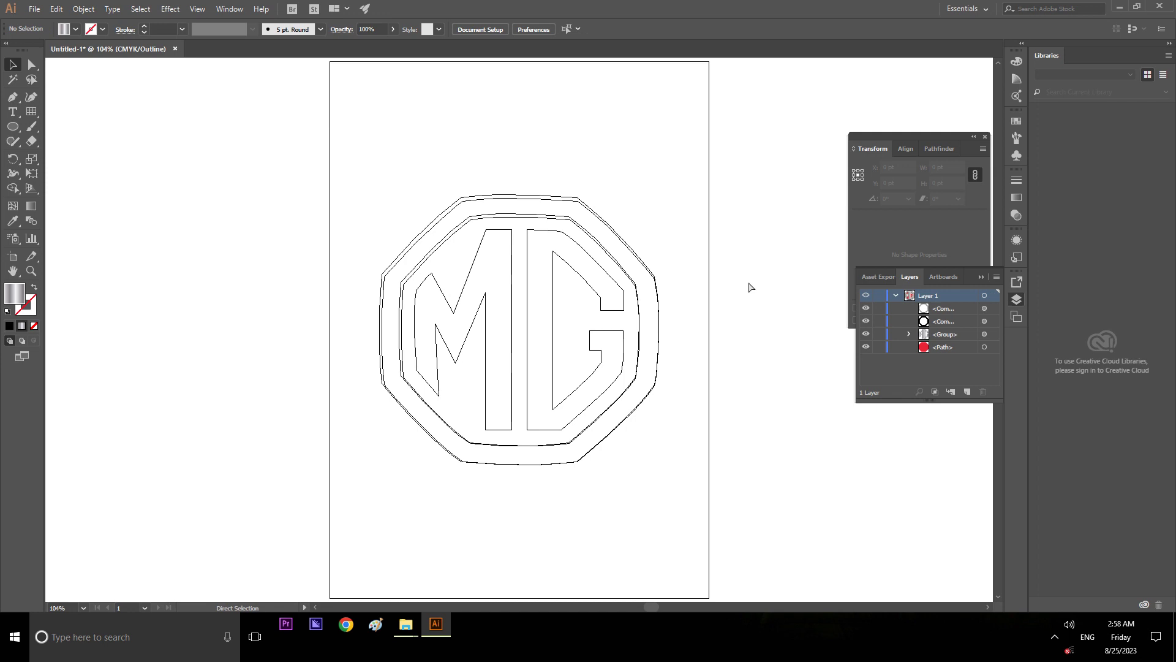
Step: Return to Preview and select the entire MG letters group (329.046 × 313.808 pt) in Layers
key("ctrl+y")
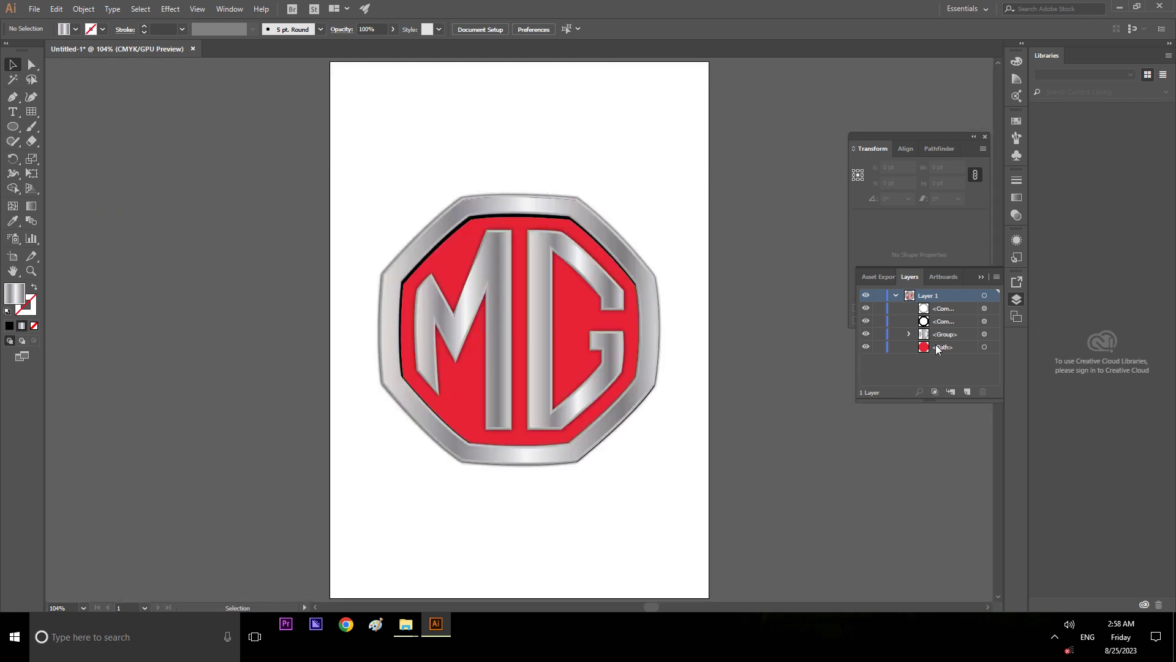
left_click(910, 334)
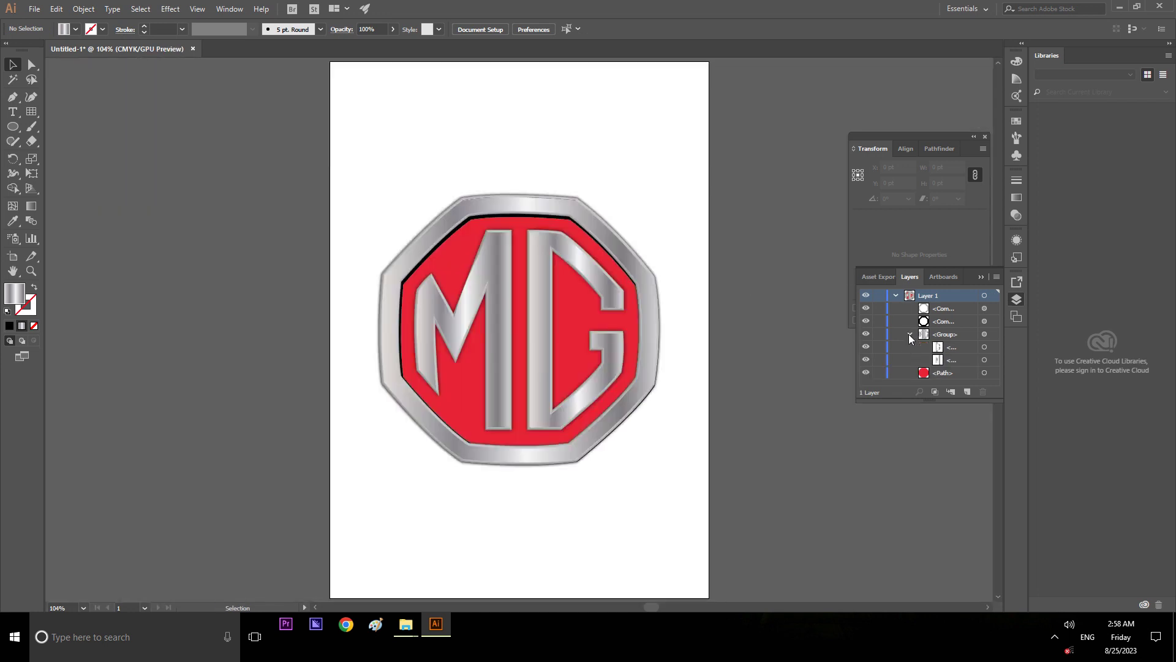
left_click(985, 348)
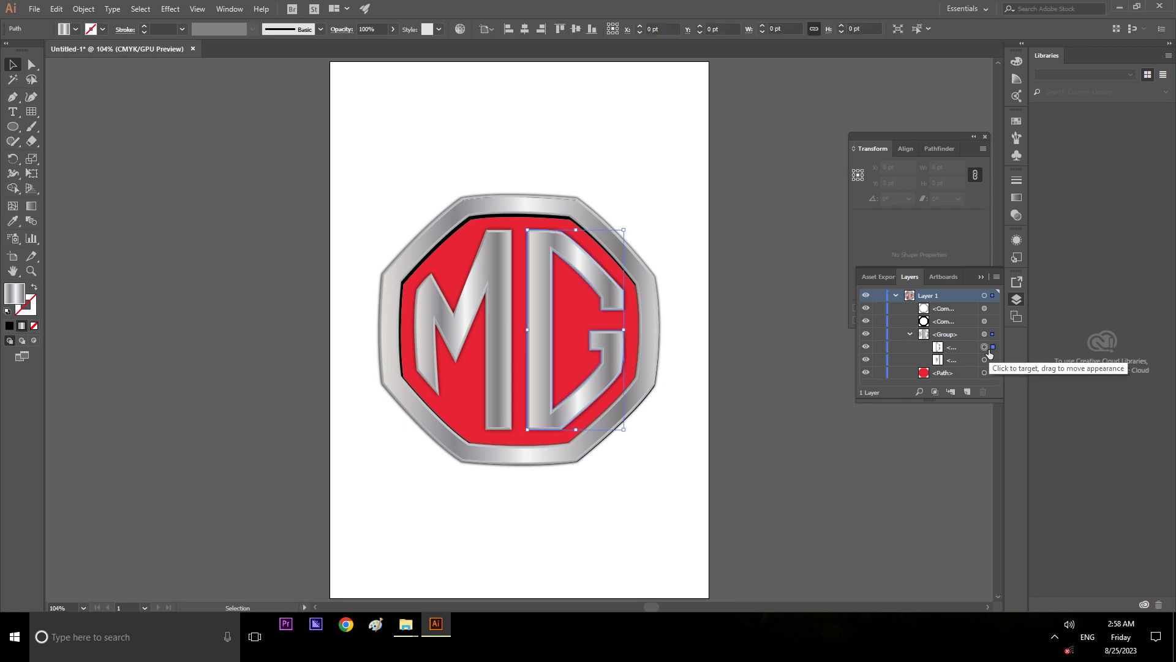
left_click(910, 335)
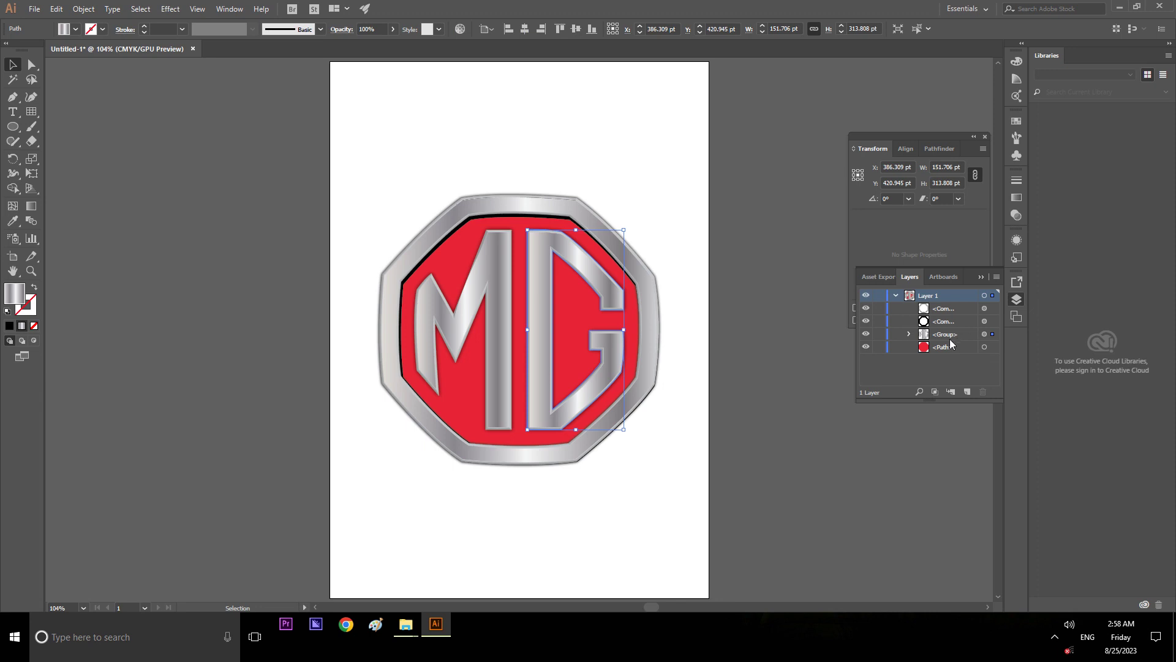
left_click(992, 334)
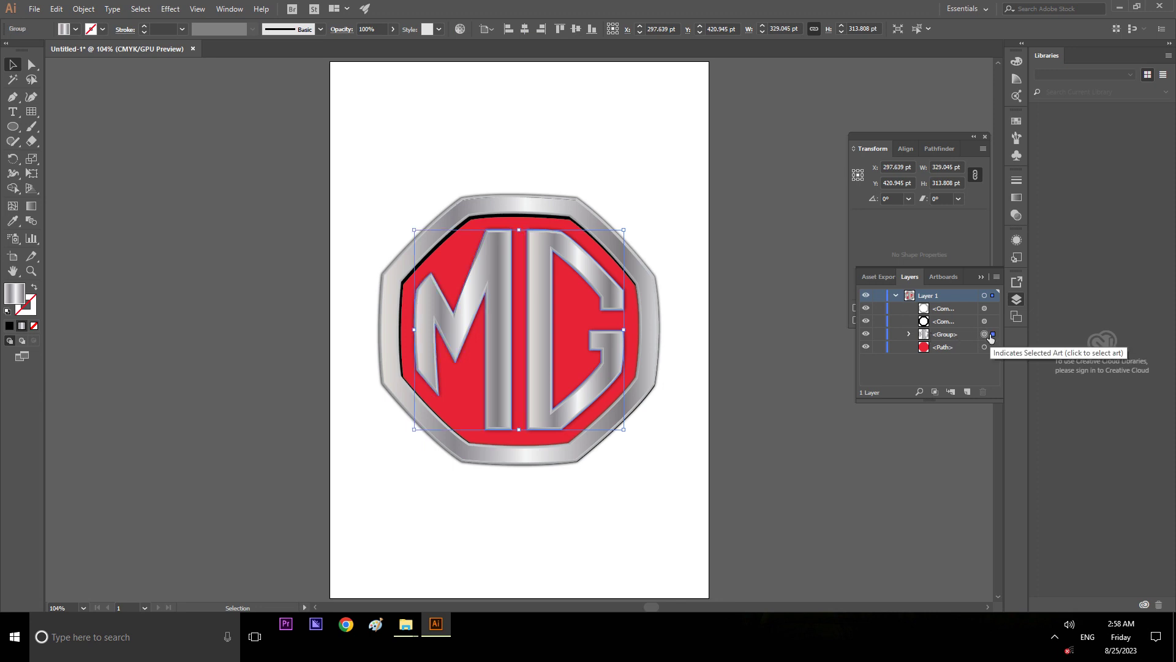
left_click(943, 278)
left_click(884, 278)
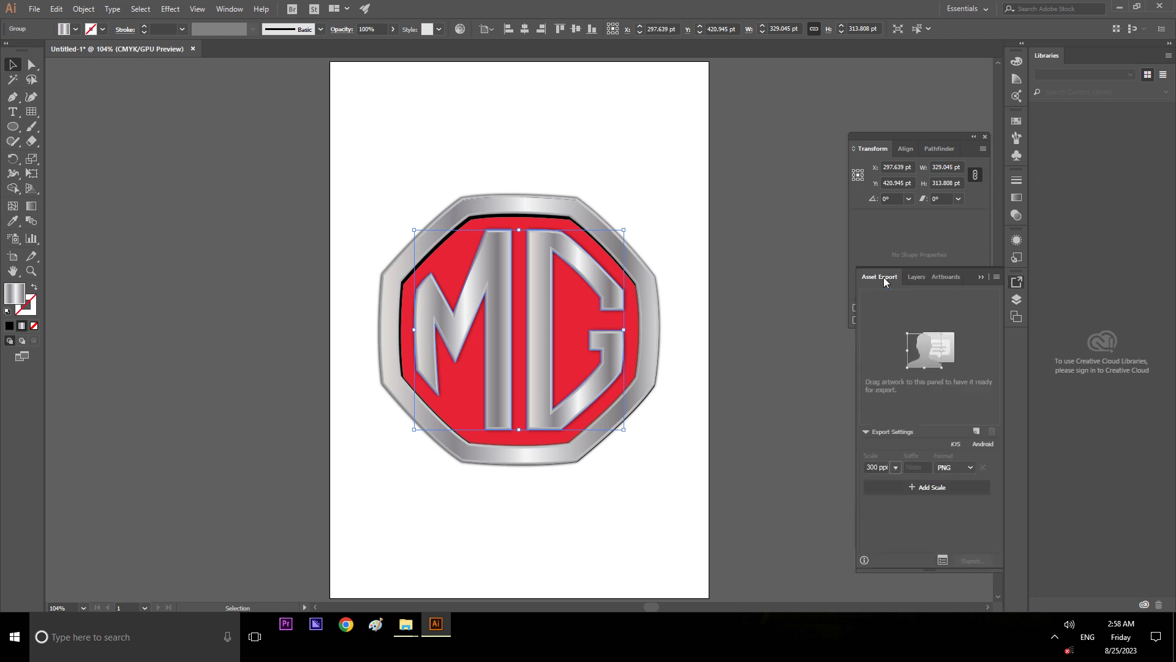
left_click(919, 278)
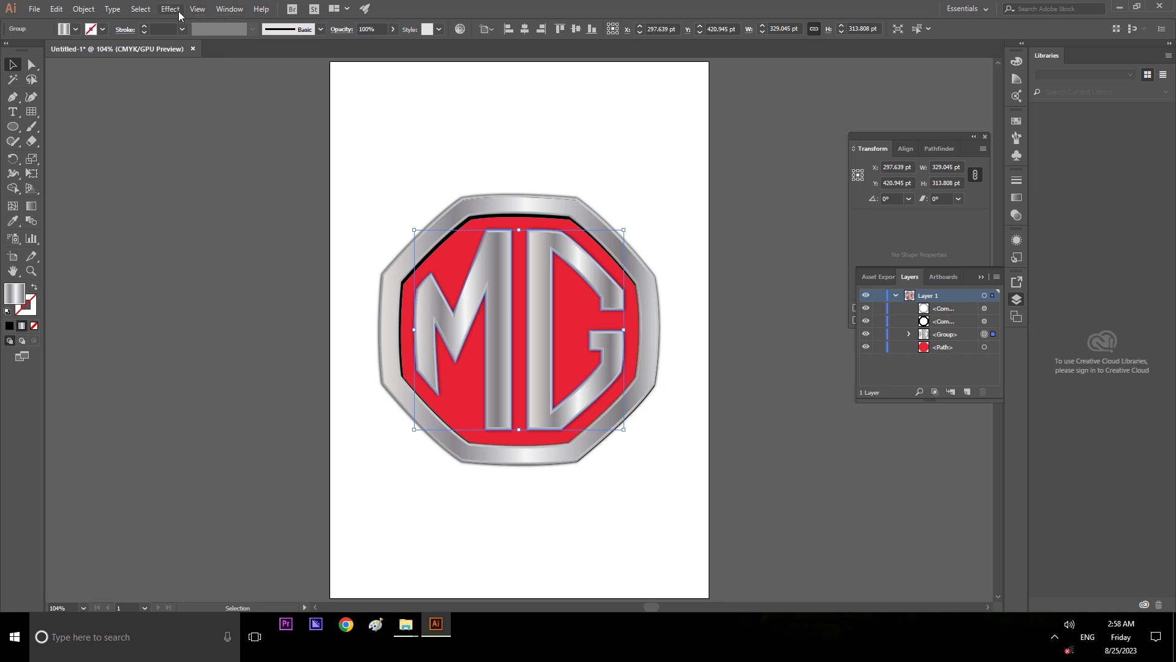
left_click(231, 10)
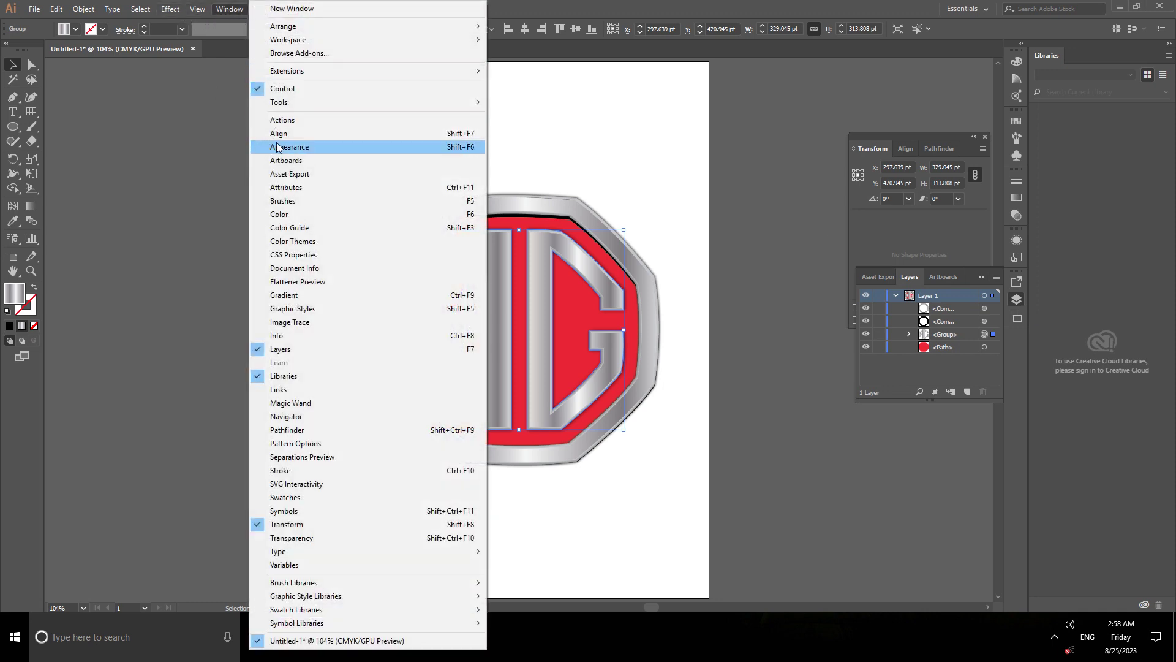
Step: Show the Appearance panel enlarged and inspect the 3D Extrude & Bevel settings without changing them
left_click(299, 147)
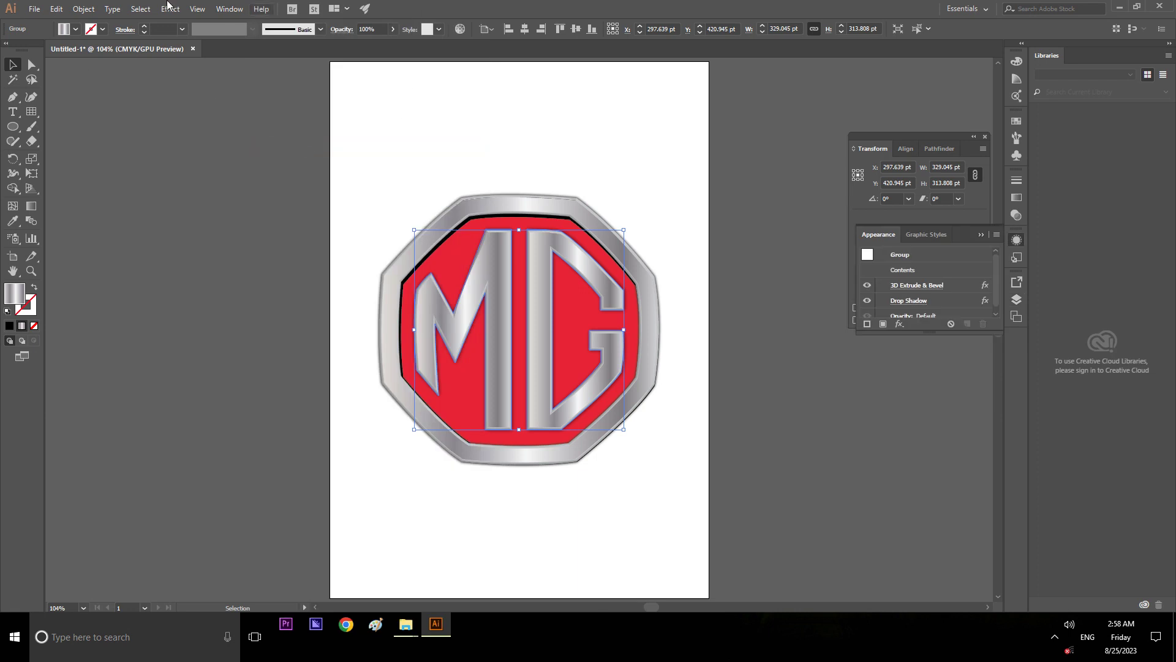
left_click_drag(935, 334, 934, 440)
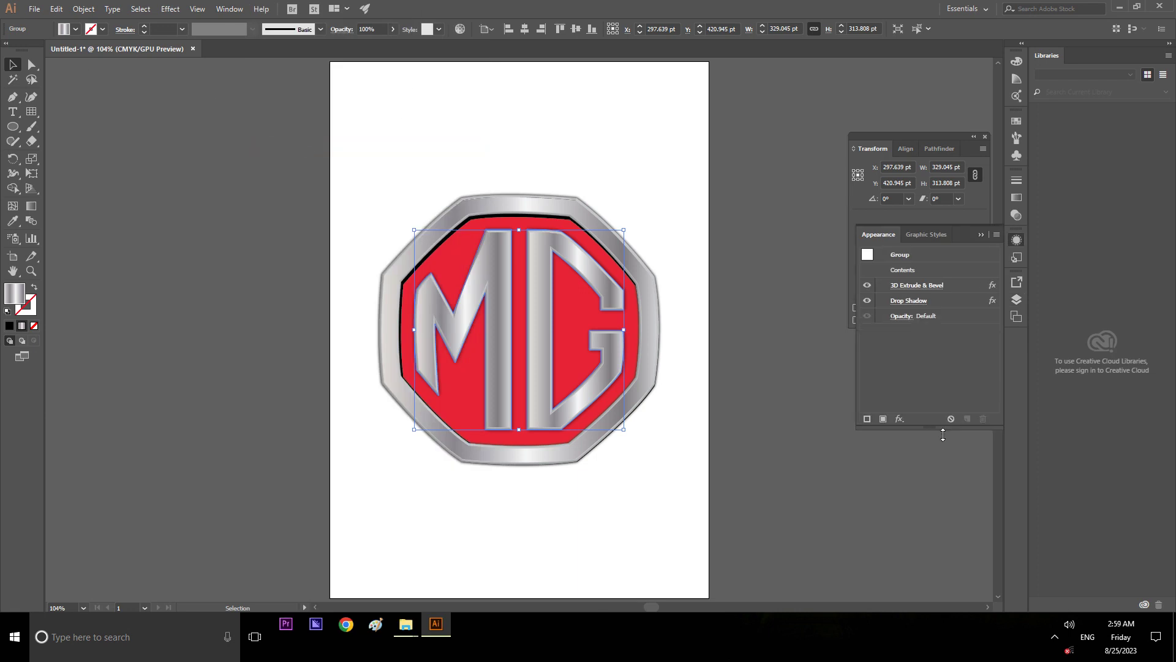
left_click(914, 285)
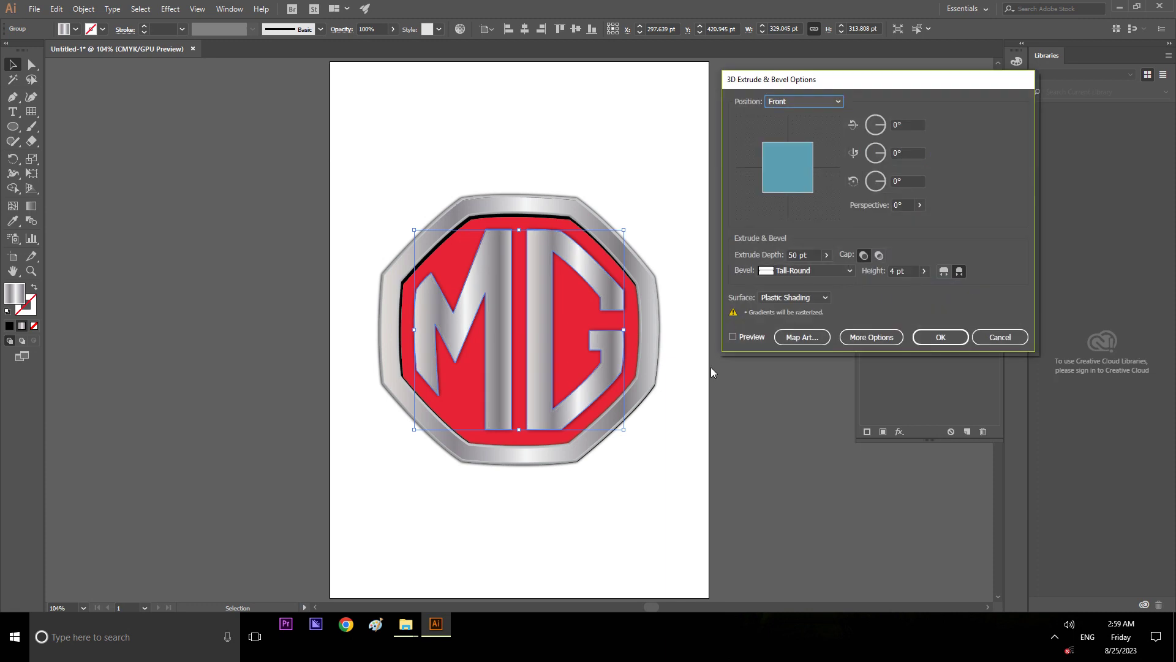
left_click(994, 338)
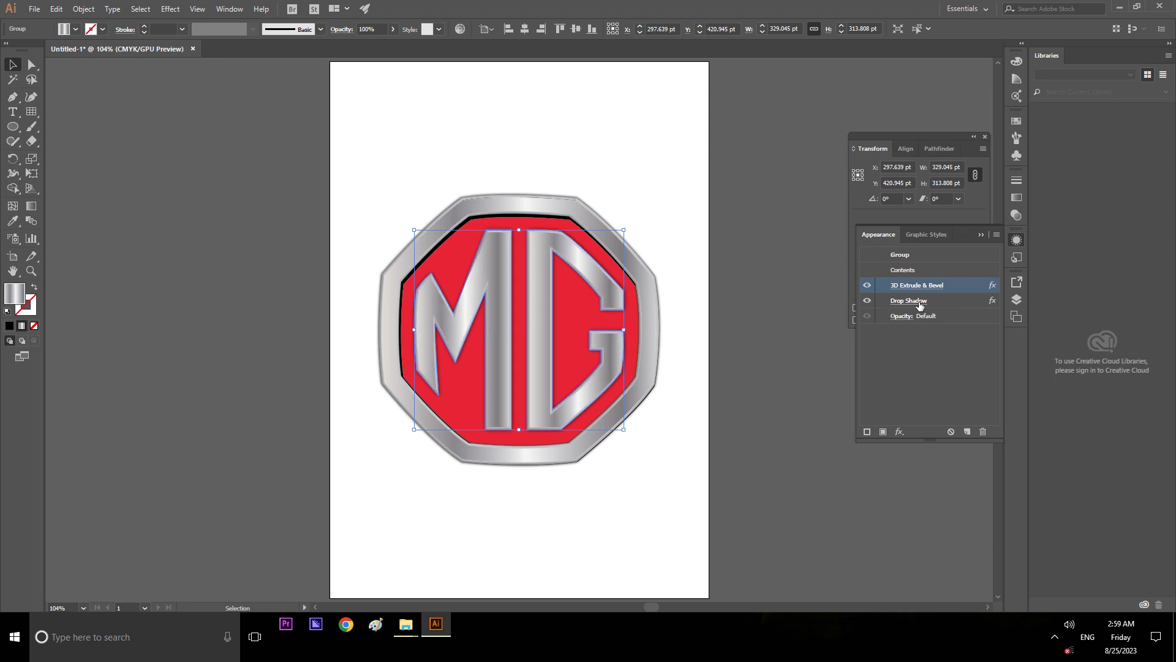
Step: In the Drop Shadow settings, set opacity to 100% and base the shadow on darkness, with preview on
left_click(919, 303)
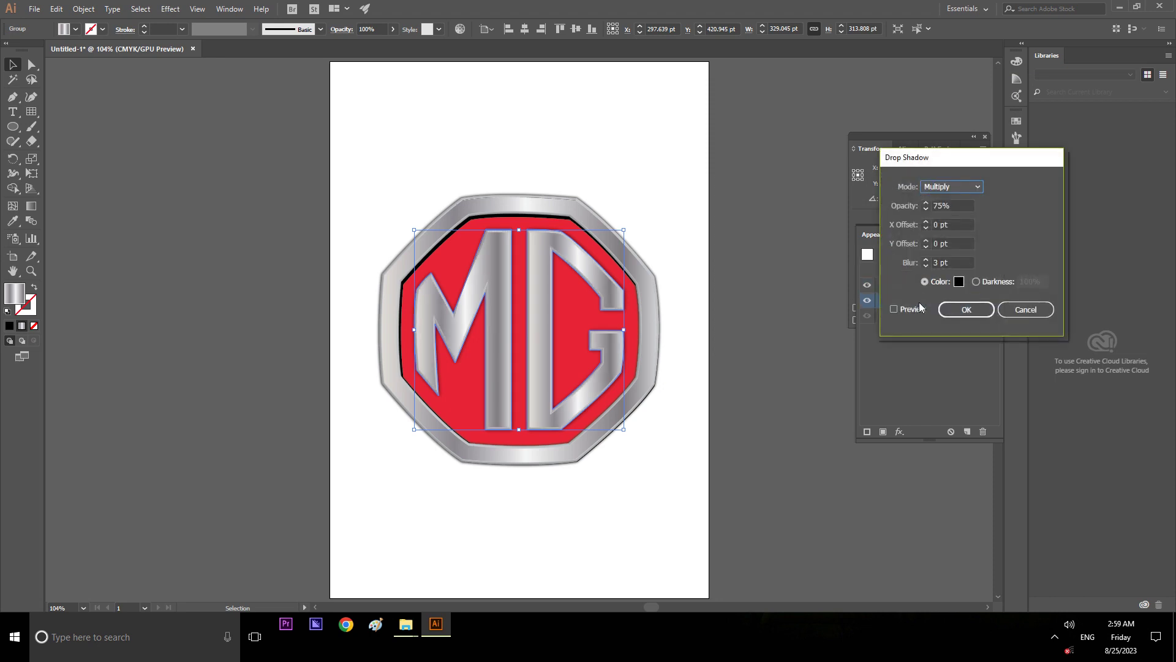
left_click(926, 265)
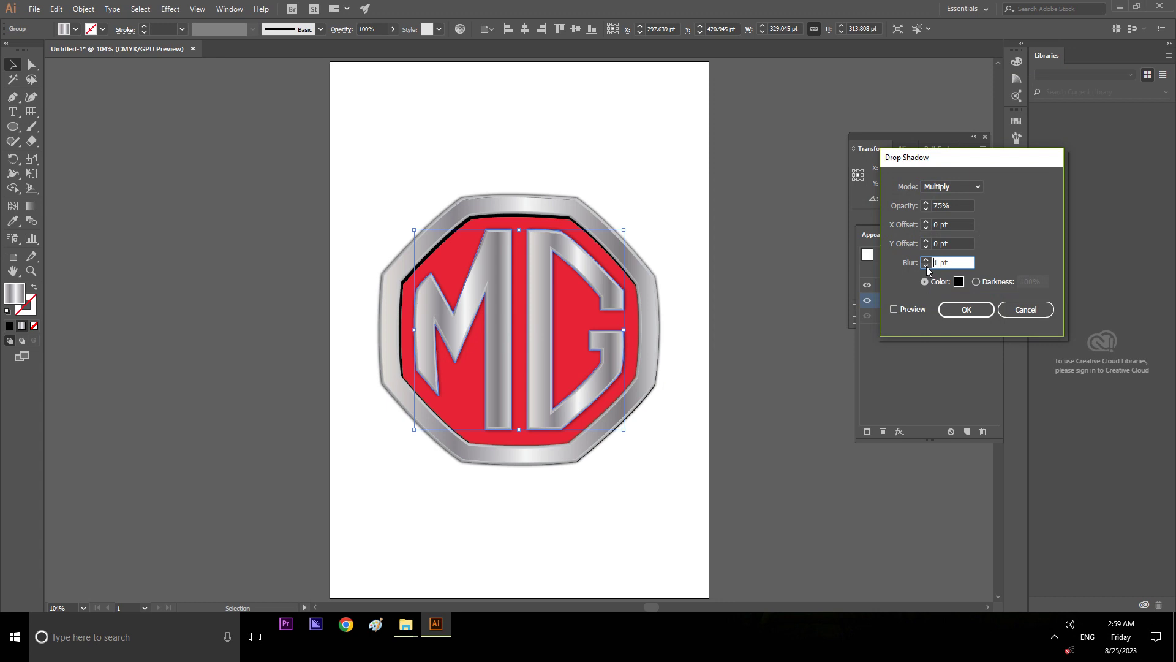
left_click(895, 308)
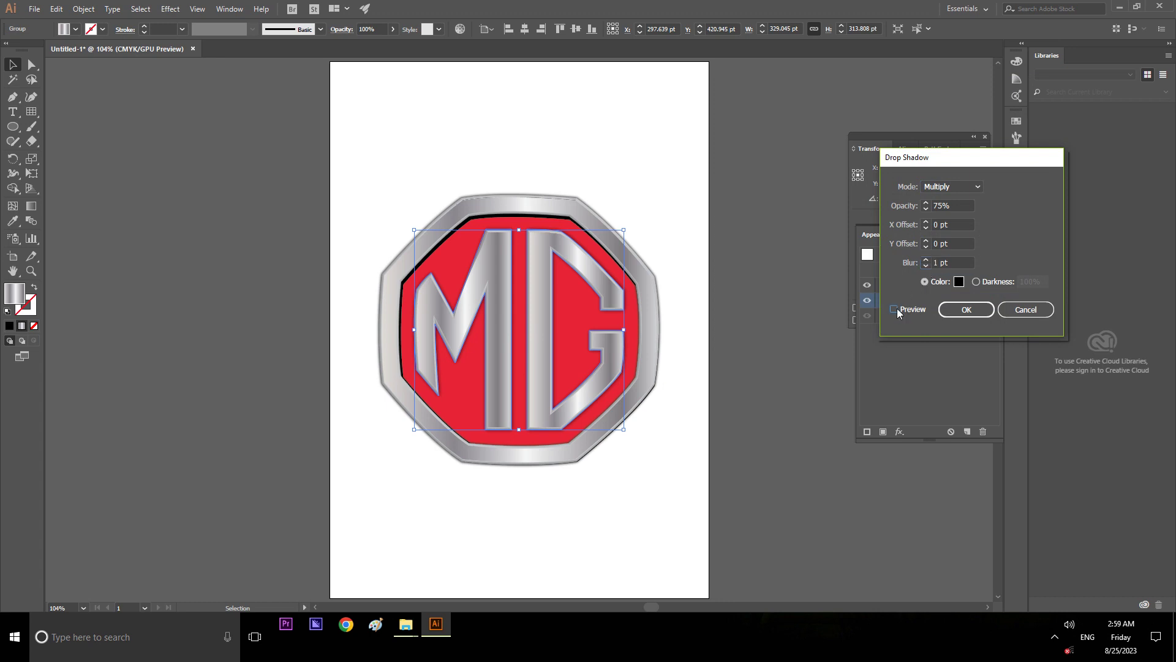
left_click(928, 264)
left_click(927, 259)
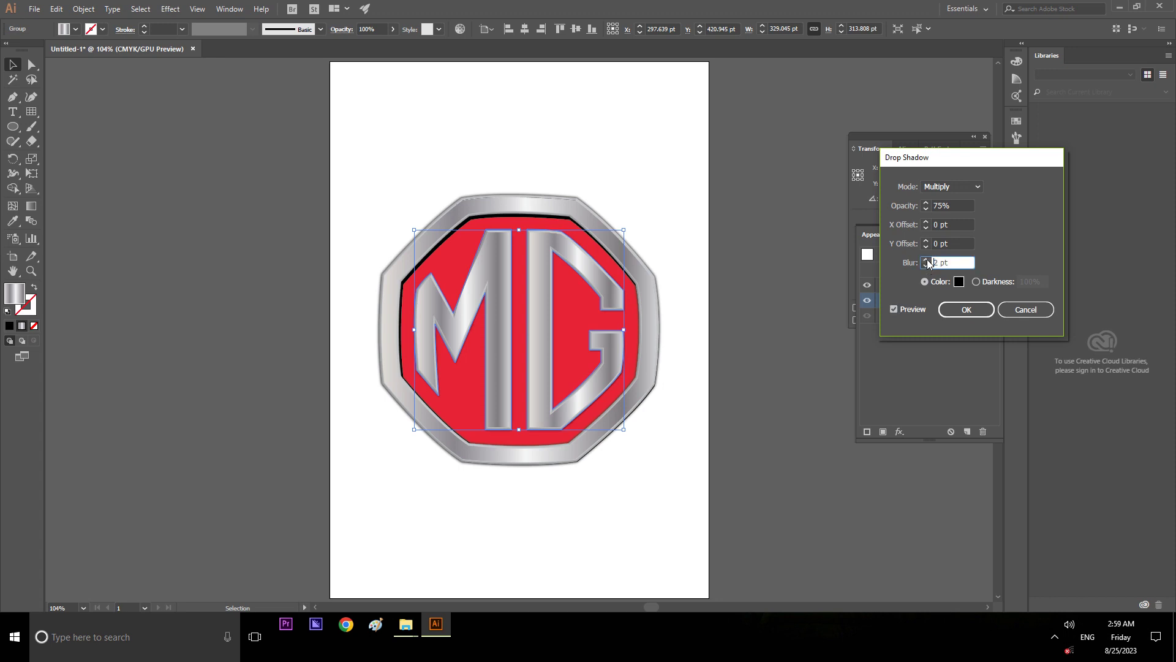
left_click(961, 205)
type("100")
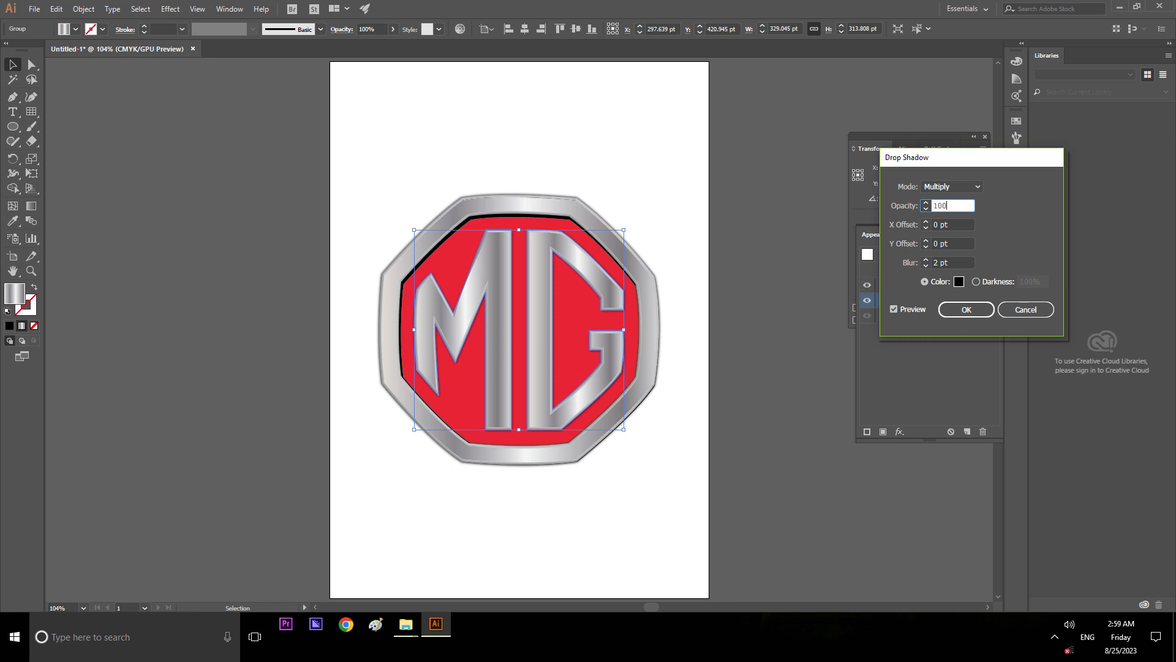
key("Tab")
key("Tab")
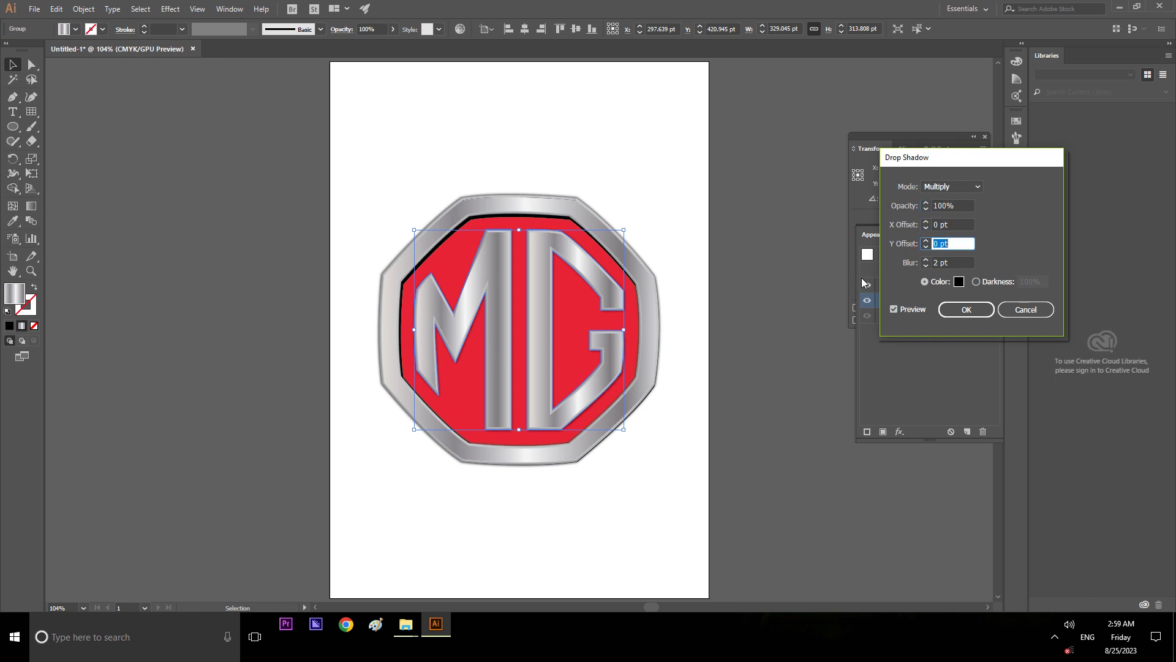
key("Tab")
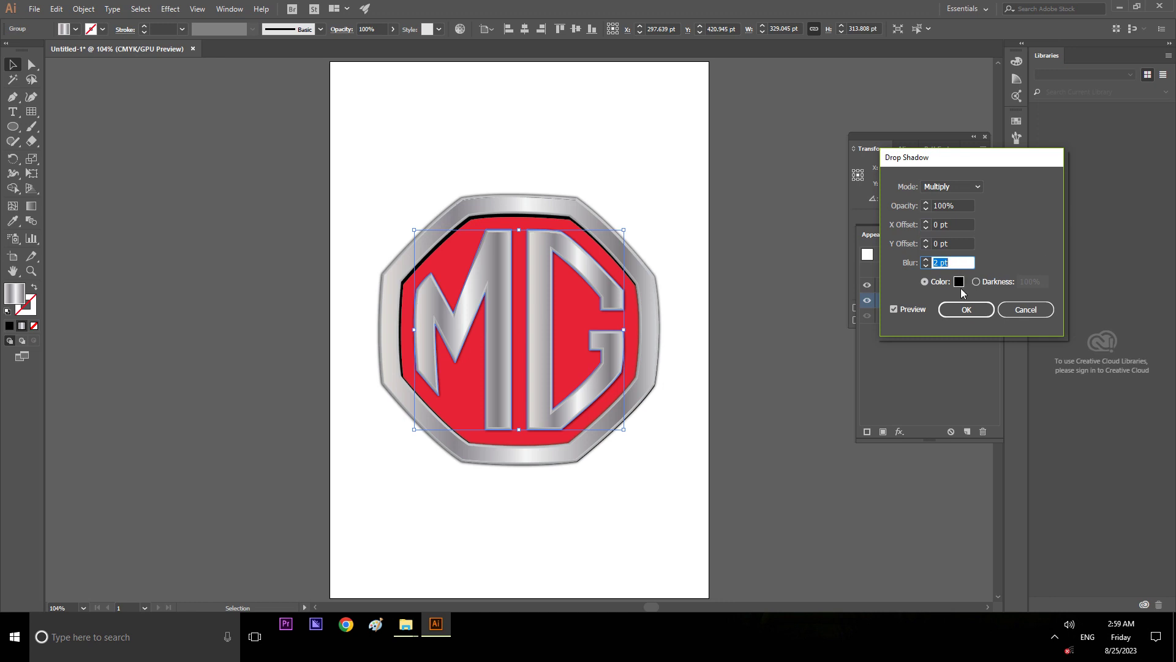
left_click(981, 285)
left_click(979, 283)
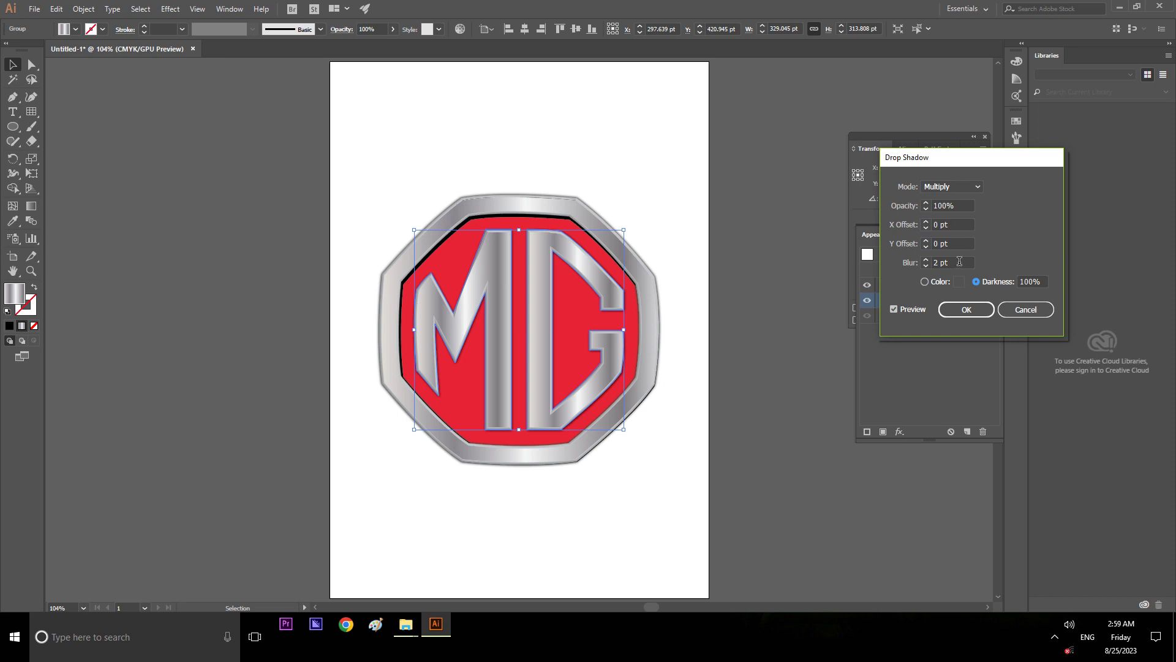
Step: Set the drop shadow blur to 4 pt
left_click(959, 261)
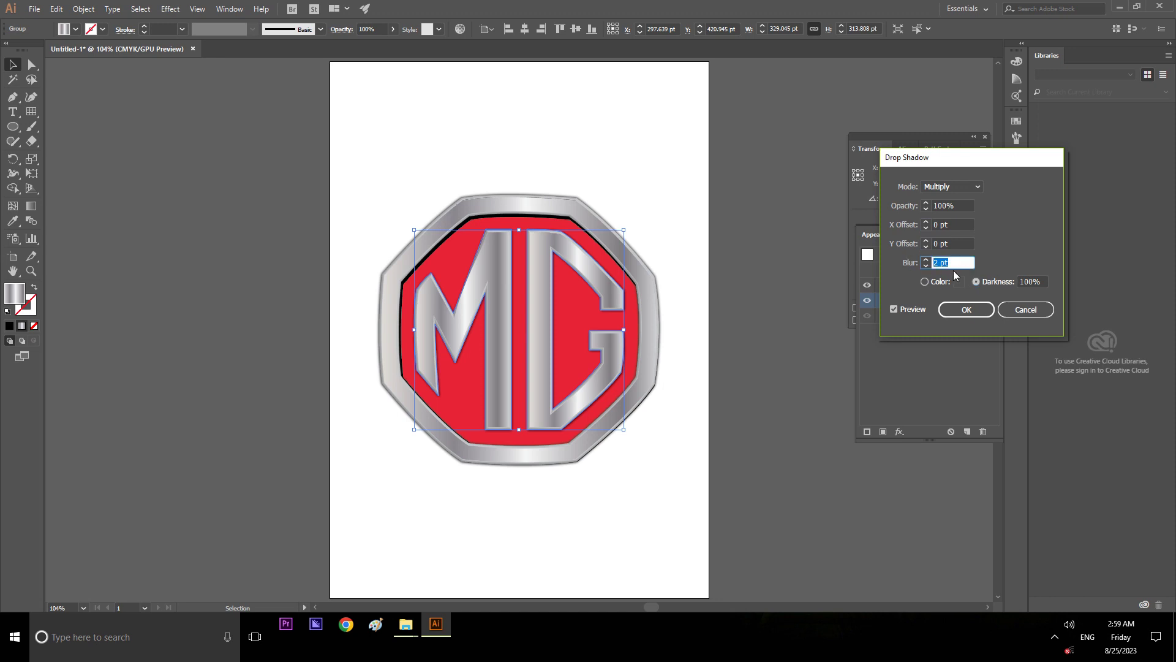
type("3")
key("Tab")
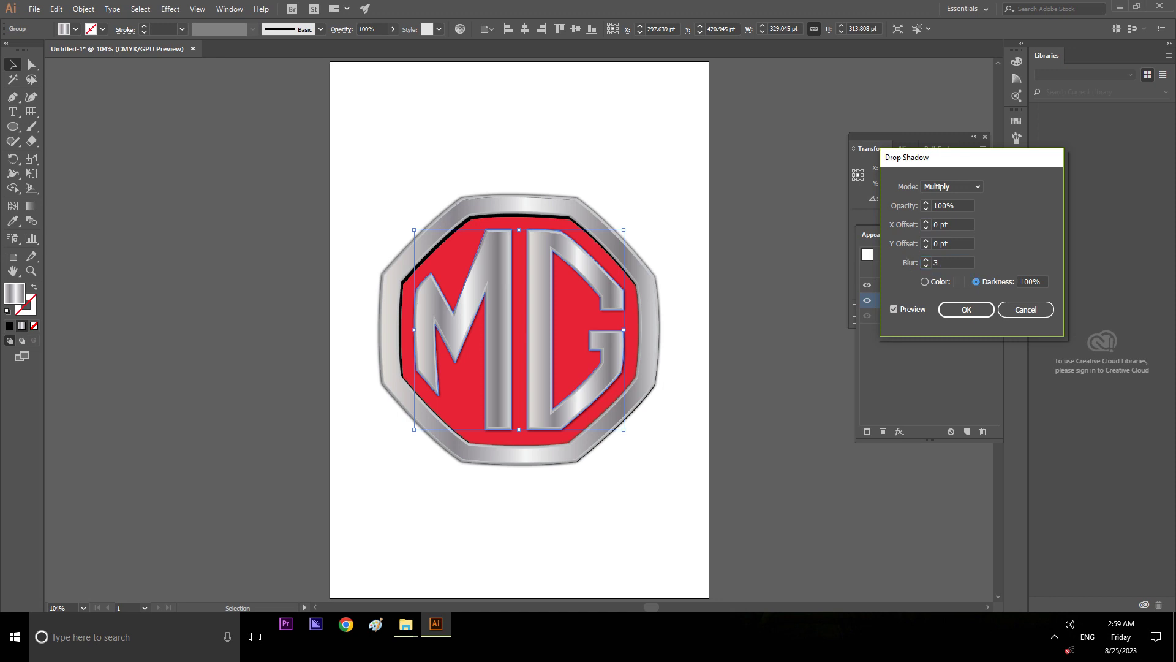
key("Tab")
key("shift+Tab")
key("shift+Tab")
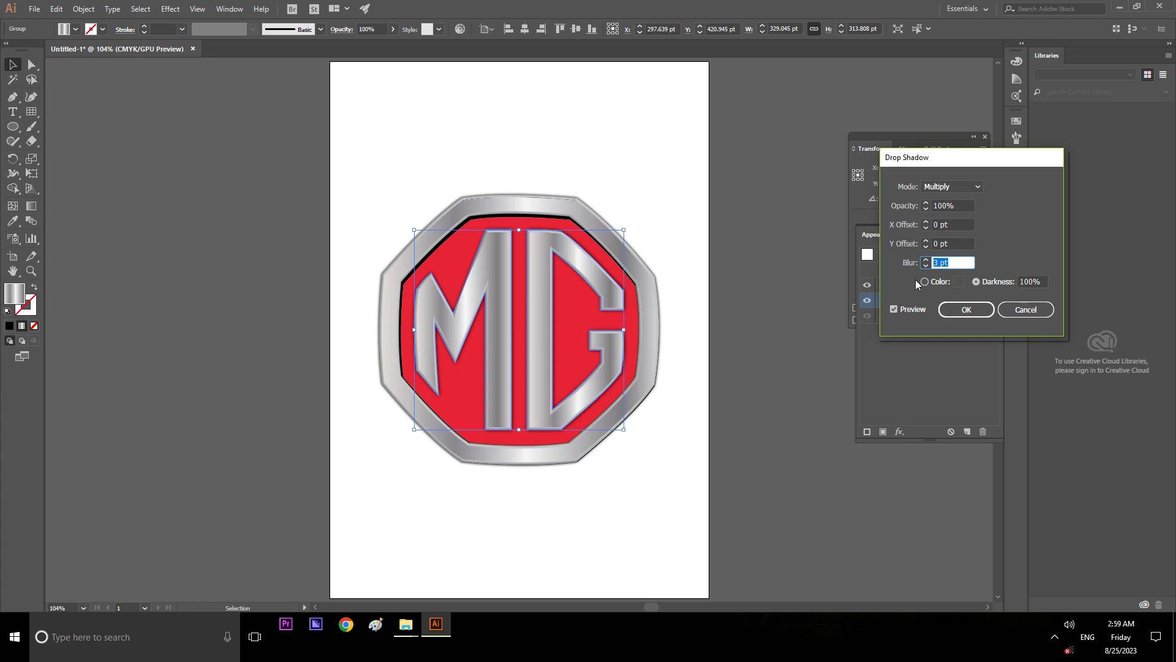
key("Tab")
key("Tab")
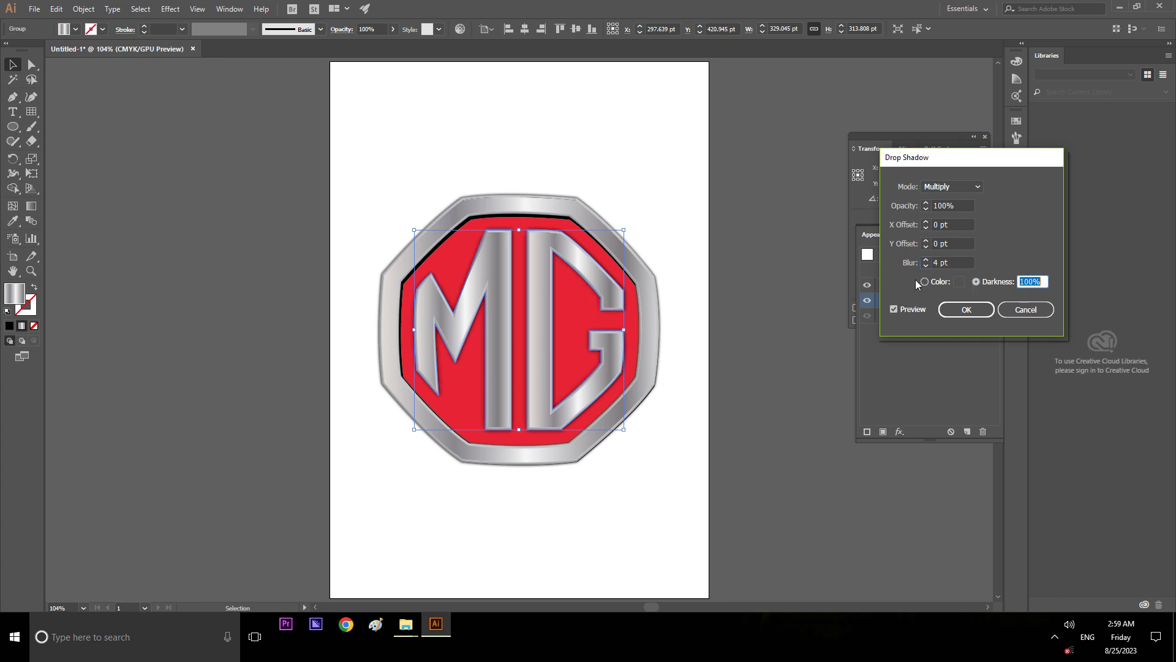
left_click(961, 263)
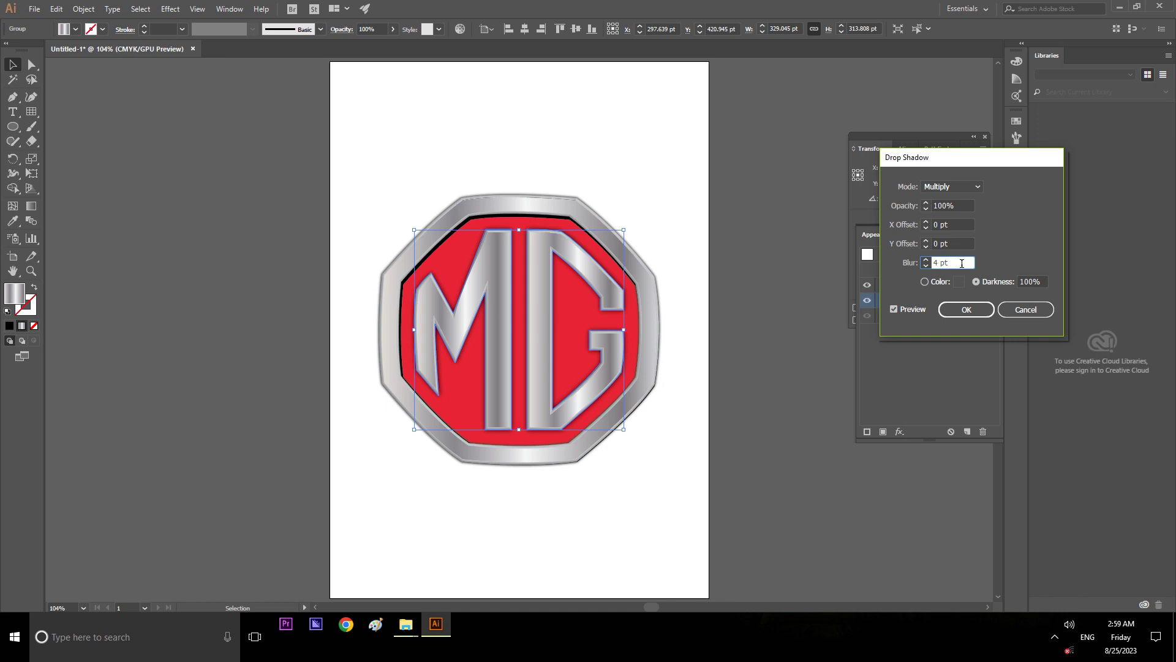
Step: Set X and Y shadow offsets to 2 pt, apply the shadow, and deselect
left_click(926, 247)
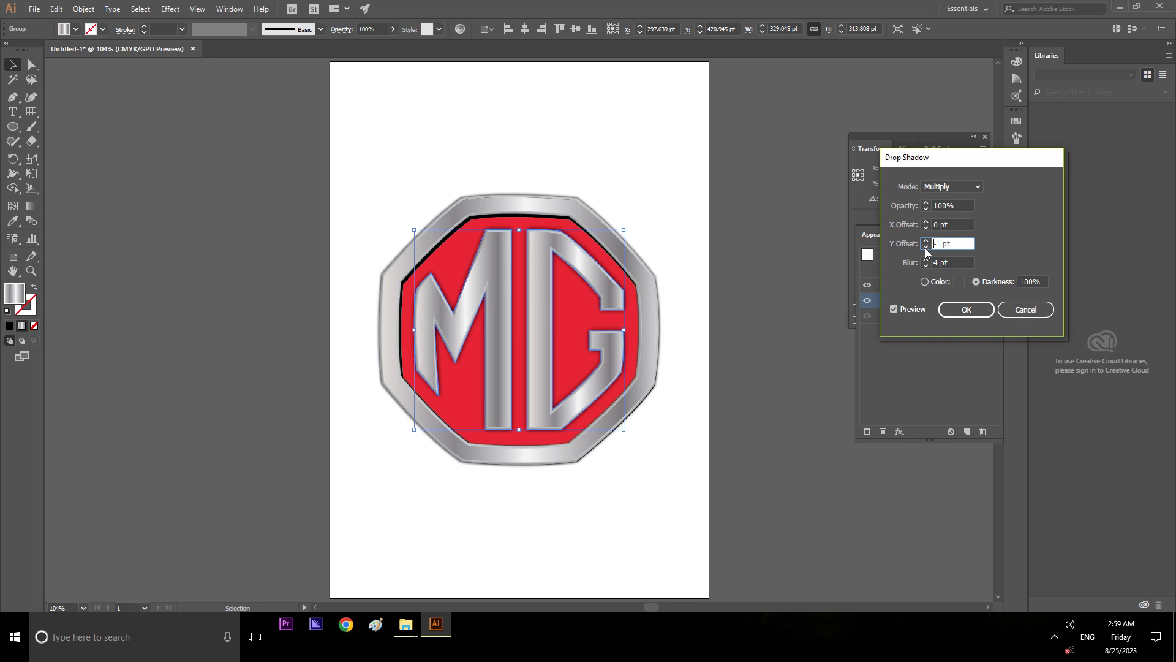
left_click(926, 248)
left_click(926, 247)
left_click(926, 242)
left_click(925, 242)
left_click(927, 242)
left_click(925, 242)
left_click(926, 242)
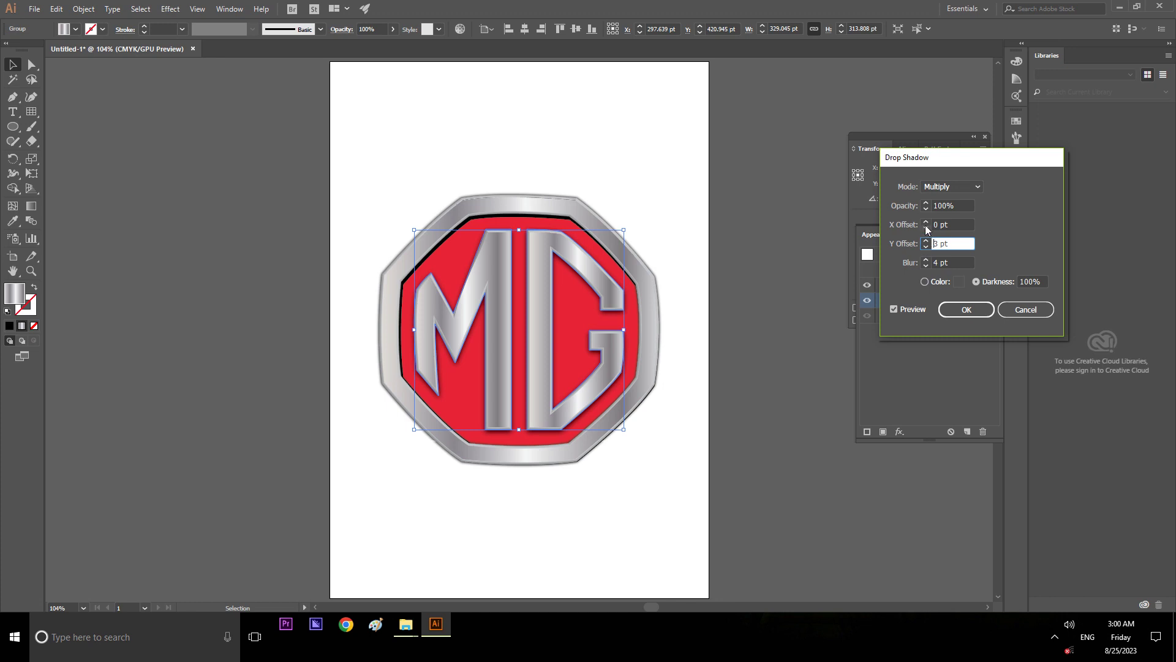
left_click(925, 225)
left_click(927, 223)
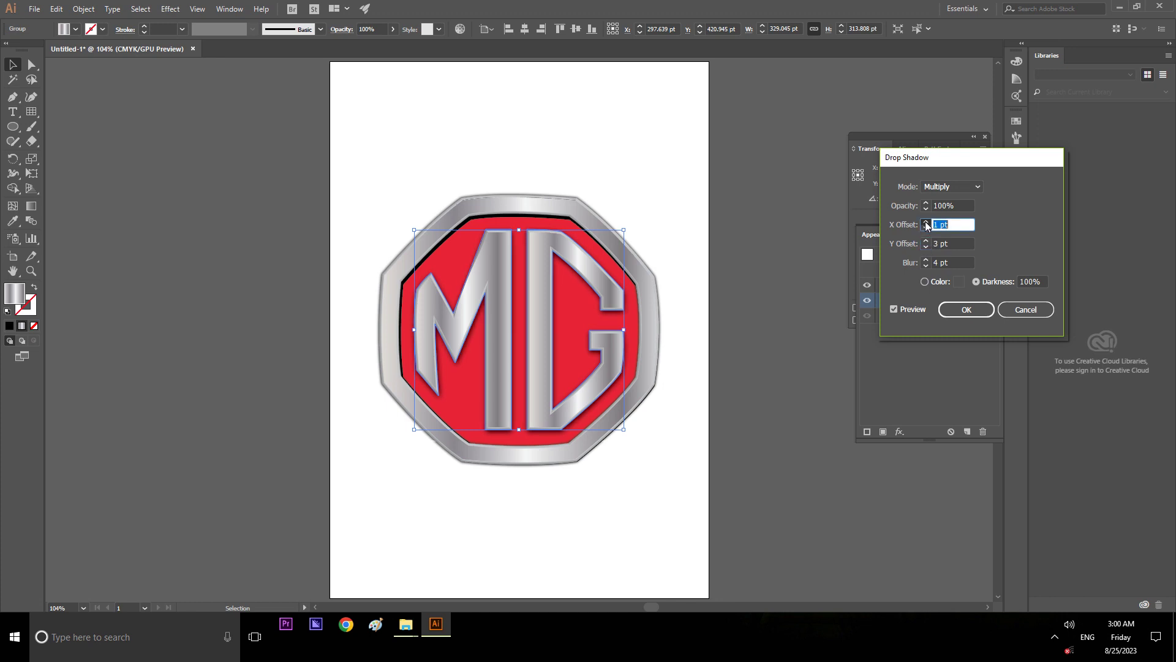
left_click(926, 223)
left_click(926, 223)
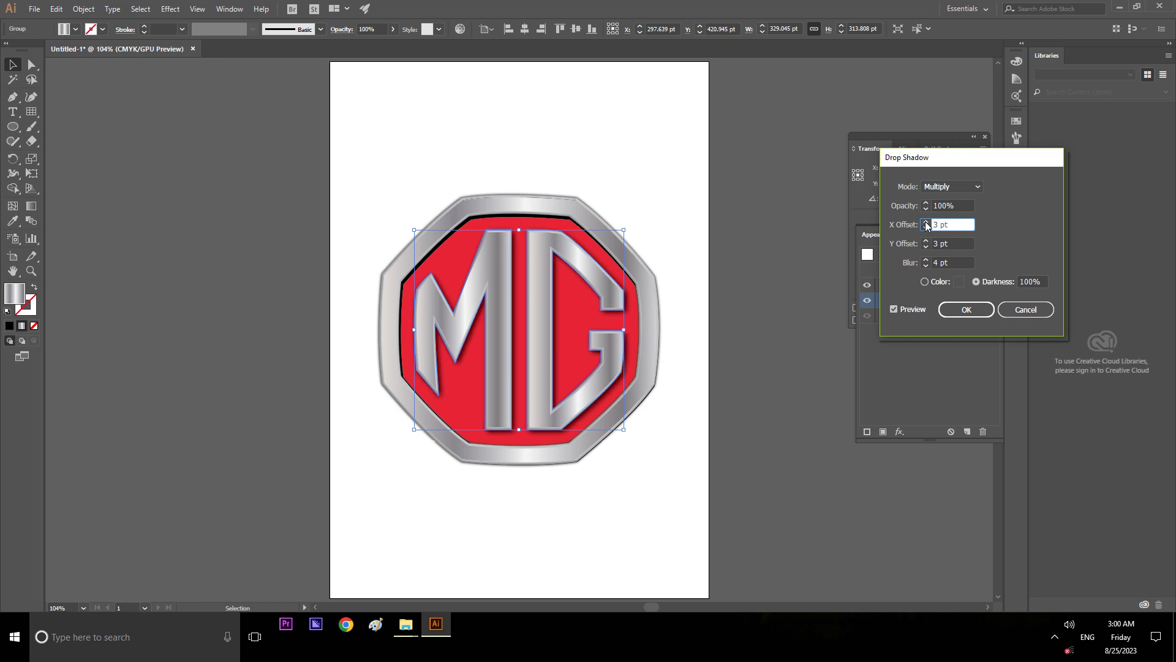
left_click(926, 231)
left_click(926, 229)
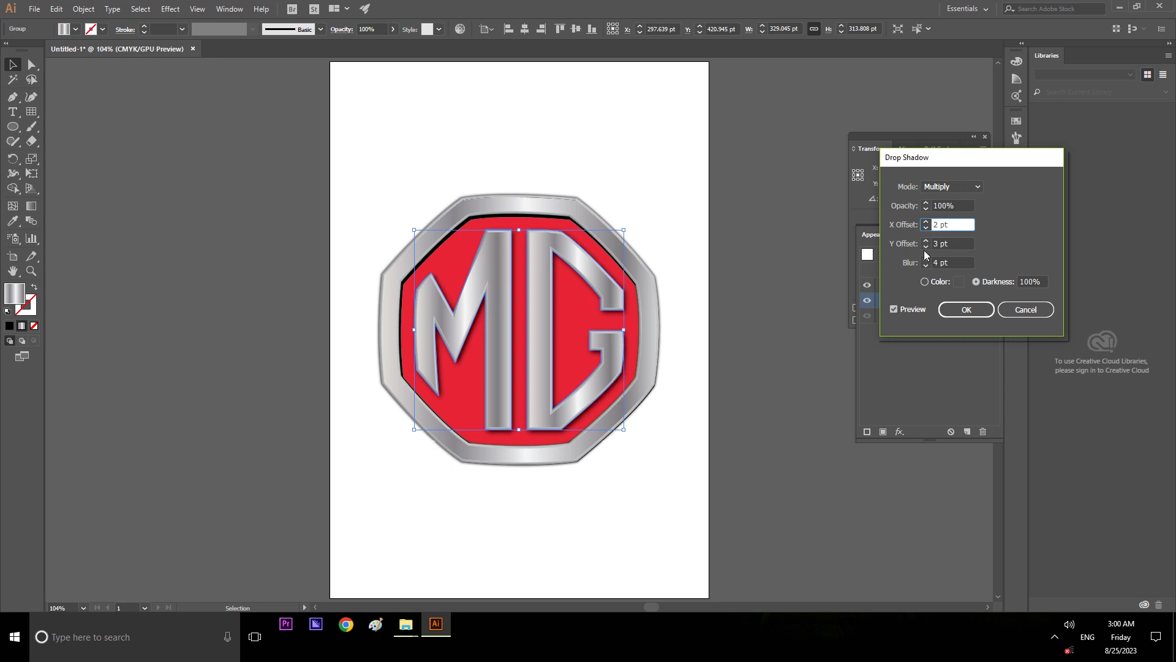
left_click(925, 248)
left_click(926, 248)
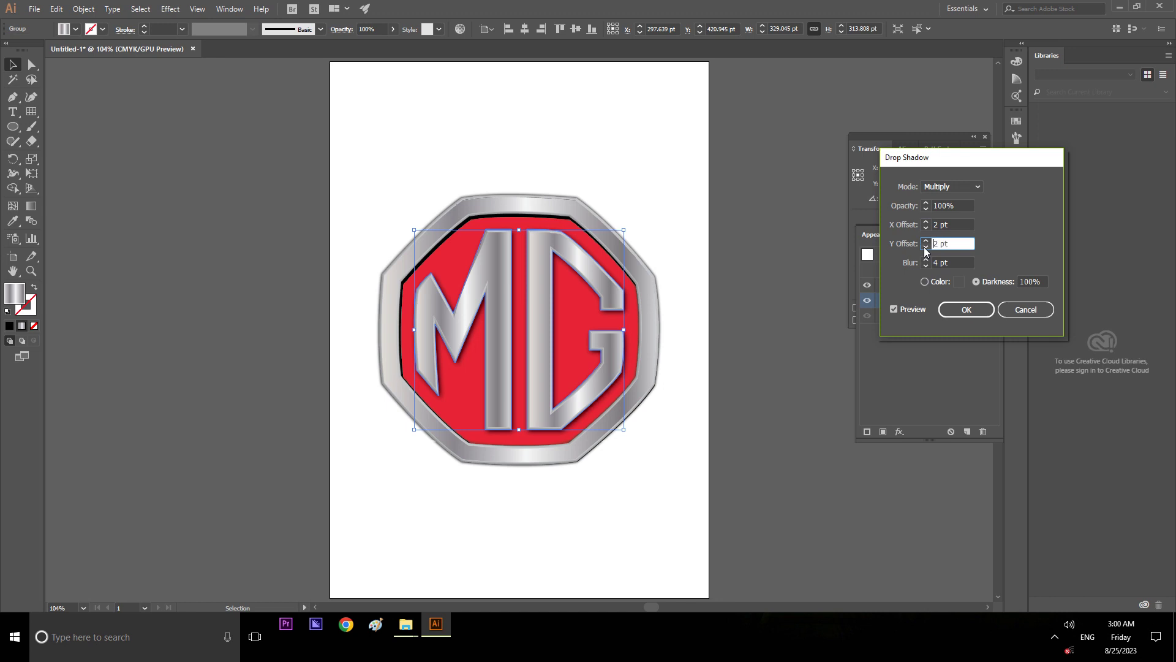
left_click(979, 311)
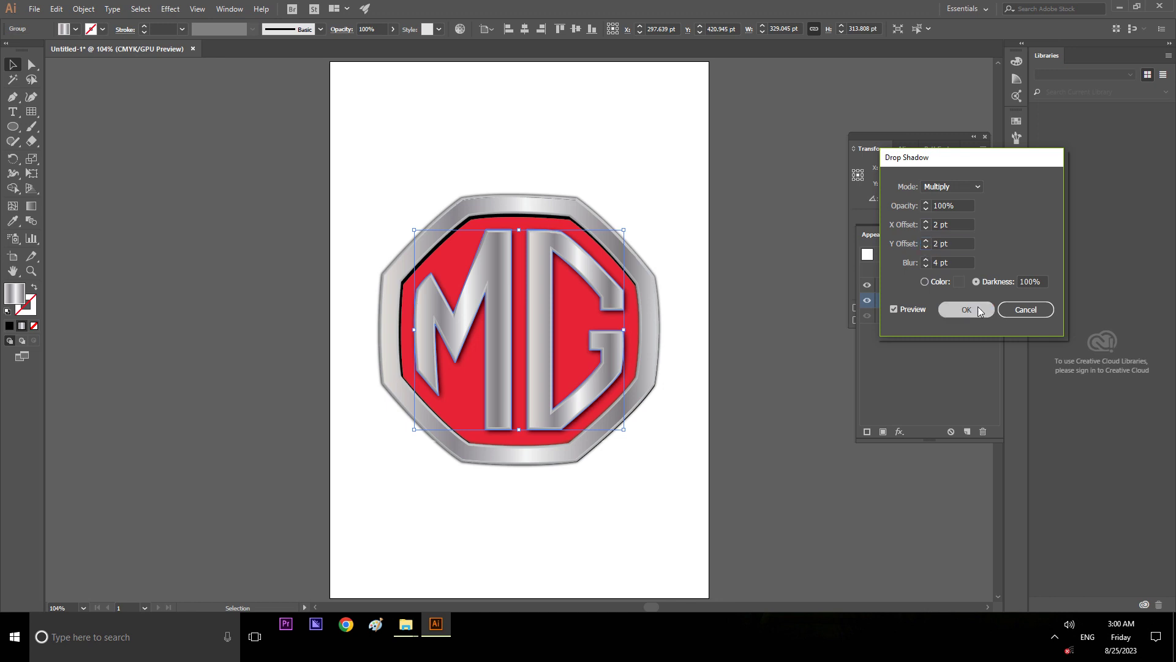
left_click(801, 364)
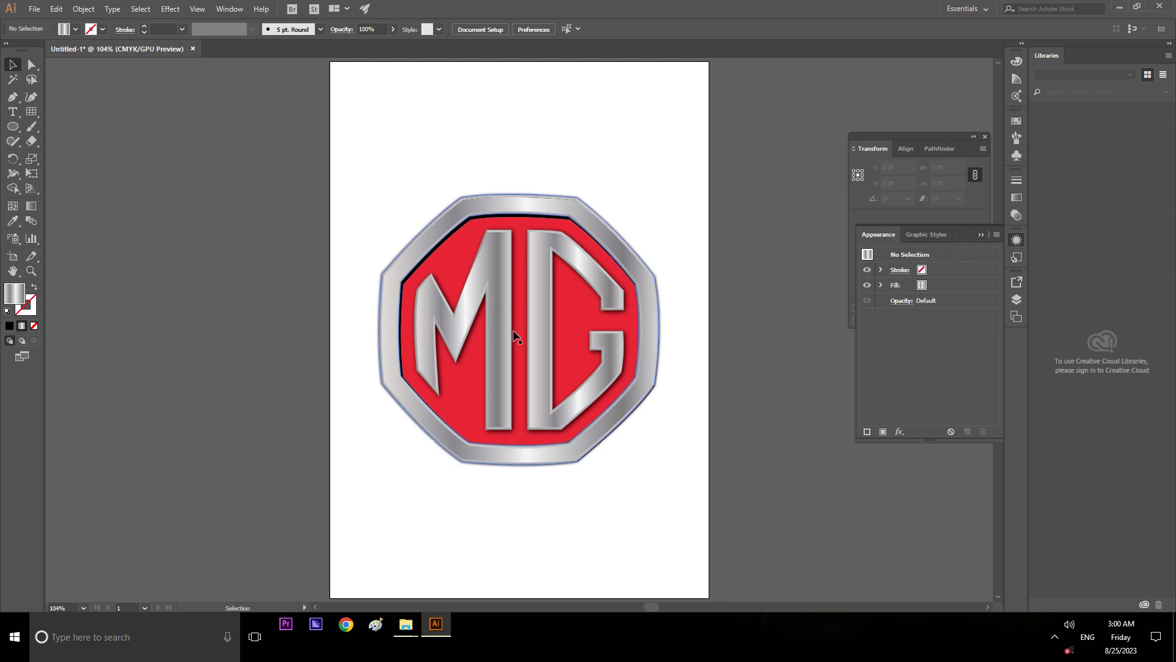
Step: Select the emblem, then target the red octagon's <Path> layer in the Layers panel
left_click(463, 237)
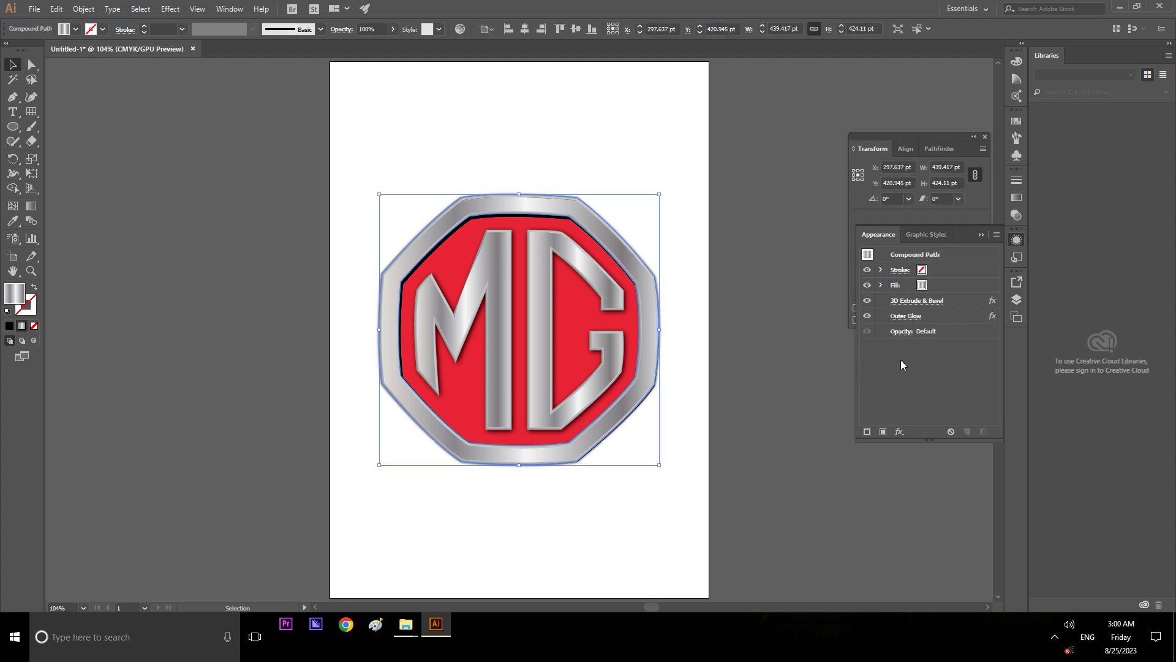
left_click(933, 140)
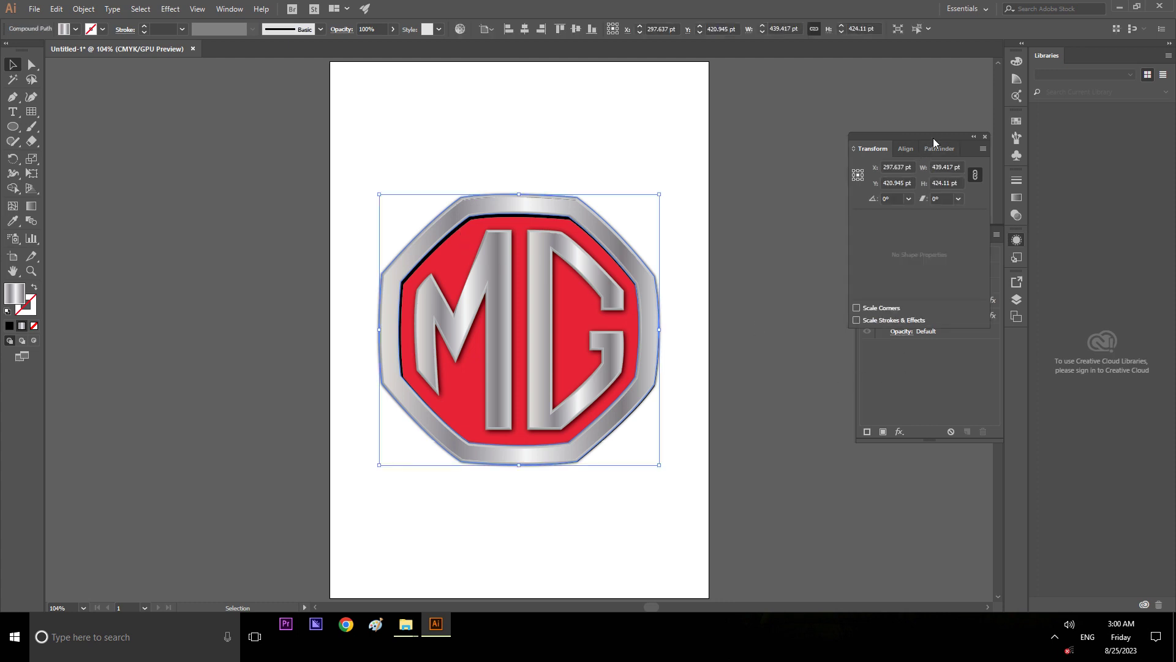
left_click(921, 331)
left_click(926, 234)
left_click(878, 234)
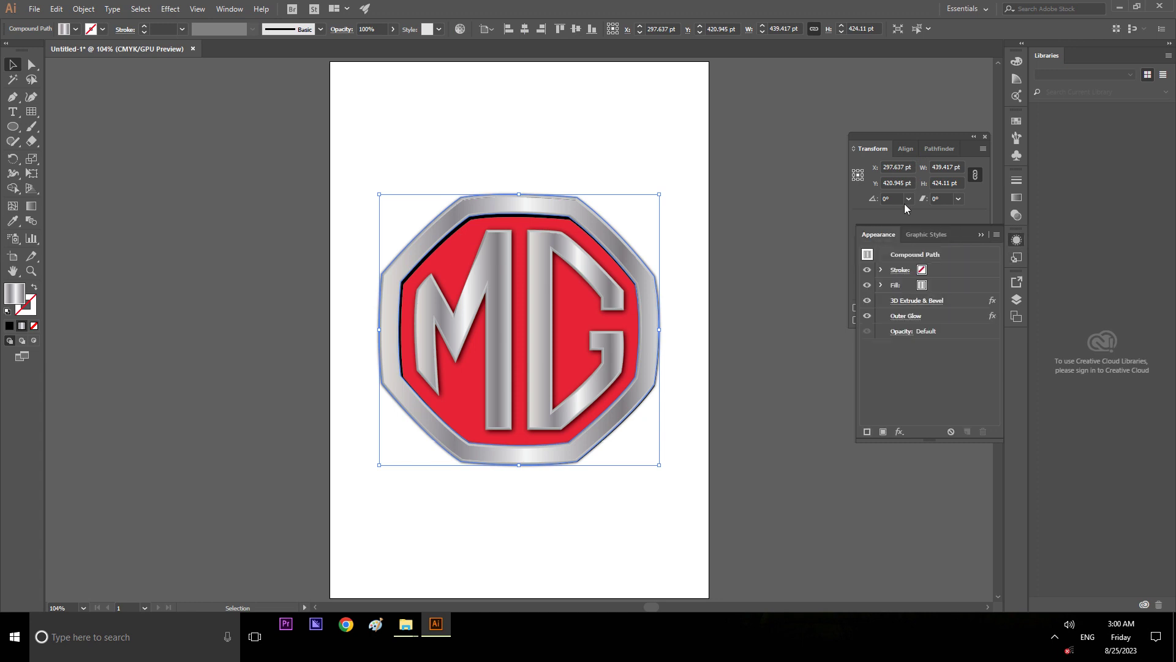
left_click(905, 147)
left_click(909, 149)
left_click(875, 150)
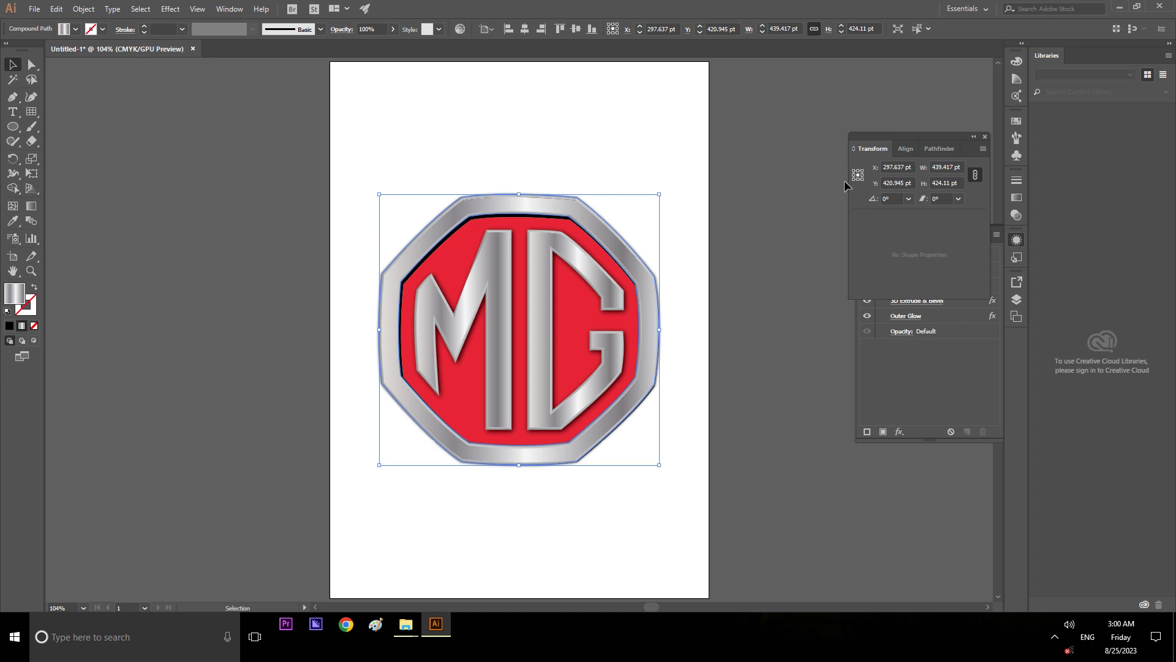
key("F7")
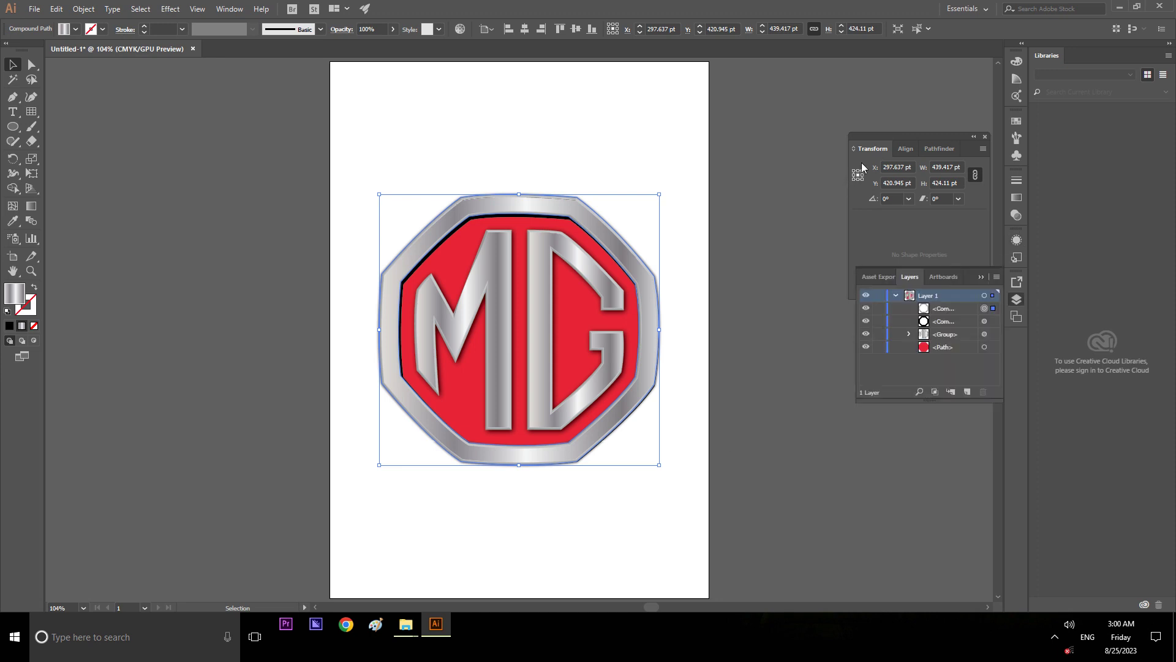
left_click(985, 347)
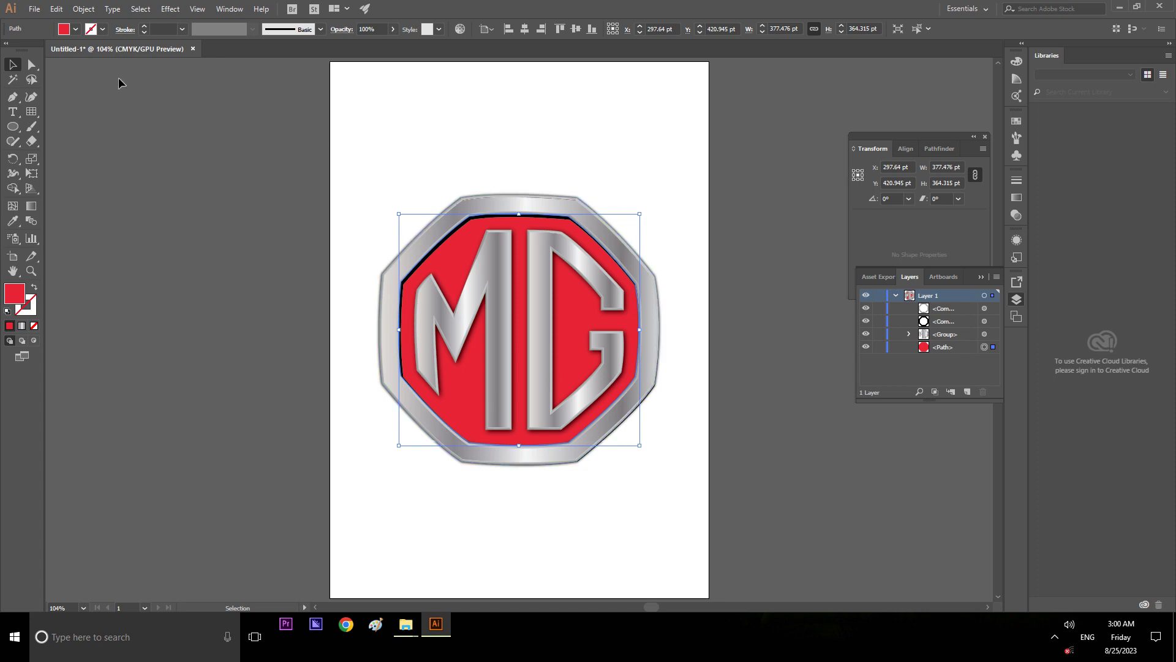
Step: Set the red octagon fill's black (K) to 3% in the Color Picker, then deselect
left_click(75, 30)
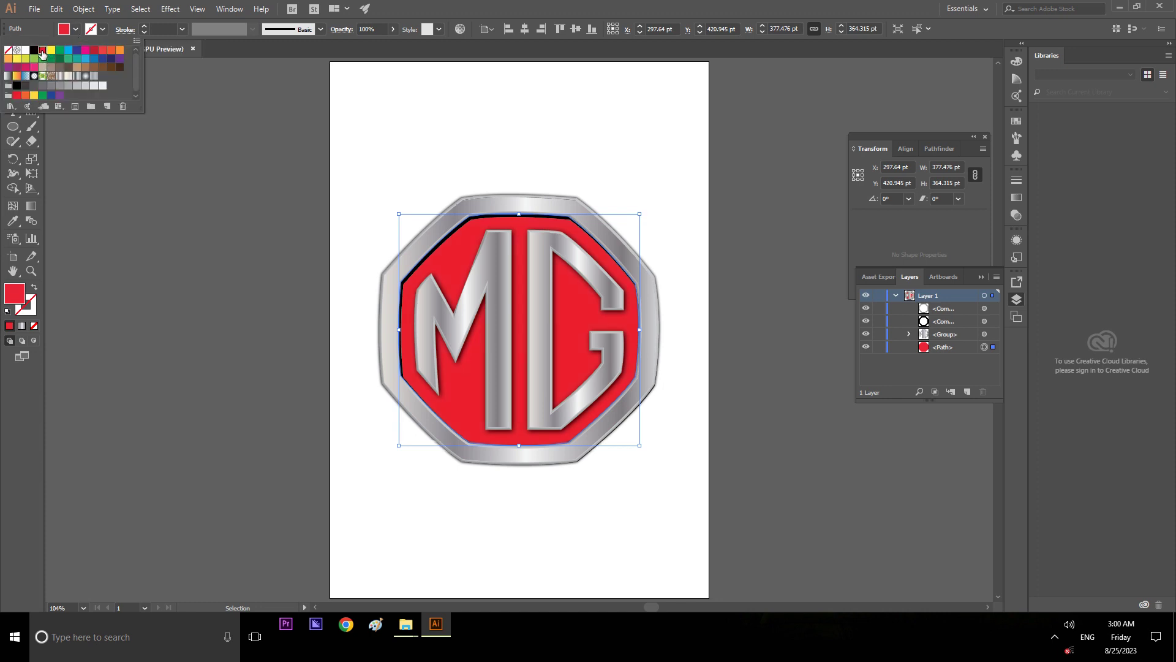
double_click(14, 293)
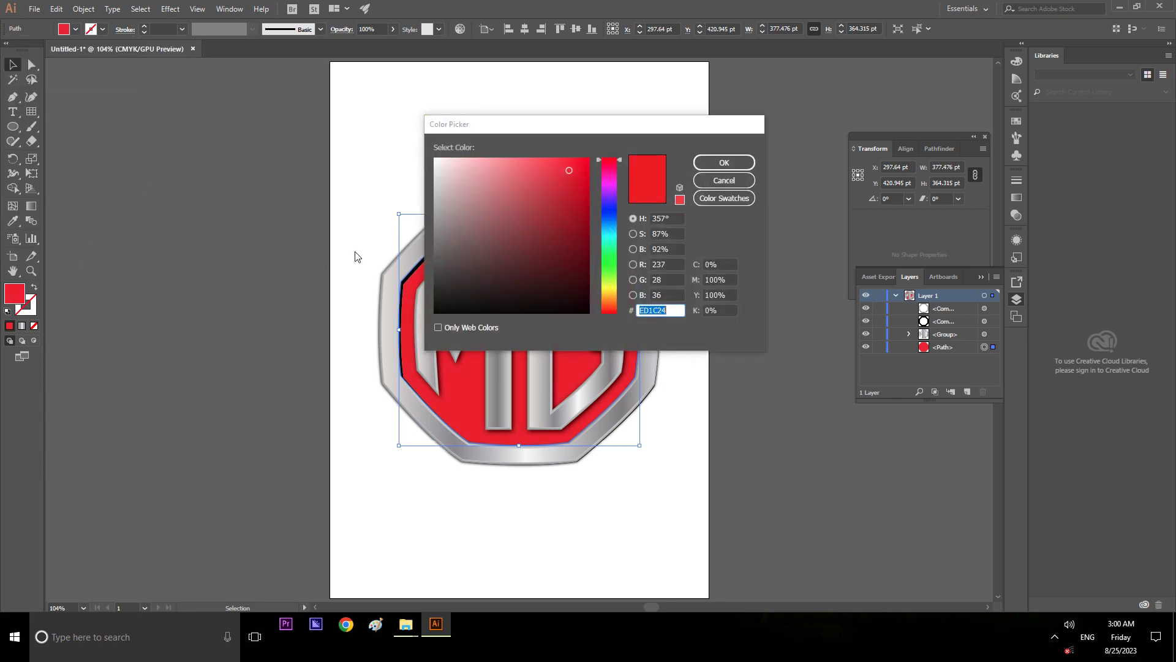
left_click(729, 310)
type("10")
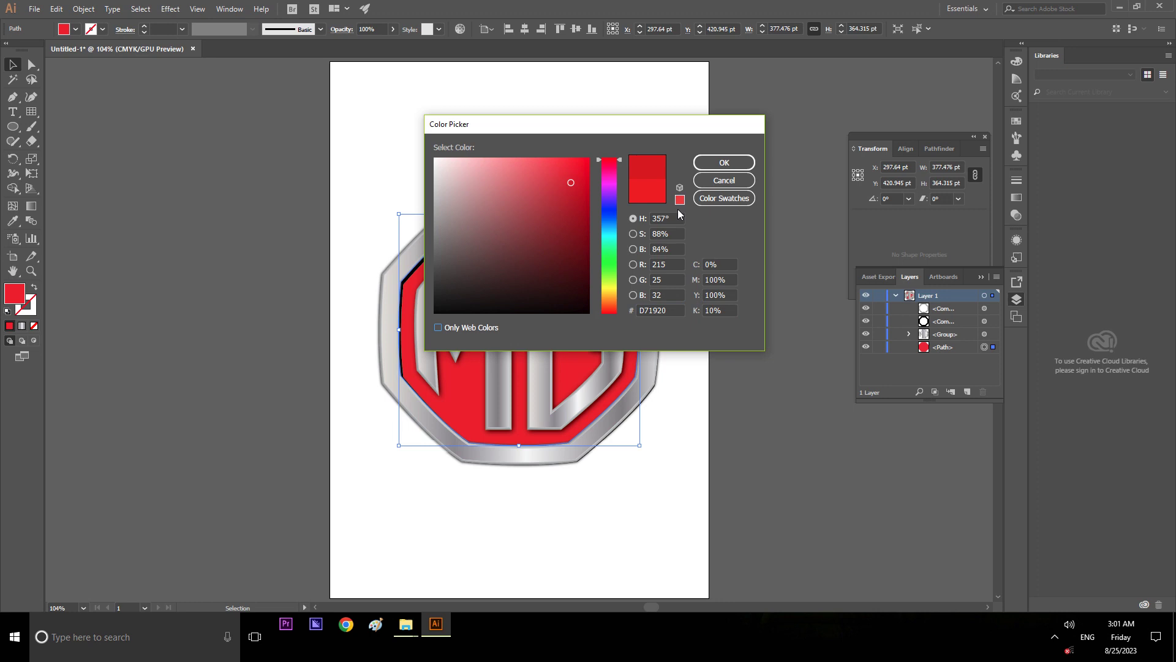
left_click(743, 167)
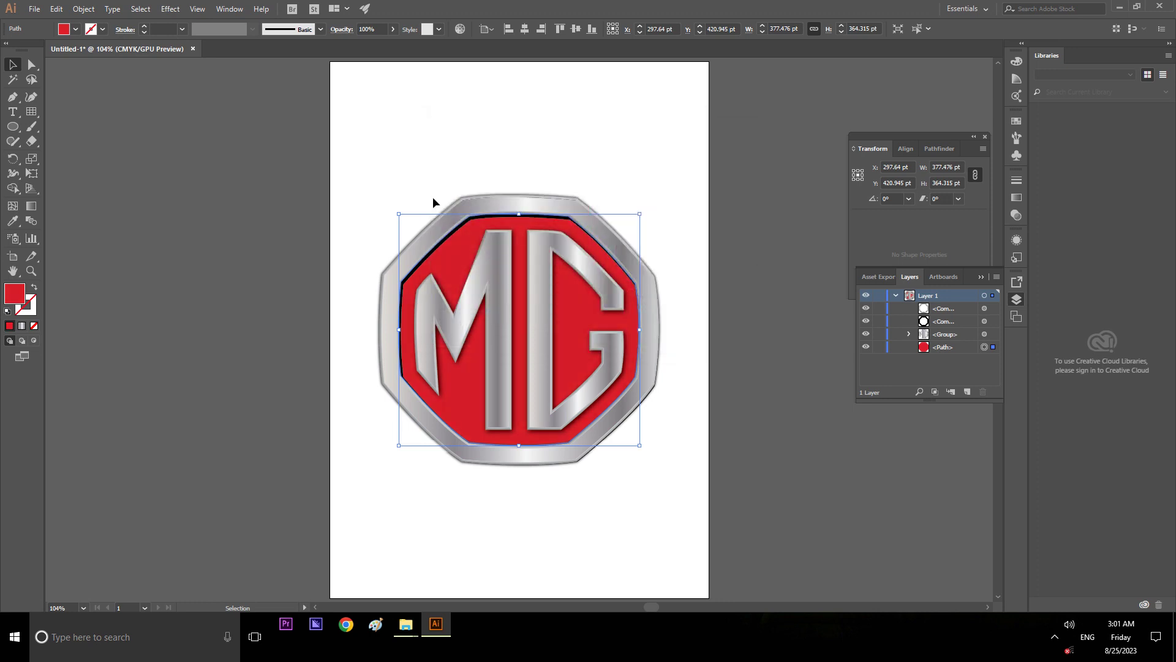
double_click(17, 300)
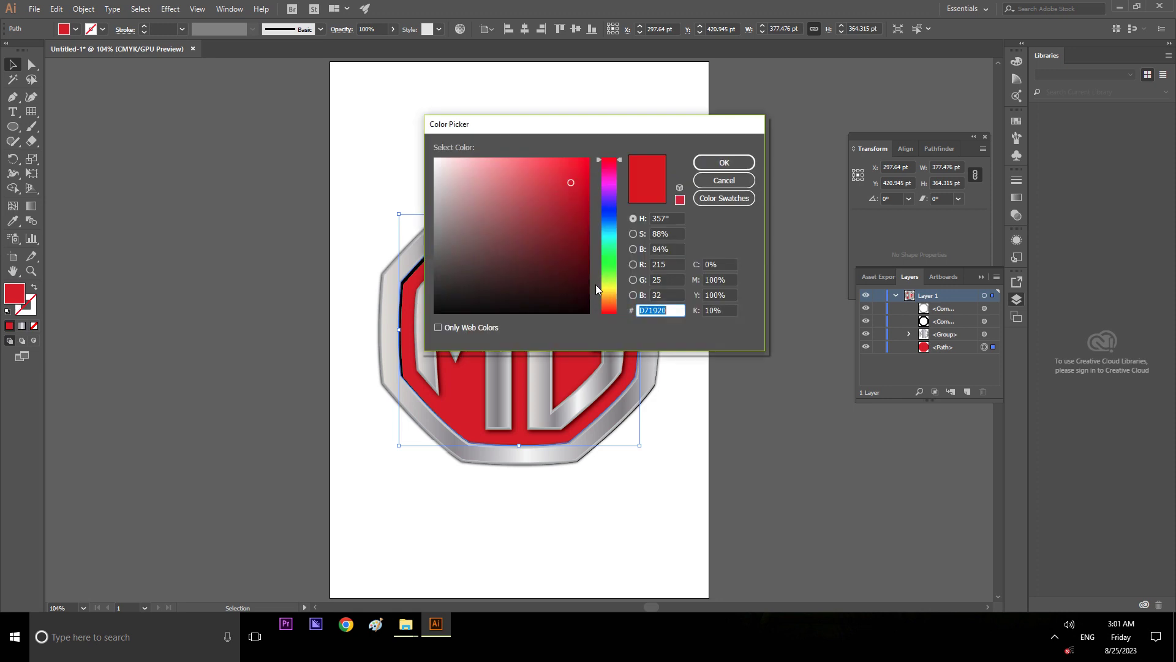
left_click(717, 310)
type("3")
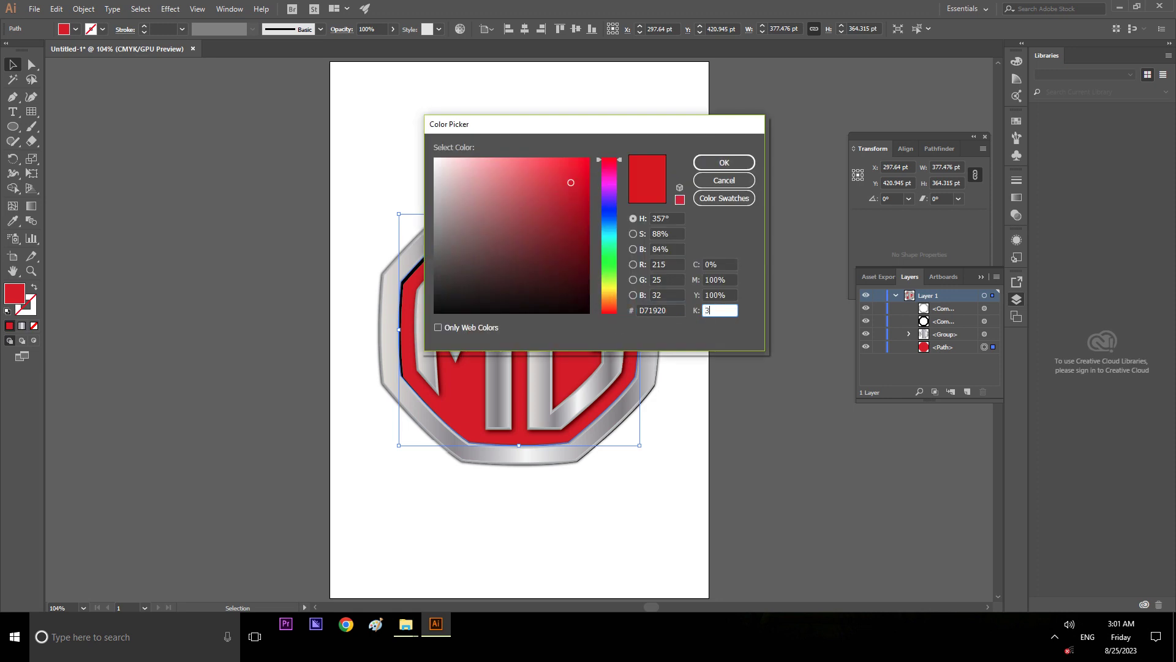
key("Tab")
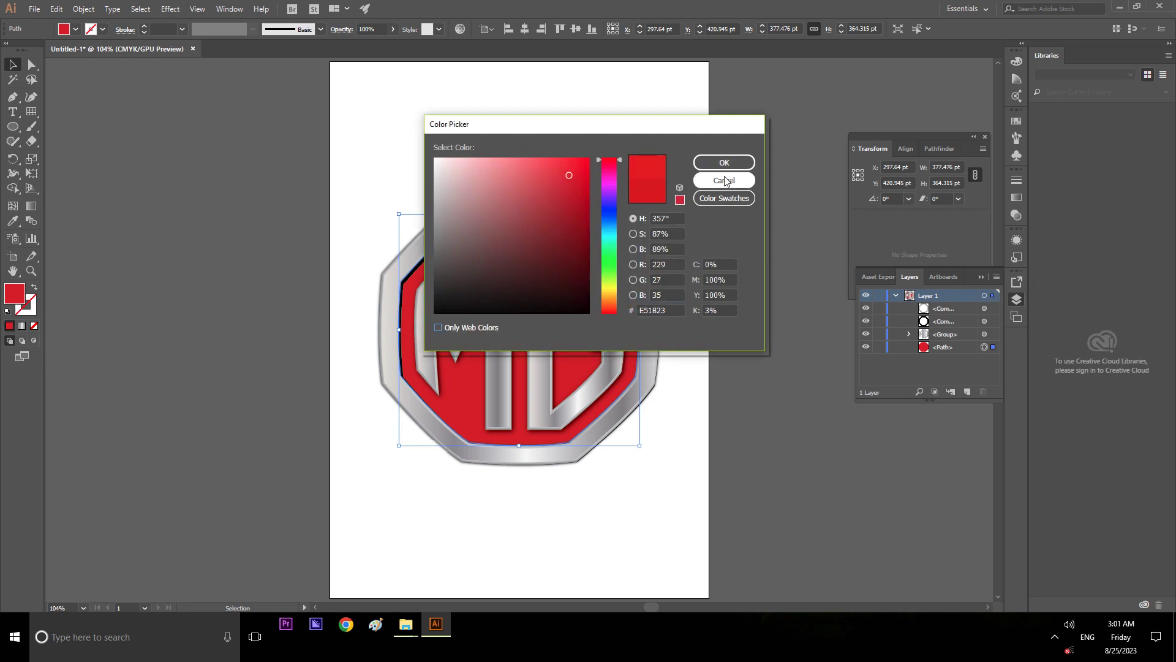
left_click(724, 164)
left_click(787, 244)
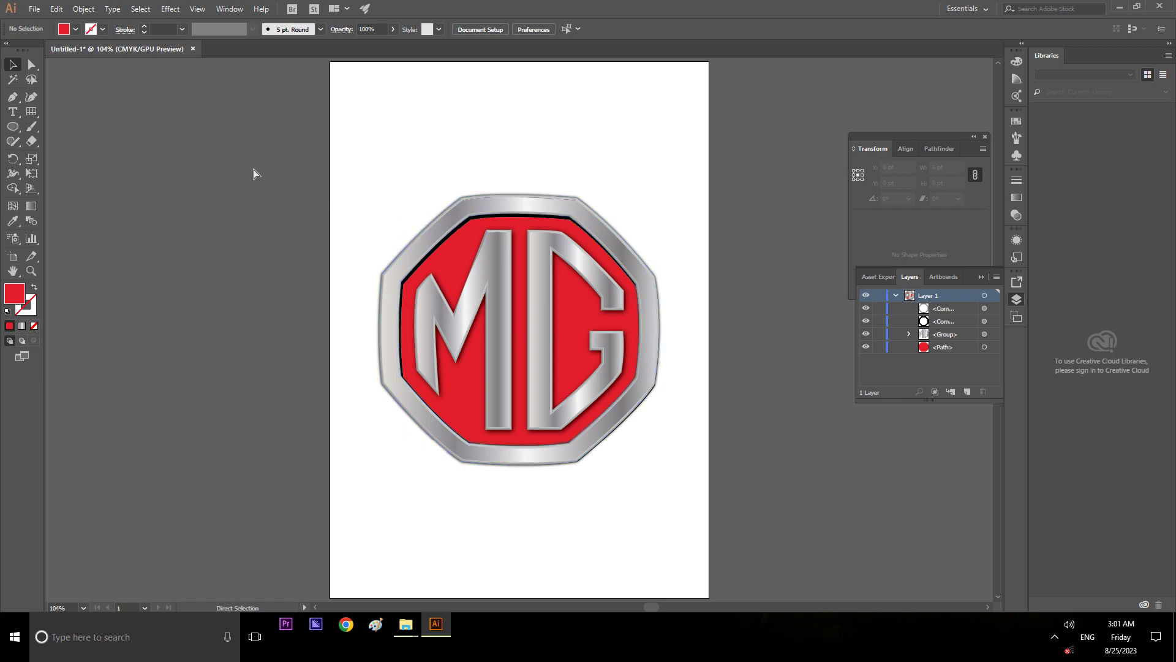
Step: Turn on the document rulers with Ctrl+R
key("ctrl+r")
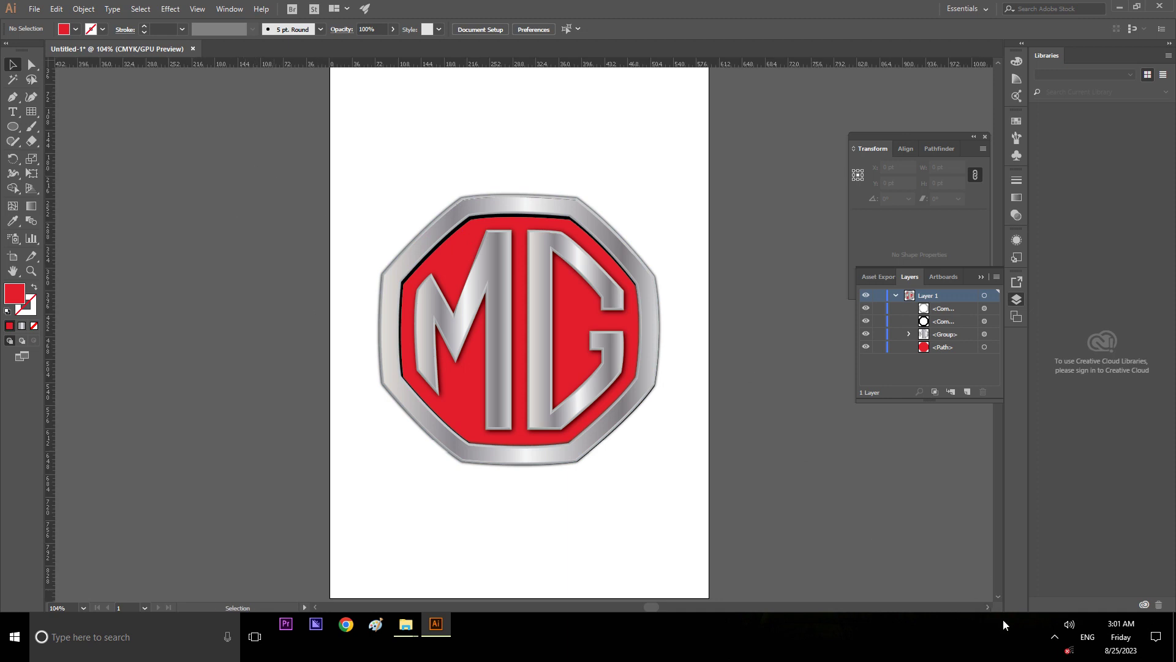
left_click(1055, 639)
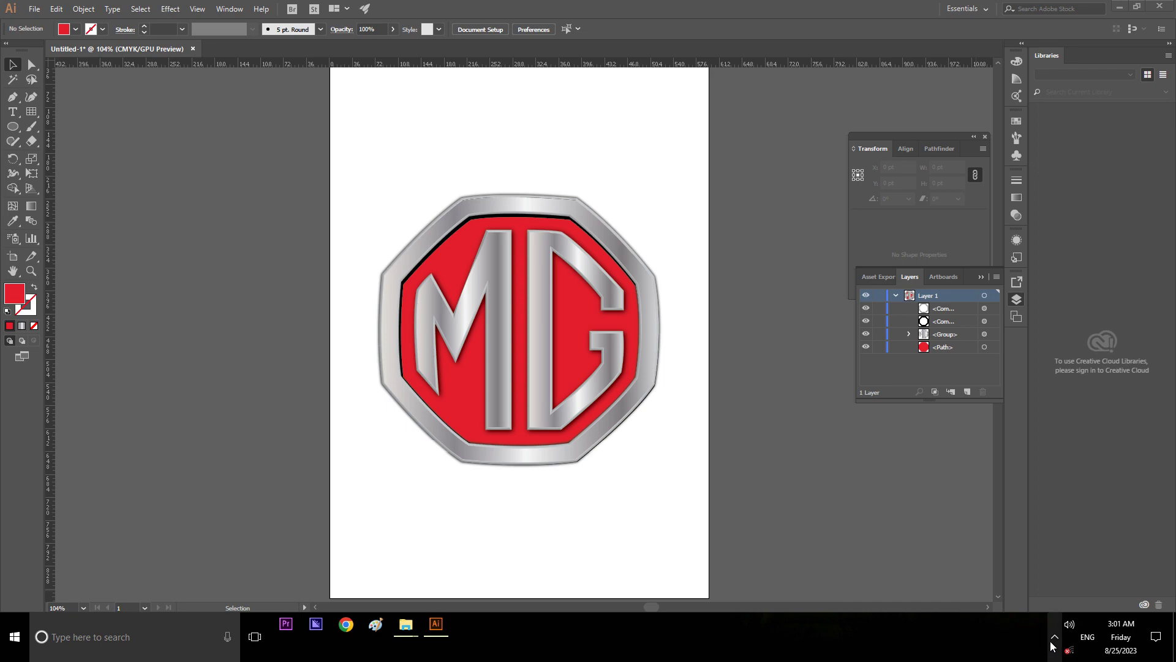